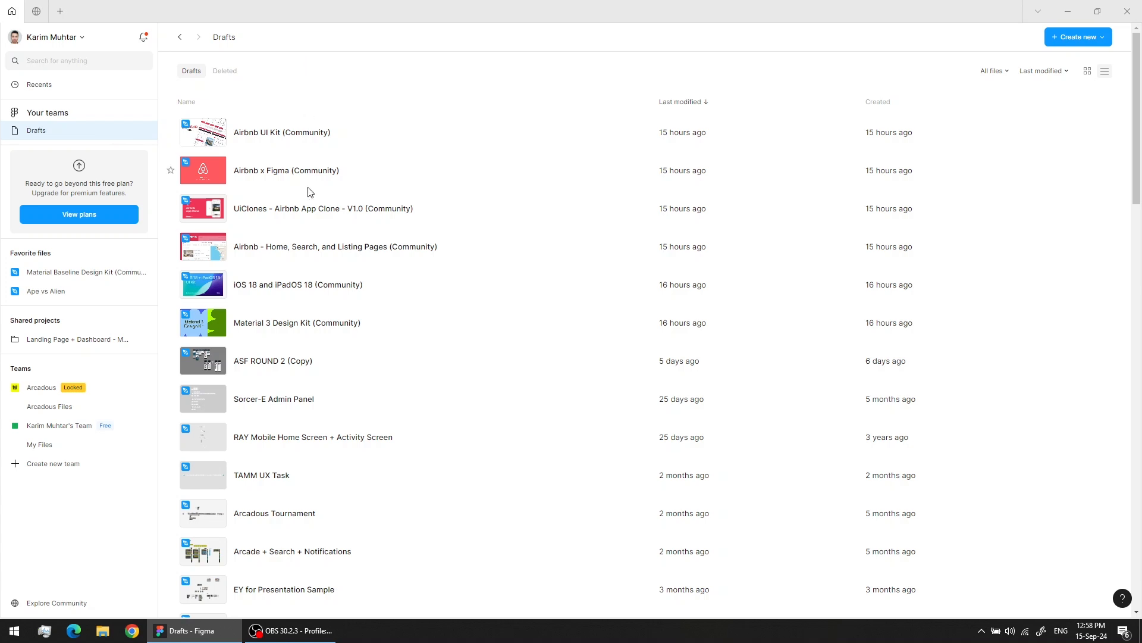
Step: Create a new design file in Drafts
{"action": "left_click", "coordinate": [39, 445]}
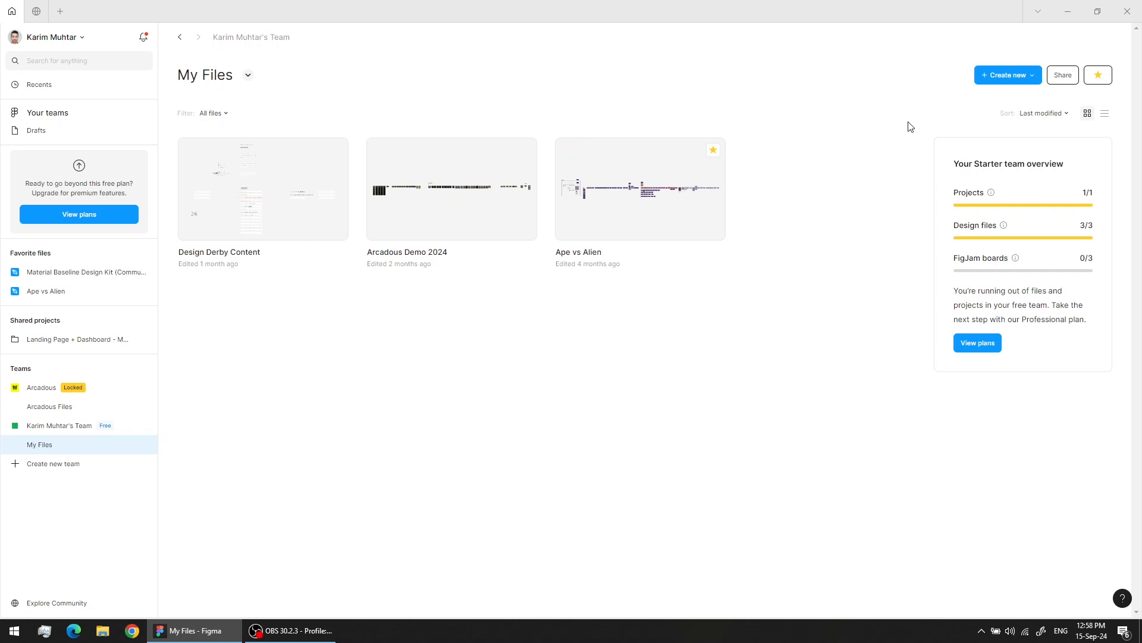
{"action": "left_click", "coordinate": [37, 131]}
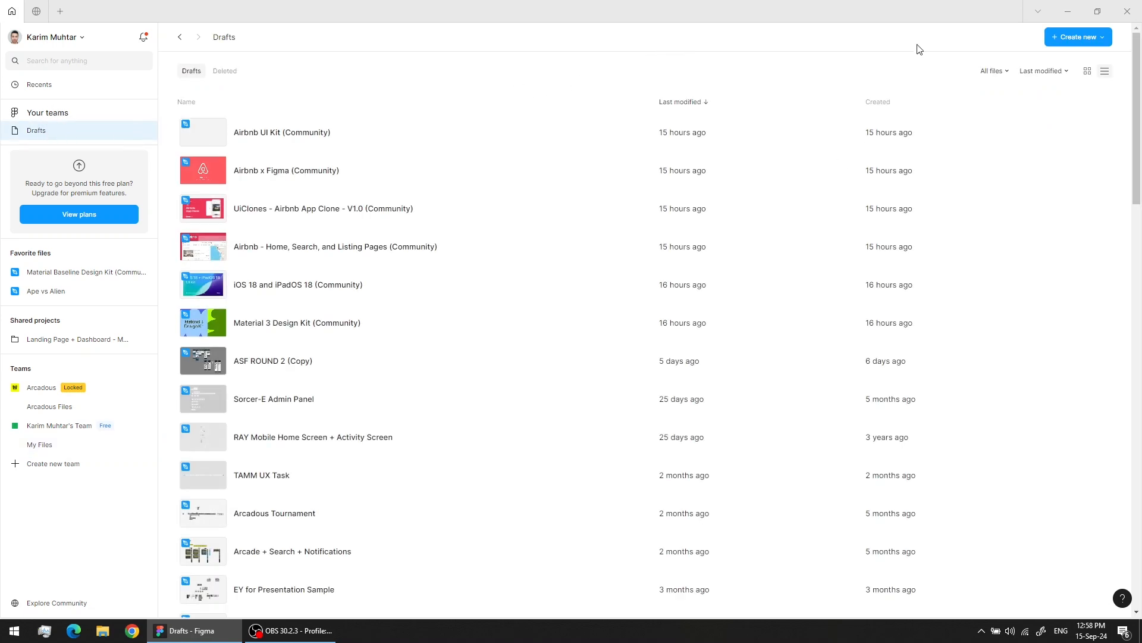
{"action": "left_click", "coordinate": [1104, 37]}
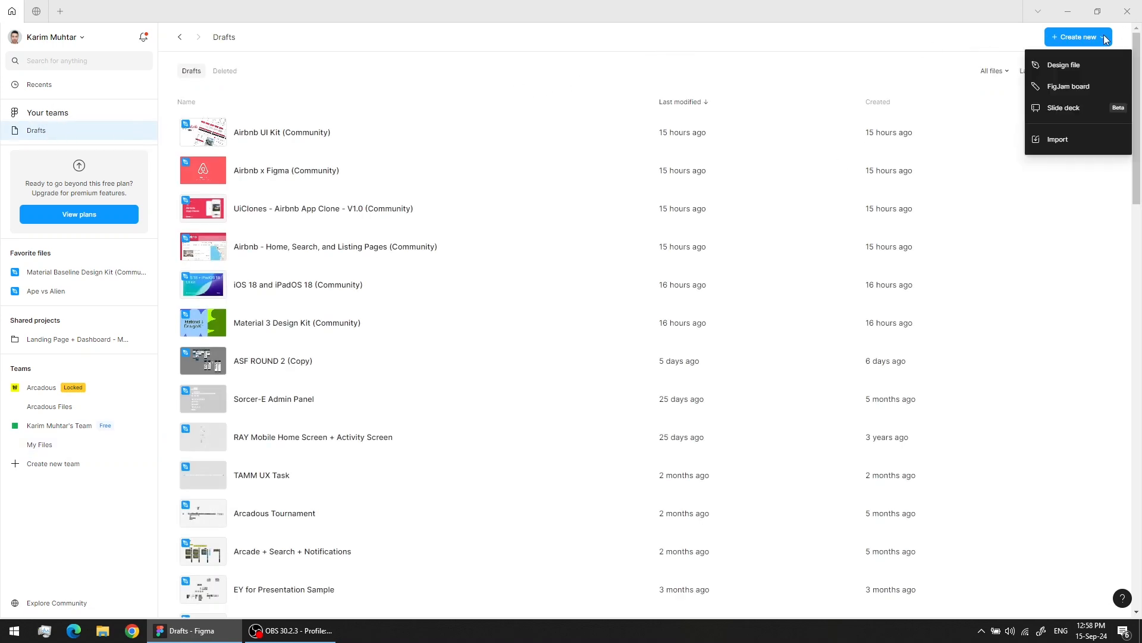
{"action": "left_click", "coordinate": [1066, 66]}
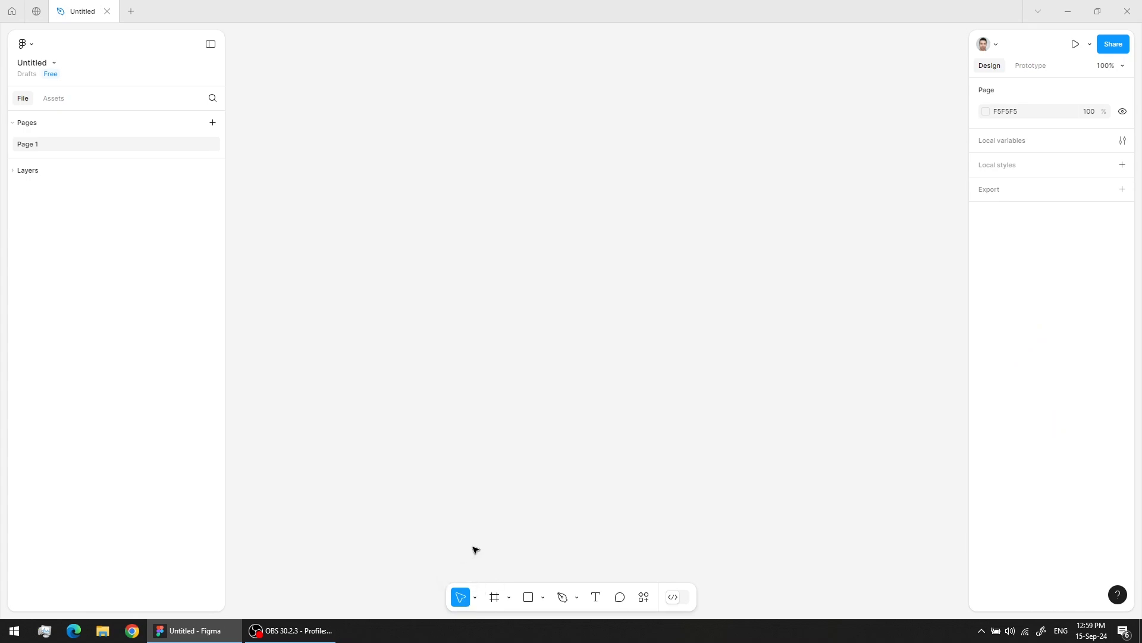
Step: Examine the available move, frame, shape and pen tool options, the Actions list and the Dev Mode switch
{"action": "left_click", "coordinate": [475, 598]}
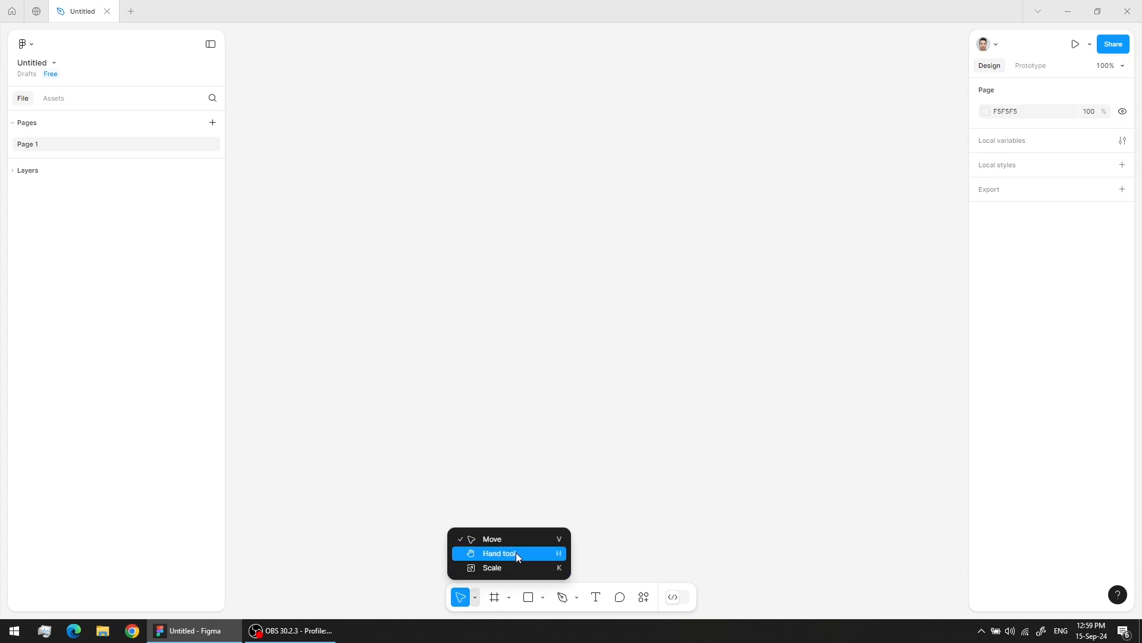
{"action": "left_click", "coordinate": [478, 600]}
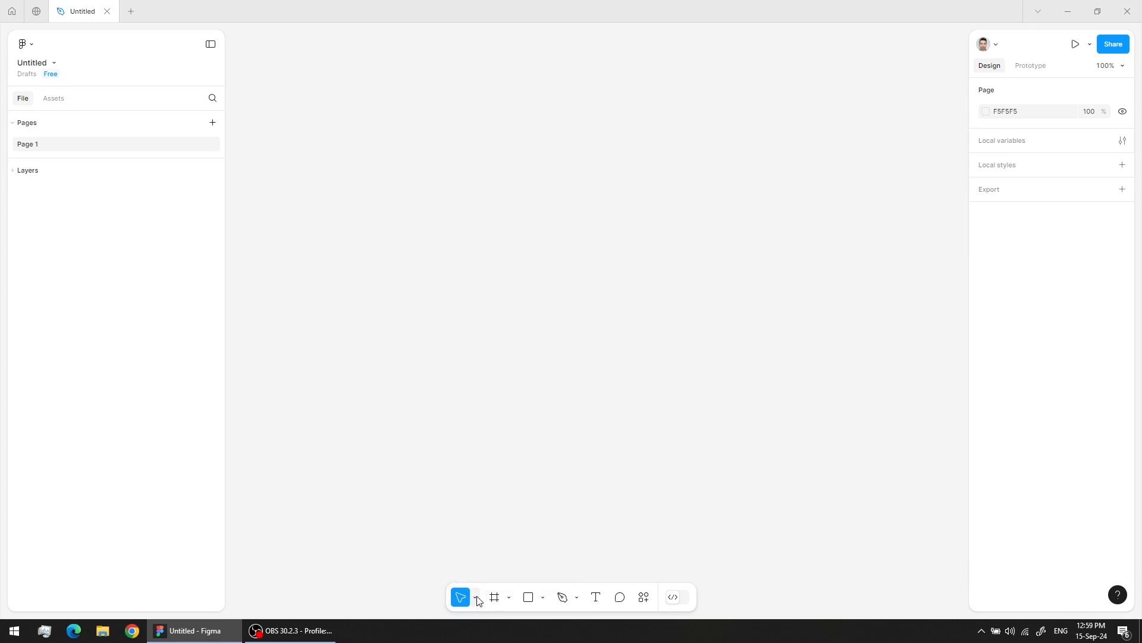
{"action": "left_click", "coordinate": [509, 599]}
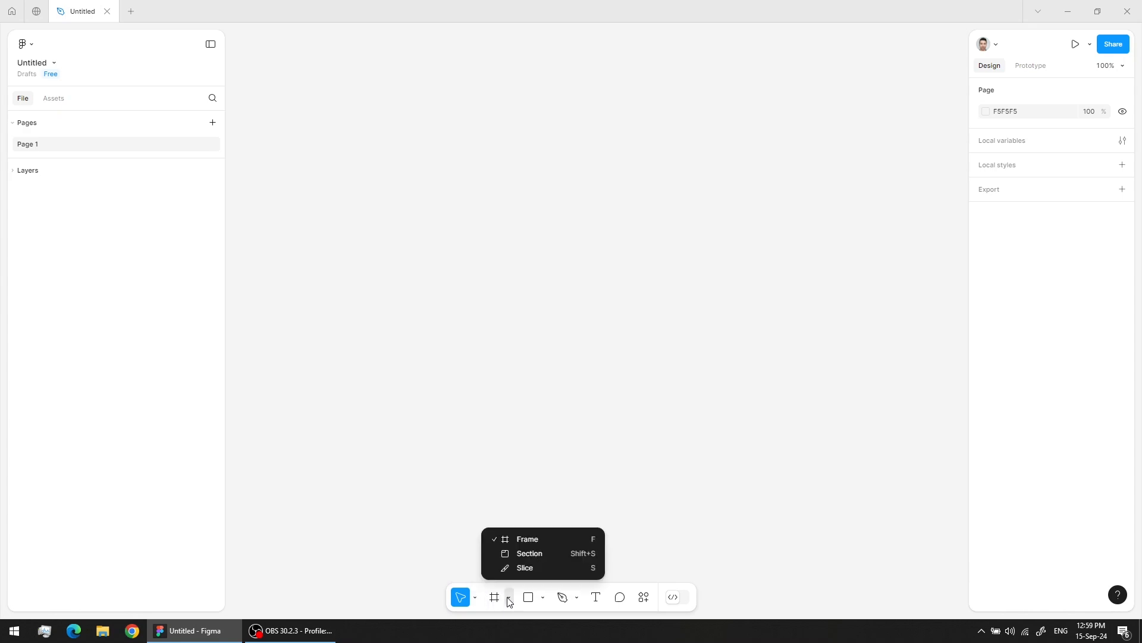
{"action": "left_click", "coordinate": [509, 601]}
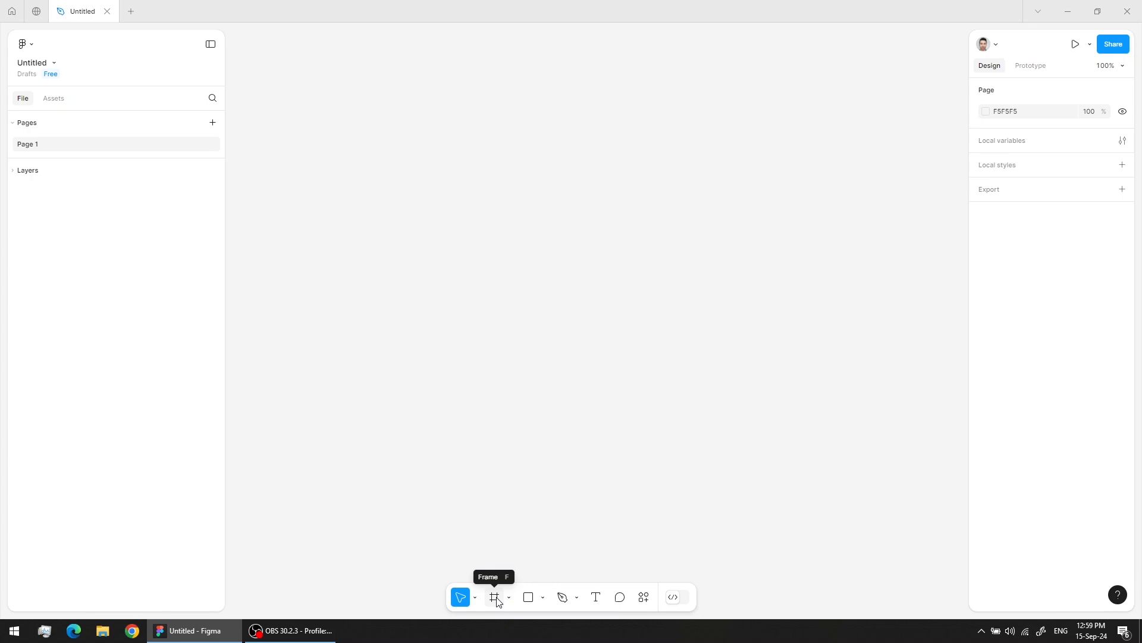
{"action": "left_click", "coordinate": [542, 598]}
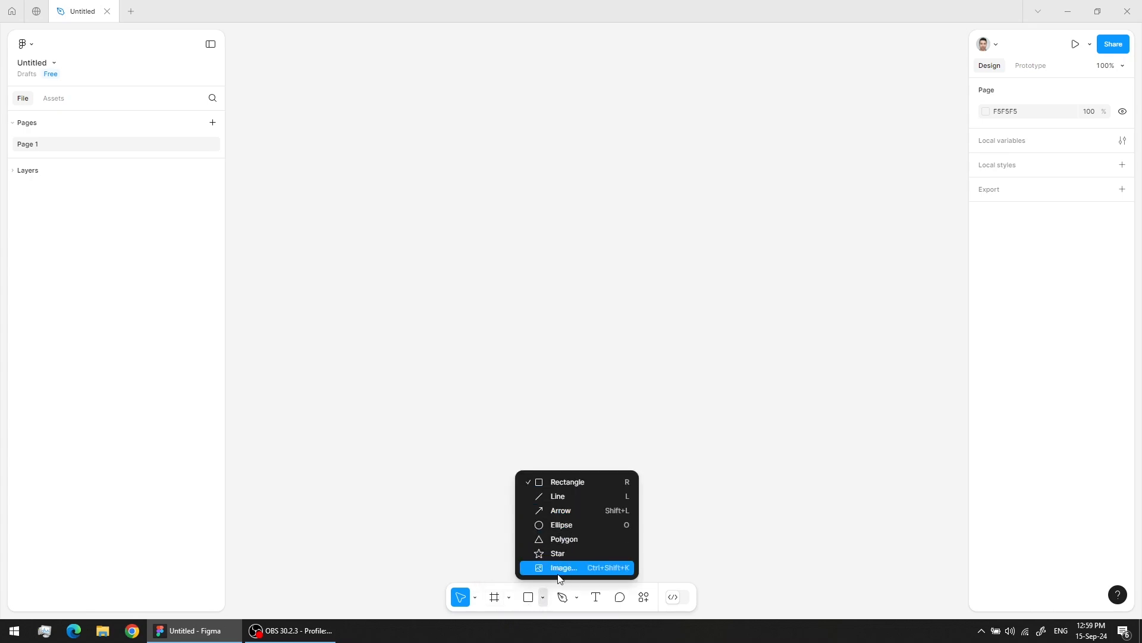
{"action": "left_click", "coordinate": [543, 600]}
{"action": "left_click", "coordinate": [576, 600]}
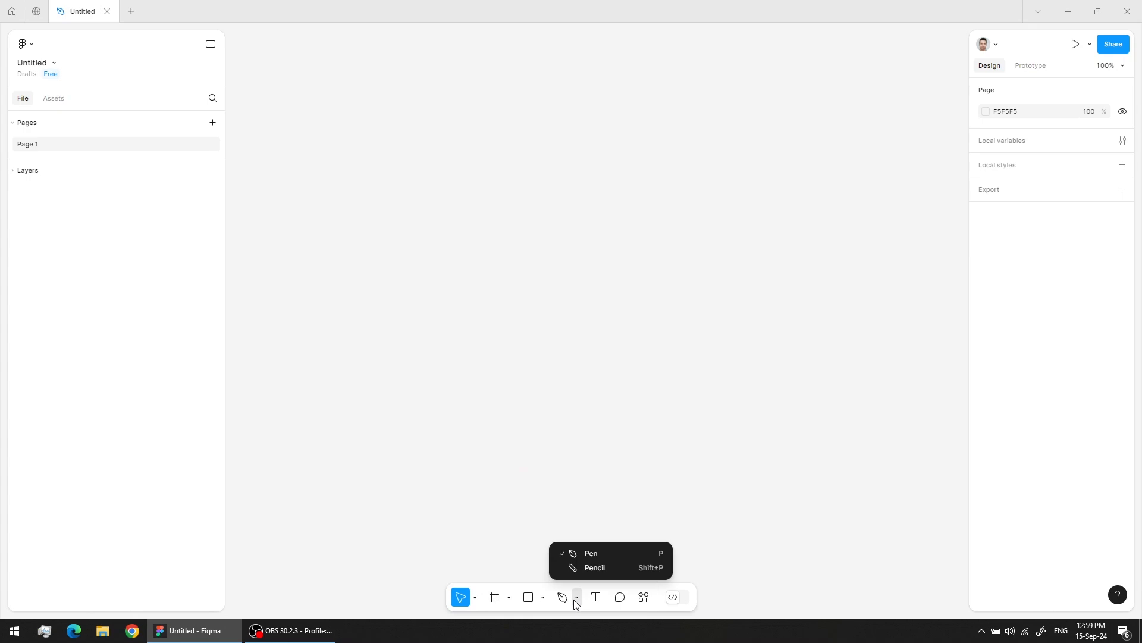
{"action": "left_click", "coordinate": [576, 601]}
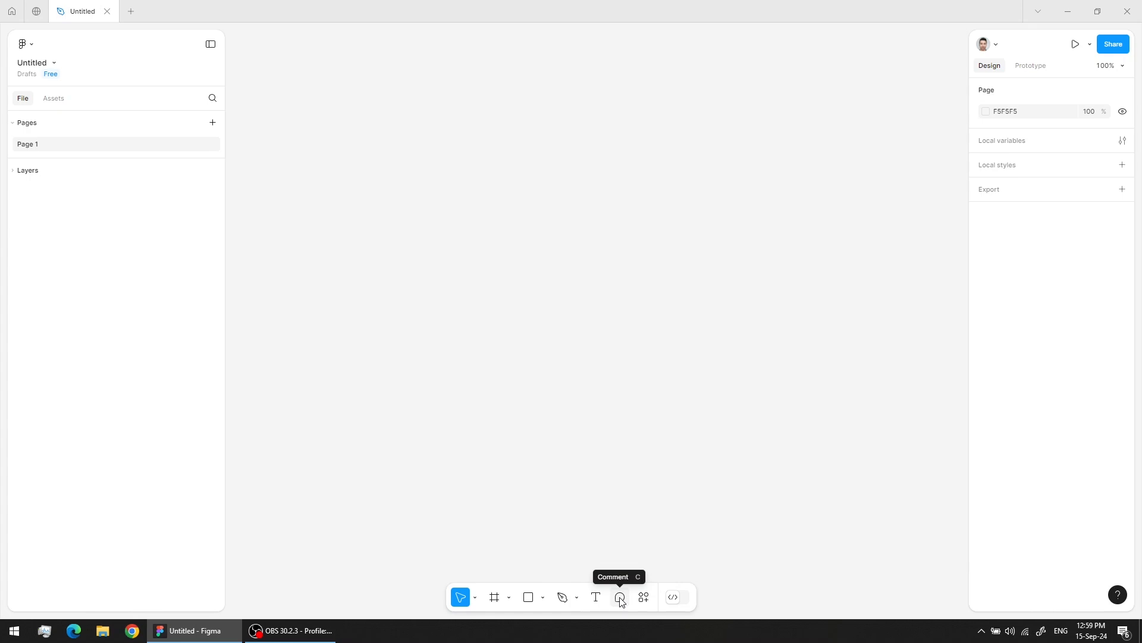
{"action": "left_click", "coordinate": [643, 598]}
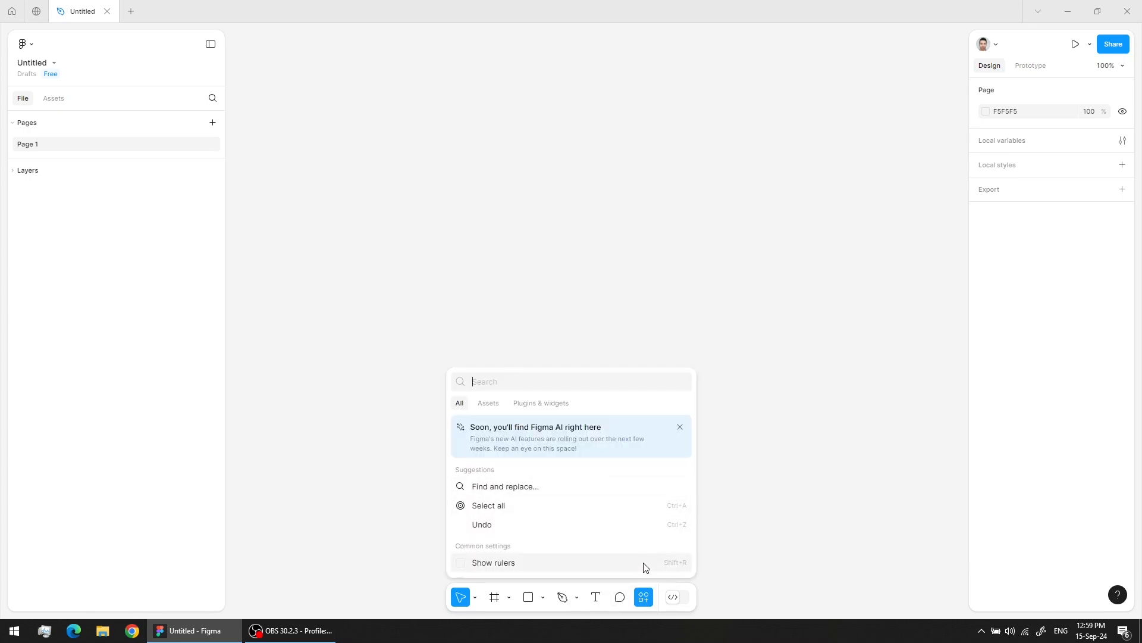
{"action": "left_click", "coordinate": [647, 607]}
{"action": "mouse_move", "coordinate": [676, 604]}
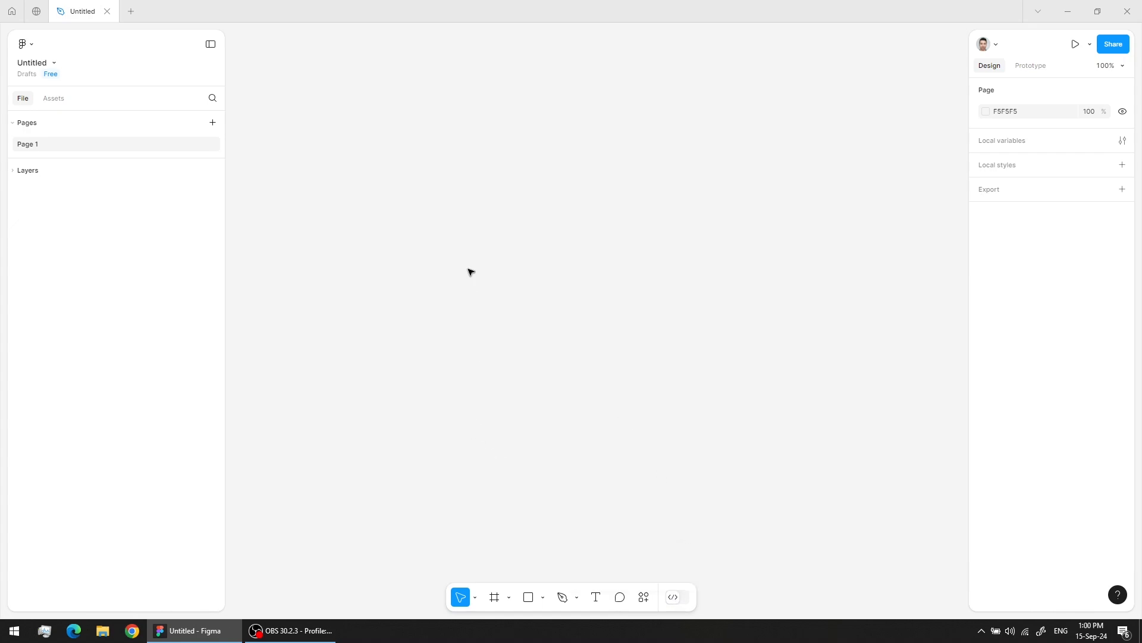
{"action": "left_click", "coordinate": [494, 600]}
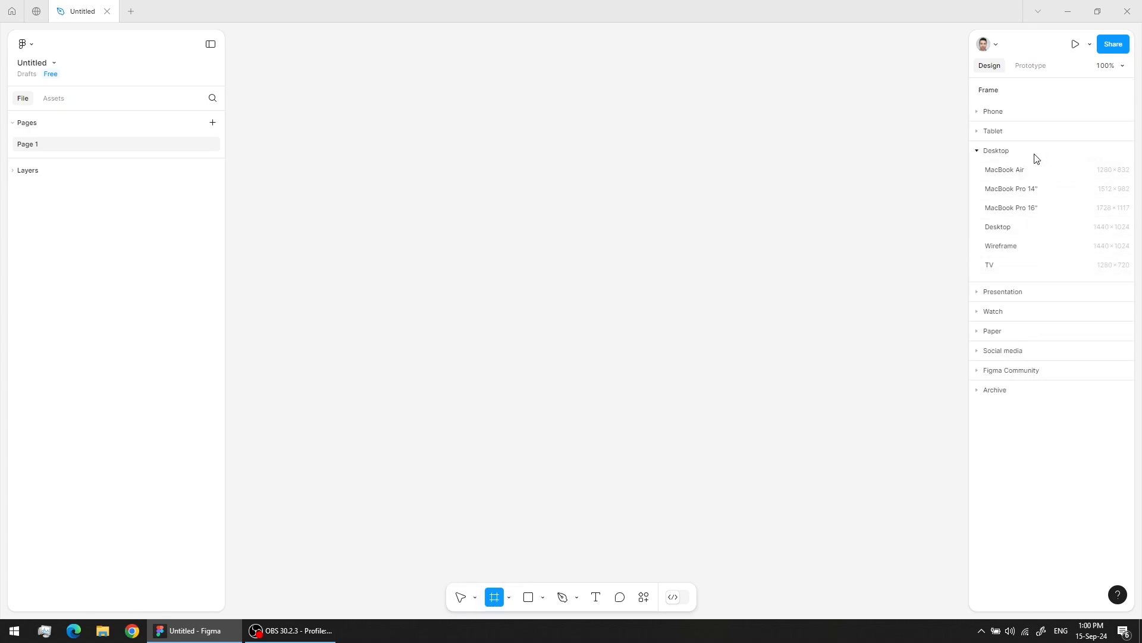
{"action": "left_click", "coordinate": [979, 114]}
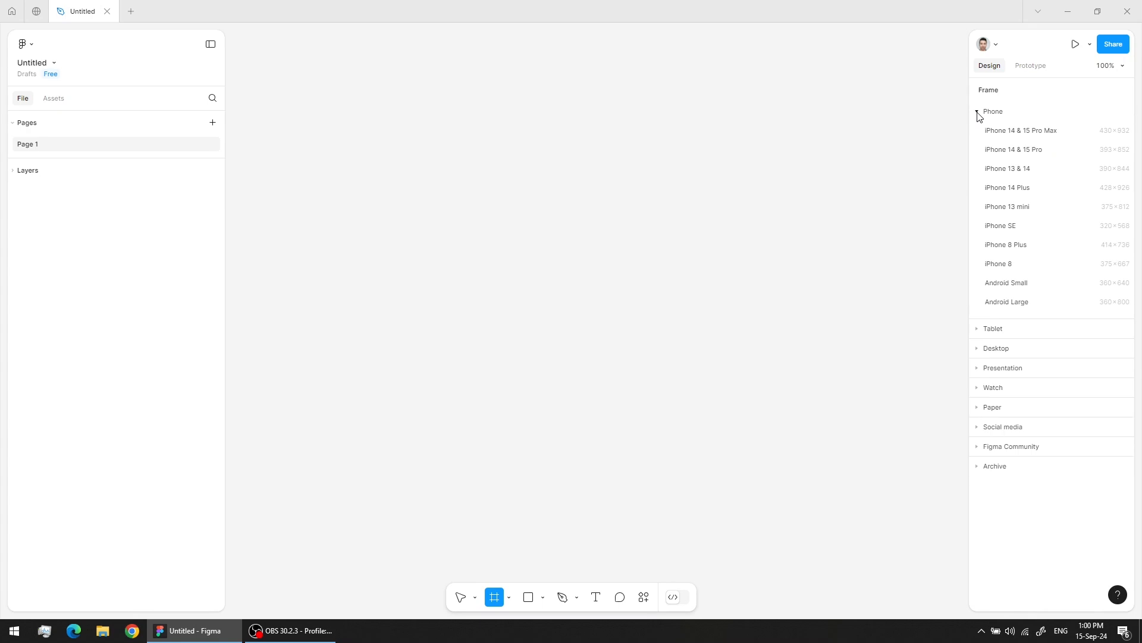
{"action": "left_click_drag", "start_coordinate": [419, 155], "coordinate": [645, 439]}
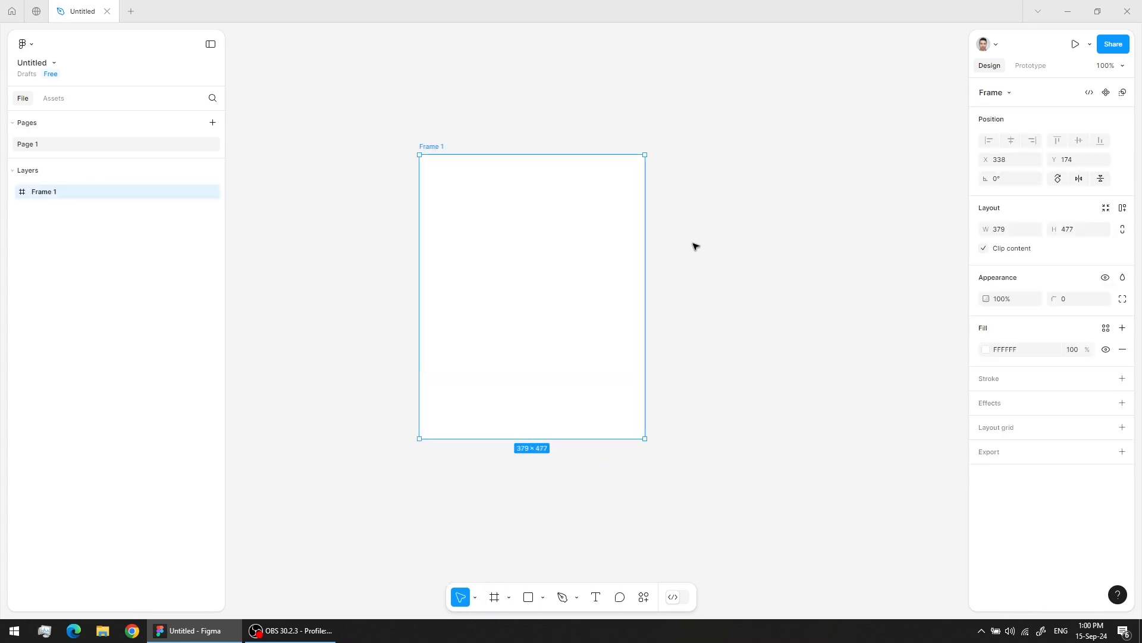
{"action": "key", "text": "Delete"}
Step: Add a phone frame to the canvas using the iPhone 14 & 15 Pro preset
{"action": "left_click", "coordinate": [498, 601]}
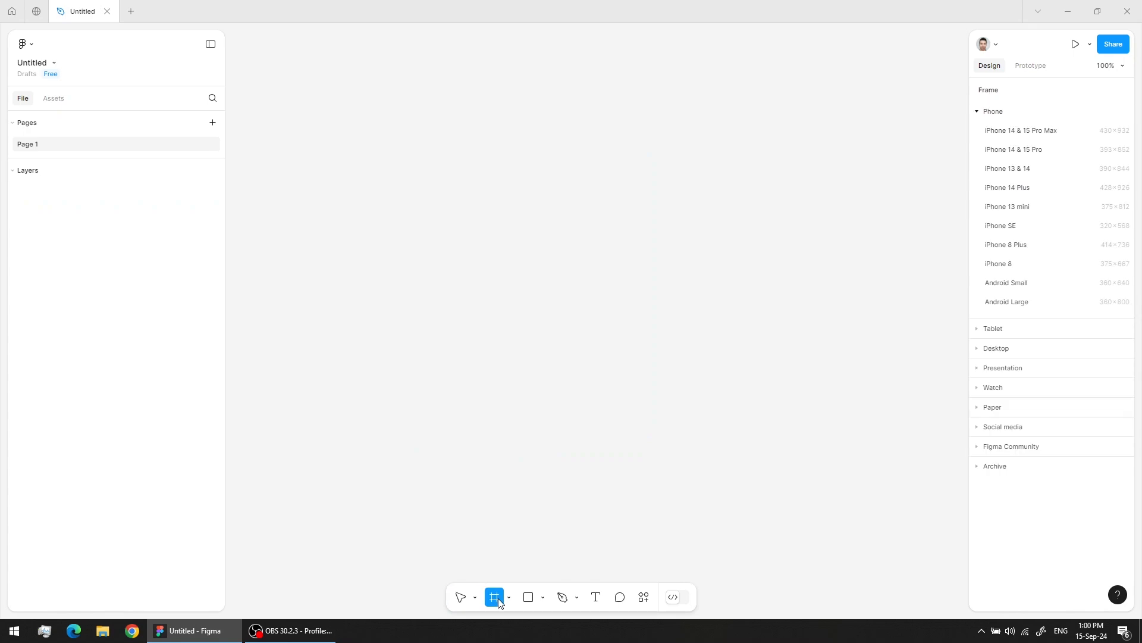
{"action": "left_click", "coordinate": [1006, 154]}
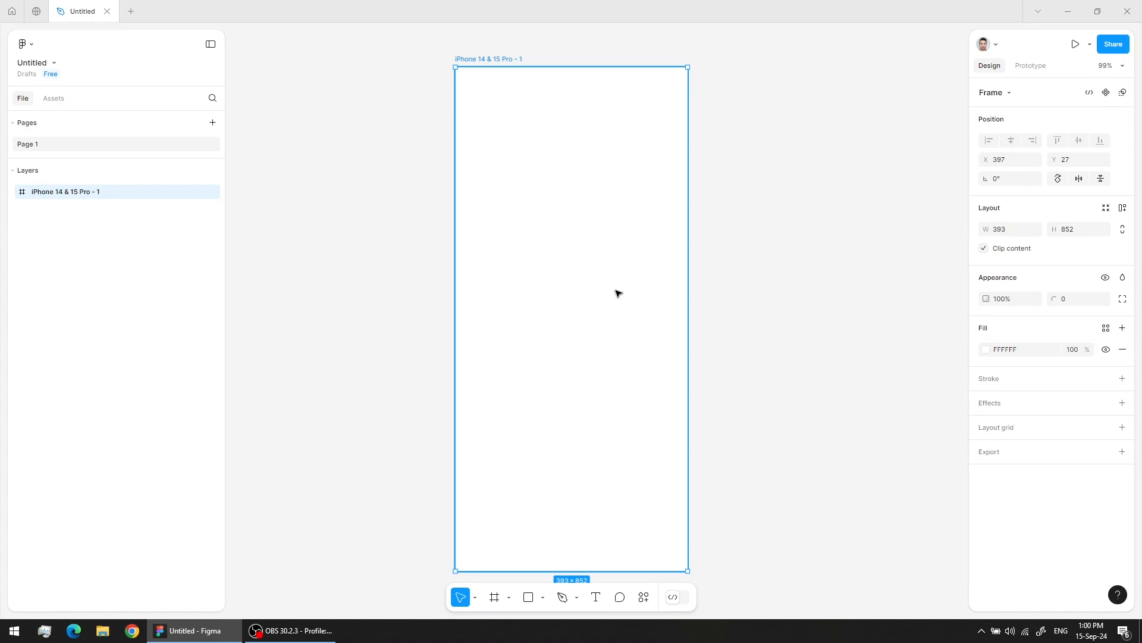
{"action": "scroll", "coordinate": [589, 271], "scroll_direction": "down", "scroll_amount": 5}
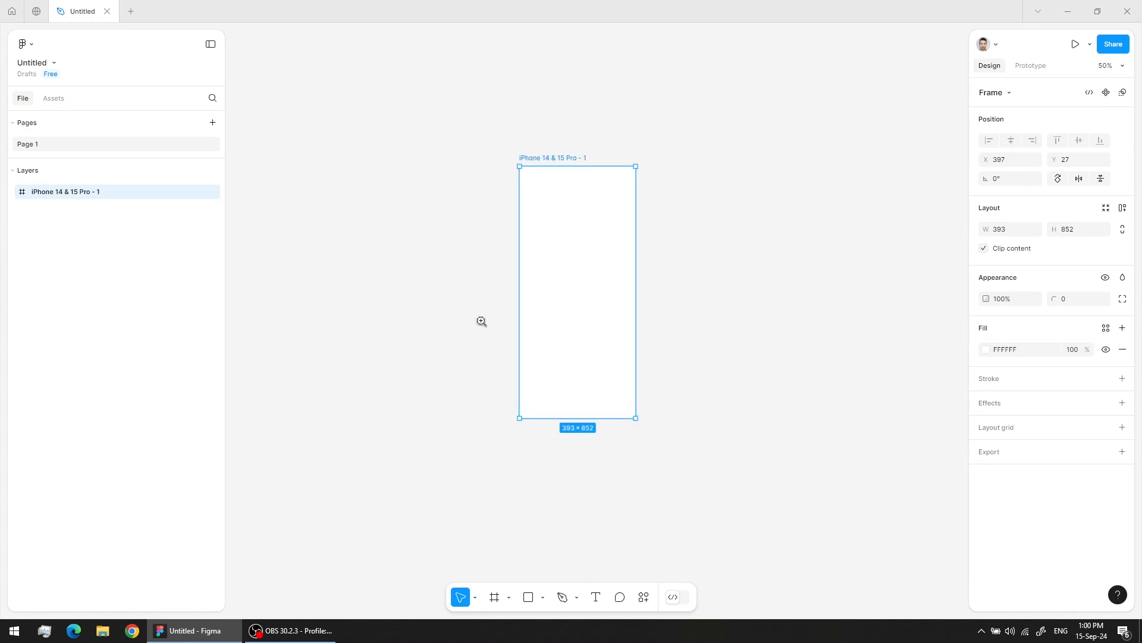
{"action": "left_click", "coordinate": [589, 270]}
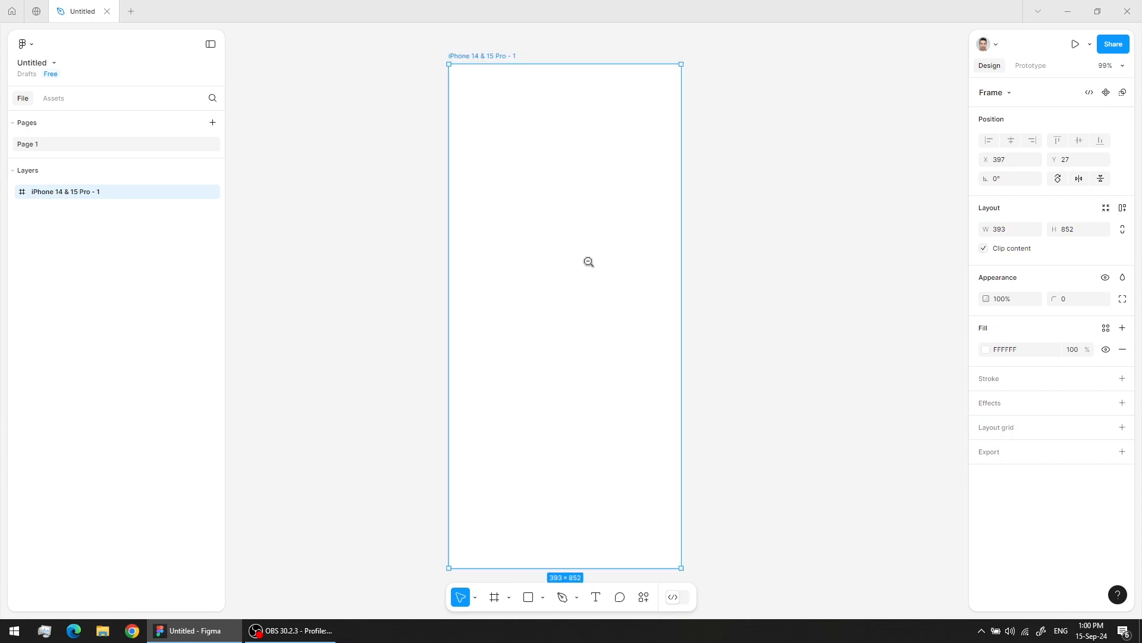
{"action": "left_click", "coordinate": [588, 262]}
{"action": "left_click", "coordinate": [589, 261]}
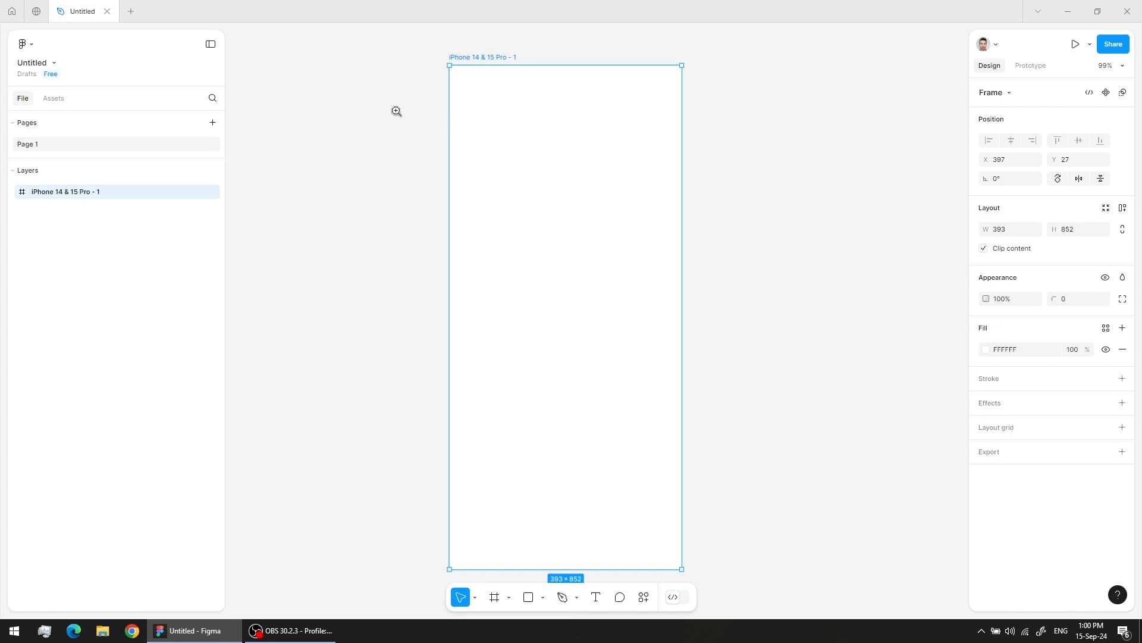
{"action": "left_click_drag", "start_coordinate": [395, 114], "coordinate": [833, 355]}
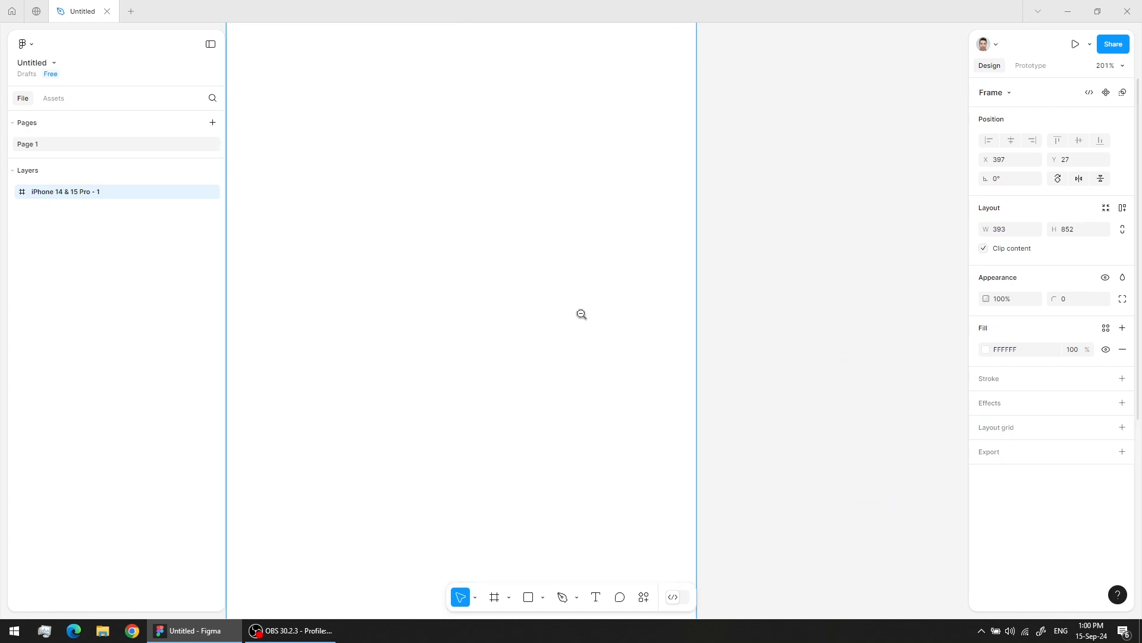
{"action": "left_click", "coordinate": [582, 314], "text": "alt"}
{"action": "left_click_drag", "start_coordinate": [544, 366], "coordinate": [587, 299]}
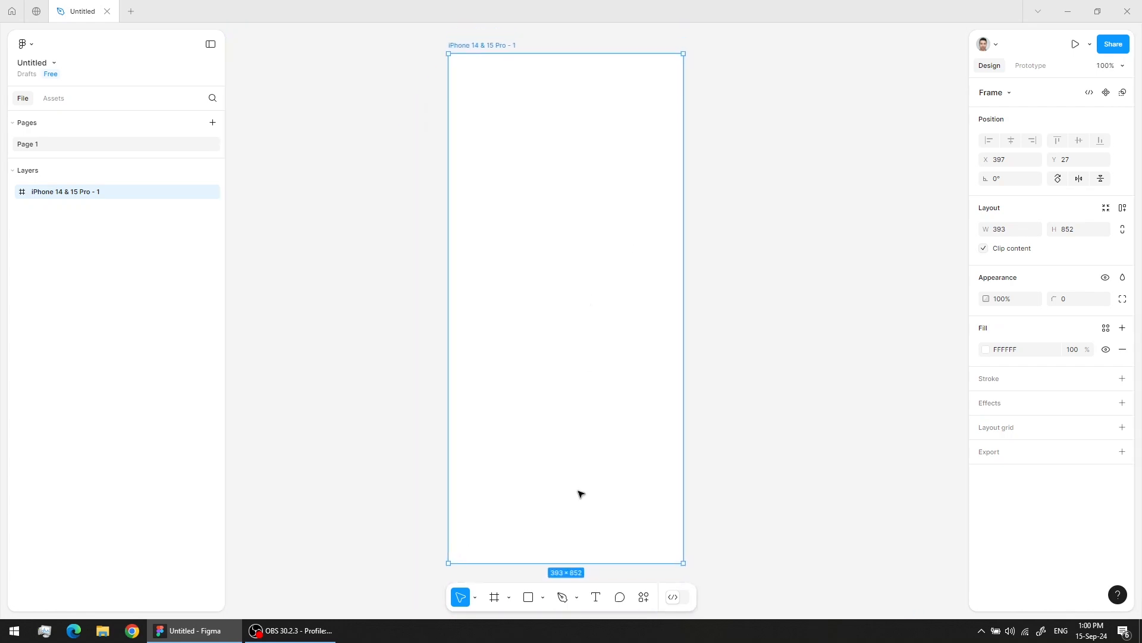
Step: Add the text "Sign Up" in the upper part of the phone frame and set its font size to 20
{"action": "left_click", "coordinate": [597, 598]}
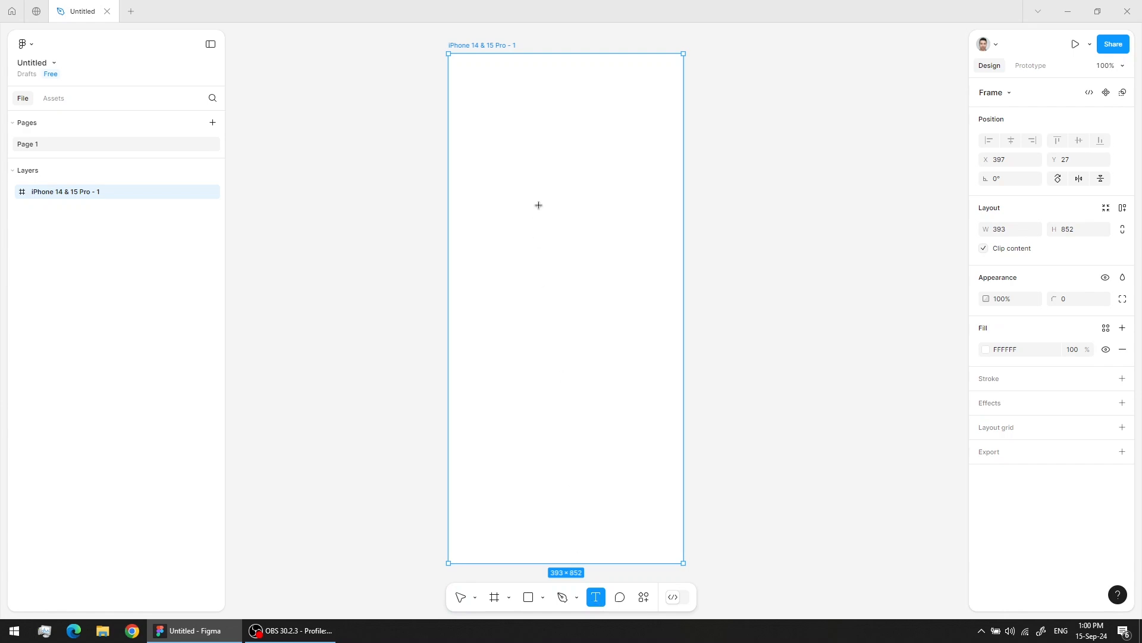
{"action": "left_click", "coordinate": [528, 152]}
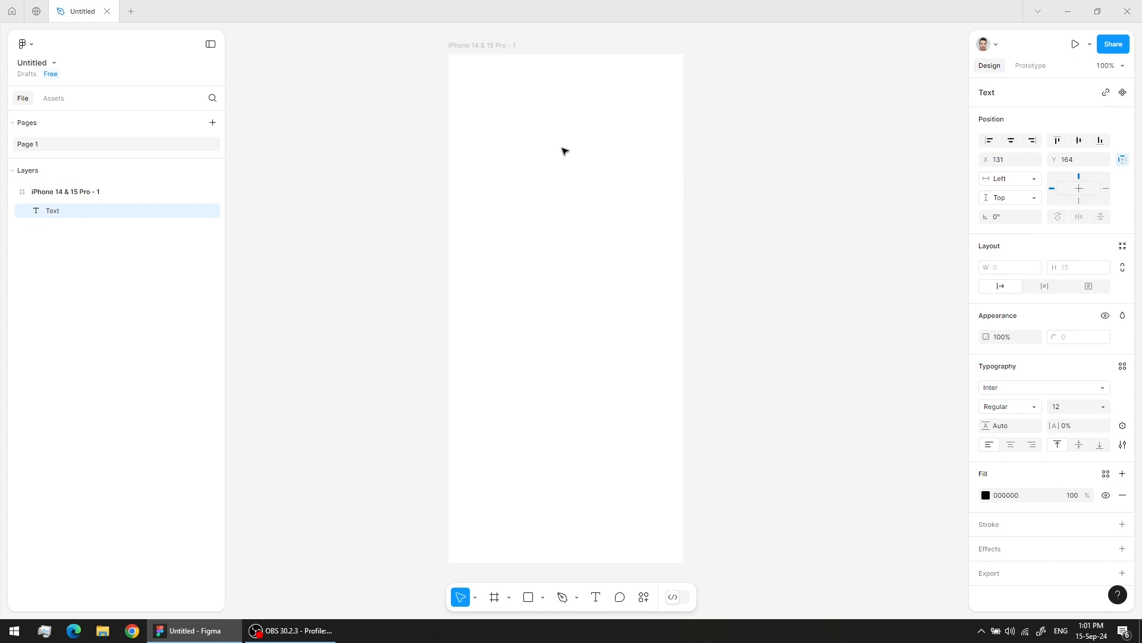
{"action": "type", "text": "Sign Up"}
{"action": "key", "text": "Escape"}
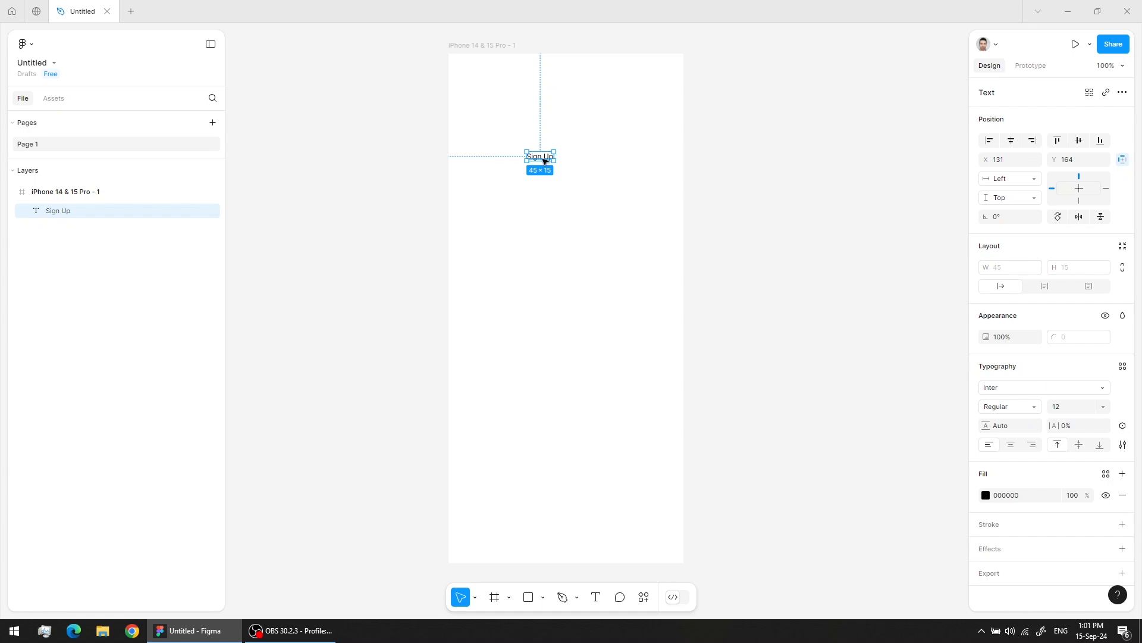
{"action": "left_click", "coordinate": [1071, 407]}
{"action": "type", "text": "20"}
{"action": "key", "text": "Return"}
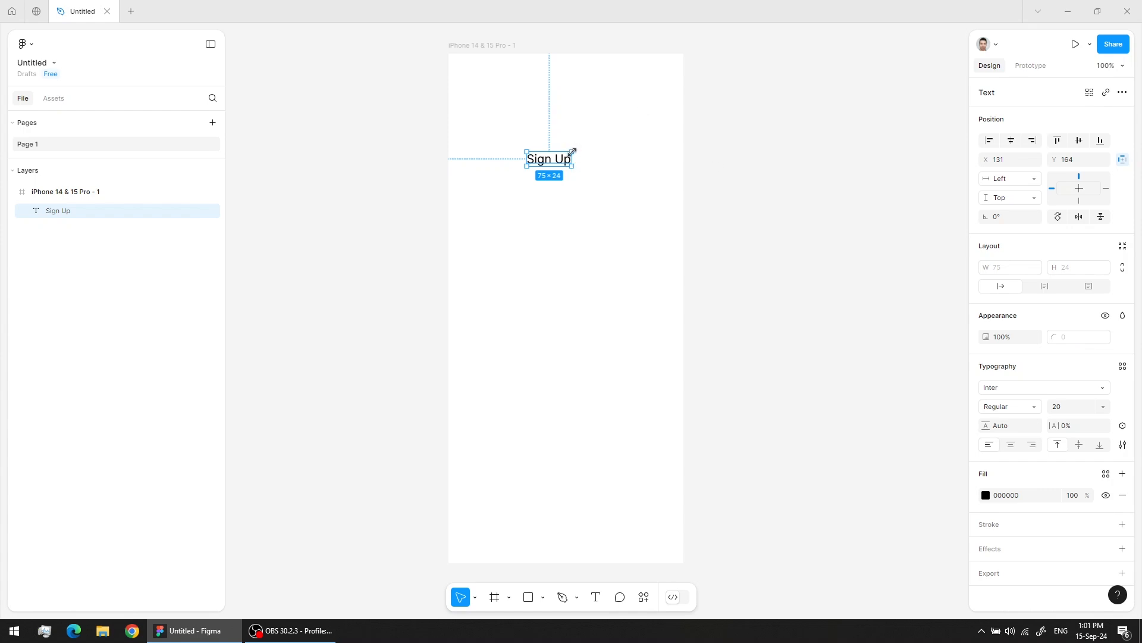
{"action": "left_click_drag", "start_coordinate": [572, 151], "coordinate": [648, 127]}
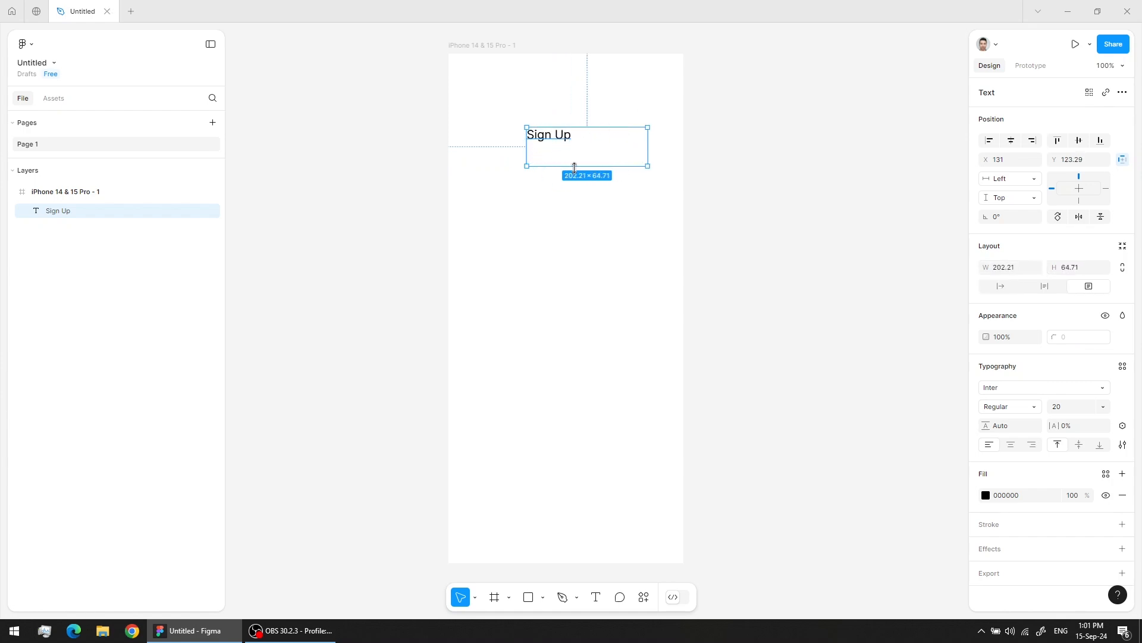
{"action": "key", "text": "ctrl+z"}
{"action": "left_click", "coordinate": [477, 602]}
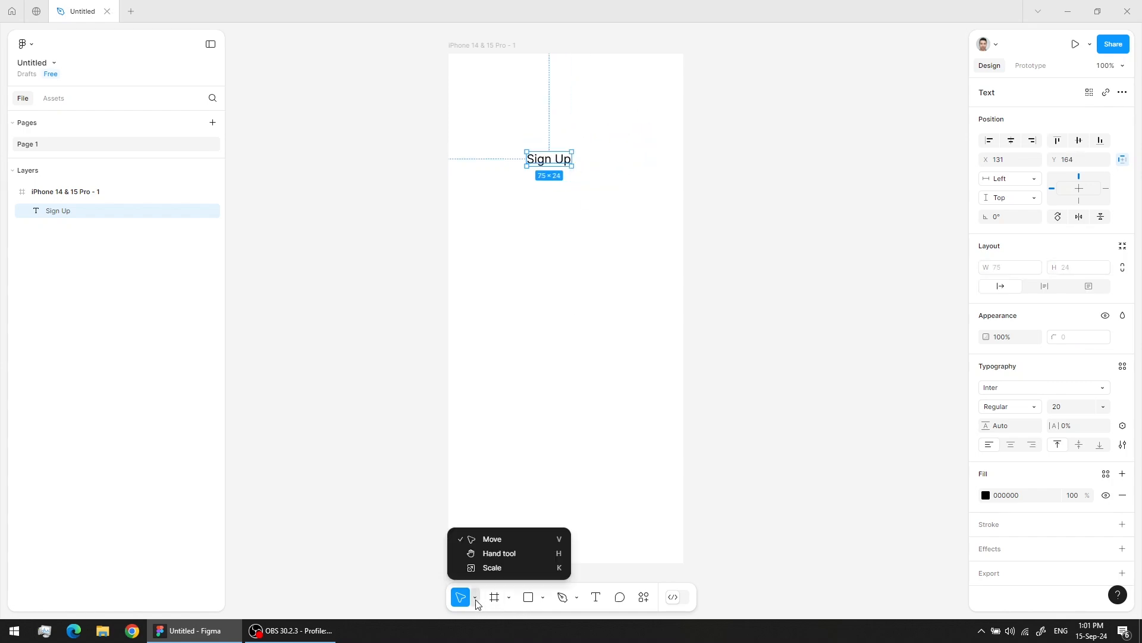
{"action": "left_click", "coordinate": [476, 606]}
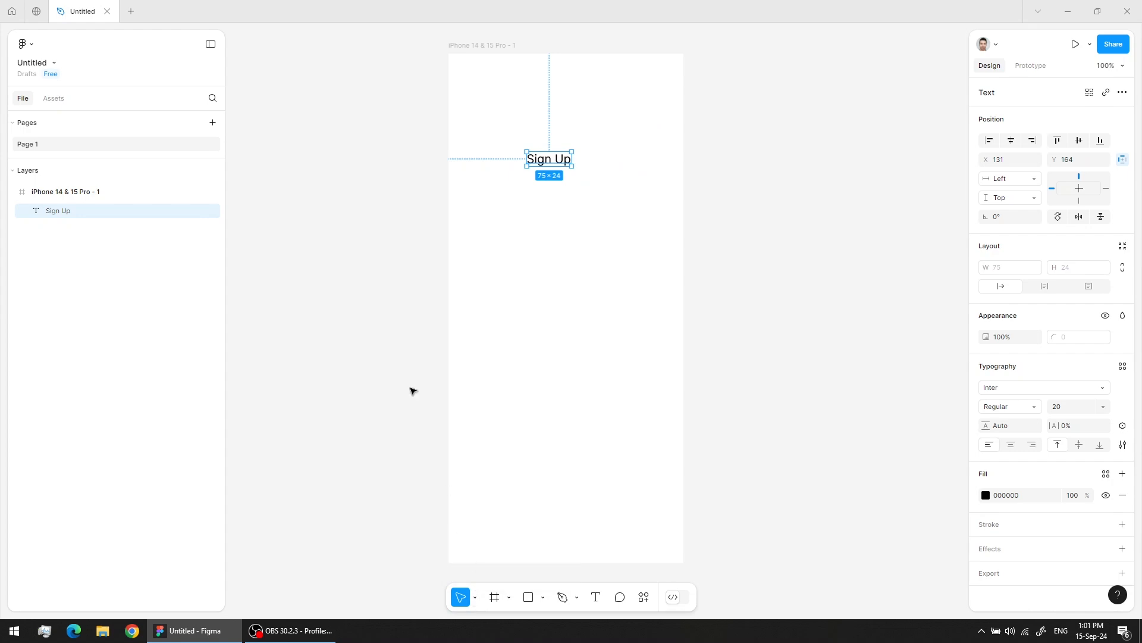
Step: Enlarge the "Sign Up" text proportionally with the Scale tool to about 157 × 51
{"action": "left_click", "coordinate": [417, 298]}
{"action": "left_click", "coordinate": [544, 156]}
{"action": "key", "text": "k"}
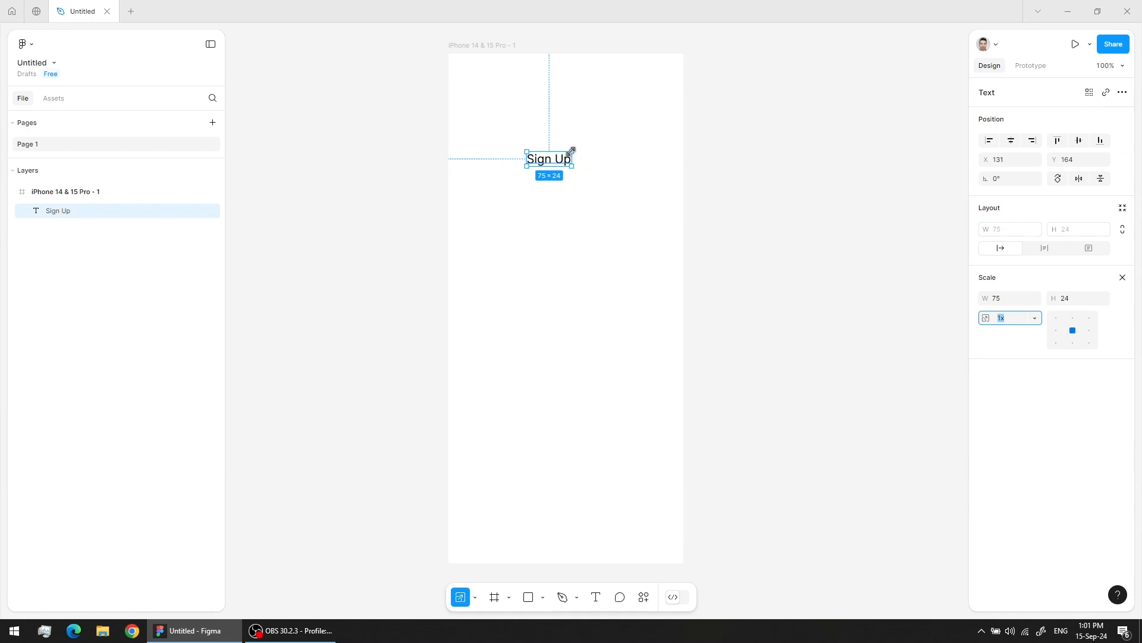
{"action": "left_click_drag", "start_coordinate": [570, 151], "coordinate": [584, 174]}
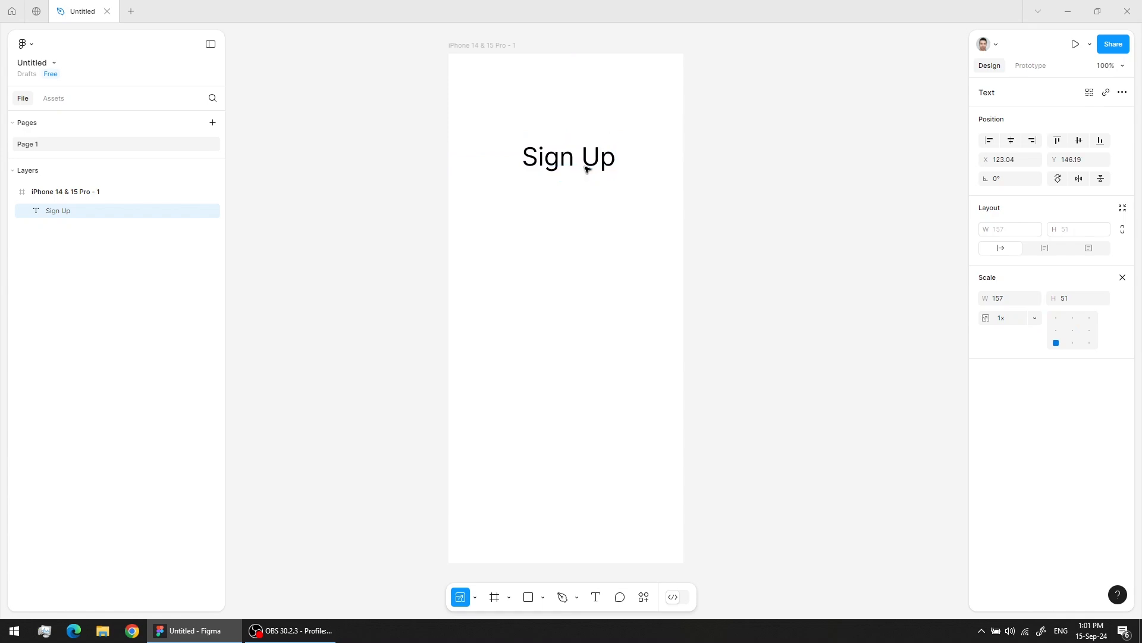
{"action": "key", "text": "v"}
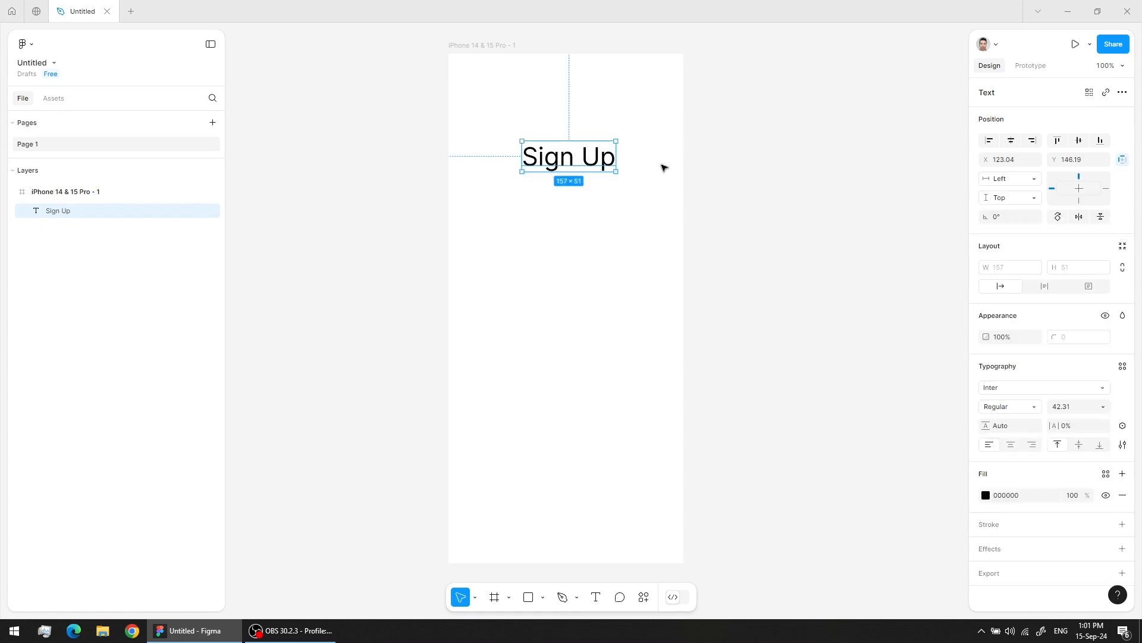
Step: Centre-align the "Sign Up" text and move it down onto the frame's horizontal centre, at about X 118, Y 202
{"action": "left_click", "coordinate": [1012, 446]}
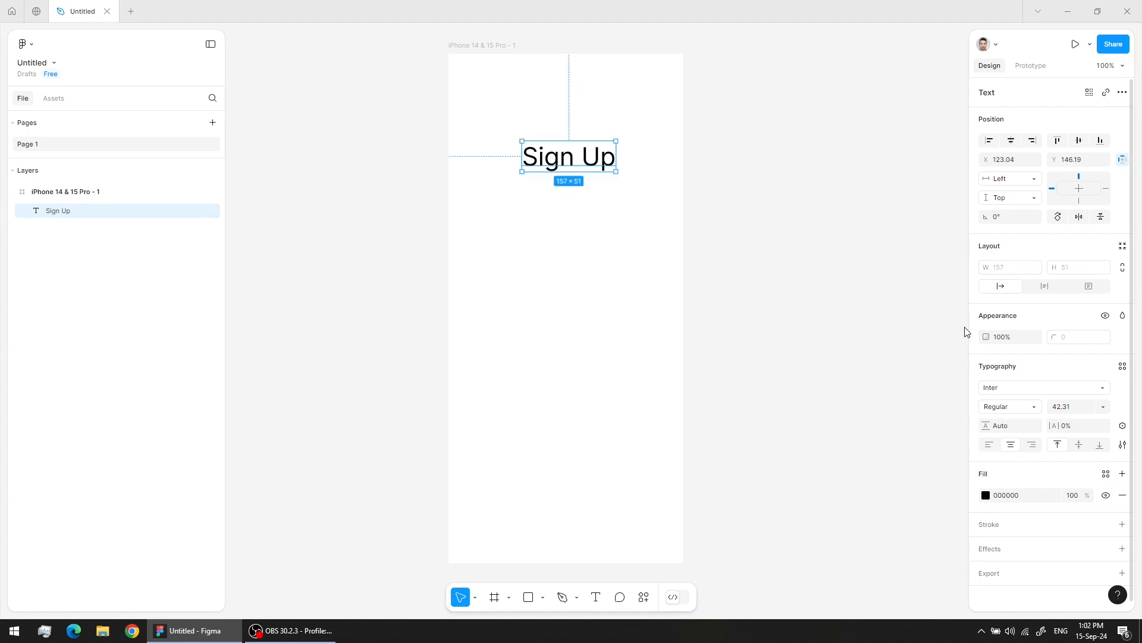
{"action": "left_click_drag", "start_coordinate": [580, 160], "coordinate": [580, 193]}
{"action": "left_click_drag", "start_coordinate": [579, 192], "coordinate": [579, 191]}
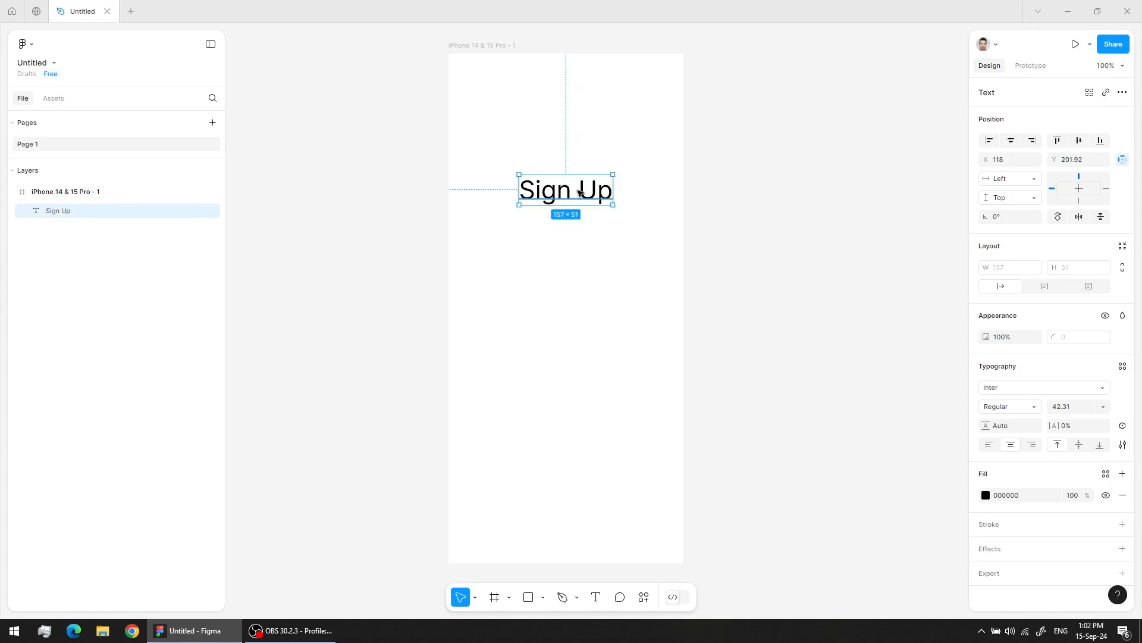
Step: Undo the last move of the "Sign Up" text, centre it horizontally in the frame with alignment, and raise it to about Y 100
{"action": "key", "text": "ctrl+z"}
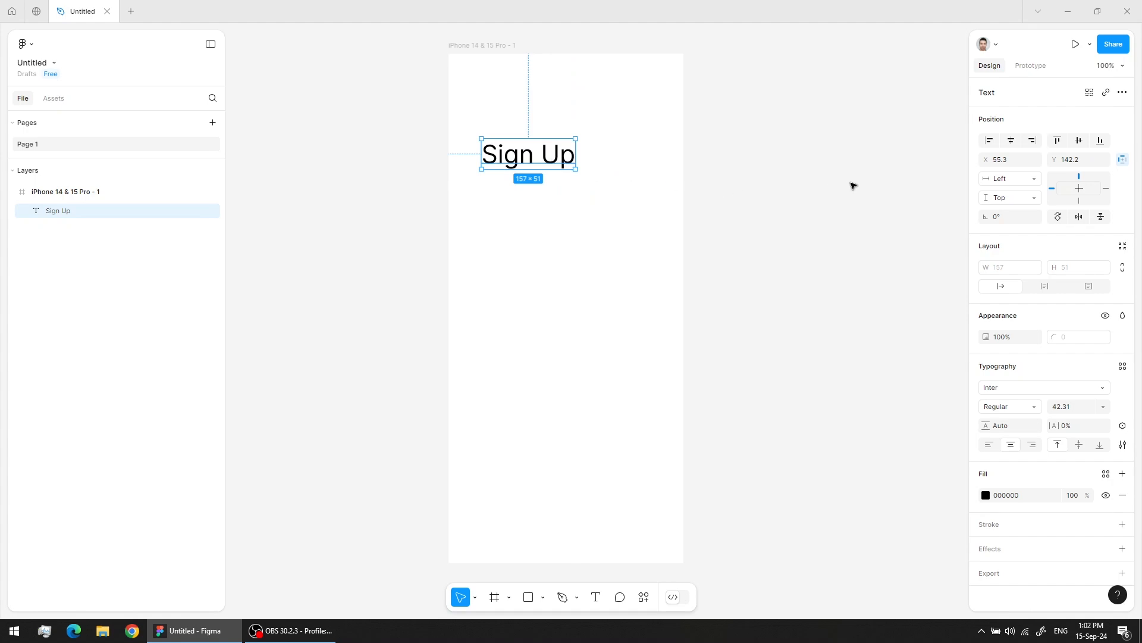
{"action": "left_click", "coordinate": [1011, 141]}
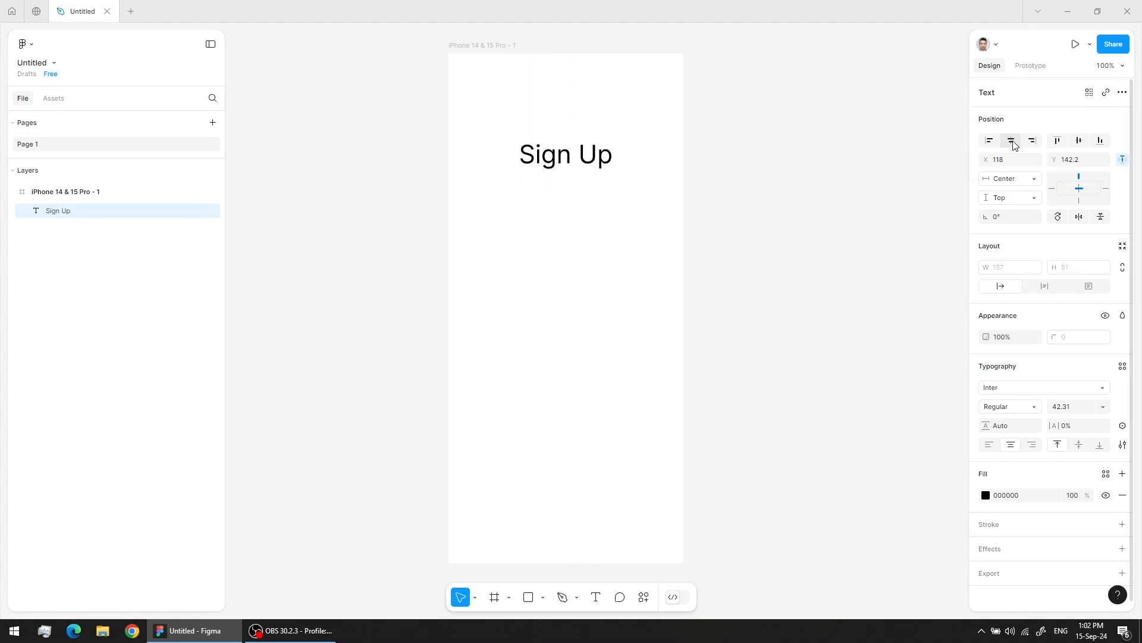
{"action": "left_click_drag", "start_coordinate": [573, 157], "coordinate": [584, 133]}
Step: Try adding "Hello," in front of the "Sign Up" text, and undo the text edit
{"action": "double_click", "coordinate": [584, 133]}
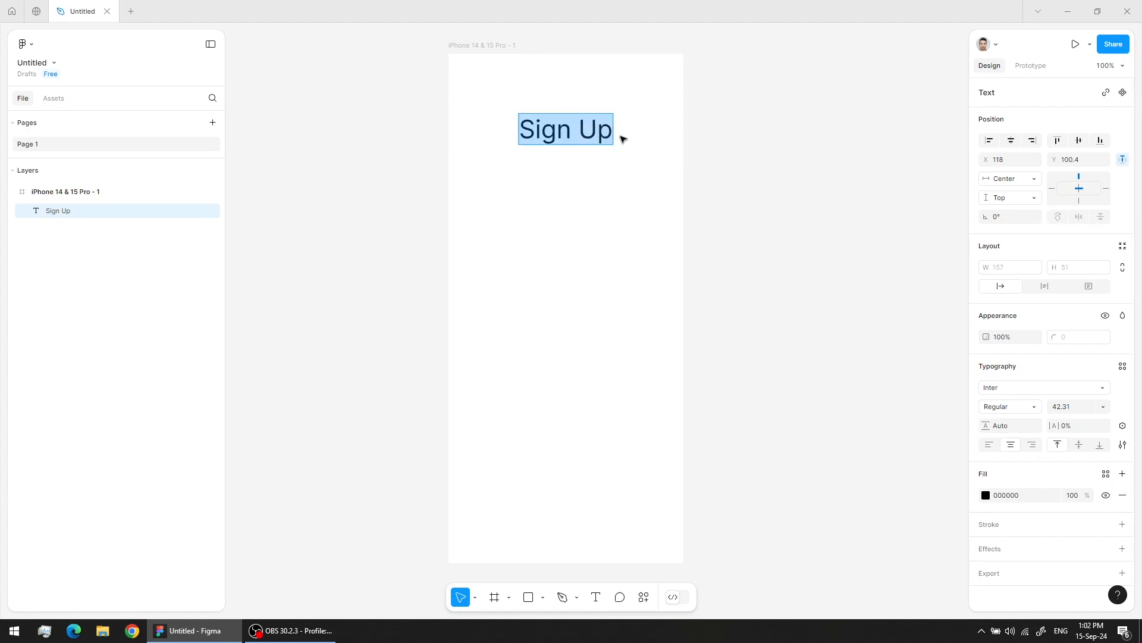
{"action": "key", "text": "Escape"}
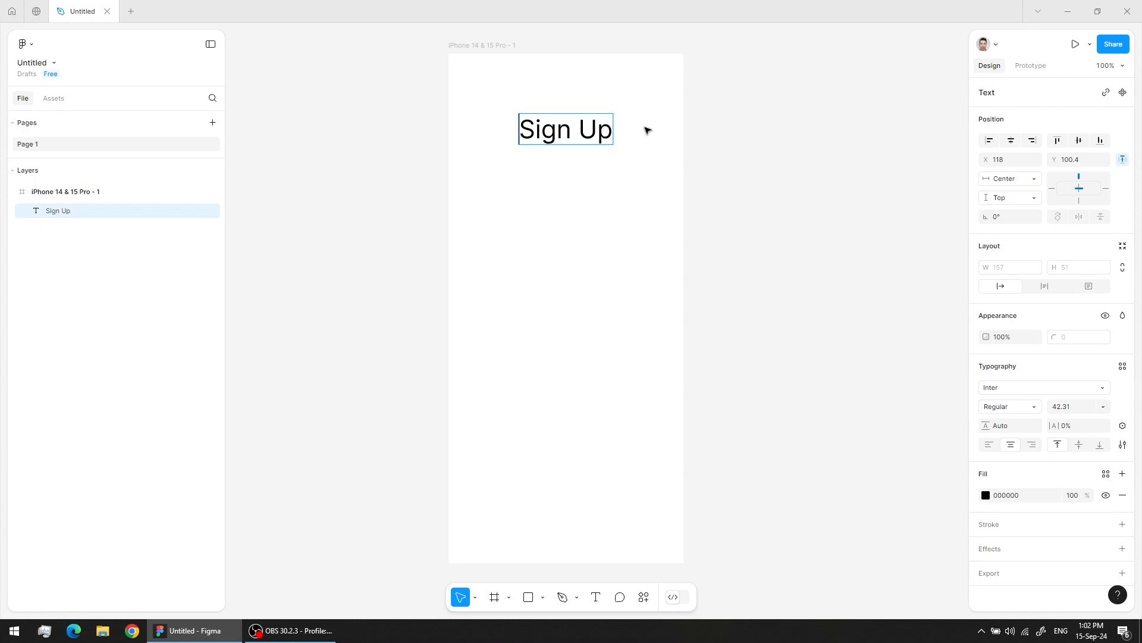
{"action": "type", "text": "Hello,"}
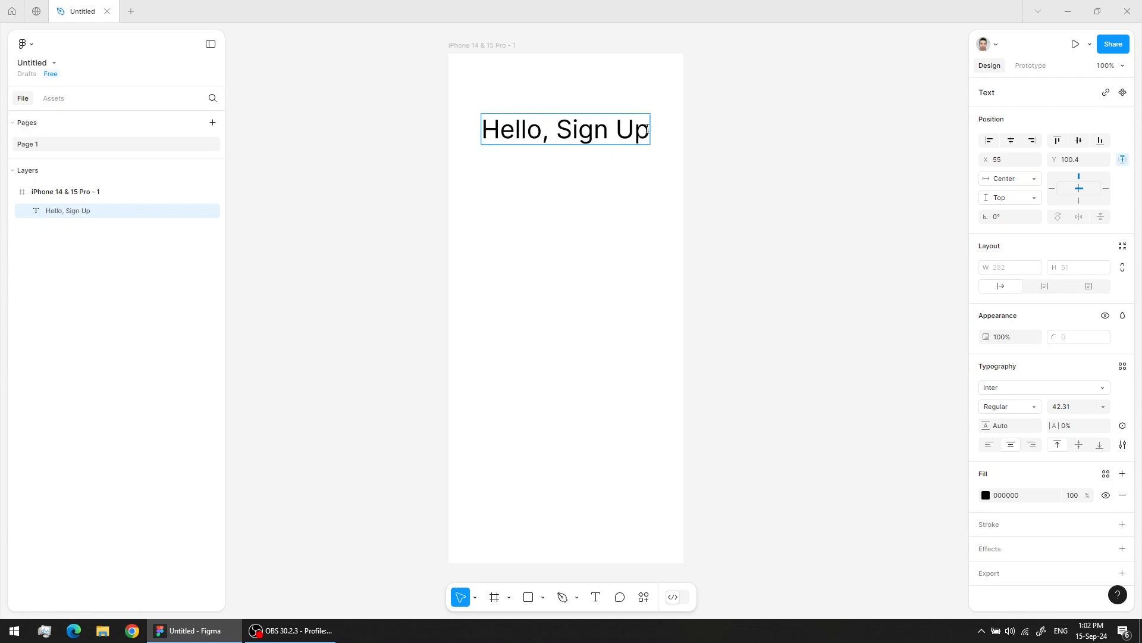
{"action": "key", "text": "Escape"}
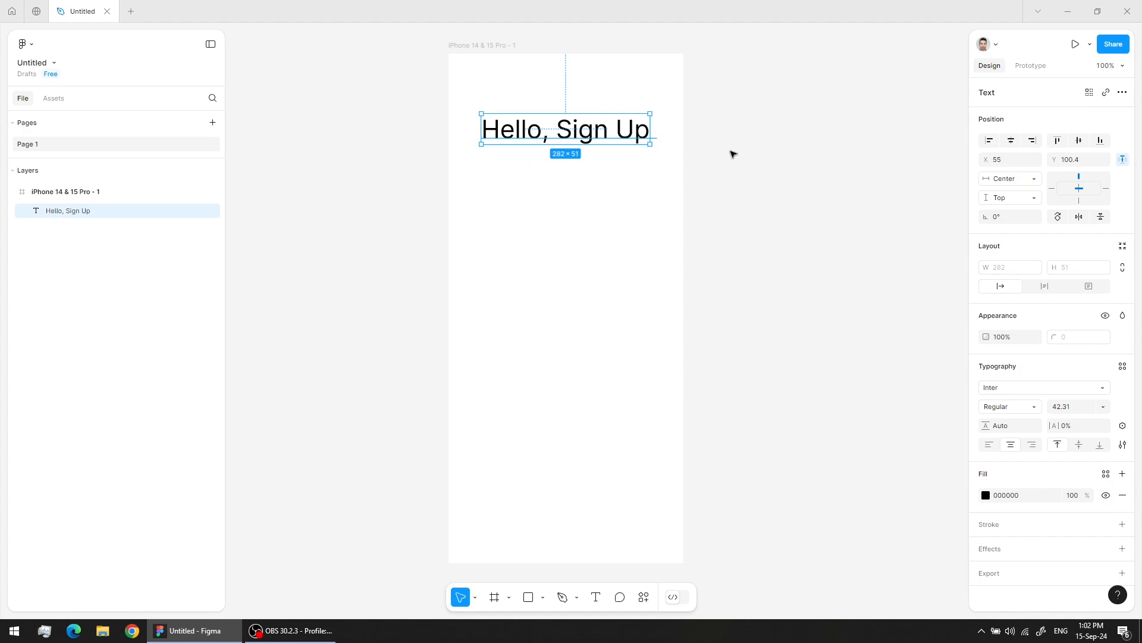
{"action": "key", "text": "ctrl+z"}
{"action": "key", "text": "ctrl+z"}
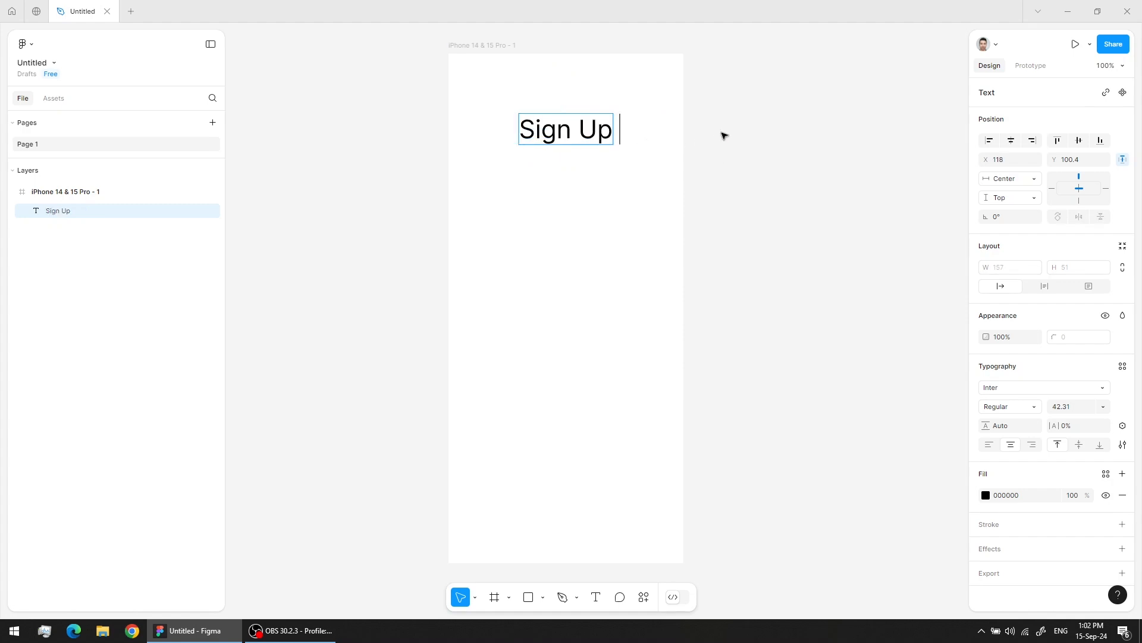
{"action": "key", "text": "Escape"}
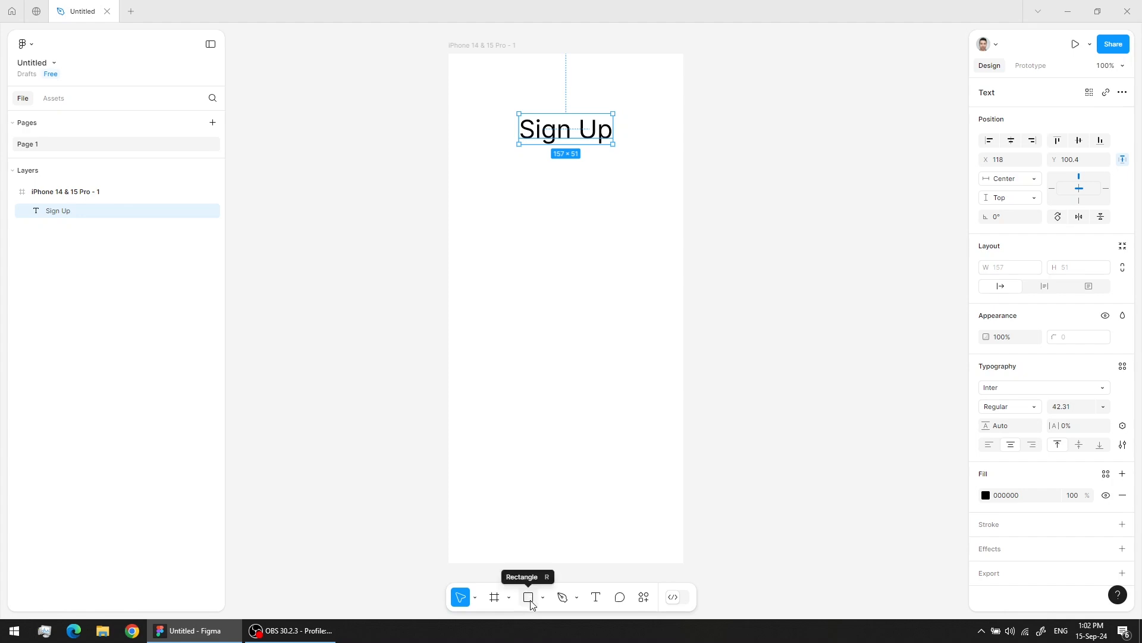
{"action": "left_click", "coordinate": [494, 598]}
{"action": "left_click_drag", "start_coordinate": [478, 197], "coordinate": [656, 226]}
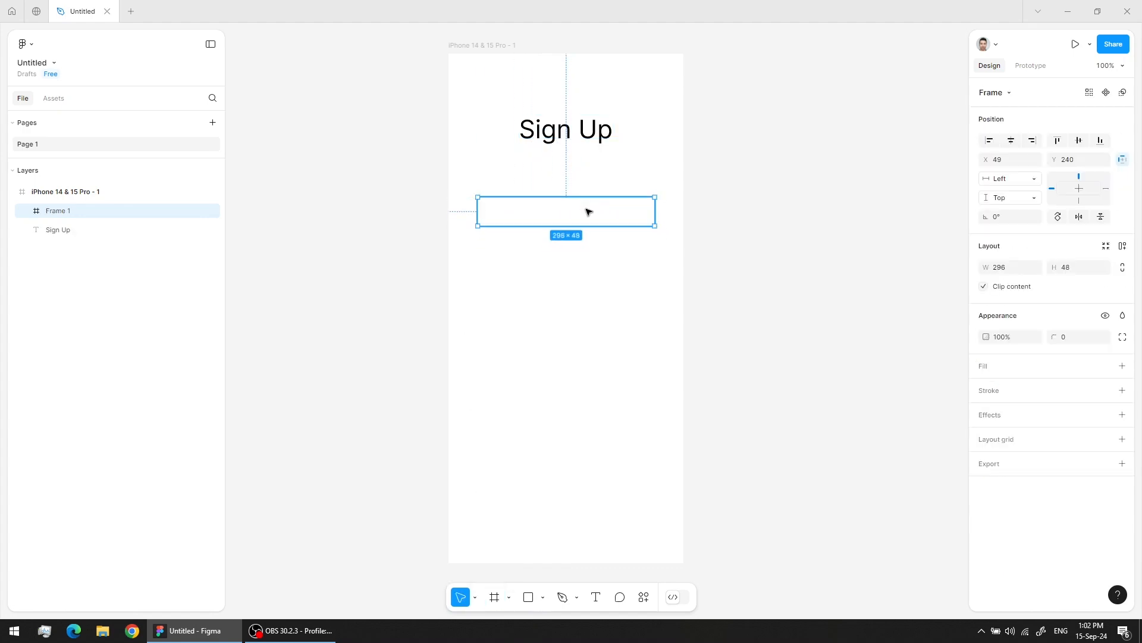
{"action": "key", "text": "ctrl+z"}
Step: Draw a rectangle about 326 × 68 below the "Sign Up" text and add a stroke to it
{"action": "left_click", "coordinate": [530, 600]}
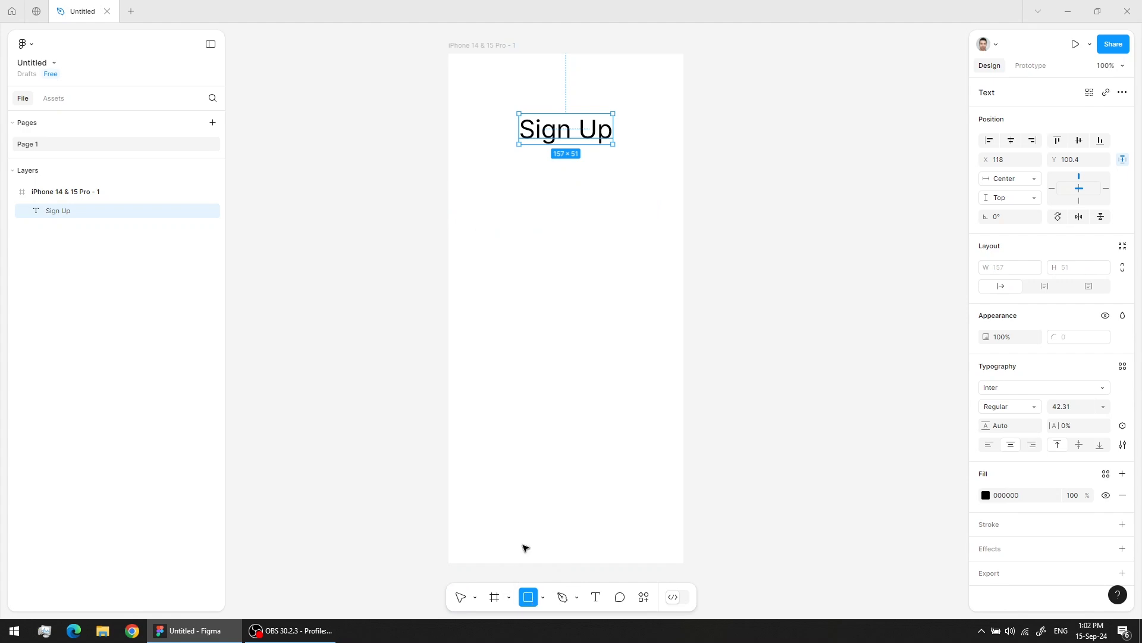
{"action": "left_click_drag", "start_coordinate": [471, 210], "coordinate": [665, 248]}
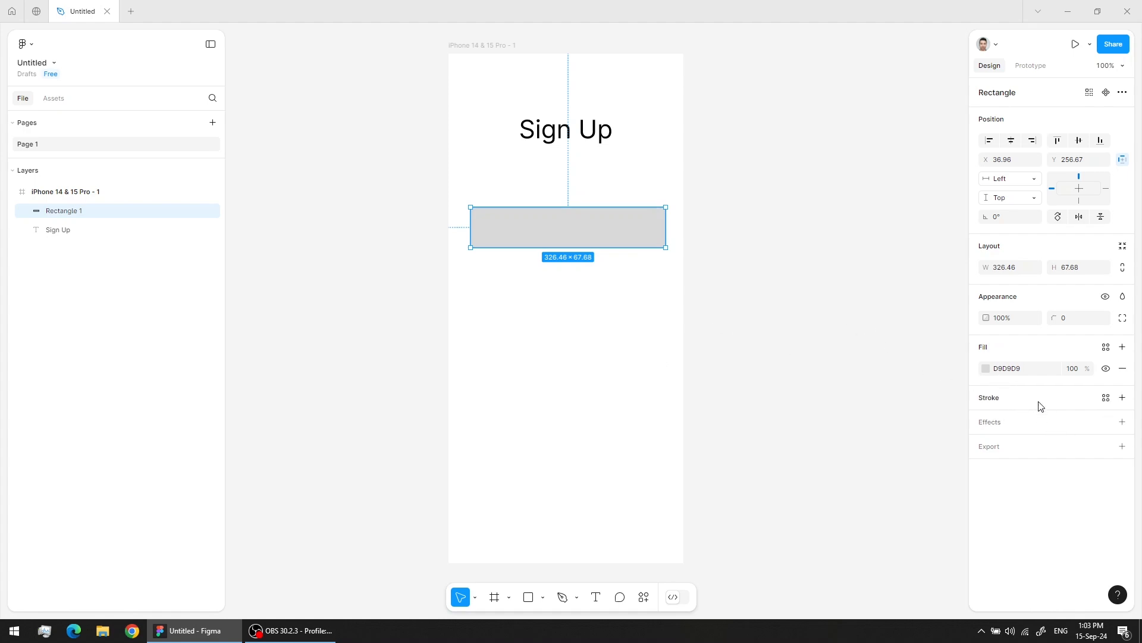
{"action": "left_click", "coordinate": [1122, 398]}
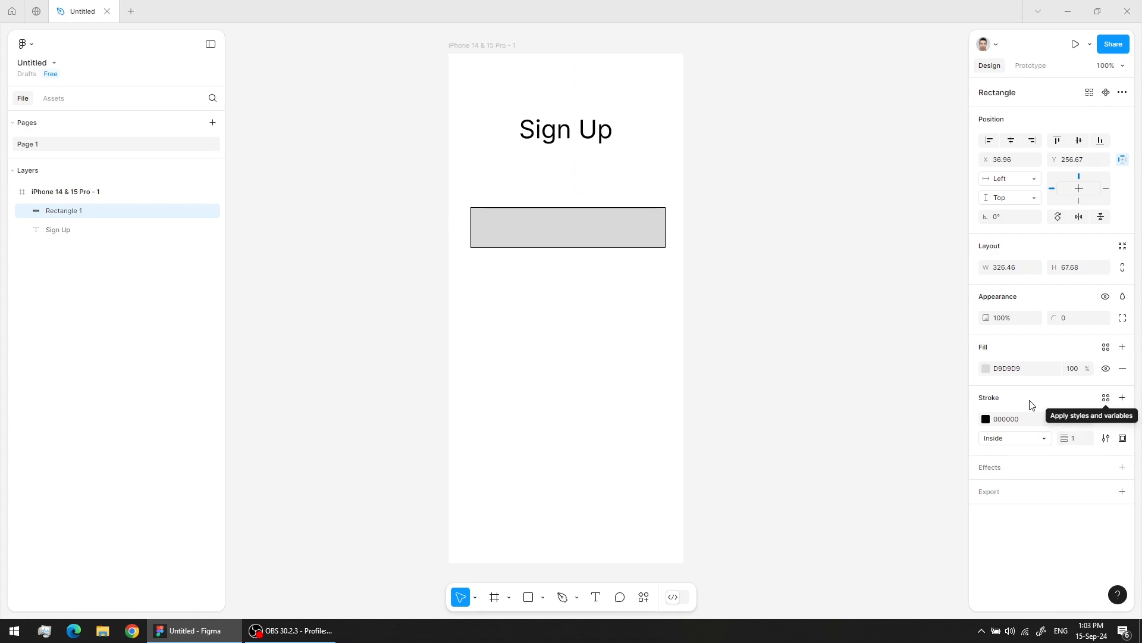
Step: Colour the rectangle's fill light grey F6F6F6 and its stroke grey CBCBCB
{"action": "left_click", "coordinate": [986, 369]}
{"action": "left_click_drag", "start_coordinate": [831, 334], "coordinate": [820, 329]}
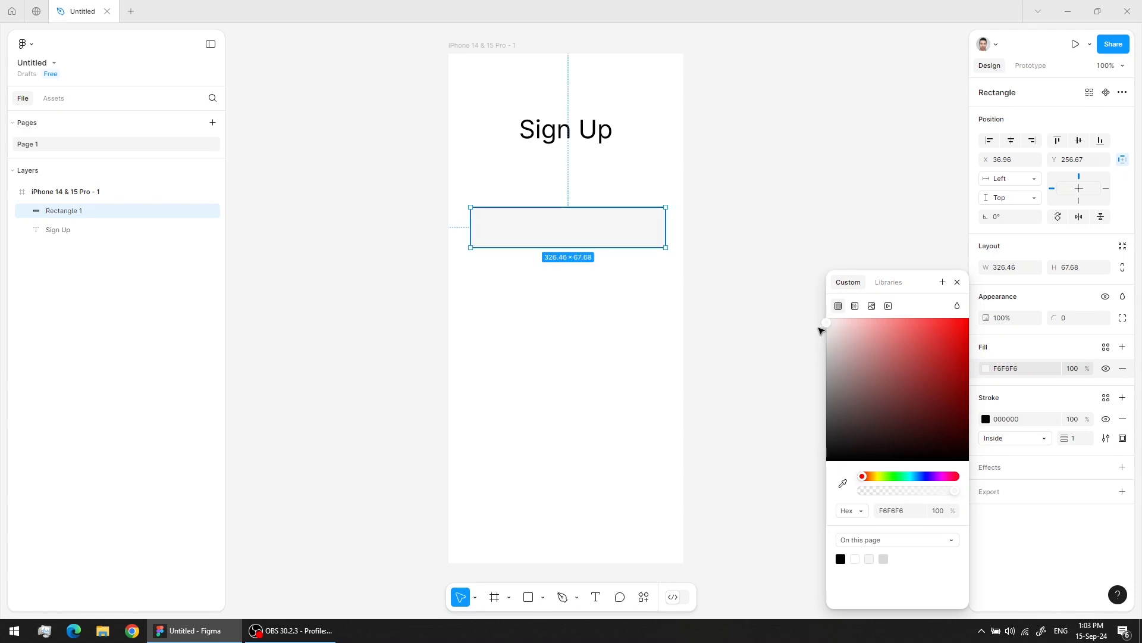
{"action": "left_click", "coordinate": [986, 419]}
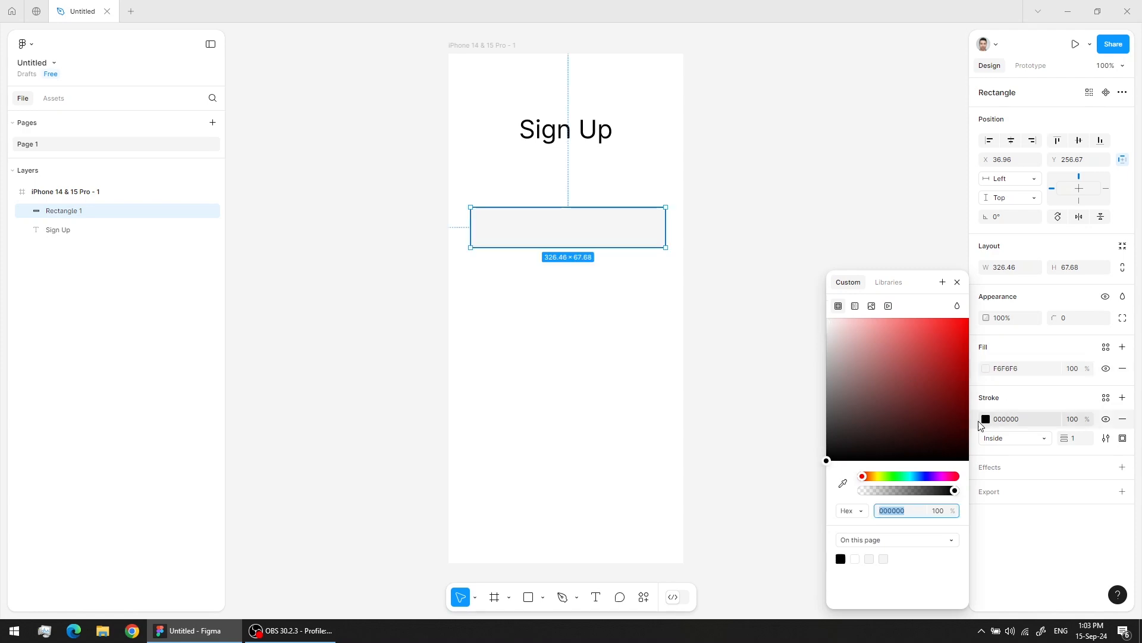
{"action": "left_click_drag", "start_coordinate": [831, 418], "coordinate": [799, 347]}
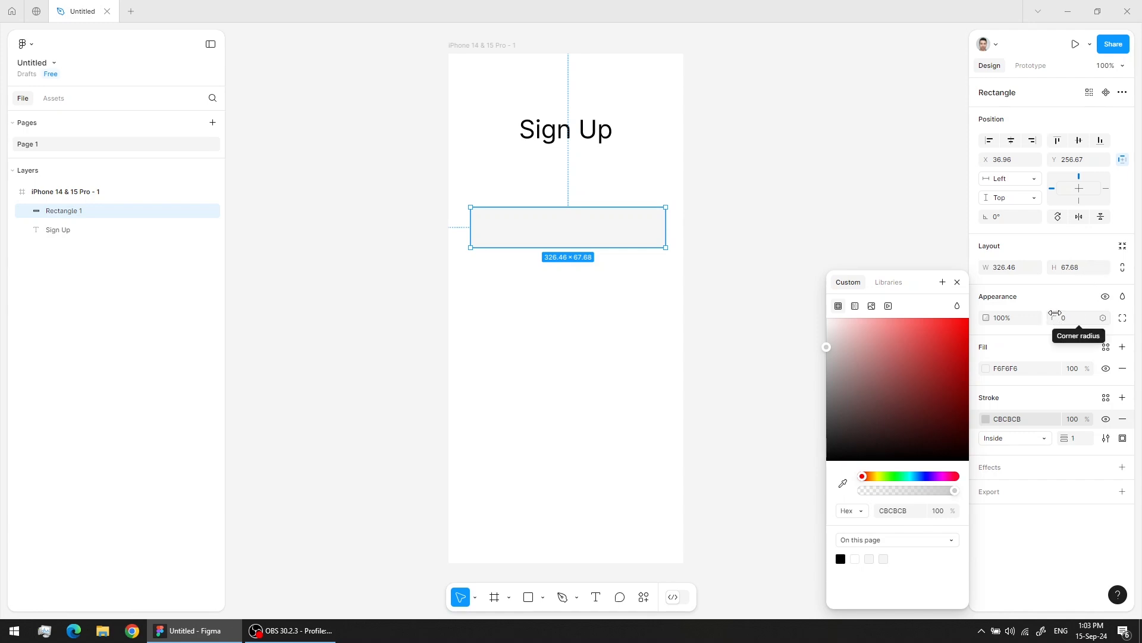
Step: Round the rectangle's corners with a corner radius of 8
{"action": "left_click", "coordinate": [1058, 319]}
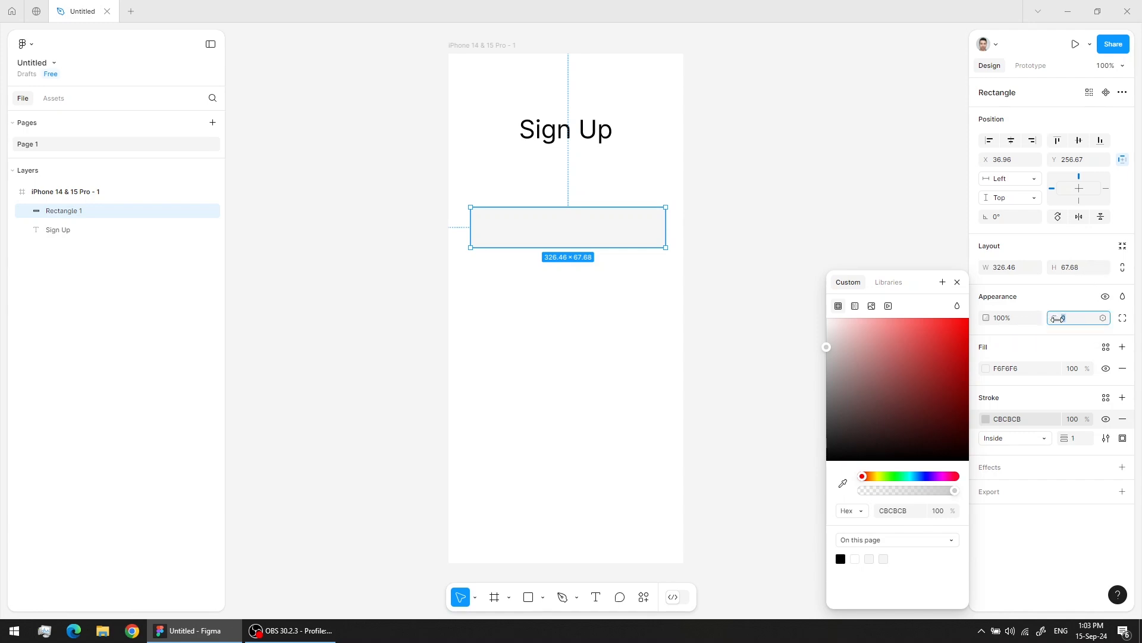
{"action": "left_click_drag", "start_coordinate": [1060, 318], "coordinate": [13, 320]}
{"action": "type", "text": "8"}
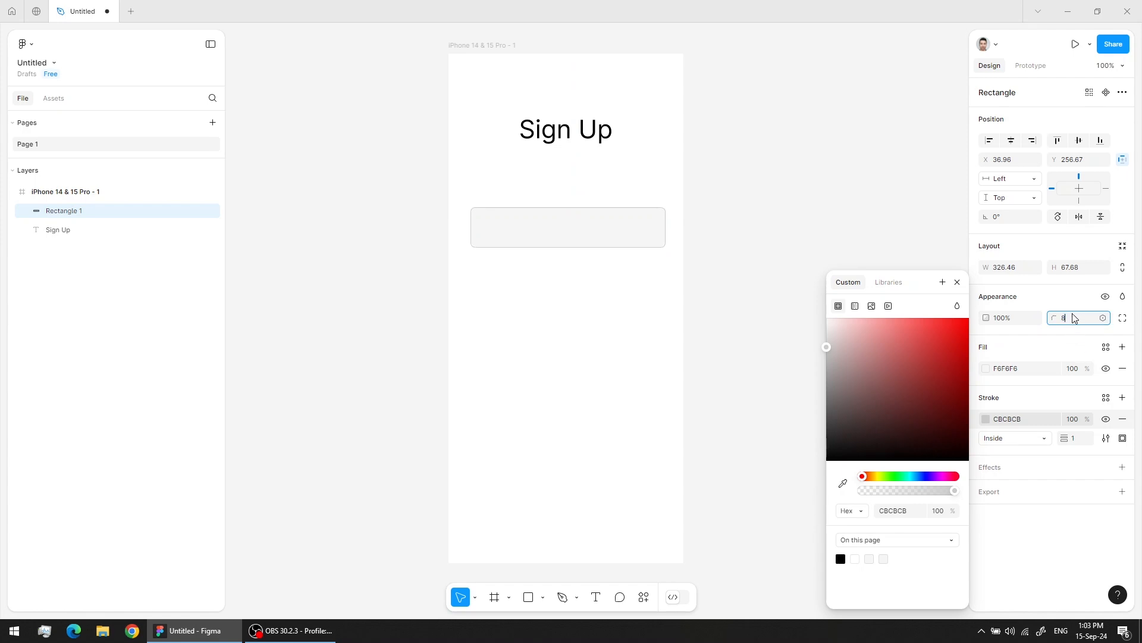
{"action": "left_click", "coordinate": [760, 185]}
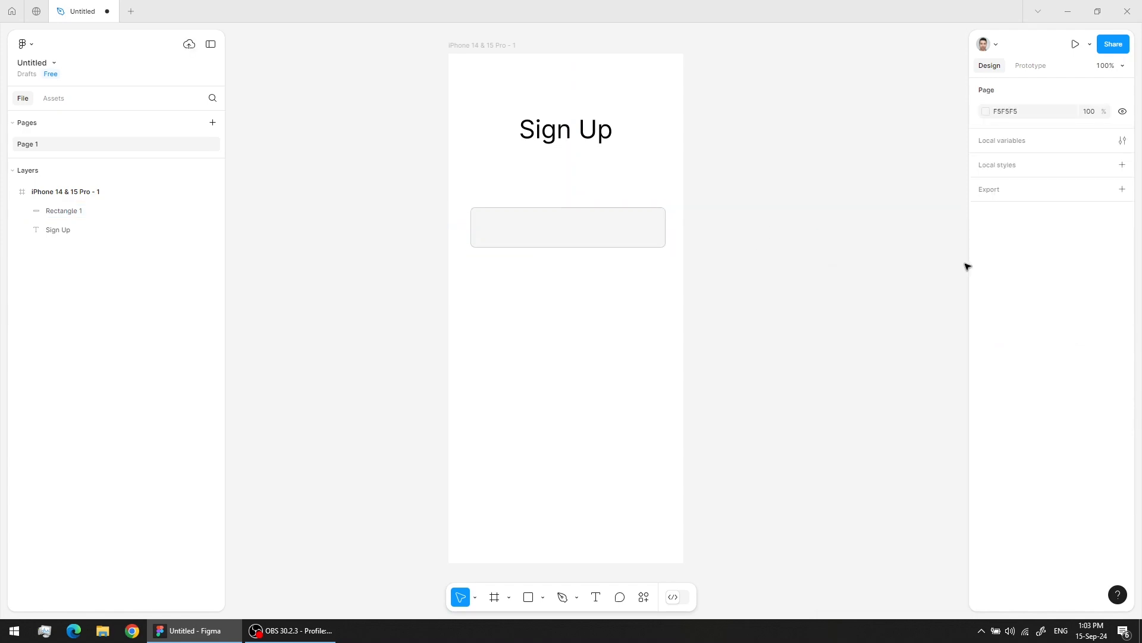
{"action": "left_click", "coordinate": [576, 230]}
{"action": "left_click", "coordinate": [734, 223]}
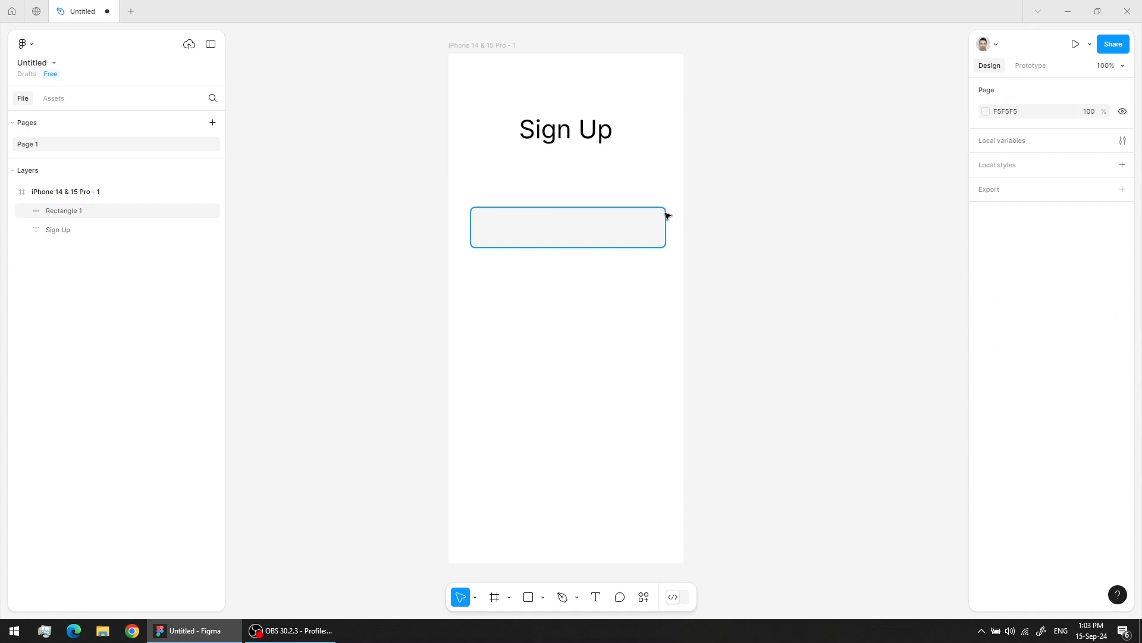
Step: Align the rectangle to the horizontal centre of the phone frame
{"action": "left_click", "coordinate": [608, 237]}
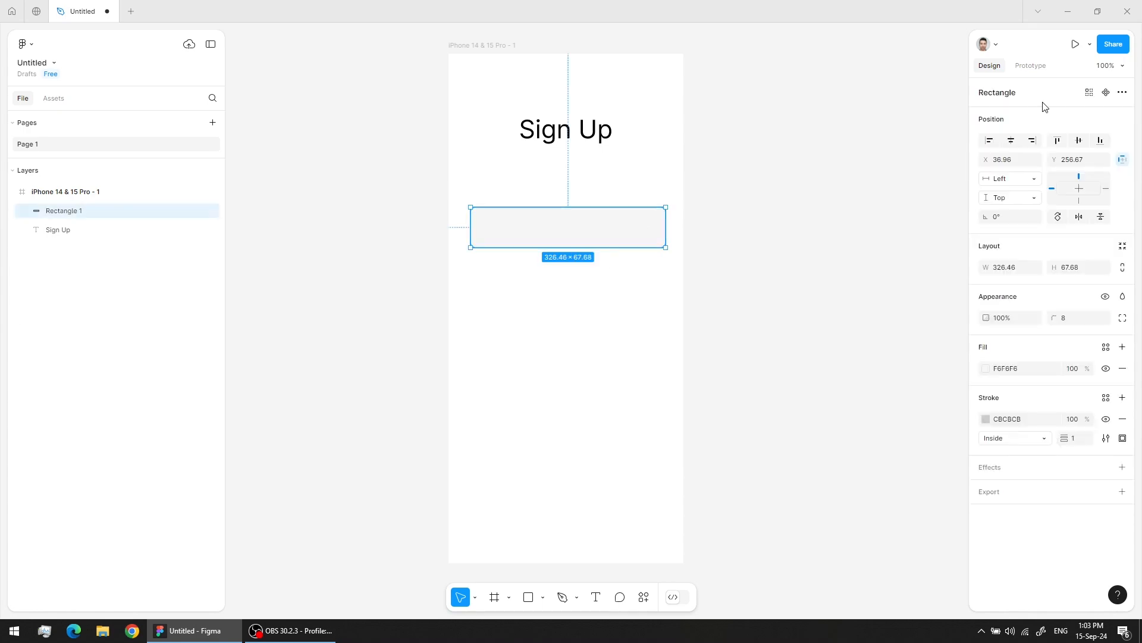
{"action": "left_click", "coordinate": [1014, 142]}
{"action": "key", "text": "Escape"}
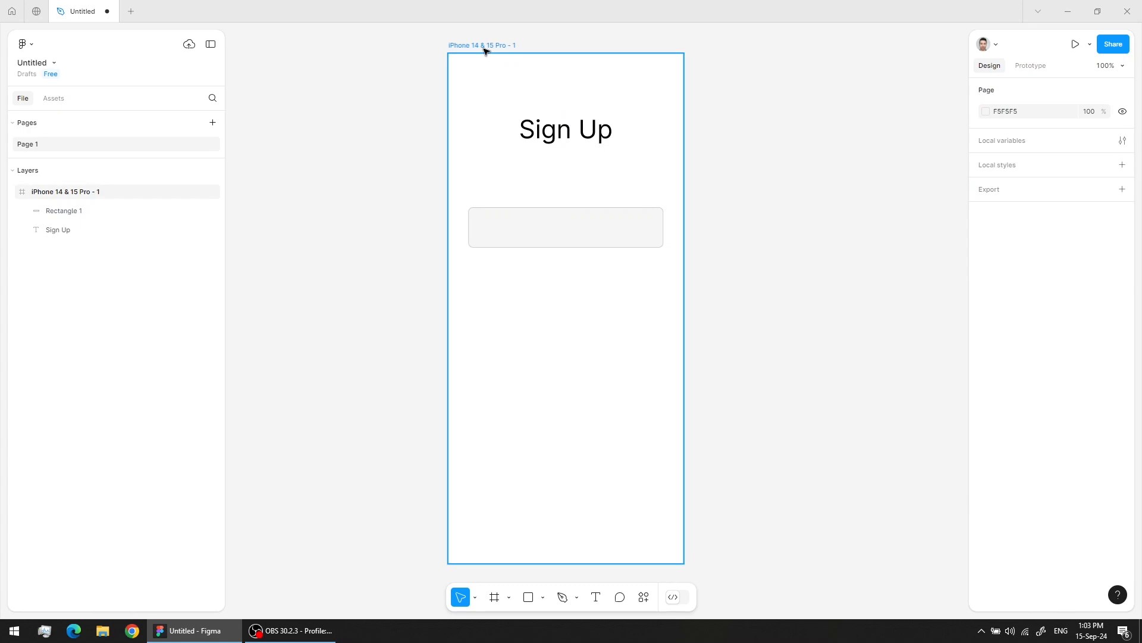
Step: Add a layout grid to the iPhone 14 & 15 Pro frame and switch its type to Columns
{"action": "left_click", "coordinate": [485, 50]}
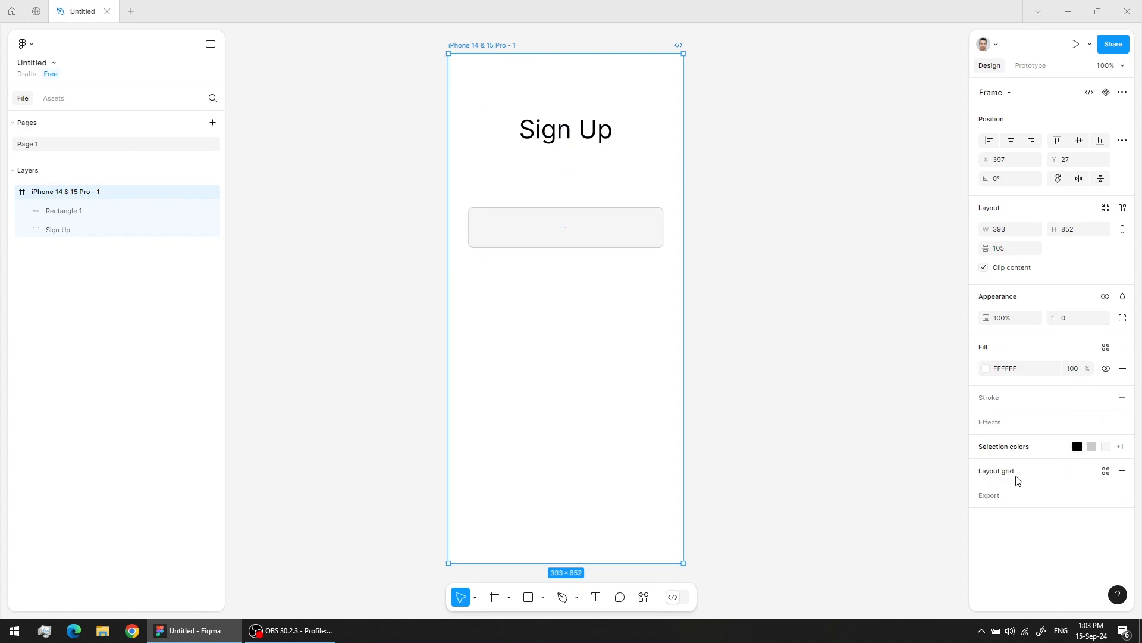
{"action": "left_click", "coordinate": [1122, 472]}
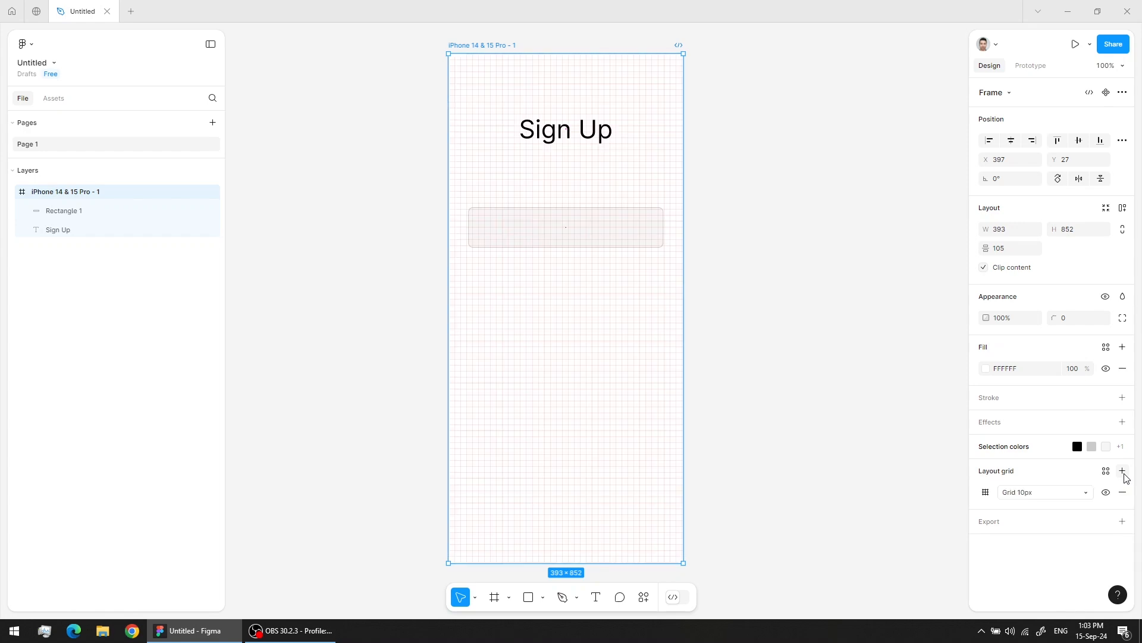
{"action": "left_click", "coordinate": [1015, 494]}
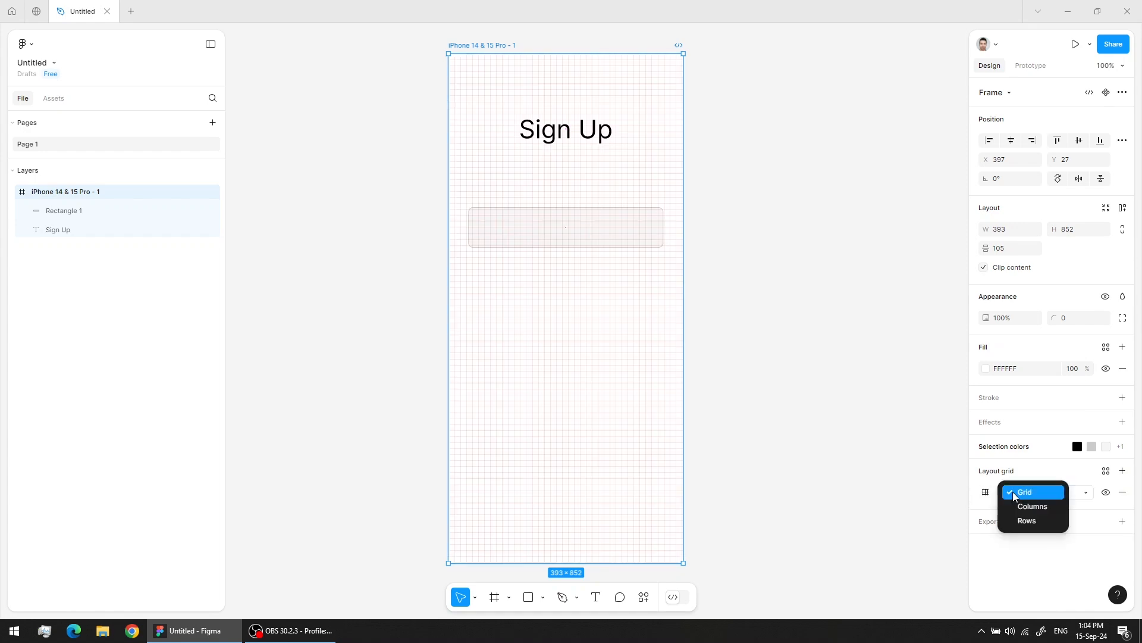
{"action": "left_click", "coordinate": [1043, 509]}
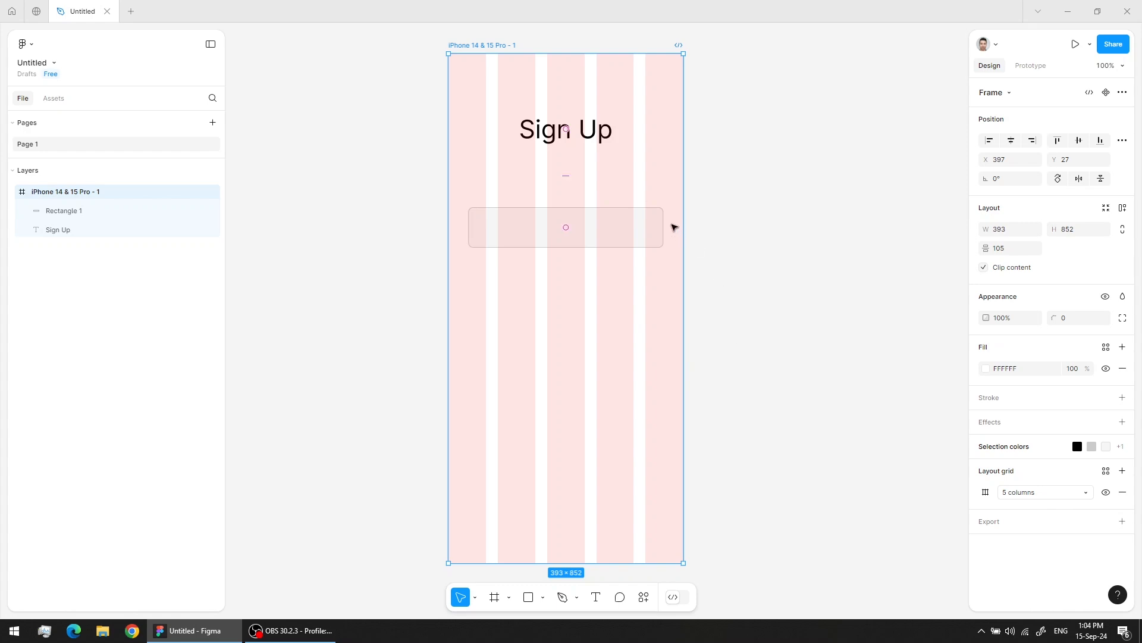
Step: Set the column grid's margin to 20, and increase it to 30
{"action": "left_click", "coordinate": [986, 493]}
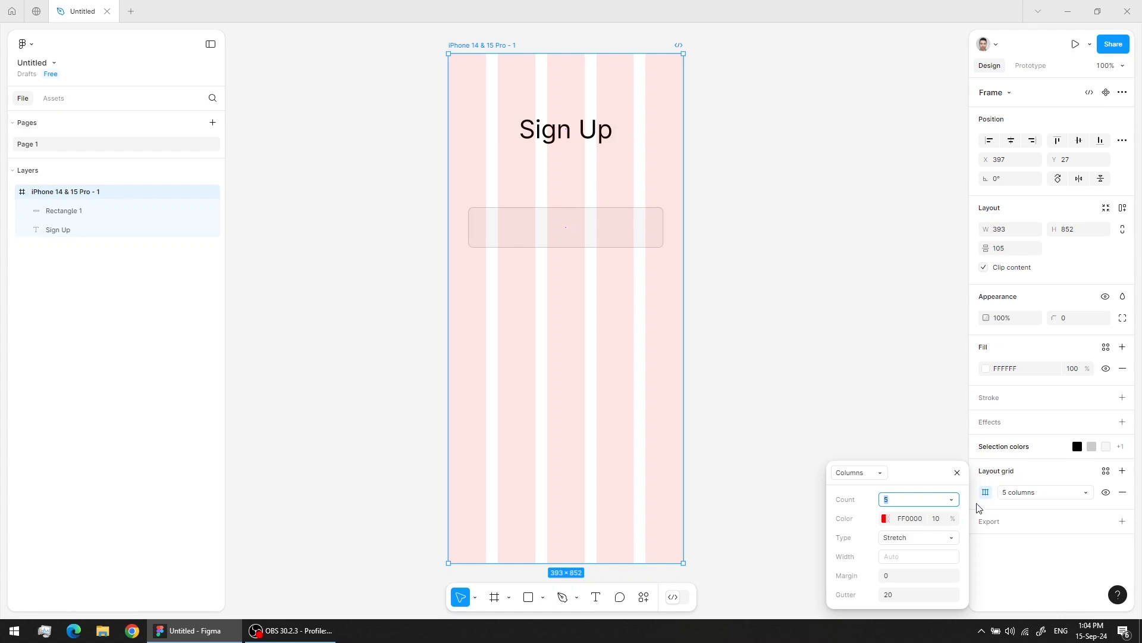
{"action": "left_click", "coordinate": [901, 575]}
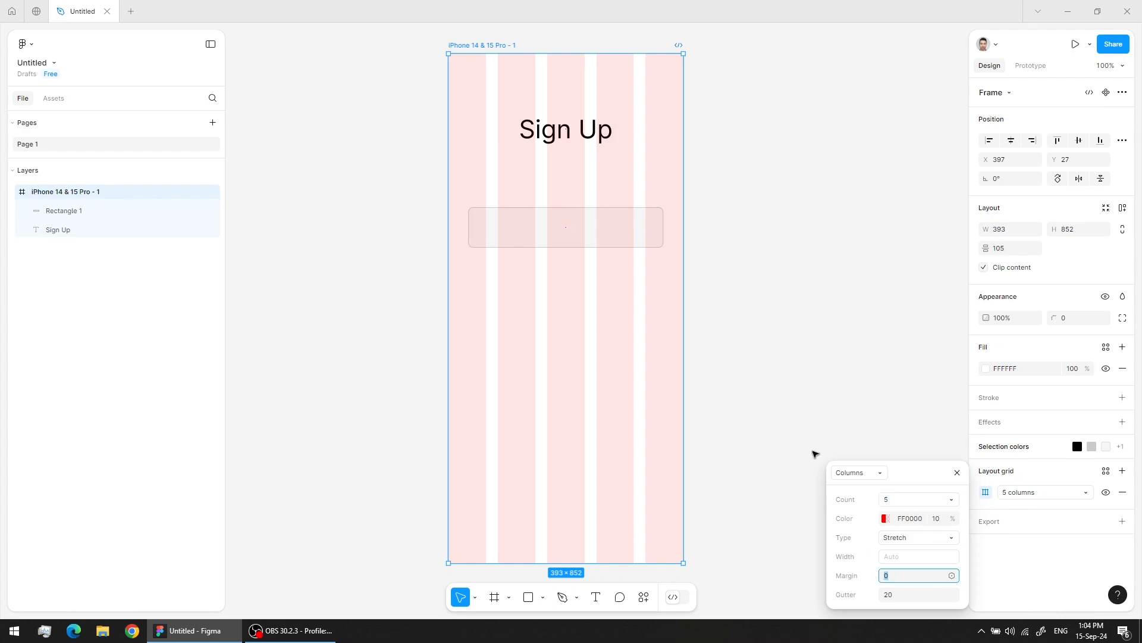
{"action": "type", "text": "20"}
{"action": "key", "text": "Return"}
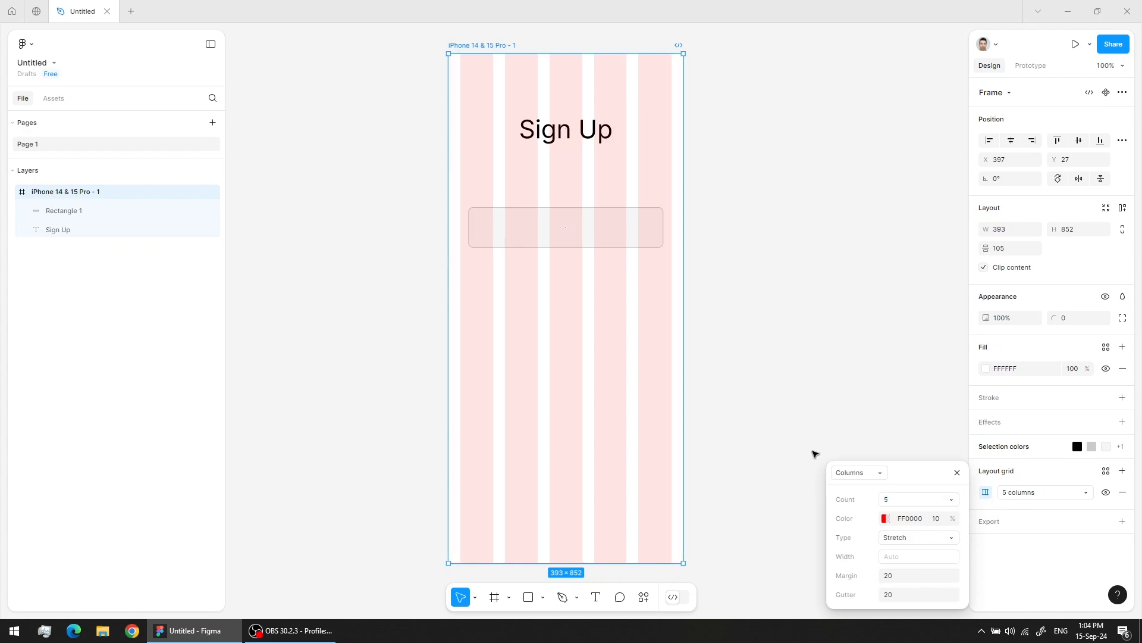
{"action": "left_click", "coordinate": [903, 575]}
{"action": "type", "text": "30"}
{"action": "key", "text": "Return"}
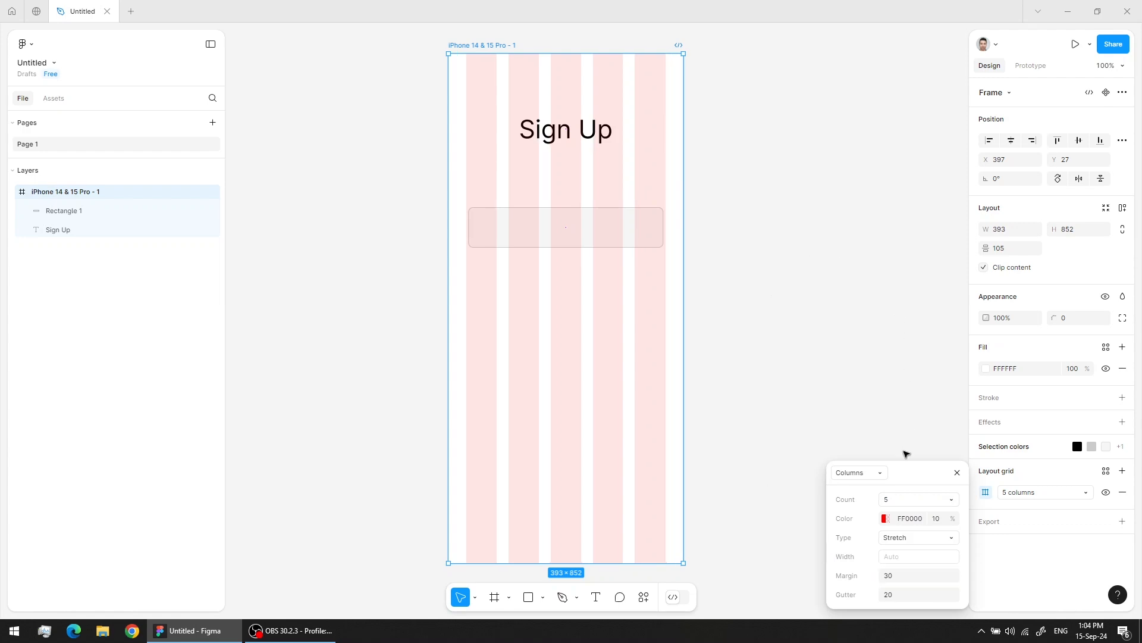
Step: Widen the rectangle symmetrically to 333 so both sides meet the outer edges of the column grid
{"action": "left_click", "coordinate": [792, 236]}
{"action": "left_click", "coordinate": [625, 230]}
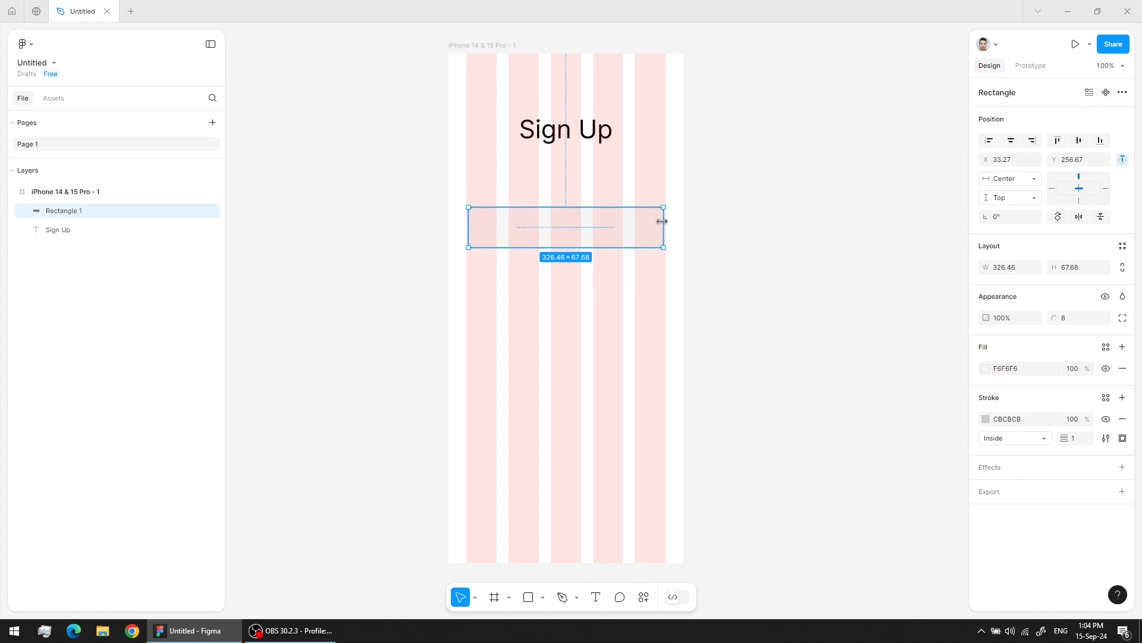
{"action": "mouse_move", "coordinate": [654, 226]}
{"action": "left_mouse_down"}
{"action": "mouse_move", "coordinate": [599, 226]}
{"action": "mouse_move", "coordinate": [665, 219]}
{"action": "left_mouse_up"}
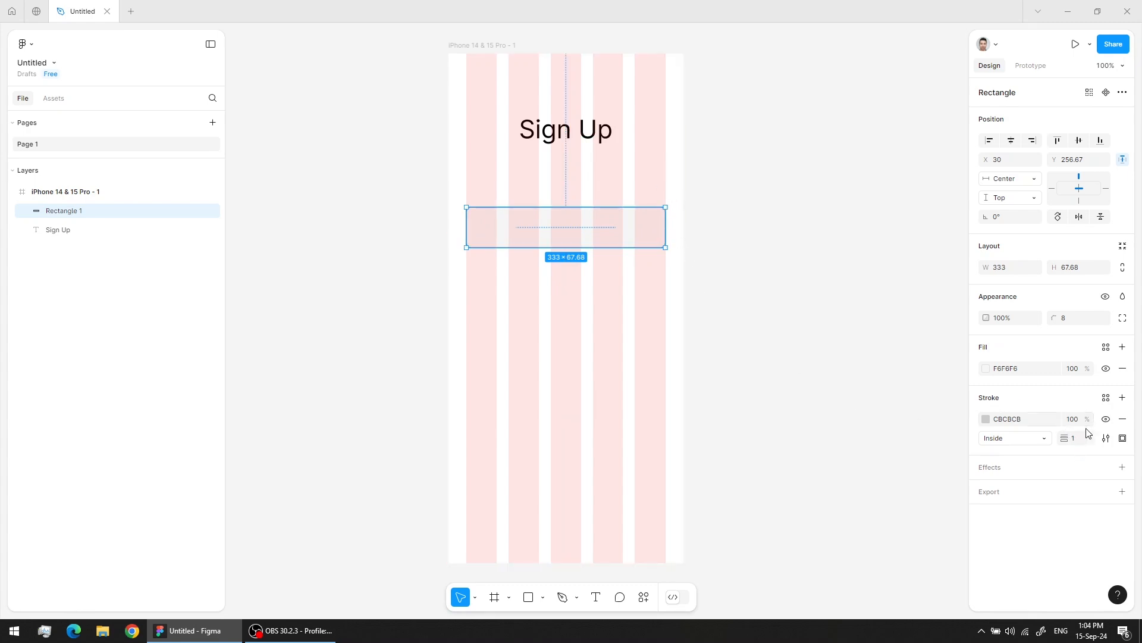
Step: Hide the column layout grid on the phone frame
{"action": "left_click", "coordinate": [481, 45]}
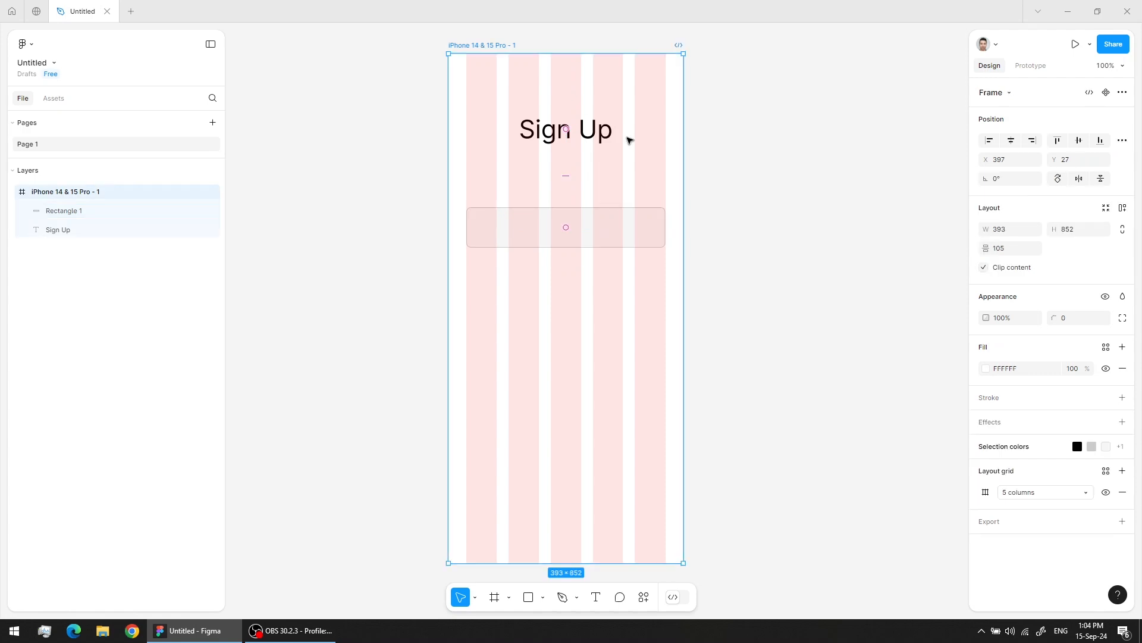
{"action": "left_click", "coordinate": [1106, 493]}
{"action": "left_click", "coordinate": [751, 201]}
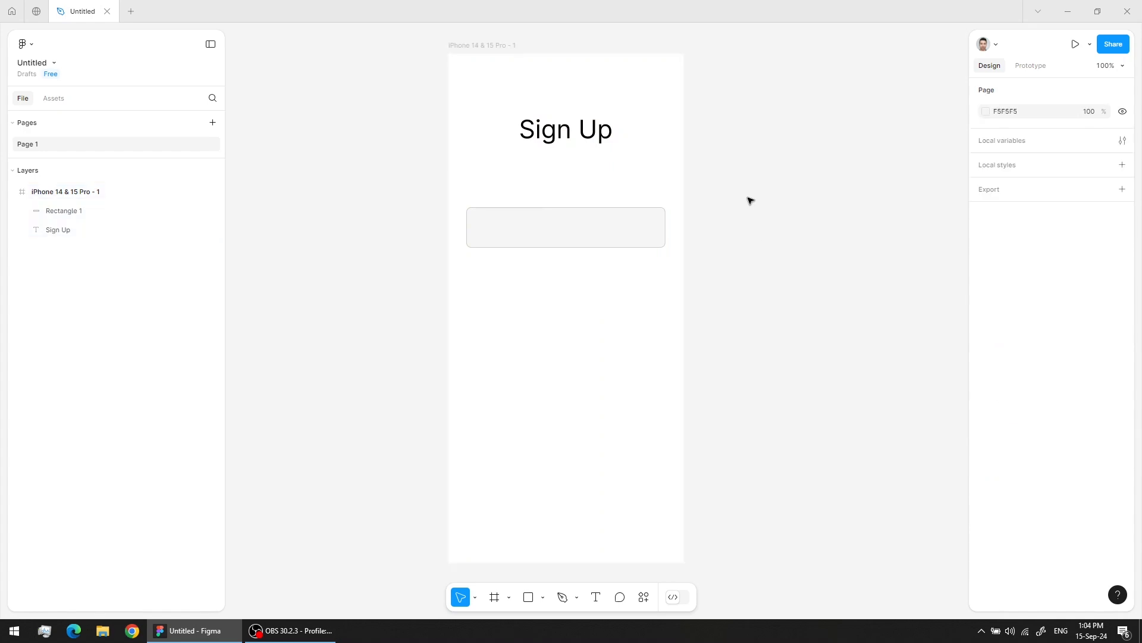
Step: Duplicate the rectangle straight below the original, at about Y 379
{"action": "left_click", "coordinate": [594, 233]}
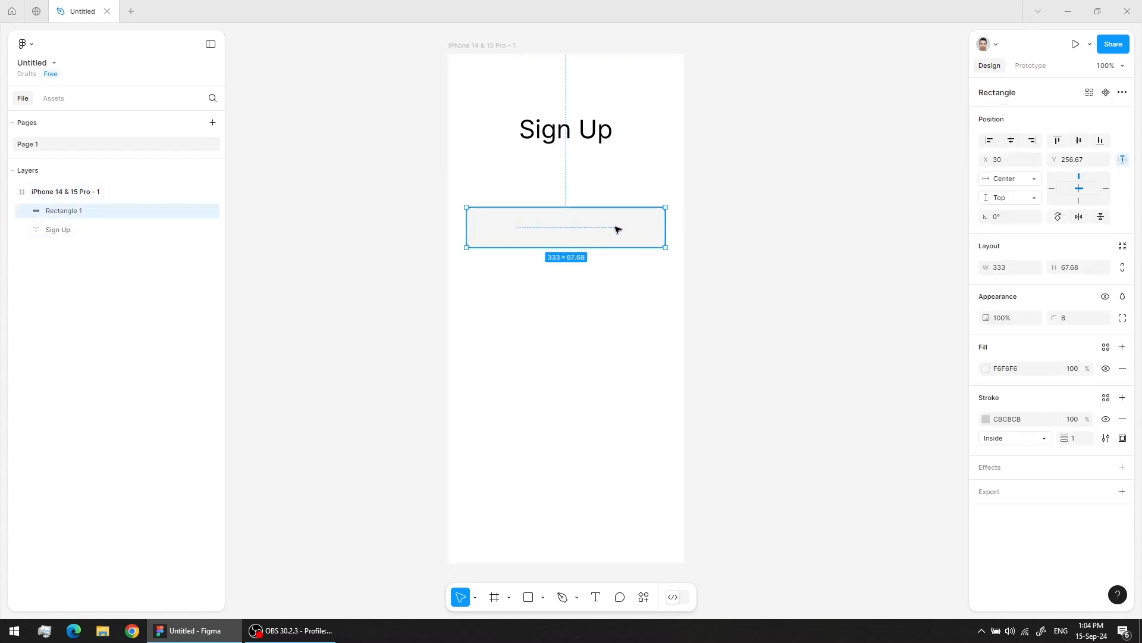
{"action": "left_click_drag", "start_coordinate": [619, 231], "coordinate": [617, 301]}
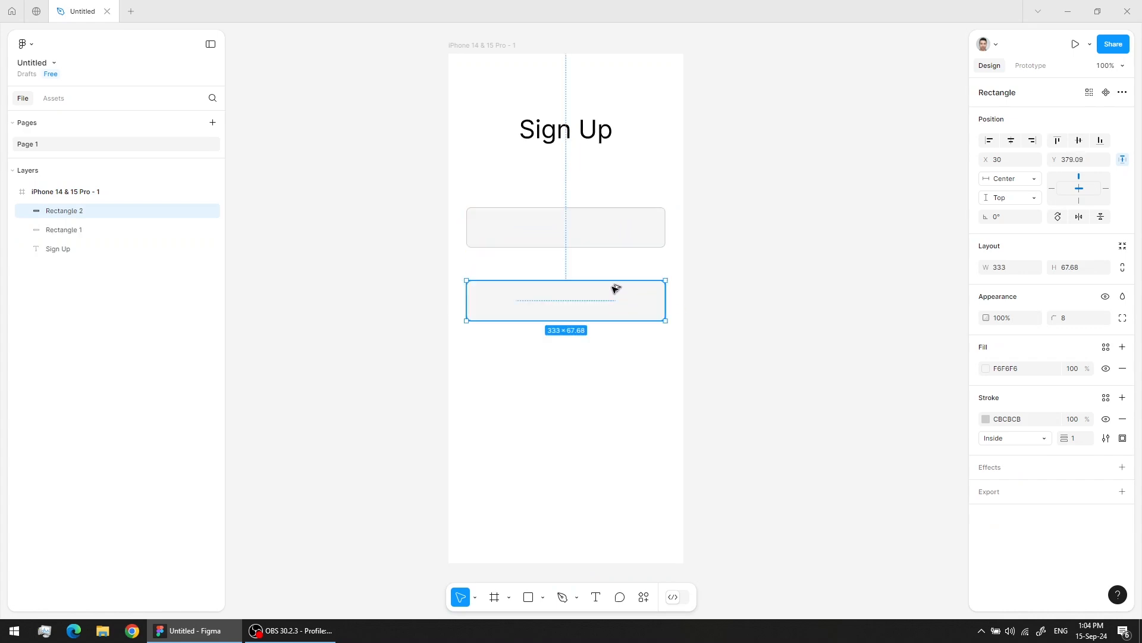
Step: Duplicate the second rectangle straight down to about Y 608 and remove the copy's stroke
{"action": "left_click", "coordinate": [407, 331]}
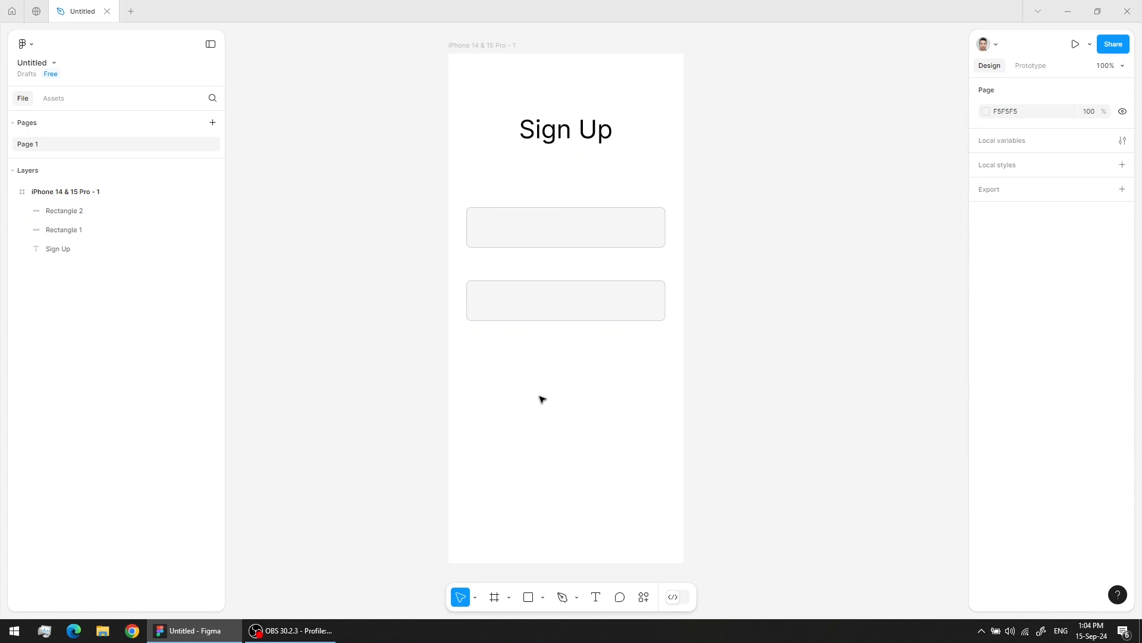
{"action": "left_click_drag", "start_coordinate": [554, 304], "coordinate": [568, 447]}
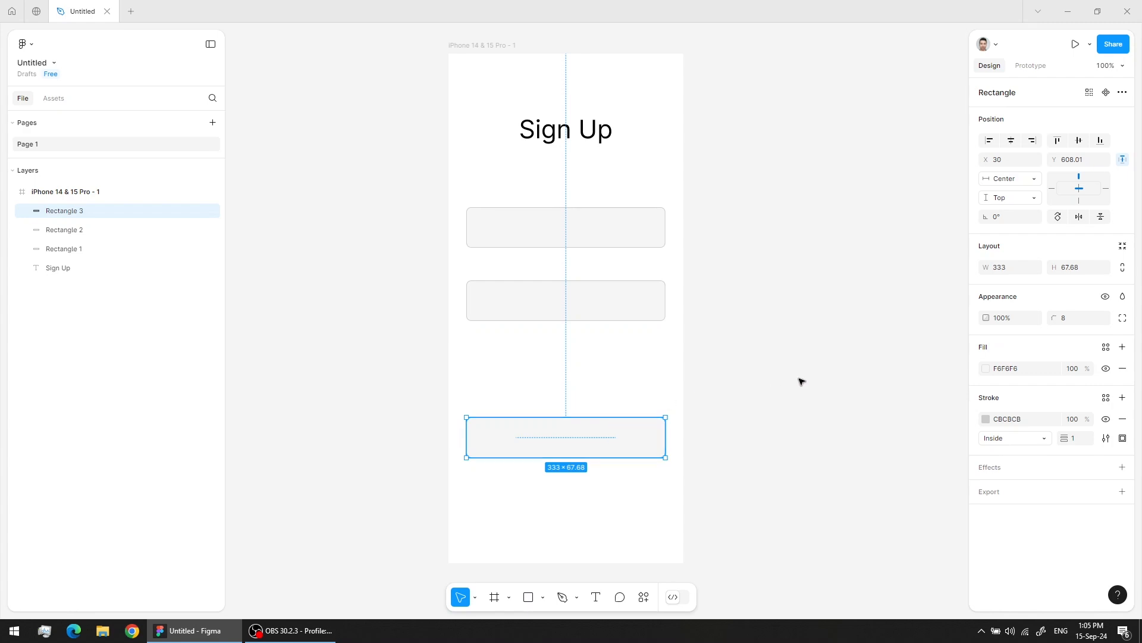
{"action": "left_click", "coordinate": [1123, 420]}
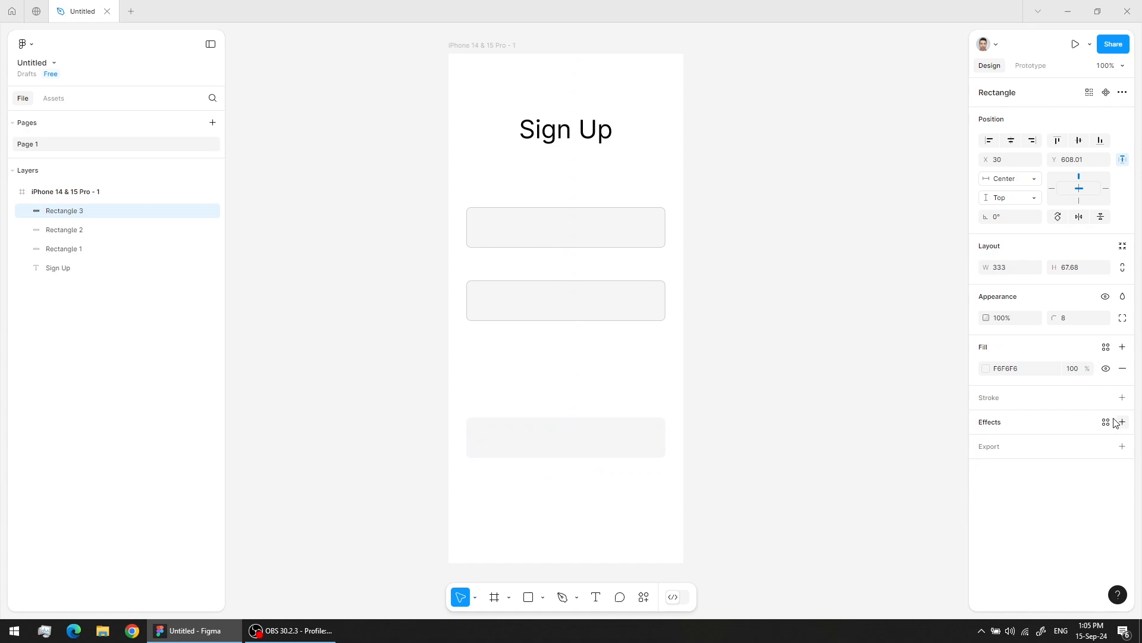
Step: Fill the lowest rectangle with blue 2584FF and round its corners with a radius of 55
{"action": "left_click", "coordinate": [986, 368]}
{"action": "left_click_drag", "start_coordinate": [908, 479], "coordinate": [919, 481]}
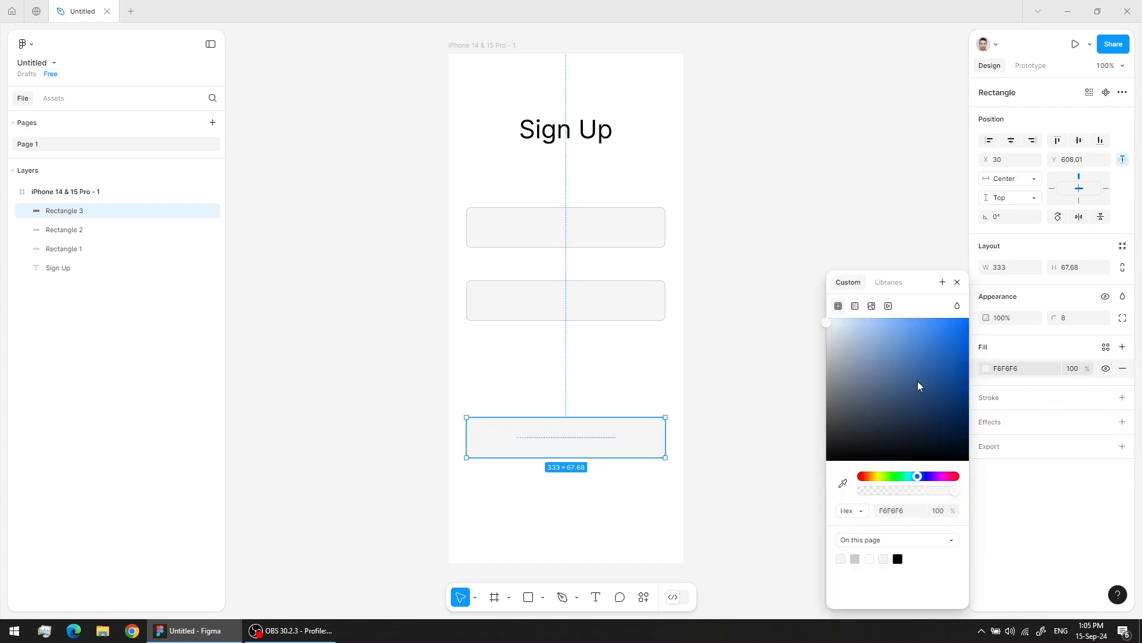
{"action": "left_click_drag", "start_coordinate": [921, 387], "coordinate": [951, 307]}
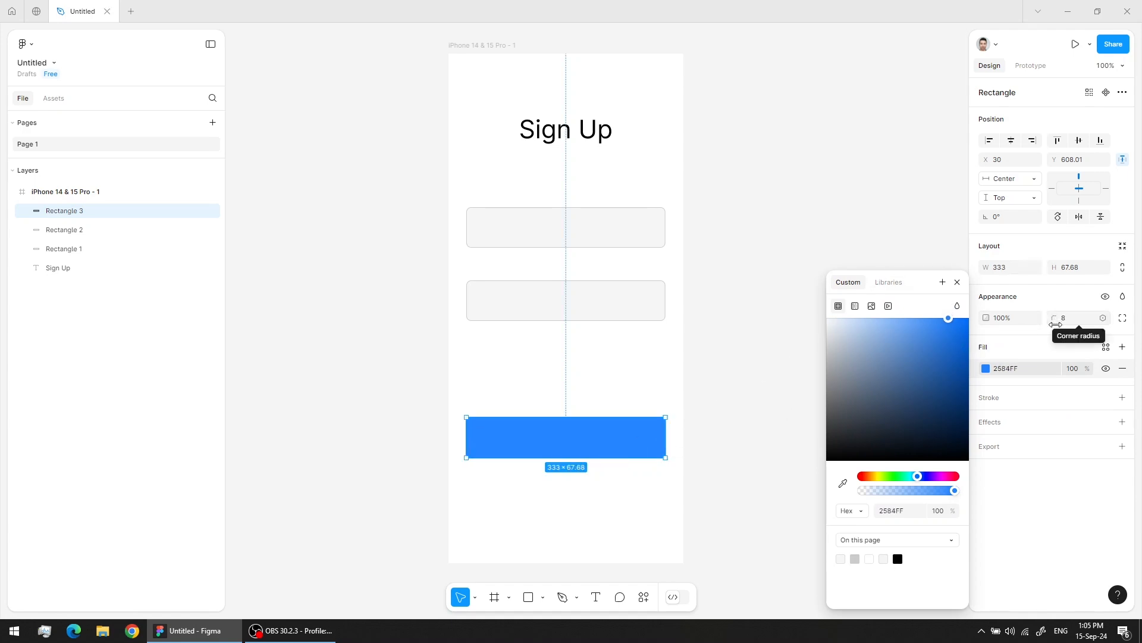
{"action": "left_click", "coordinate": [1054, 320]}
{"action": "left_click_drag", "start_coordinate": [1055, 320], "coordinate": [473, 331]}
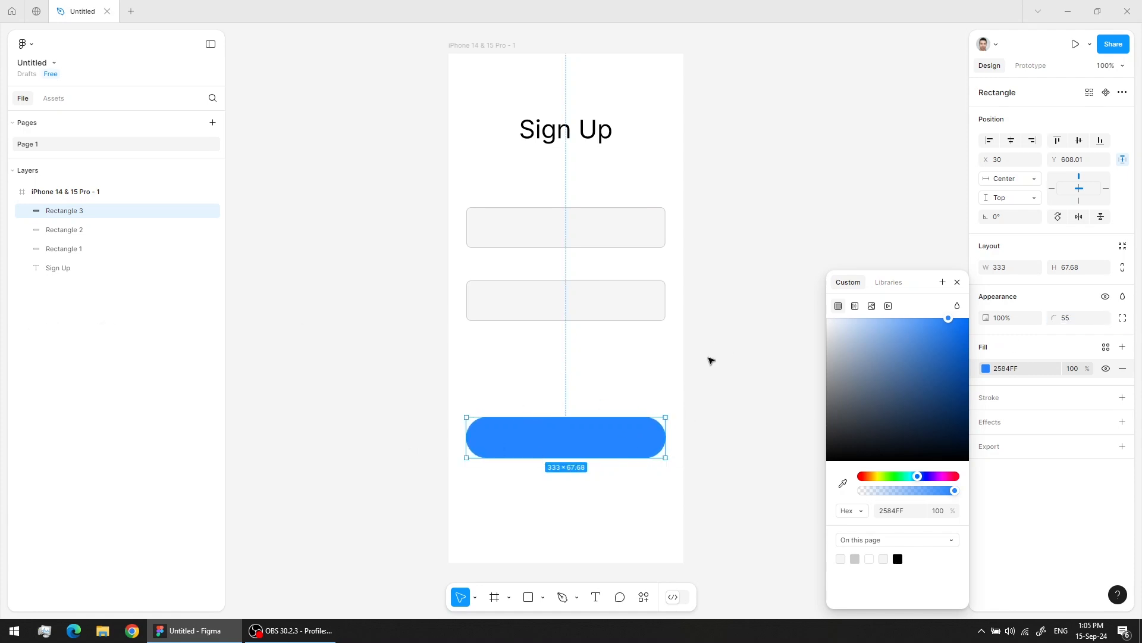
{"action": "left_click", "coordinate": [705, 369]}
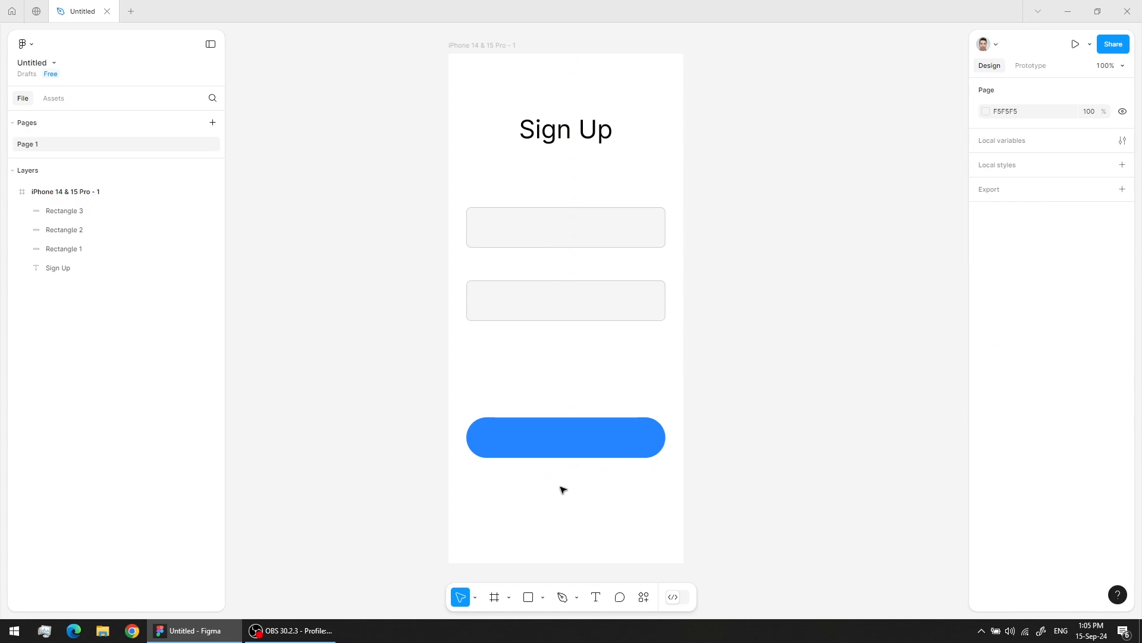
Step: Add a white "Sign Up" text and place it in the middle of the blue rectangle
{"action": "left_click", "coordinate": [595, 597]}
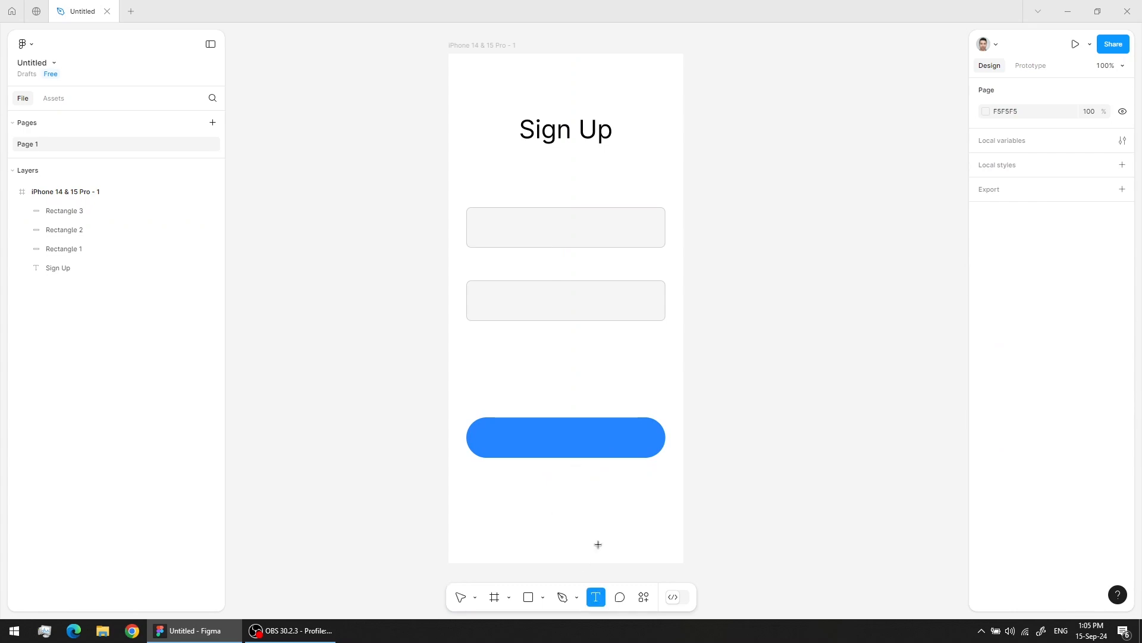
{"action": "left_click", "coordinate": [538, 438]}
{"action": "type", "text": "Sign Up"}
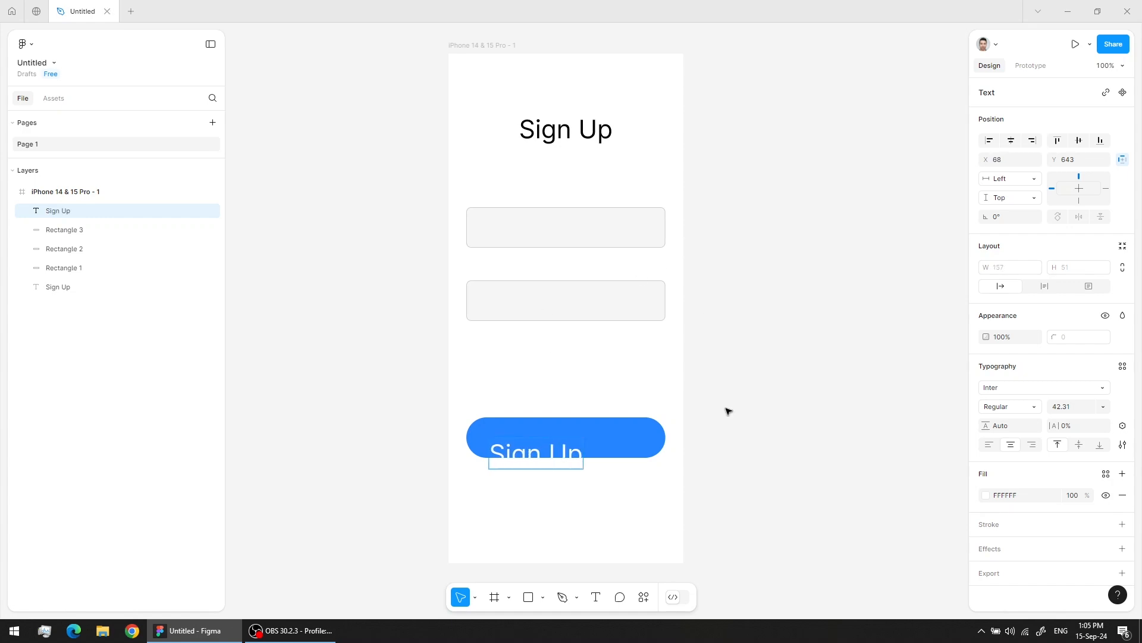
{"action": "key", "text": "Escape"}
{"action": "left_click_drag", "start_coordinate": [554, 453], "coordinate": [580, 439]}
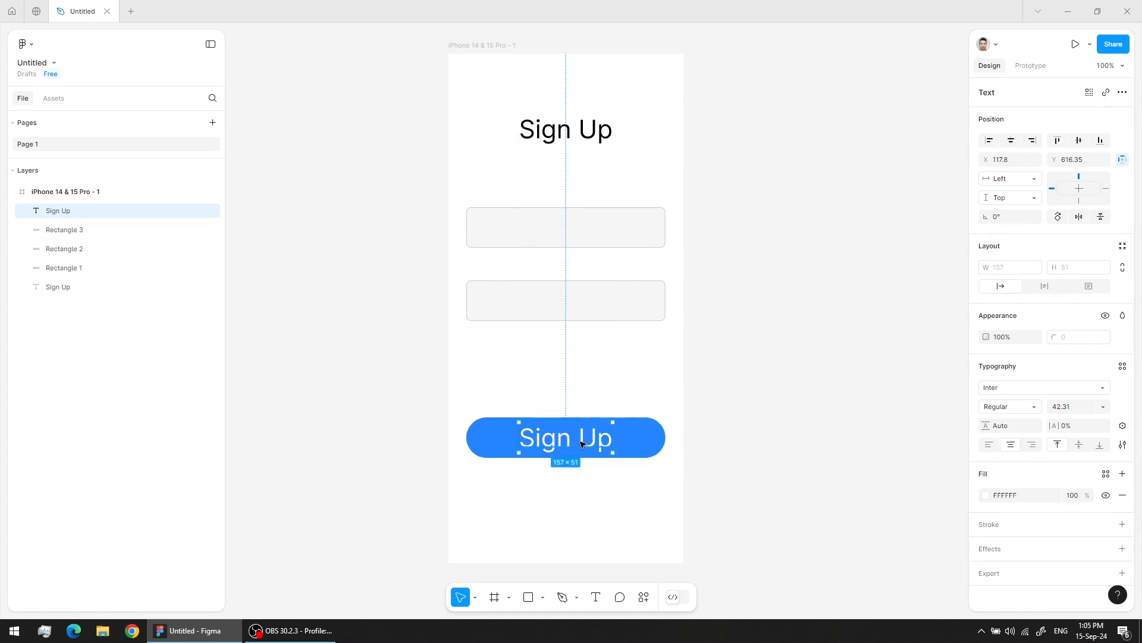
Step: Center the white text horizontally with the blue rectangle and group the two objects
{"action": "left_click", "coordinate": [647, 440], "text": "shift"}
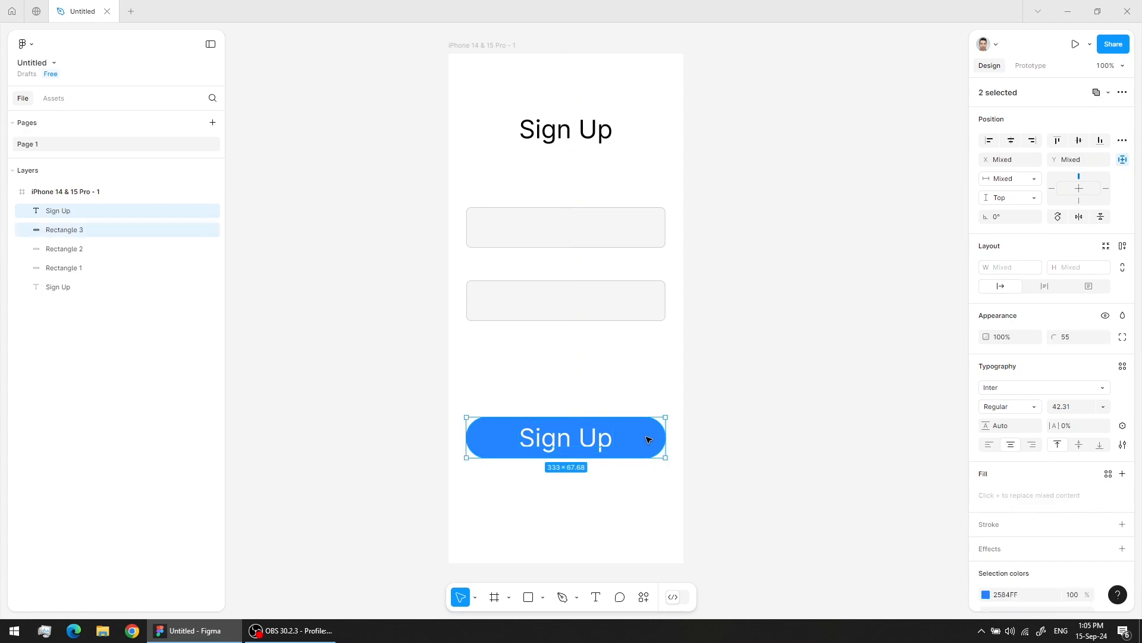
{"action": "left_click", "coordinate": [1017, 143]}
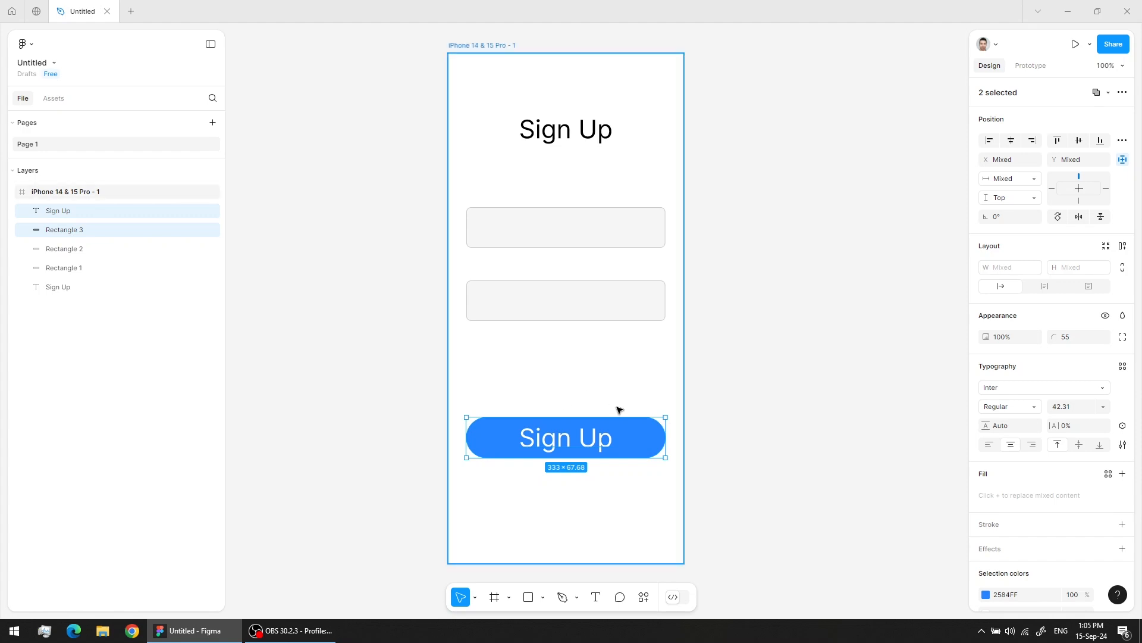
{"action": "key", "text": "ctrl+g"}
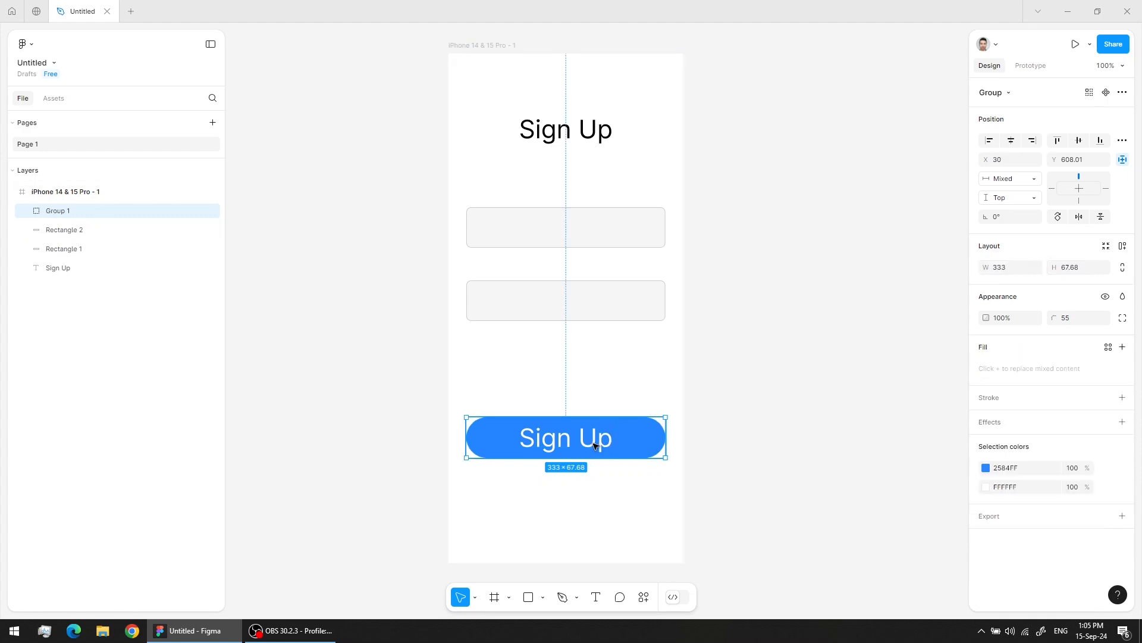
{"action": "double_click", "coordinate": [592, 444]}
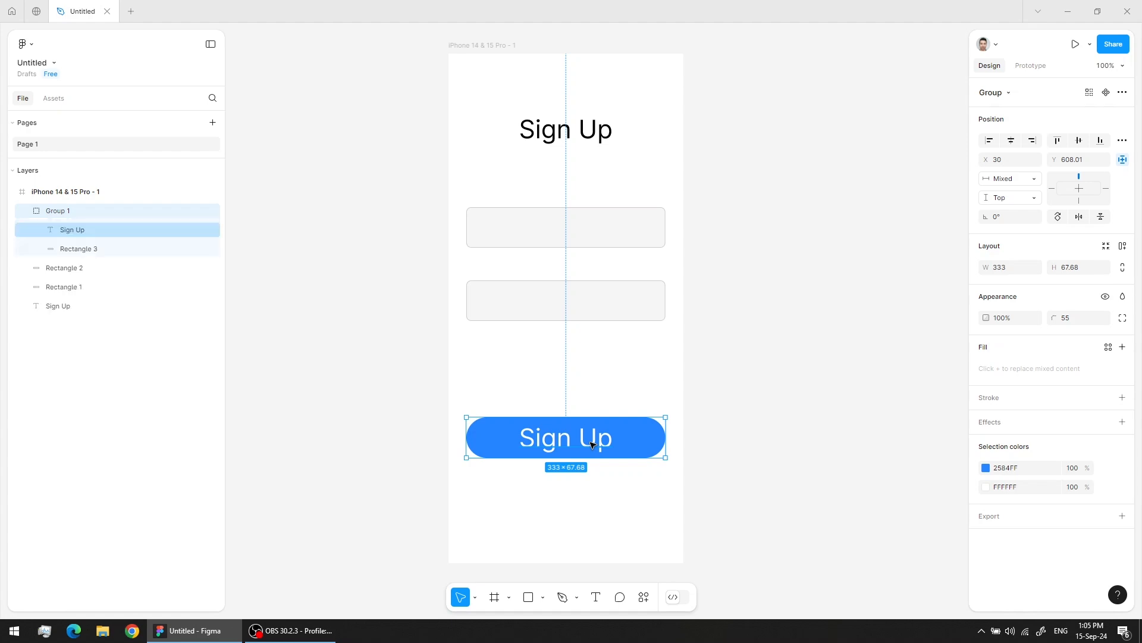
{"action": "left_click", "coordinate": [712, 464]}
{"action": "left_click", "coordinate": [586, 447]}
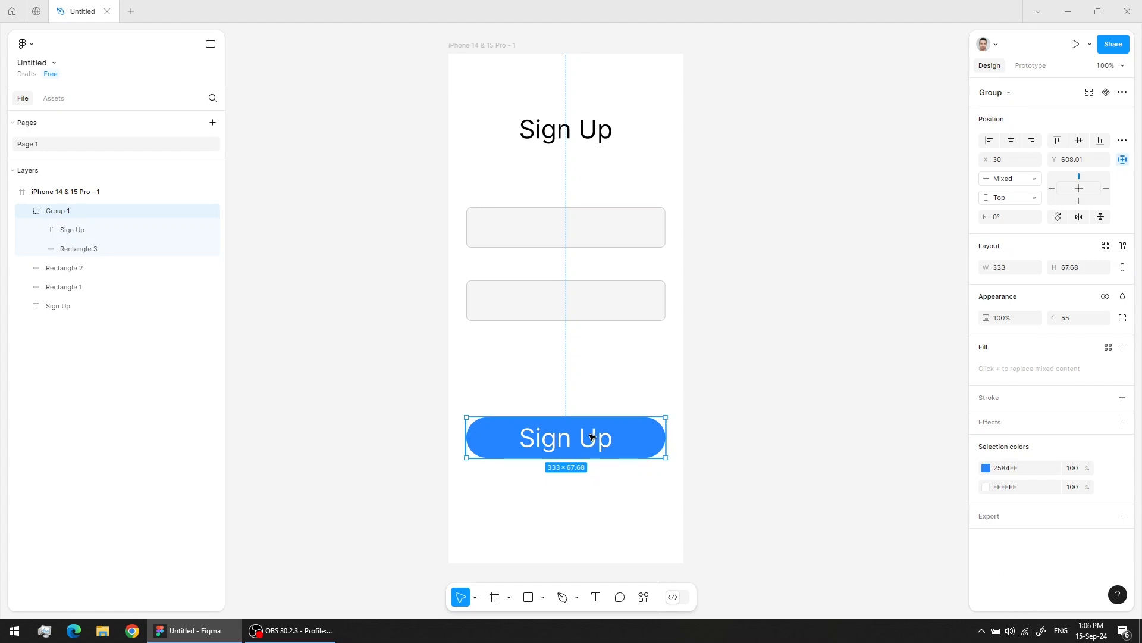
{"action": "double_click", "coordinate": [591, 438]}
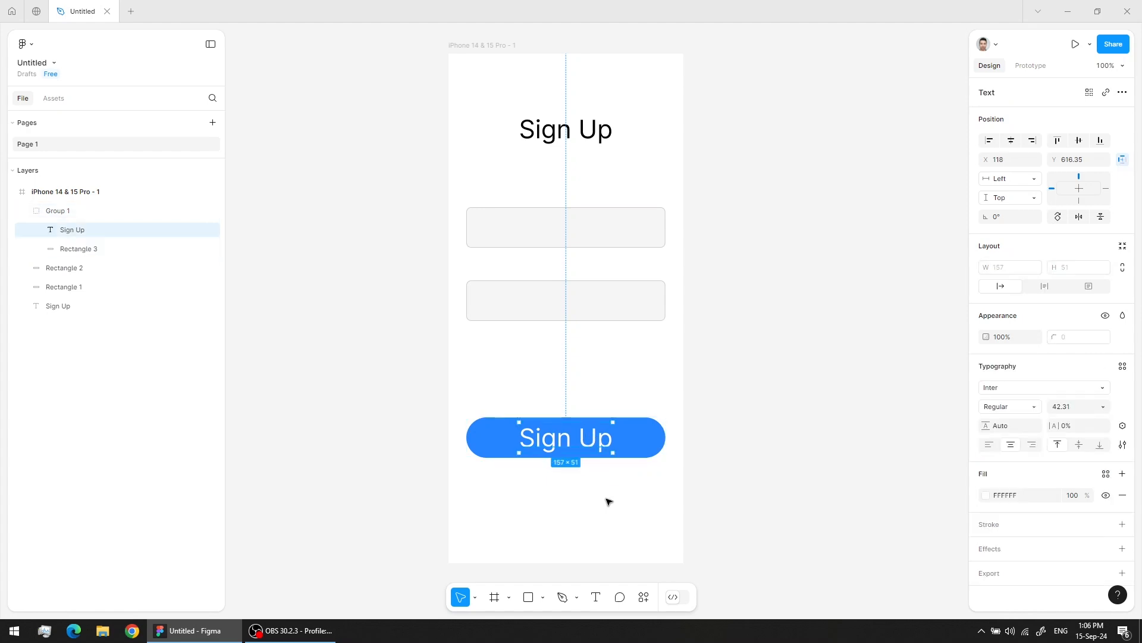
{"action": "left_click", "coordinate": [629, 502]}
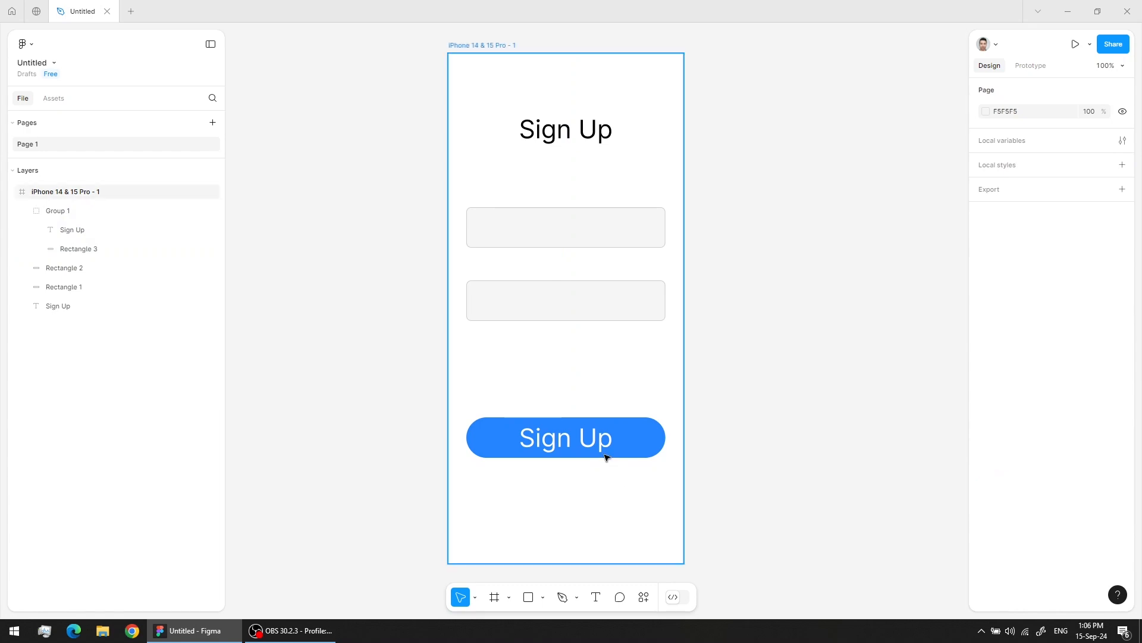
Step: Try font sizes 20 and 30 on the text inside the blue button, undoing each change
{"action": "left_click", "coordinate": [583, 445]}
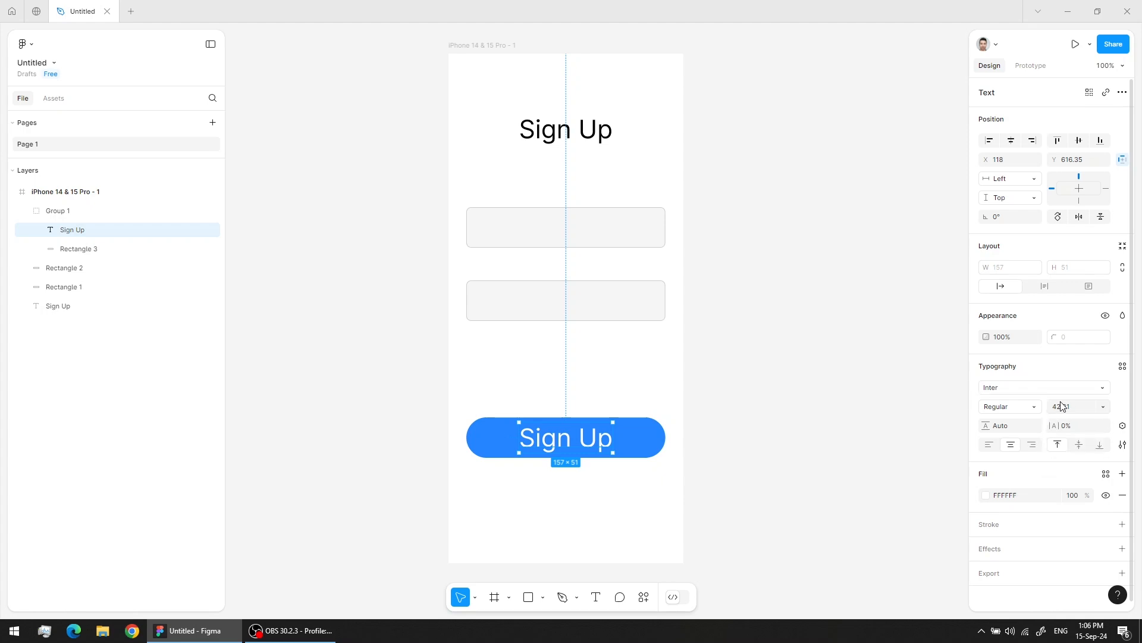
{"action": "left_click", "coordinate": [1078, 412]}
{"action": "type", "text": "20"}
{"action": "key", "text": "Return"}
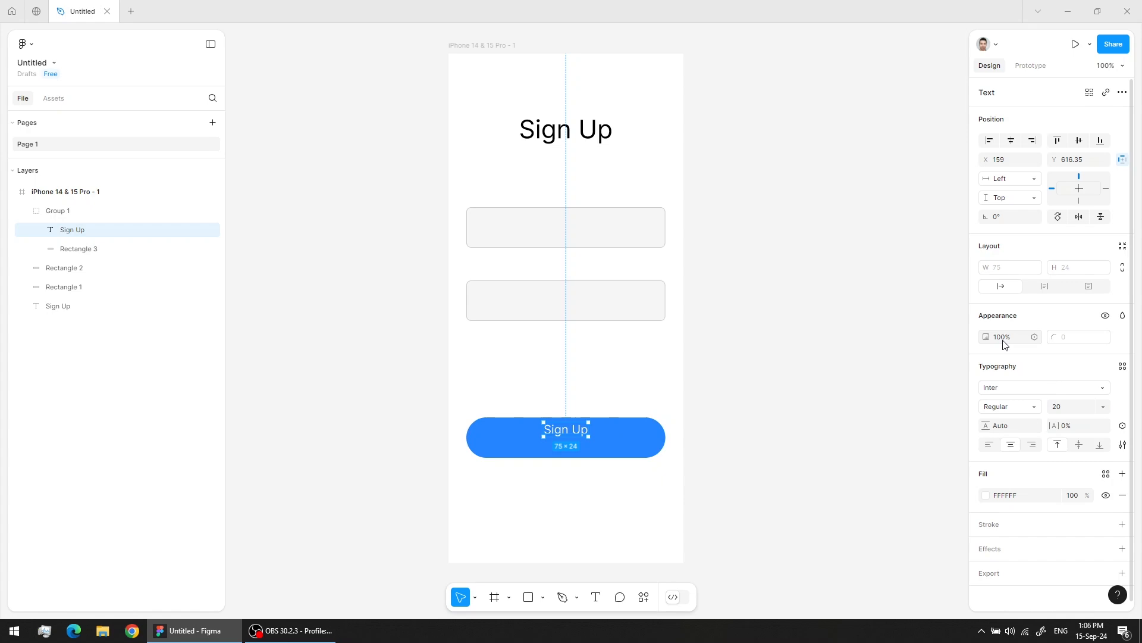
{"action": "key", "text": "ctrl+z"}
{"action": "left_click", "coordinate": [1059, 406]}
{"action": "type", "text": "30"}
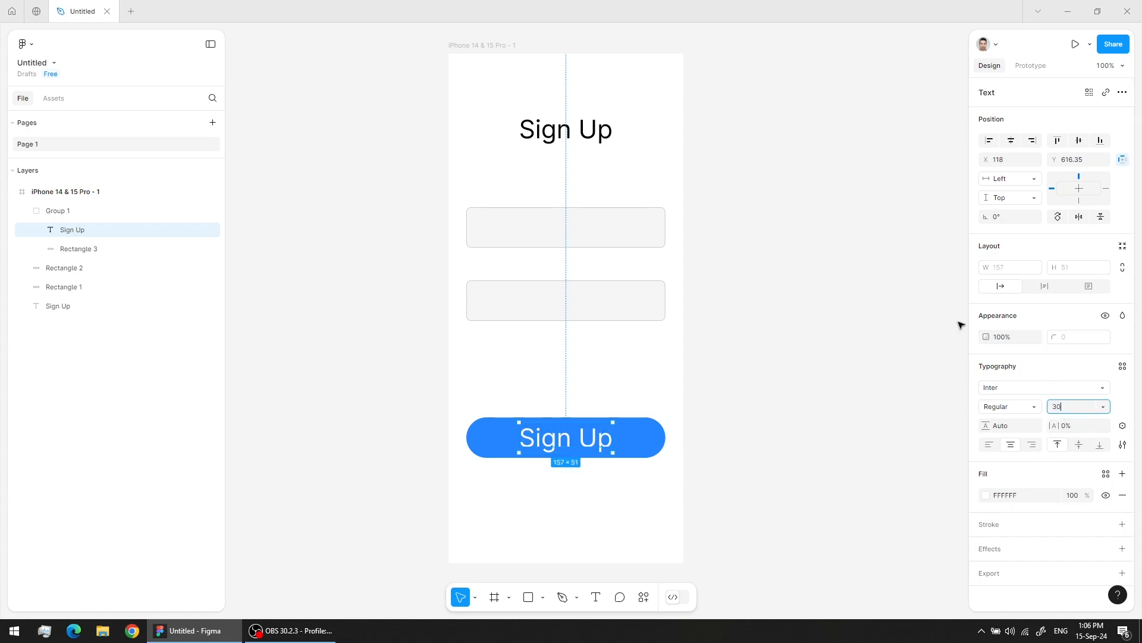
{"action": "key", "text": "Return"}
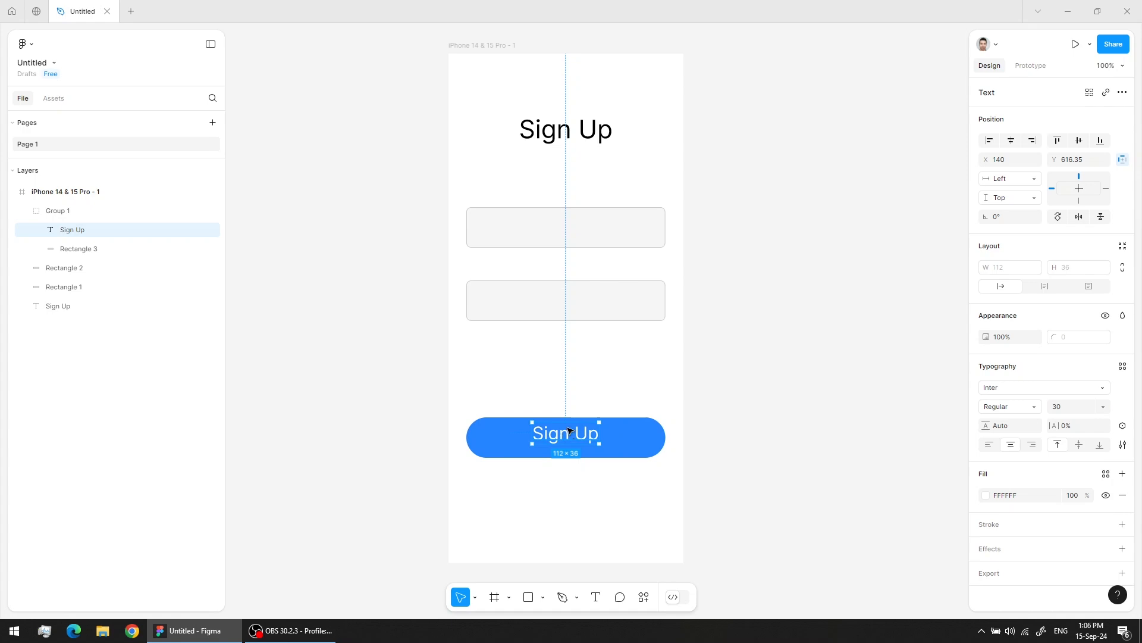
{"action": "key", "text": "ctrl+z"}
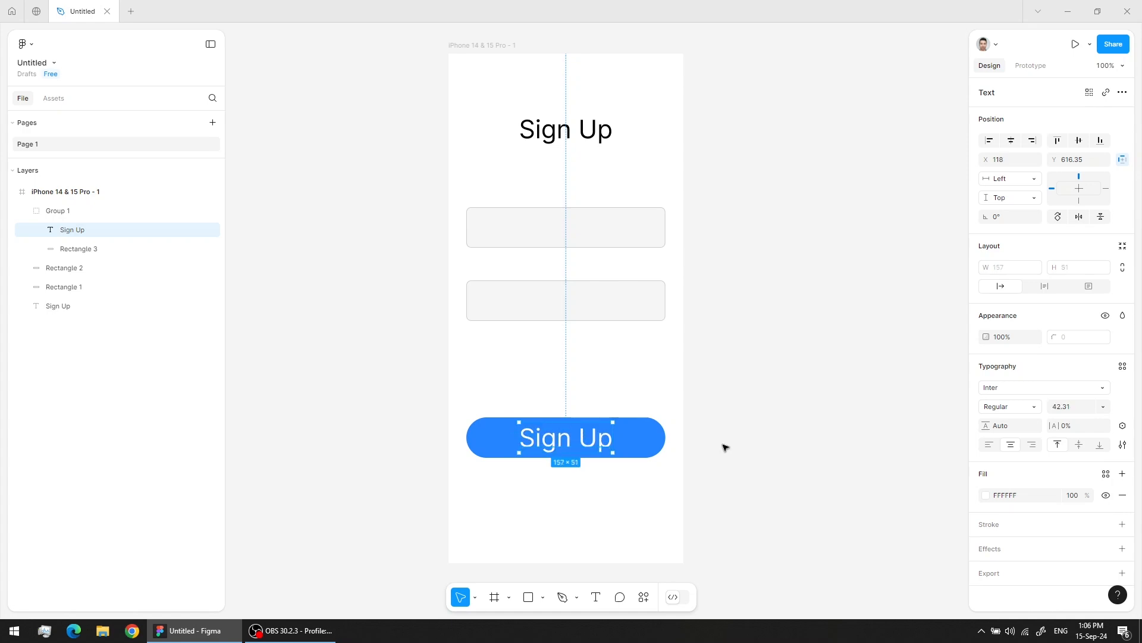
Step: Align the button text vertically to the middle and set its font size to 30
{"action": "left_click", "coordinate": [1080, 447]}
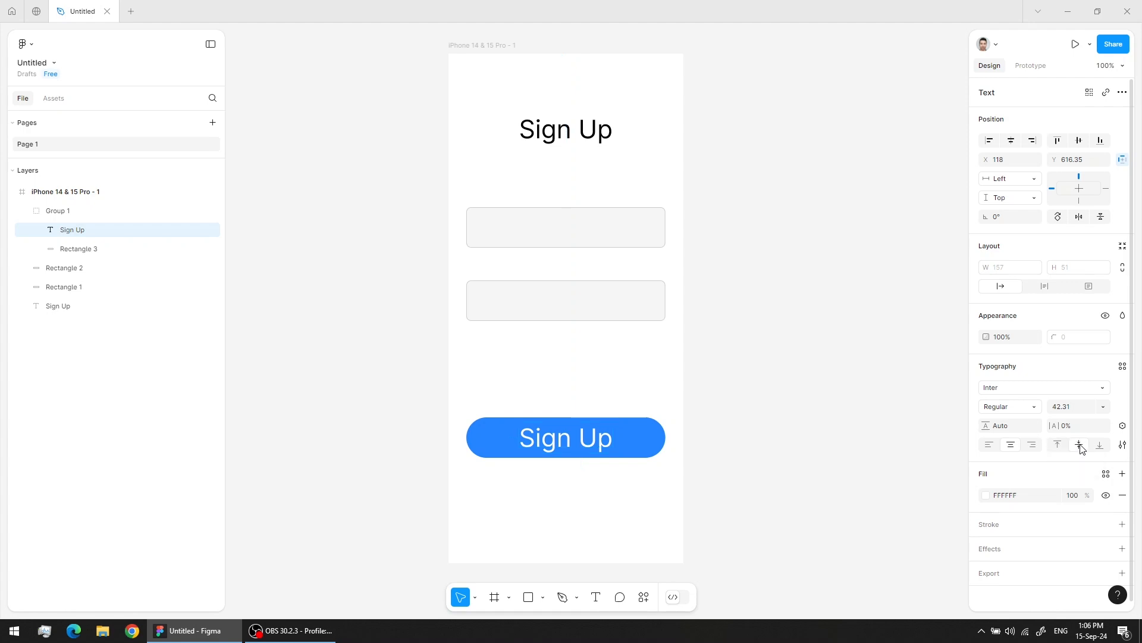
{"action": "left_click", "coordinate": [1065, 406]}
{"action": "type", "text": "30"}
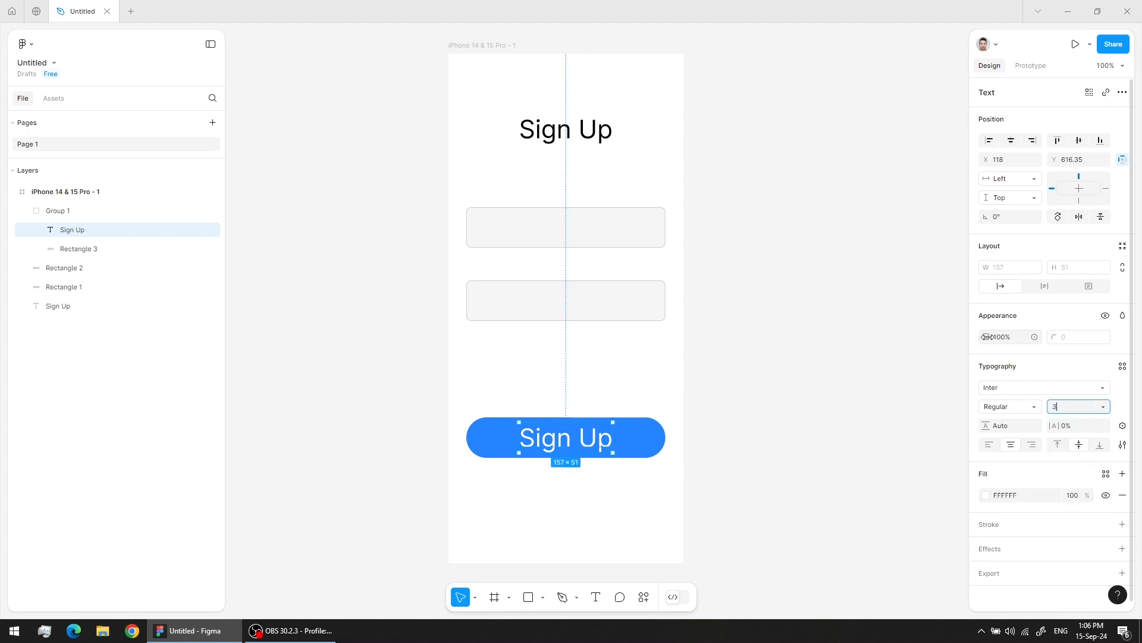
{"action": "key", "text": "Return"}
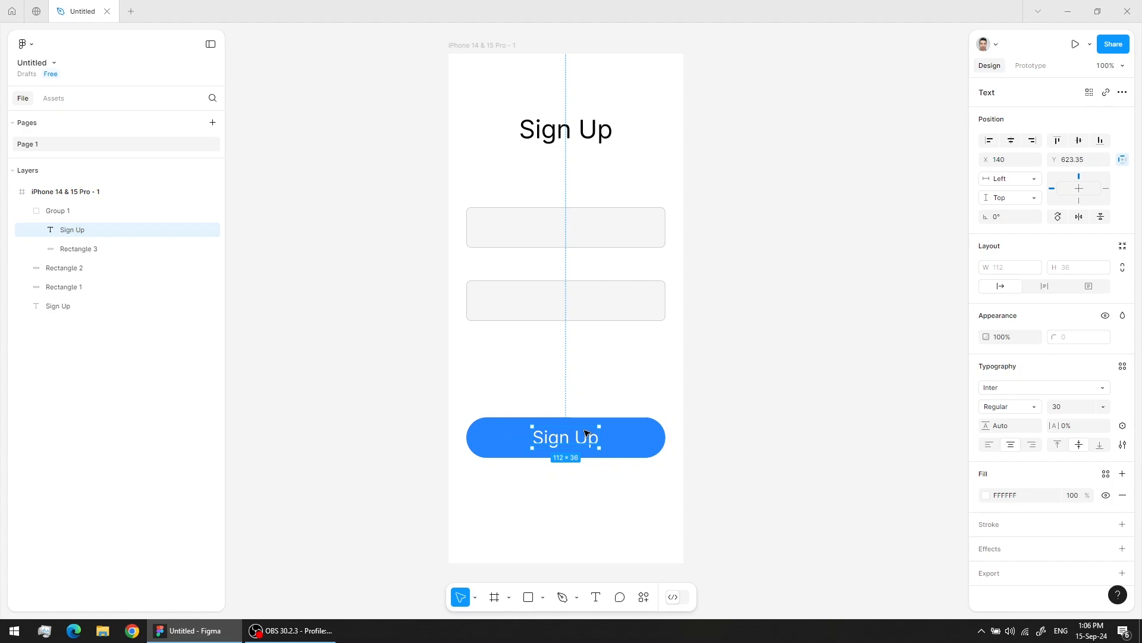
{"action": "left_click", "coordinate": [744, 395]}
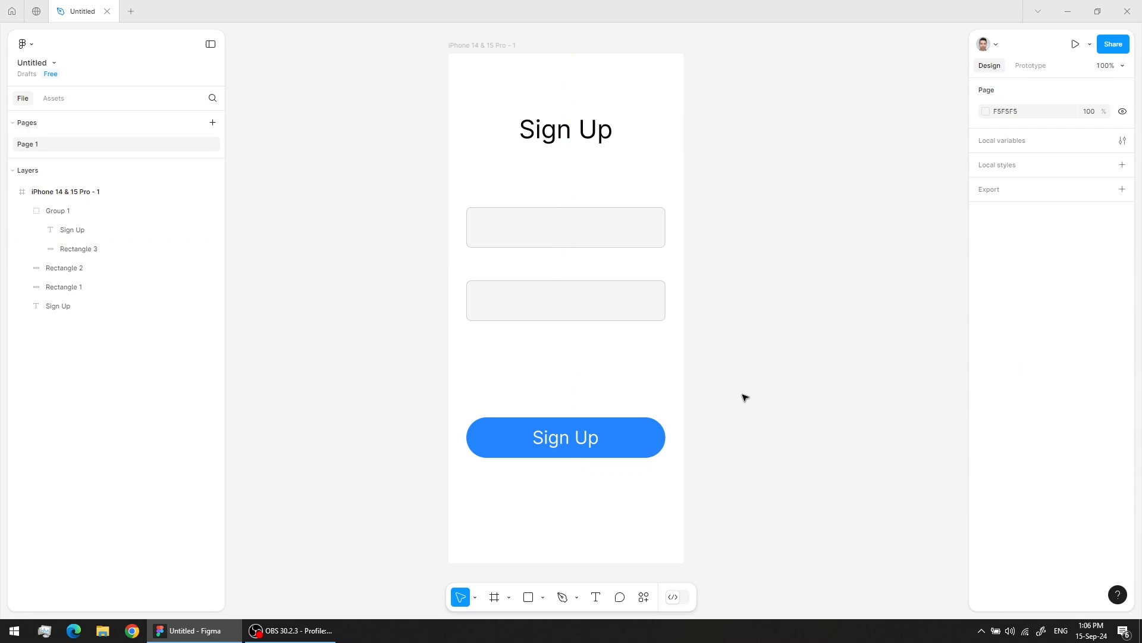
Step: Reduce the font size of the button's "Sign Up" text to 26
{"action": "left_click", "coordinate": [568, 442]}
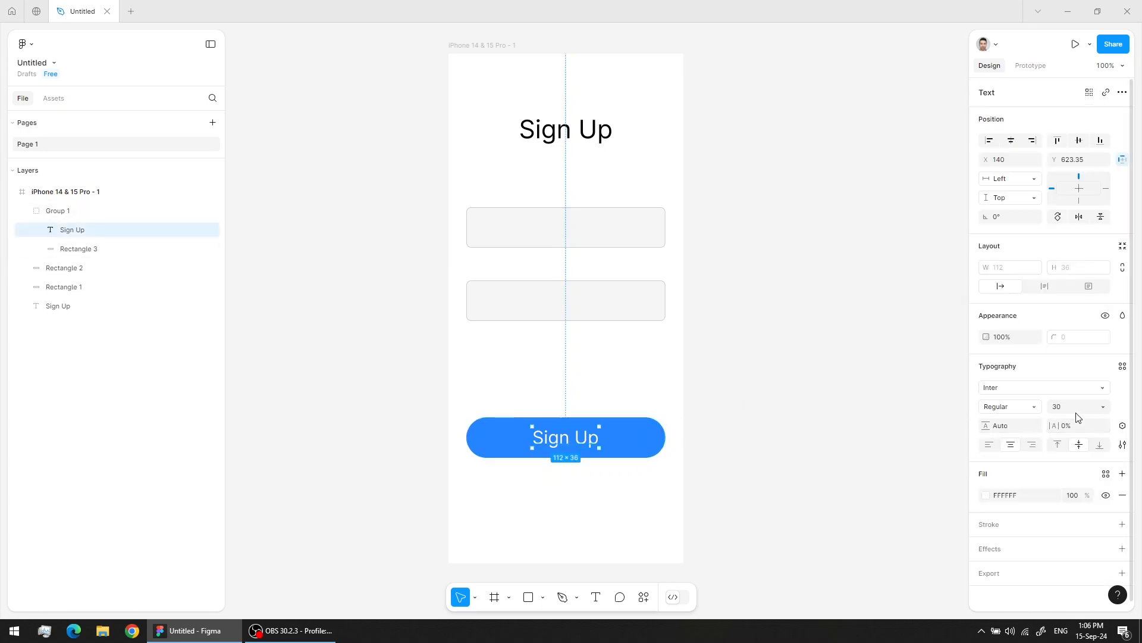
{"action": "left_click", "coordinate": [719, 403]}
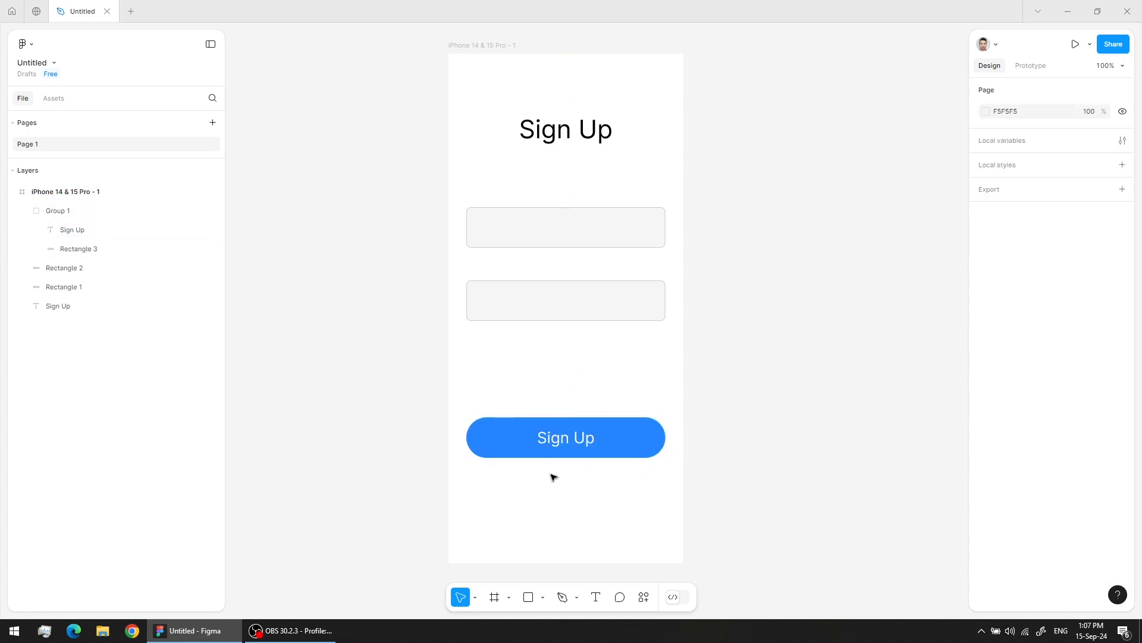
{"action": "left_click", "coordinate": [551, 438]}
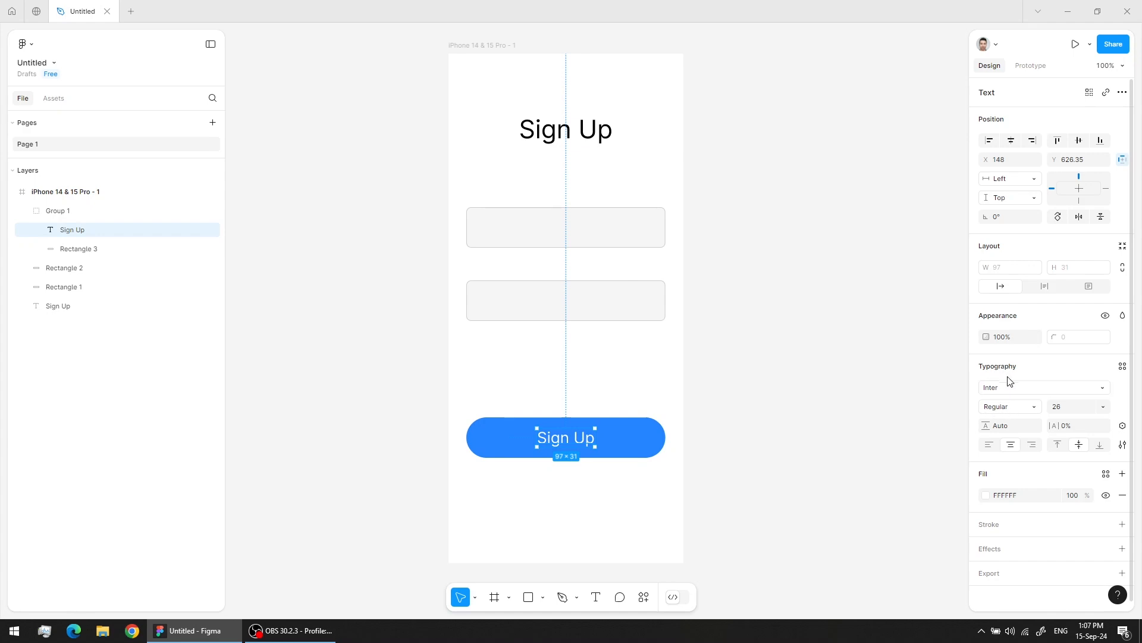
{"action": "left_click", "coordinate": [1025, 407]}
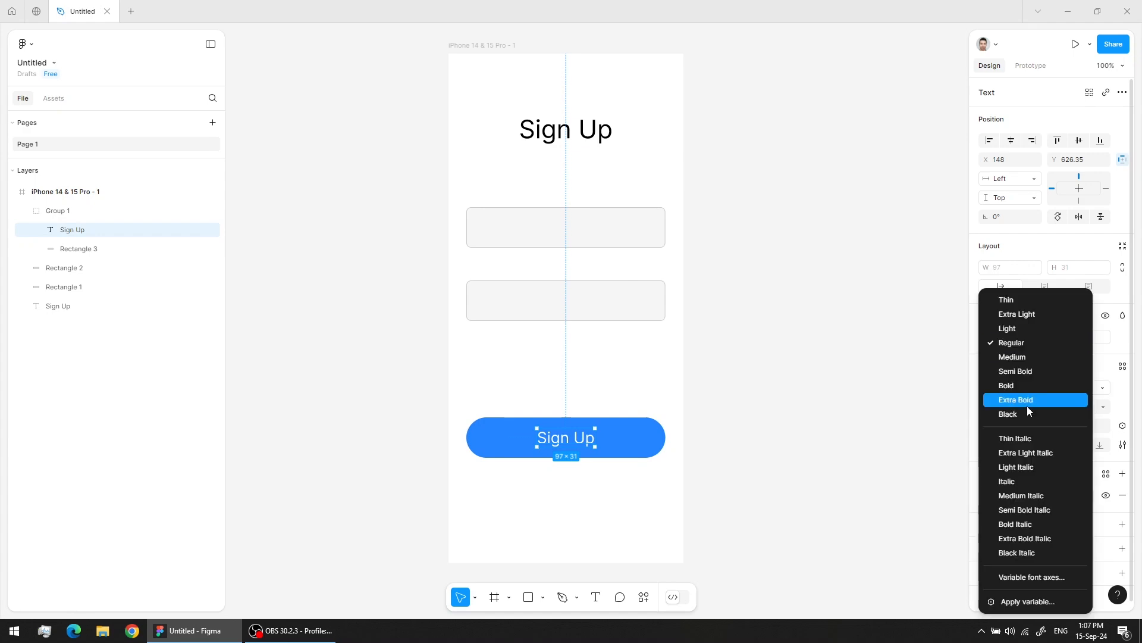
{"action": "left_click", "coordinate": [883, 419]}
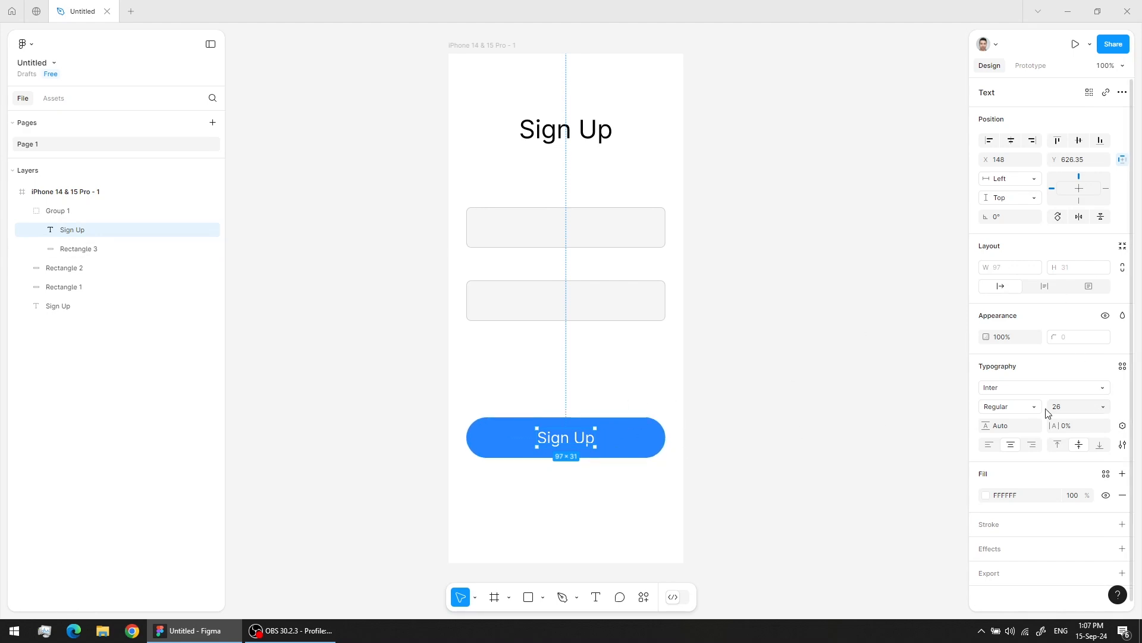
{"action": "left_click", "coordinate": [723, 375]}
Step: Rename the group holding the blue rectangle and its text to "Button"
{"action": "left_click", "coordinate": [586, 444]}
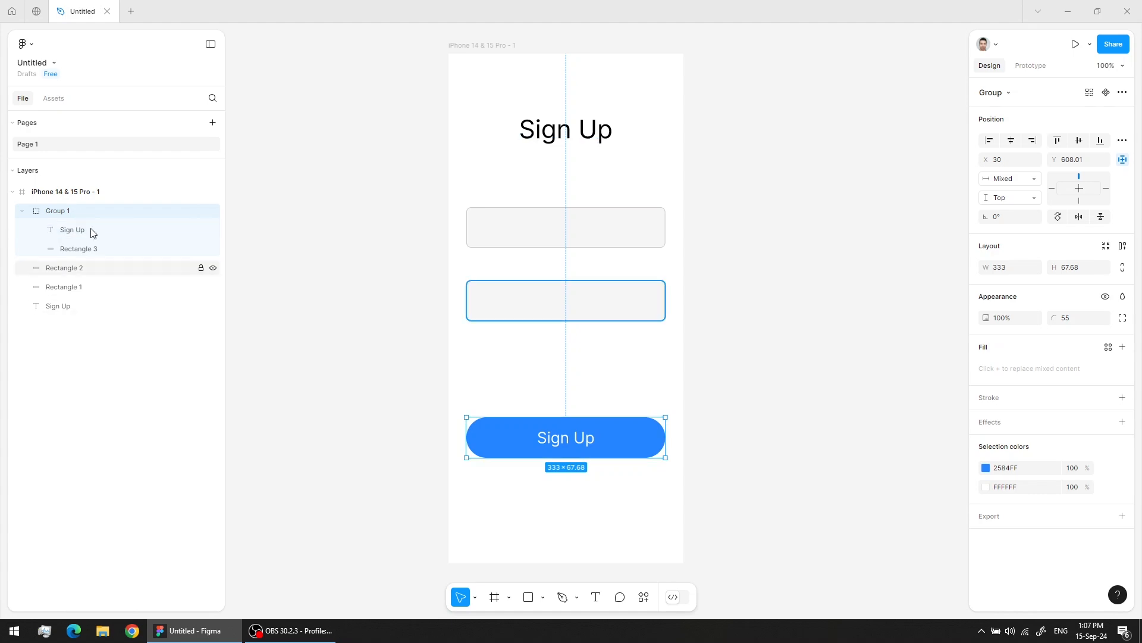
{"action": "double_click", "coordinate": [71, 211]}
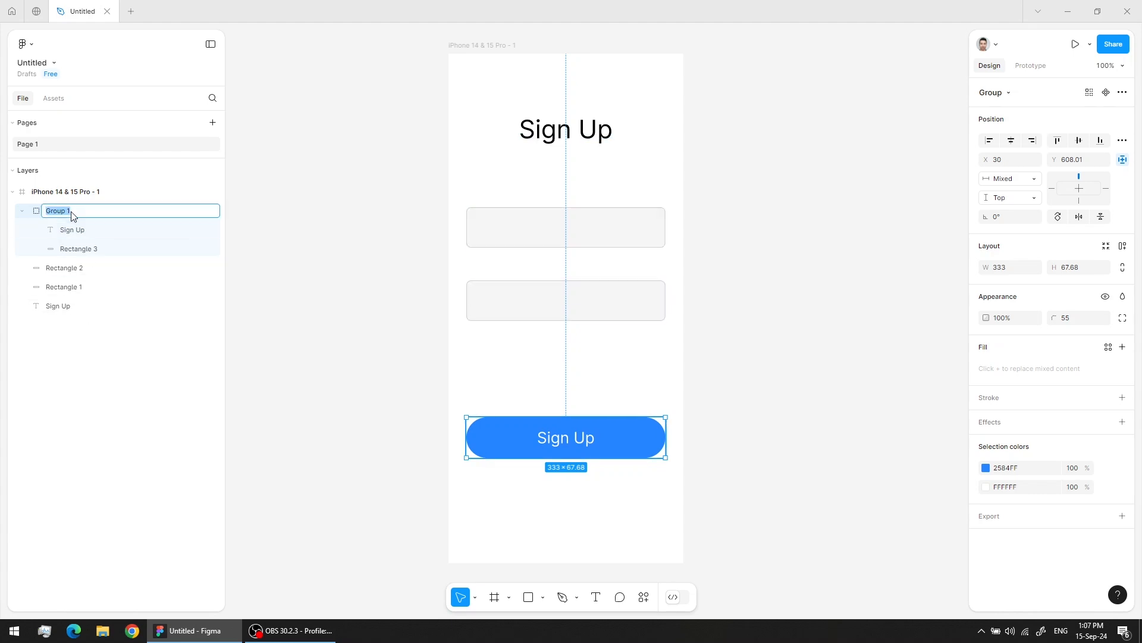
{"action": "type", "text": "Button"}
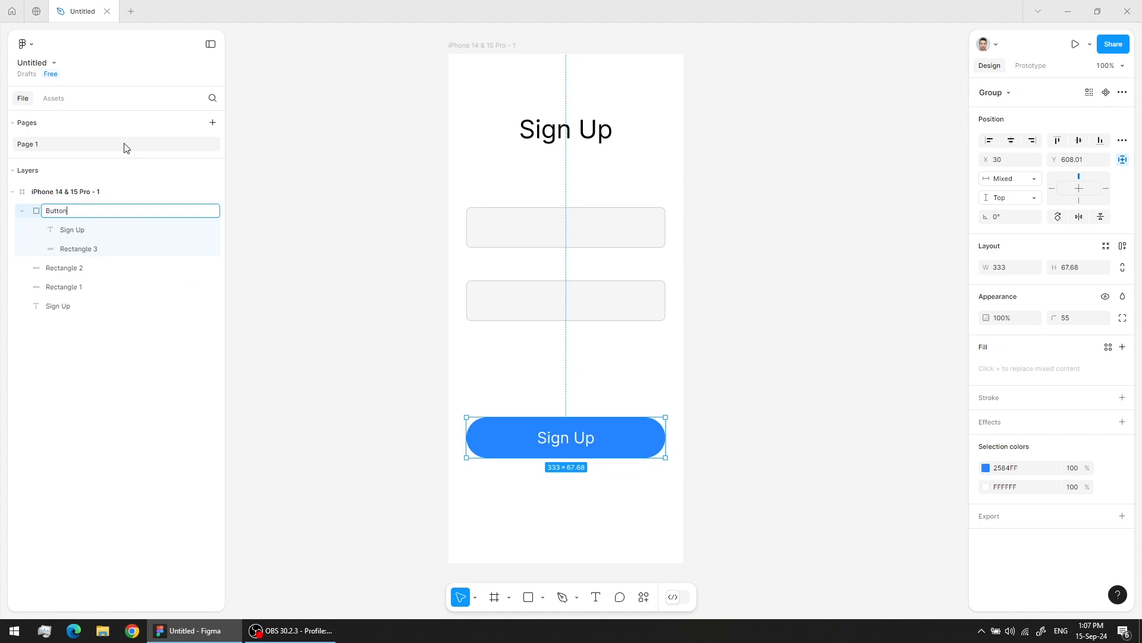
{"action": "key", "text": "Return"}
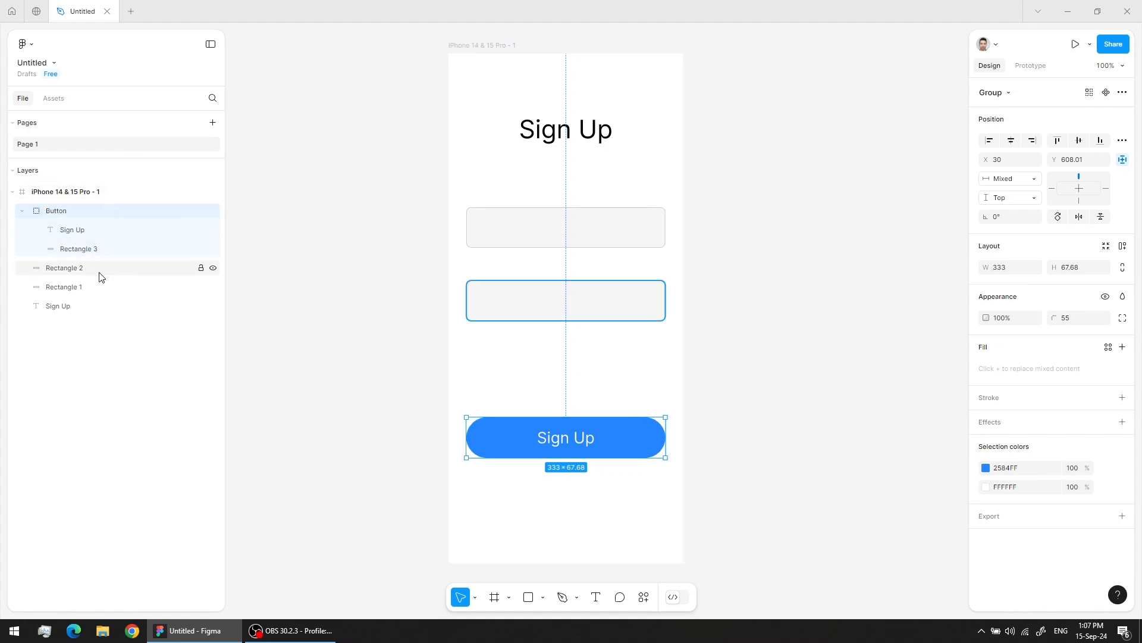
Step: Rename the upper input field's rectangle layer to "Input"
{"action": "double_click", "coordinate": [80, 269]}
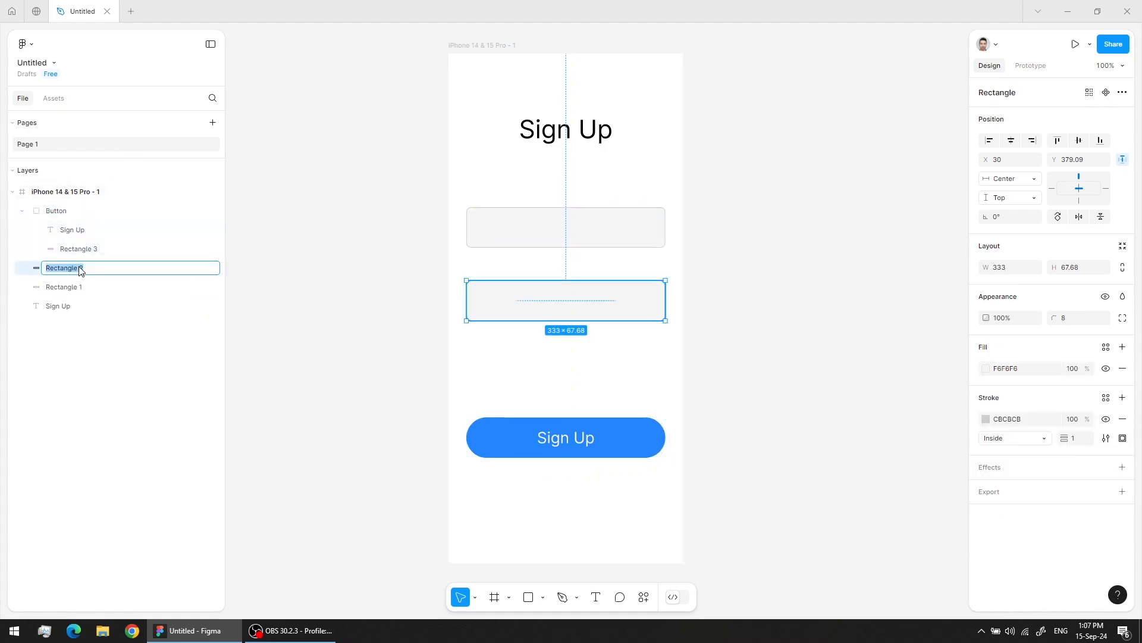
{"action": "left_click", "coordinate": [84, 288]}
{"action": "double_click", "coordinate": [83, 288]}
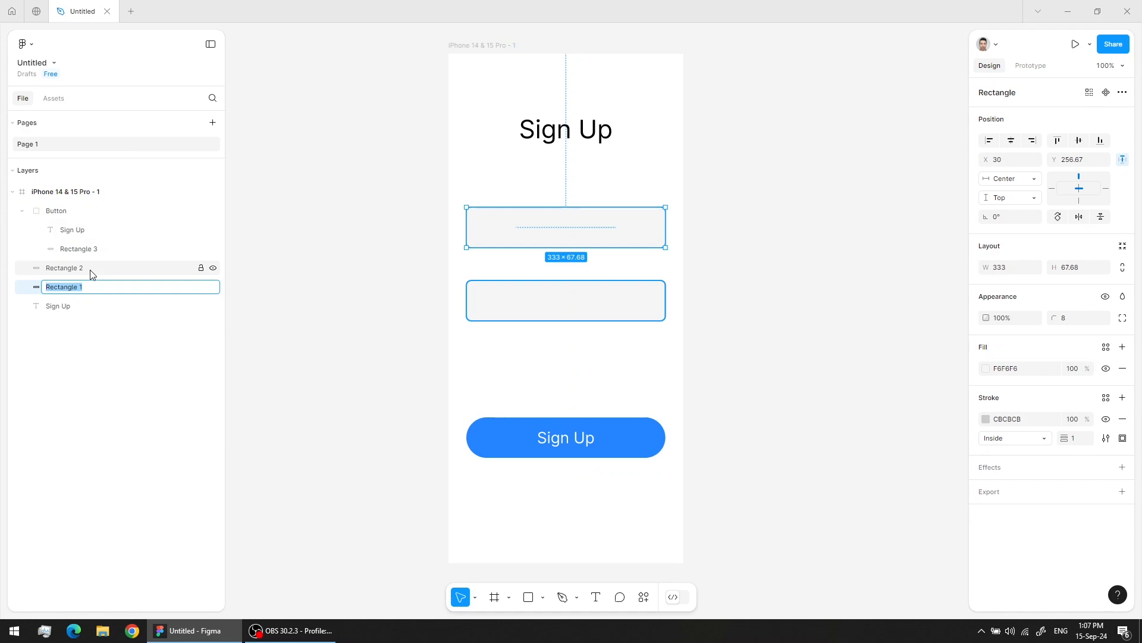
{"action": "type", "text": "Input"}
{"action": "key", "text": "Return"}
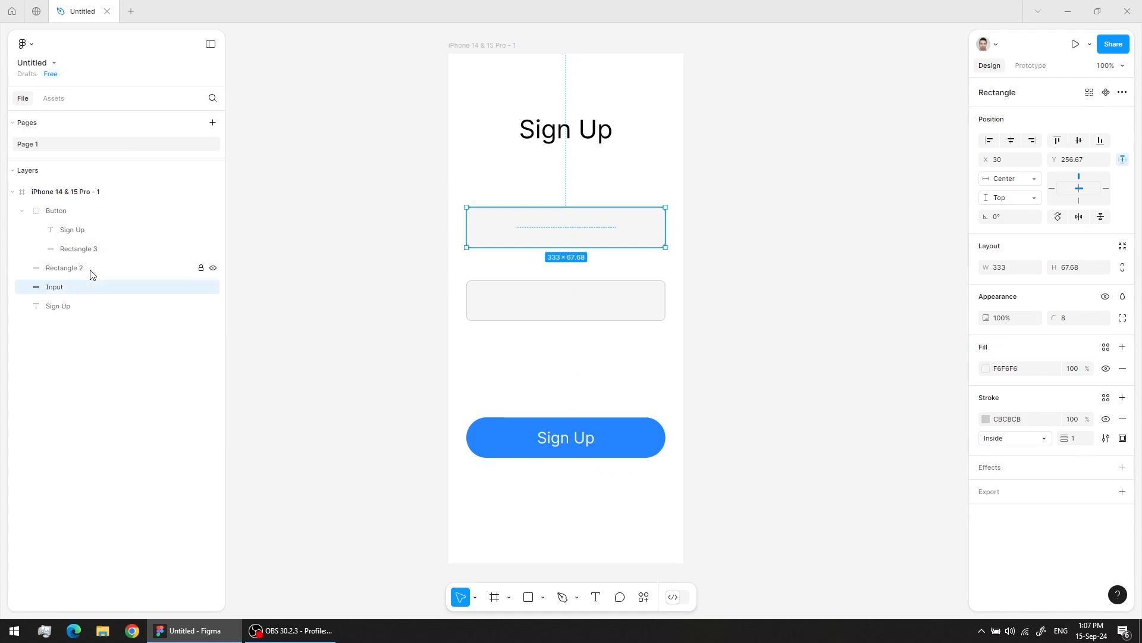
{"action": "left_click", "coordinate": [81, 270]}
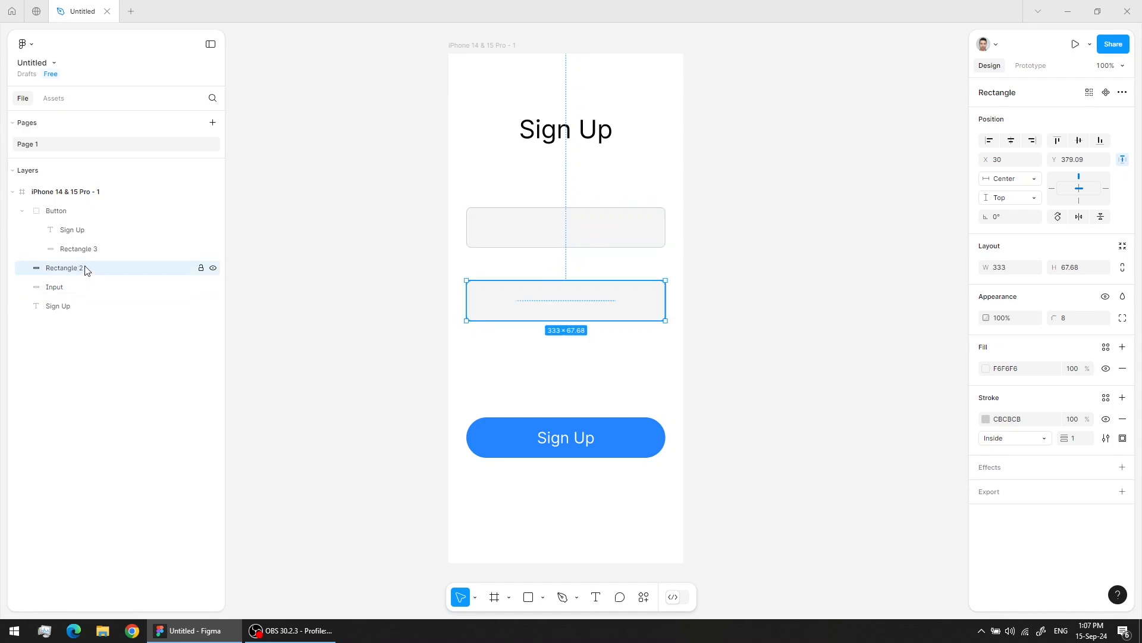
{"action": "left_click", "coordinate": [150, 292]}
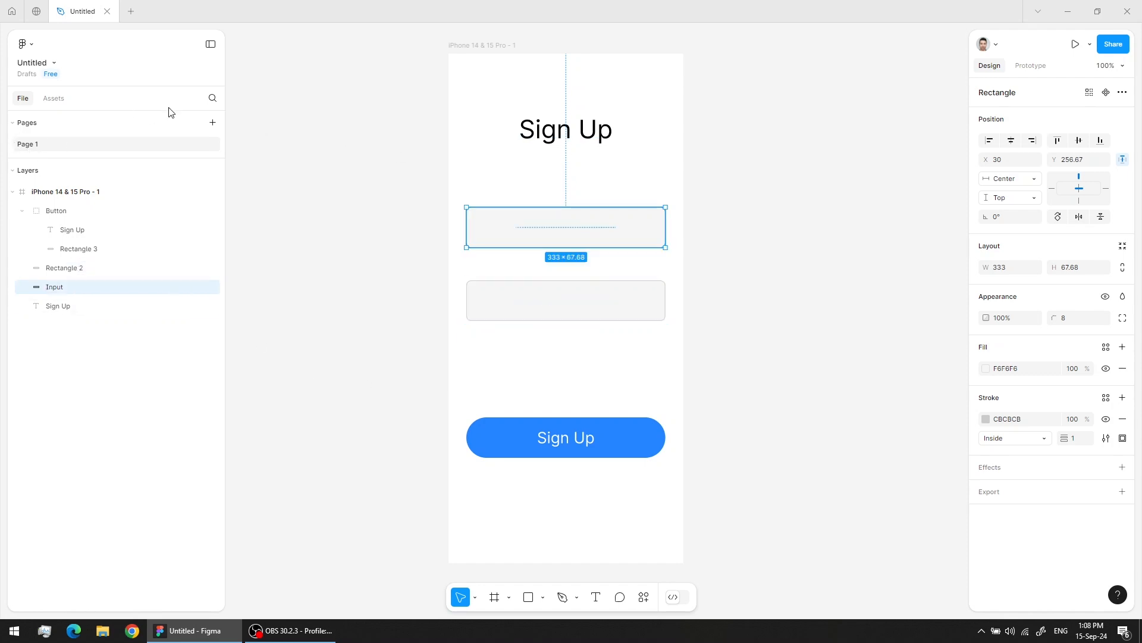
Step: Add a second page to the file, keeping its default name, and delete it again
{"action": "right_click", "coordinate": [135, 148]}
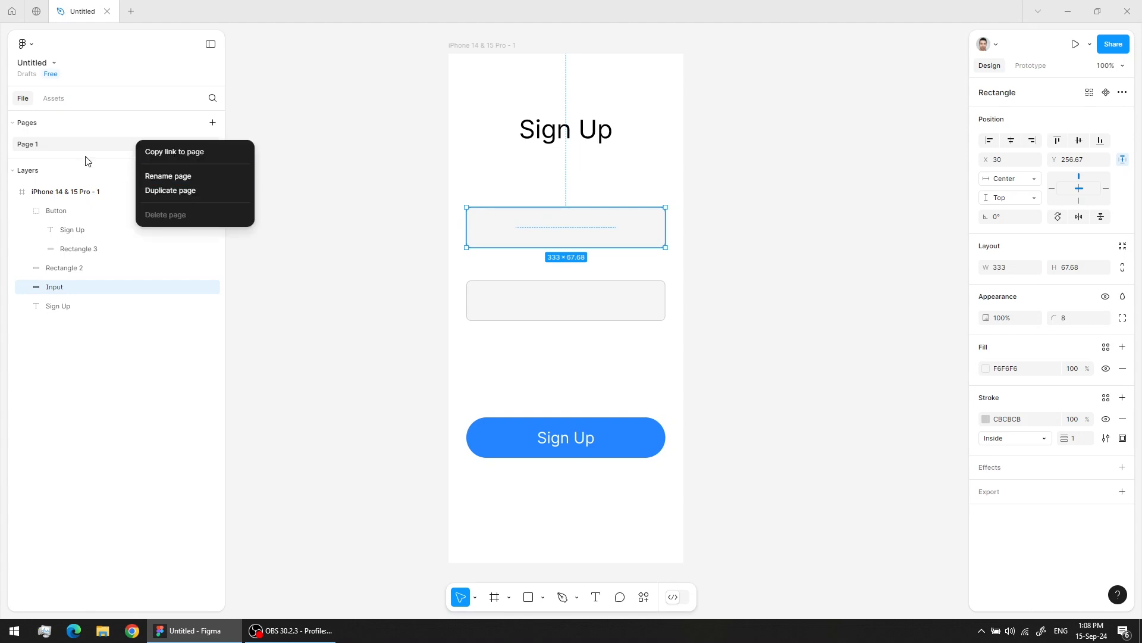
{"action": "left_click", "coordinate": [102, 145]}
{"action": "left_click", "coordinate": [212, 123]}
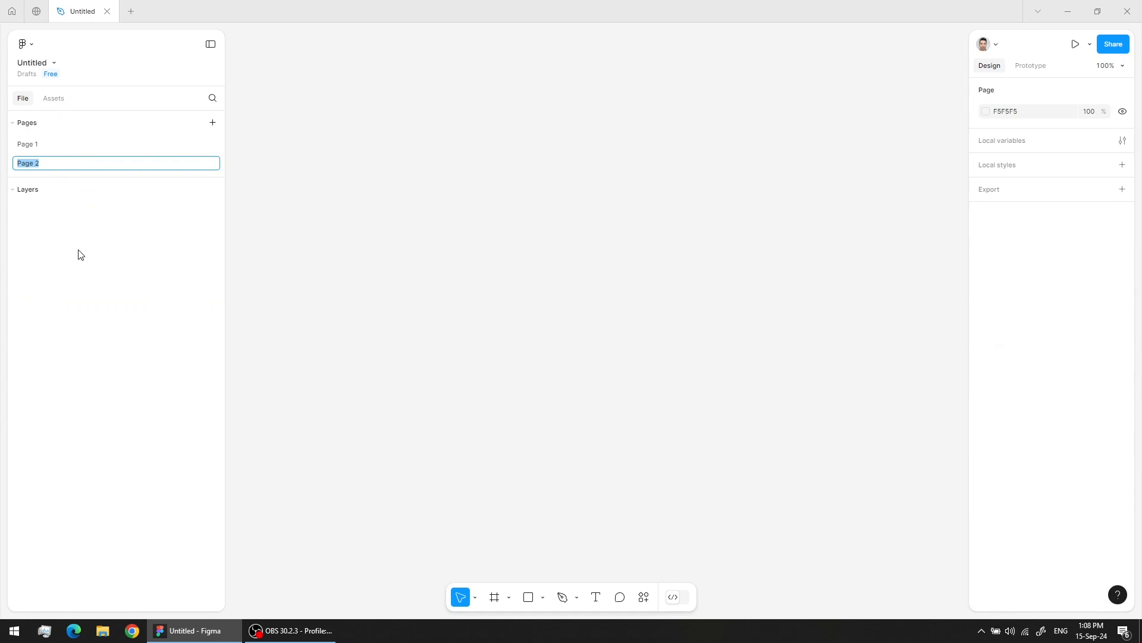
{"action": "key", "text": "Return"}
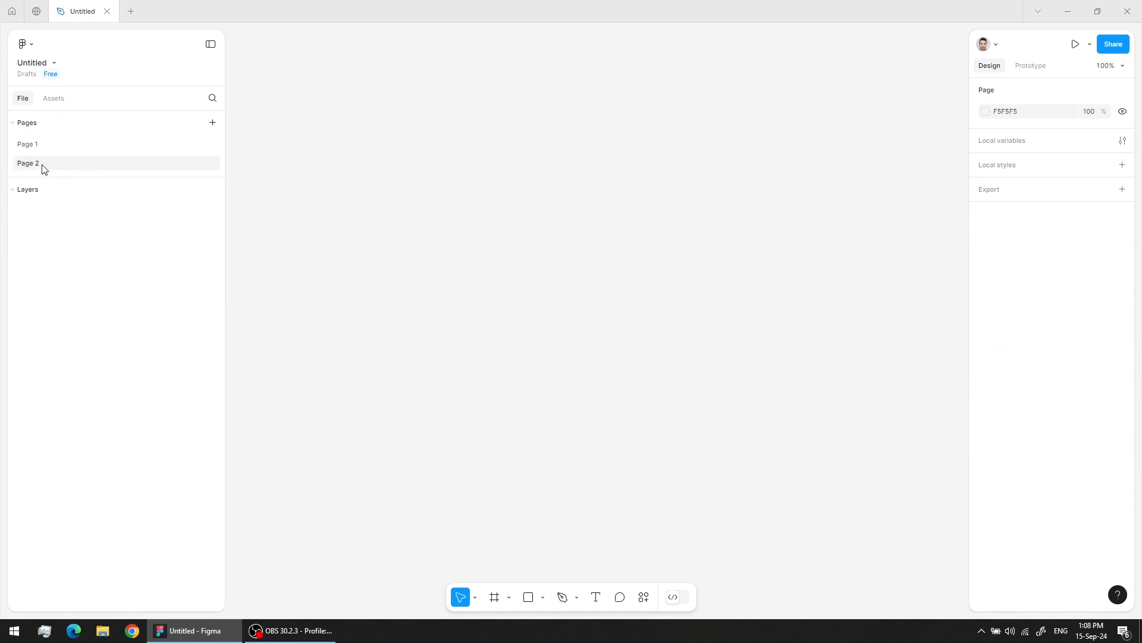
{"action": "right_click", "coordinate": [46, 170]}
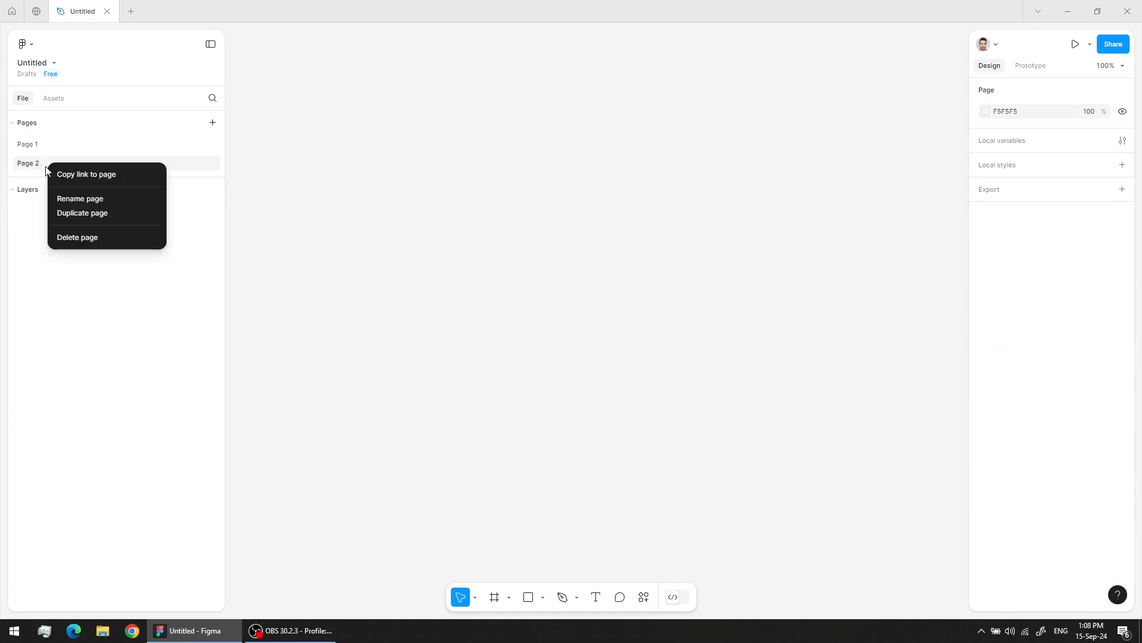
{"action": "left_click", "coordinate": [97, 237]}
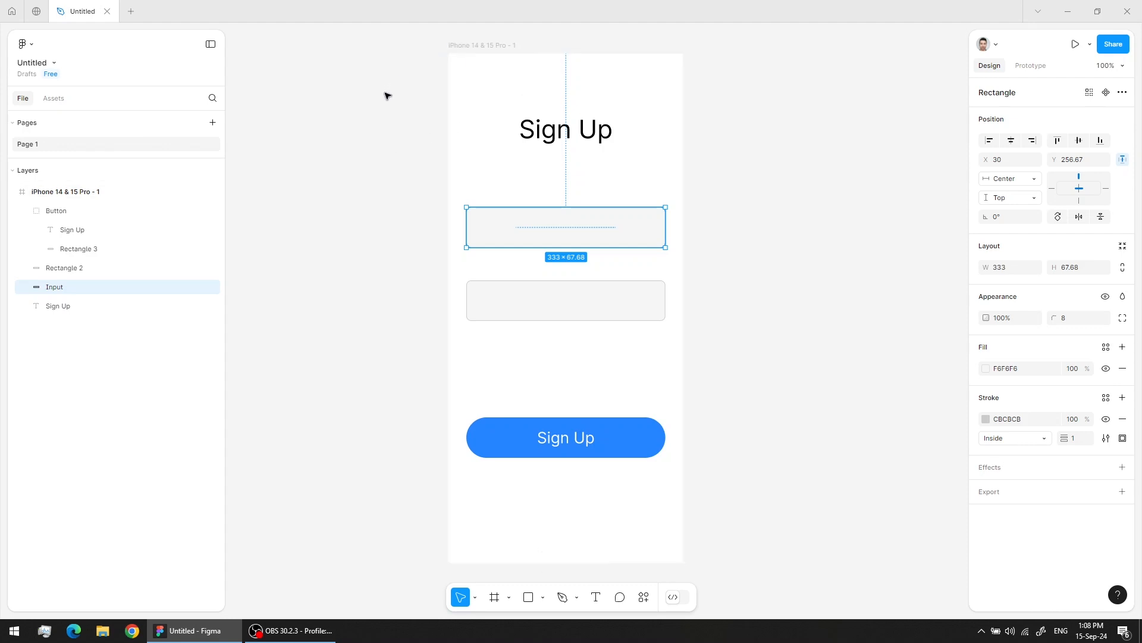
Step: Rename the iPhone 14 & 15 Pro frame to "Sign Up"
{"action": "double_click", "coordinate": [478, 46]}
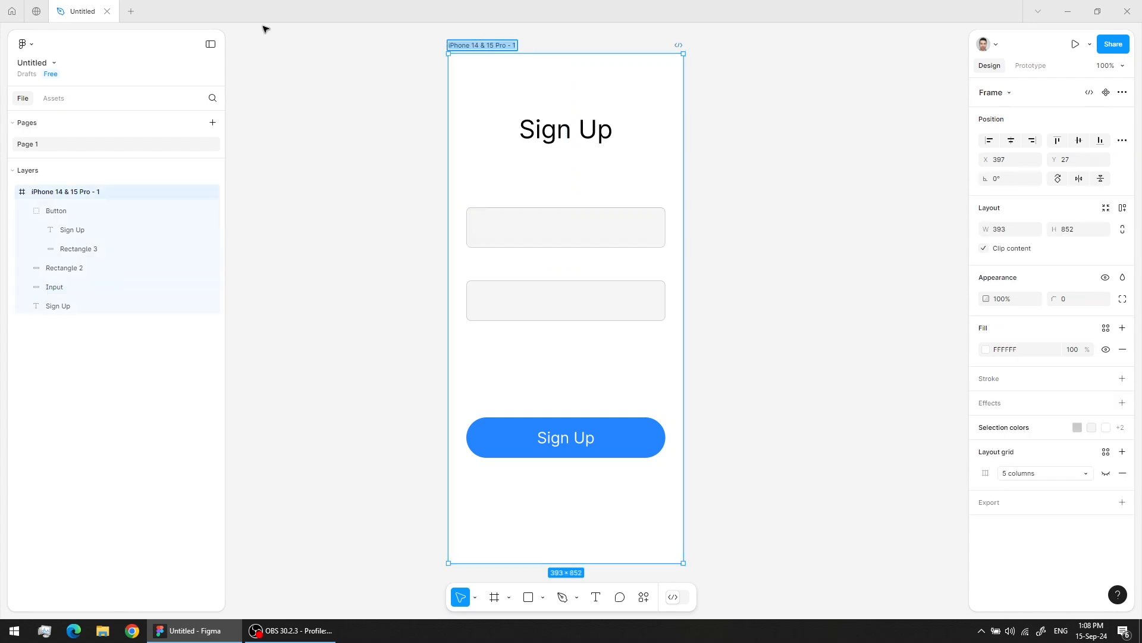
{"action": "type", "text": "Sign Up"}
{"action": "key", "text": "Return"}
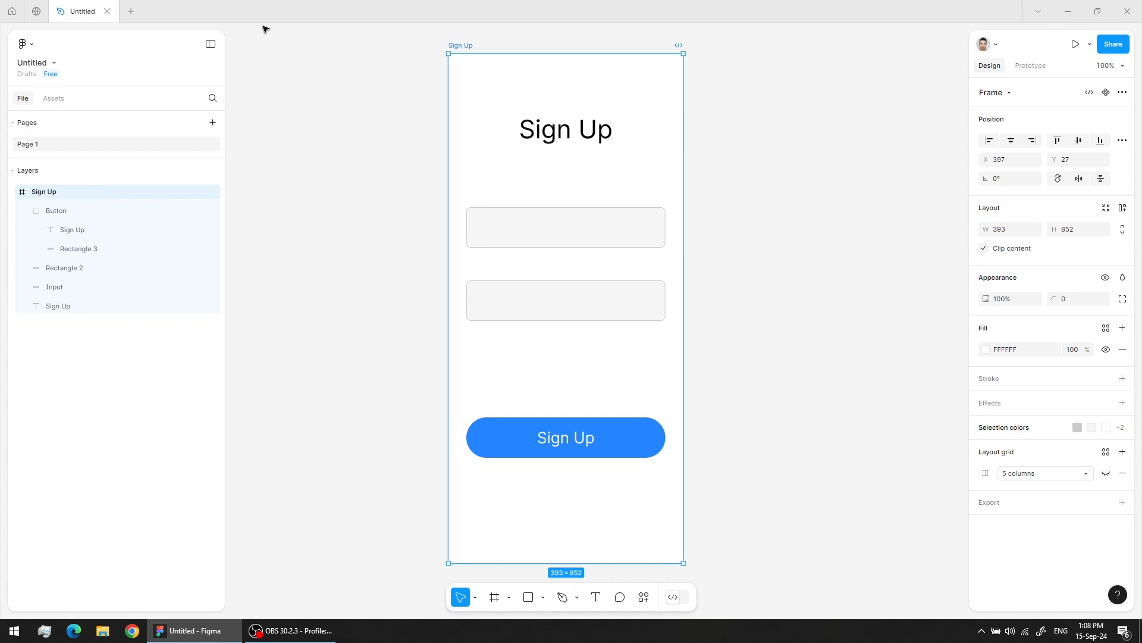
{"action": "left_click", "coordinate": [381, 132]}
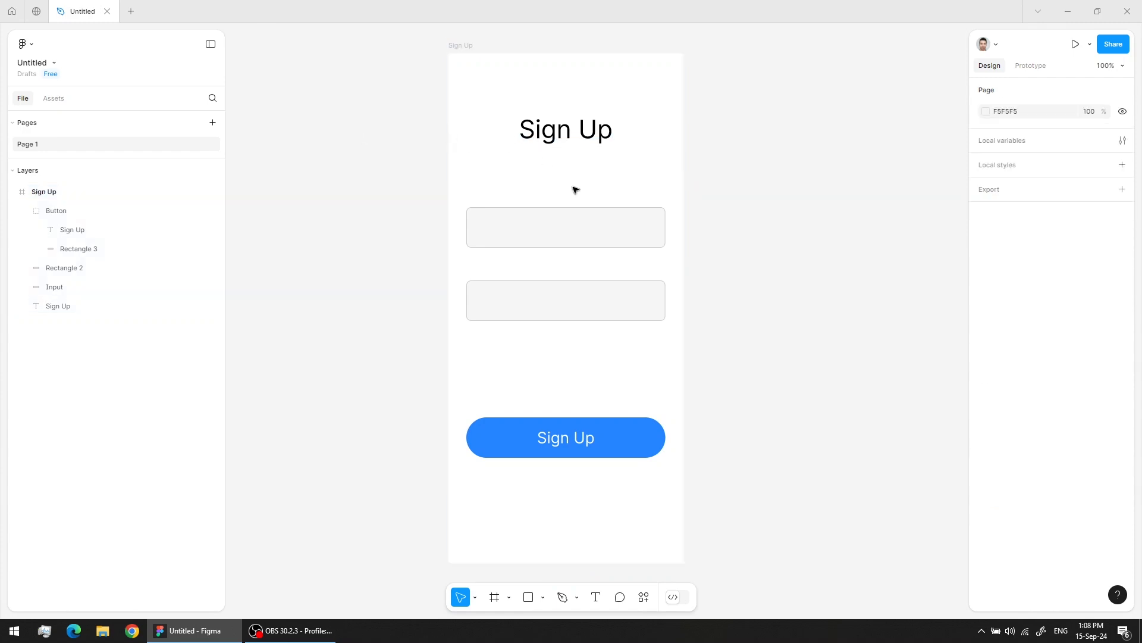
Step: Add the text "Name" over the upper input field, left-align it and move it just inside the field's left edge
{"action": "left_click", "coordinate": [598, 228]}
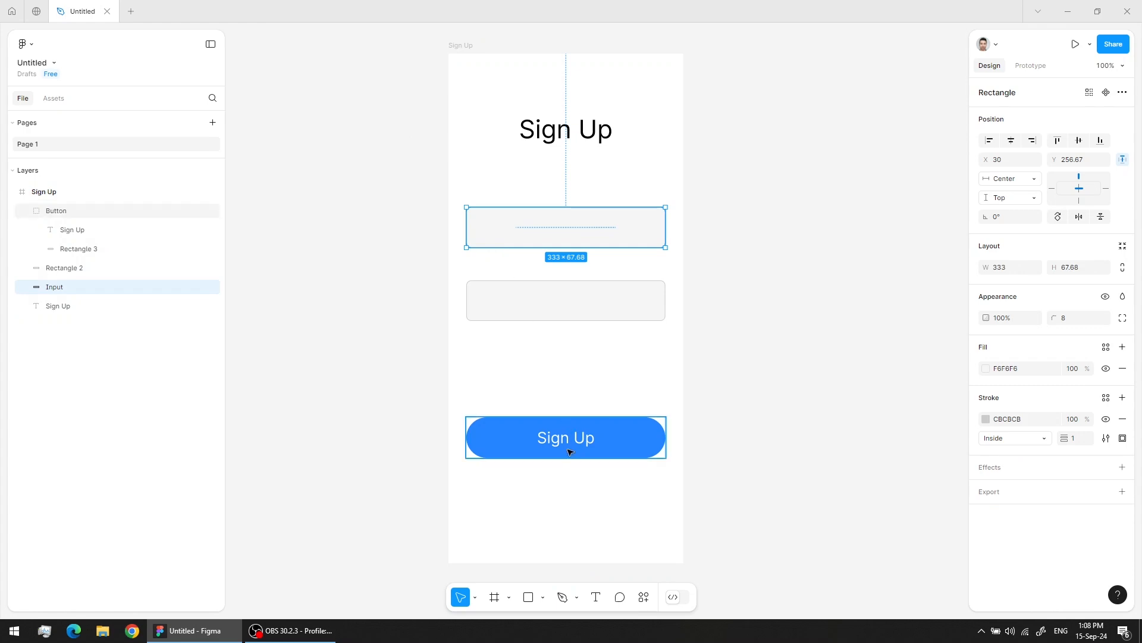
{"action": "key", "text": "t"}
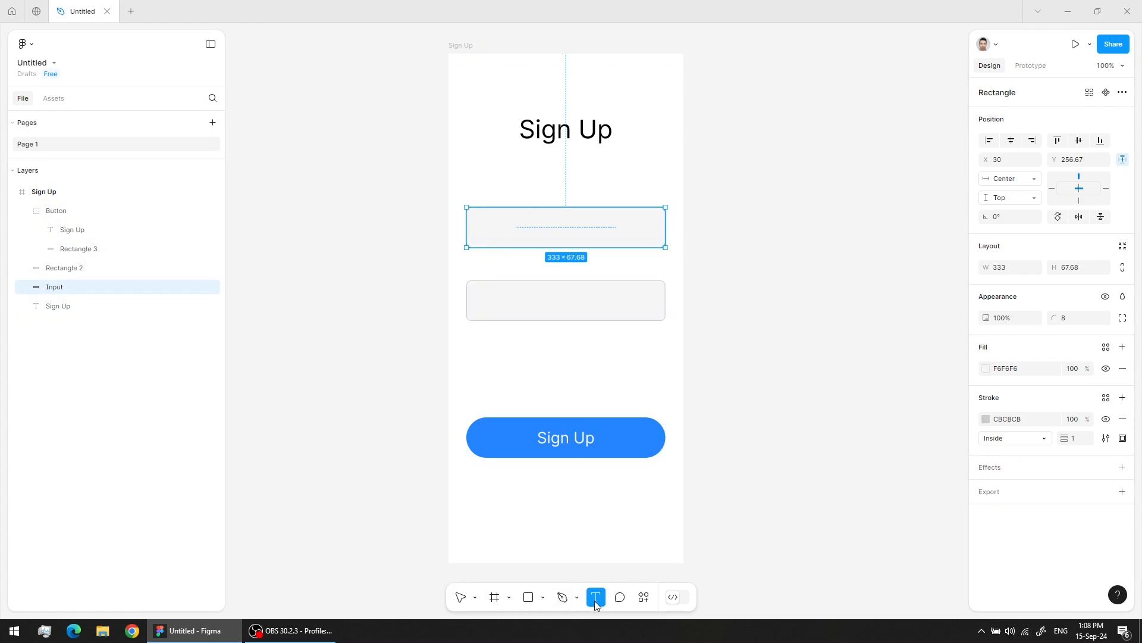
{"action": "left_click", "coordinate": [483, 228]}
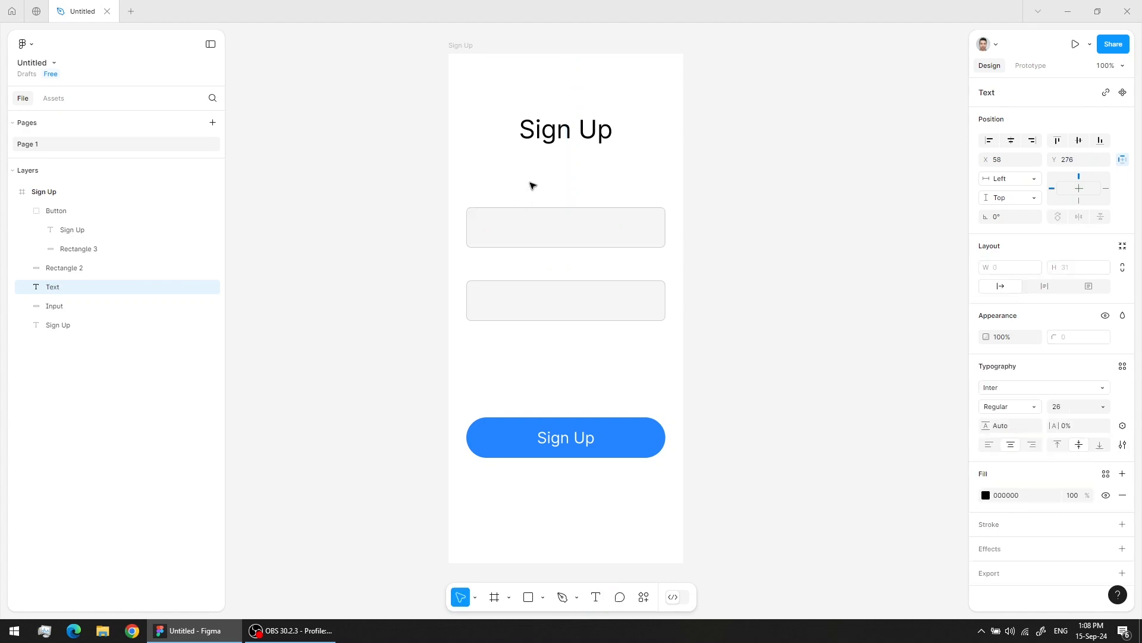
{"action": "type", "text": "Name"}
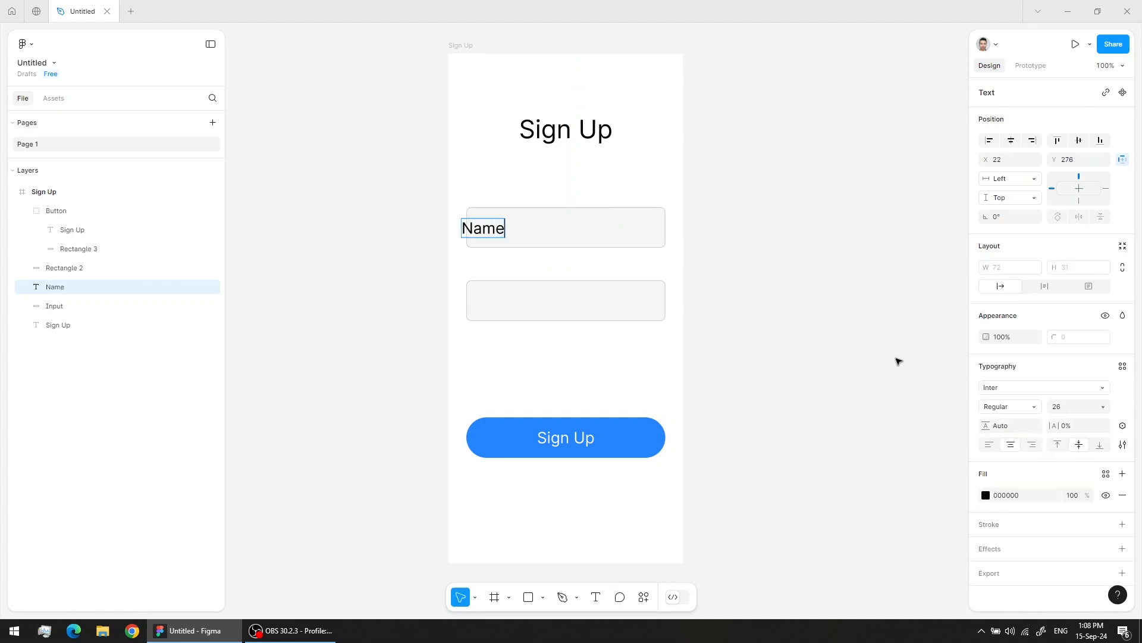
{"action": "left_click", "coordinate": [992, 444]}
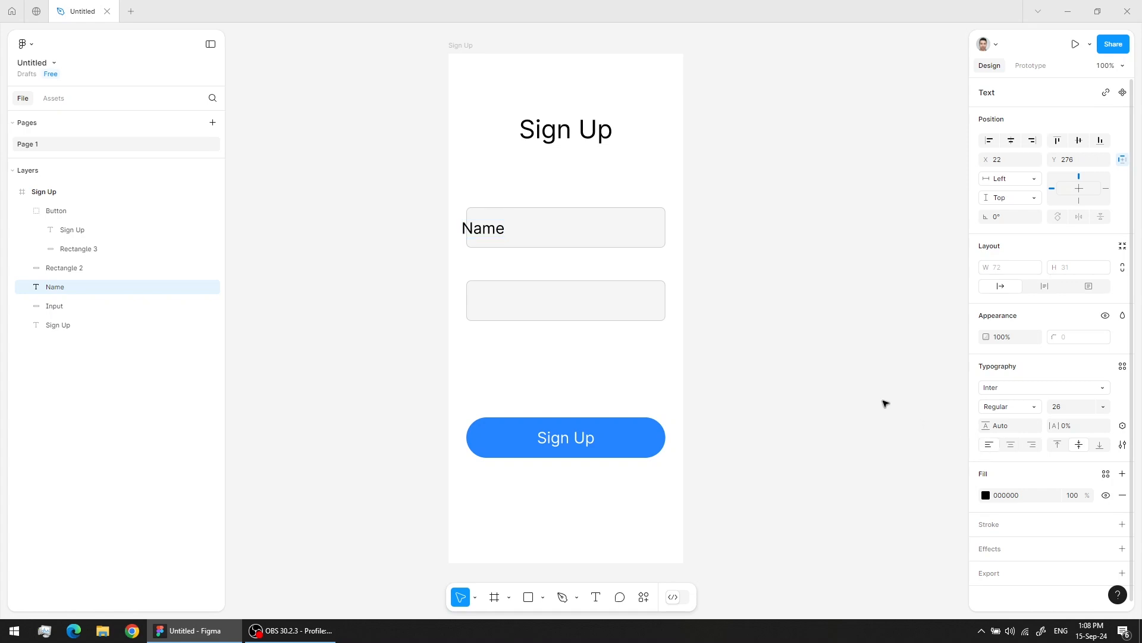
{"action": "left_click_drag", "start_coordinate": [483, 226], "coordinate": [502, 226]}
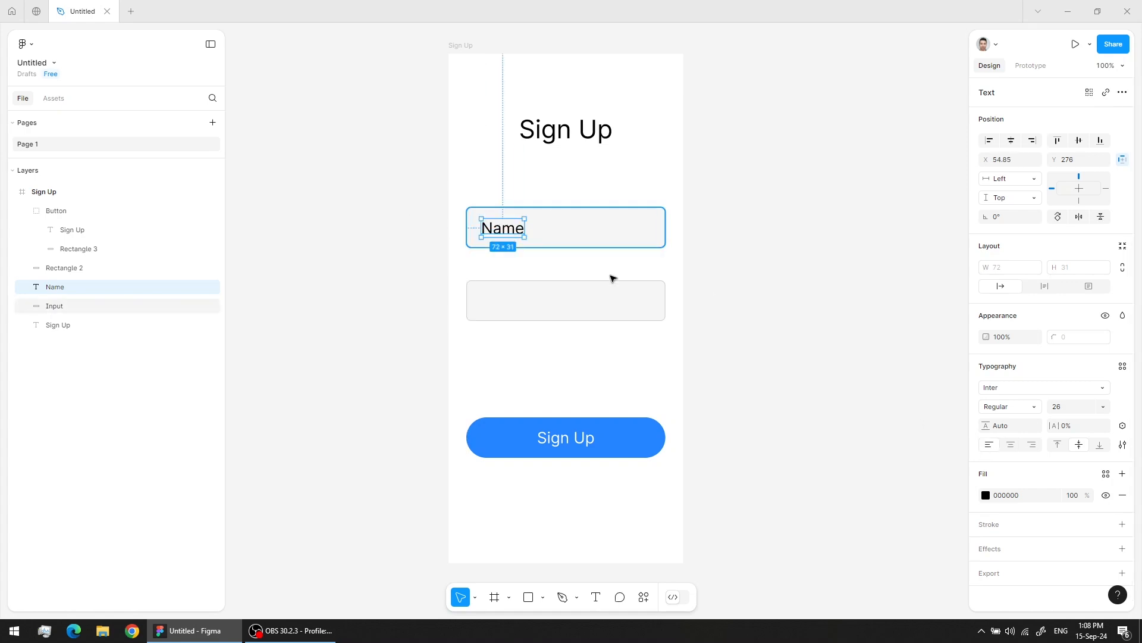
Step: Set the font size of the "Name" text to 20
{"action": "left_click", "coordinate": [1063, 405]}
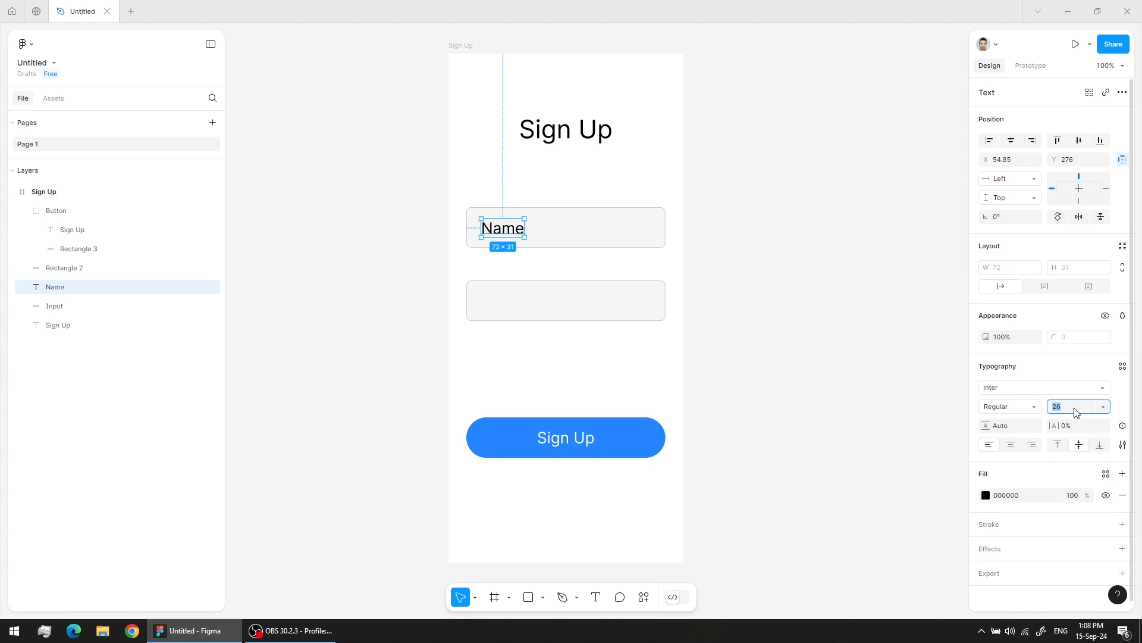
{"action": "type", "text": "20"}
{"action": "key", "text": "Return"}
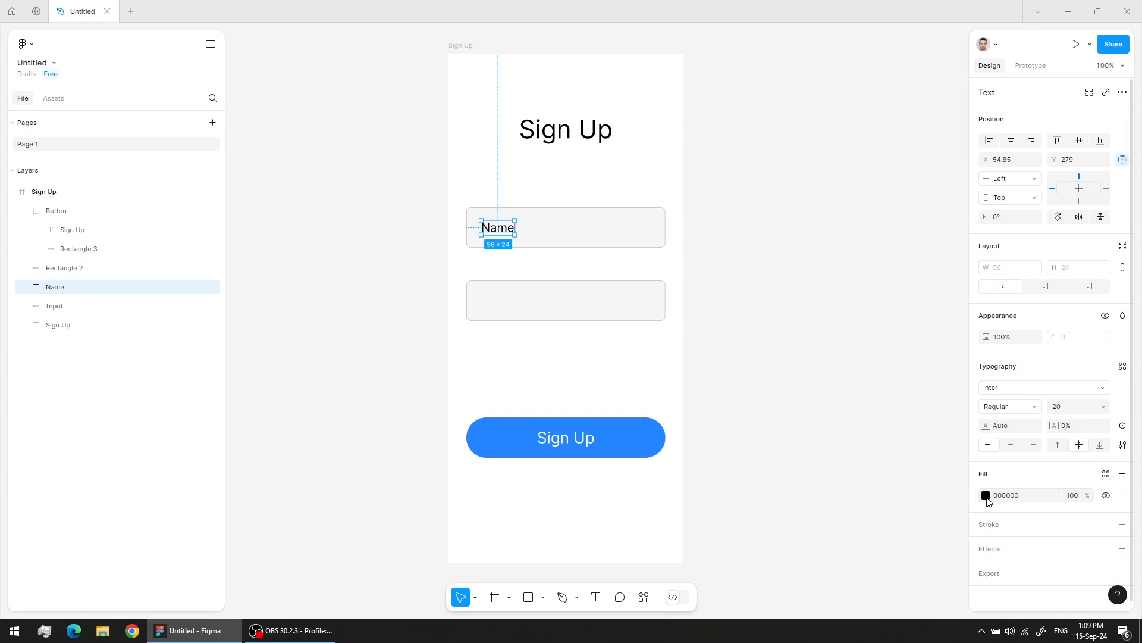
Step: Try the grey fill 8E8E8E on the "Name" text and undo the colour change
{"action": "left_click", "coordinate": [985, 495]}
{"action": "mouse_move", "coordinate": [839, 378]}
{"action": "left_mouse_down"}
{"action": "mouse_move", "coordinate": [823, 363]}
{"action": "mouse_move", "coordinate": [817, 381]}
{"action": "left_mouse_up"}
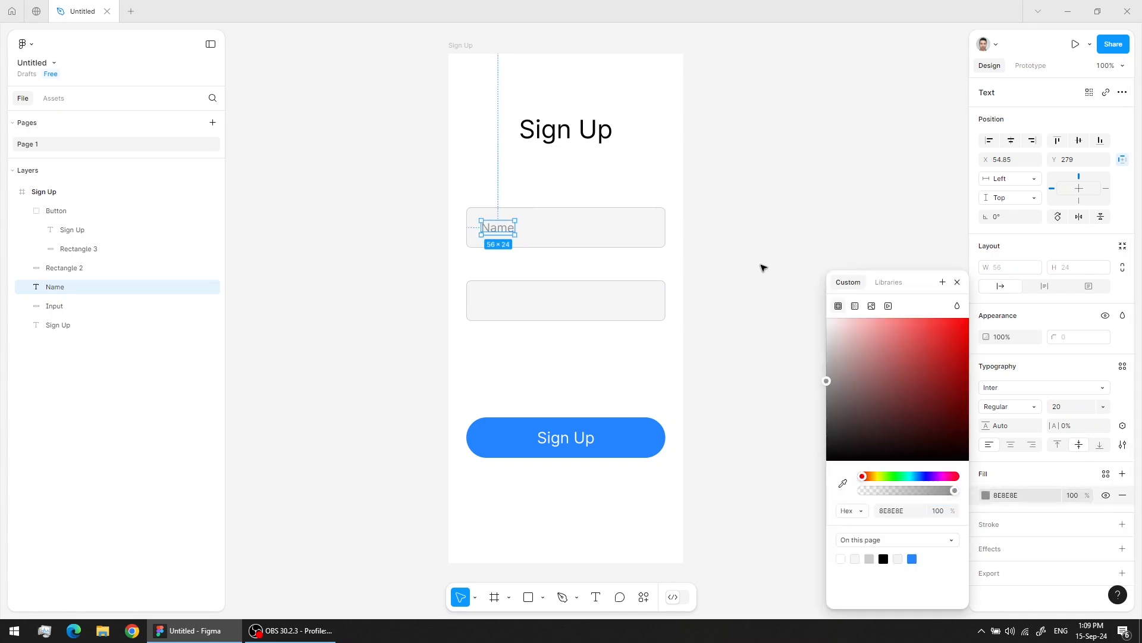
{"action": "key", "text": "ctrl+z"}
{"action": "left_click", "coordinate": [741, 226]}
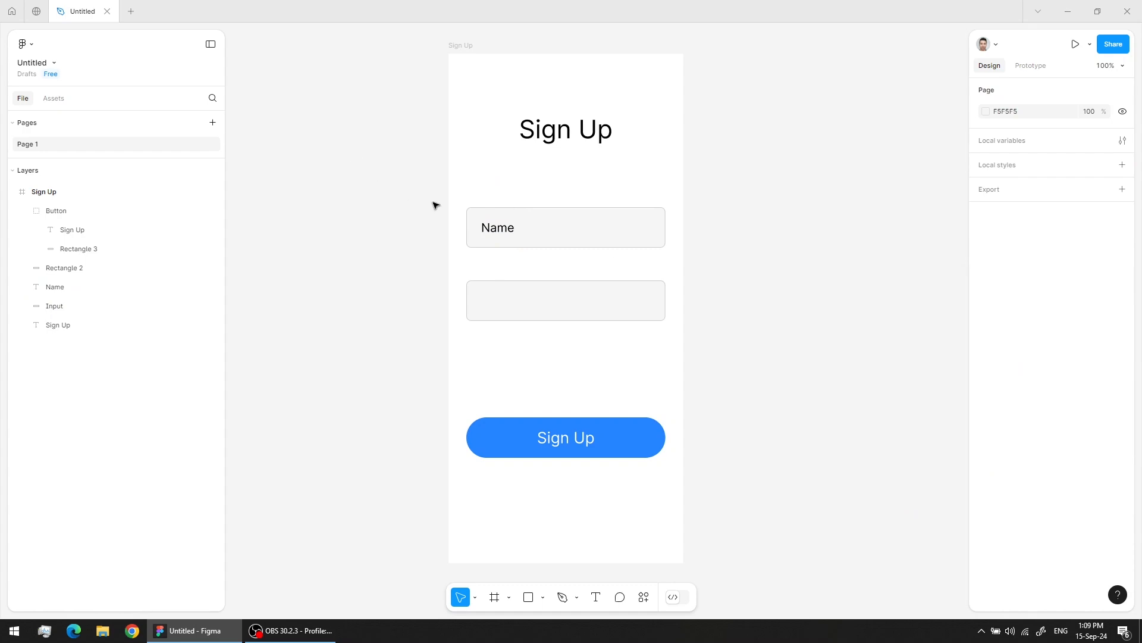
Step: Set the layer opacity of the "Name" text to 50%, trying 100% in between
{"action": "left_click", "coordinate": [510, 232]}
{"action": "left_click", "coordinate": [1072, 495]}
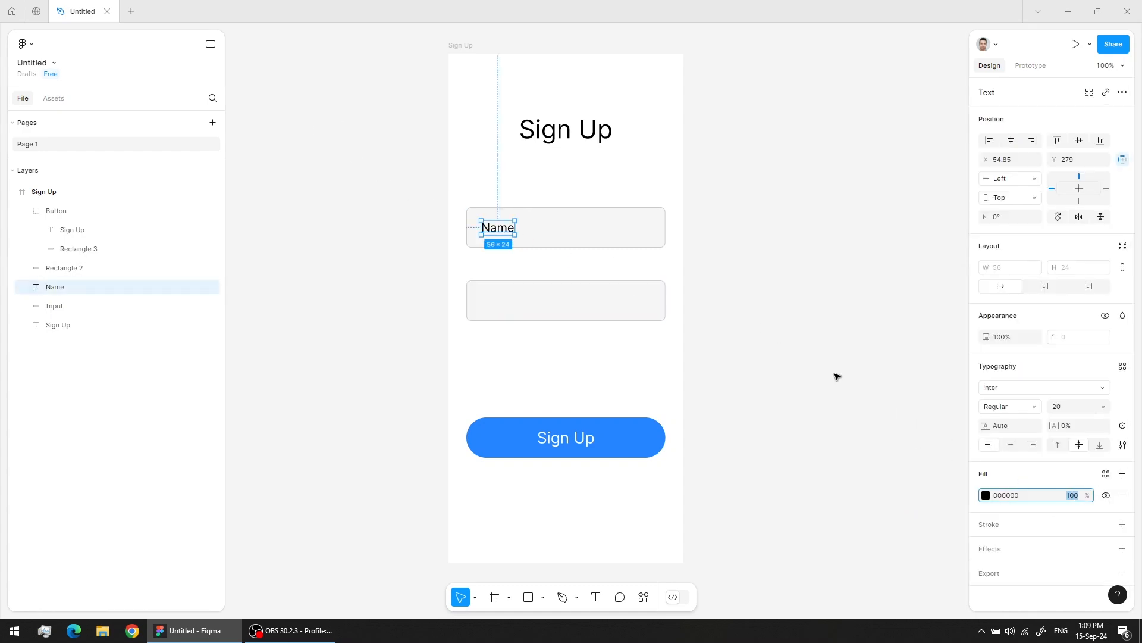
{"action": "left_click", "coordinate": [780, 267]}
{"action": "left_click", "coordinate": [501, 232]}
{"action": "key", "text": "5"}
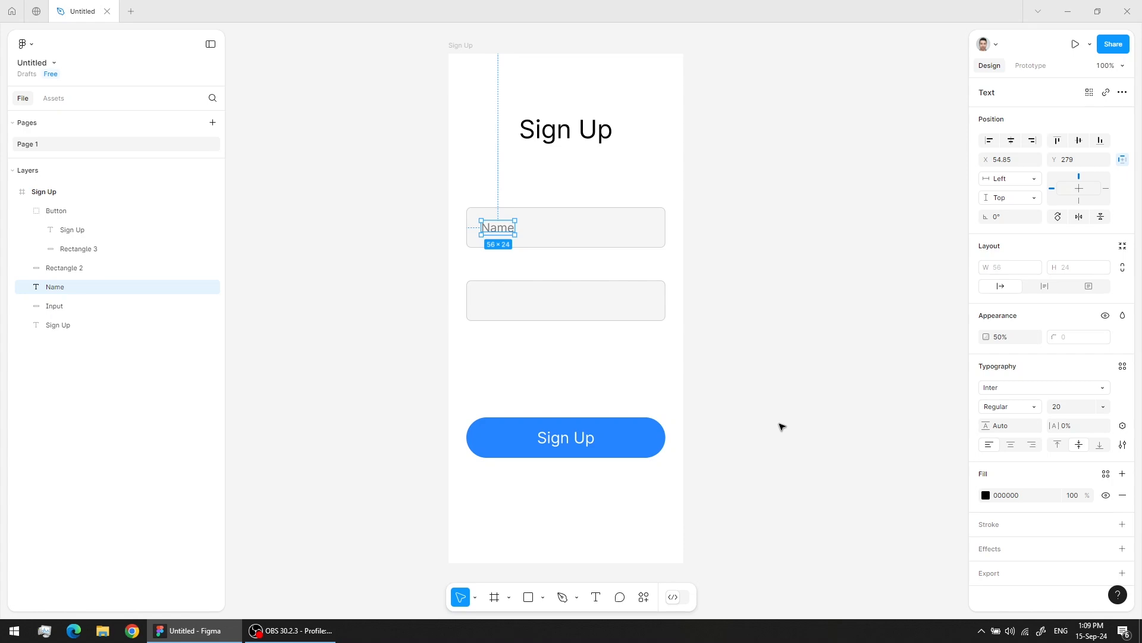
{"action": "key", "text": "0"}
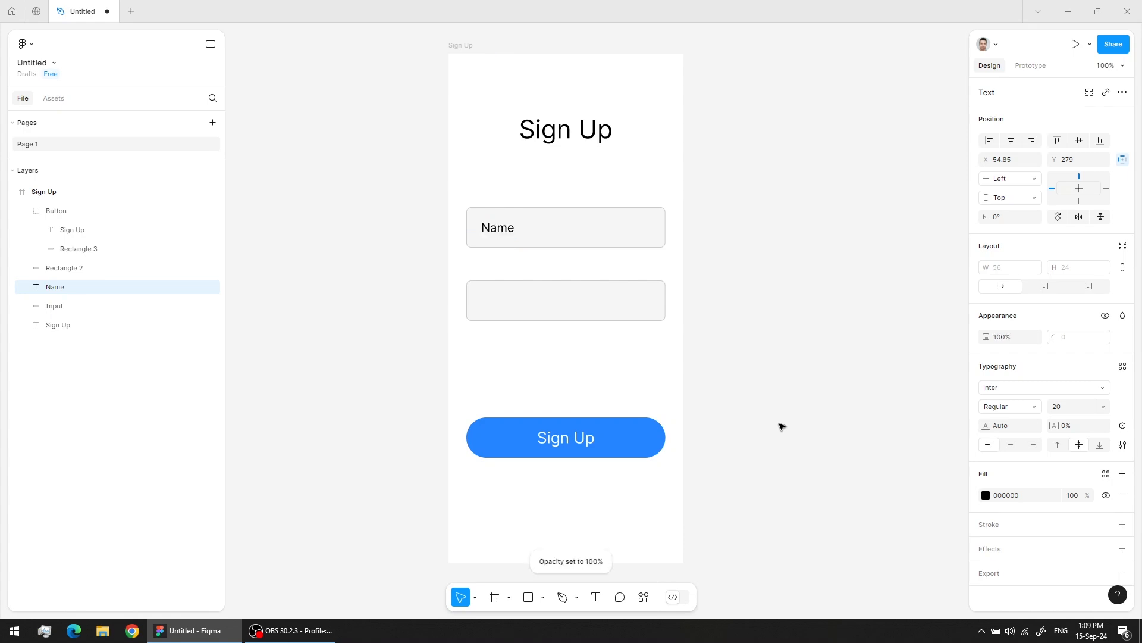
{"action": "key", "text": "5"}
{"action": "left_click", "coordinate": [720, 275]}
Step: Undo a trial move of the upper input rectangle and group the rectangle with the "Name" text
{"action": "left_click_drag", "start_coordinate": [557, 228], "coordinate": [563, 197]}
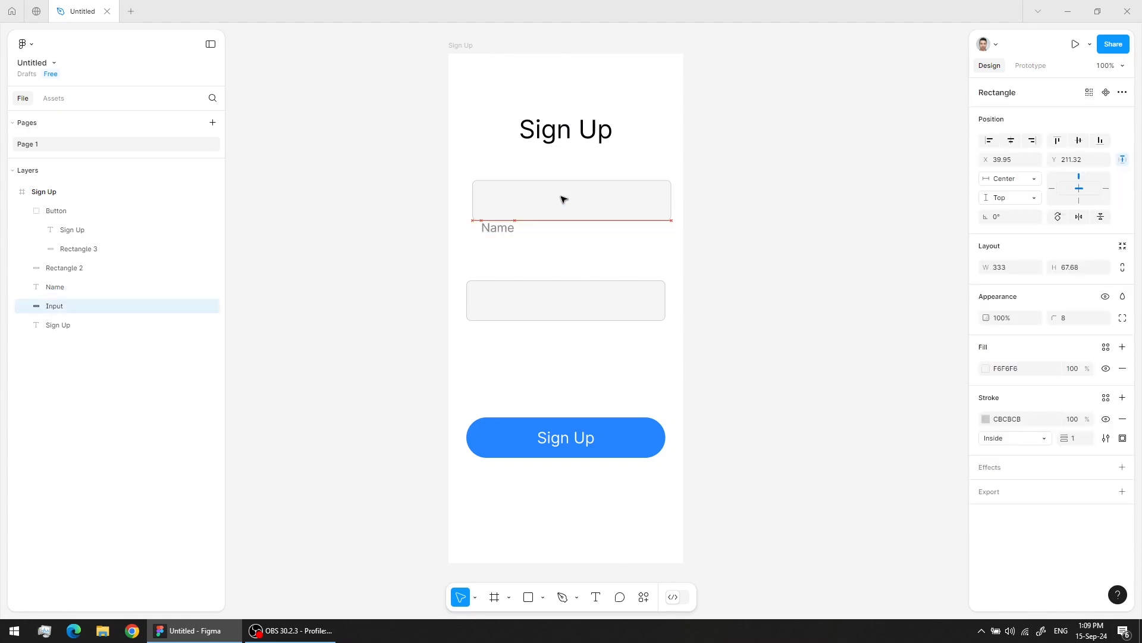
{"action": "key", "text": "ctrl+z"}
{"action": "left_click", "coordinate": [511, 229]}
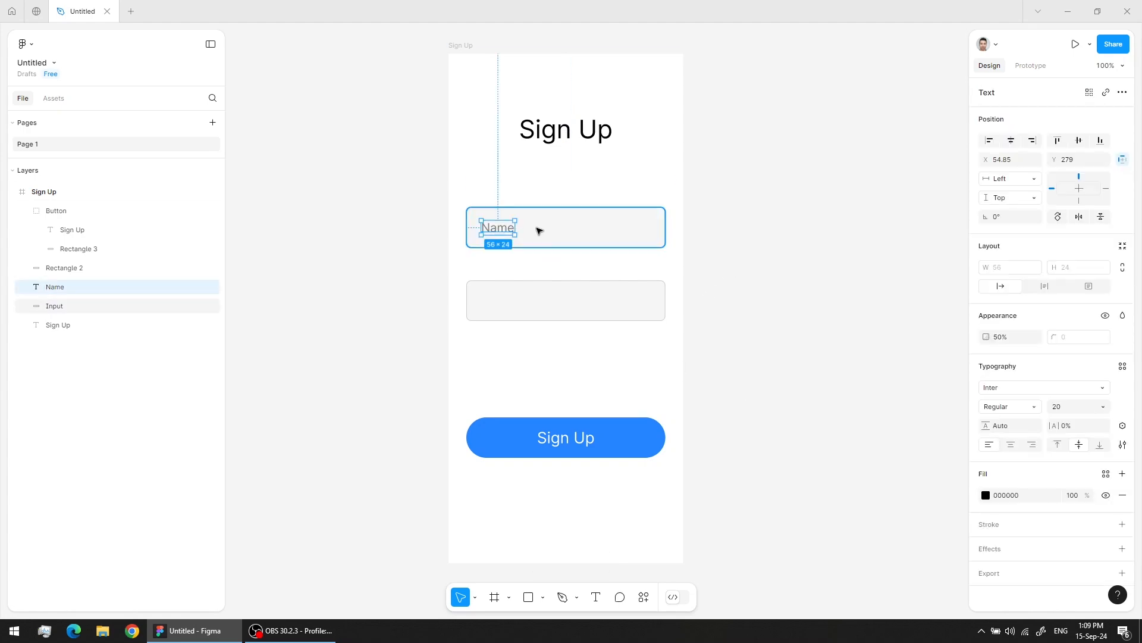
{"action": "left_click", "coordinate": [587, 230], "text": "shift"}
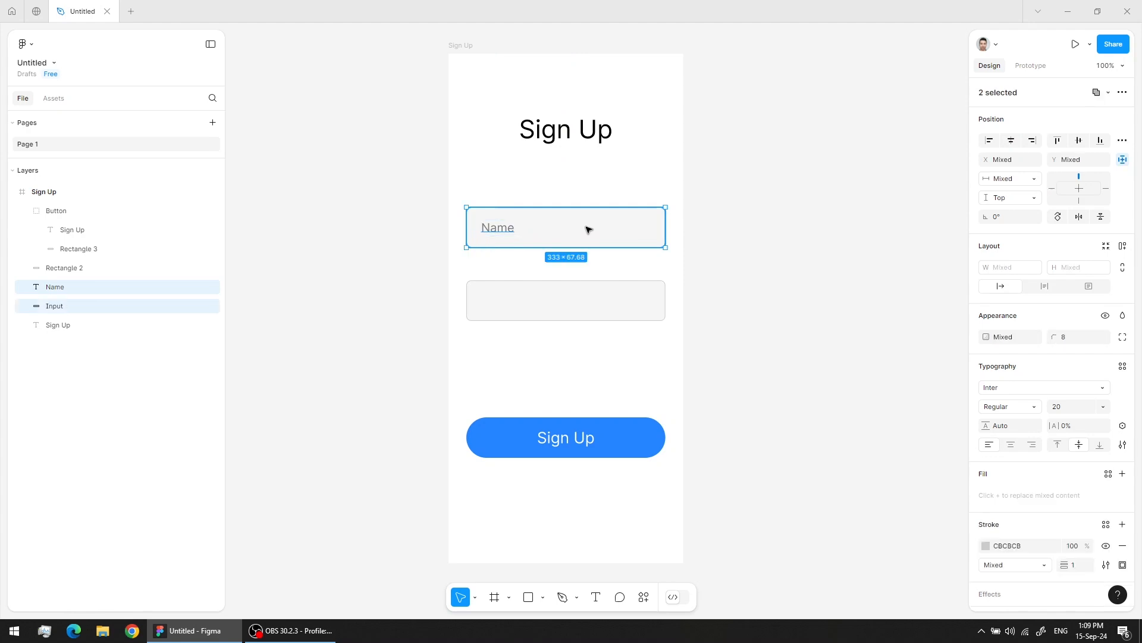
{"action": "key", "text": "ctrl+g"}
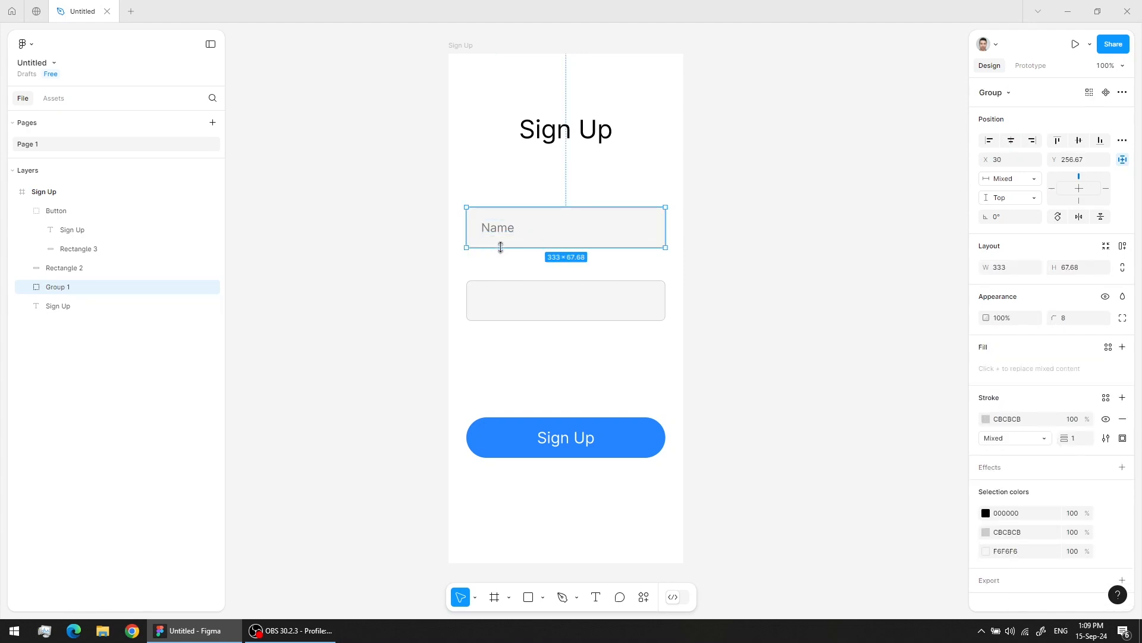
Step: Rename the group holding the "Name" text and its rectangle to "Input Box"
{"action": "double_click", "coordinate": [61, 290]}
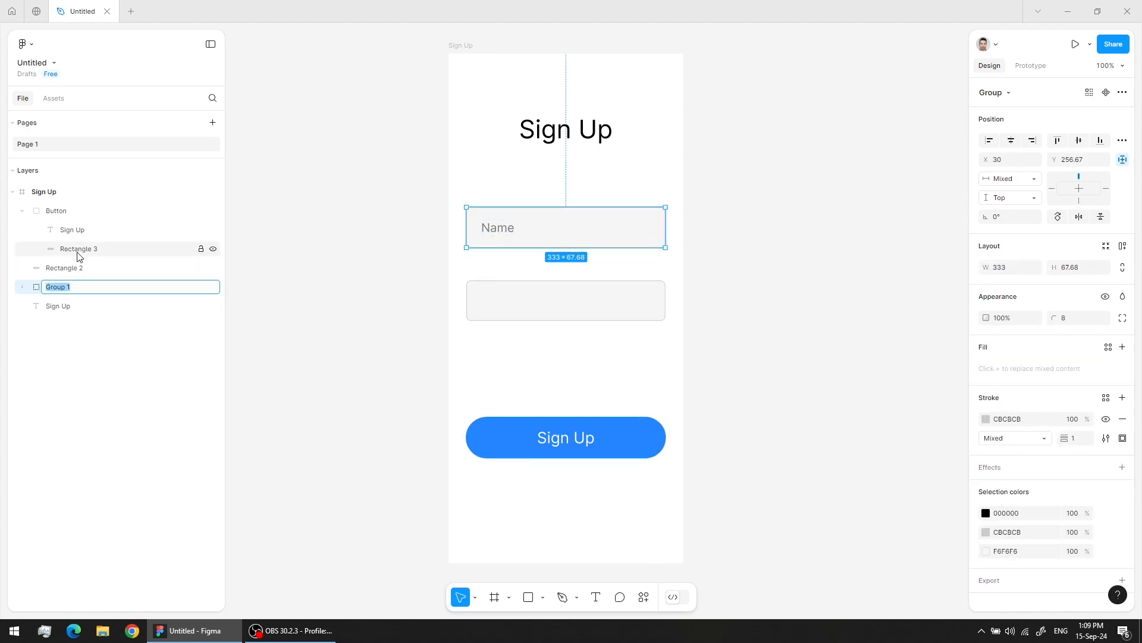
{"action": "type", "text": "Input Box"}
{"action": "key", "text": "Return"}
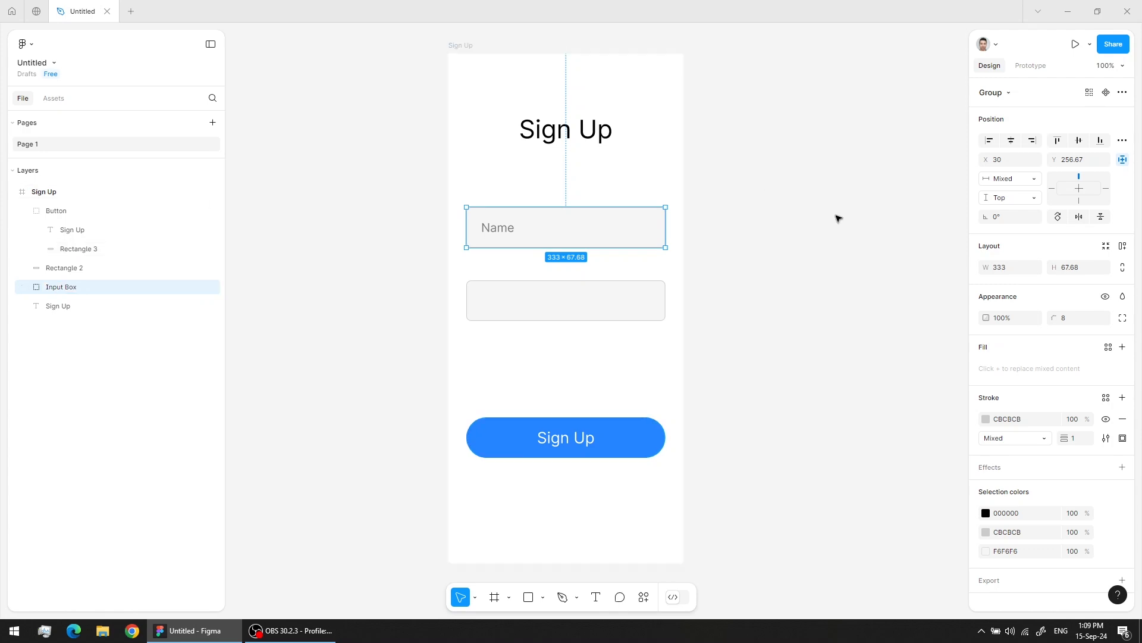
{"action": "left_click", "coordinate": [837, 217]}
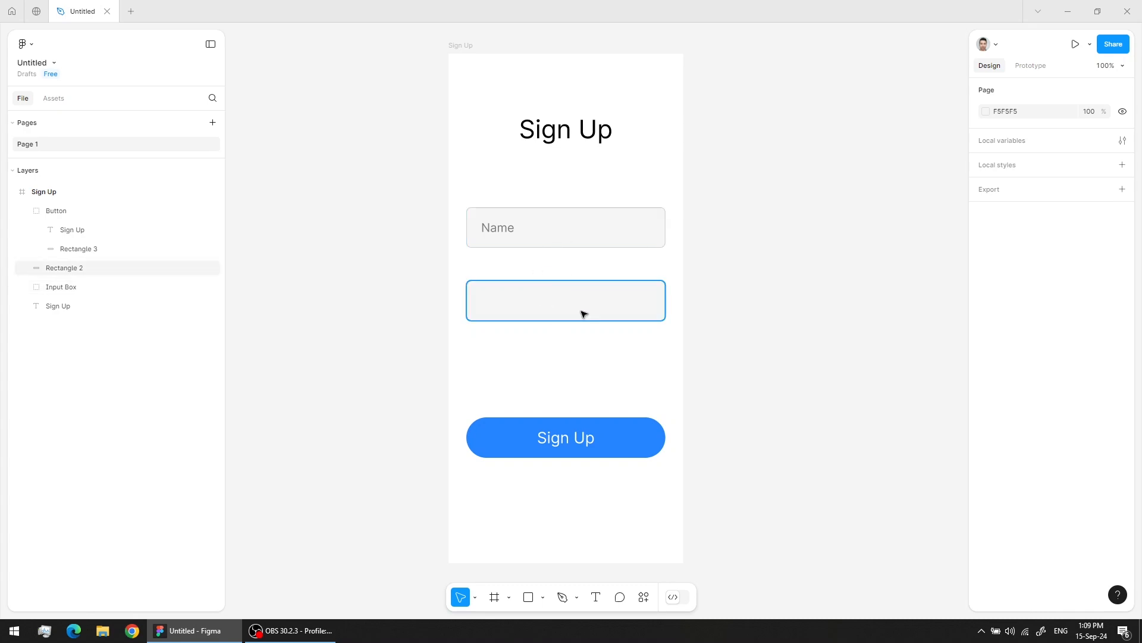
Step: Turn the "Input Box" group with the "Name" placeholder into a component
{"action": "left_click", "coordinate": [562, 229]}
{"action": "left_click_drag", "start_coordinate": [400, 185], "coordinate": [497, 191]}
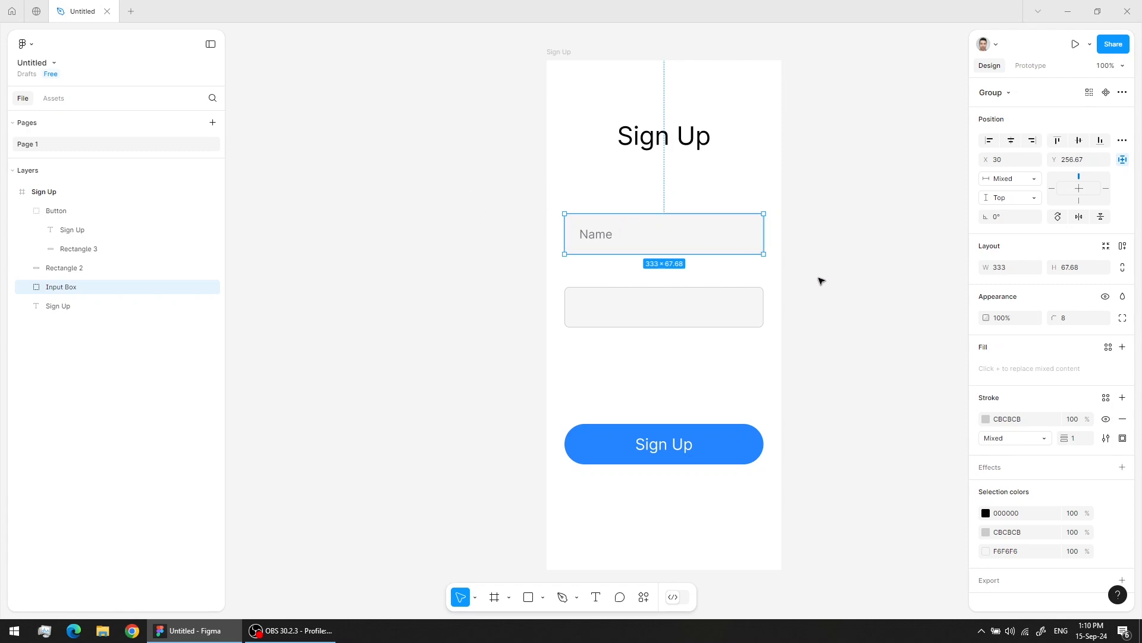
{"action": "right_click", "coordinate": [660, 241]}
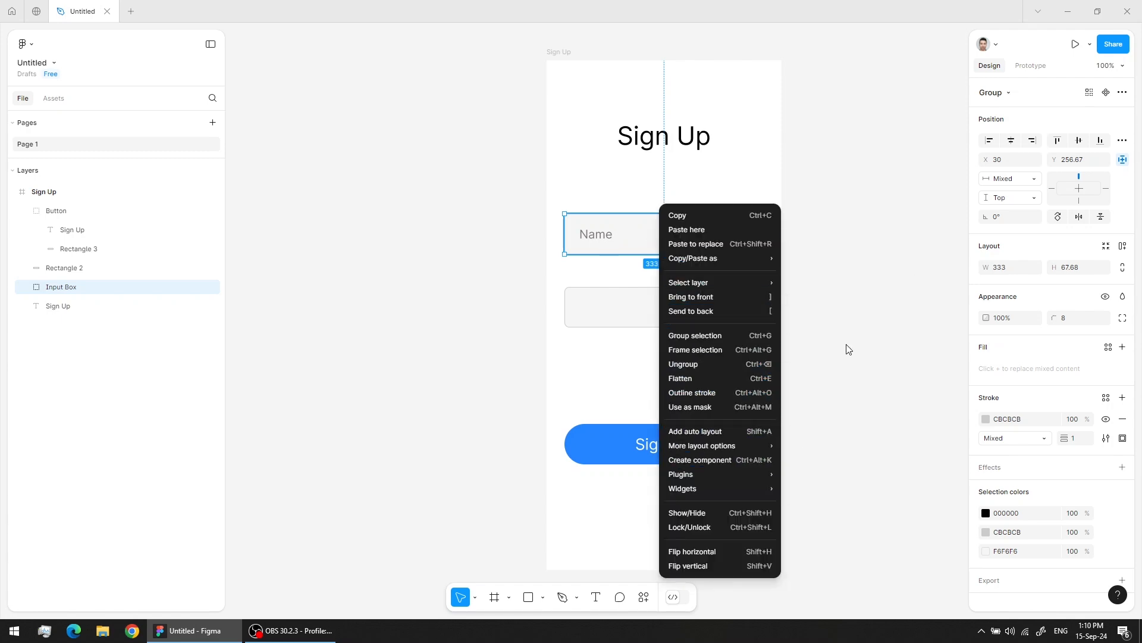
{"action": "left_click", "coordinate": [891, 251]}
{"action": "left_click", "coordinate": [954, 169]}
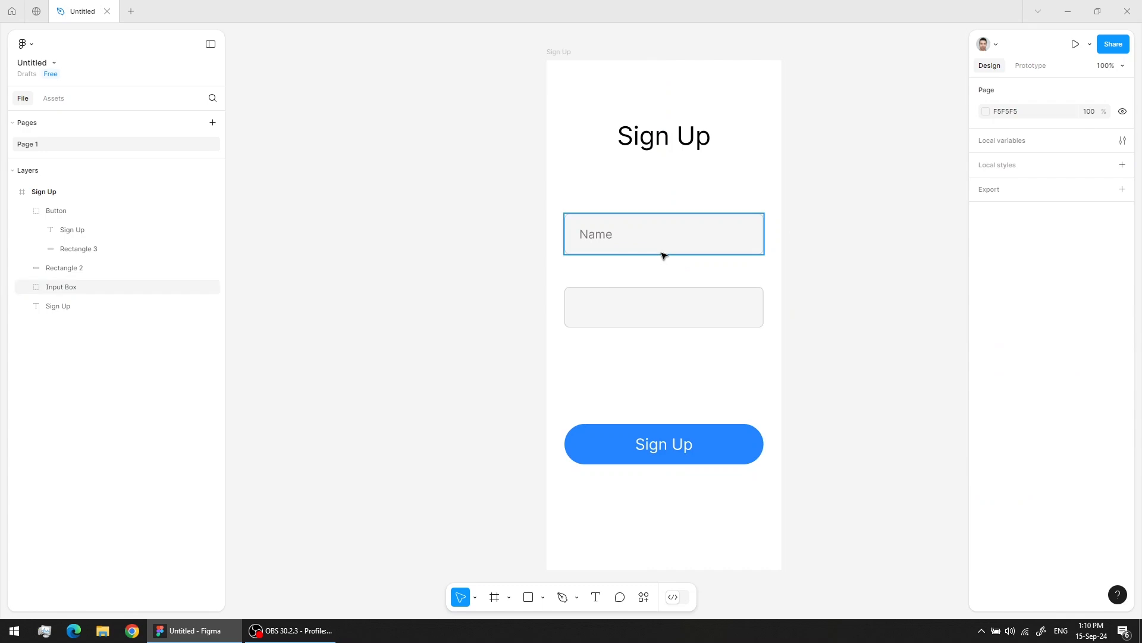
{"action": "left_click", "coordinate": [674, 241]}
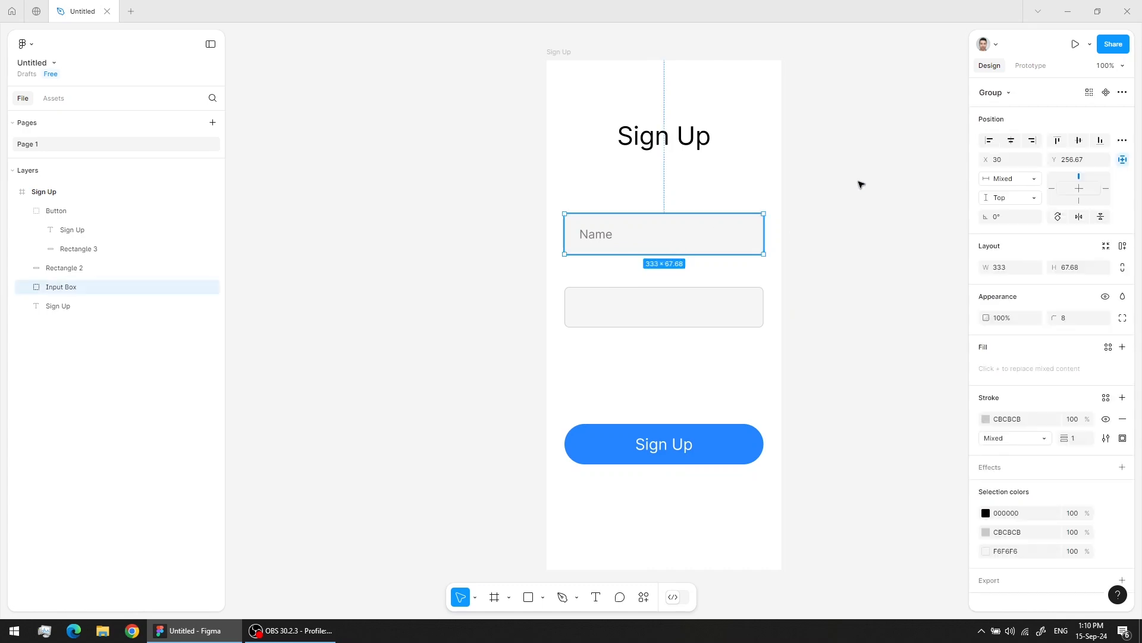
{"action": "left_click", "coordinate": [1107, 97]}
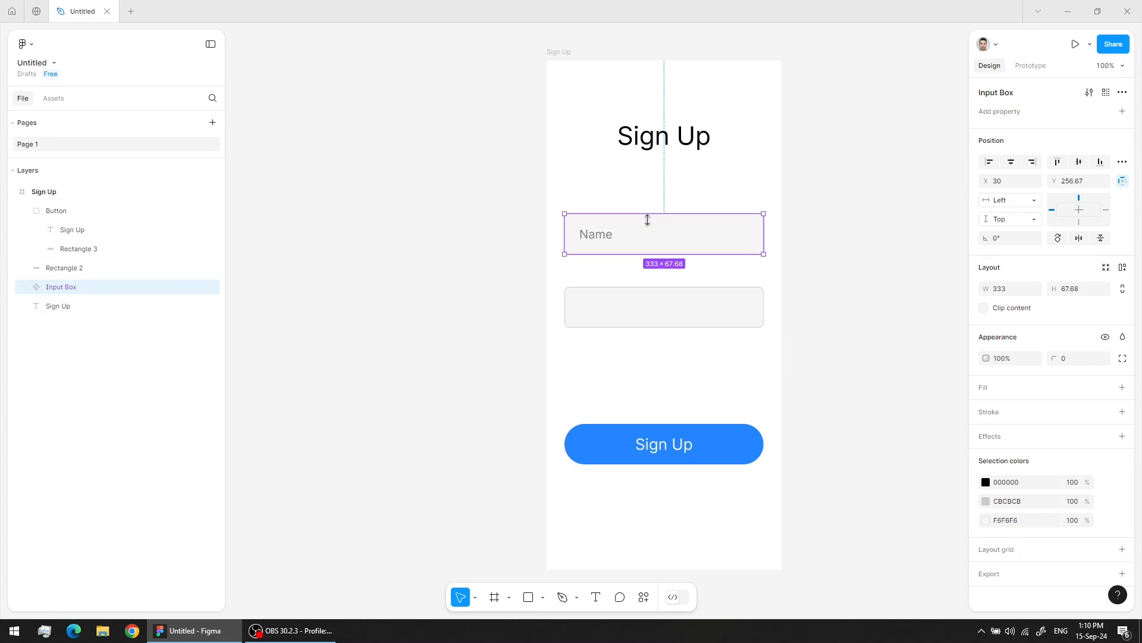
Step: Undo a trial downward move of the Input Box component and place it on the empty canvas left of the Sign Up frame
{"action": "left_click_drag", "start_coordinate": [650, 238], "coordinate": [649, 280]}
{"action": "key", "text": "ctrl+z"}
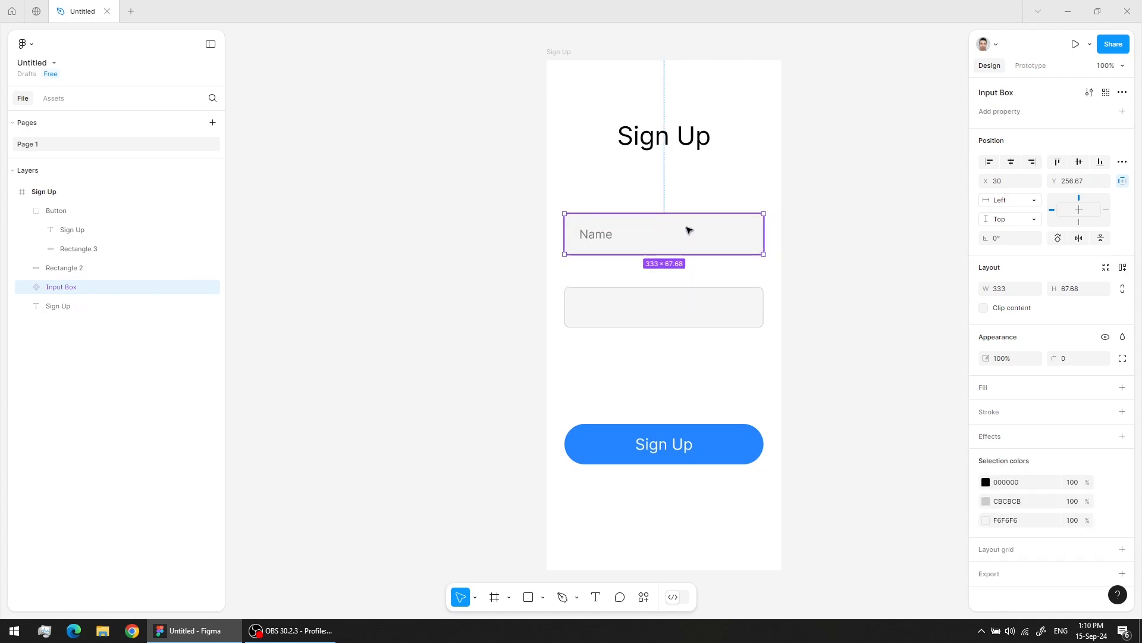
{"action": "left_click_drag", "start_coordinate": [616, 225], "coordinate": [356, 190]}
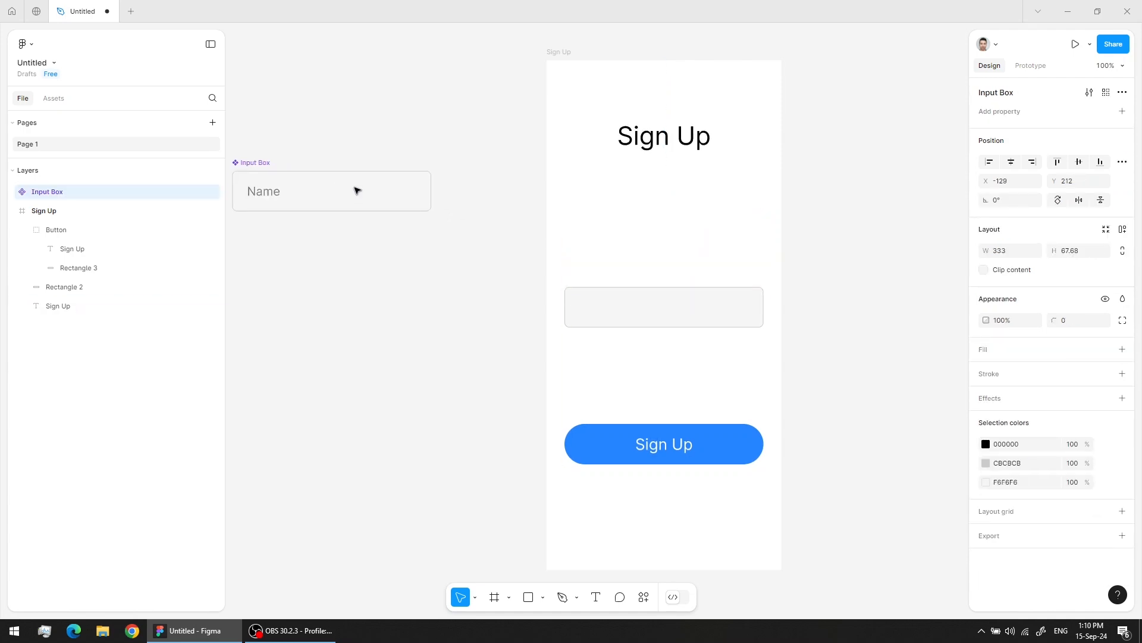
{"action": "left_click_drag", "start_coordinate": [344, 304], "coordinate": [497, 315]}
{"action": "left_click_drag", "start_coordinate": [452, 207], "coordinate": [394, 207]}
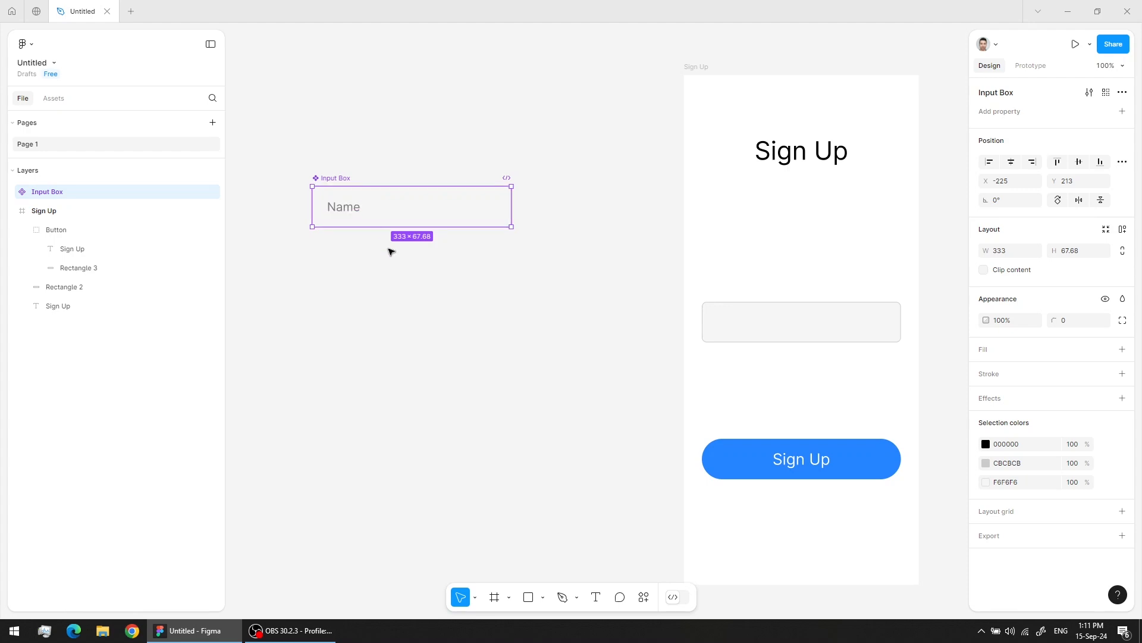
Step: Try duplicating the Input Box component below the original and delete the copy
{"action": "key", "text": "ctrl+d"}
{"action": "left_click_drag", "start_coordinate": [370, 210], "coordinate": [401, 324]}
{"action": "key", "text": "Delete"}
Step: Place an instance of the Input Box component below the Sign Up title and delete the empty input rectangle from the frame
{"action": "left_click", "coordinate": [371, 210]}
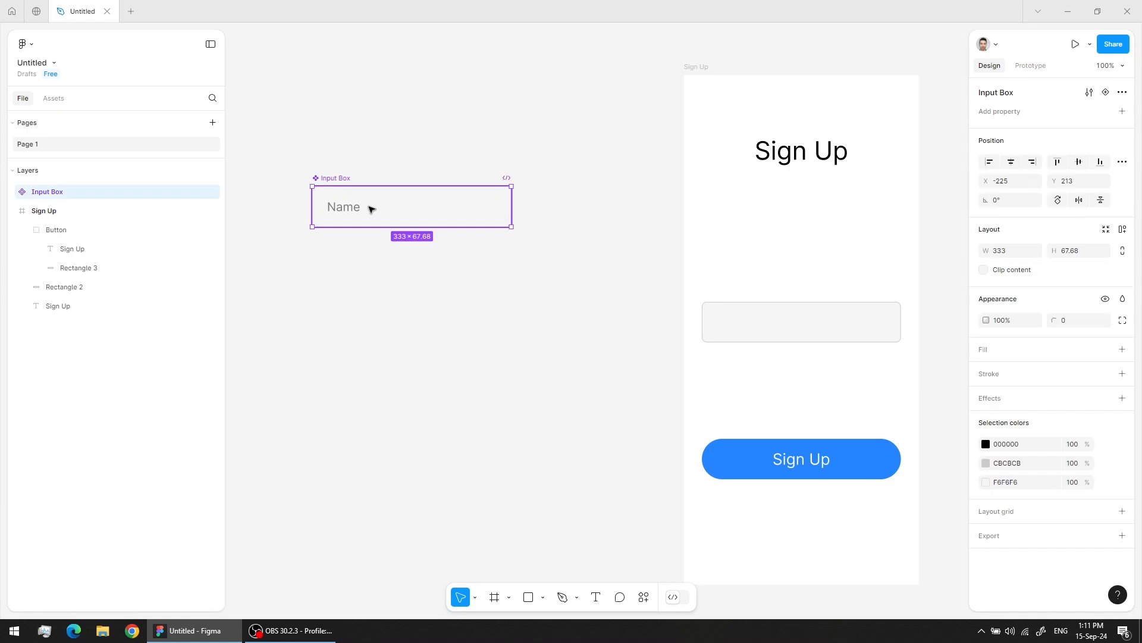
{"action": "left_click_drag", "start_coordinate": [384, 225], "coordinate": [745, 228]}
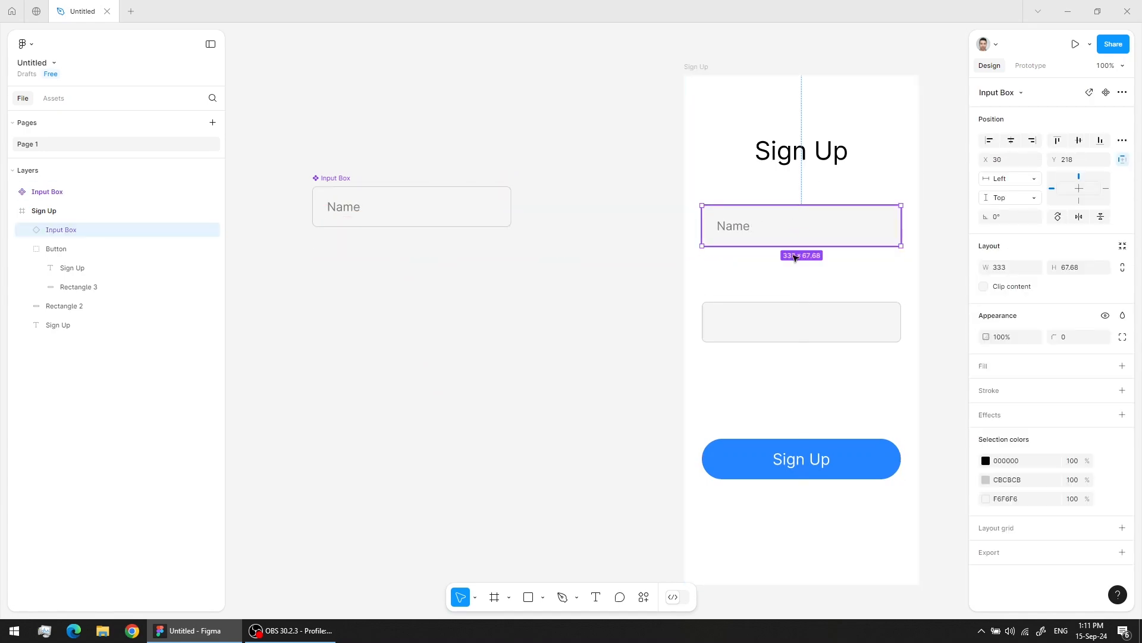
{"action": "left_click", "coordinate": [806, 327]}
{"action": "key", "text": "Delete"}
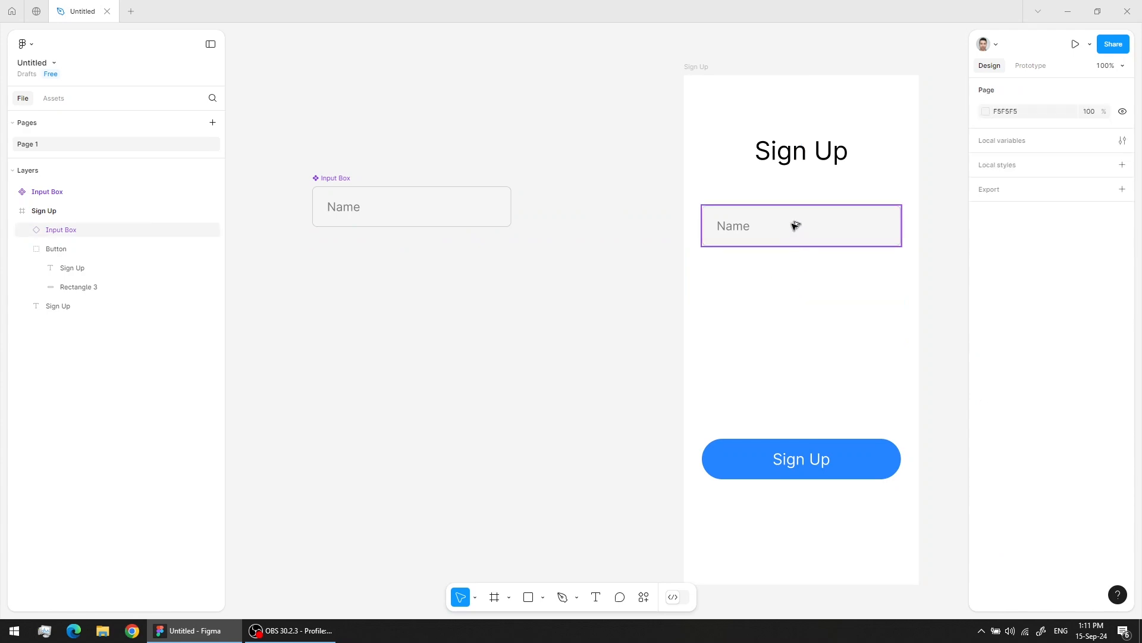
Step: Duplicate the Input Box instance directly below the first one and change its placeholder text to "Password"
{"action": "left_click_drag", "start_coordinate": [785, 228], "coordinate": [778, 279]}
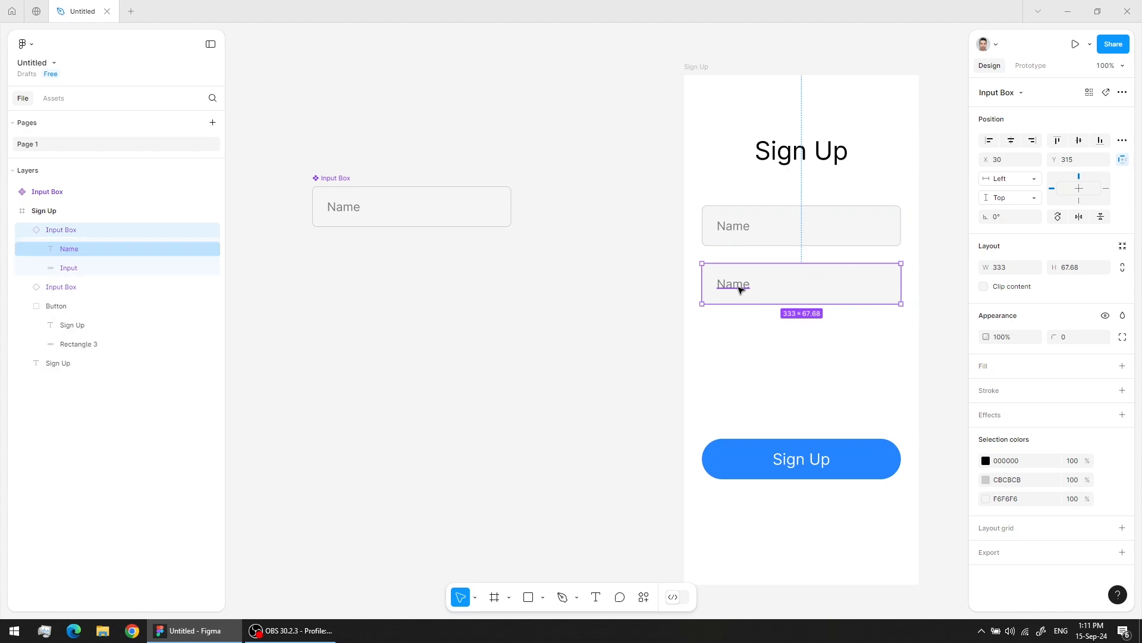
{"action": "double_click", "coordinate": [740, 289]}
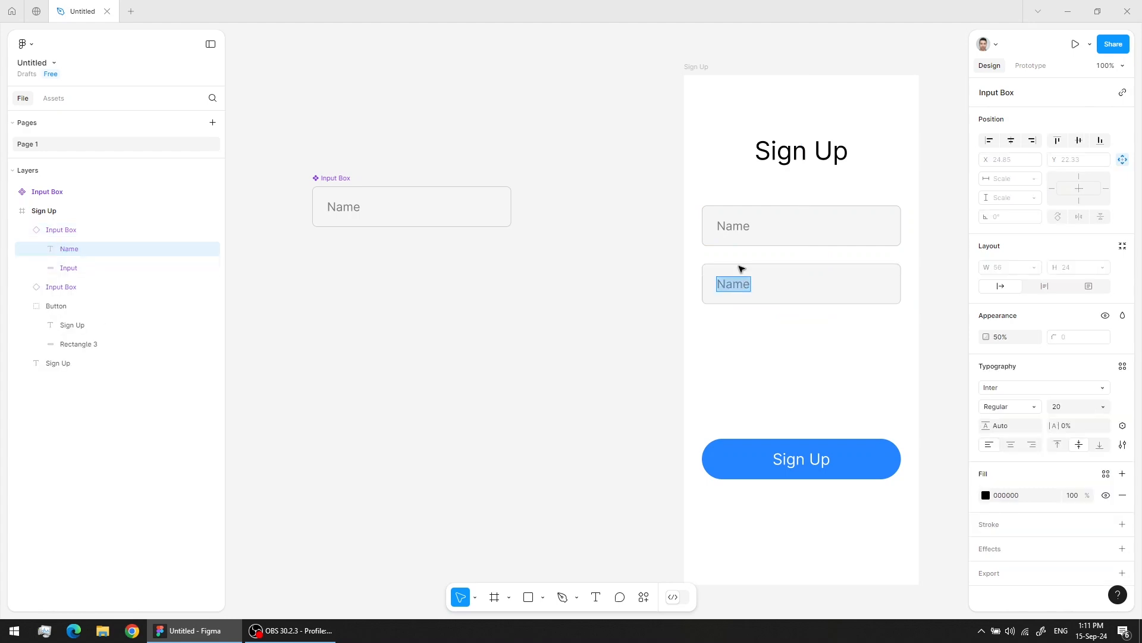
{"action": "type", "text": "Password"}
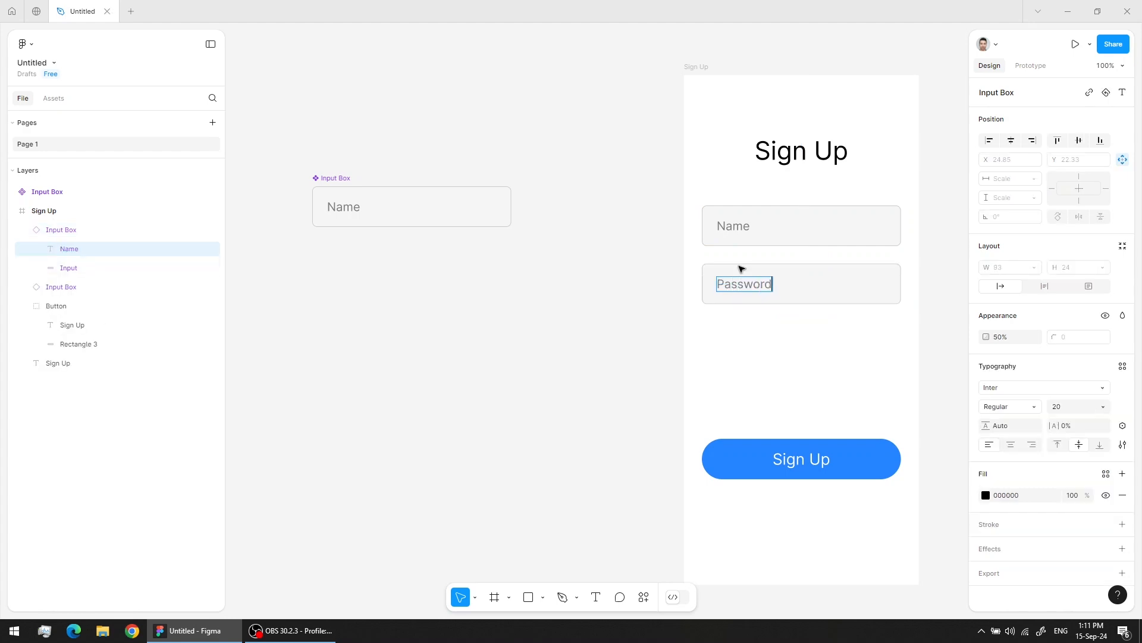
{"action": "left_click", "coordinate": [555, 304]}
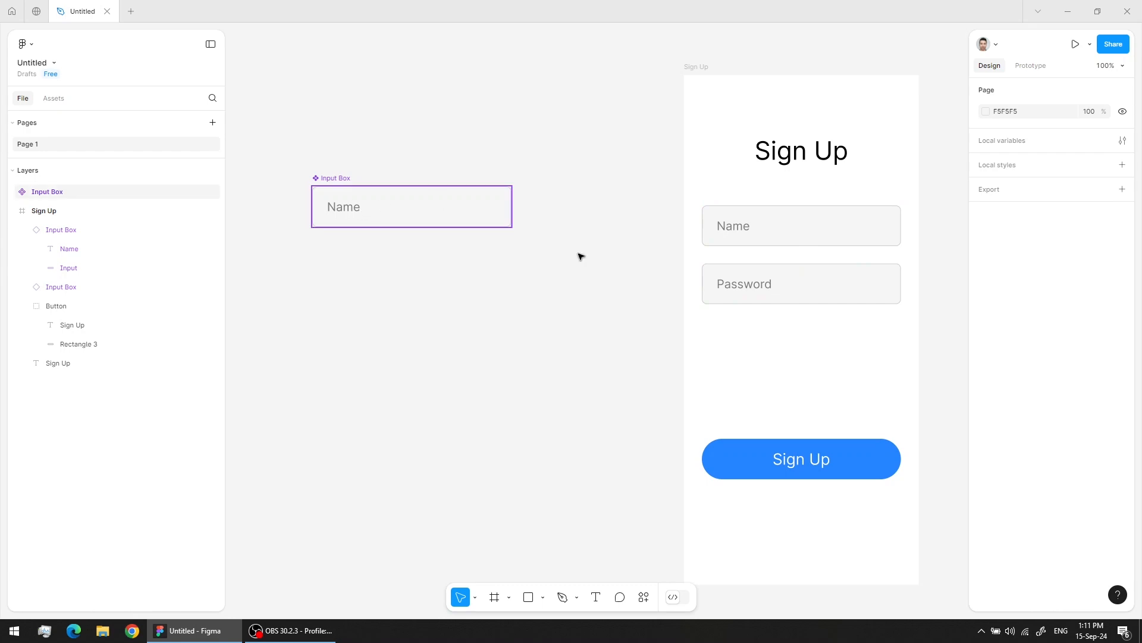
Step: Try the red fill DC3636 on the rectangle inside the main Input Box component and undo the colour change
{"action": "left_click", "coordinate": [758, 289]}
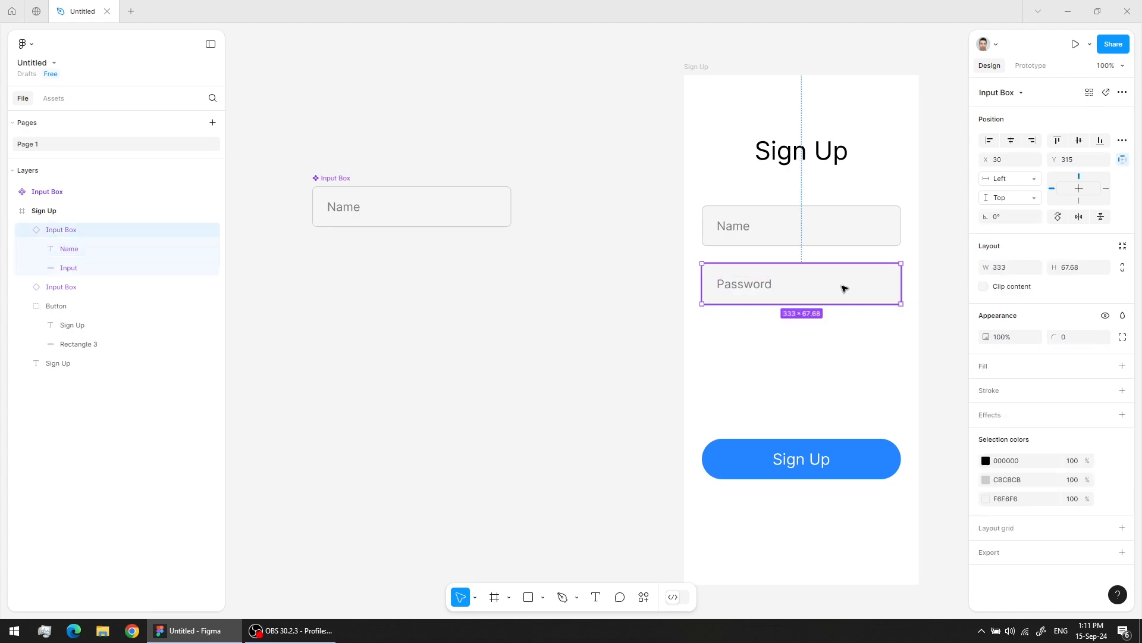
{"action": "double_click", "coordinate": [862, 290]}
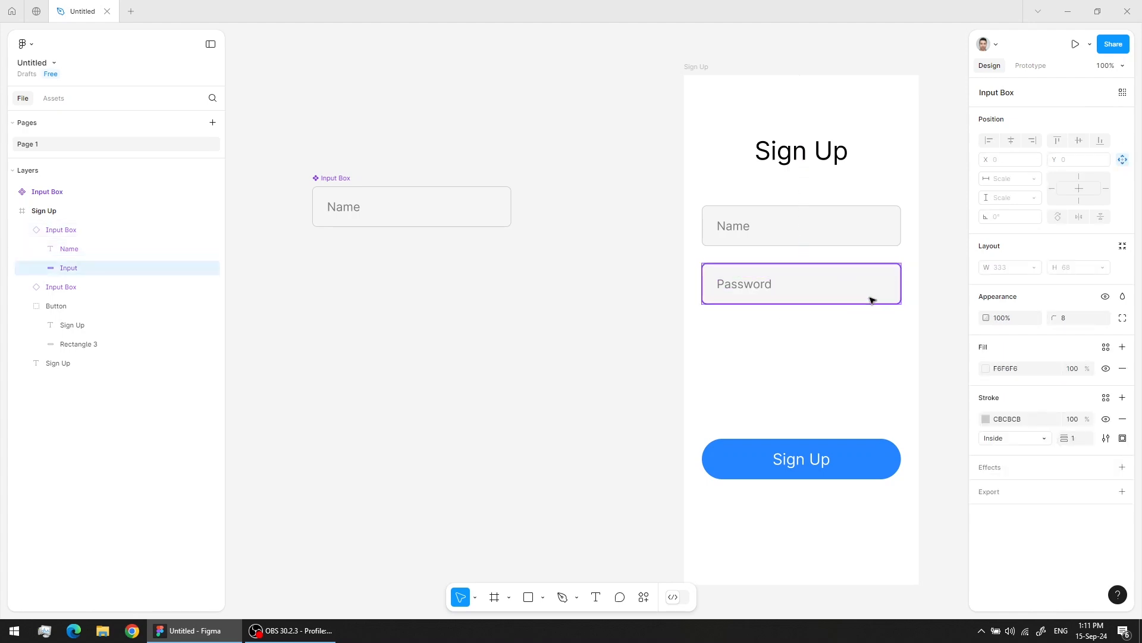
{"action": "left_click", "coordinate": [593, 347]}
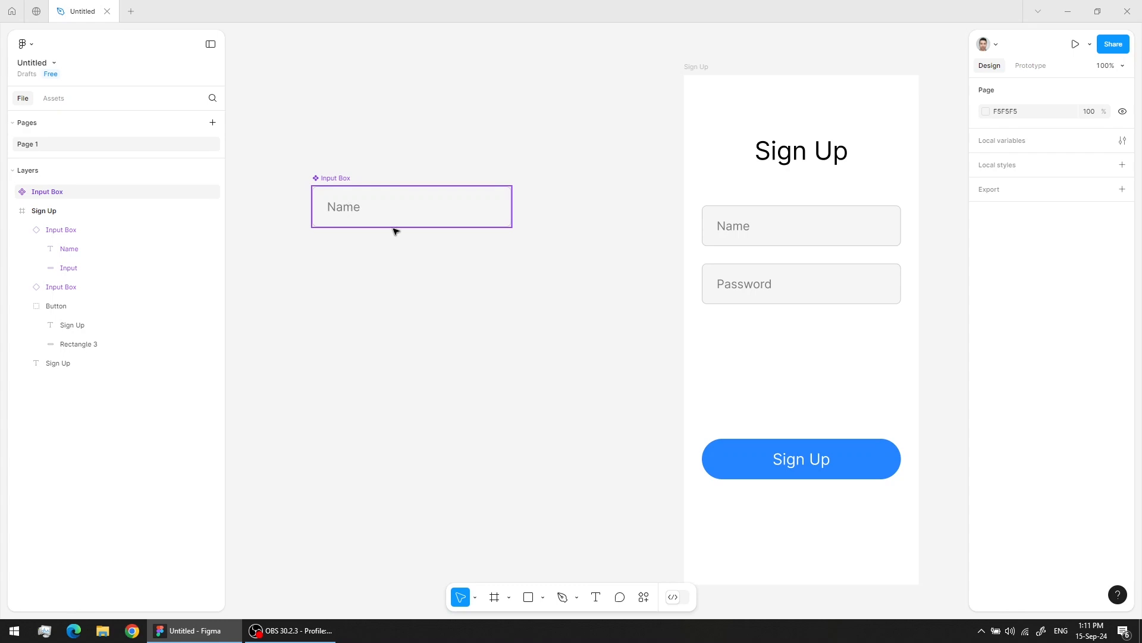
{"action": "double_click", "coordinate": [451, 204]}
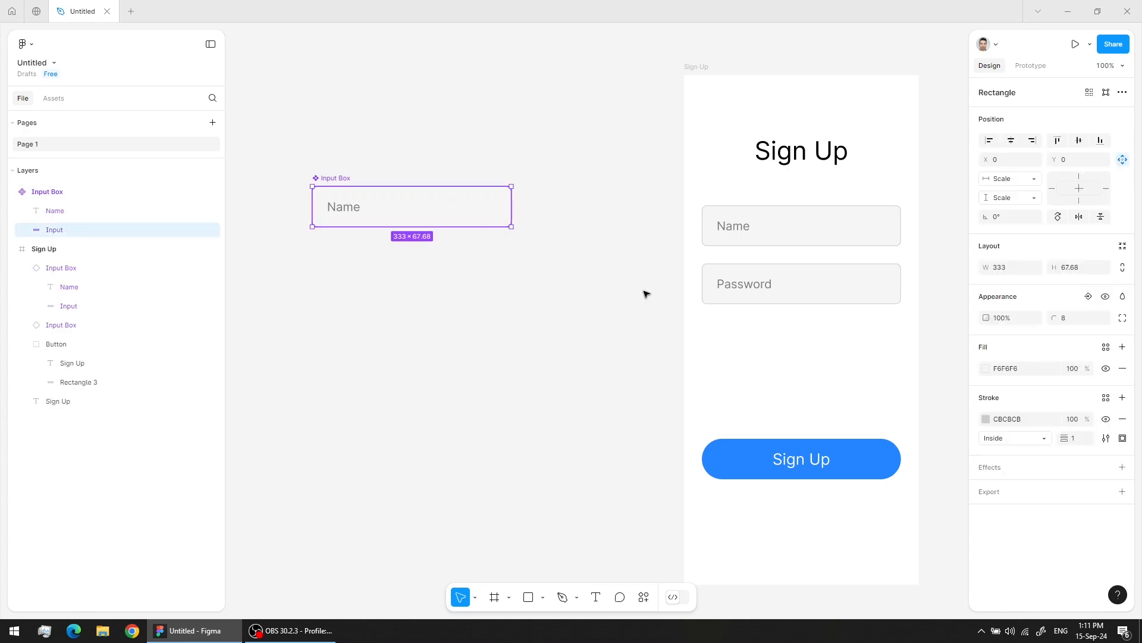
{"action": "left_click", "coordinate": [987, 369]}
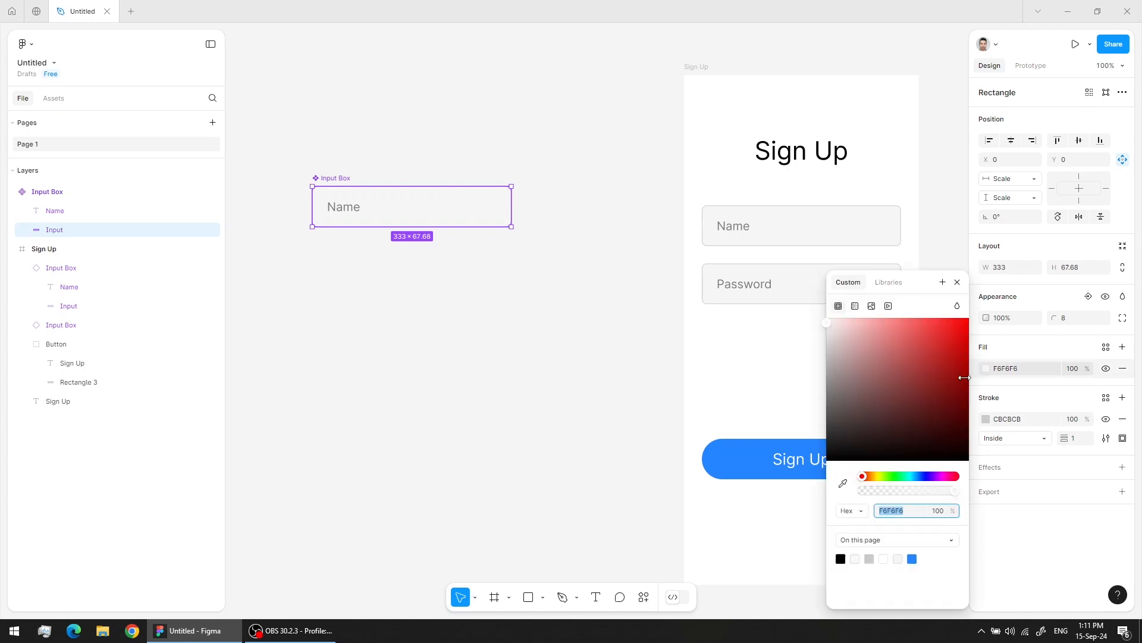
{"action": "left_click_drag", "start_coordinate": [909, 342], "coordinate": [934, 337]}
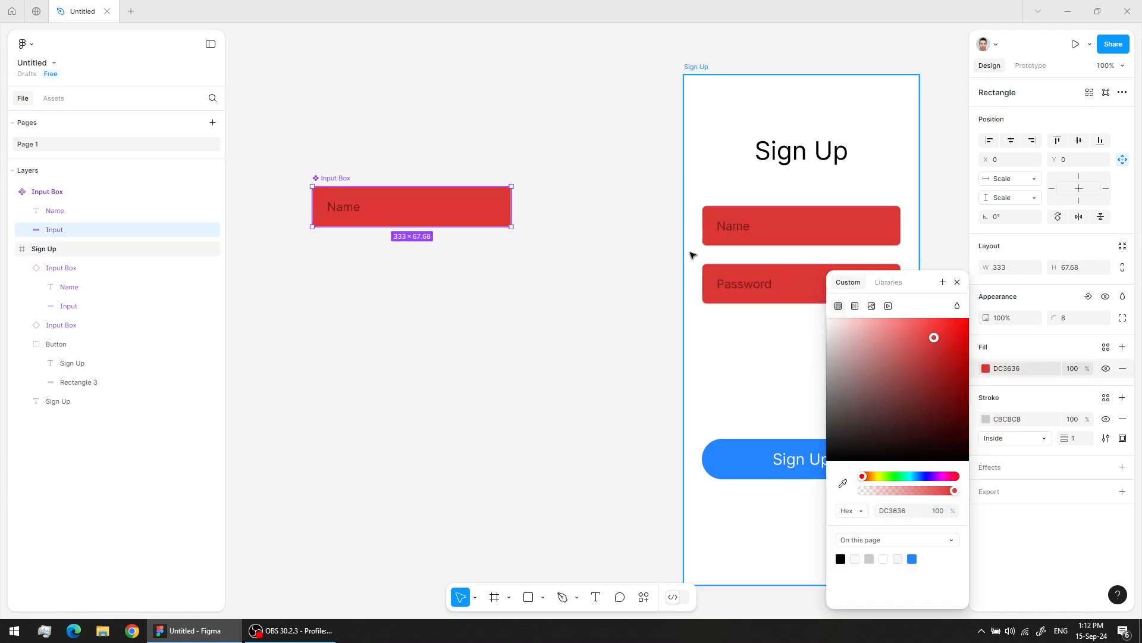
{"action": "key", "text": "ctrl+z"}
{"action": "left_click", "coordinate": [586, 264]}
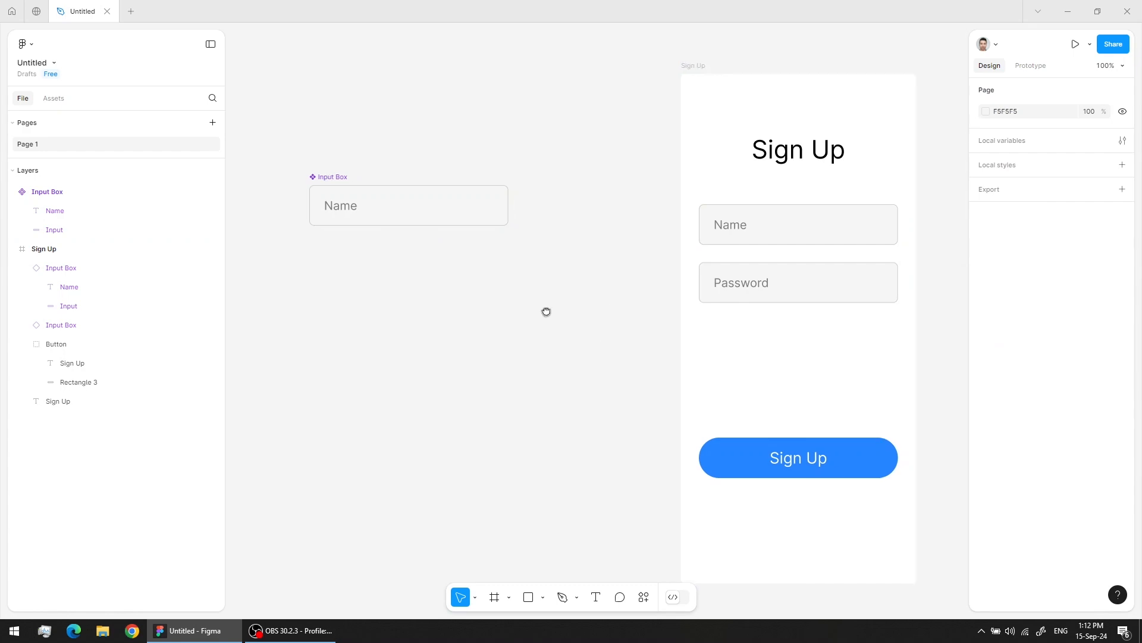
Step: Try adding a third input box by duplicating the Password instance below itself and delete the copy
{"action": "left_click_drag", "start_coordinate": [546, 311], "coordinate": [489, 295]}
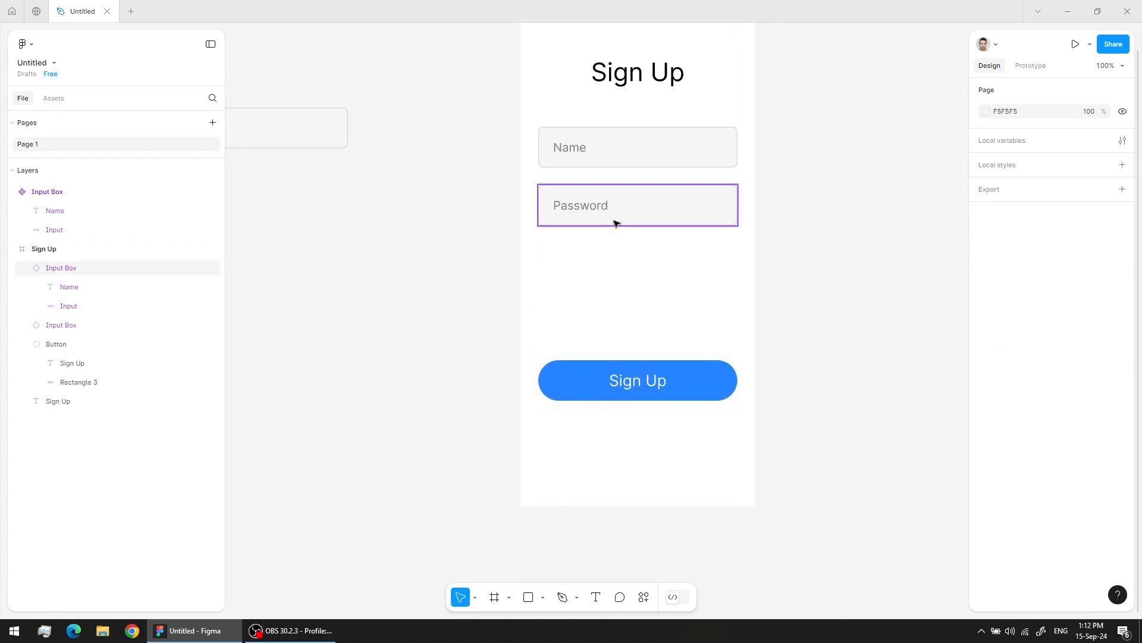
{"action": "left_click_drag", "start_coordinate": [565, 241], "coordinate": [712, 273]}
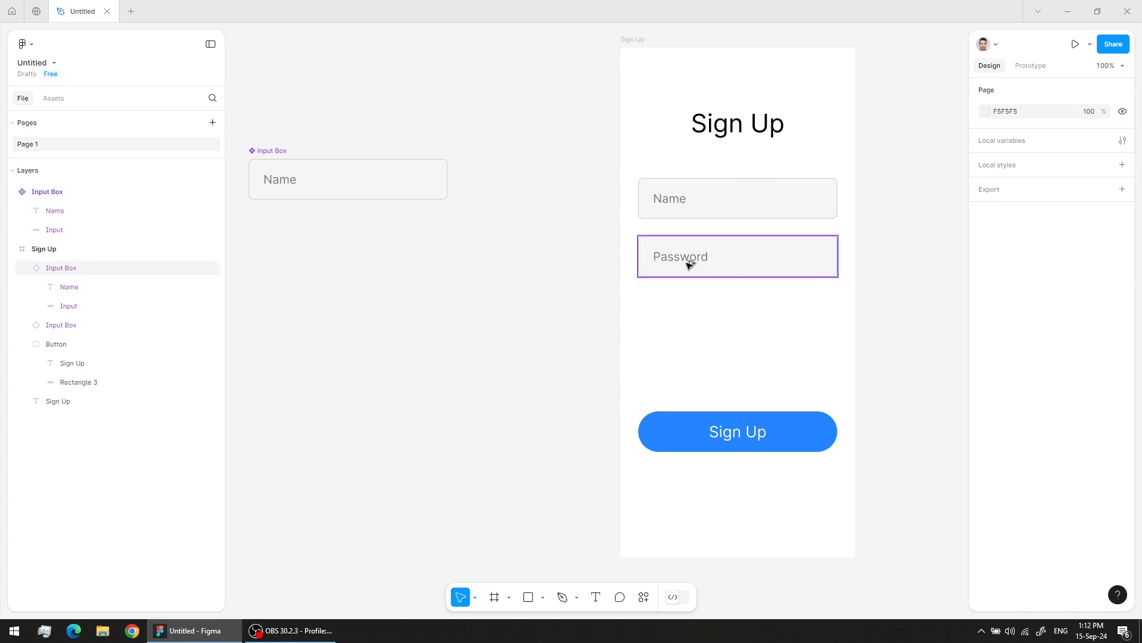
{"action": "left_click_drag", "start_coordinate": [689, 264], "coordinate": [689, 323]}
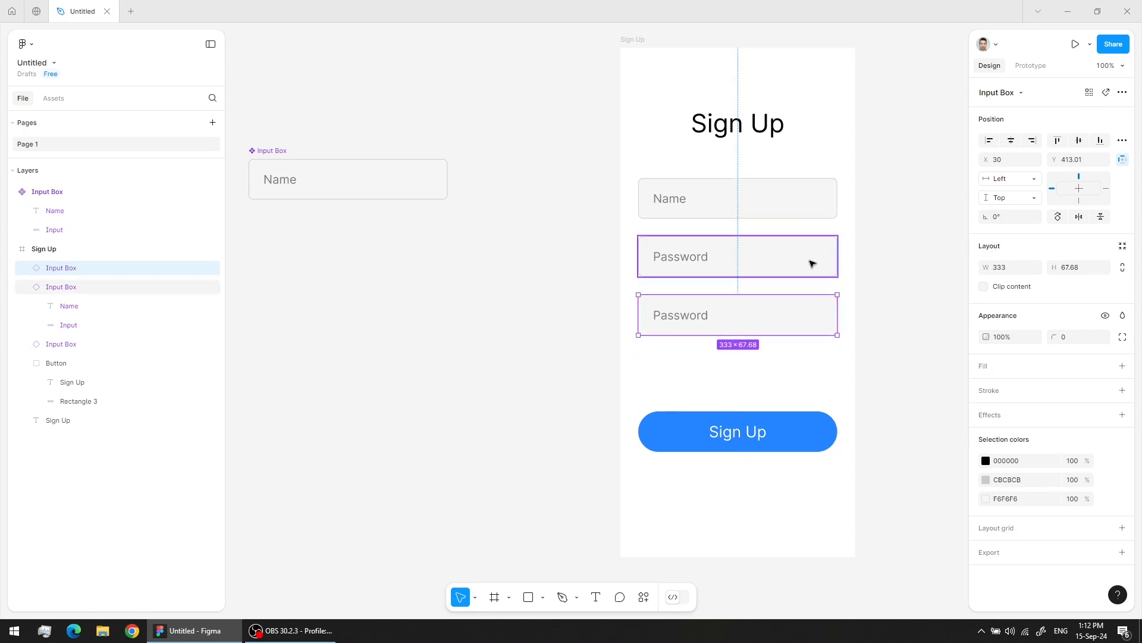
{"action": "left_click", "coordinate": [890, 294]}
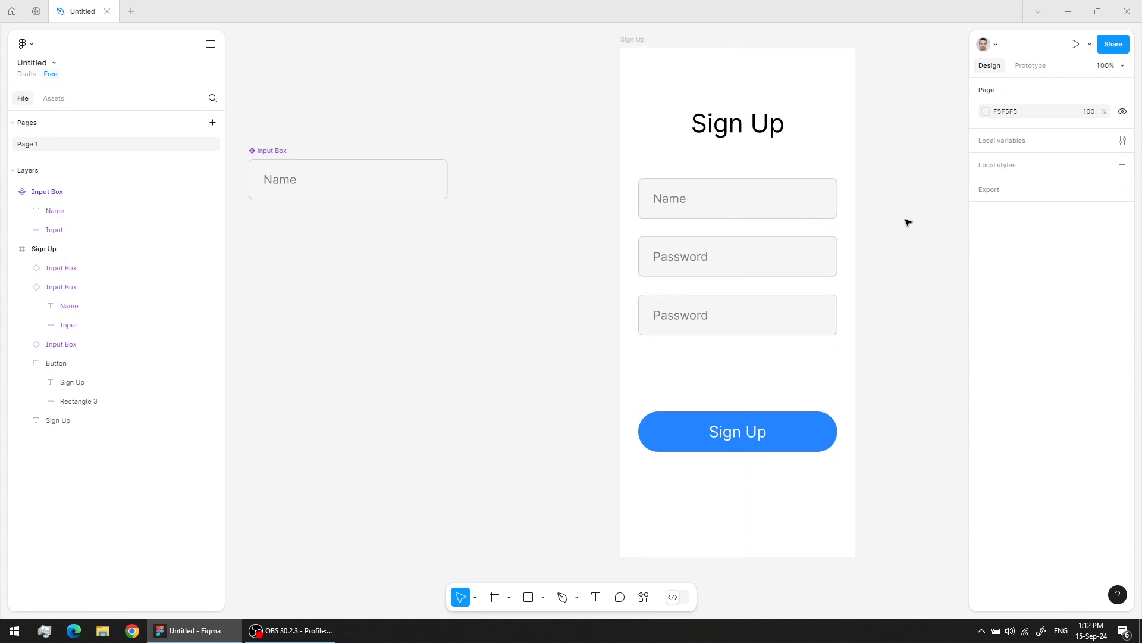
{"action": "left_click", "coordinate": [700, 316]}
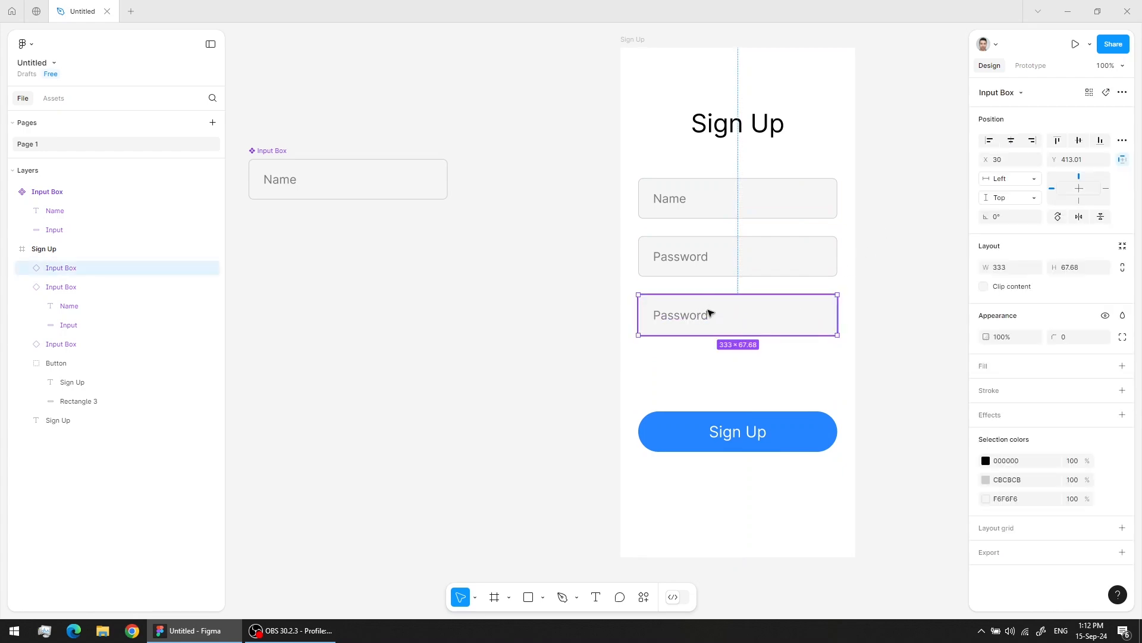
{"action": "left_click", "coordinate": [910, 204]}
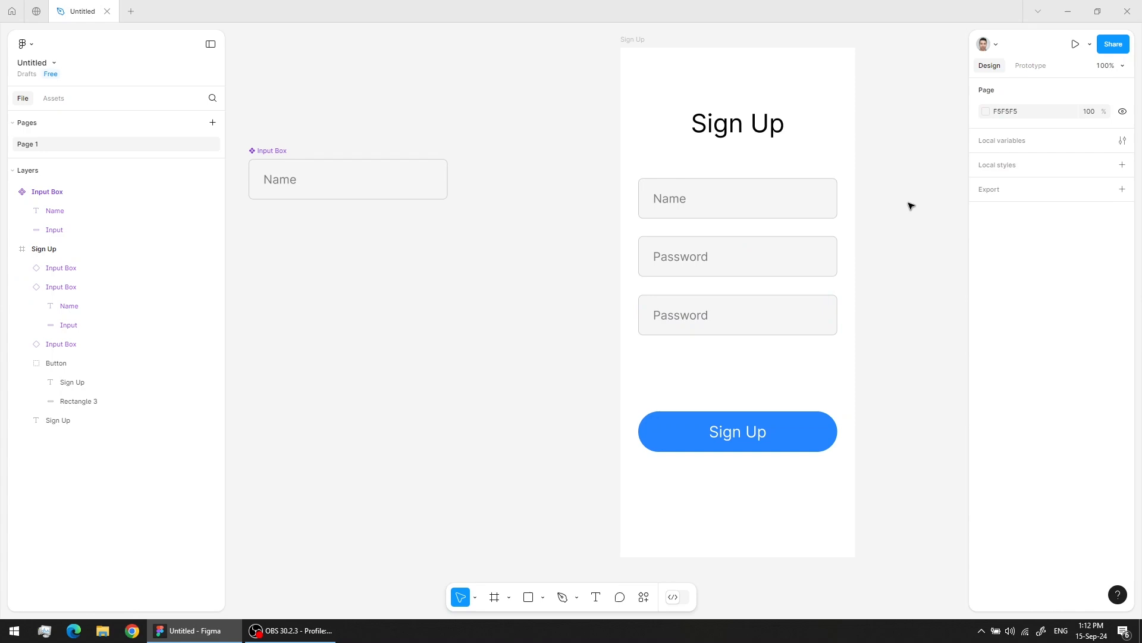
{"action": "double_click", "coordinate": [679, 317]}
{"action": "left_click", "coordinate": [911, 314]}
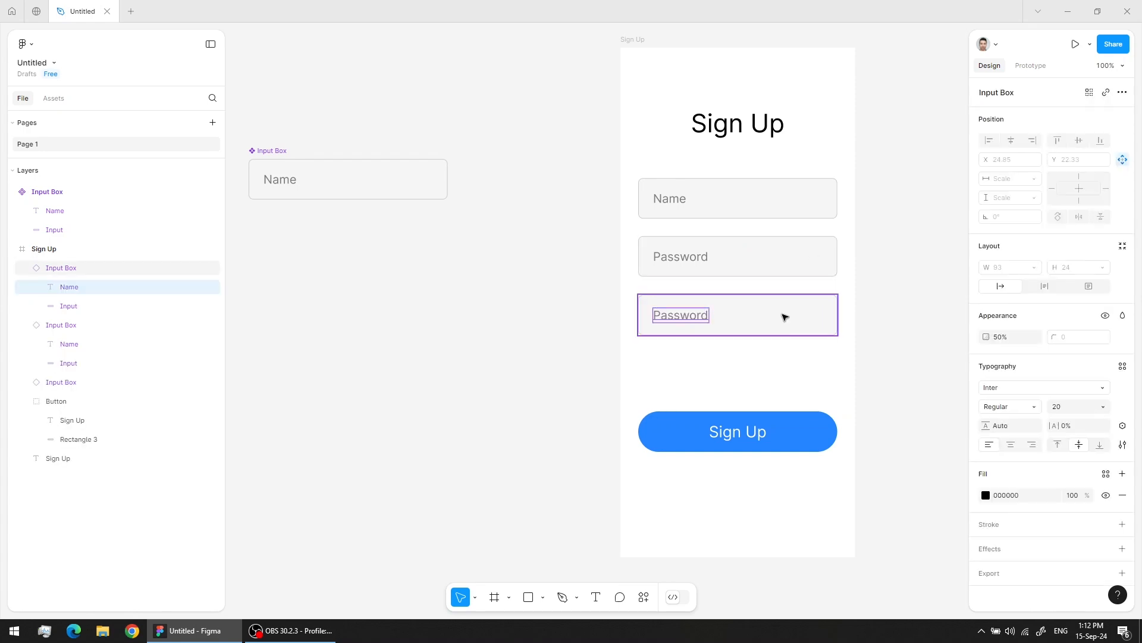
{"action": "left_click", "coordinate": [884, 286]}
{"action": "left_click", "coordinate": [793, 318]}
{"action": "key", "text": "Delete"}
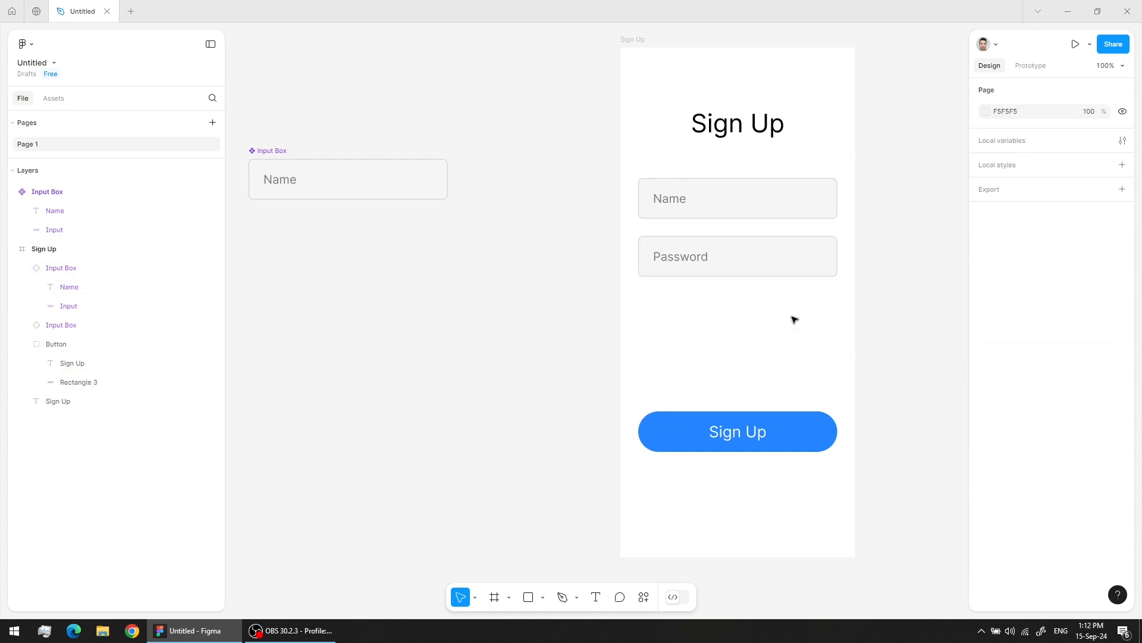
Step: Wrap the Name and Password input boxes in a vertical auto layout frame and duplicate the Password box inside it
{"action": "left_click", "coordinate": [748, 191]}
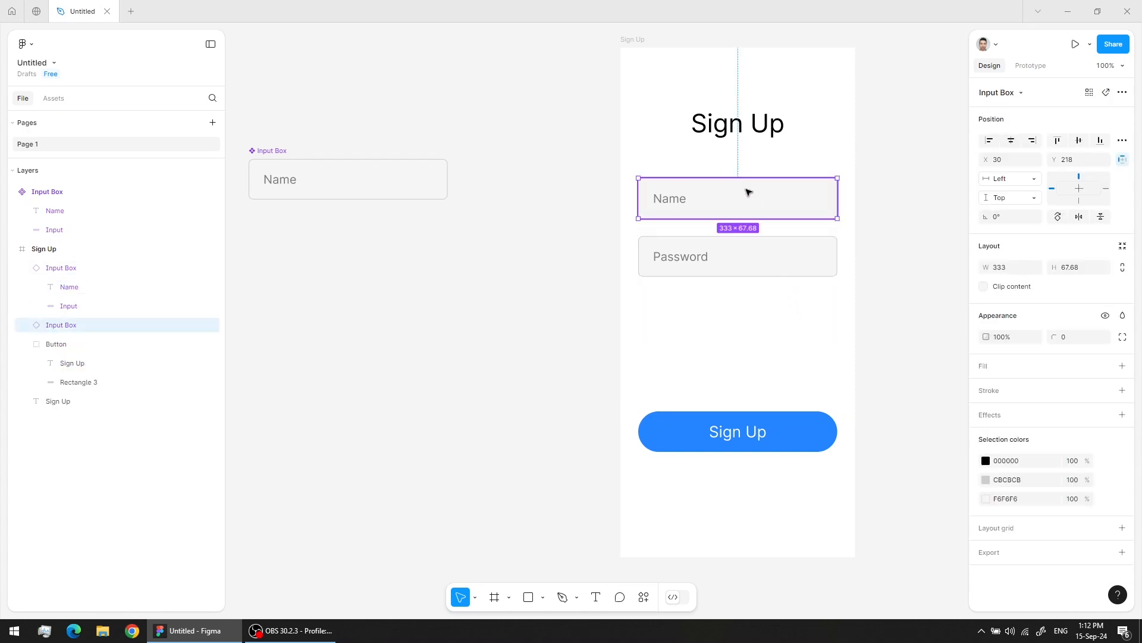
{"action": "left_click", "coordinate": [794, 262], "text": "shift"}
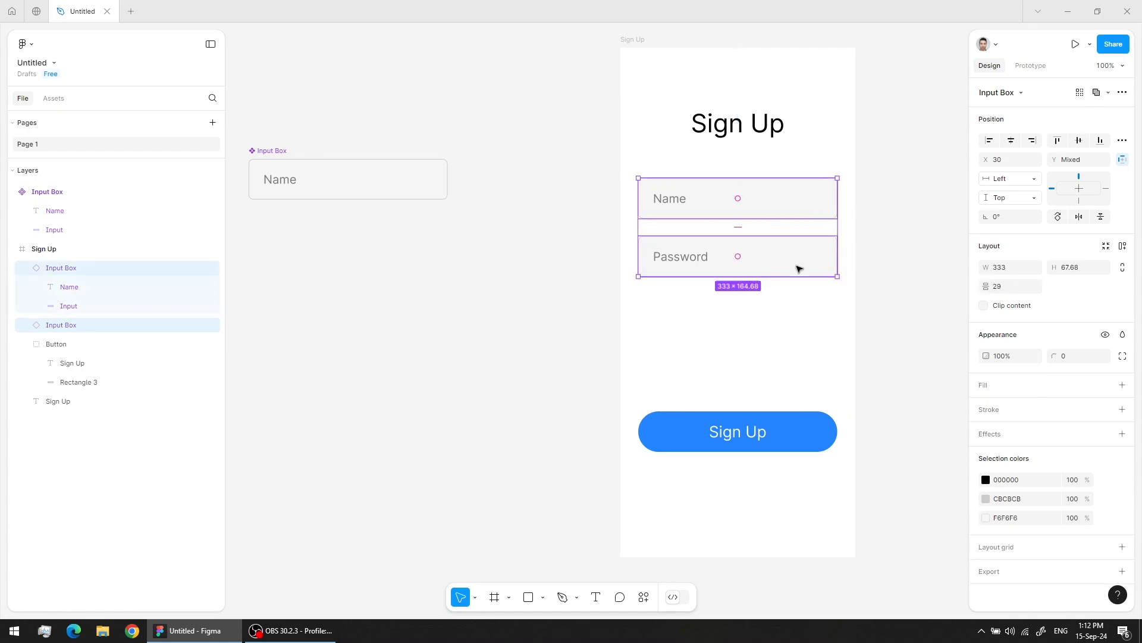
{"action": "left_click", "coordinate": [1123, 249]}
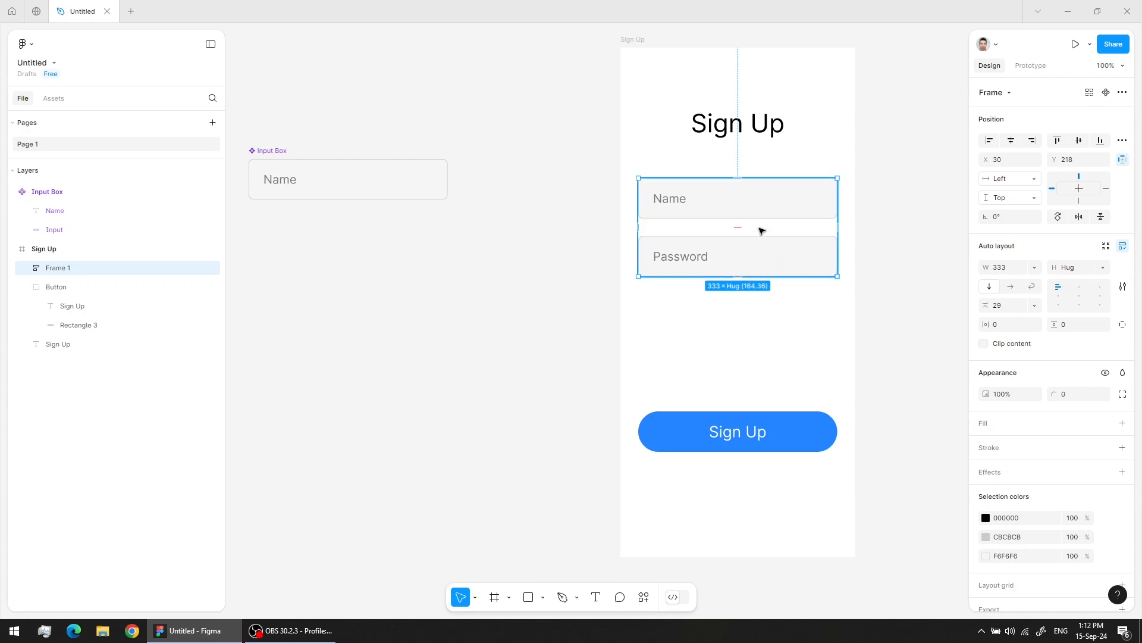
{"action": "double_click", "coordinate": [693, 257]}
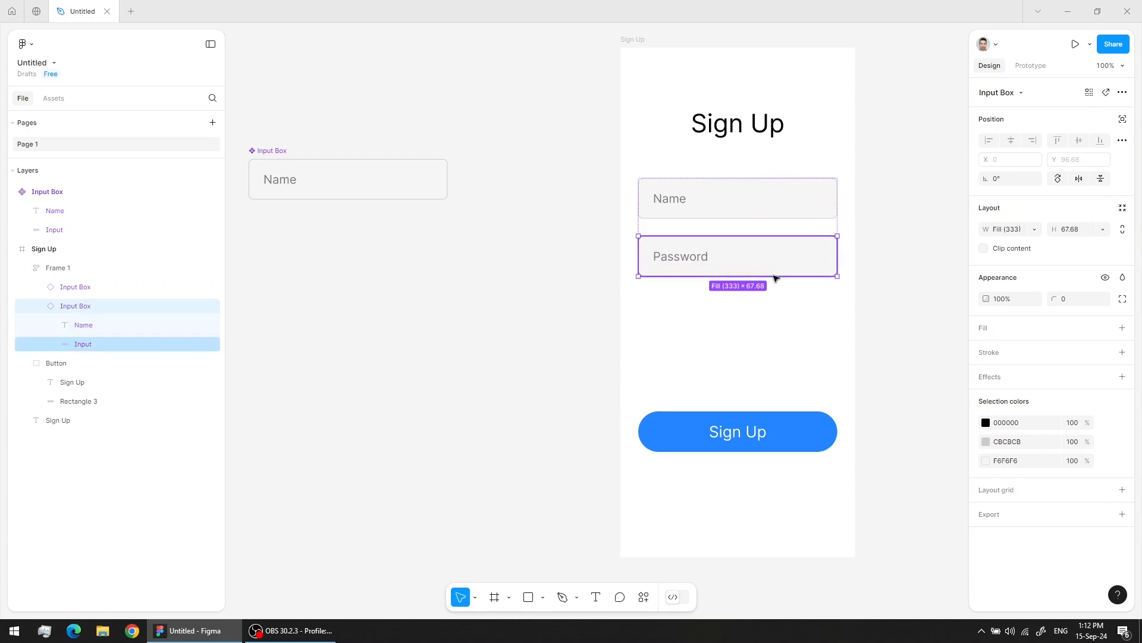
{"action": "key", "text": "ctrl+d"}
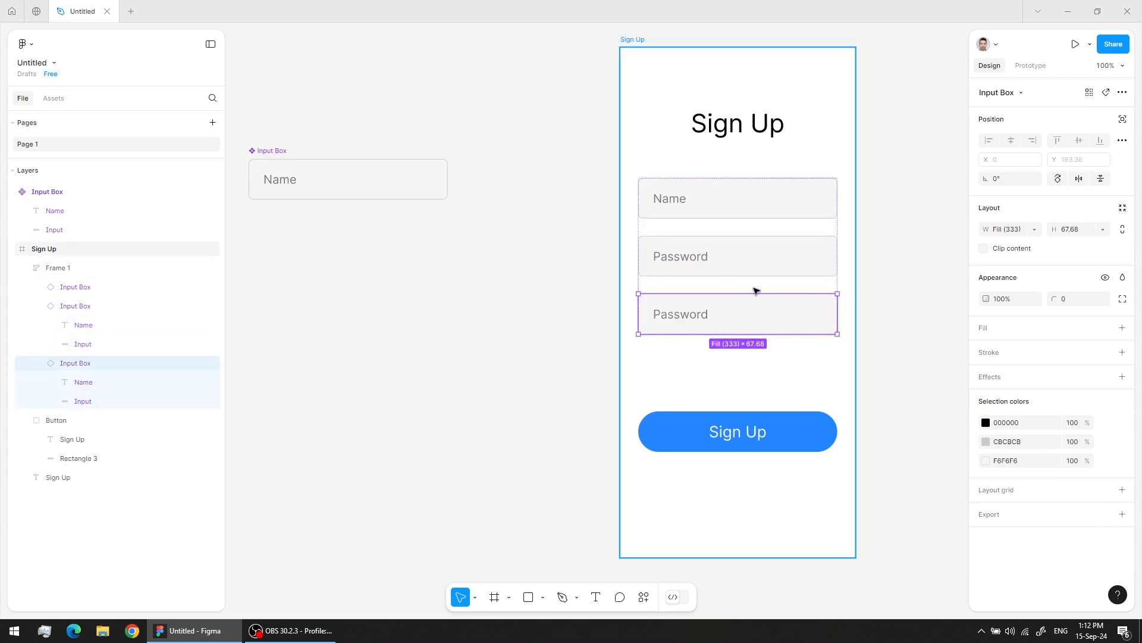
Step: Try adding a fourth input box by duplicating the last Password box in the auto layout frame and delete the copy
{"action": "key", "text": "ctrl+d"}
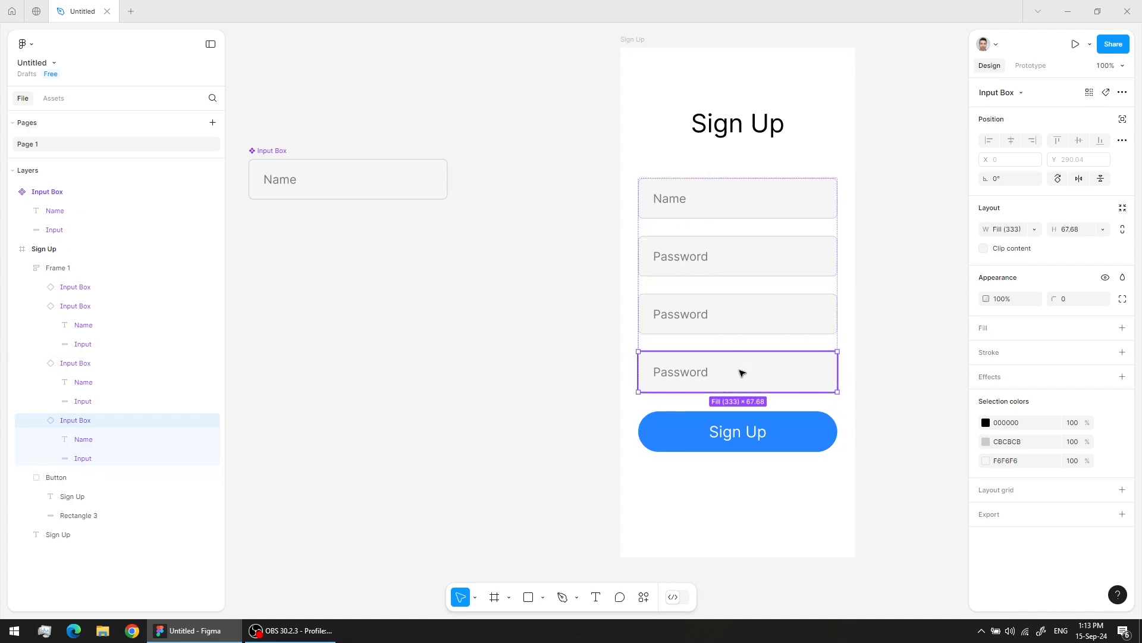
{"action": "key", "text": "Delete"}
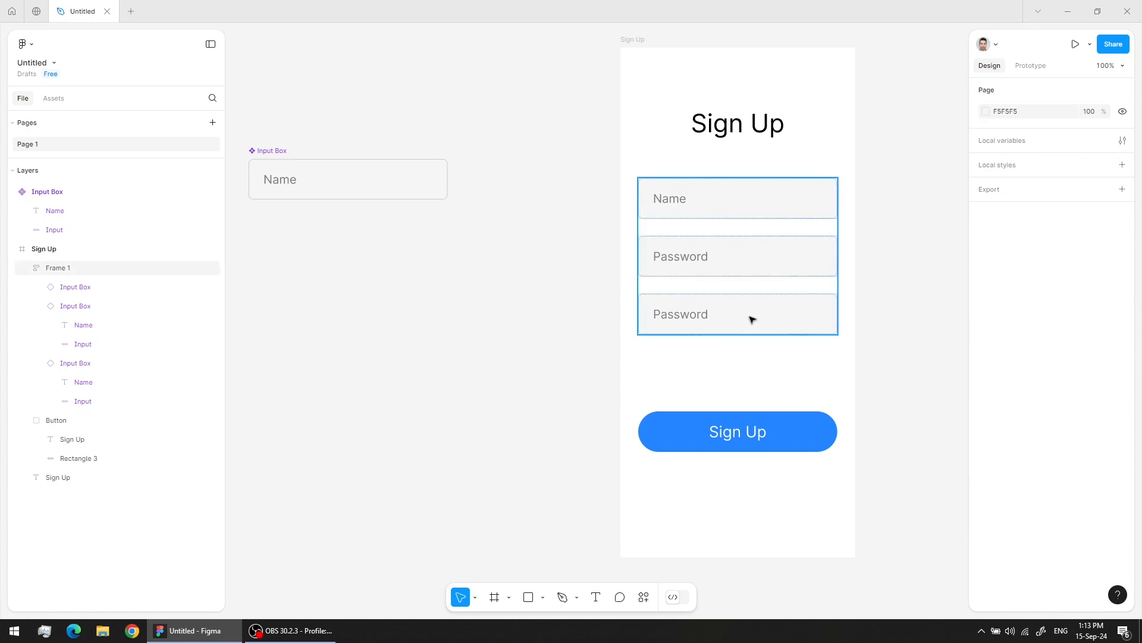
Step: Align the auto layout frame's items to top center and set the vertical gap between them to 26
{"action": "left_click", "coordinate": [755, 305]}
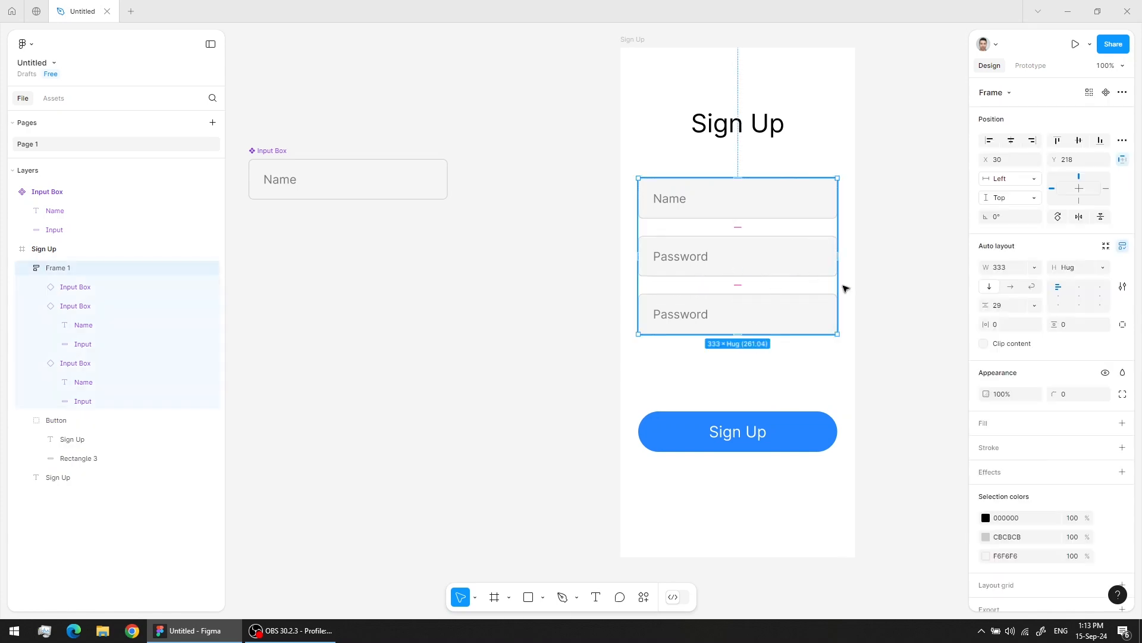
{"action": "left_click", "coordinate": [1080, 288]}
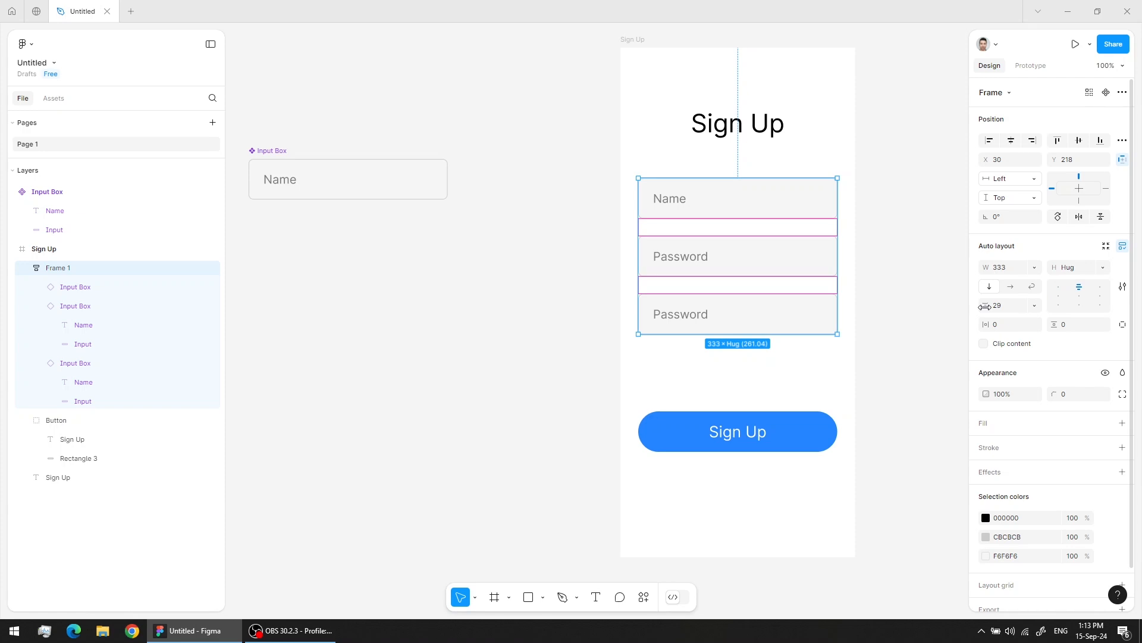
{"action": "mouse_move", "coordinate": [985, 306]}
{"action": "left_mouse_down"}
{"action": "mouse_move", "coordinate": [1025, 309]}
{"action": "mouse_move", "coordinate": [981, 316]}
{"action": "left_mouse_up"}
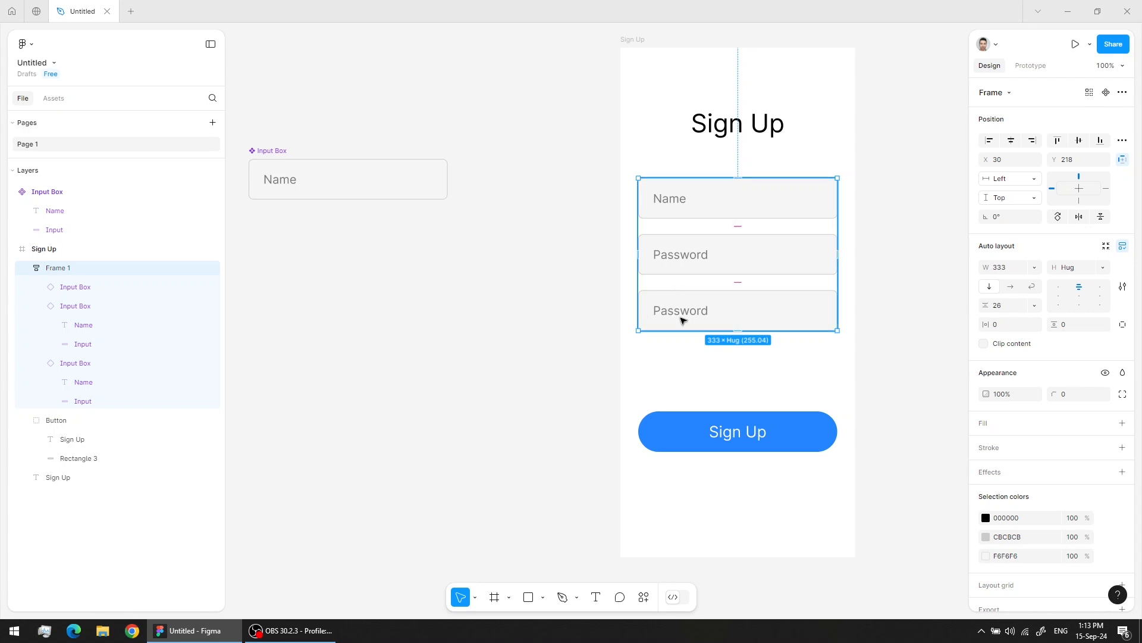
Step: Change the third input box's placeholder text to "Confirm Password"
{"action": "double_click", "coordinate": [689, 309]}
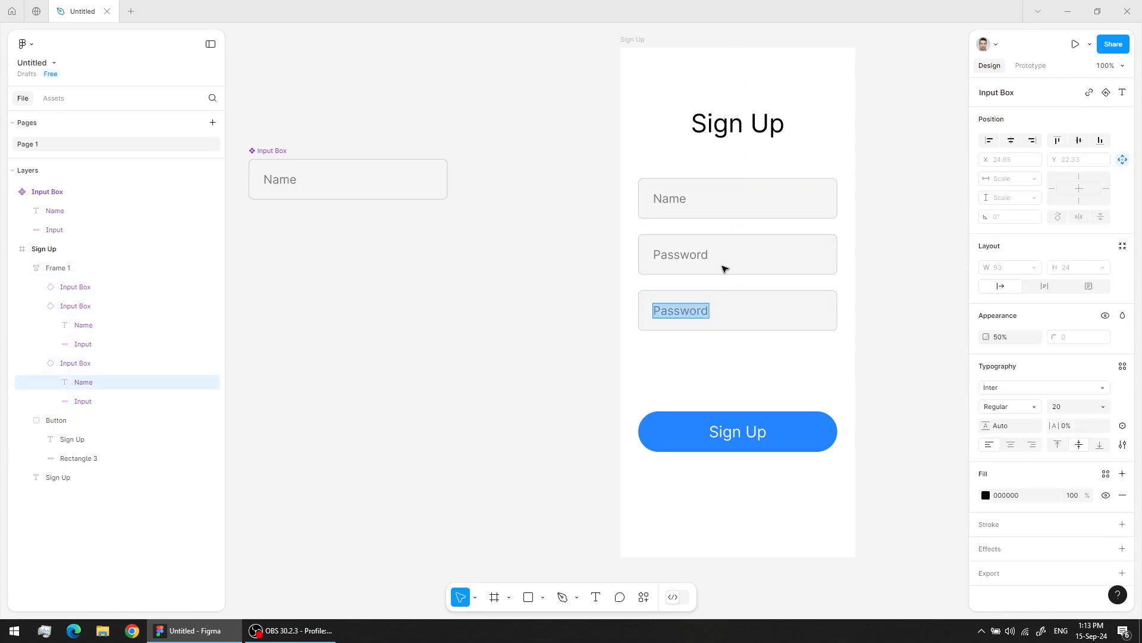
{"action": "key", "text": "Left"}
{"action": "type", "text": "Confirm"}
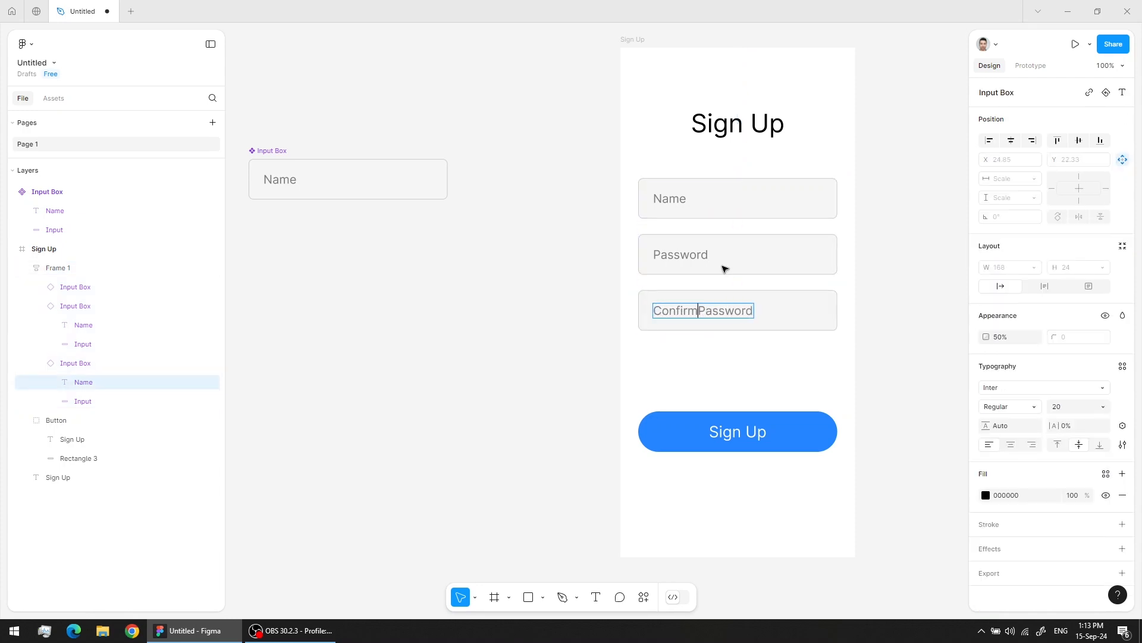
{"action": "key", "text": "Escape"}
{"action": "left_click", "coordinate": [486, 409]}
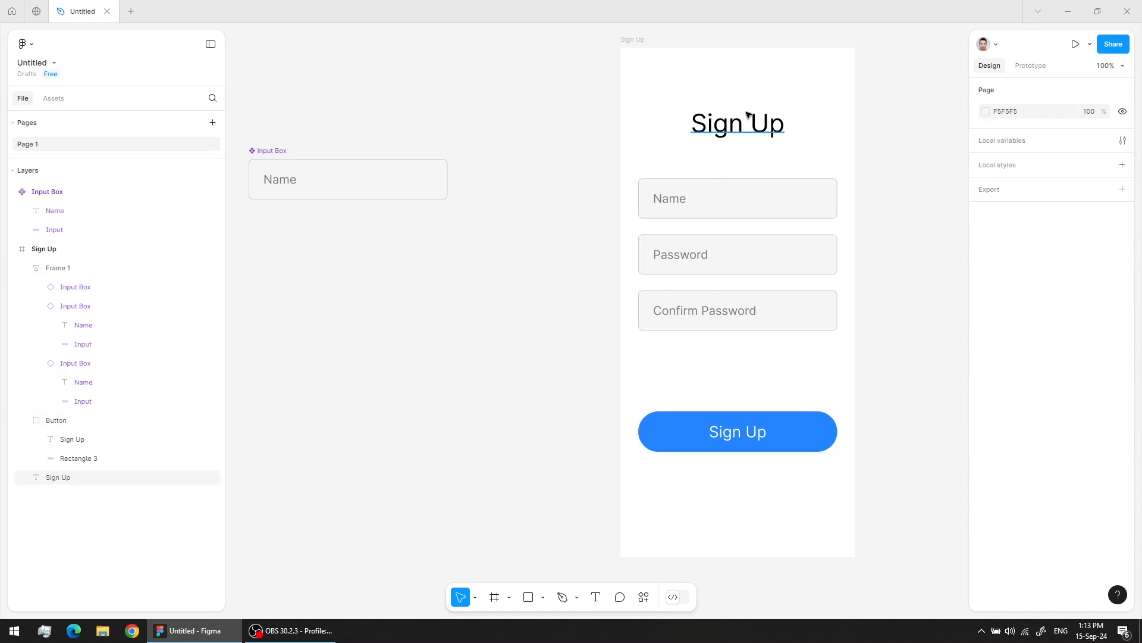
Step: Add the text "Already have an account?" below the blue Sign Up button
{"action": "key", "text": "t"}
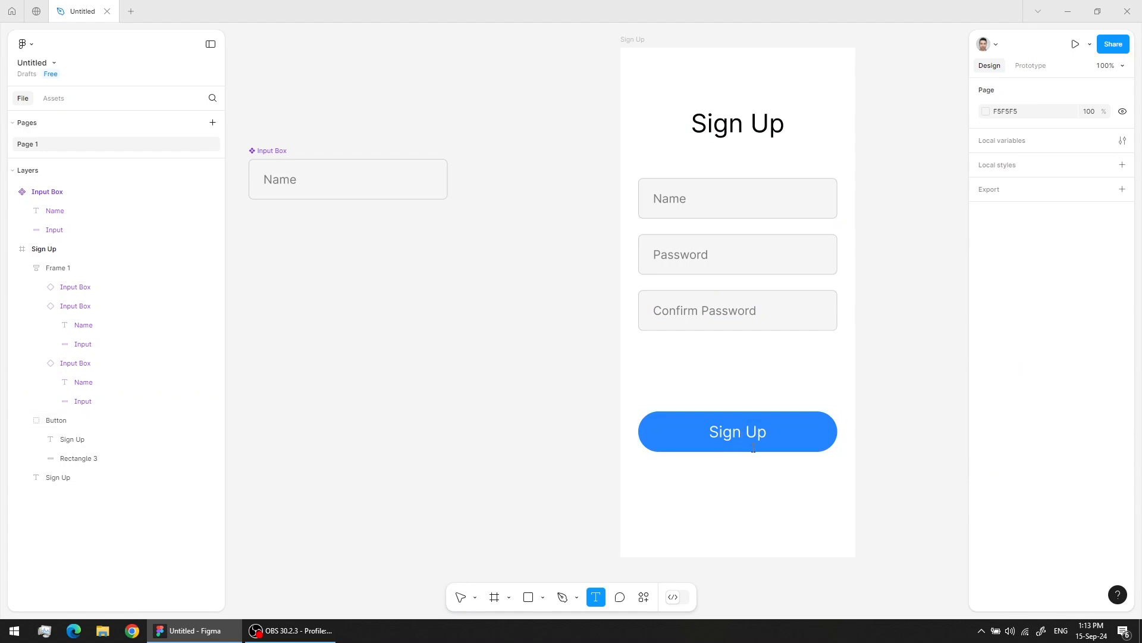
{"action": "left_click", "coordinate": [723, 492]}
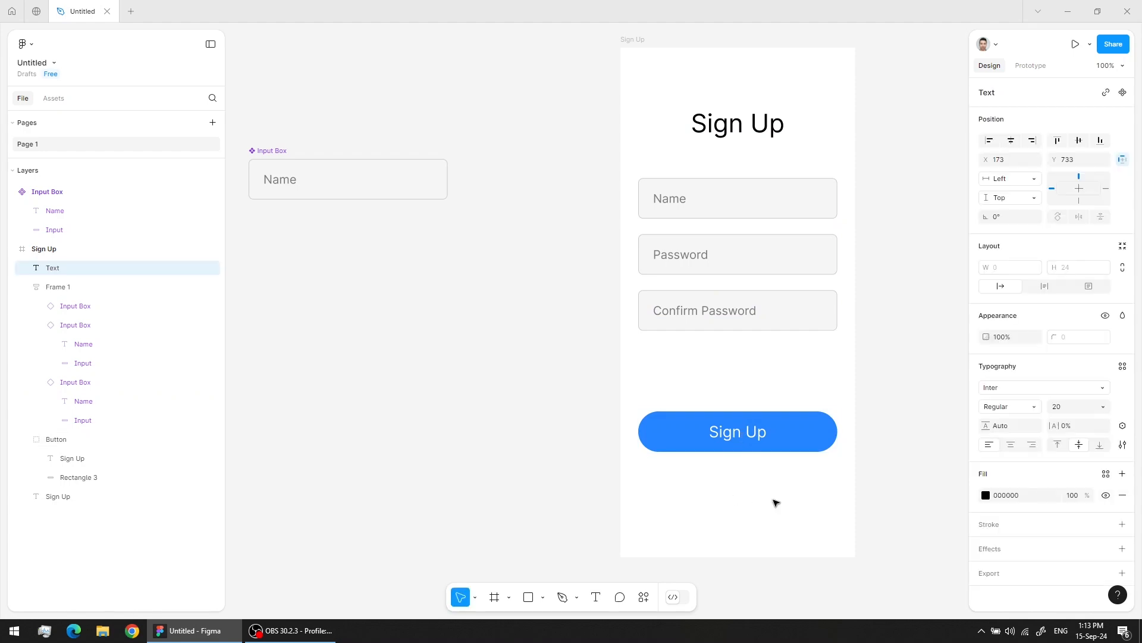
{"action": "type", "text": "Already "}
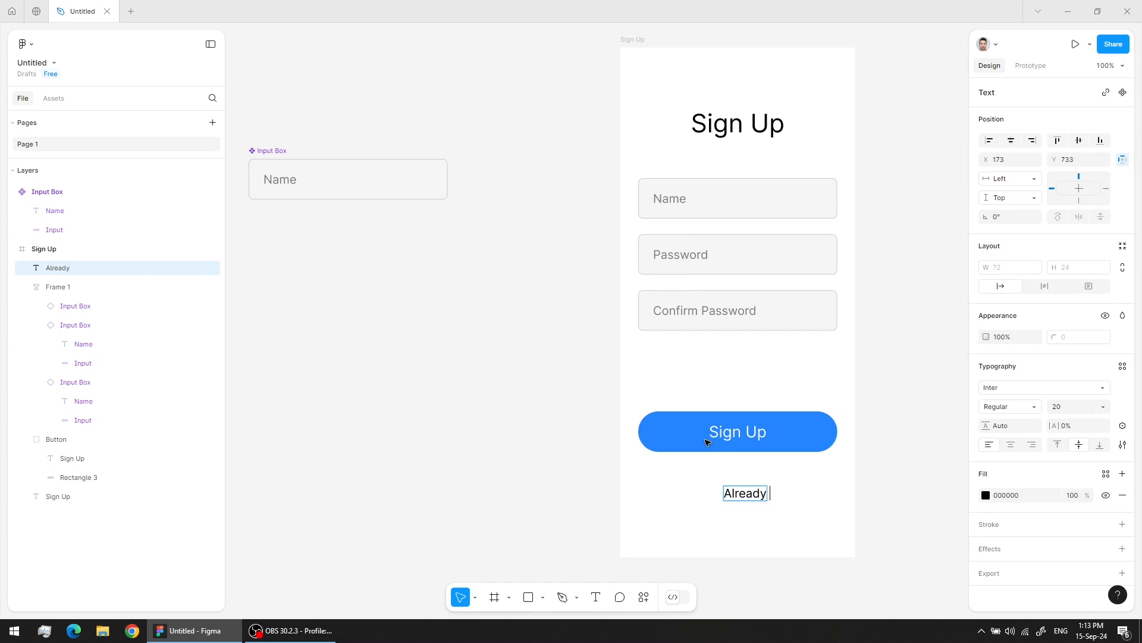
{"action": "type", "text": "have an accoun"}
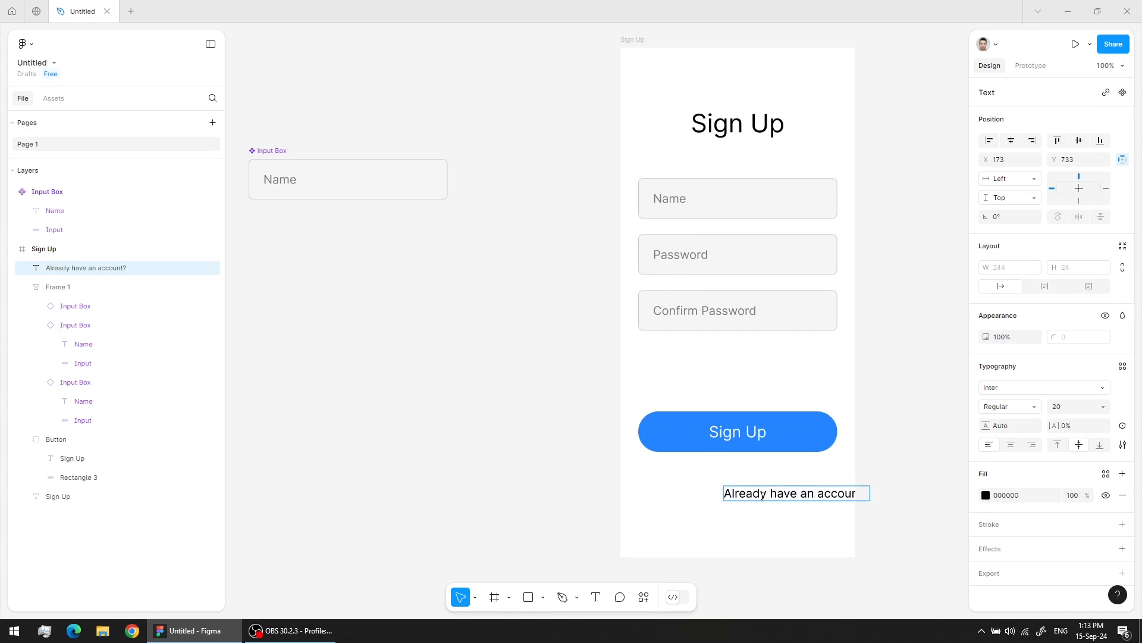
{"action": "type", "text": "t?"}
{"action": "key", "text": "Escape"}
Step: Duplicate the "Already have an account?" text directly below itself and change the copy to "Register"
{"action": "left_click_drag", "start_coordinate": [818, 497], "coordinate": [768, 538]}
{"action": "double_click", "coordinate": [769, 526]}
{"action": "type", "text": "Register"}
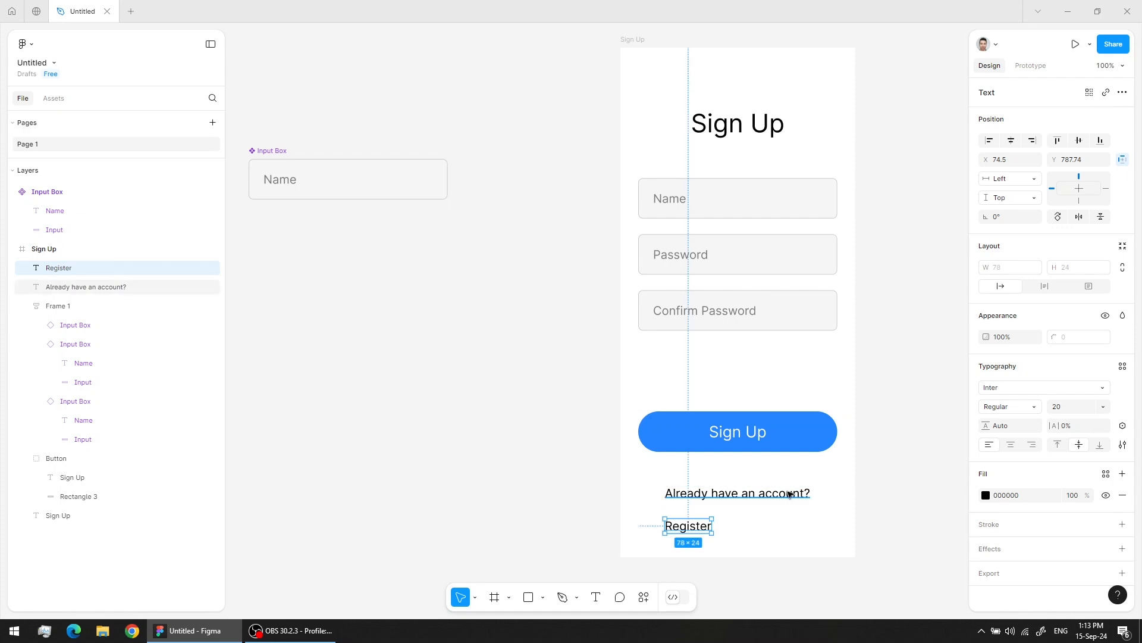
Step: Center-align the "Already have an account?" and "Register" texts and center both horizontally in the Sign Up frame
{"action": "left_click", "coordinate": [786, 495]}
{"action": "left_click", "coordinate": [678, 526], "text": "shift"}
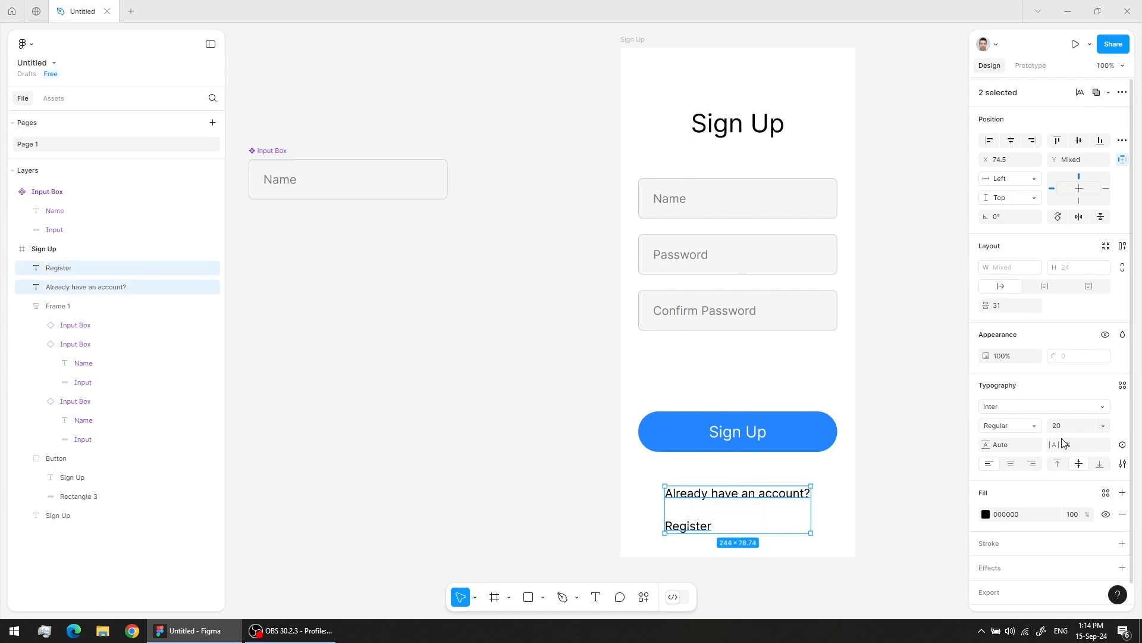
{"action": "left_click", "coordinate": [1011, 466]}
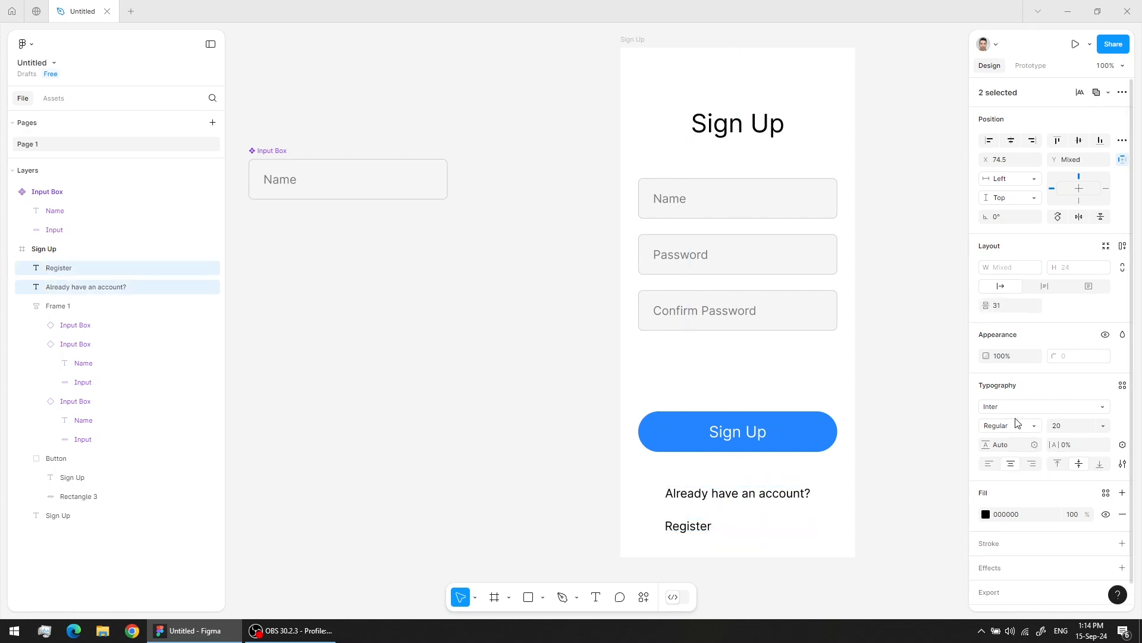
{"action": "left_click", "coordinate": [1011, 140]}
{"action": "left_click", "coordinate": [874, 491]}
{"action": "left_click", "coordinate": [762, 497]}
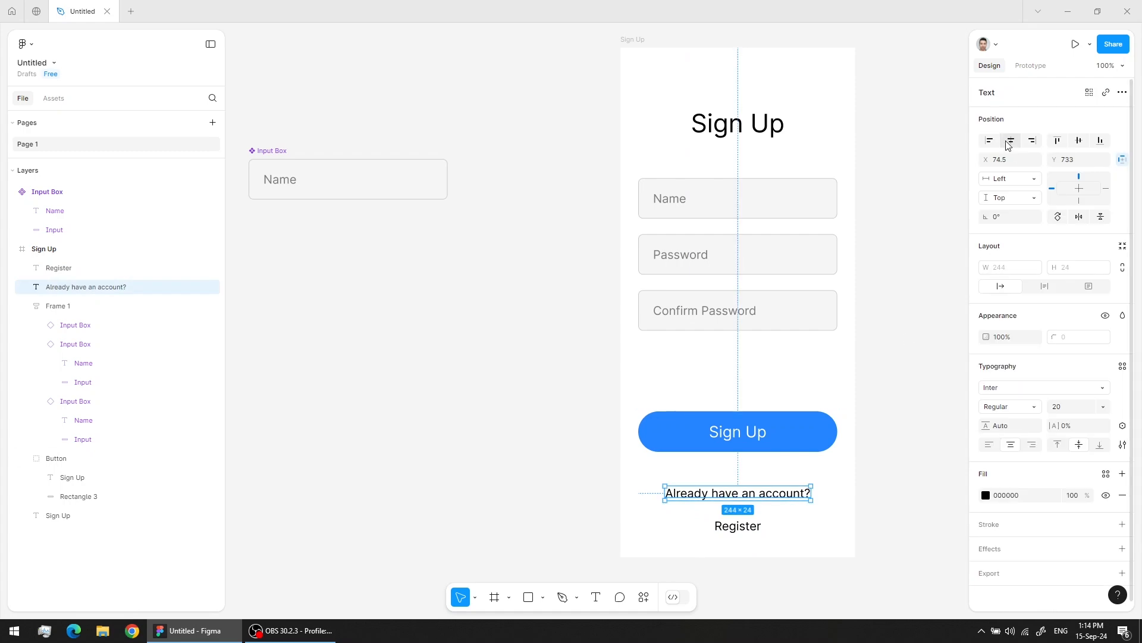
{"action": "left_click", "coordinate": [752, 538]}
Step: Color the "Register" text with the button's blue 2584FF by sampling it with the eyedropper
{"action": "left_click", "coordinate": [755, 527]}
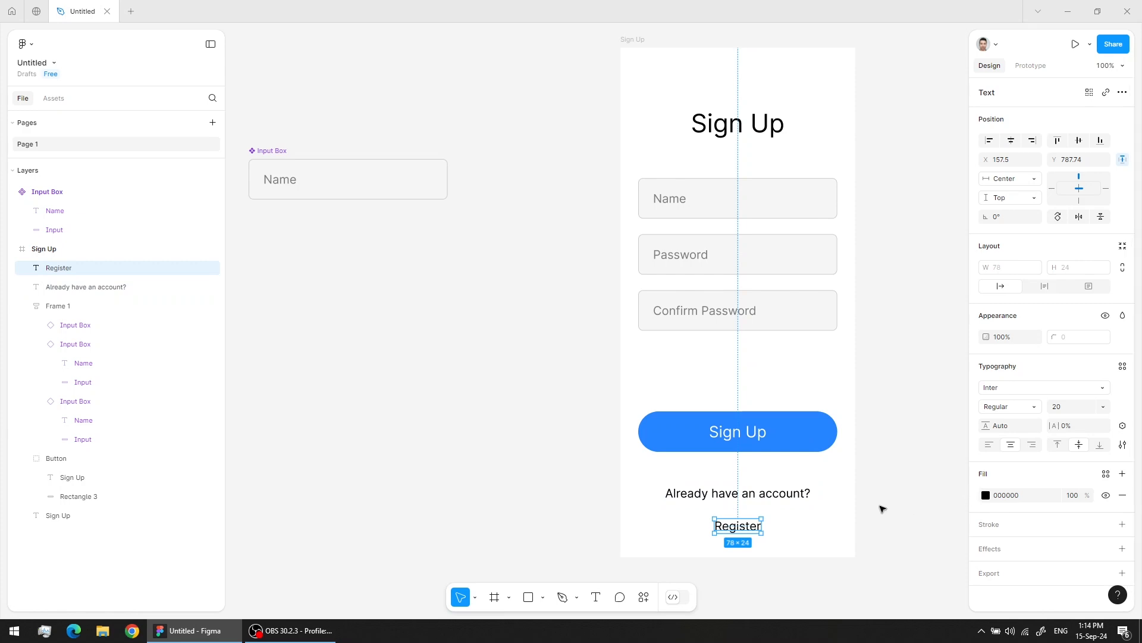
{"action": "key", "text": "i"}
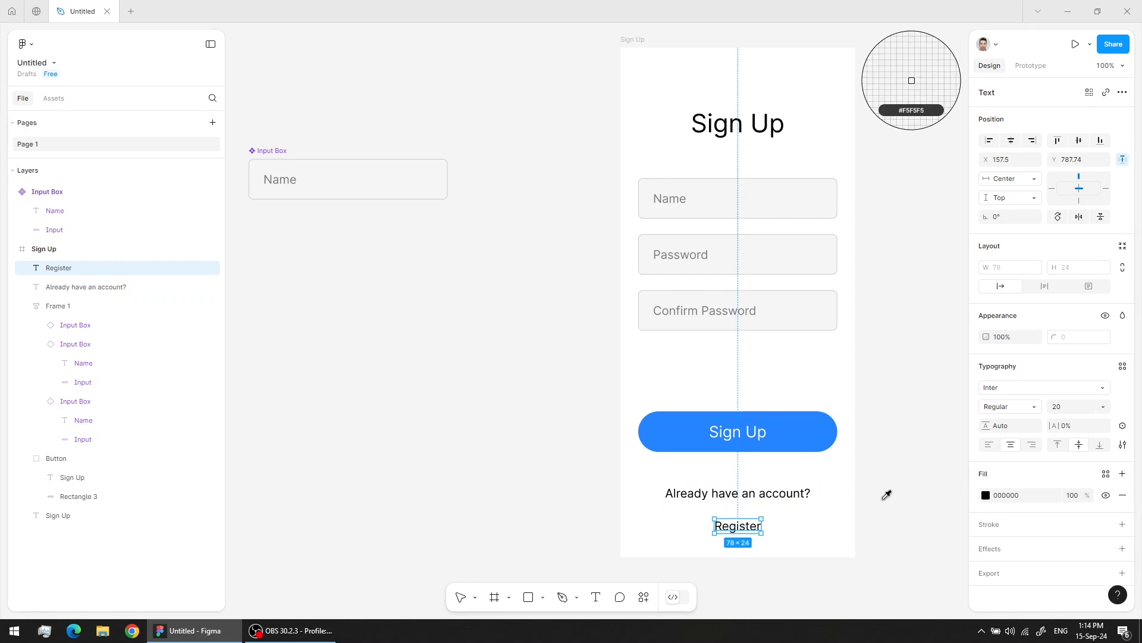
{"action": "left_click", "coordinate": [816, 430]}
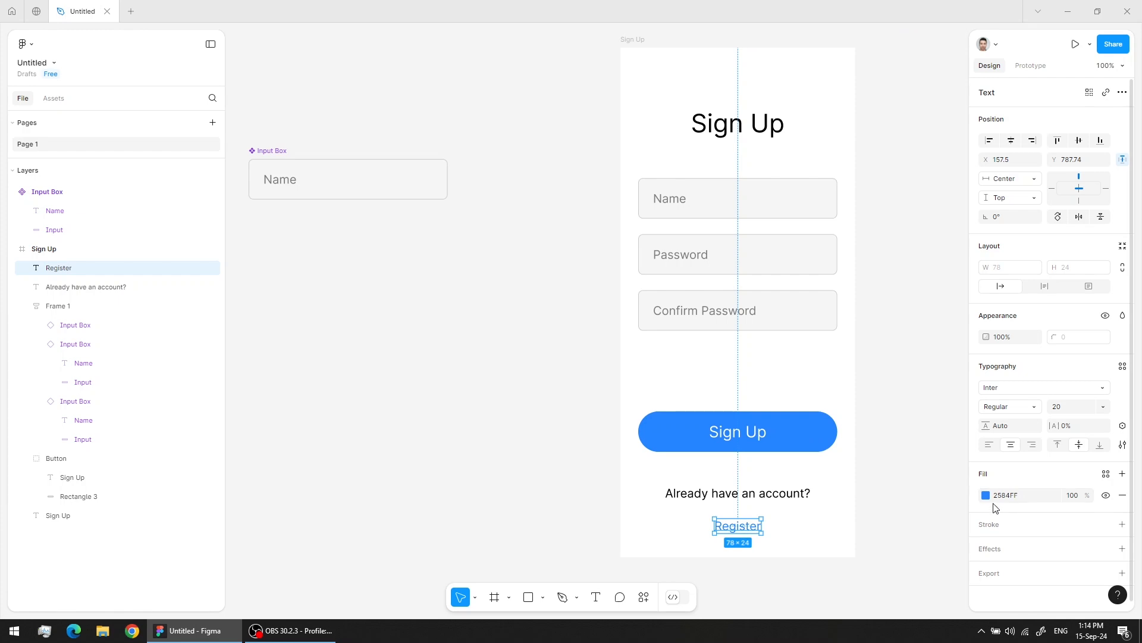
{"action": "left_click", "coordinate": [986, 495]}
{"action": "left_click", "coordinate": [843, 483]}
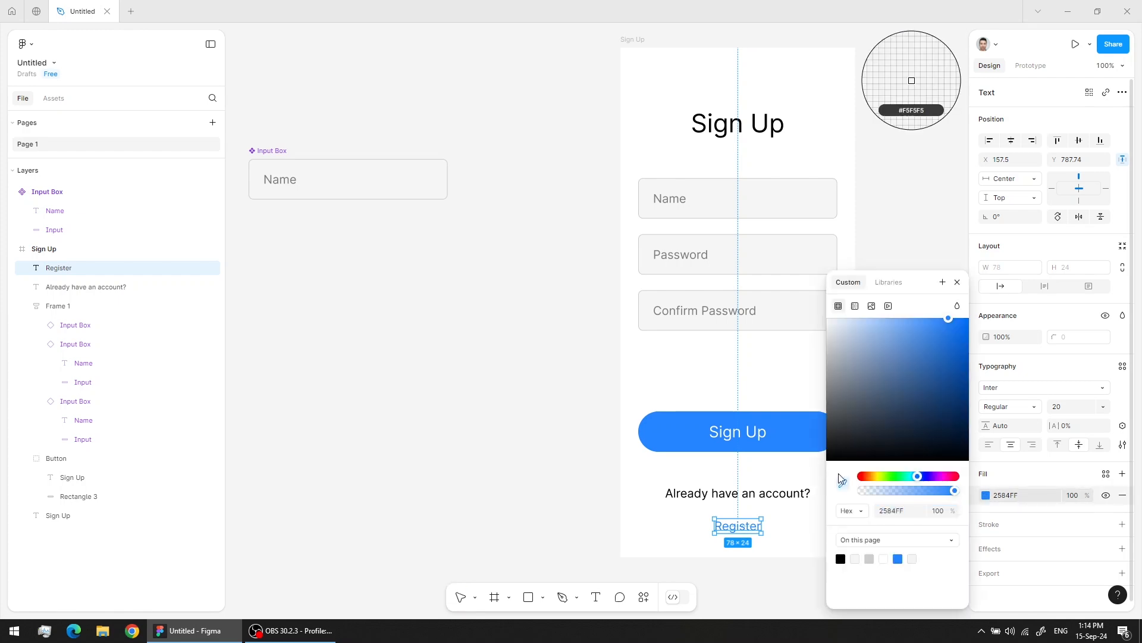
{"action": "left_click", "coordinate": [811, 426]}
{"action": "left_click", "coordinate": [565, 456]}
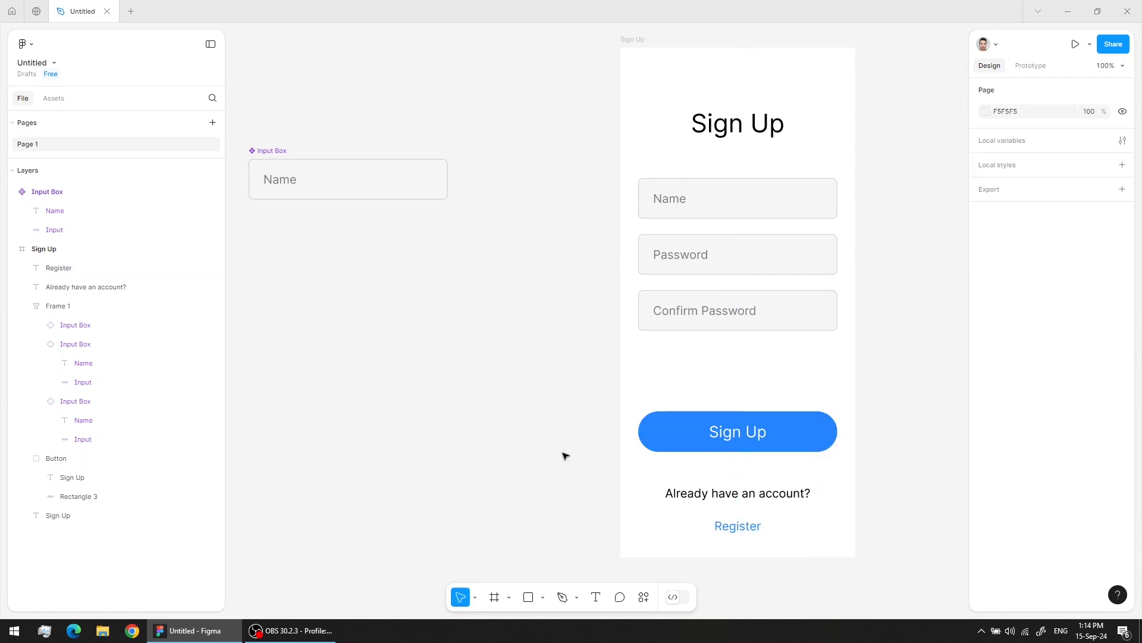
Step: Change the fill of the "Already have an account?" text to the grey 7E7E7E
{"action": "left_click", "coordinate": [742, 531]}
{"action": "left_click", "coordinate": [794, 494]}
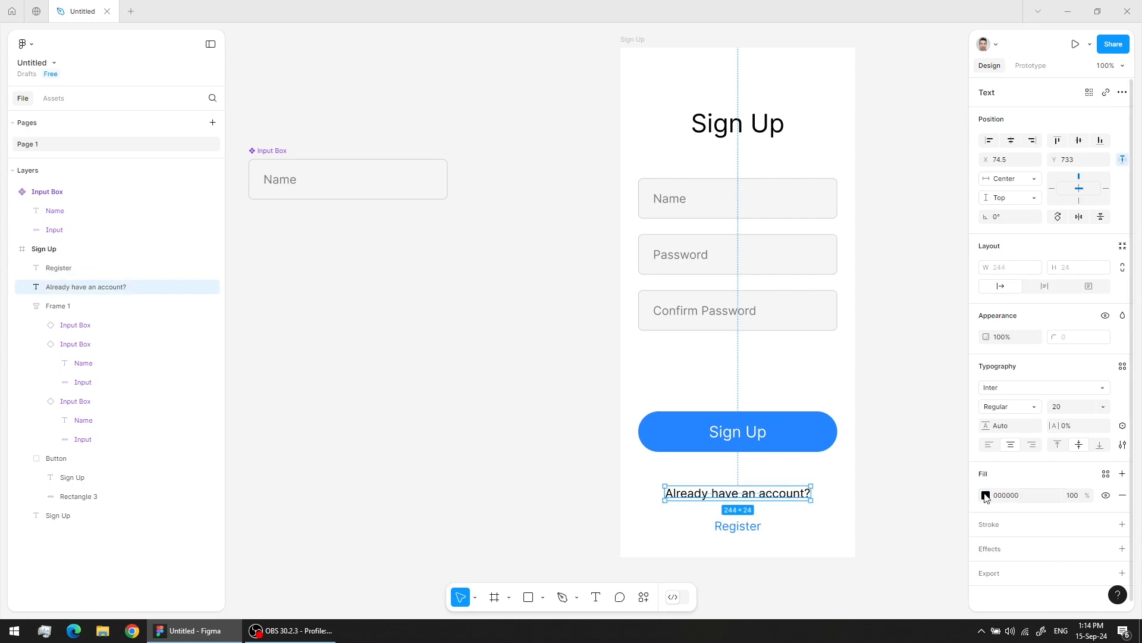
{"action": "left_click", "coordinate": [986, 495]}
{"action": "left_click_drag", "start_coordinate": [857, 428], "coordinate": [796, 396]}
{"action": "left_click", "coordinate": [474, 492]}
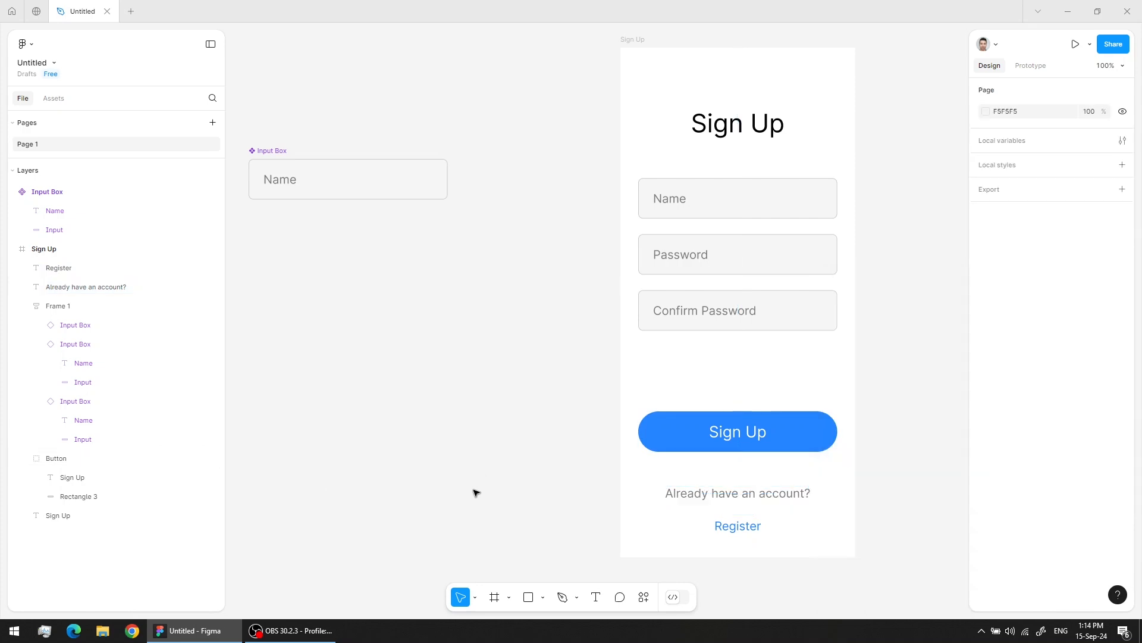
Step: Set the font size of the "Already have an account?" text to 18
{"action": "left_click", "coordinate": [702, 493]}
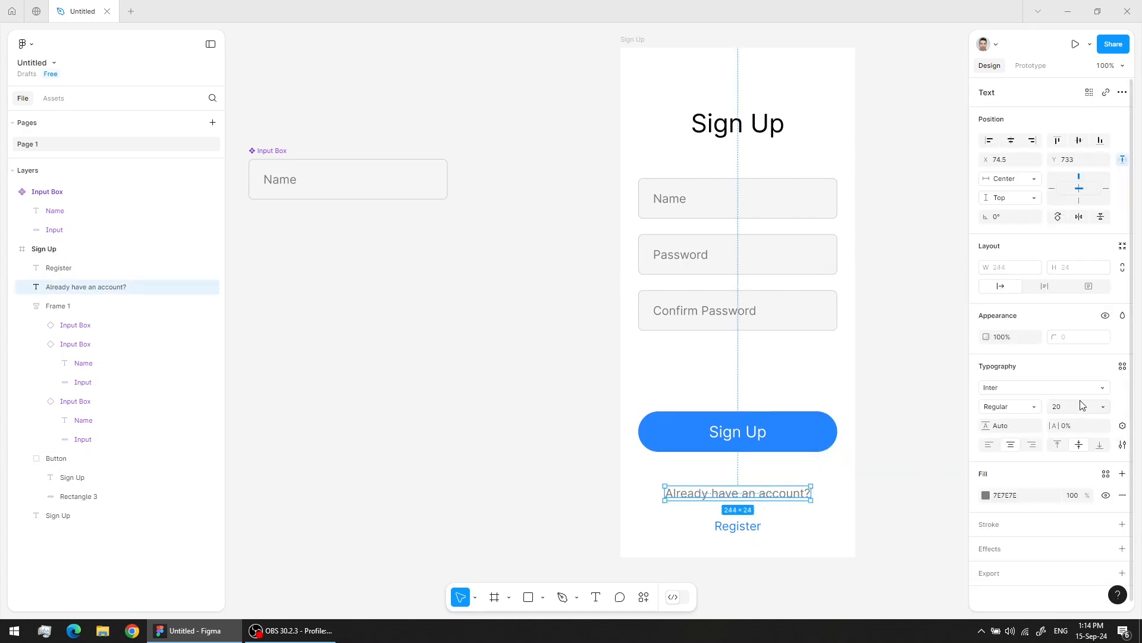
{"action": "left_click", "coordinate": [1066, 408]}
{"action": "type", "text": "18"}
{"action": "key", "text": "Return"}
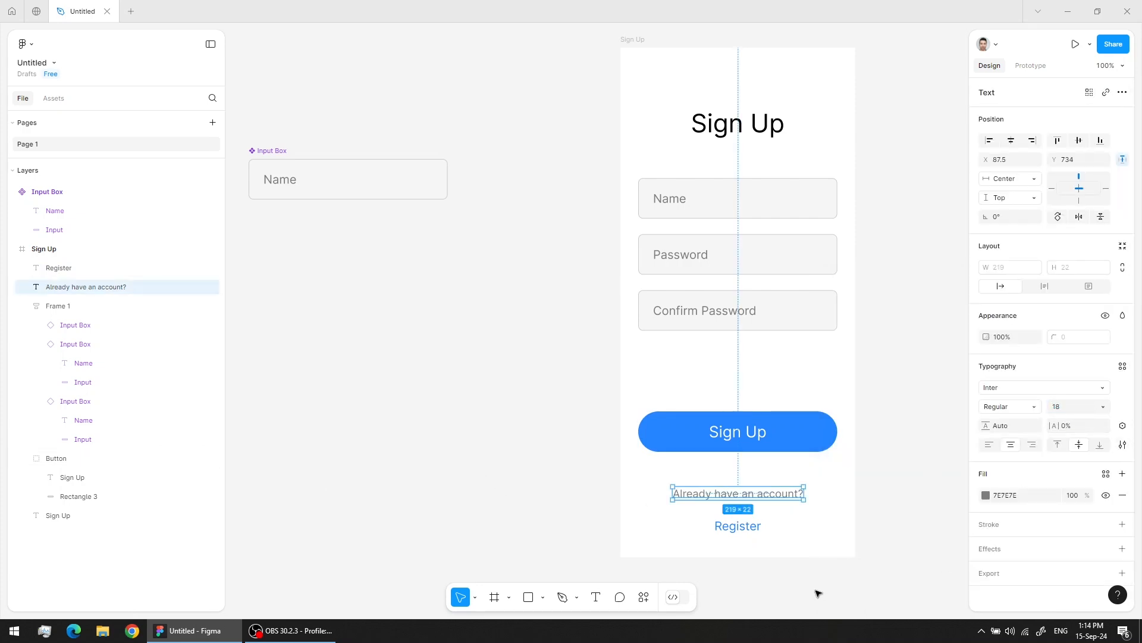
Step: Set the "Register" text to Medium weight and move it slightly up, closer to the text above
{"action": "left_click", "coordinate": [742, 527]}
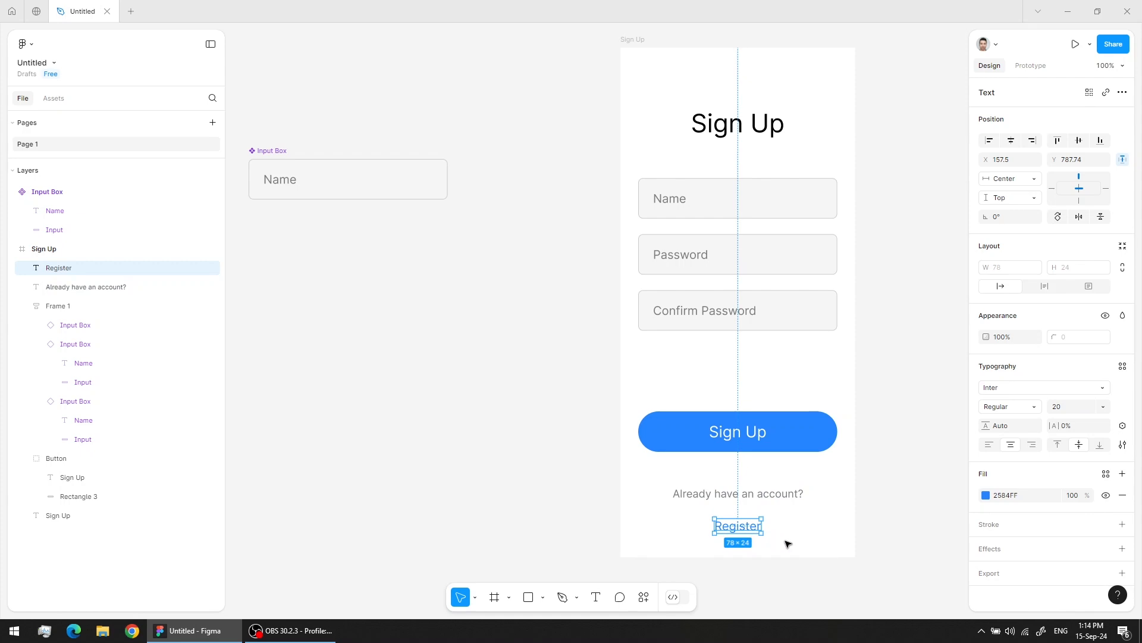
{"action": "left_click", "coordinate": [1005, 407]}
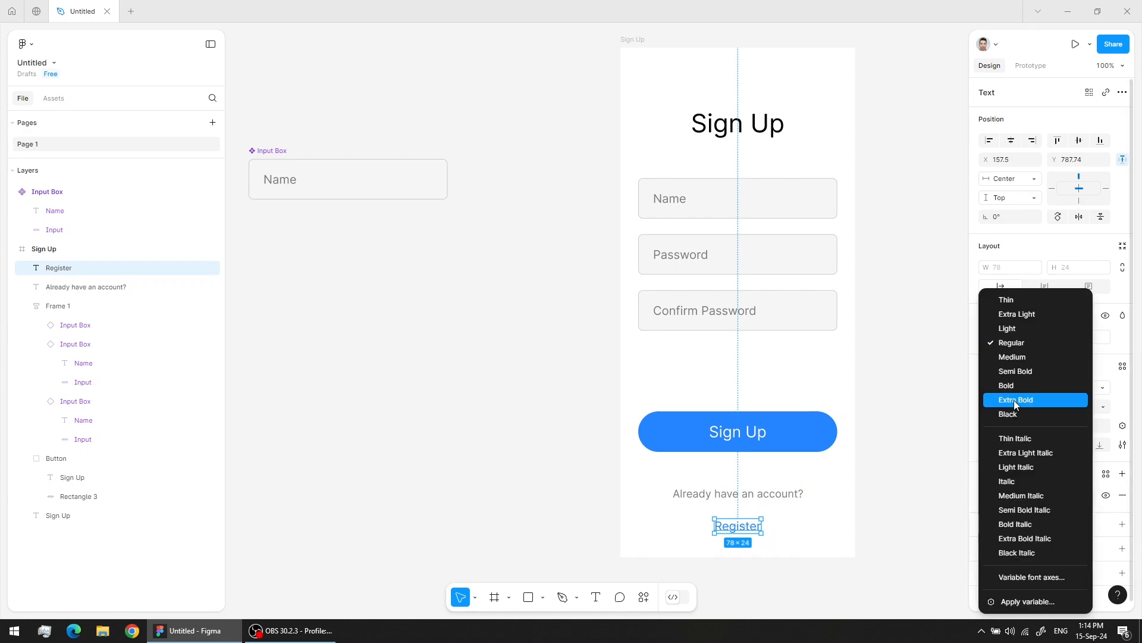
{"action": "left_click", "coordinate": [1030, 357]}
{"action": "left_click_drag", "start_coordinate": [753, 529], "coordinate": [752, 526]}
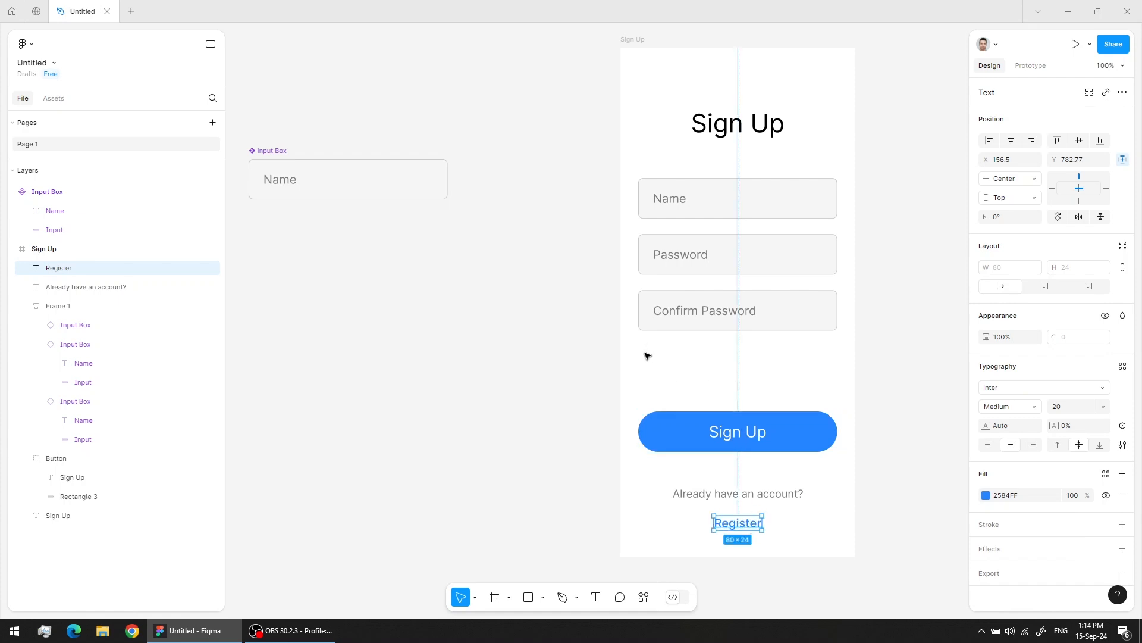
Step: Copy the Confirm Password box's background rectangle, paste it as a new item below that box, and shrink it to about 49 × 53
{"action": "key", "text": "r"}
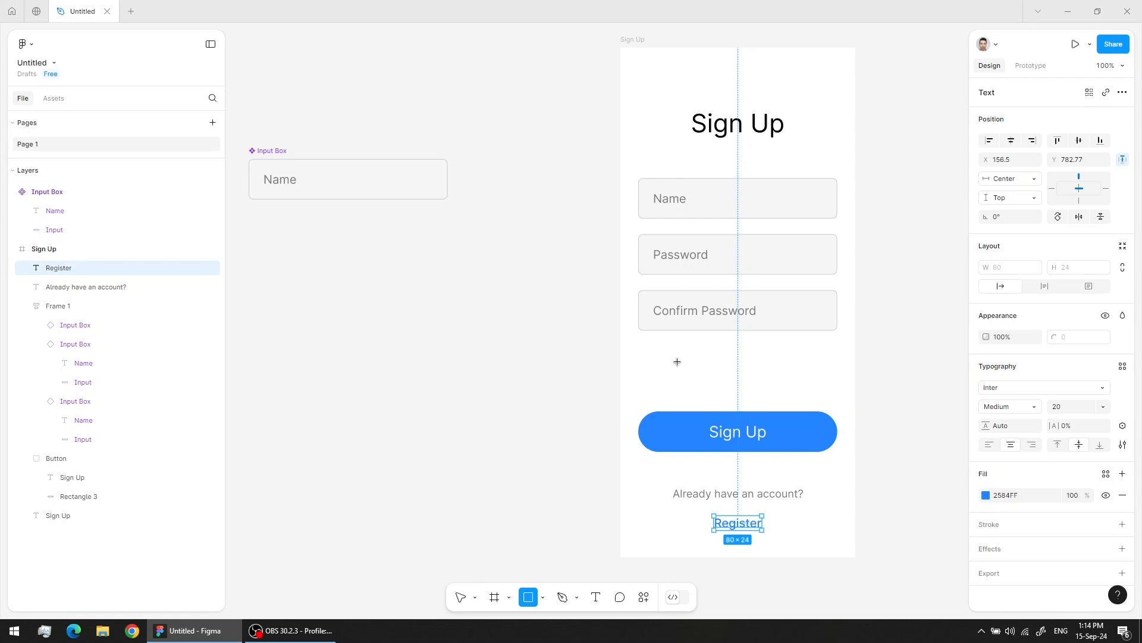
{"action": "key", "text": "v"}
{"action": "left_click", "coordinate": [816, 314]}
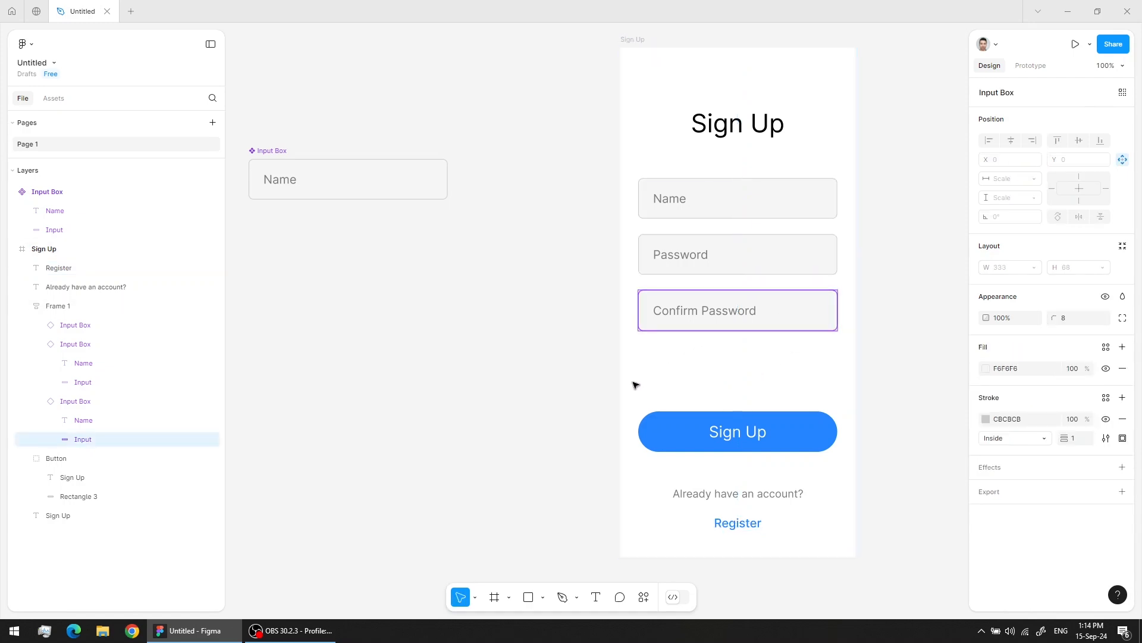
{"action": "left_click", "coordinate": [550, 418]}
{"action": "key", "text": "ctrl+v"}
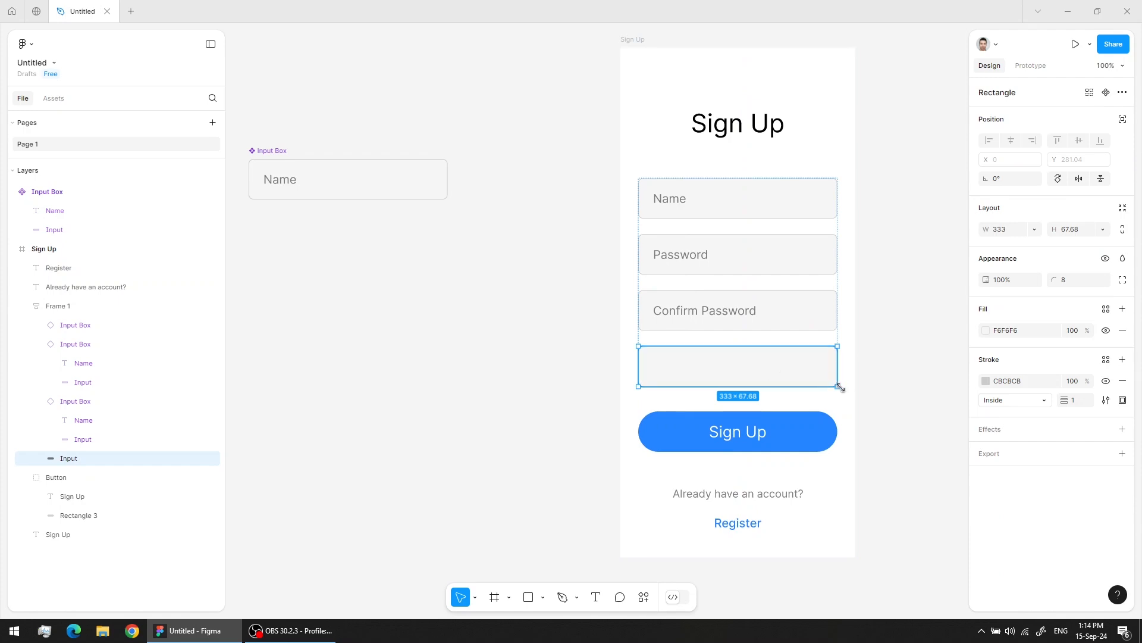
{"action": "left_click_drag", "start_coordinate": [838, 386], "coordinate": [752, 381]}
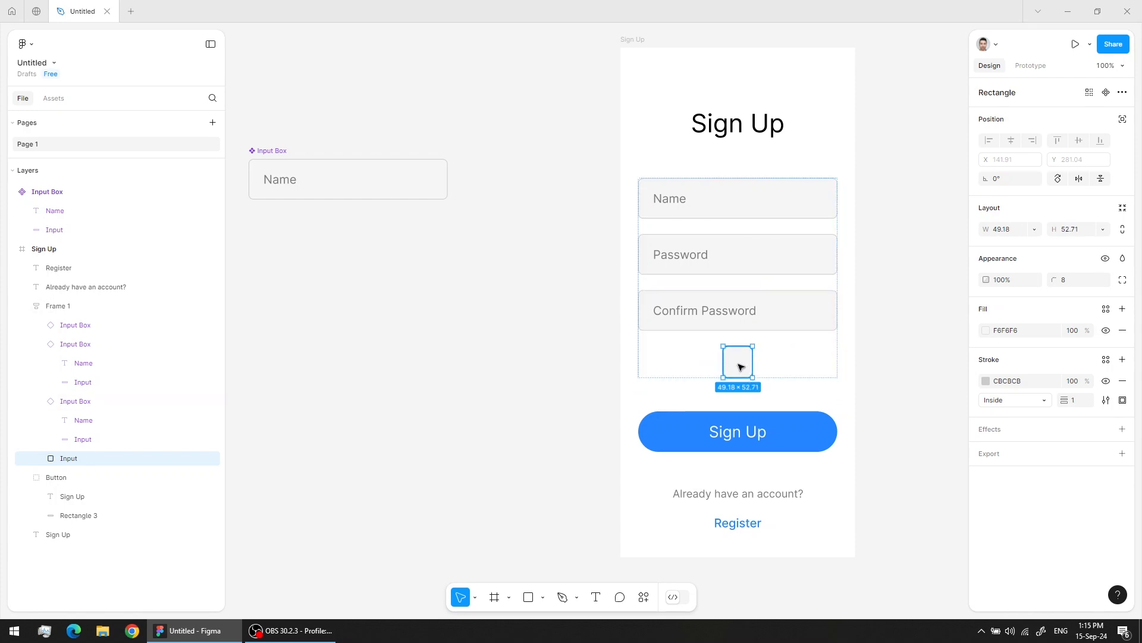
Step: Align the items of the input boxes' auto layout frame to top left
{"action": "left_click", "coordinate": [901, 213]}
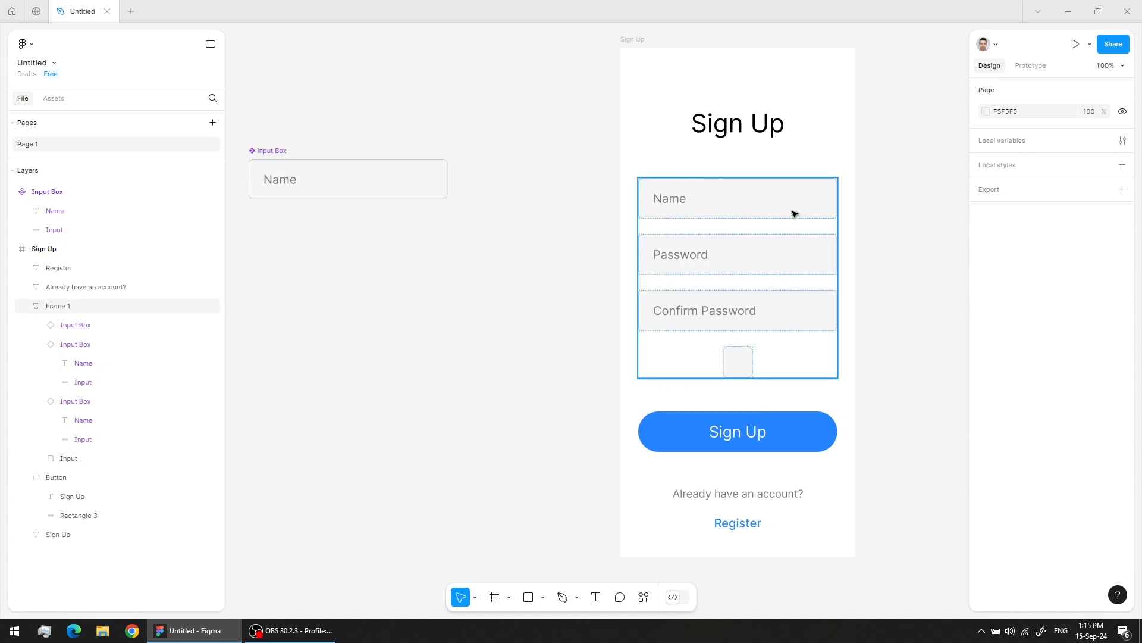
{"action": "left_click", "coordinate": [793, 213]}
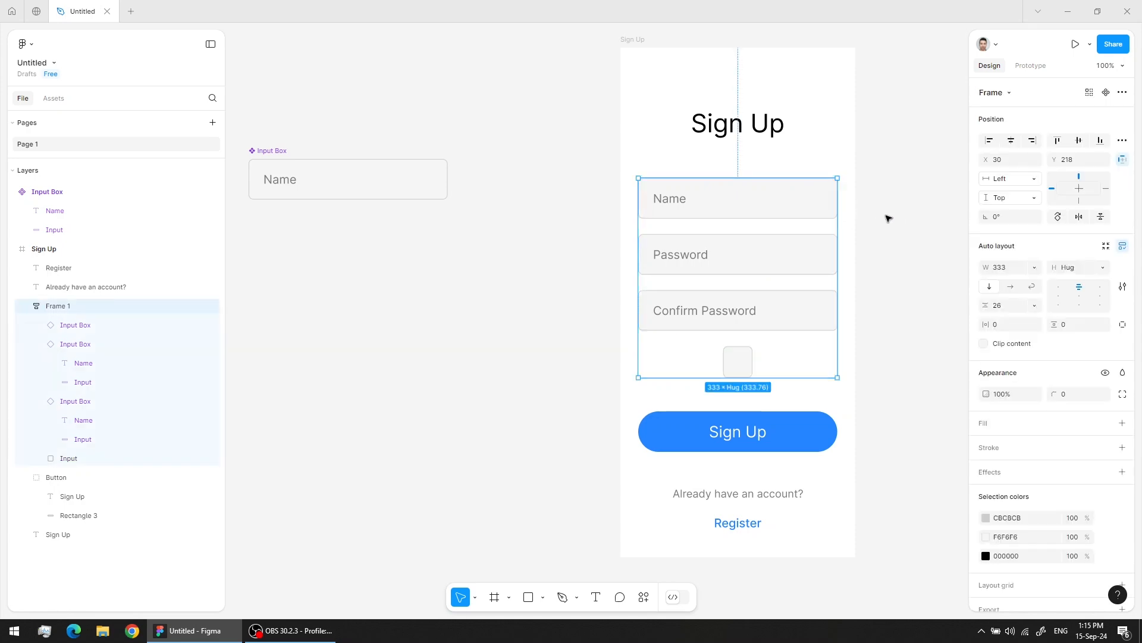
{"action": "left_click", "coordinate": [1058, 288]}
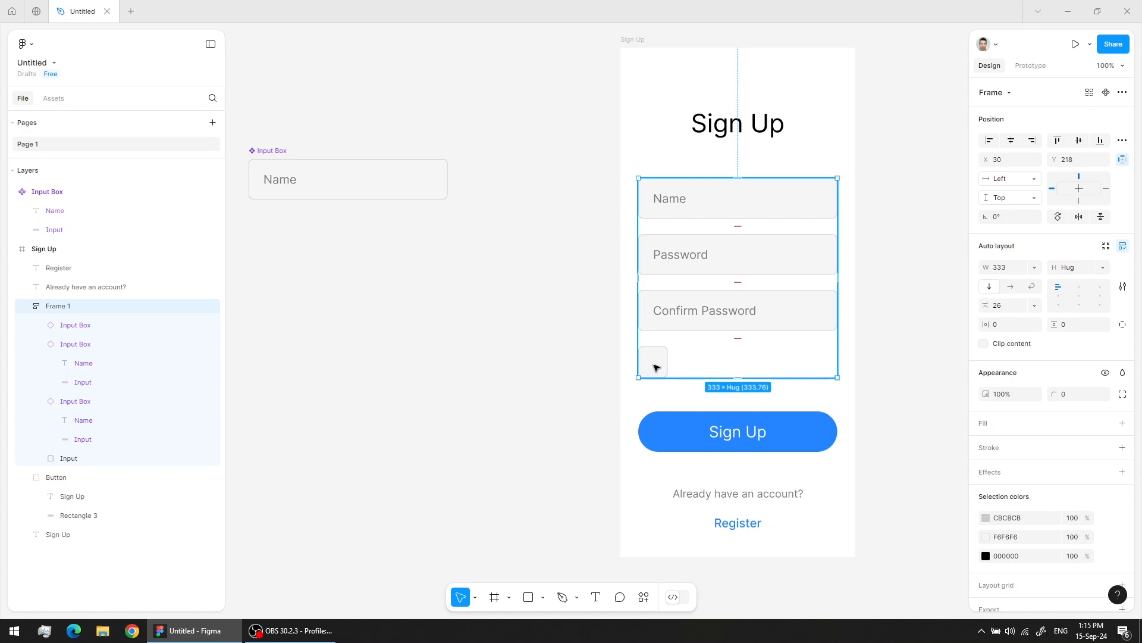
Step: Cut the small square out of the input boxes' auto layout frame and paste it directly into the Sign Up screen
{"action": "left_click", "coordinate": [659, 367]}
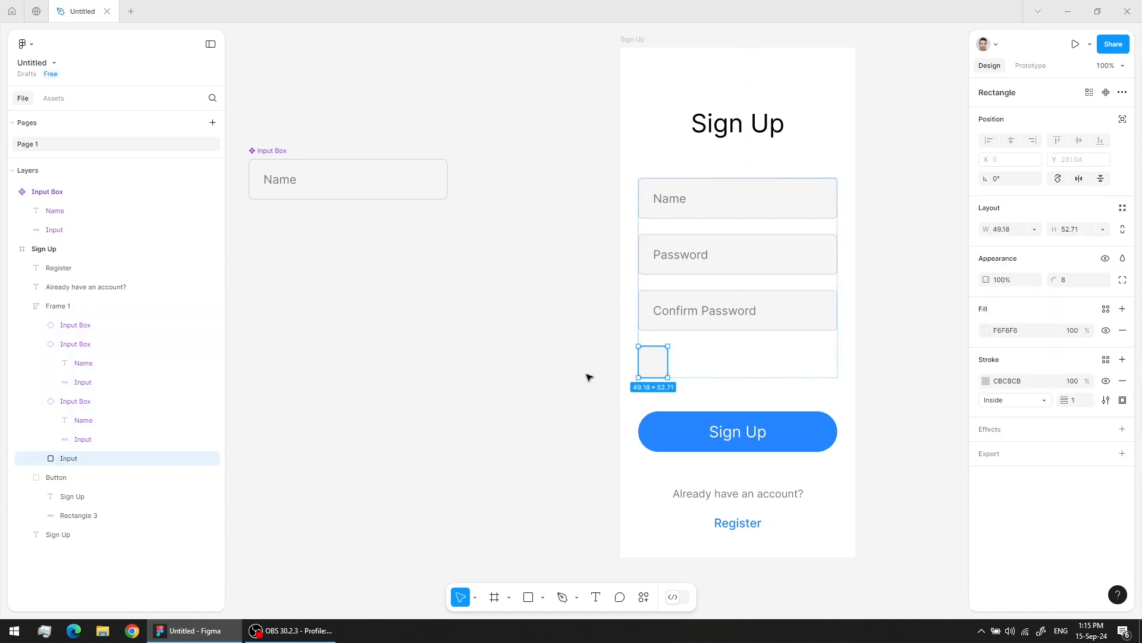
{"action": "key", "text": "ctrl+x"}
{"action": "key", "text": "ctrl+v"}
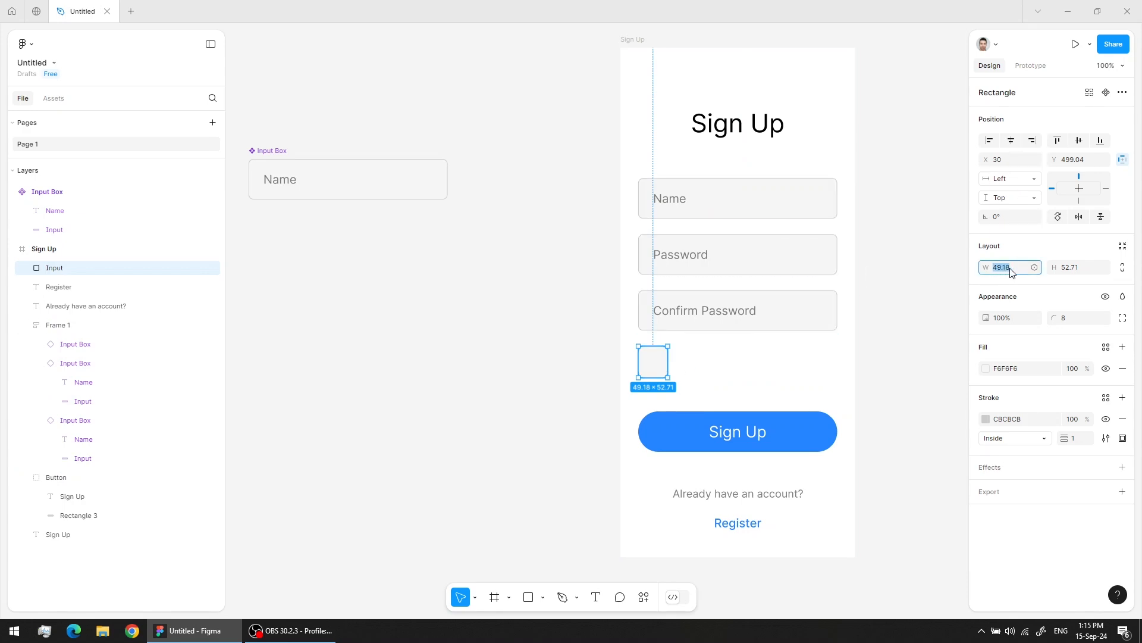
Step: Set the small square's width and height to 40 × 40
{"action": "type", "text": "40"}
{"action": "left_click", "coordinate": [1078, 268]}
{"action": "type", "text": "40"}
{"action": "key", "text": "Return"}
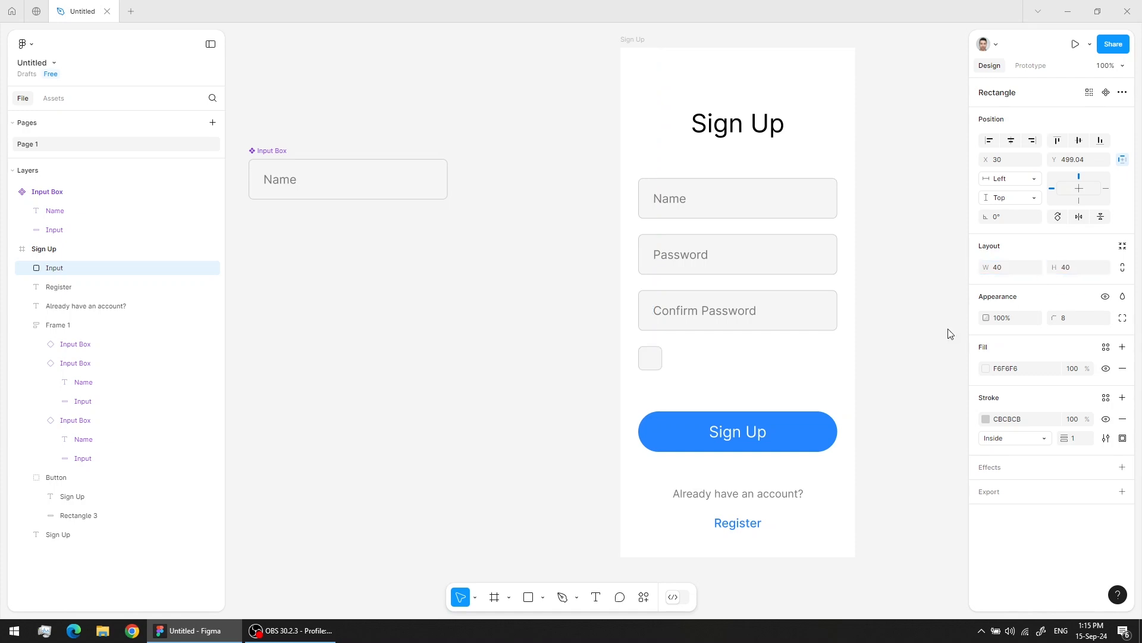
{"action": "left_click", "coordinate": [1012, 273]}
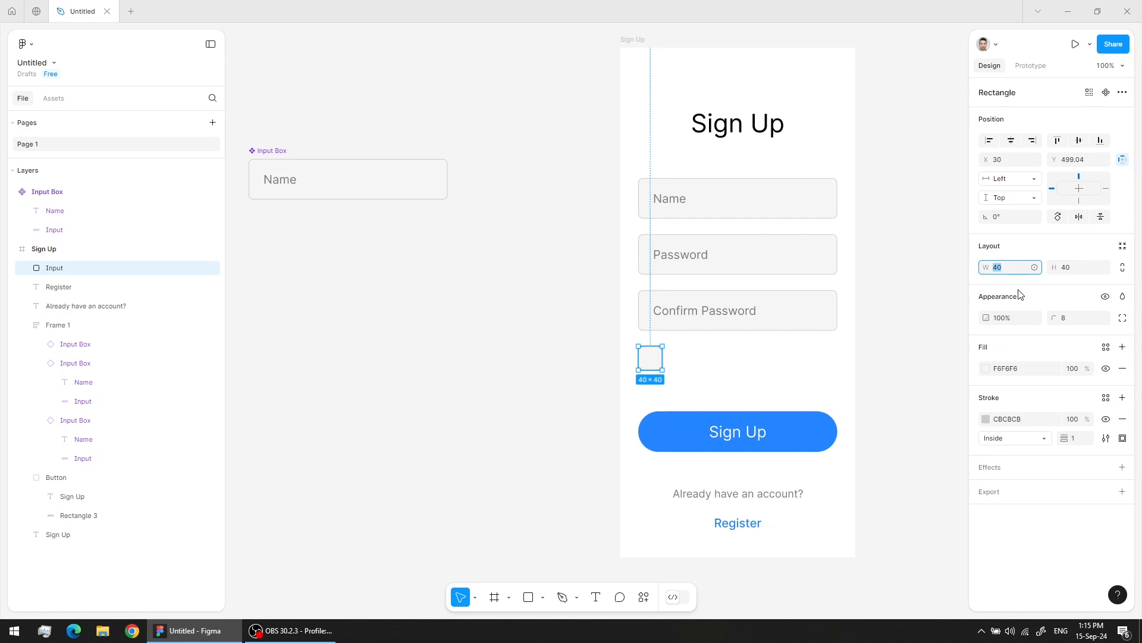
Step: Move the checkbox square slightly down to about Y 510 and set its corner radius to 5
{"action": "left_click", "coordinate": [723, 362]}
{"action": "left_click", "coordinate": [652, 363]}
{"action": "left_click_drag", "start_coordinate": [657, 366], "coordinate": [660, 373]}
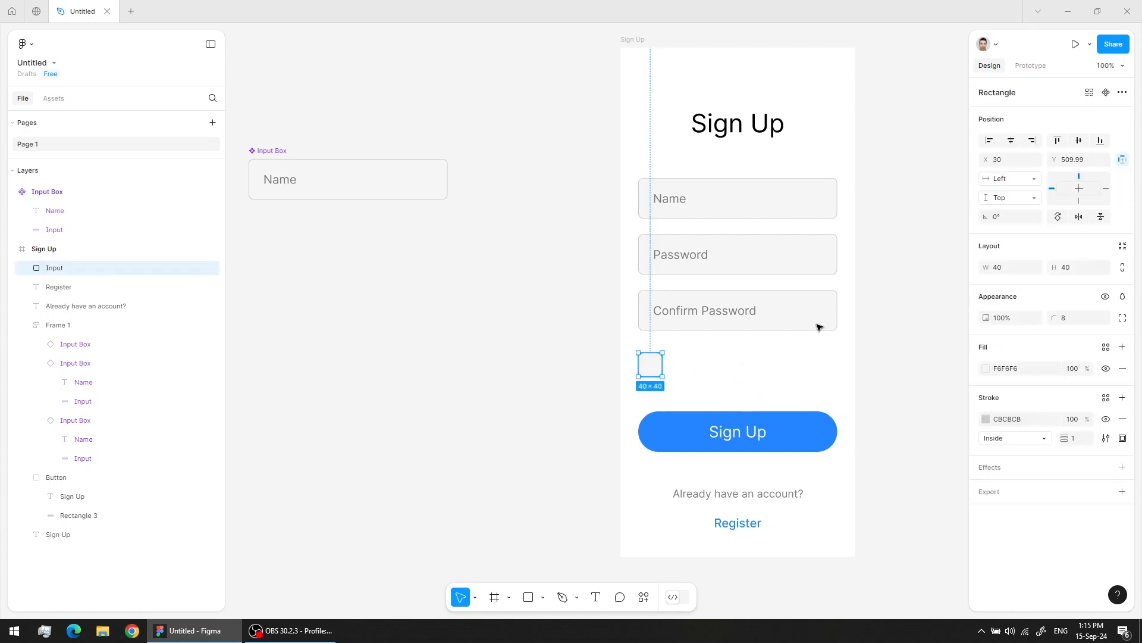
{"action": "left_click", "coordinate": [1075, 321]}
{"action": "type", "text": "5"}
{"action": "left_click", "coordinate": [867, 418]}
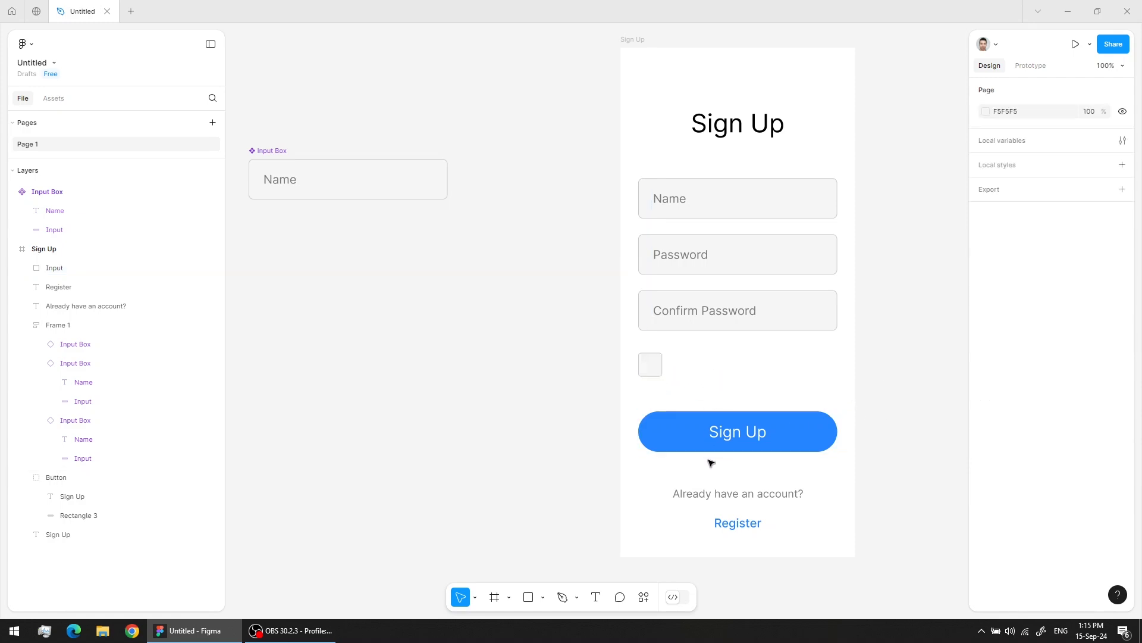
Step: Duplicate the "Already have an account?" text next to the checkbox square and left-align the copy
{"action": "left_click_drag", "start_coordinate": [728, 497], "coordinate": [719, 368]}
{"action": "double_click", "coordinate": [718, 369]}
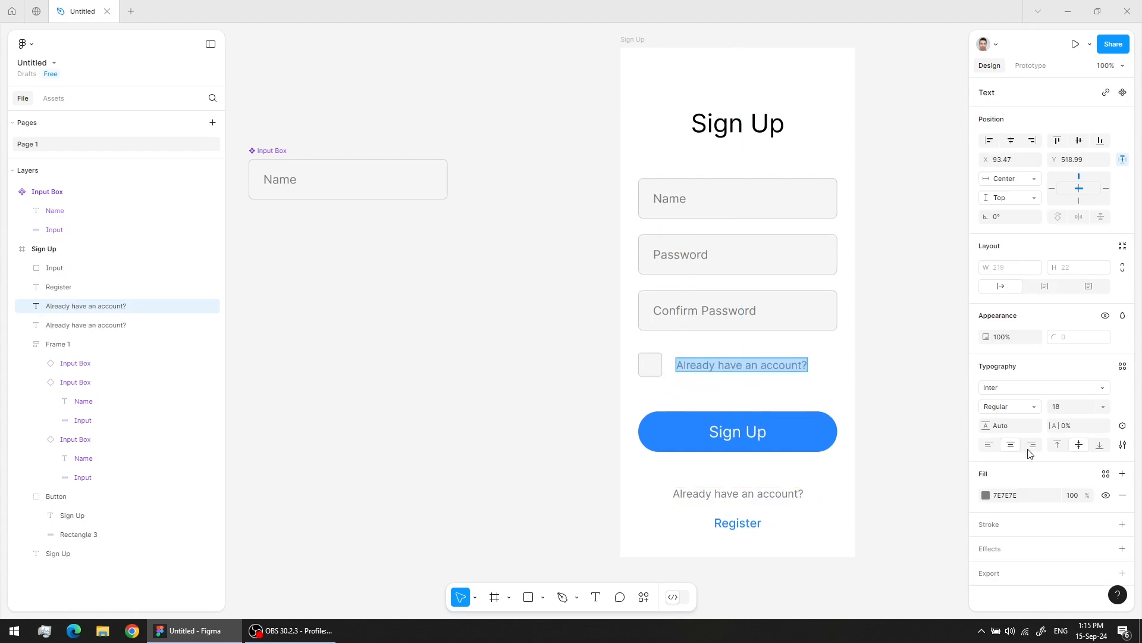
{"action": "left_click", "coordinate": [989, 449]}
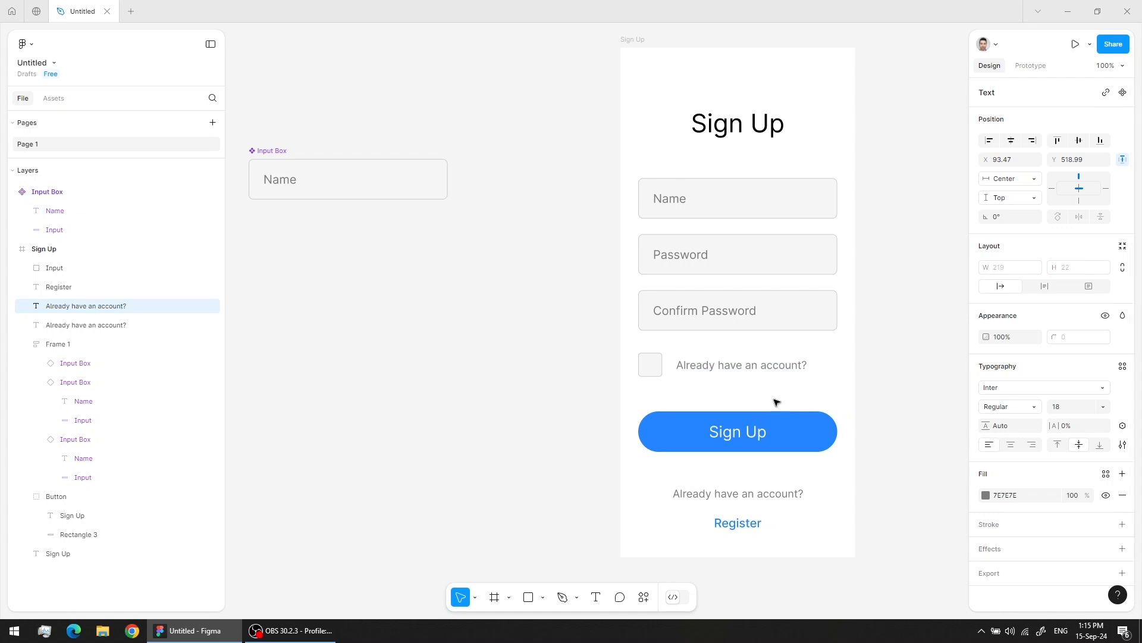
Step: Change the copied text beside the checkbox to "I agree to terms & conditions"
{"action": "type", "text": "I a"}
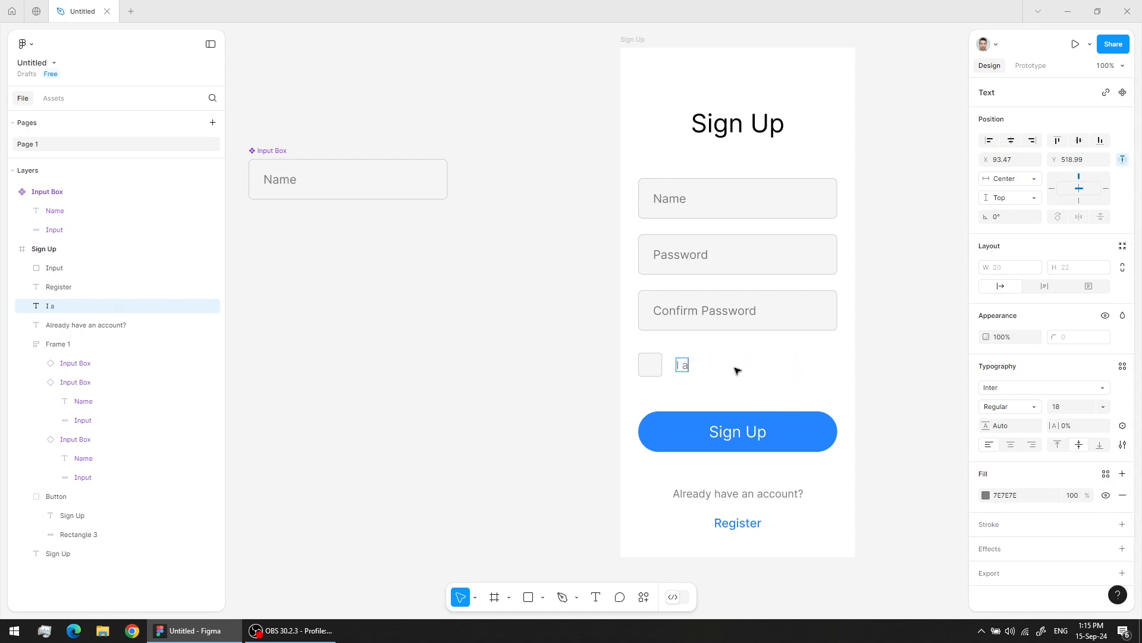
{"action": "type", "text": "gree to terms"}
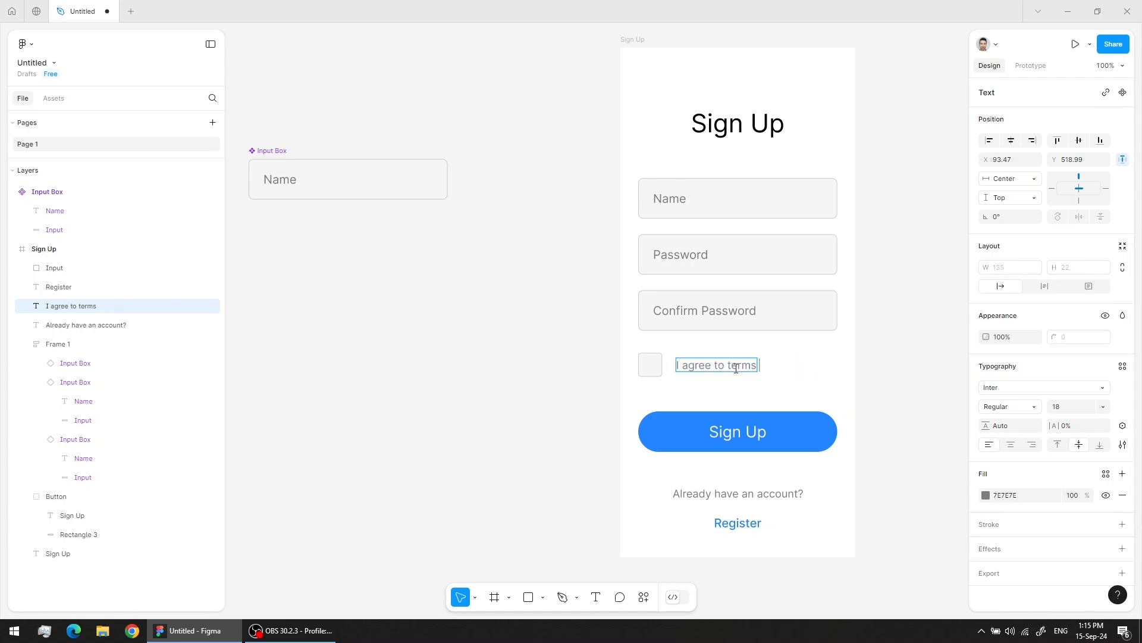
{"action": "type", "text": " & conditions"}
{"action": "key", "text": "Escape"}
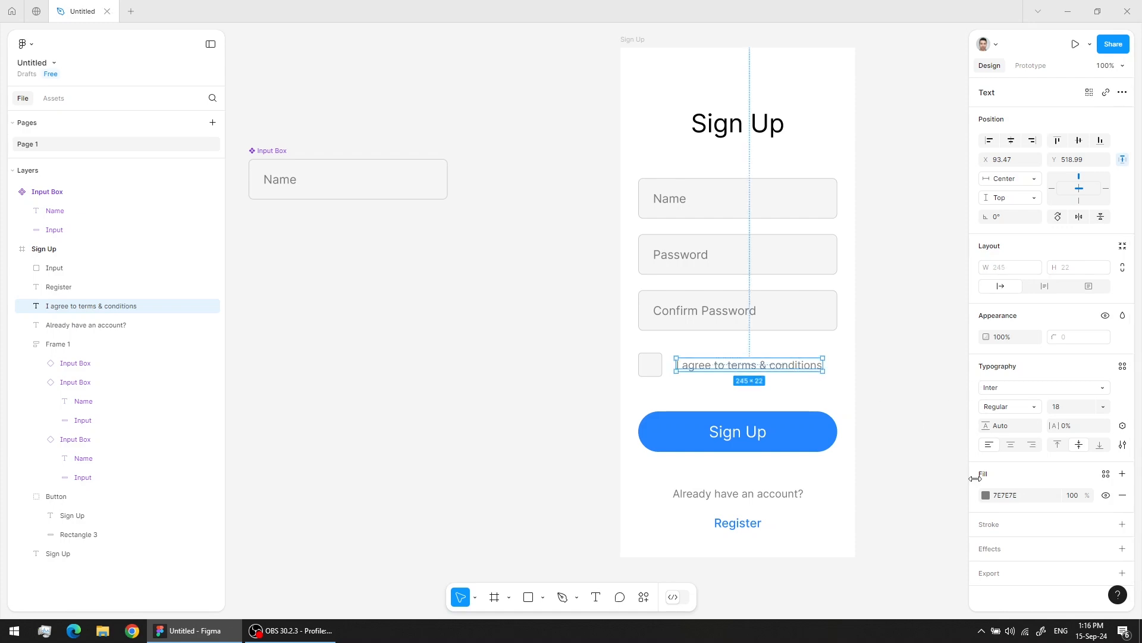
Step: Set the "I agree to terms & conditions" text's fill to near-black 111111
{"action": "left_click", "coordinate": [986, 495]}
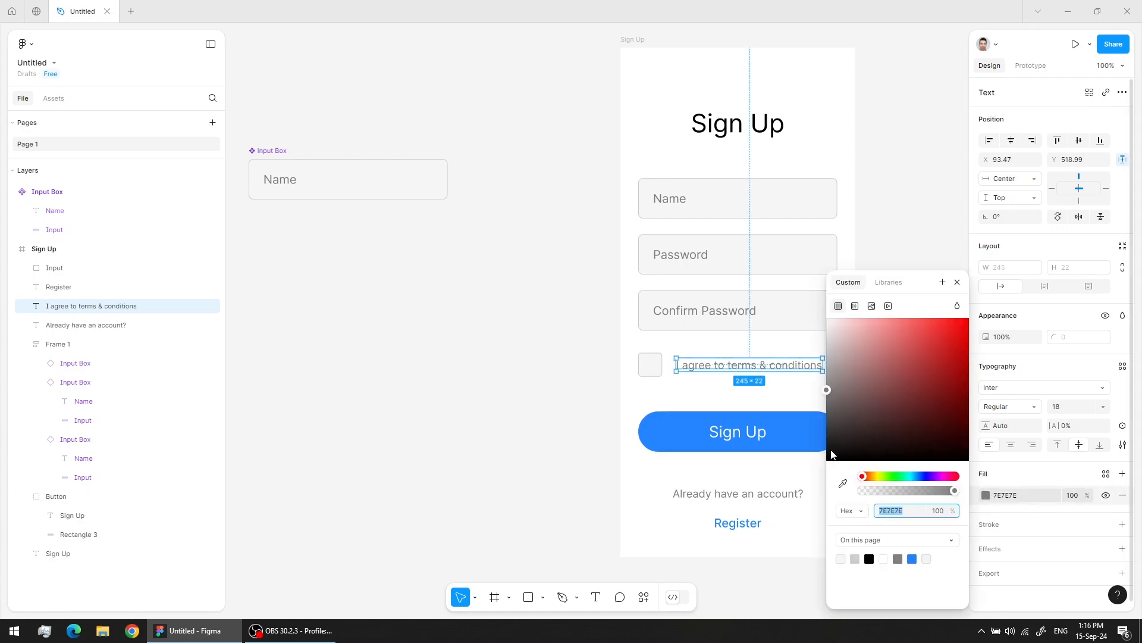
{"action": "left_click_drag", "start_coordinate": [827, 448], "coordinate": [812, 460]}
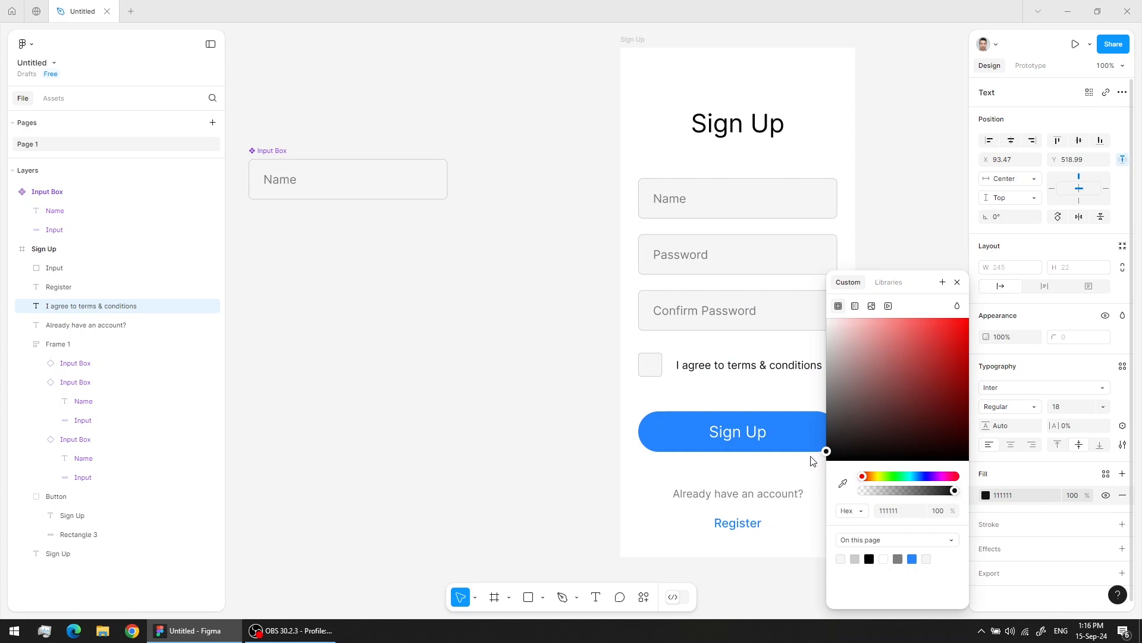
{"action": "left_click", "coordinate": [495, 390]}
Step: Group the checkbox square with its label text and name the group "Terms & Conditions"
{"action": "left_click", "coordinate": [661, 371]}
{"action": "left_click", "coordinate": [693, 373], "text": "shift"}
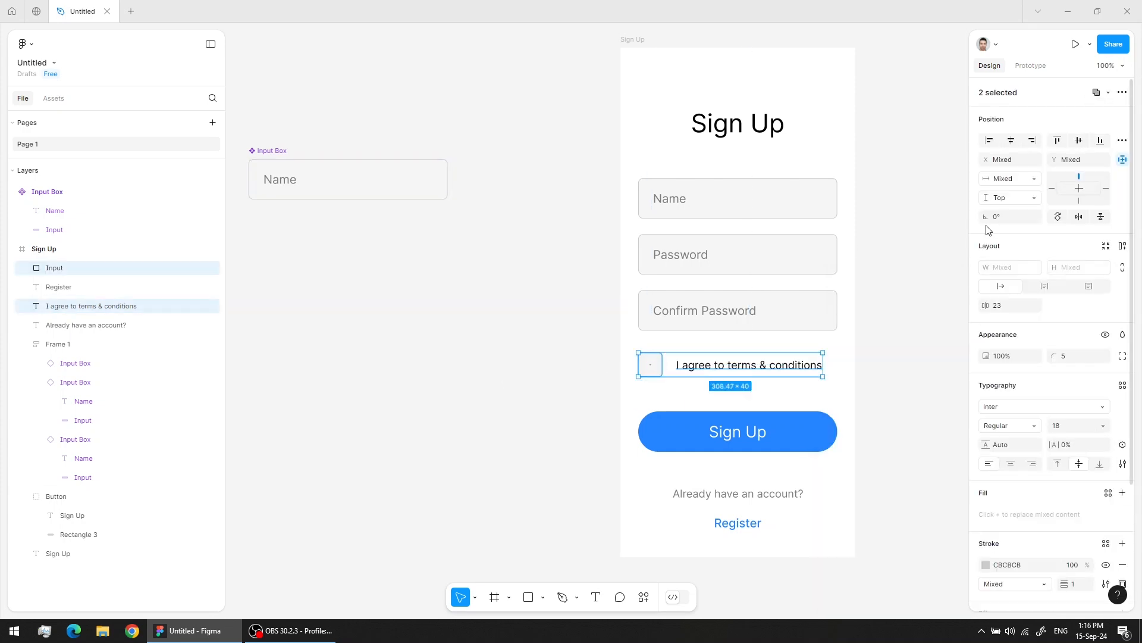
{"action": "key", "text": "ctrl+g"}
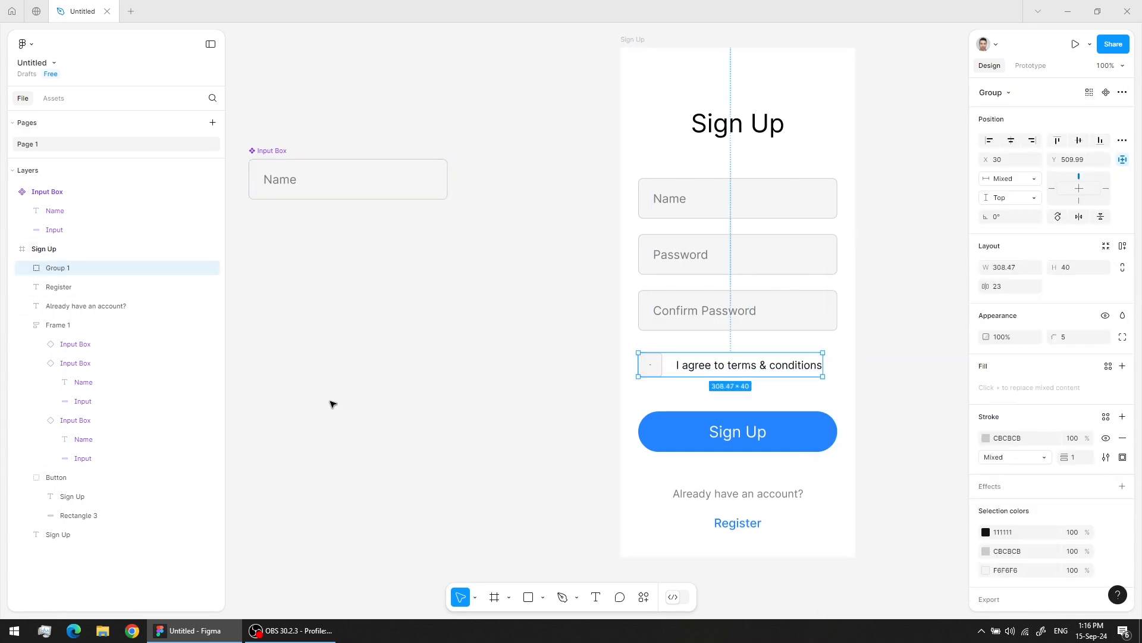
{"action": "double_click", "coordinate": [60, 269]}
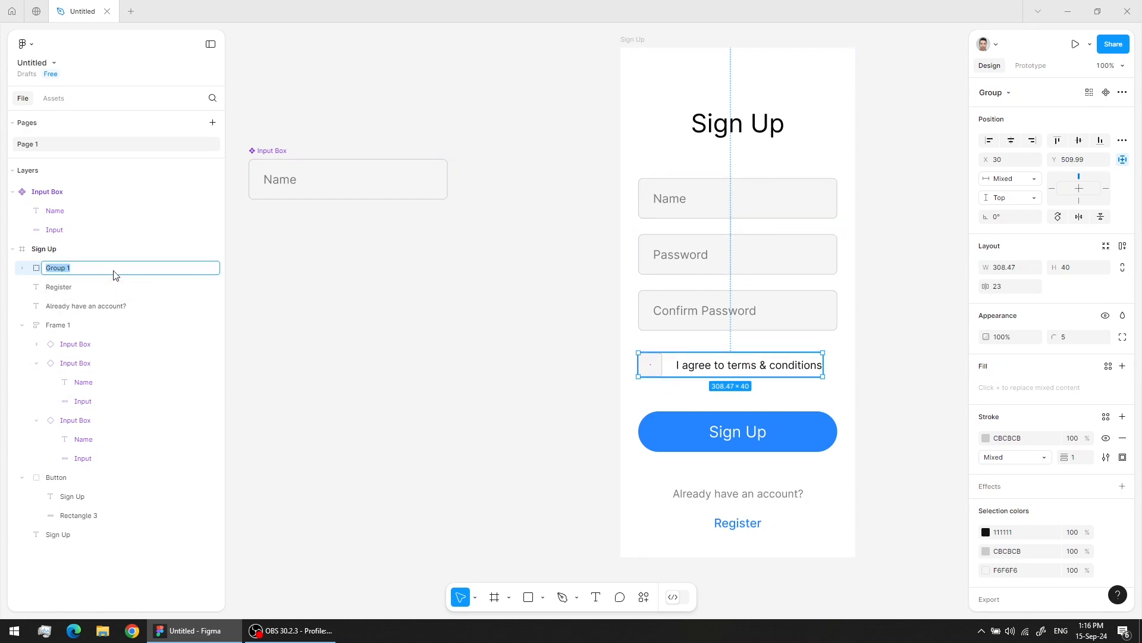
{"action": "type", "text": "Te"}
{"action": "type", "text": "rms & Conditions"}
{"action": "key", "text": "Return"}
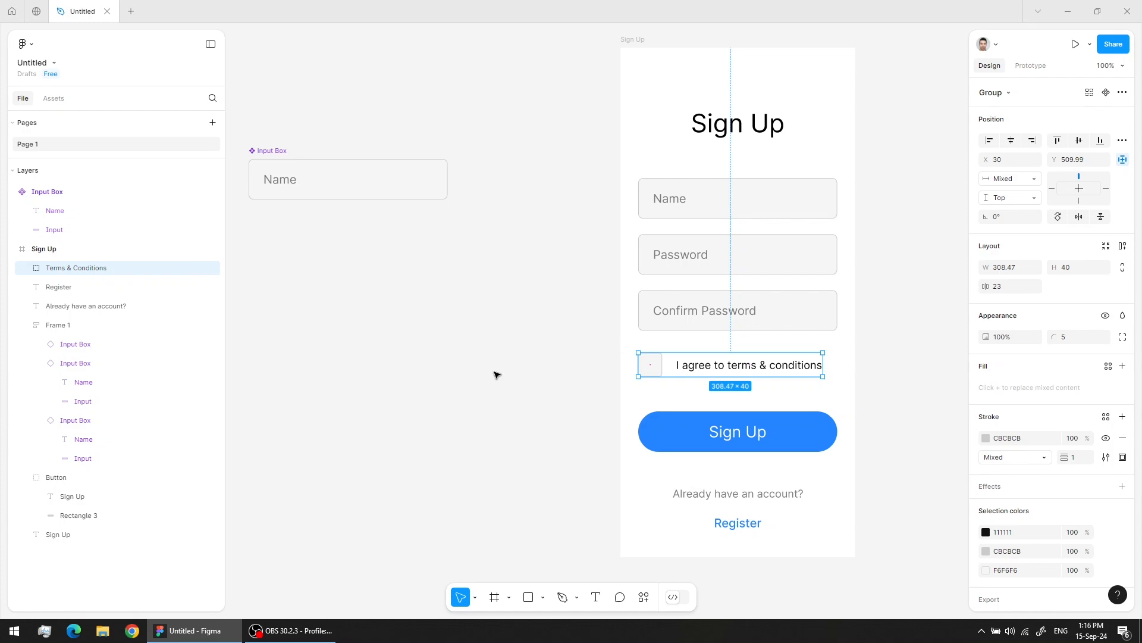
Step: Move the main Input Box component farther away from the Sign Up screen
{"action": "left_click", "coordinate": [511, 353]}
{"action": "scroll", "coordinate": [583, 324], "scroll_direction": "down", "scroll_amount": 3}
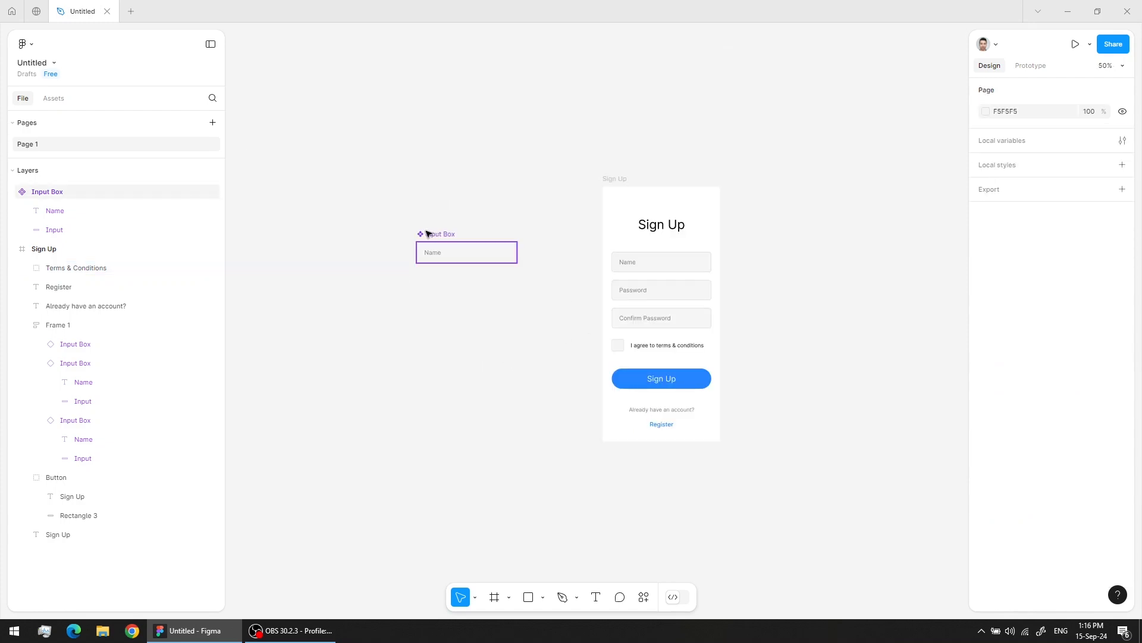
{"action": "left_click_drag", "start_coordinate": [430, 233], "coordinate": [368, 225]}
{"action": "left_click", "coordinate": [768, 262]}
Step: Move the Sign Up title up to about Y 47, keeping it horizontally centred
{"action": "scroll", "coordinate": [702, 254], "scroll_direction": "up", "scroll_amount": 3}
{"action": "left_click_drag", "start_coordinate": [686, 241], "coordinate": [678, 174]}
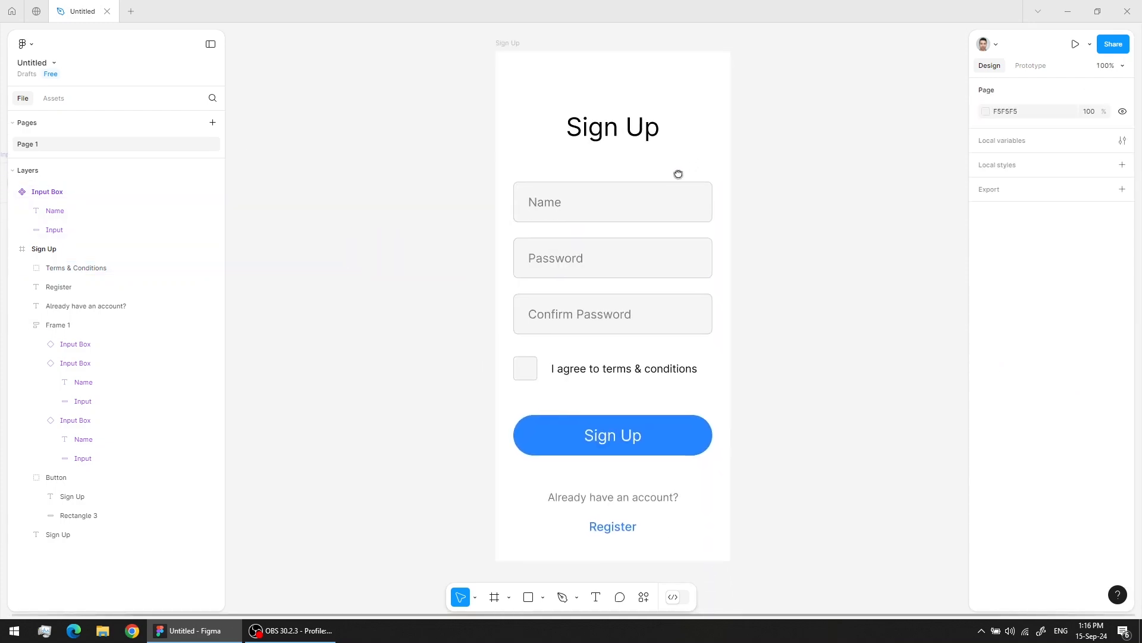
{"action": "left_click_drag", "start_coordinate": [615, 124], "coordinate": [619, 95]}
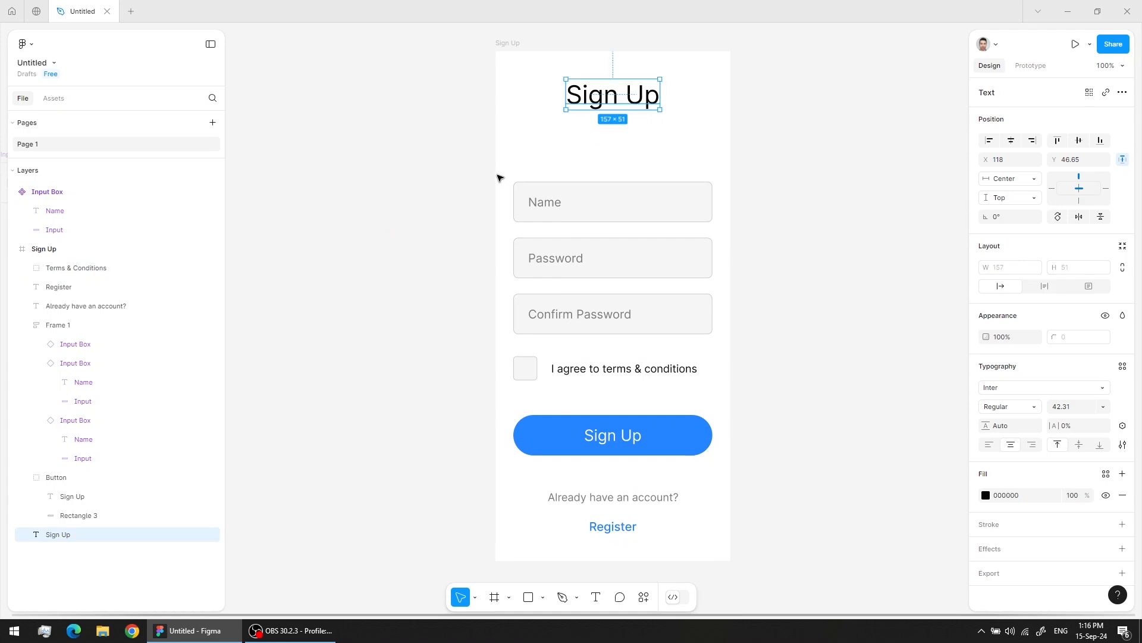
Step: Move the input boxes and the terms row up together, with equal gaps to the title and the Sign Up button
{"action": "left_click_drag", "start_coordinate": [453, 292], "coordinate": [417, 264]}
{"action": "left_click", "coordinate": [390, 142]}
{"action": "left_click_drag", "start_coordinate": [389, 140], "coordinate": [721, 361]}
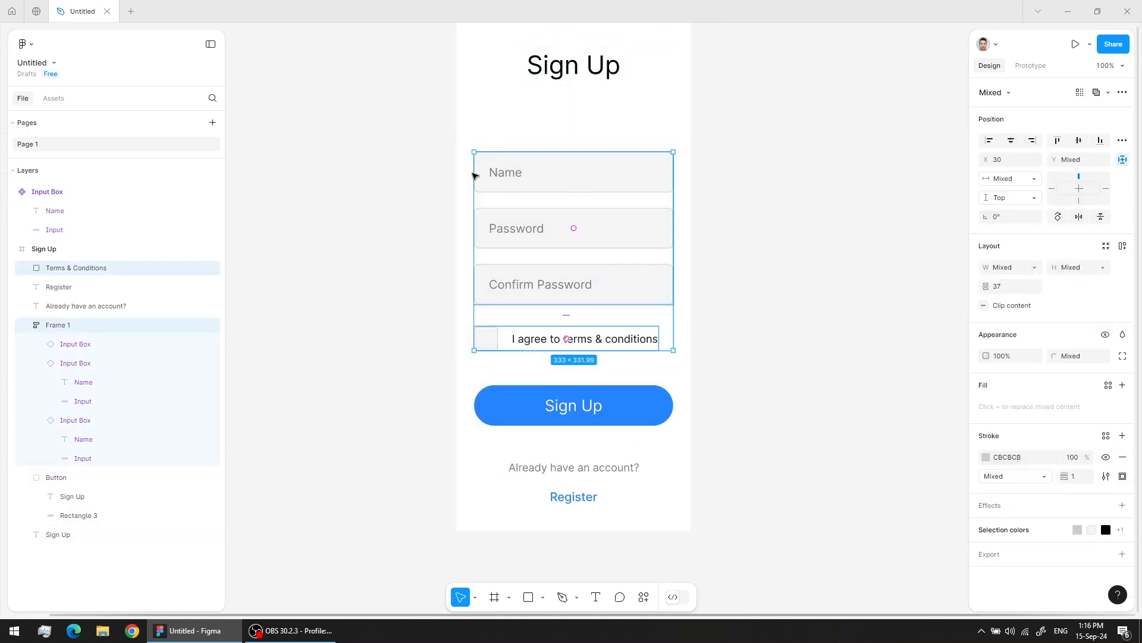
{"action": "left_click_drag", "start_coordinate": [434, 138], "coordinate": [732, 361]}
{"action": "left_click_drag", "start_coordinate": [625, 285], "coordinate": [629, 259]}
{"action": "scroll", "coordinate": [630, 250], "scroll_direction": "up", "scroll_amount": 3}
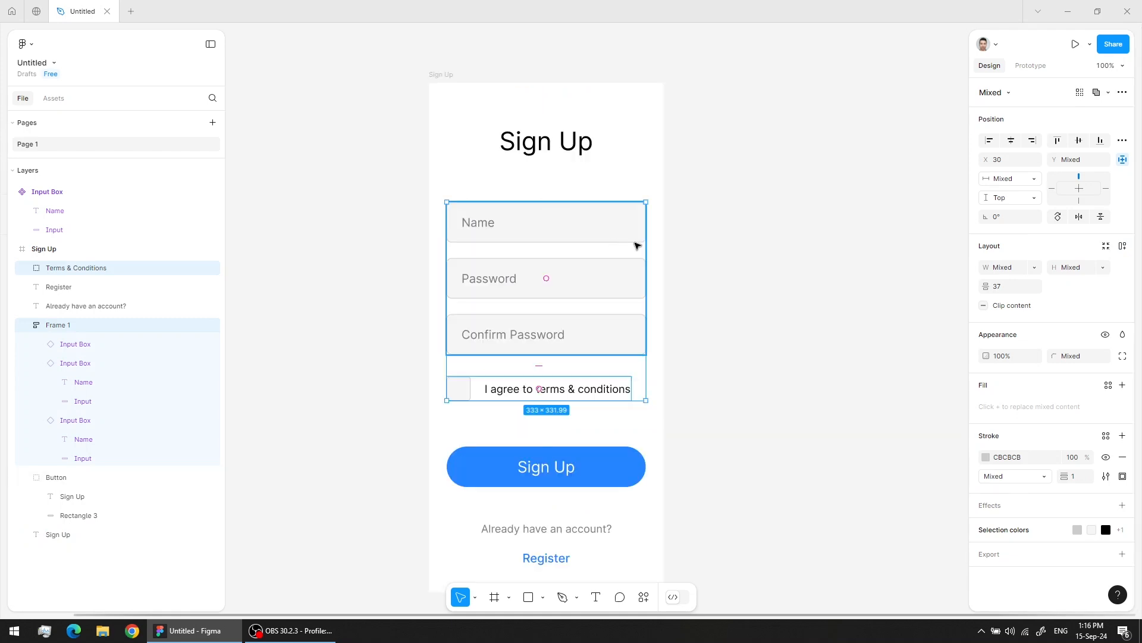
{"action": "mouse_move", "coordinate": [589, 232]}
{"action": "left_mouse_down"}
{"action": "mouse_move", "coordinate": [581, 214]}
{"action": "mouse_move", "coordinate": [591, 242]}
{"action": "mouse_move", "coordinate": [595, 216]}
{"action": "mouse_move", "coordinate": [593, 250]}
{"action": "mouse_move", "coordinate": [589, 224]}
{"action": "mouse_move", "coordinate": [594, 235]}
{"action": "left_mouse_up"}
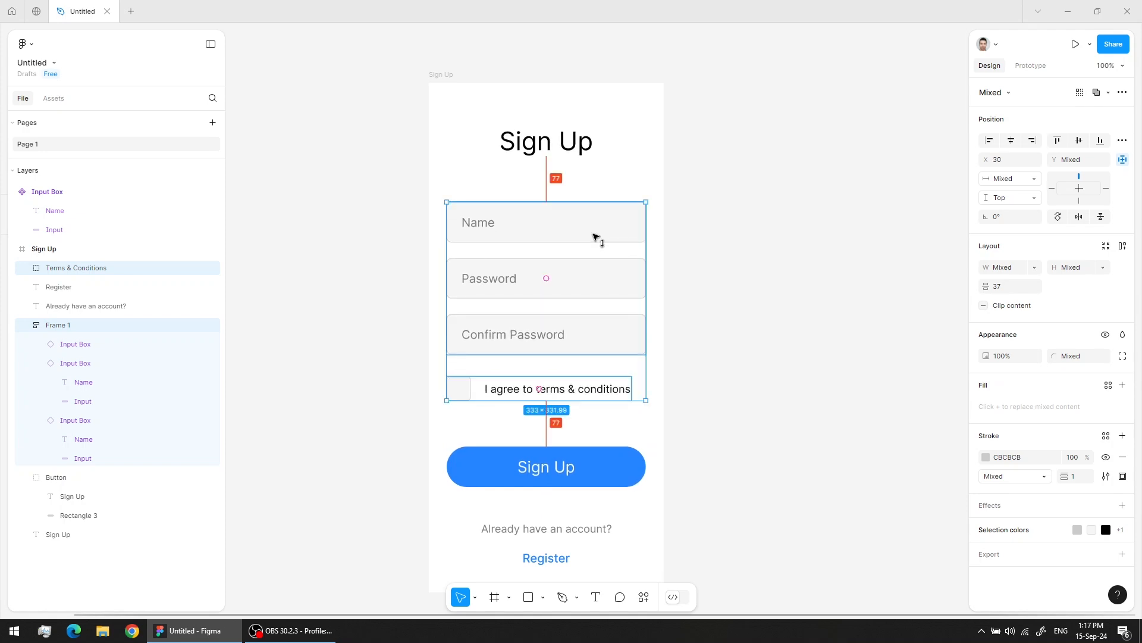
Step: Try duplicating the whole Sign Up screen beside the original, and undo the duplication
{"action": "left_click", "coordinate": [753, 277]}
{"action": "scroll", "coordinate": [752, 277], "scroll_direction": "down", "scroll_amount": 3}
{"action": "left_click_drag", "start_coordinate": [752, 276], "coordinate": [580, 244]}
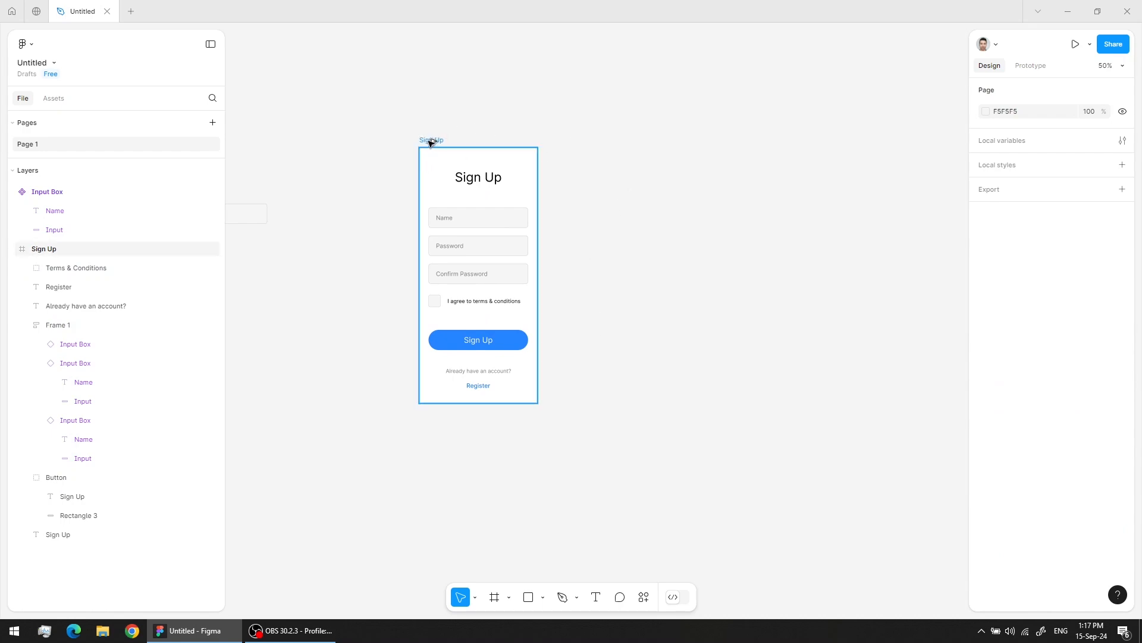
{"action": "left_click_drag", "start_coordinate": [426, 145], "coordinate": [576, 145]}
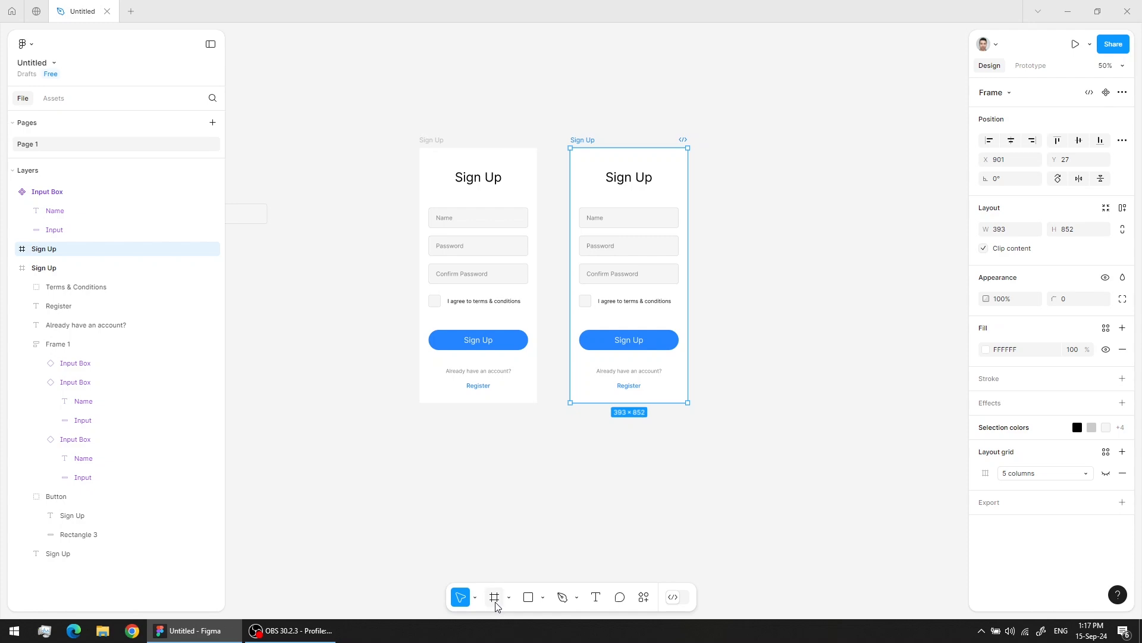
{"action": "key", "text": "Escape"}
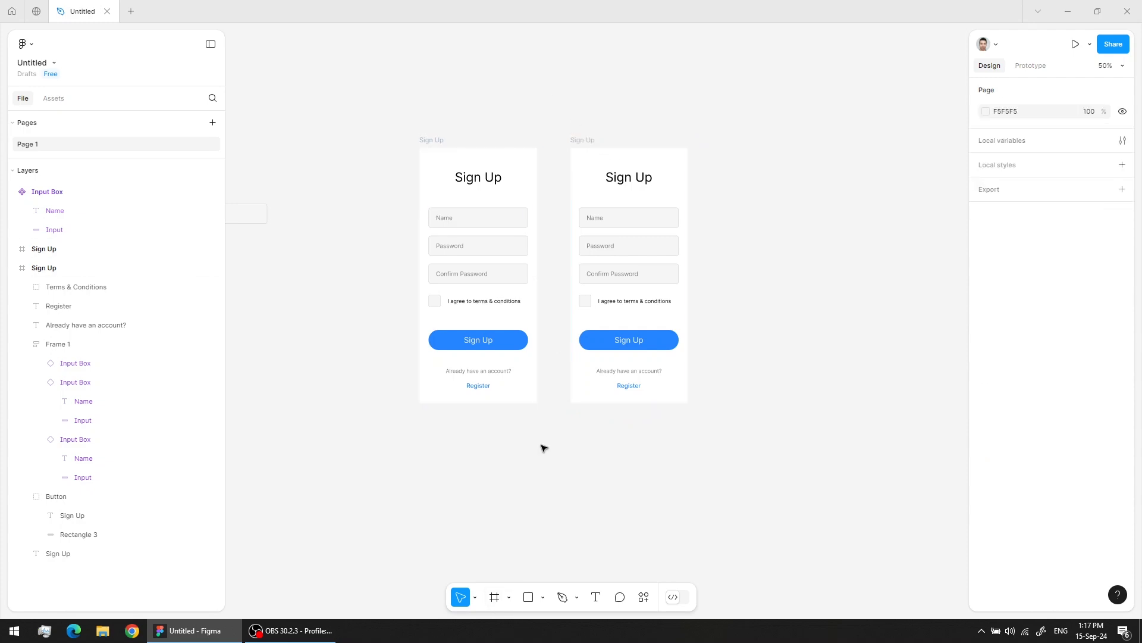
{"action": "key", "text": "ctrl+z"}
{"action": "key", "text": "ctrl+z"}
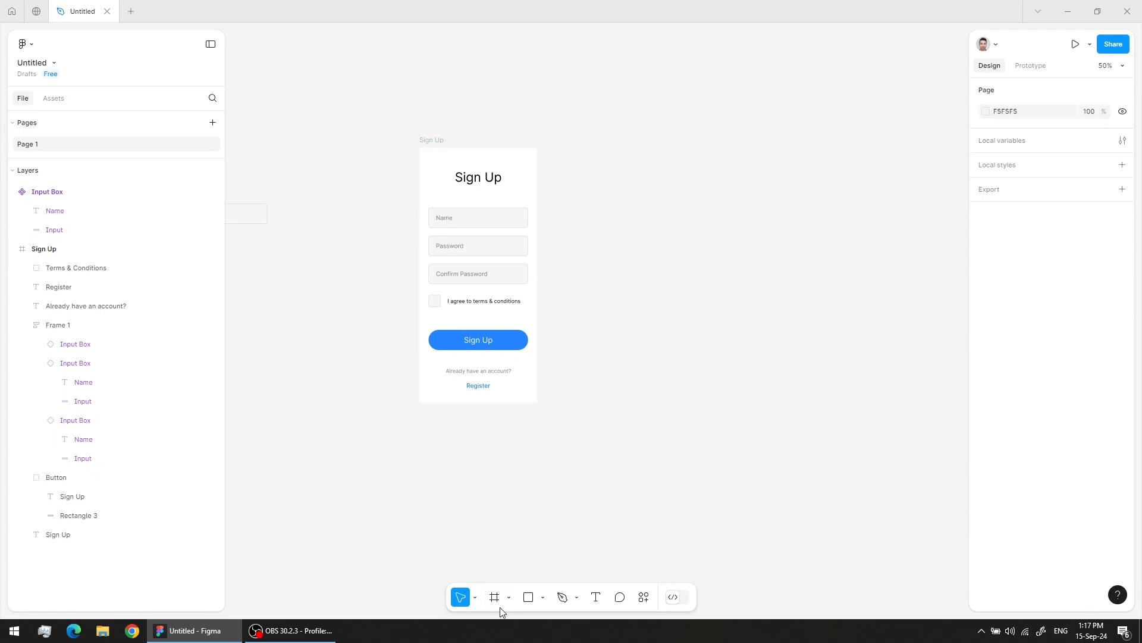
Step: Add an iPhone 14 & 15 Pro frame and place it beside the Sign Up screen, top-aligned at X 918, Y 27
{"action": "left_click", "coordinate": [498, 598]}
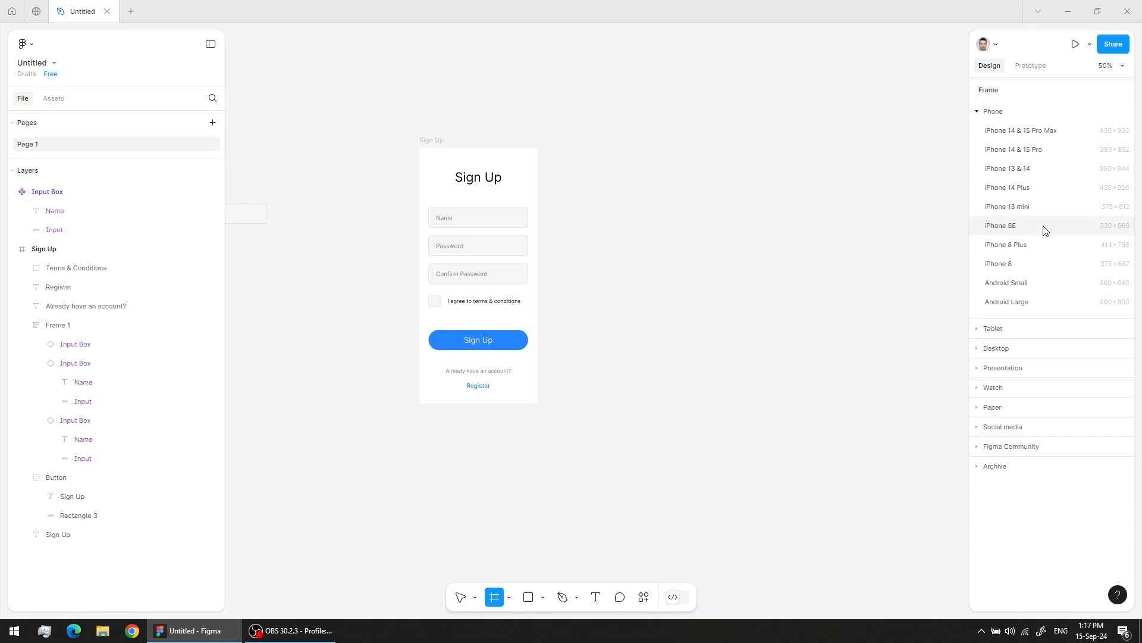
{"action": "left_click", "coordinate": [1015, 153]}
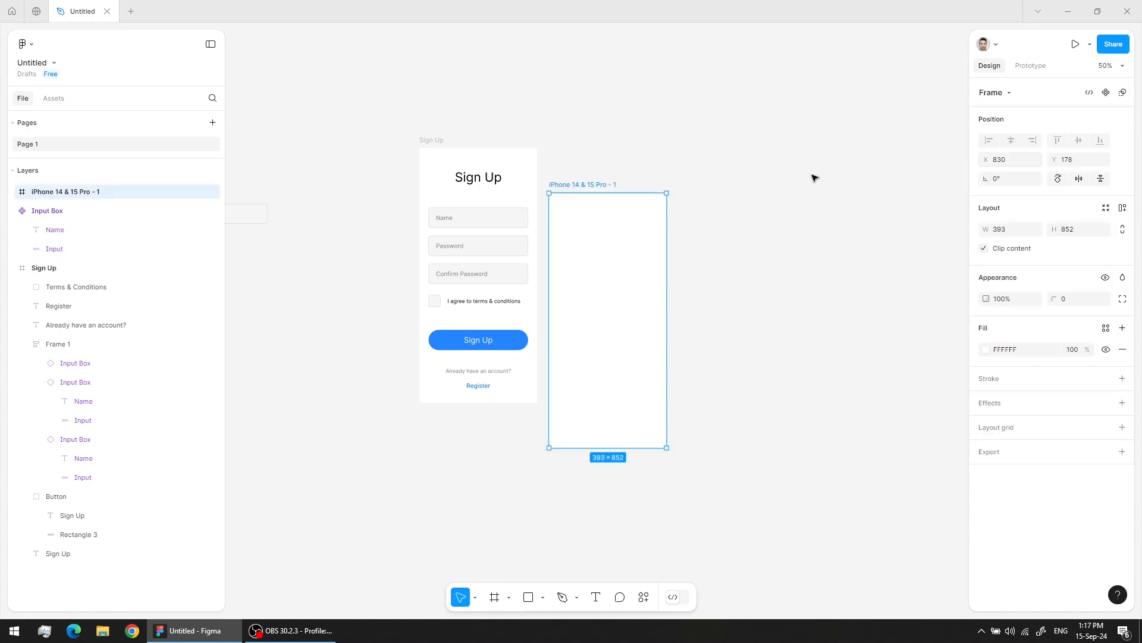
{"action": "left_click_drag", "start_coordinate": [582, 184], "coordinate": [607, 137]}
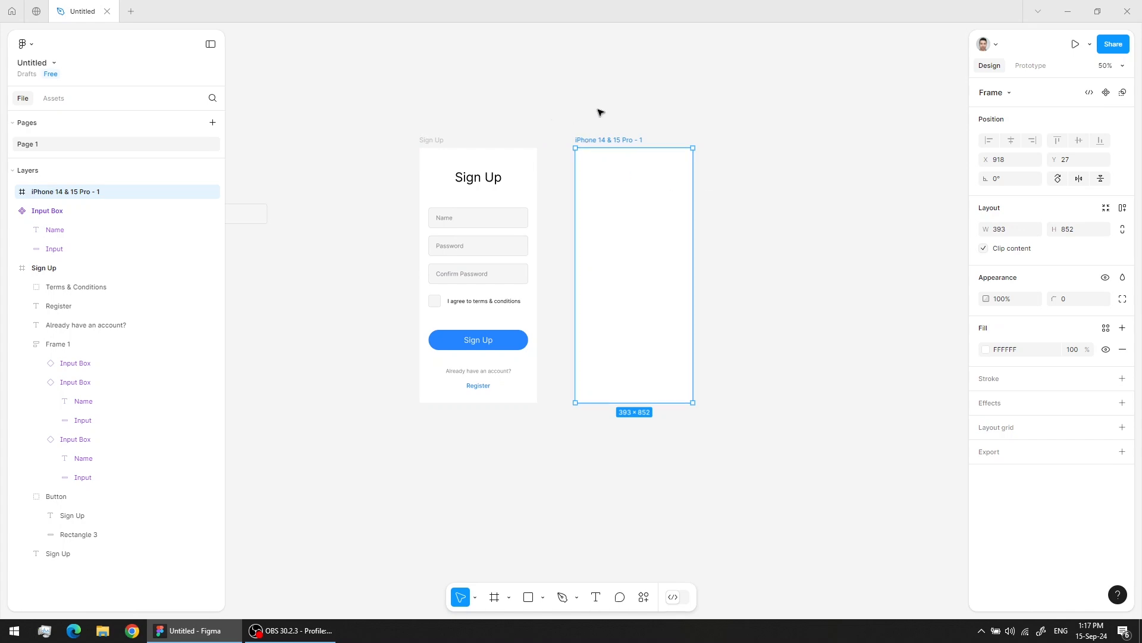
{"action": "left_click", "coordinate": [600, 113]}
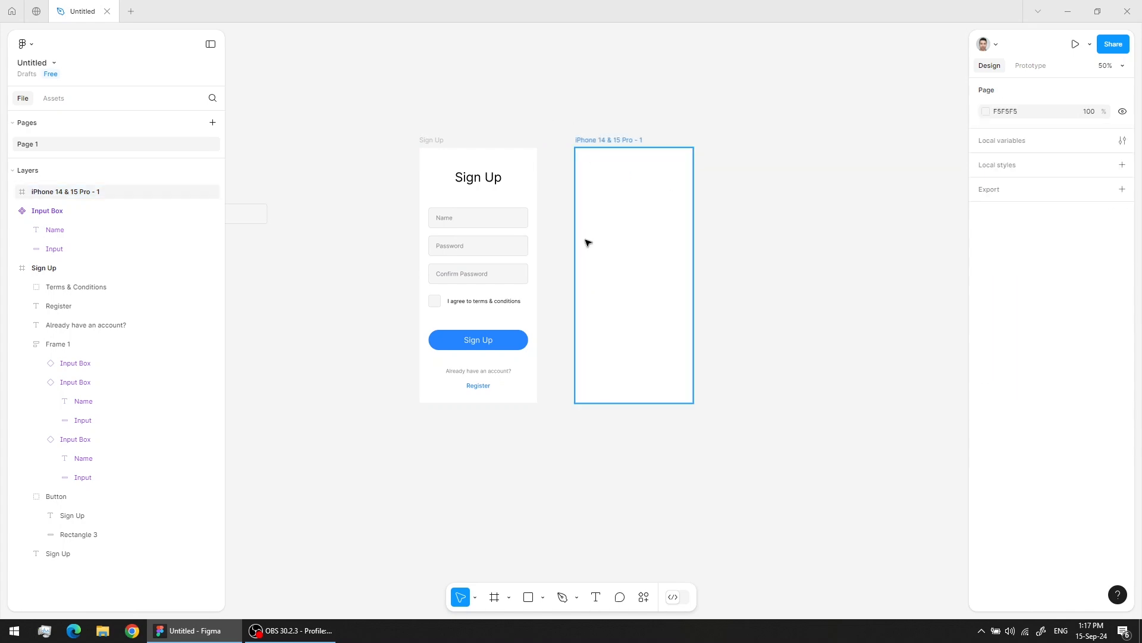
Step: Add a "Welcome" text in the new iPhone frame and scale it down to about 127 × 36
{"action": "key", "text": "t"}
{"action": "left_click", "coordinate": [601, 303]}
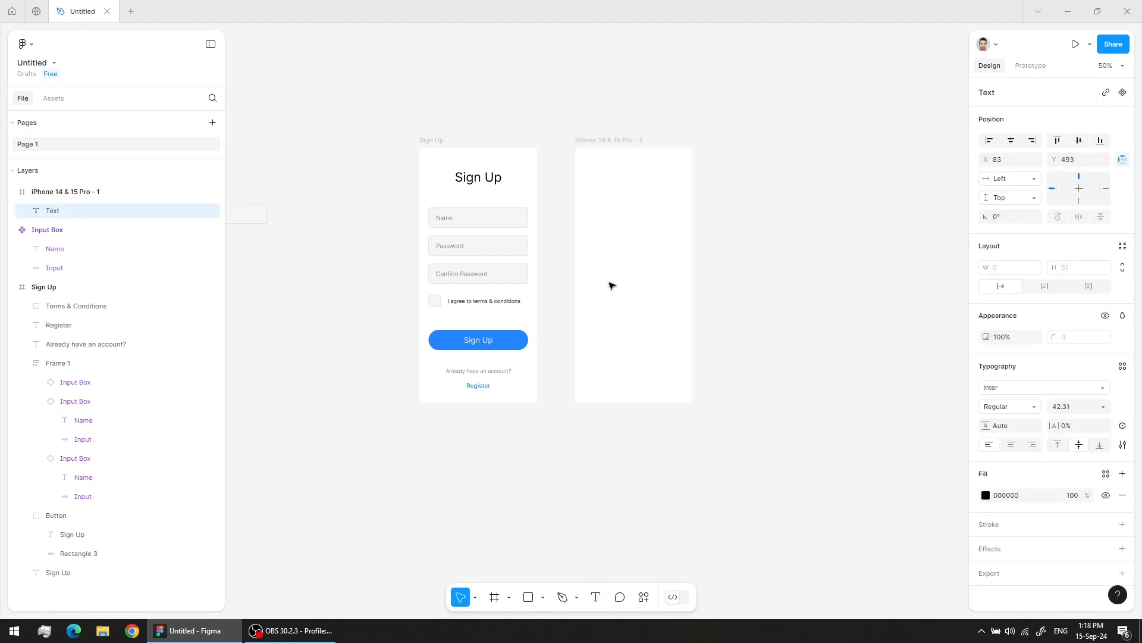
{"action": "type", "text": "Welcome"}
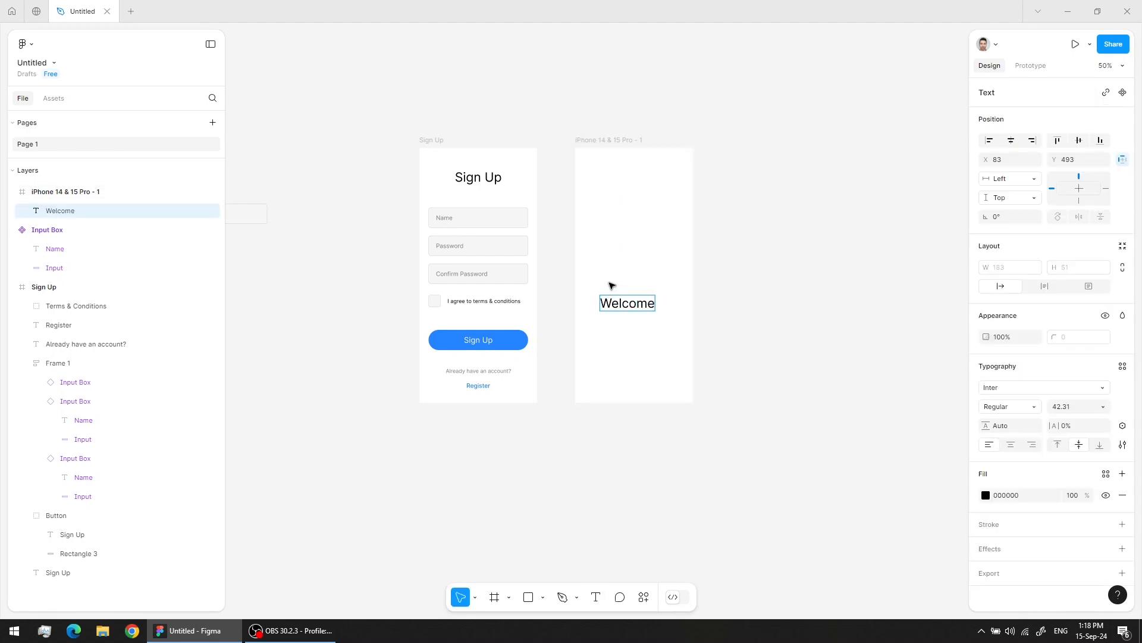
{"action": "key", "text": "Escape"}
{"action": "key", "text": "k"}
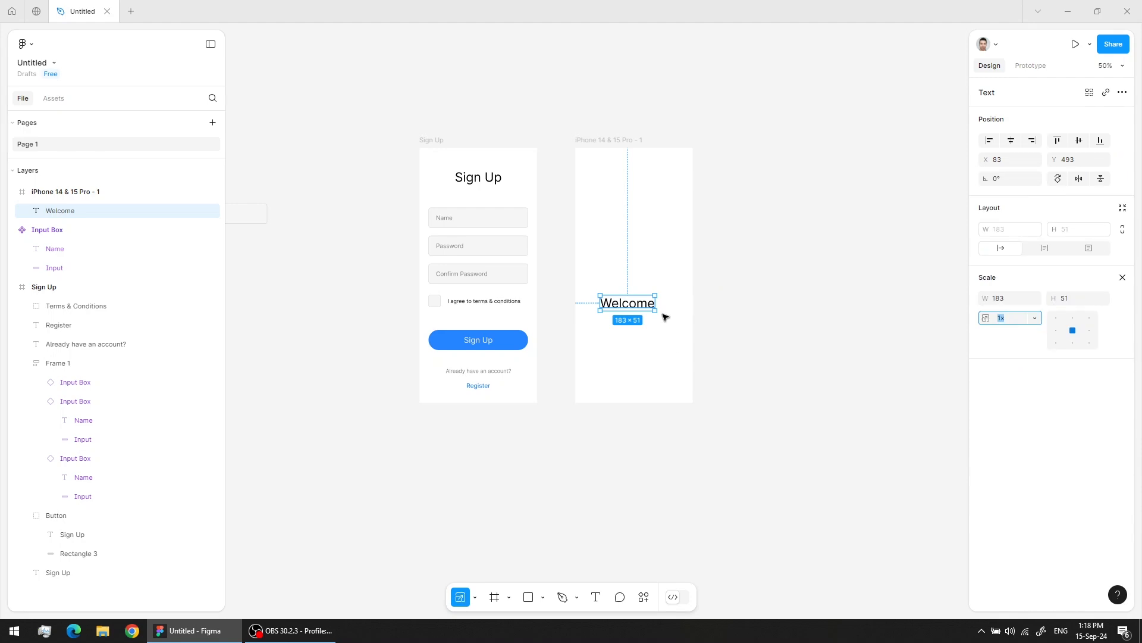
{"action": "left_click_drag", "start_coordinate": [655, 310], "coordinate": [639, 306]}
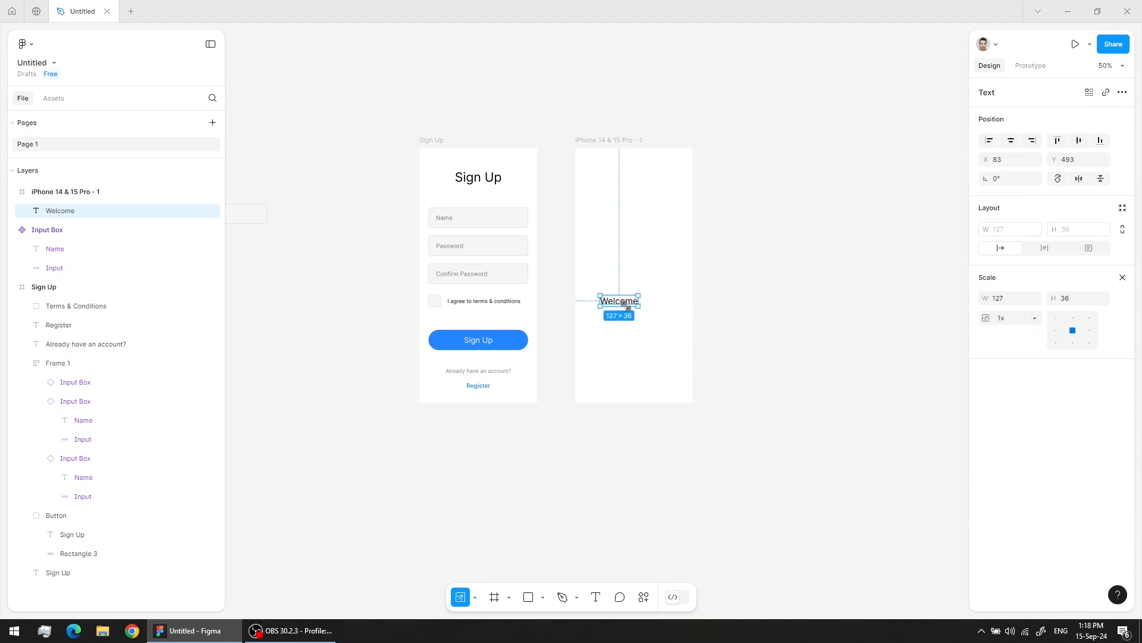
Step: Set the font size of the Sign Up screen's title text to 42
{"action": "left_click", "coordinate": [732, 281]}
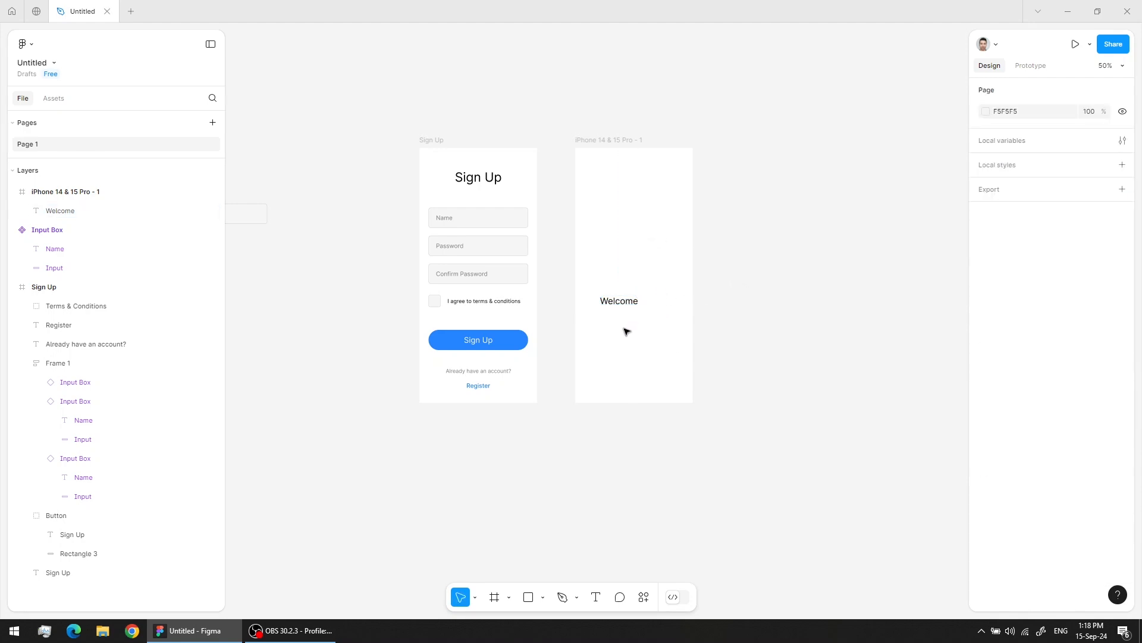
{"action": "left_click", "coordinate": [620, 301]}
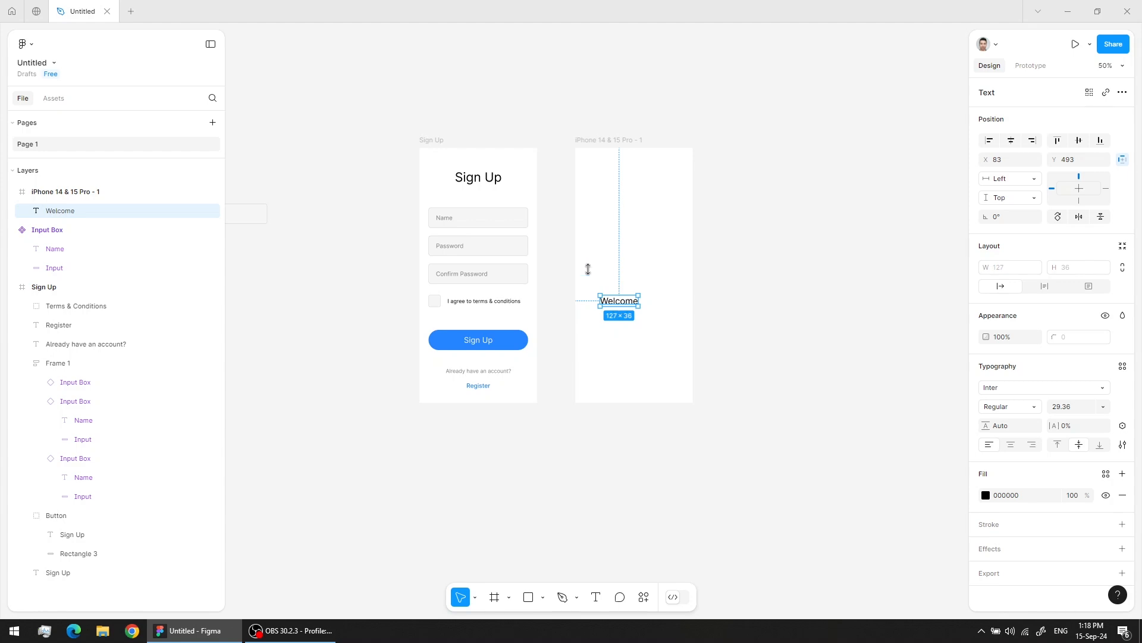
{"action": "left_click", "coordinate": [483, 183]}
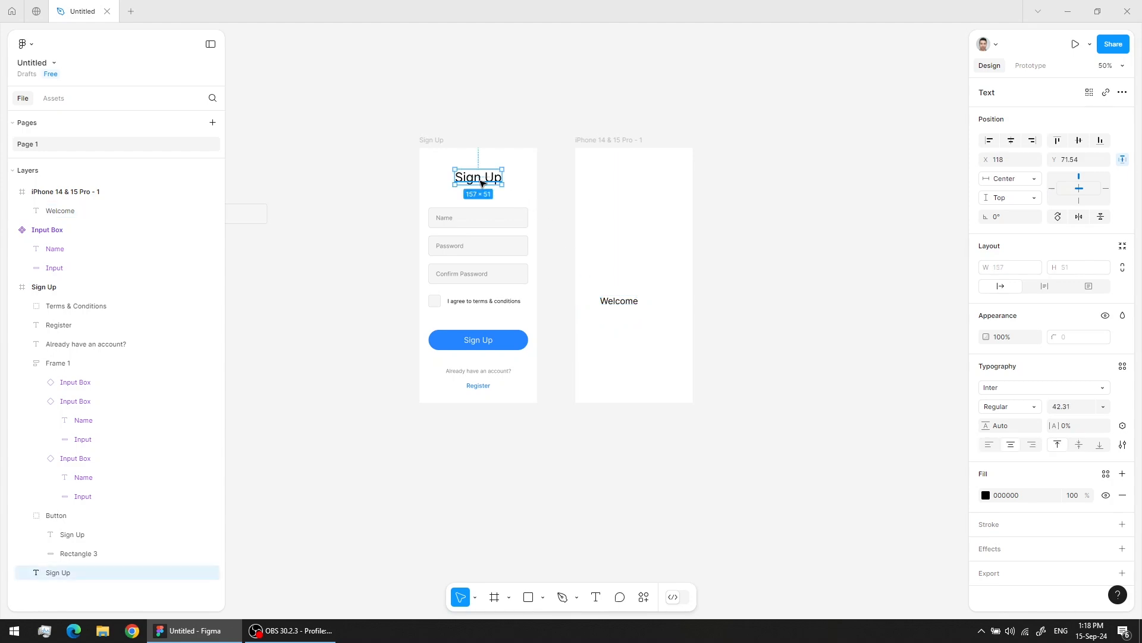
{"action": "left_click", "coordinate": [1074, 407]}
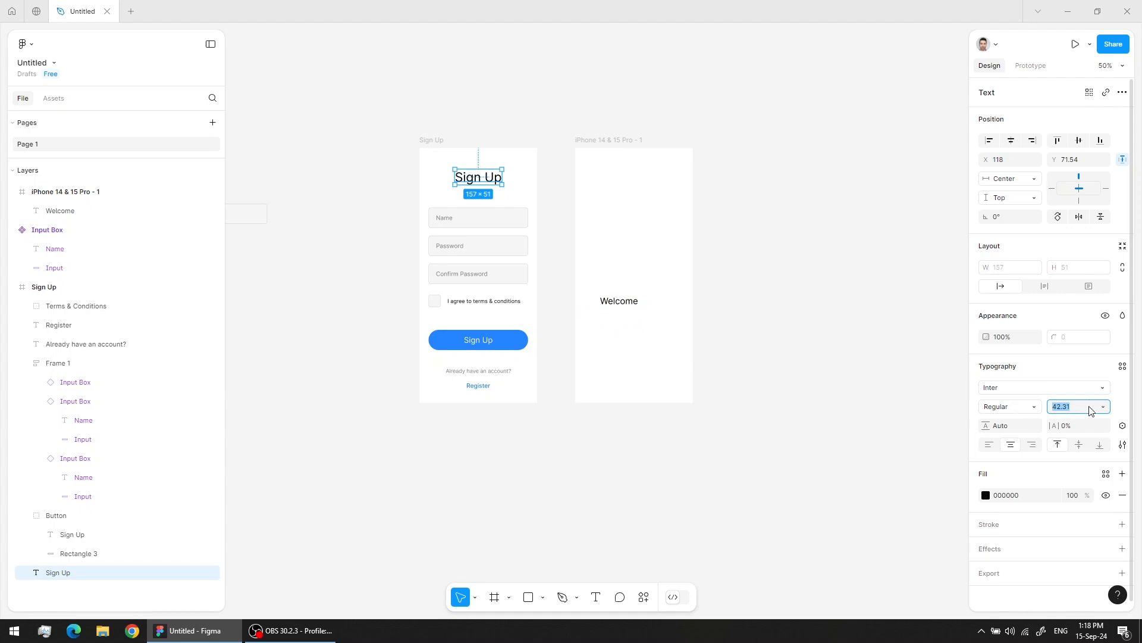
{"action": "type", "text": "42"}
{"action": "key", "text": "Return"}
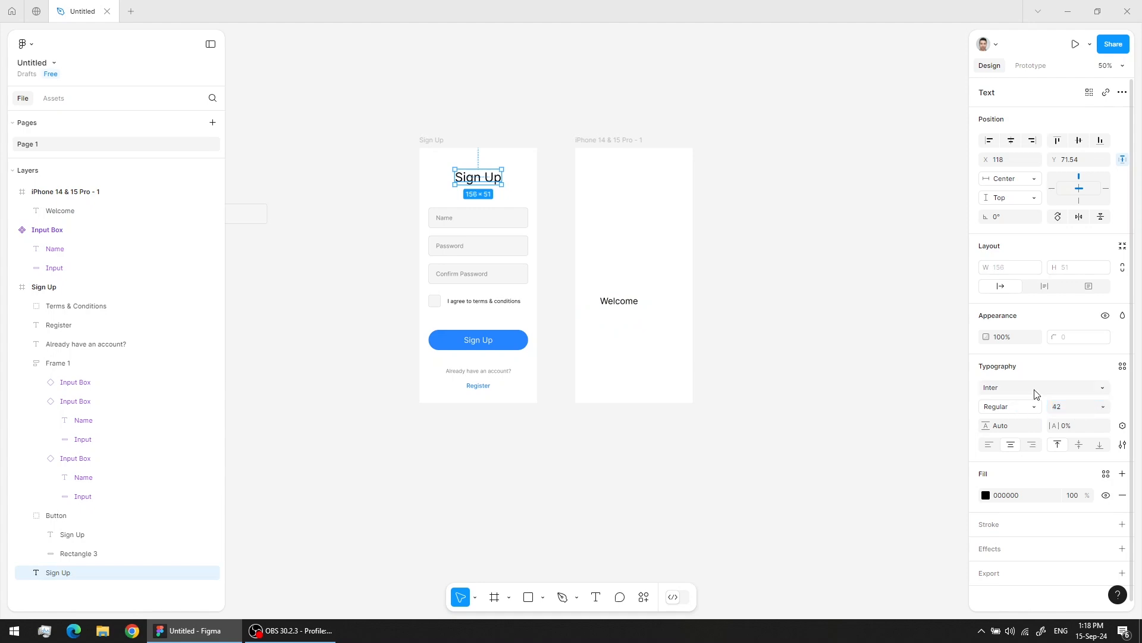
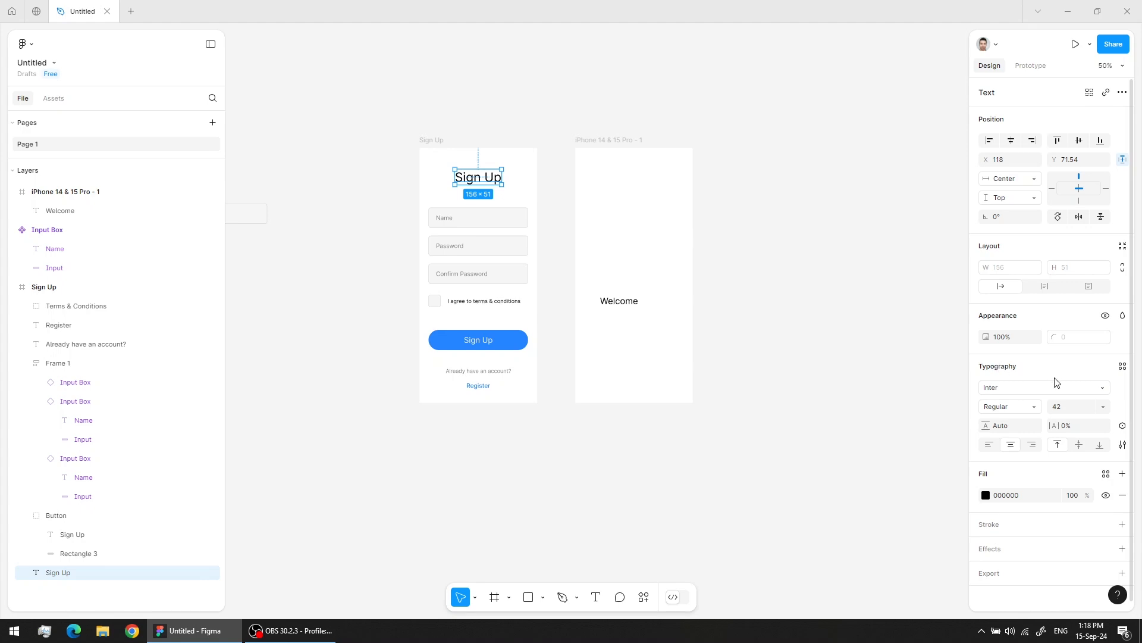
Step: Create a text style named "Title" from the Sign Up title and check it in the list of text styles
{"action": "left_click", "coordinate": [1123, 367]}
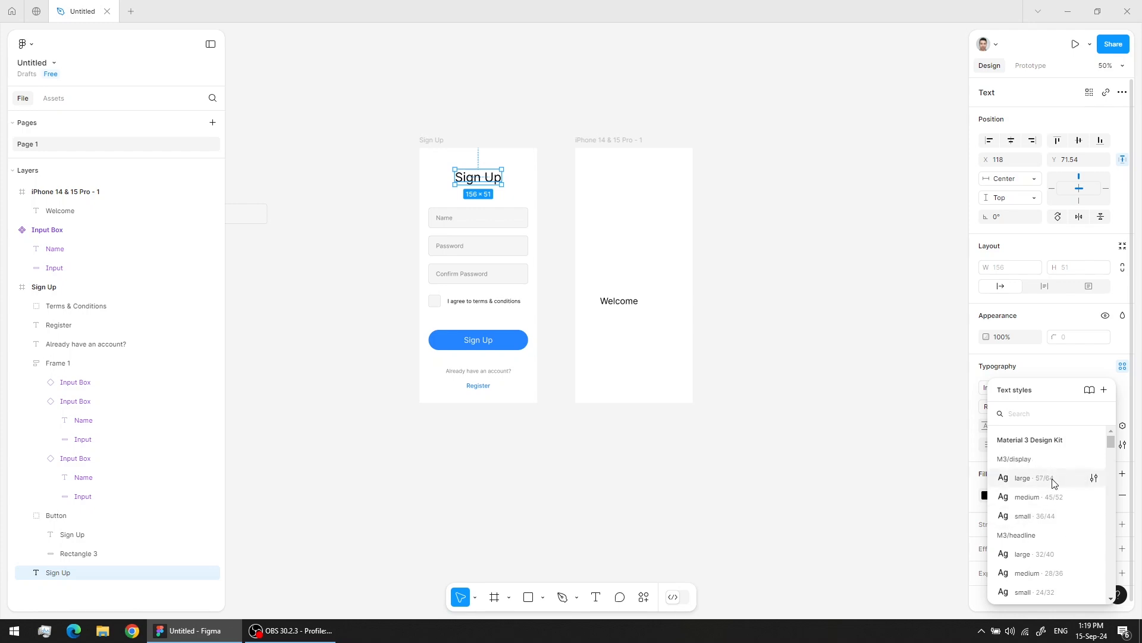
{"action": "scroll", "coordinate": [1051, 479], "scroll_direction": "down", "scroll_amount": 5}
{"action": "scroll", "coordinate": [1047, 486], "scroll_direction": "down", "scroll_amount": 10}
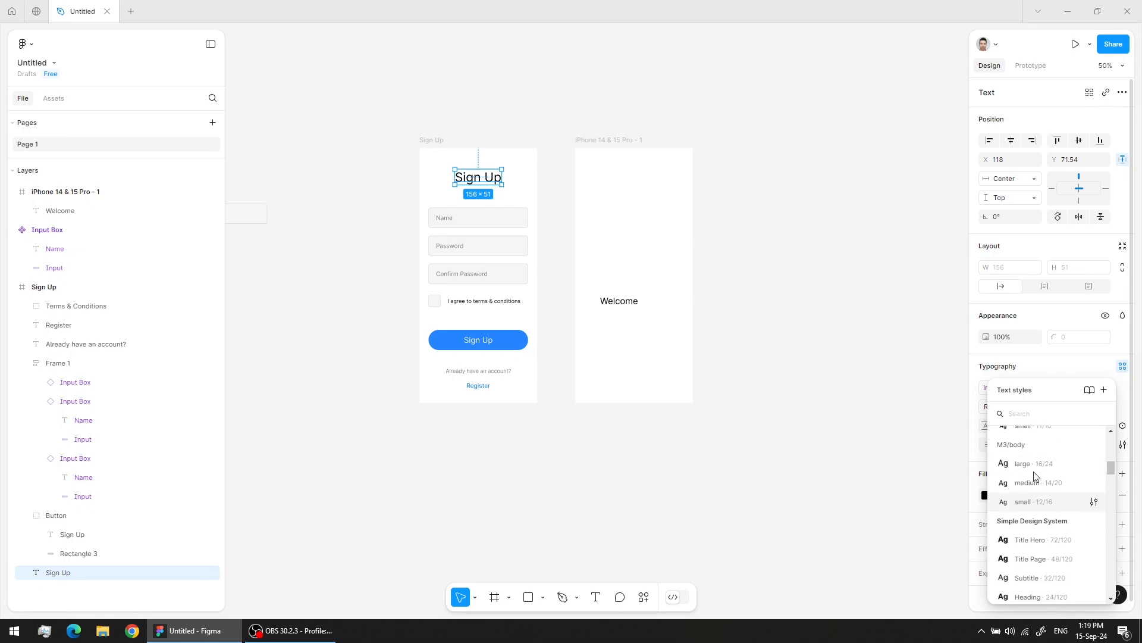
{"action": "scroll", "coordinate": [1036, 509], "scroll_direction": "down", "scroll_amount": 10}
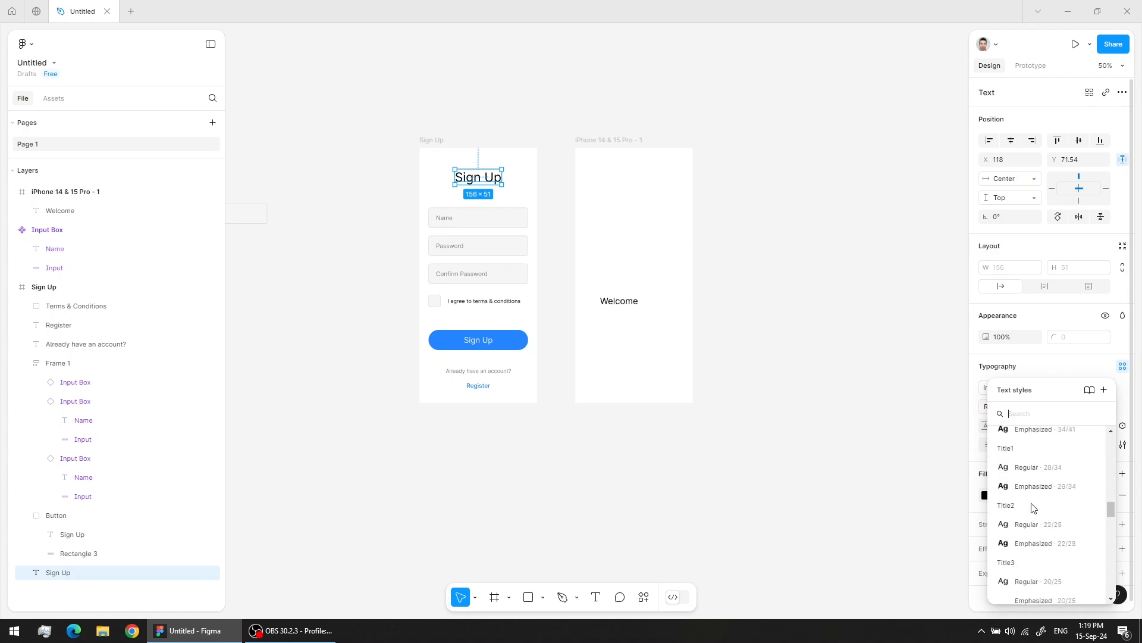
{"action": "scroll", "coordinate": [1065, 527], "scroll_direction": "up", "scroll_amount": 10}
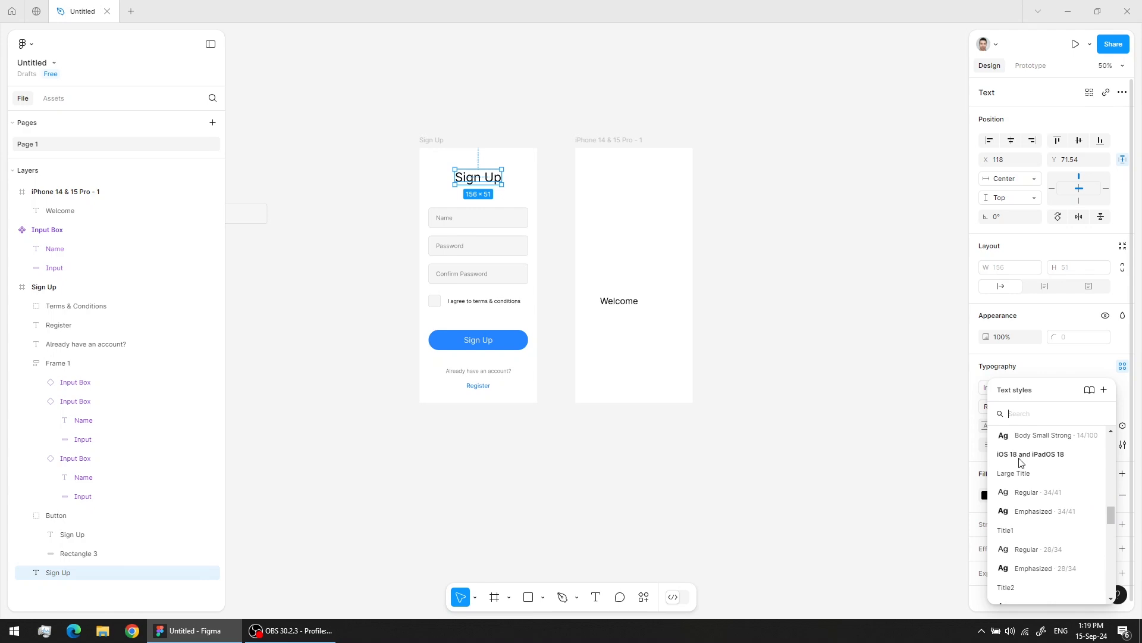
{"action": "left_click_drag", "start_coordinate": [1111, 514], "coordinate": [1116, 424]}
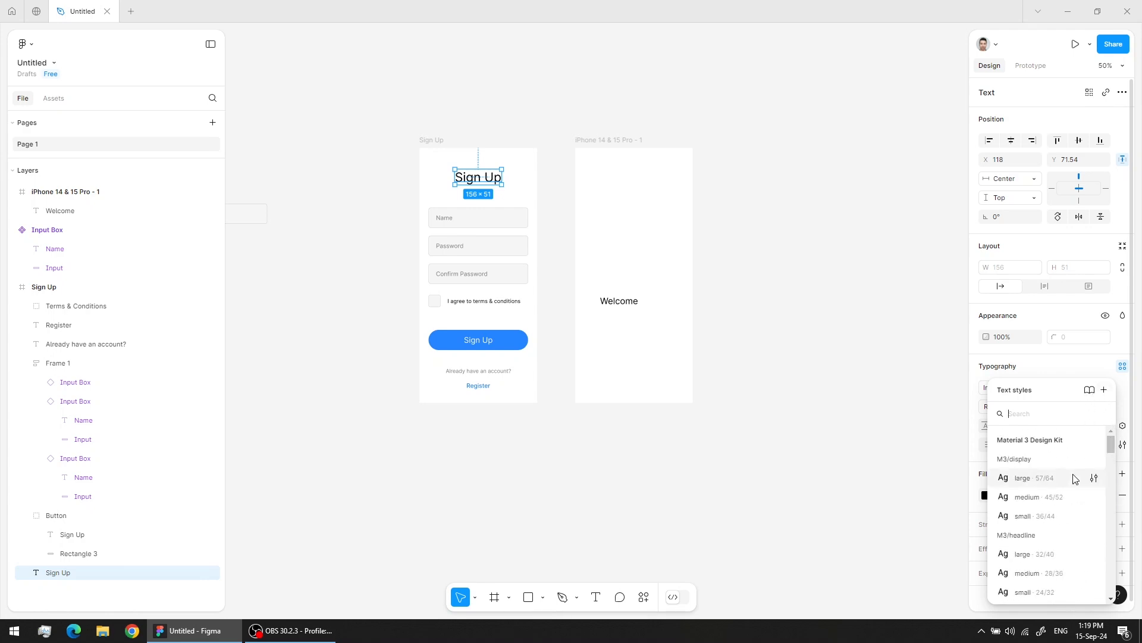
{"action": "left_click", "coordinate": [1105, 394]}
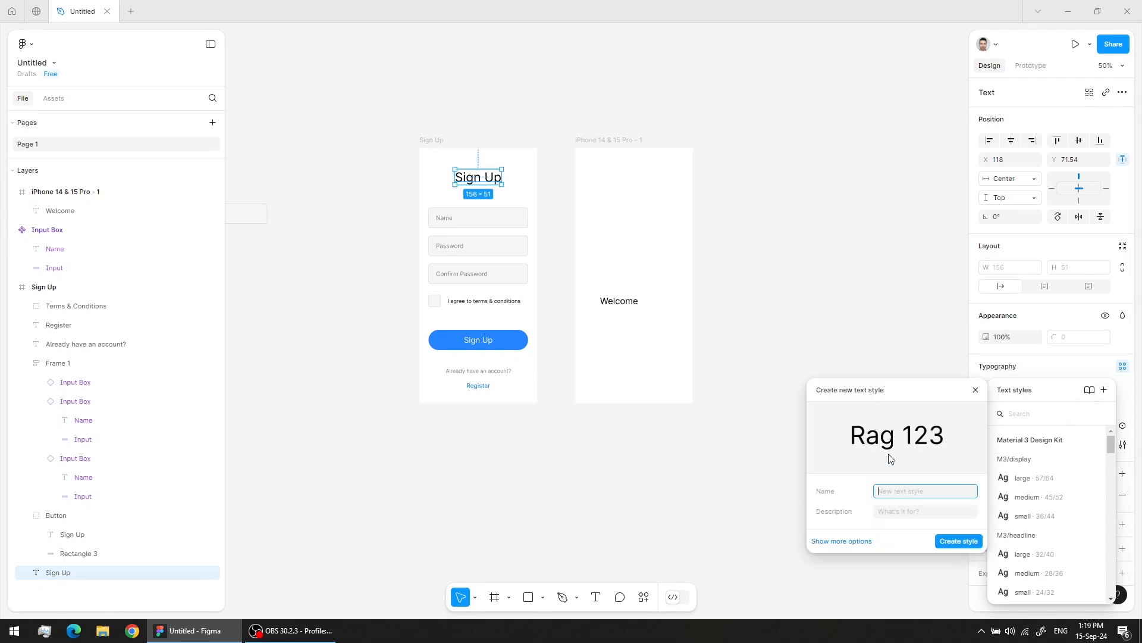
{"action": "type", "text": "Title"}
{"action": "left_click", "coordinate": [951, 541]}
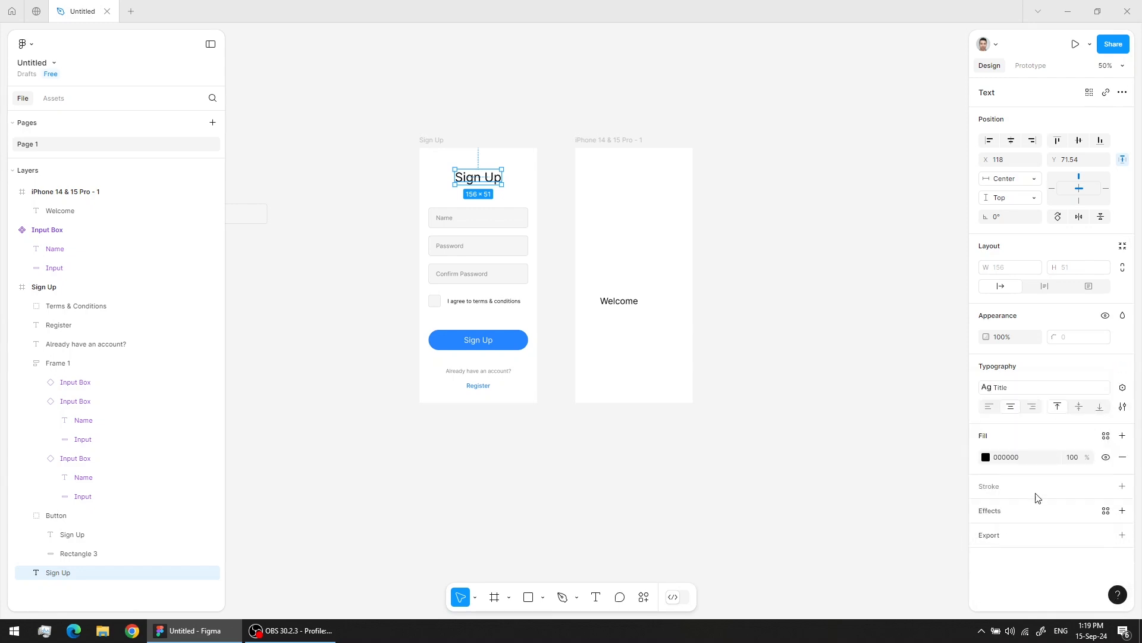
{"action": "left_click", "coordinate": [1093, 388]}
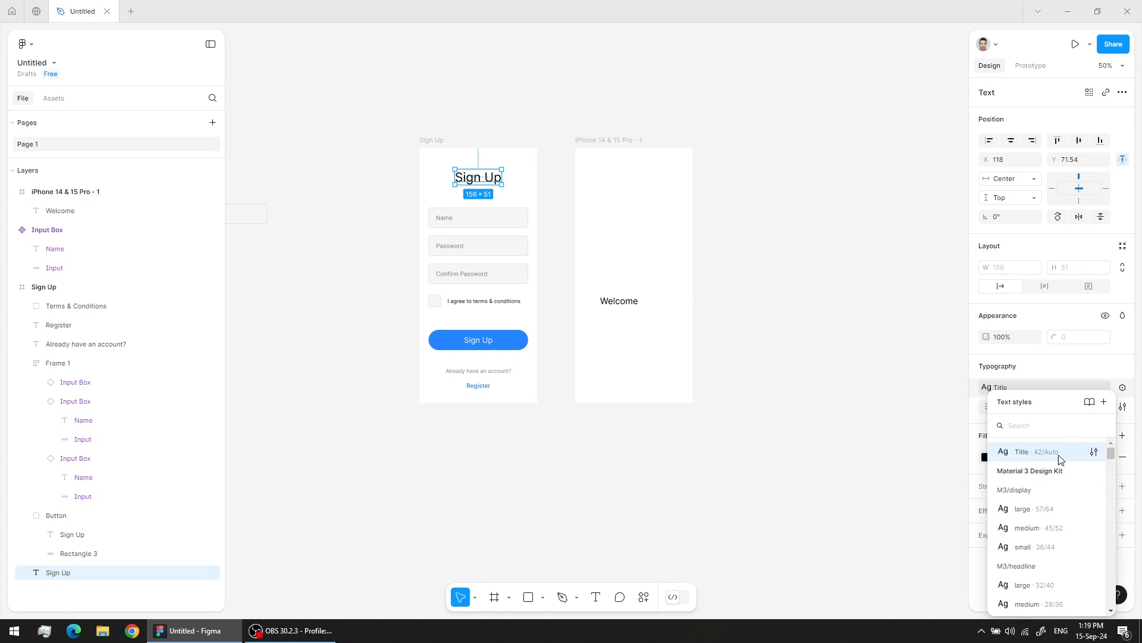
{"action": "left_click", "coordinate": [781, 380]}
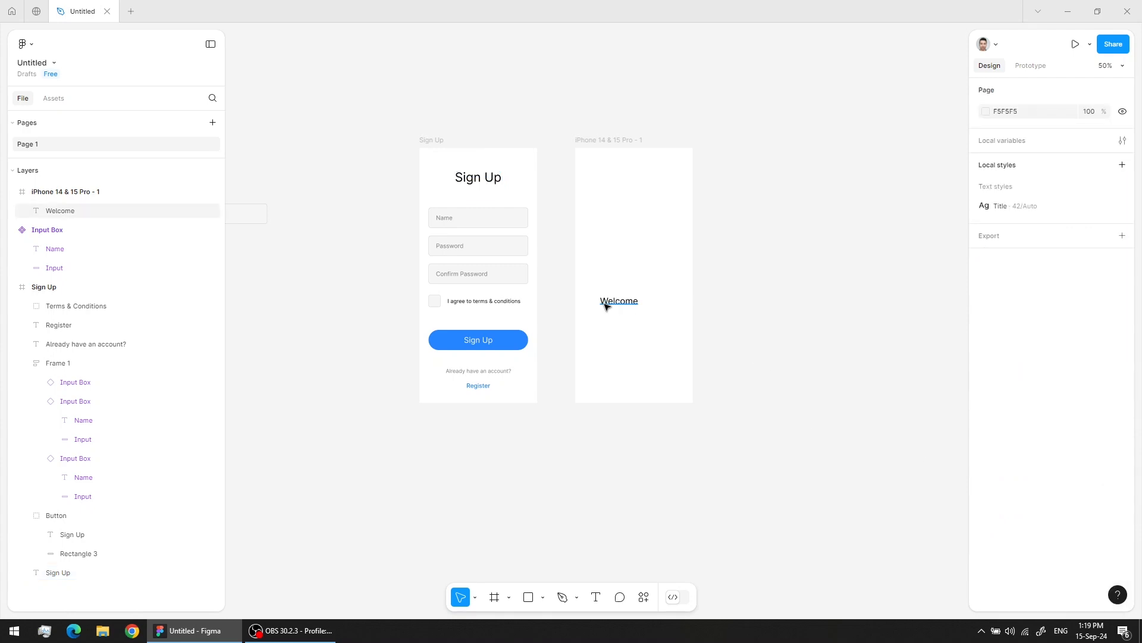
Step: Apply the "Title" text style to the Welcome text in the iPhone frame
{"action": "left_click", "coordinate": [619, 303]}
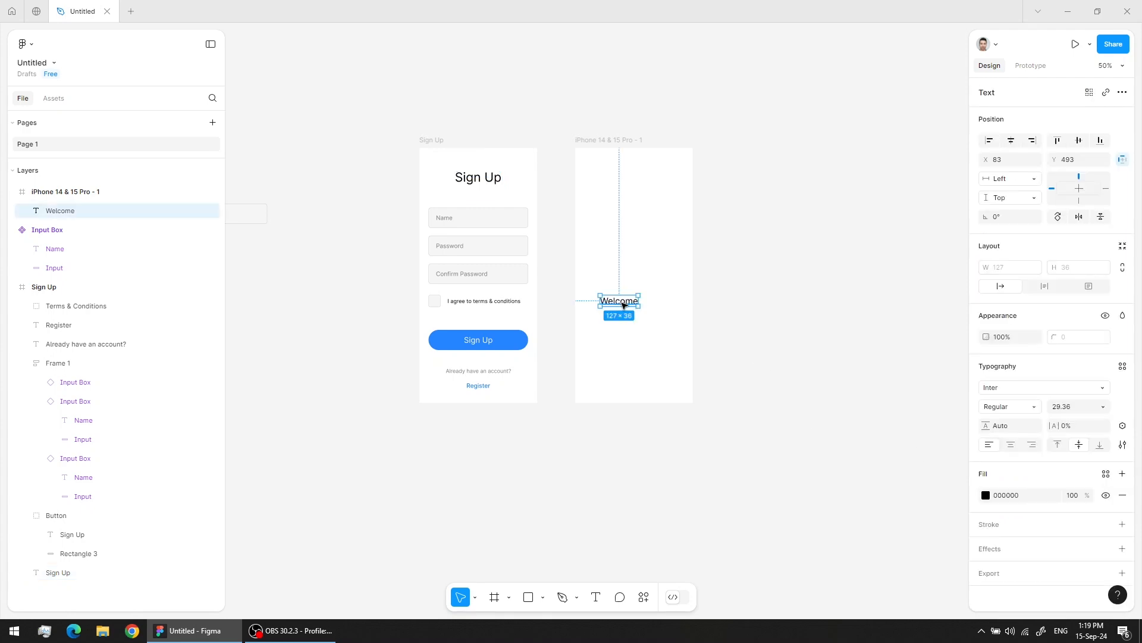
{"action": "left_click", "coordinate": [1068, 394]}
{"action": "left_click", "coordinate": [1083, 392]}
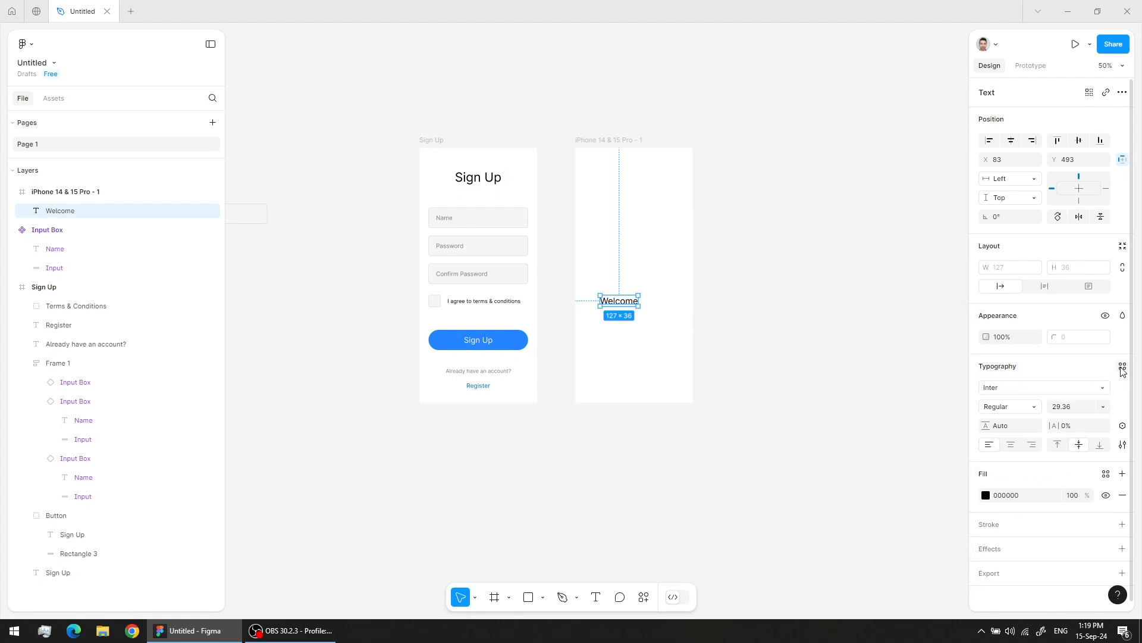
{"action": "left_click", "coordinate": [1123, 367]}
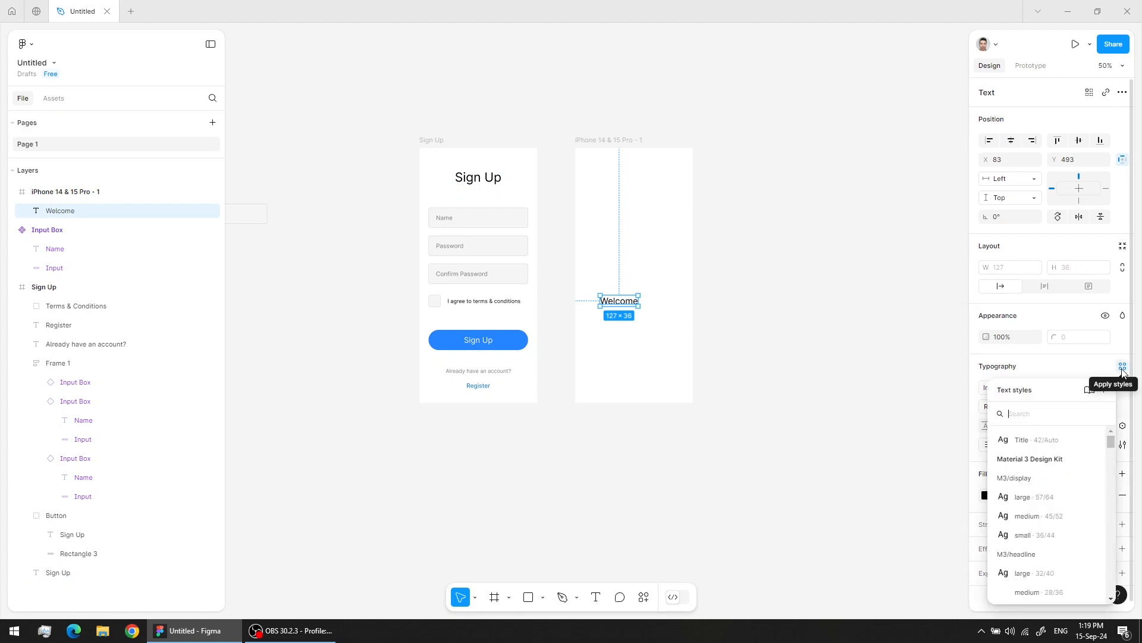
{"action": "left_click", "coordinate": [1030, 443]}
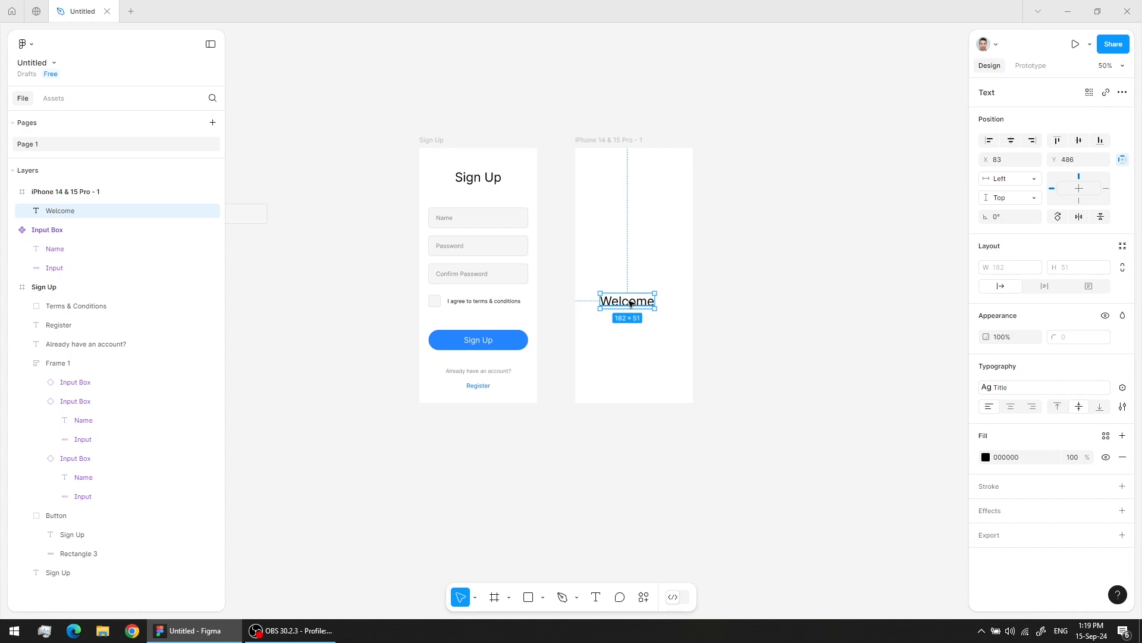
Step: Center the Welcome text horizontally in its frame and align its top with the Sign Up title
{"action": "left_click", "coordinate": [1013, 144]}
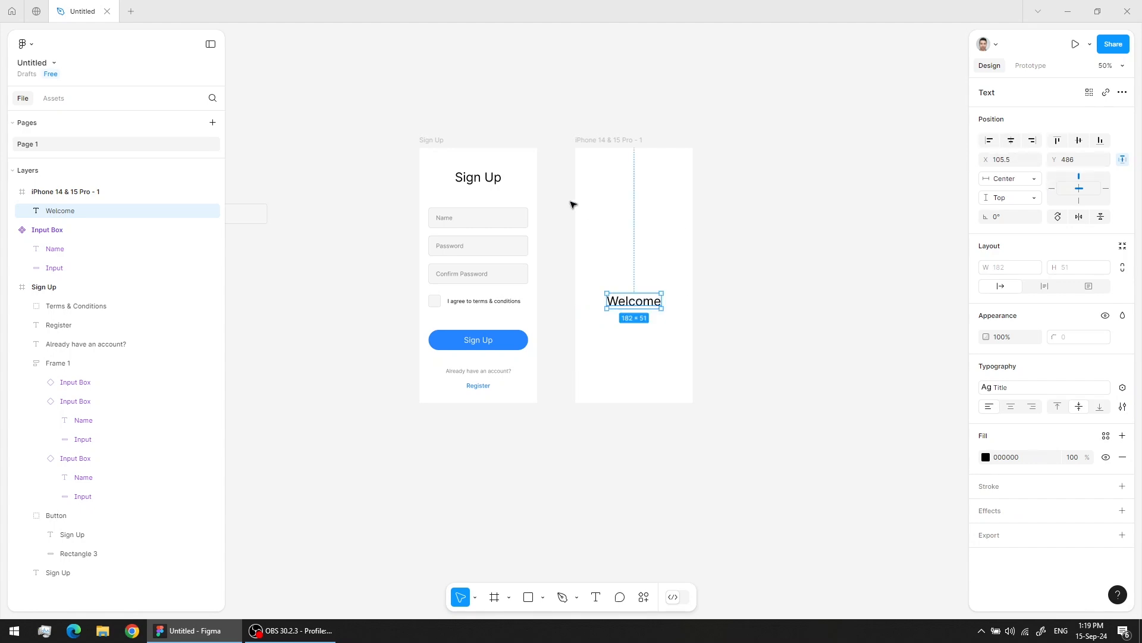
{"action": "left_click", "coordinate": [479, 181], "text": "shift"}
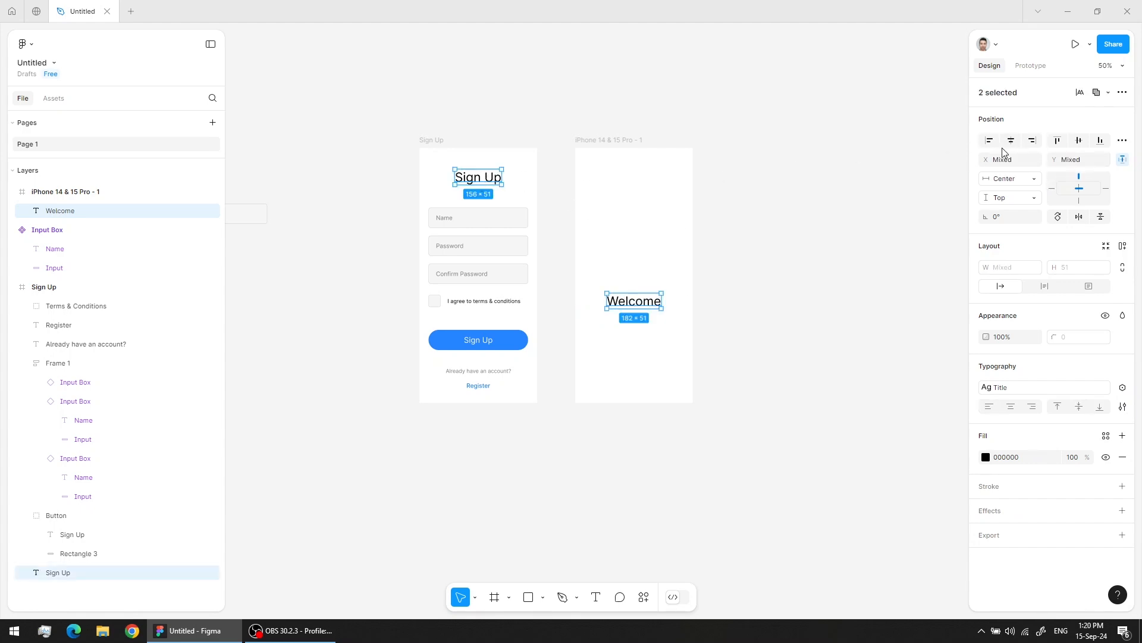
{"action": "left_click", "coordinate": [1059, 143]}
{"action": "left_click", "coordinate": [817, 135]}
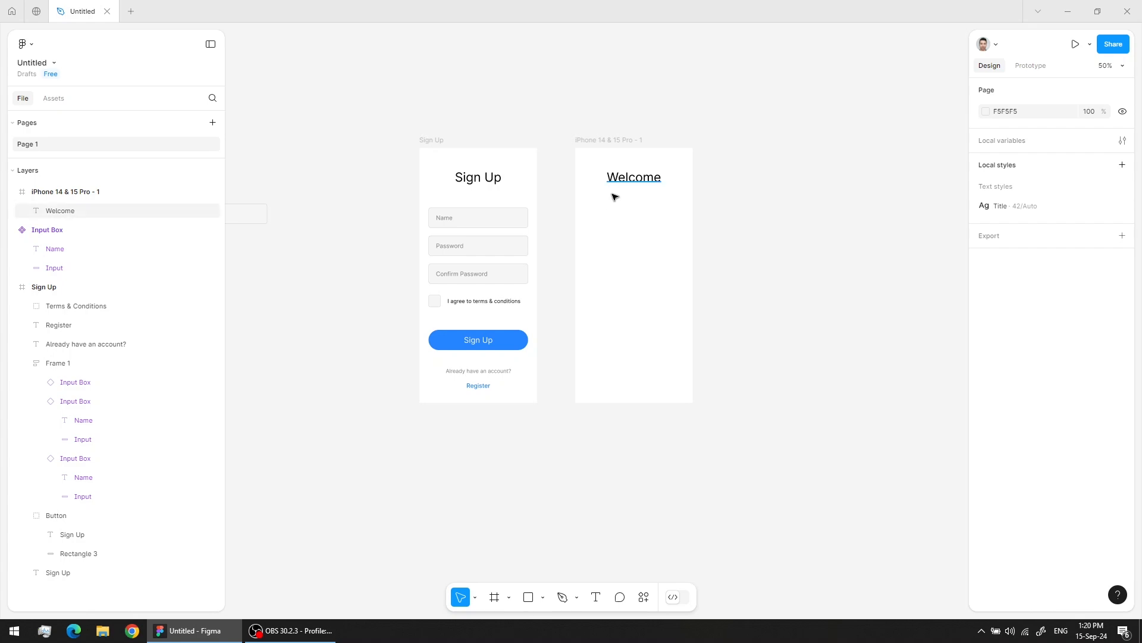
Step: Draw a circle about 72 × 72 in the iPhone frame, below and to the left of the Welcome title
{"action": "key", "text": "o"}
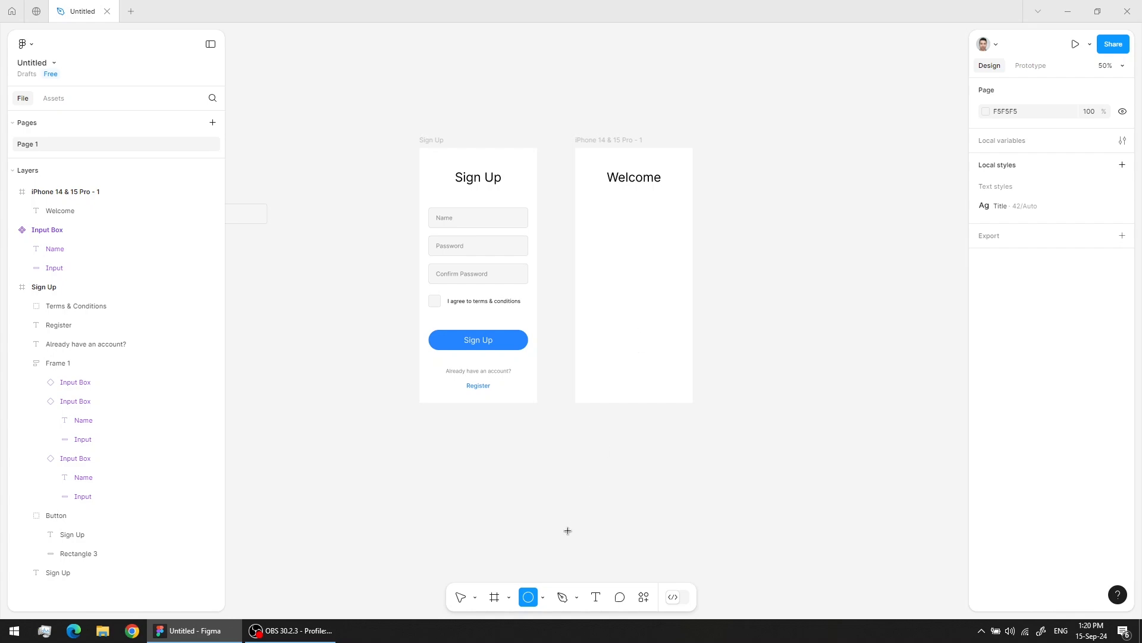
{"action": "left_click", "coordinate": [461, 600]}
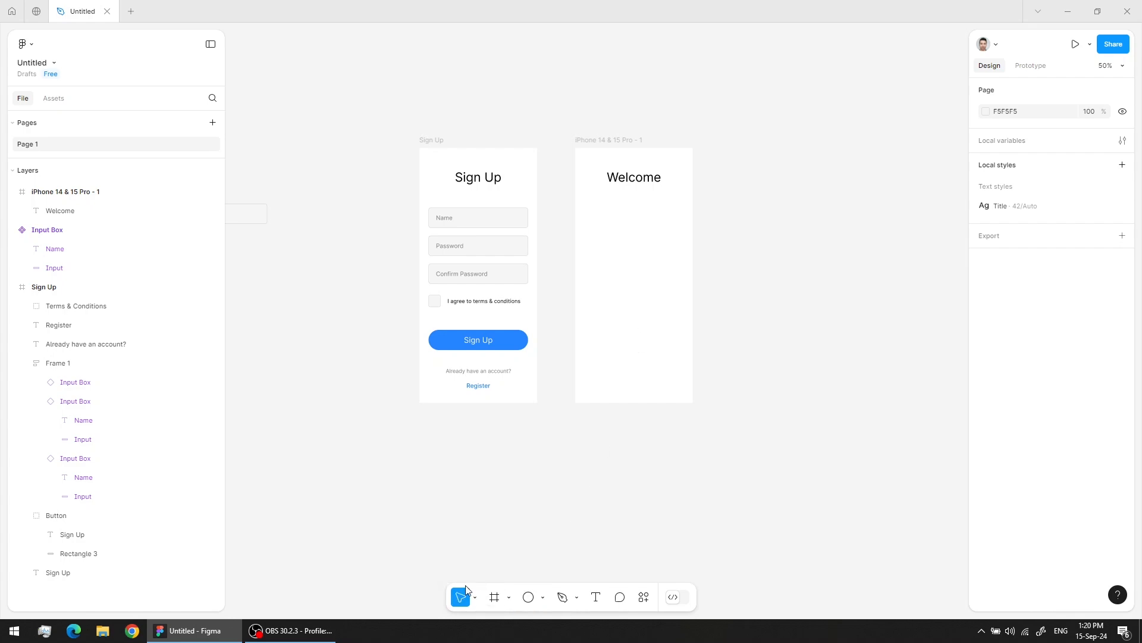
{"action": "left_click", "coordinate": [542, 597]}
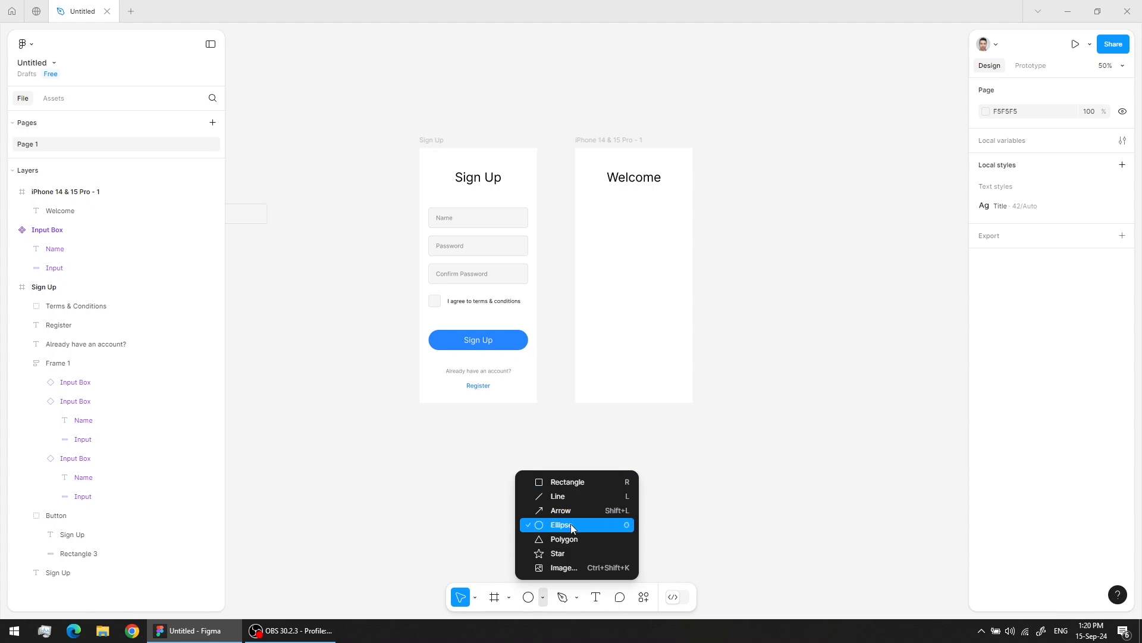
{"action": "left_click", "coordinate": [570, 524]}
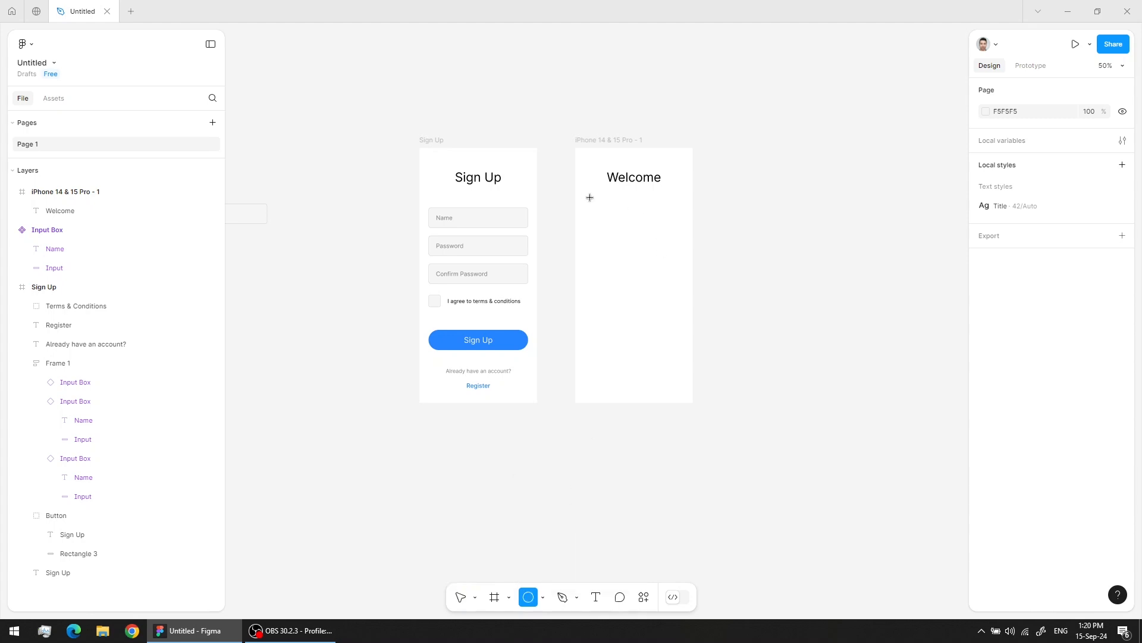
{"action": "left_click_drag", "start_coordinate": [591, 196], "coordinate": [613, 218]}
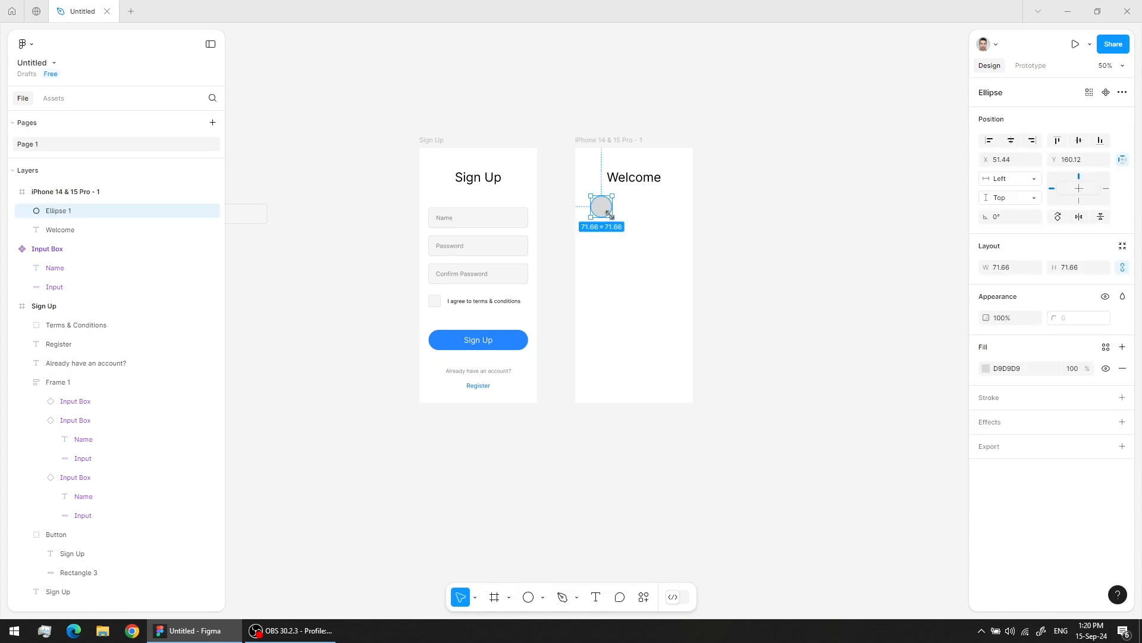
{"action": "left_click", "coordinate": [637, 112]}
Step: Try moving the iPhone frame together with the circle inside it, and undo the move
{"action": "left_click_drag", "start_coordinate": [602, 141], "coordinate": [632, 122]}
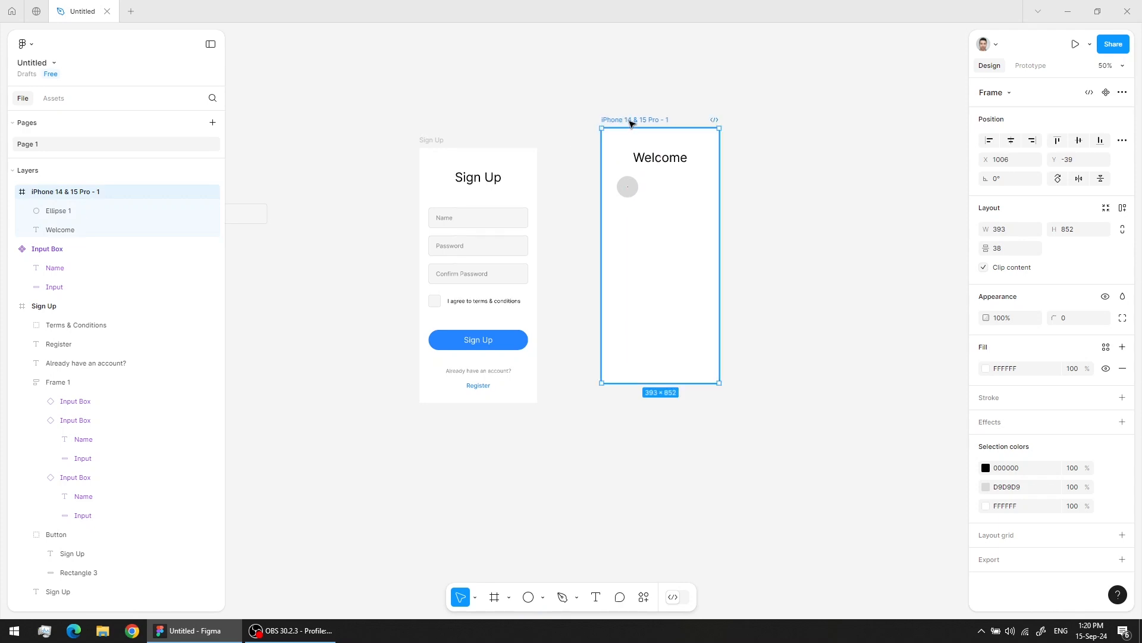
{"action": "key", "text": "ctrl+z"}
{"action": "left_click", "coordinate": [617, 84]}
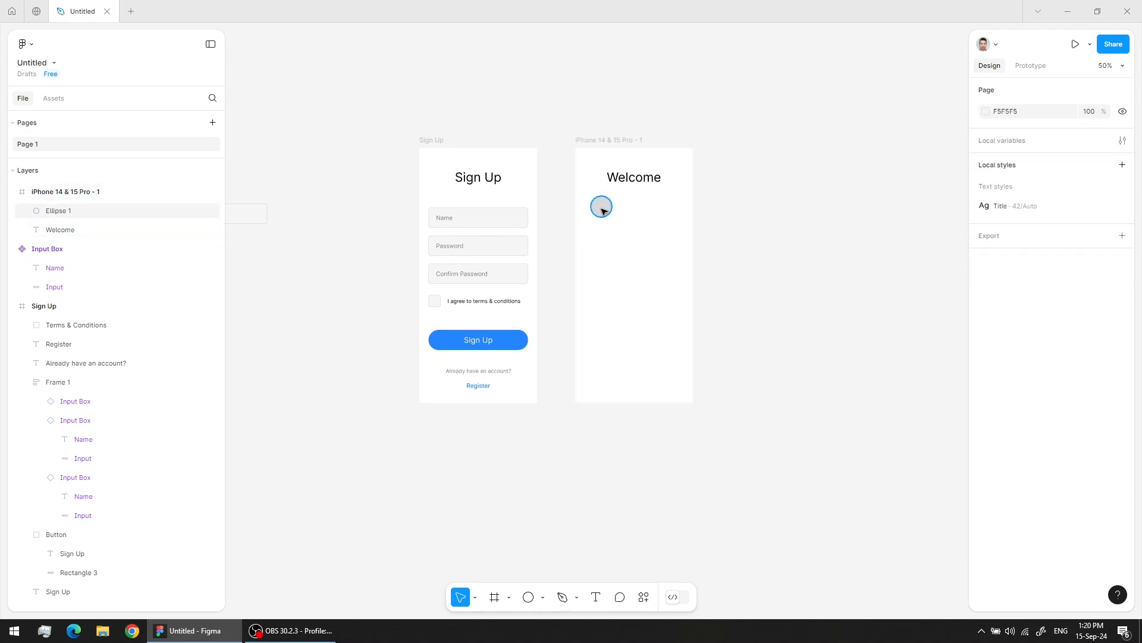
Step: Draw a second circle about 78 × 78 outside the iPhone frame, and test moving the frame without it, undoing the move
{"action": "key", "text": "o"}
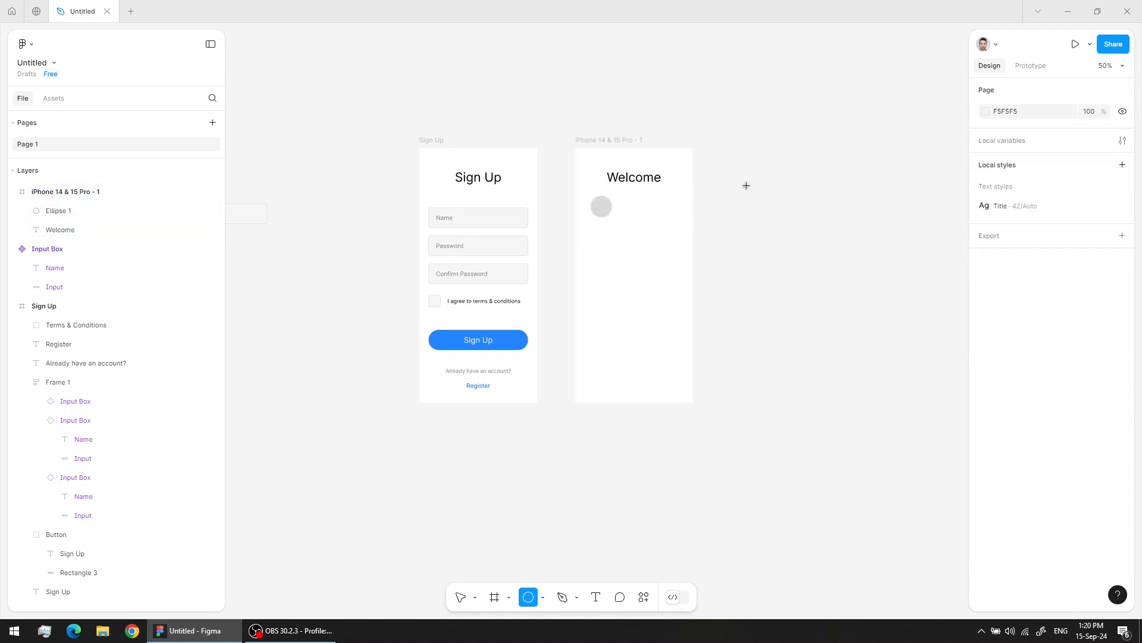
{"action": "left_click_drag", "start_coordinate": [722, 194], "coordinate": [747, 218]}
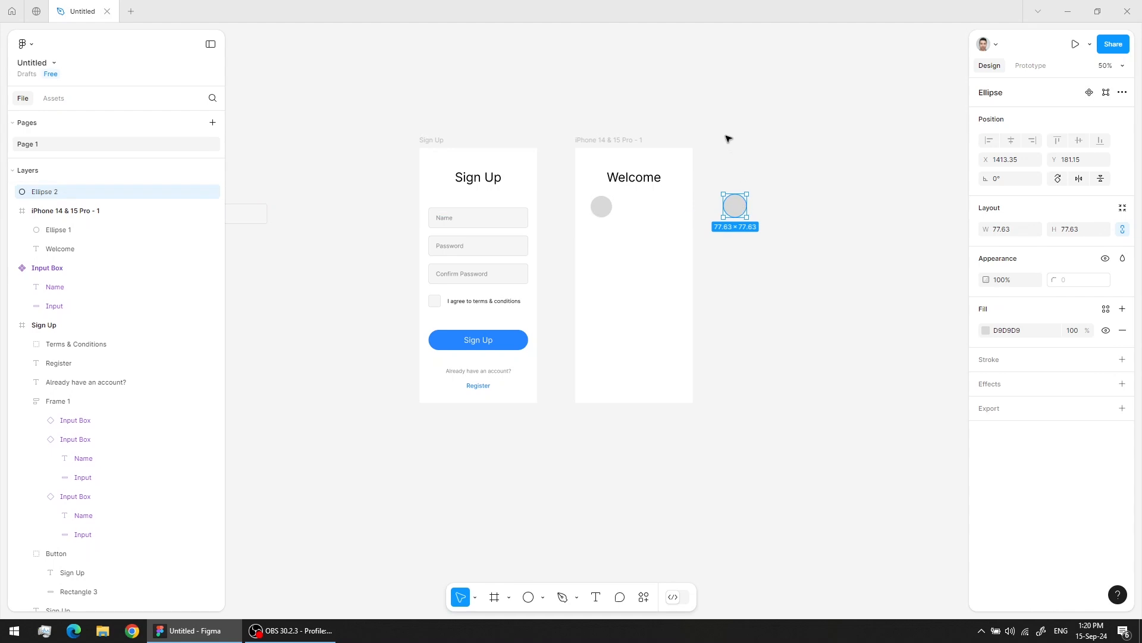
{"action": "key", "text": "Escape"}
{"action": "left_click_drag", "start_coordinate": [626, 140], "coordinate": [668, 76]}
{"action": "key", "text": "ctrl+z"}
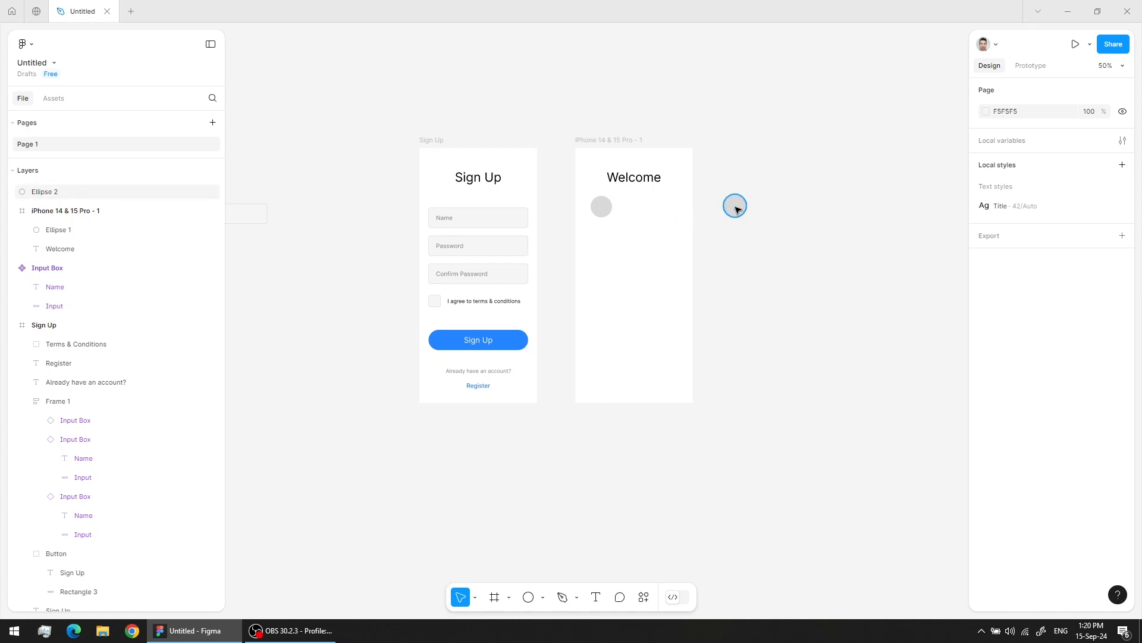
Step: Test nesting the second circle inside the iPhone frame by shifting and restoring the frame, and delete that circle
{"action": "left_click_drag", "start_coordinate": [736, 208], "coordinate": [659, 220]}
{"action": "left_click", "coordinate": [640, 113]}
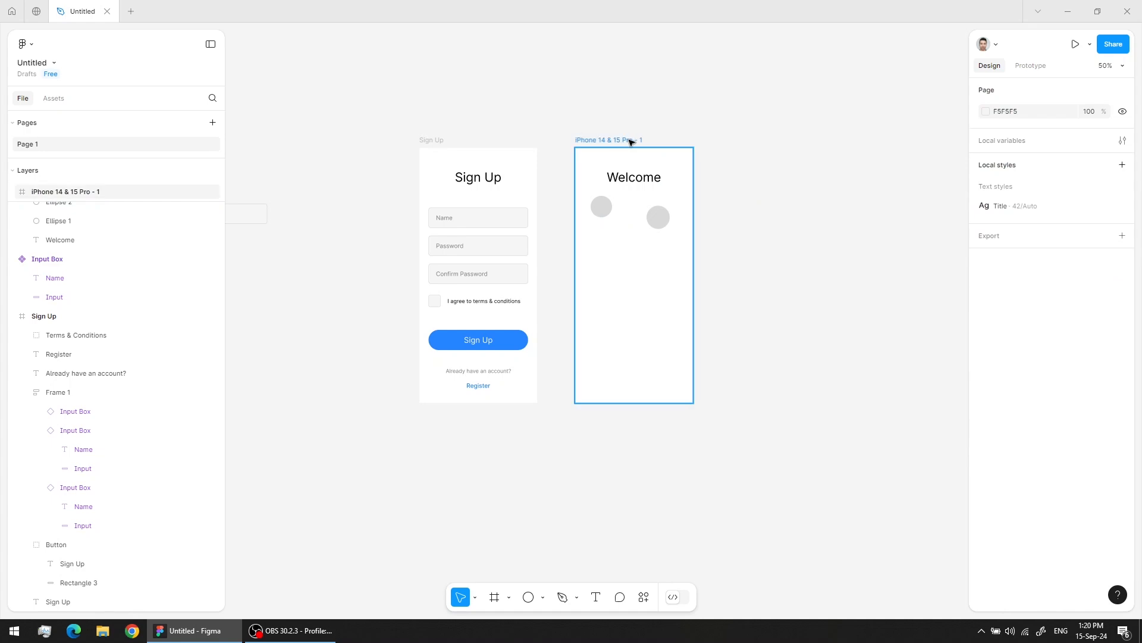
{"action": "left_click_drag", "start_coordinate": [629, 141], "coordinate": [670, 146]}
{"action": "key", "text": "ctrl+z"}
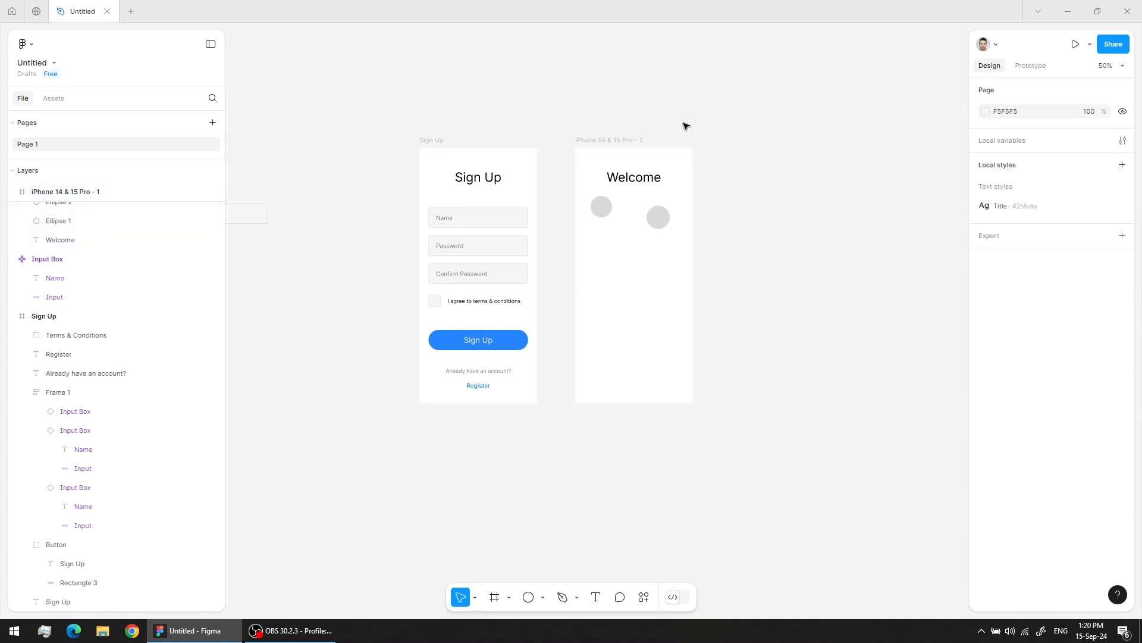
{"action": "left_click", "coordinate": [658, 216]}
{"action": "key", "text": "Delete"}
Step: Place two copies of the circle beside it, forming a horizontal row beneath the Welcome title
{"action": "left_click", "coordinate": [602, 207]}
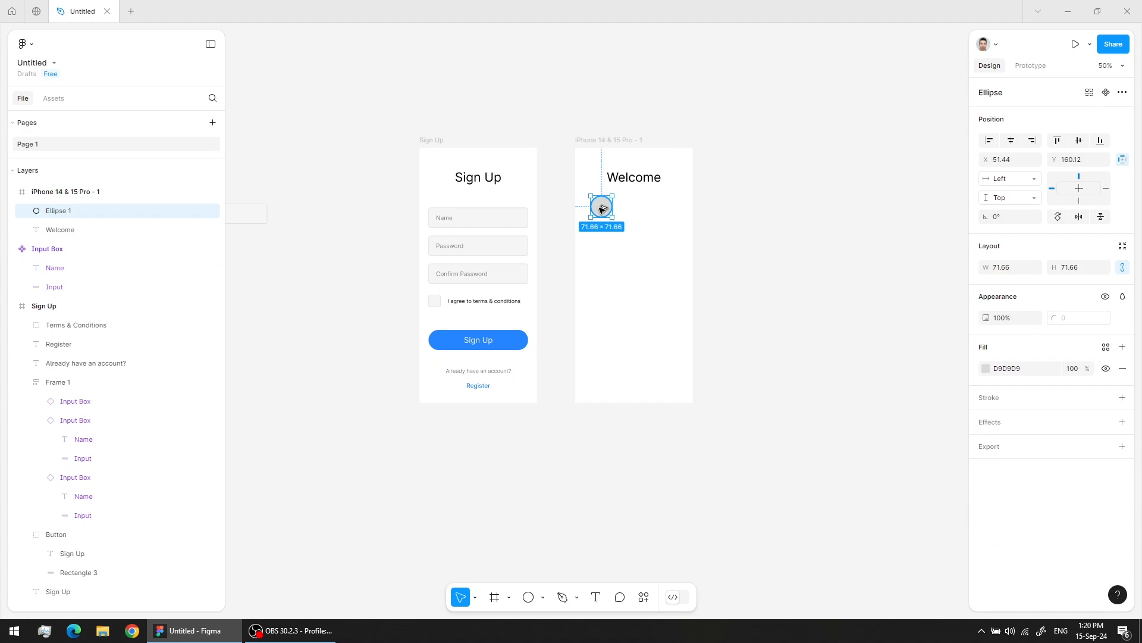
{"action": "left_click_drag", "start_coordinate": [601, 208], "coordinate": [634, 209]}
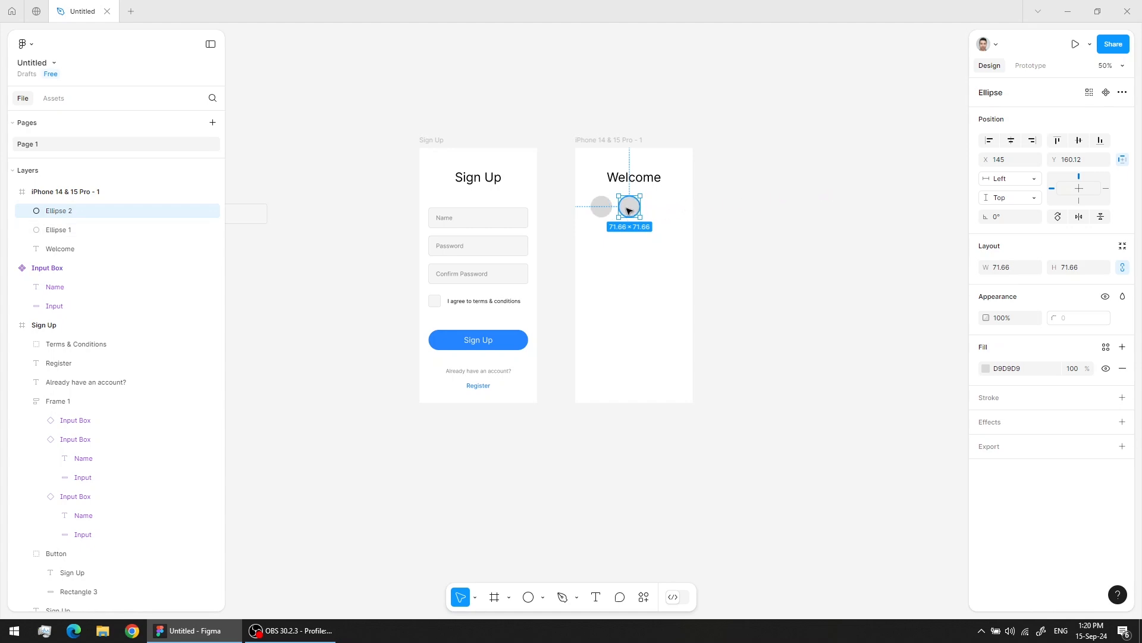
{"action": "left_click_drag", "start_coordinate": [630, 211], "coordinate": [668, 205]}
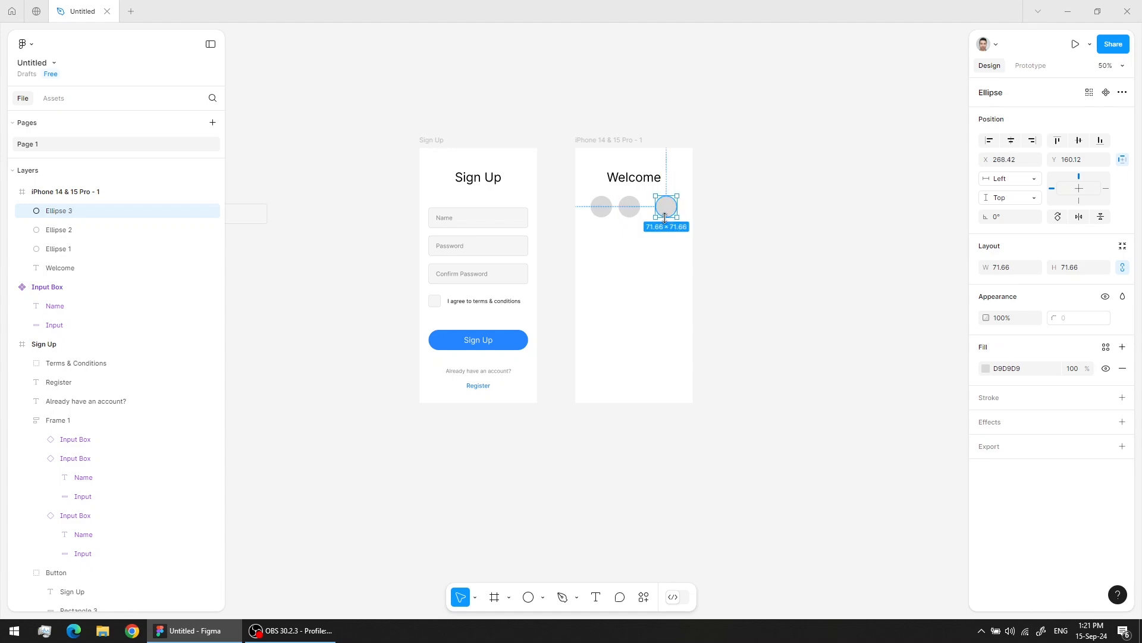
Step: Select all three circles under the Welcome title and put them in a horizontal auto layout
{"action": "left_click", "coordinate": [599, 212], "text": "shift"}
{"action": "left_click", "coordinate": [629, 205], "text": "shift"}
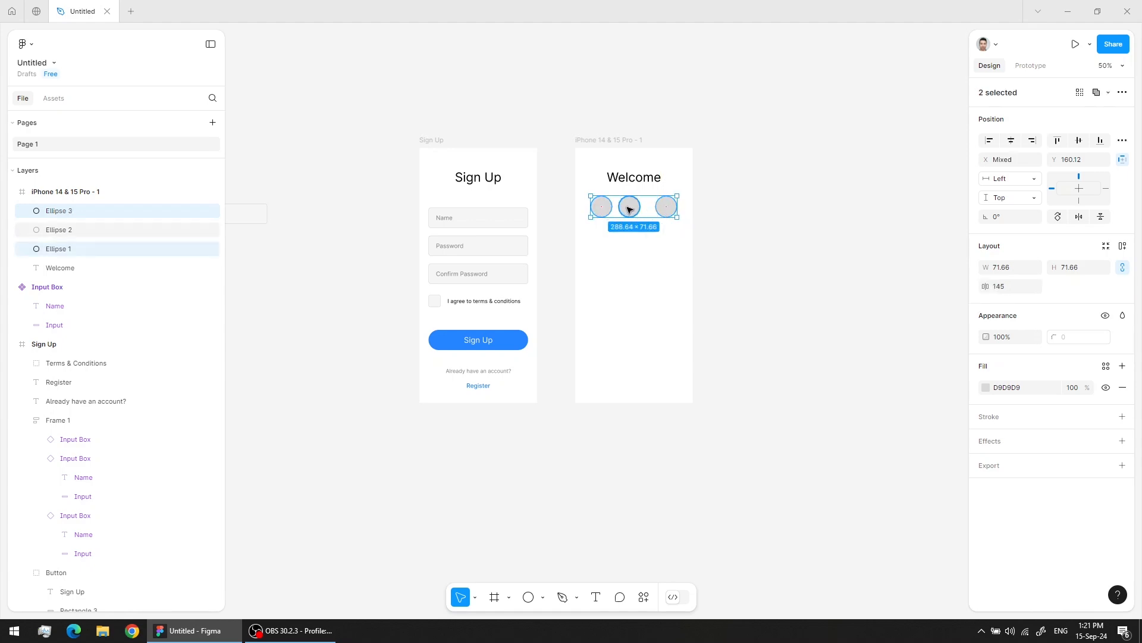
{"action": "left_click", "coordinate": [1124, 252]}
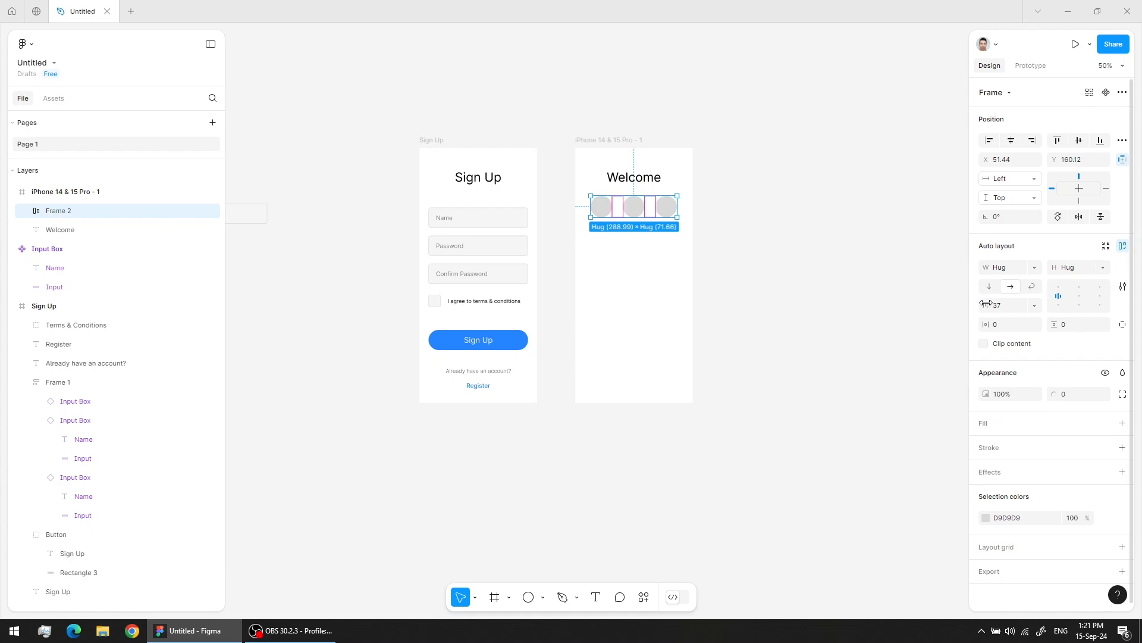
Step: Reduce the auto layout gap between the three circles to 18
{"action": "left_click", "coordinate": [660, 217]}
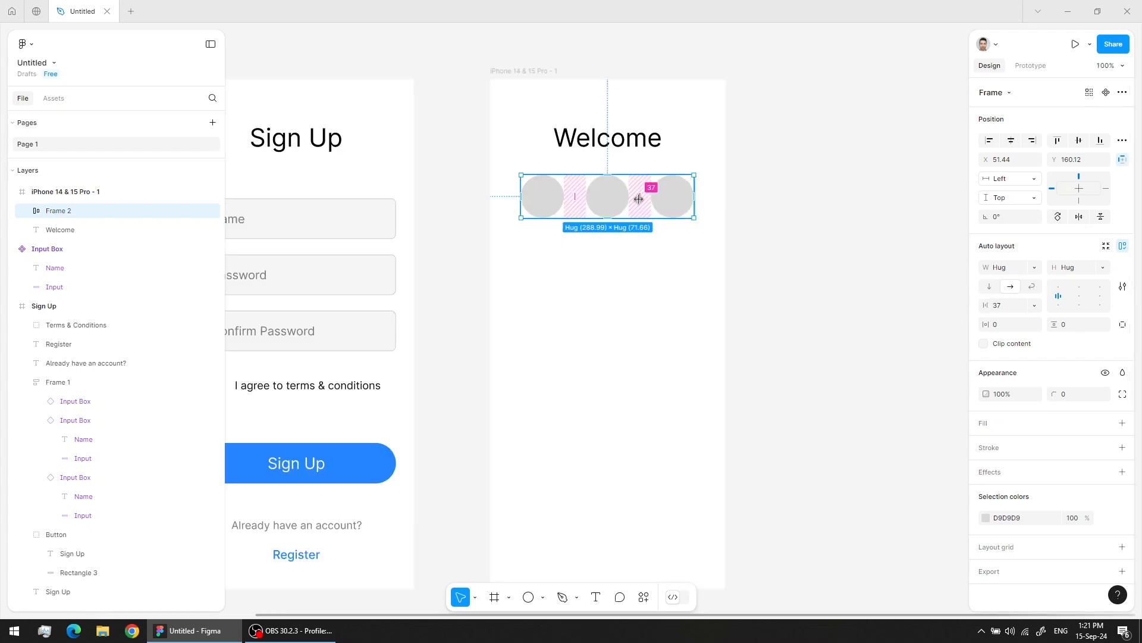
{"action": "left_click_drag", "start_coordinate": [636, 199], "coordinate": [623, 200]}
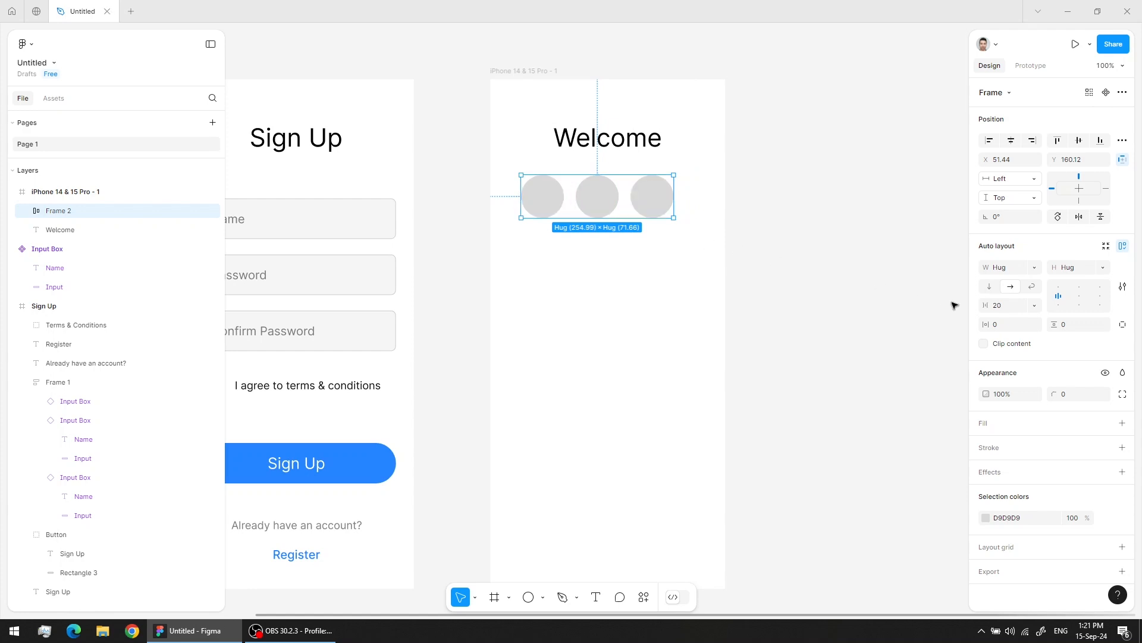
{"action": "left_click_drag", "start_coordinate": [986, 305], "coordinate": [988, 305]}
{"action": "left_click", "coordinate": [762, 225]}
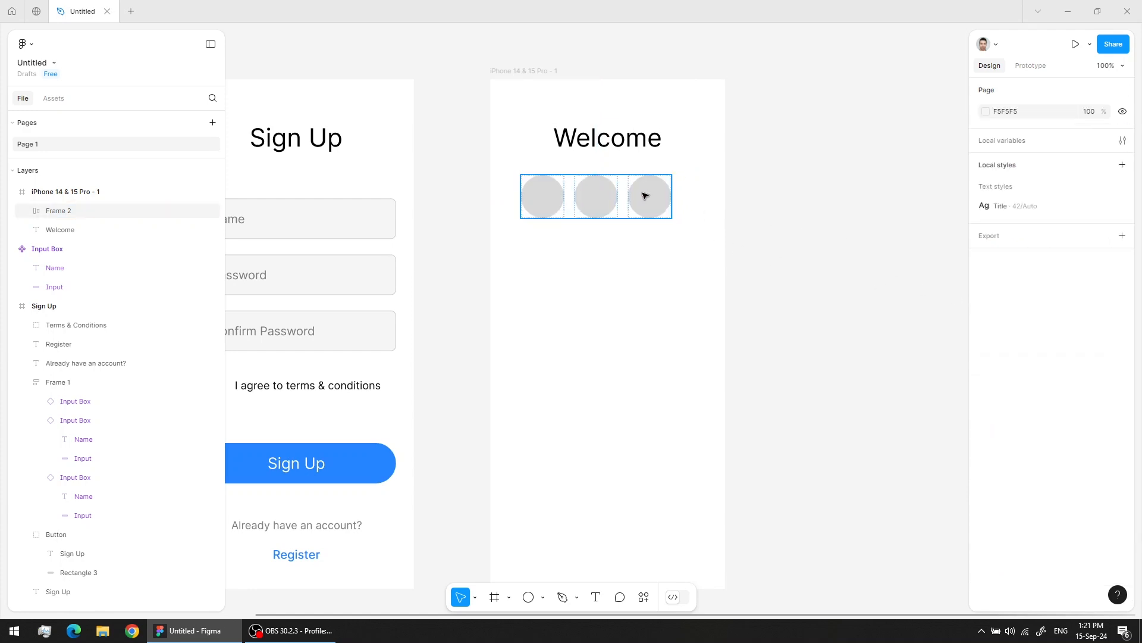
Step: Duplicate the third circle twice inside the auto layout row to extend it to five circles
{"action": "left_click", "coordinate": [655, 196]}
{"action": "left_click", "coordinate": [652, 197]}
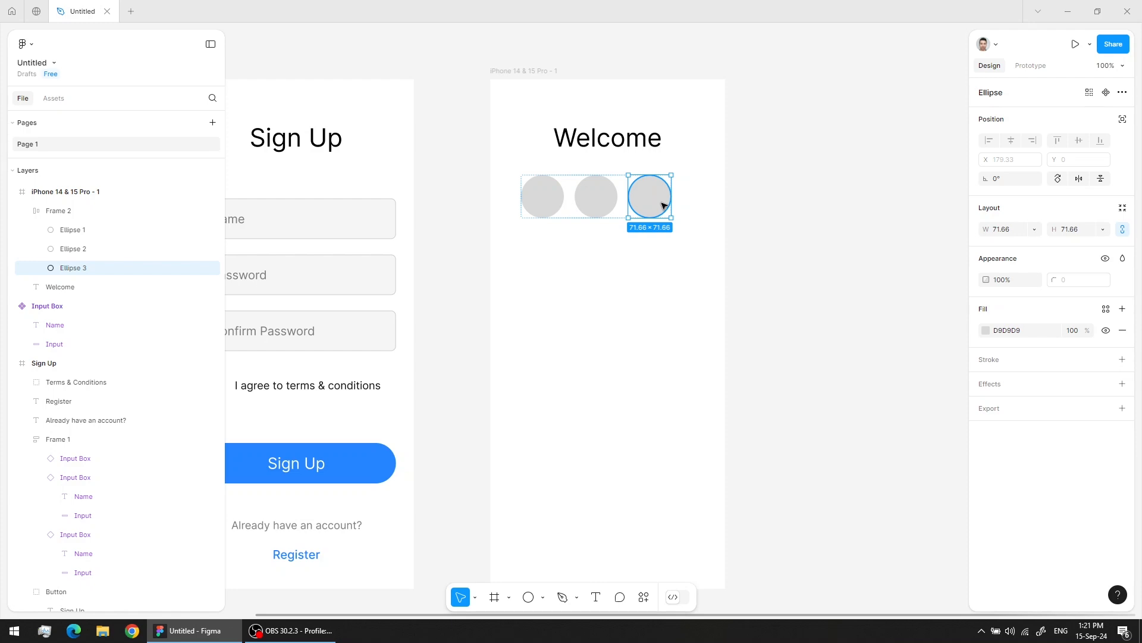
{"action": "key", "text": "ctrl+d"}
{"action": "key", "text": "ctrl+d"}
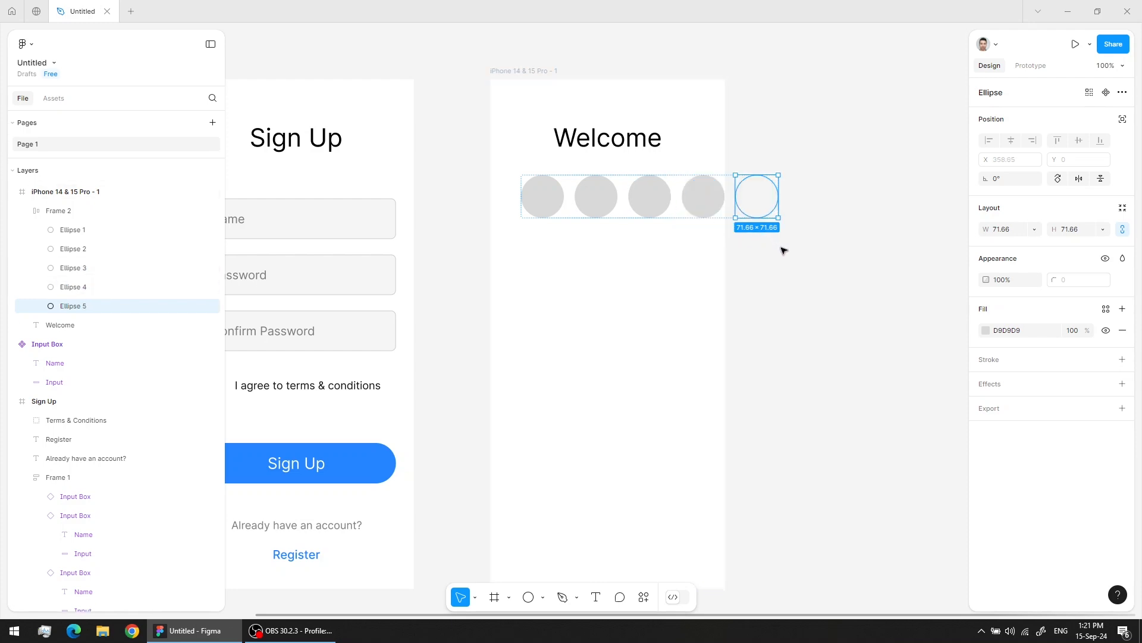
Step: Set the auto layout gap between the five circles to 23 and clear the selection
{"action": "left_click", "coordinate": [721, 255]}
{"action": "left_click", "coordinate": [614, 194]}
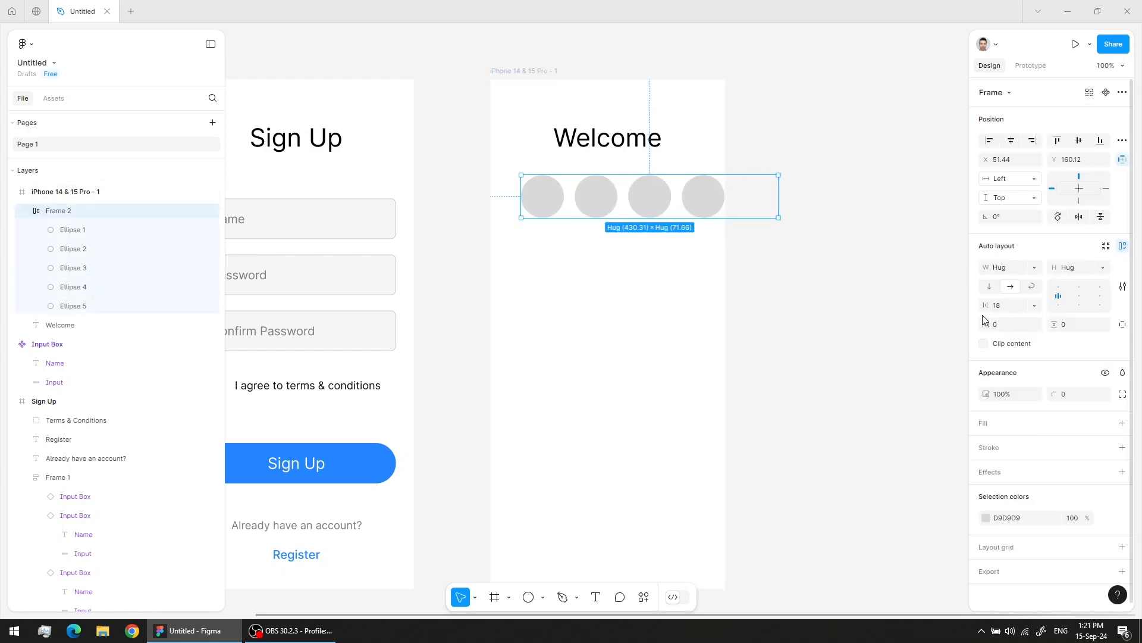
{"action": "left_click_drag", "start_coordinate": [988, 306], "coordinate": [992, 305]}
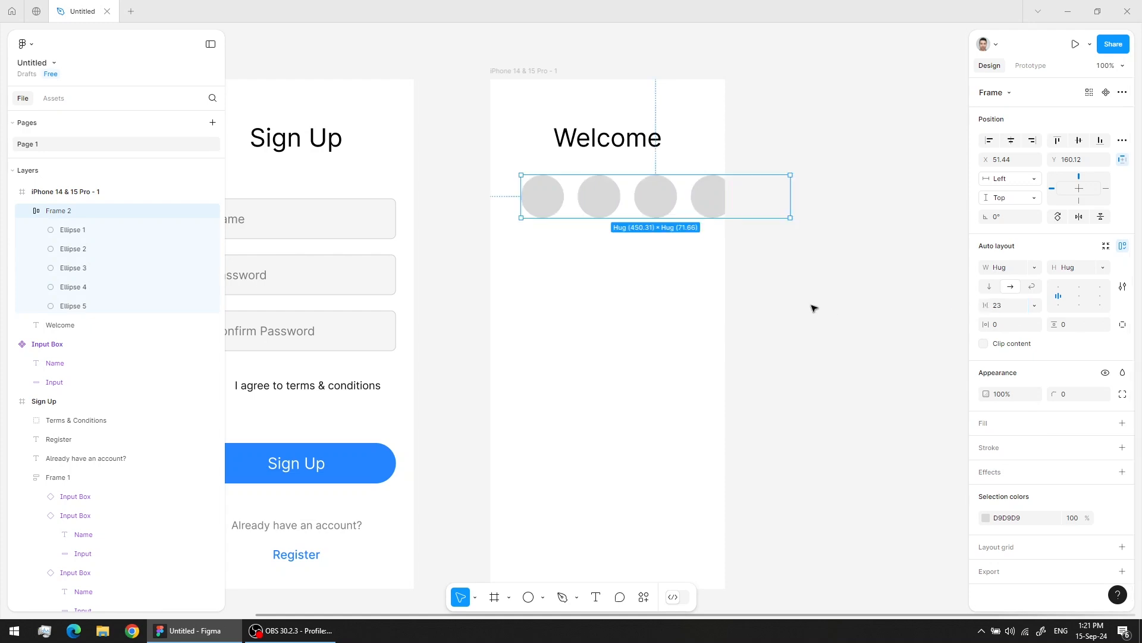
{"action": "left_click", "coordinate": [750, 240]}
{"action": "left_click", "coordinate": [531, 73]}
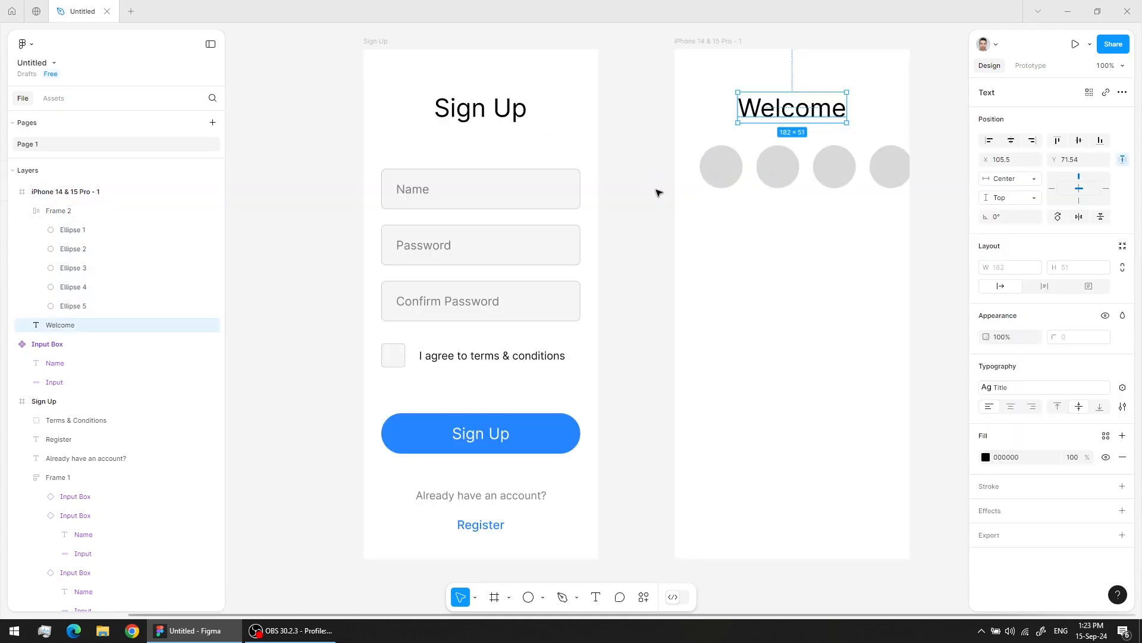
{"action": "left_click", "coordinate": [658, 192]}
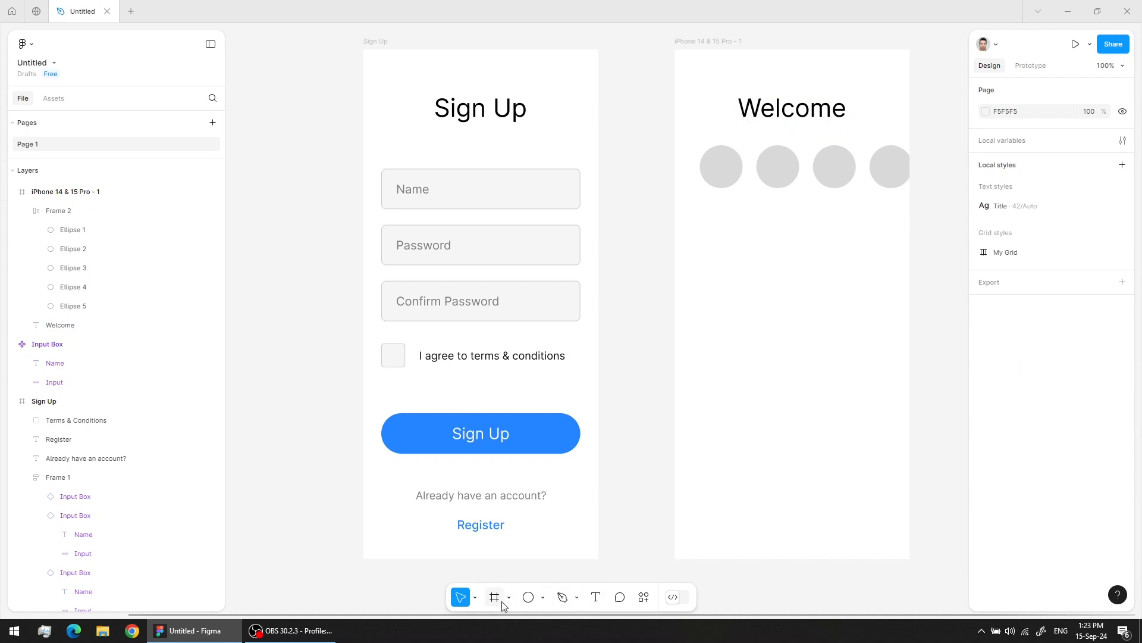
Step: Draw a rectangle about 310 × 386 below the circle row and centre it horizontally in the iPhone frame
{"action": "left_click", "coordinate": [544, 598]}
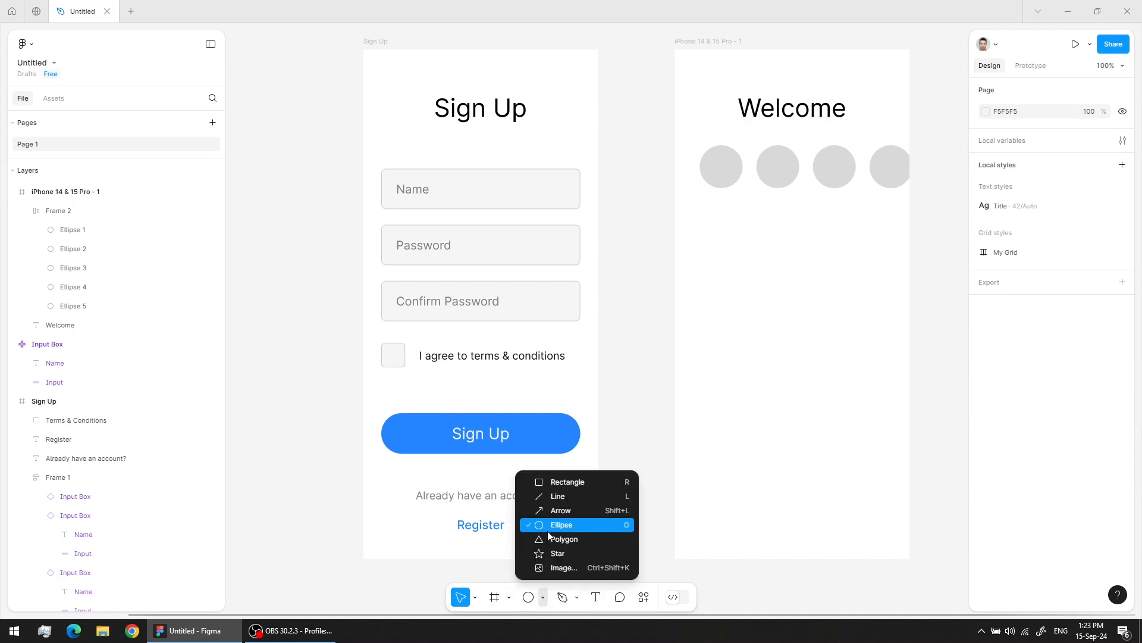
{"action": "left_click", "coordinate": [586, 482]}
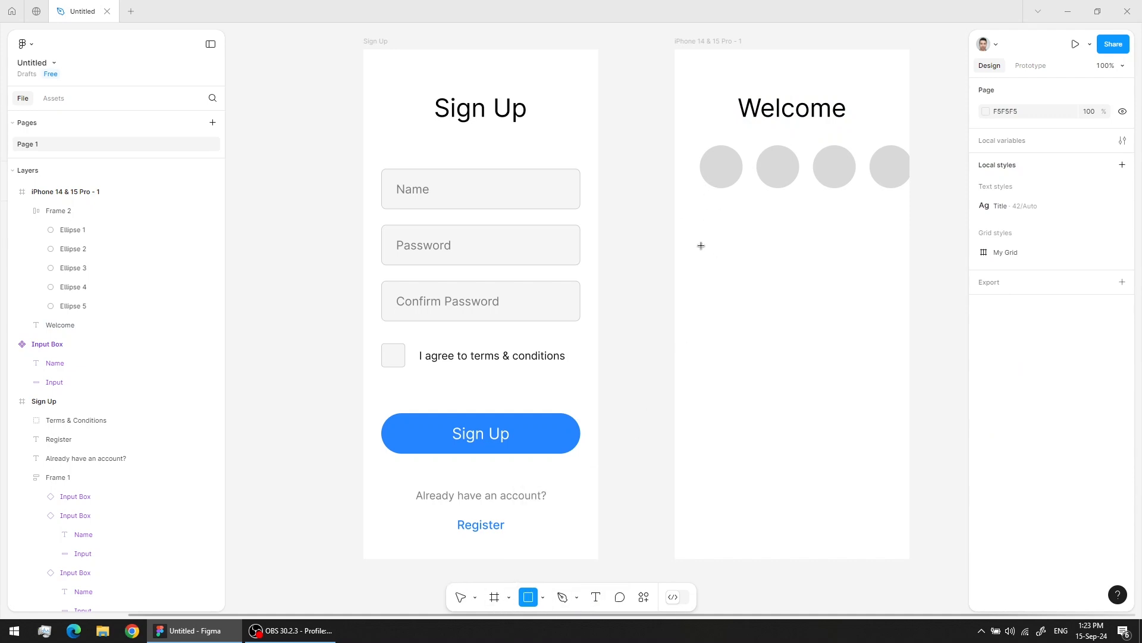
{"action": "mouse_move", "coordinate": [701, 245]}
{"action": "left_mouse_down"}
{"action": "mouse_move", "coordinate": [893, 409]}
{"action": "mouse_move", "coordinate": [886, 470]}
{"action": "left_mouse_up"}
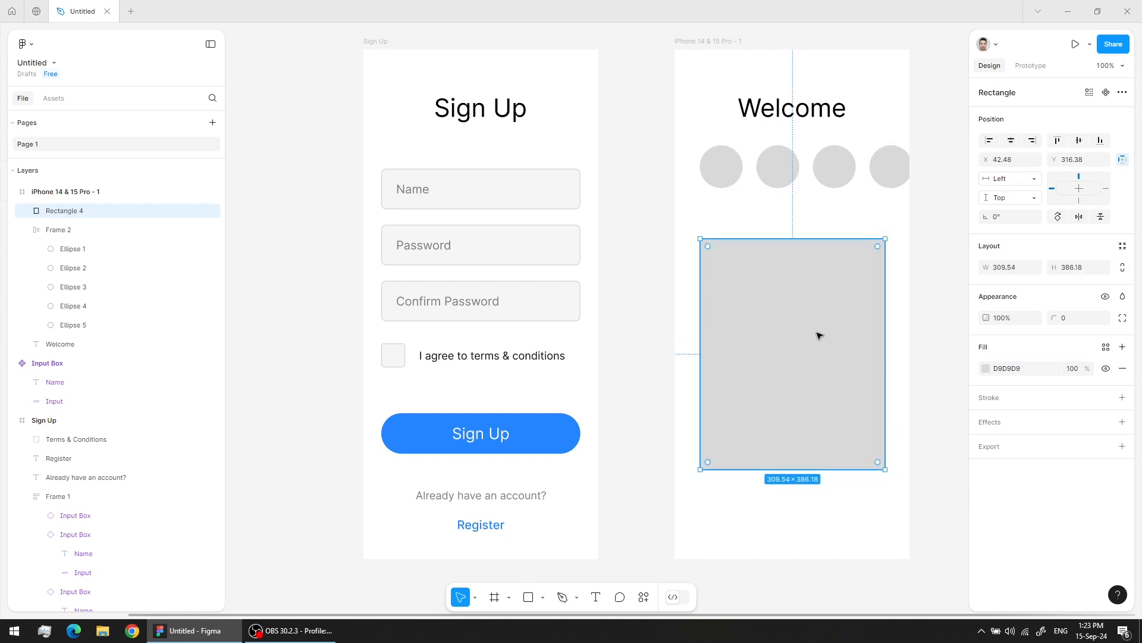
{"action": "left_click_drag", "start_coordinate": [819, 335], "coordinate": [816, 306]}
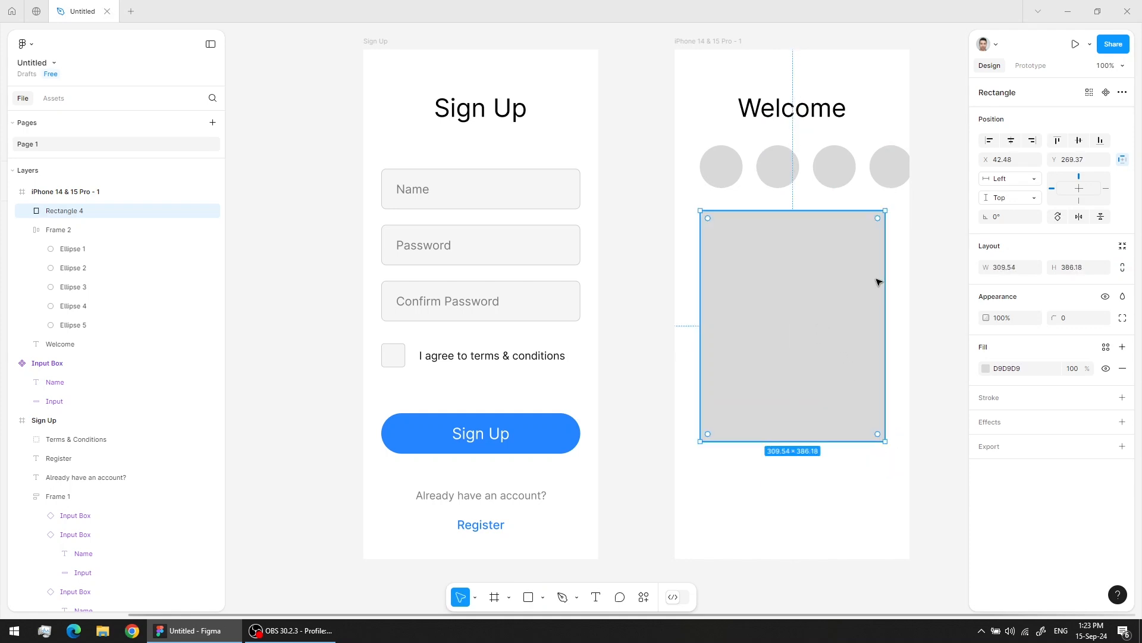
{"action": "left_click", "coordinate": [1012, 140]}
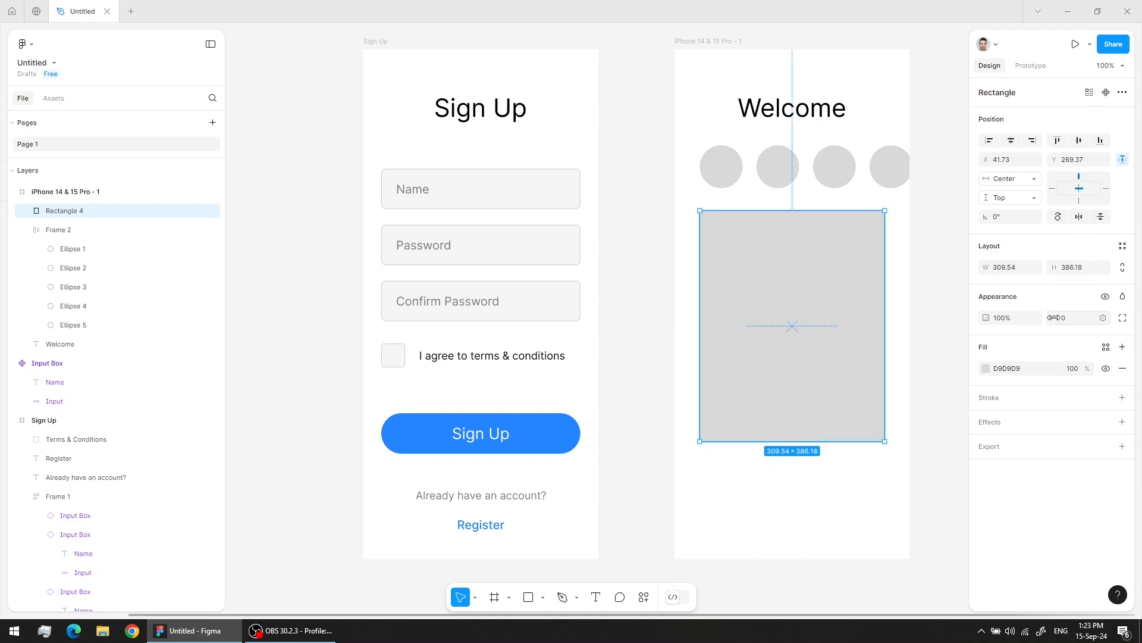
Step: Set the rectangle's corner radius to 19 and stretch its lower edge for a height of about 447
{"action": "left_click_drag", "start_coordinate": [1055, 318], "coordinate": [137, 344]}
{"action": "left_click_drag", "start_coordinate": [809, 441], "coordinate": [807, 477]}
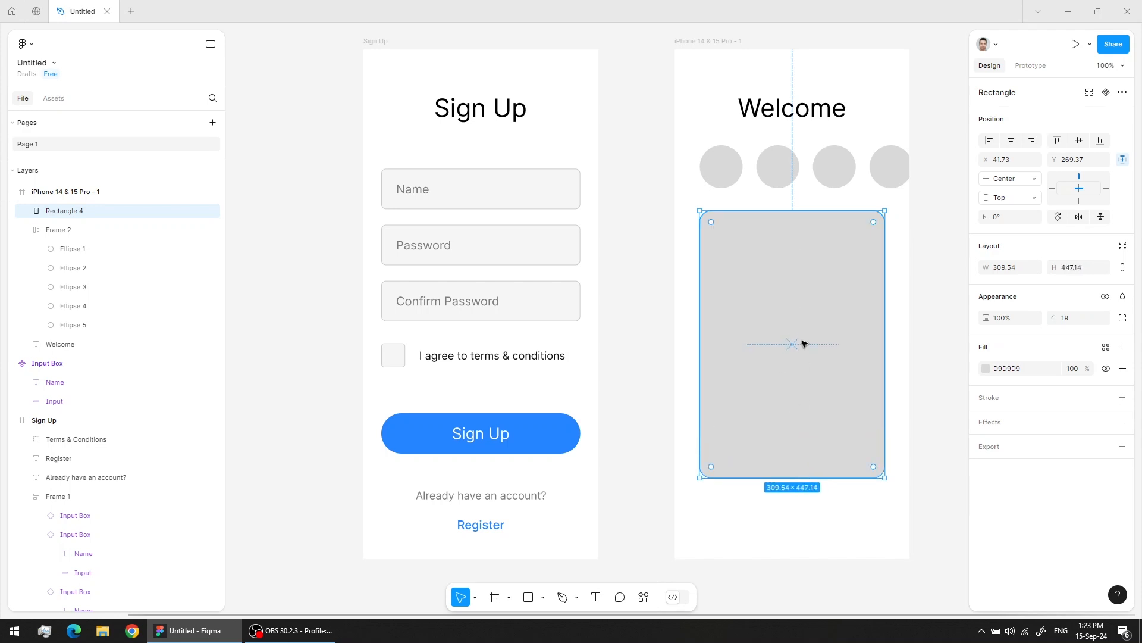
Step: Create three evenly spaced copies of the rounded rectangle stacked below it, continuing past the frame's lower edge
{"action": "left_click_drag", "start_coordinate": [815, 238], "coordinate": [821, 528]}
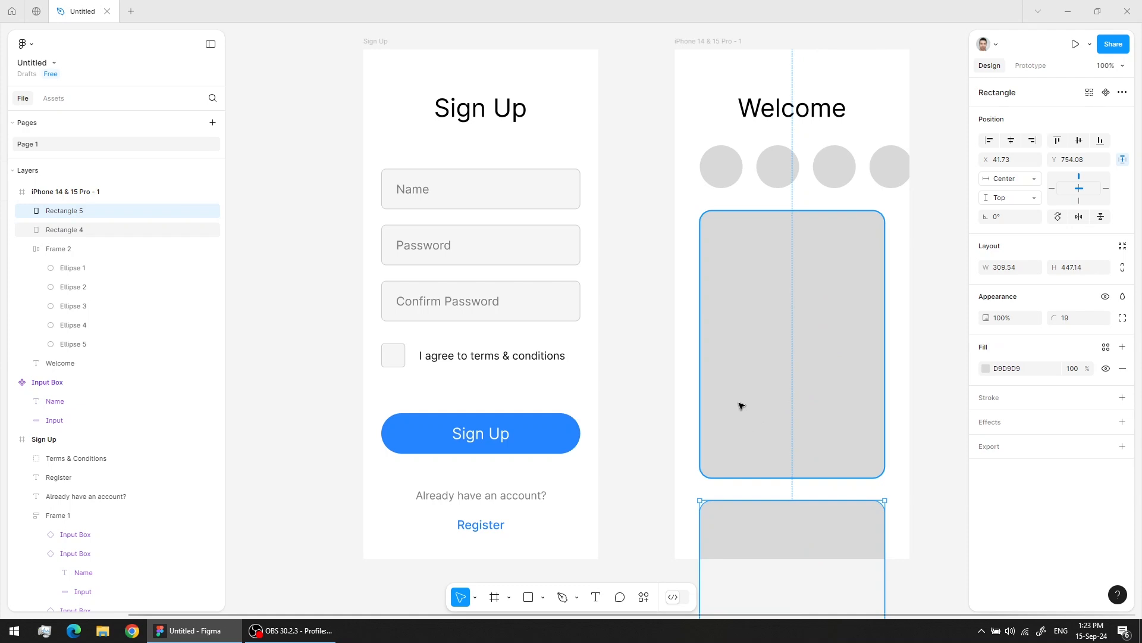
{"action": "scroll", "coordinate": [724, 344], "scroll_direction": "down", "scroll_amount": 2}
{"action": "key", "text": "ctrl+d"}
{"action": "scroll", "coordinate": [774, 365], "scroll_direction": "down", "scroll_amount": 6}
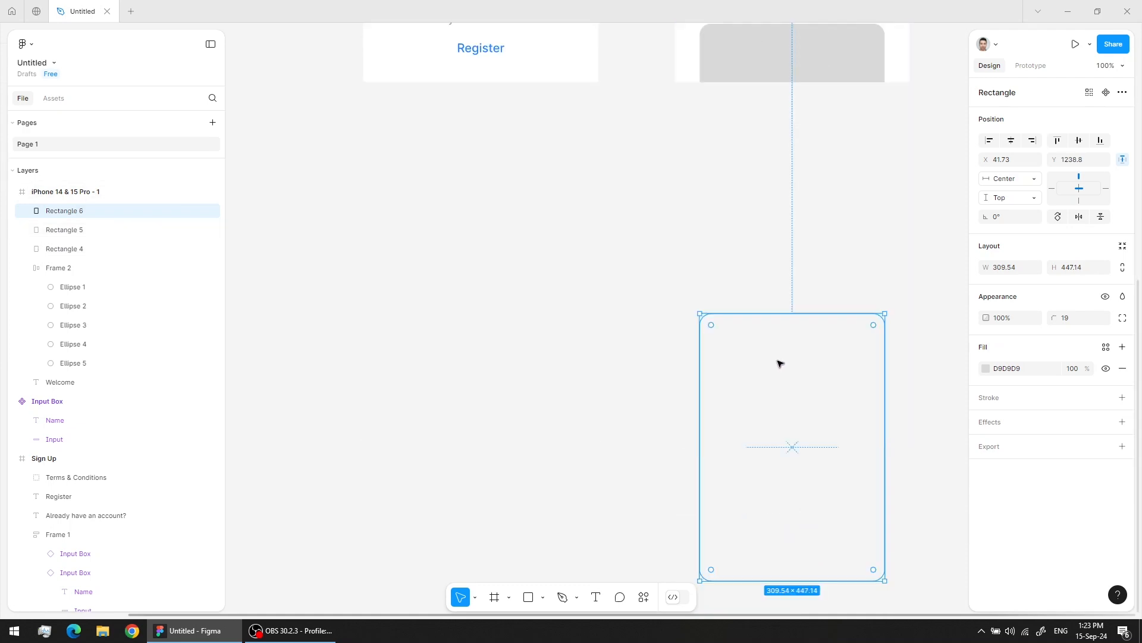
{"action": "scroll", "coordinate": [779, 363], "scroll_direction": "down", "scroll_amount": 2}
{"action": "scroll", "coordinate": [788, 329], "scroll_direction": "up", "scroll_amount": 1}
{"action": "key", "text": "ctrl+d"}
{"action": "scroll", "coordinate": [797, 268], "scroll_direction": "down", "scroll_amount": 4}
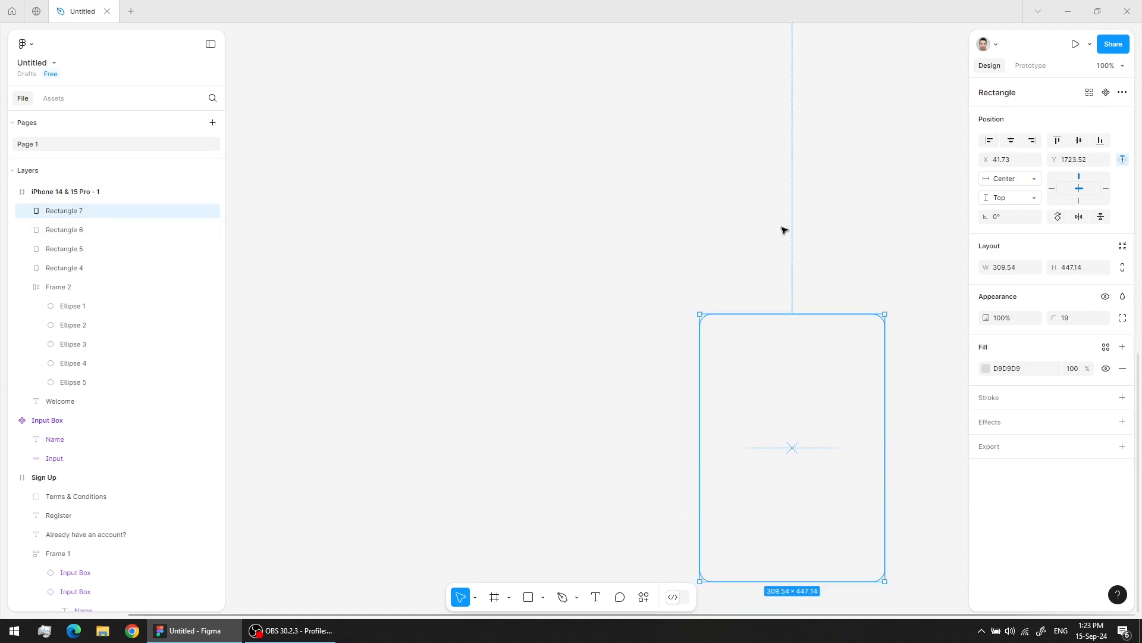
Step: Turn off Clip content for the iPhone frame containing the Welcome title
{"action": "scroll", "coordinate": [788, 138], "scroll_direction": "down", "scroll_amount": 5}
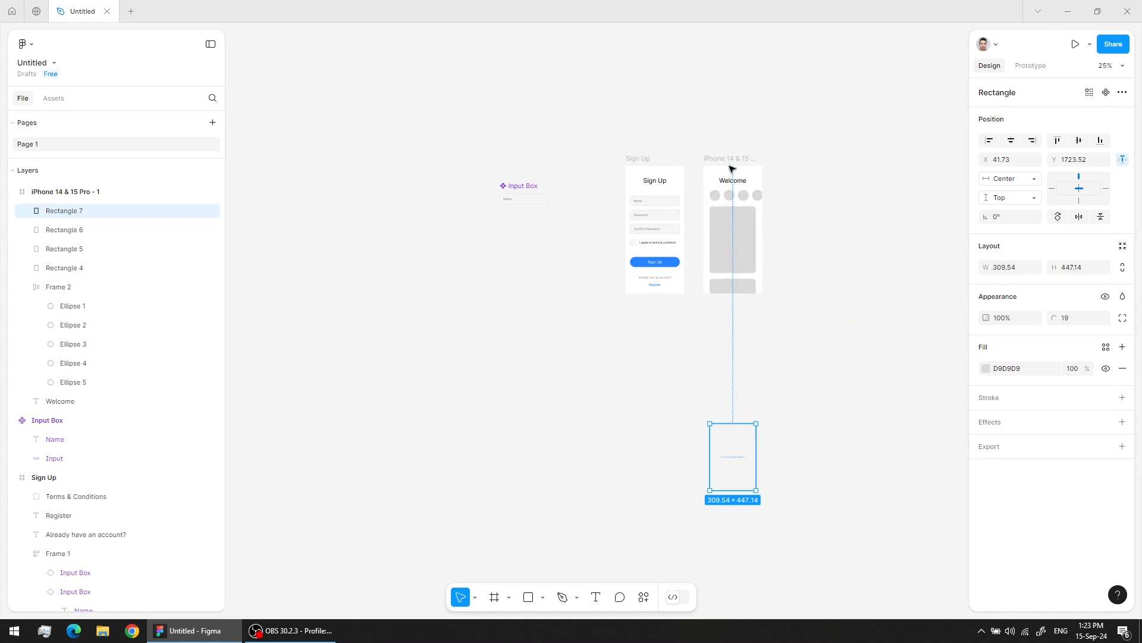
{"action": "left_click", "coordinate": [732, 169]}
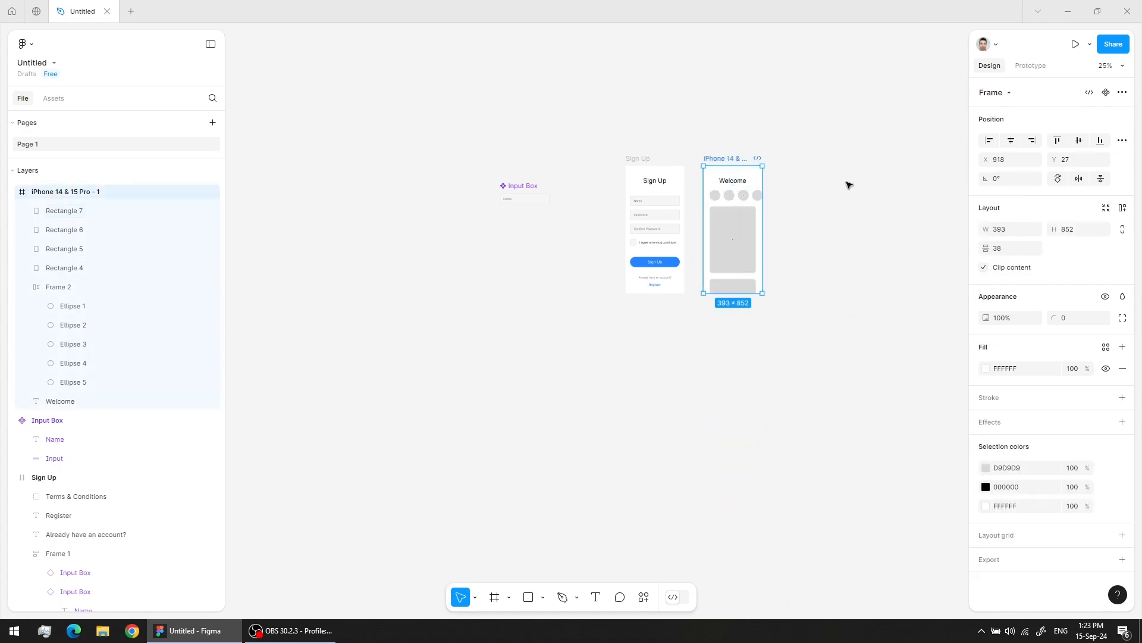
{"action": "left_click", "coordinate": [984, 268]}
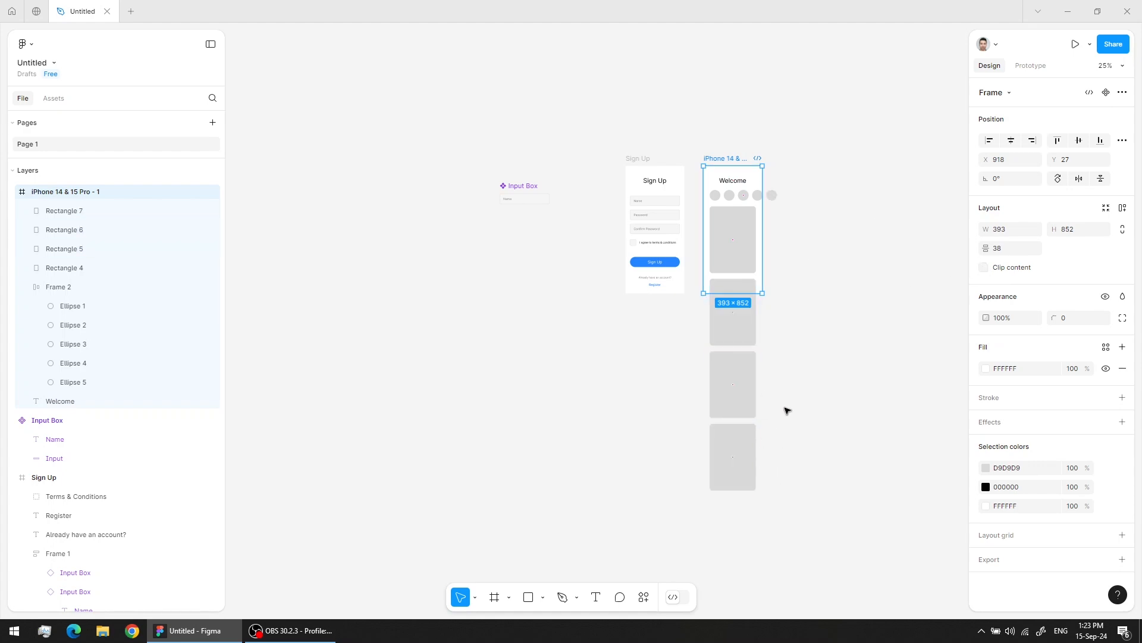
{"action": "left_click", "coordinate": [803, 289]}
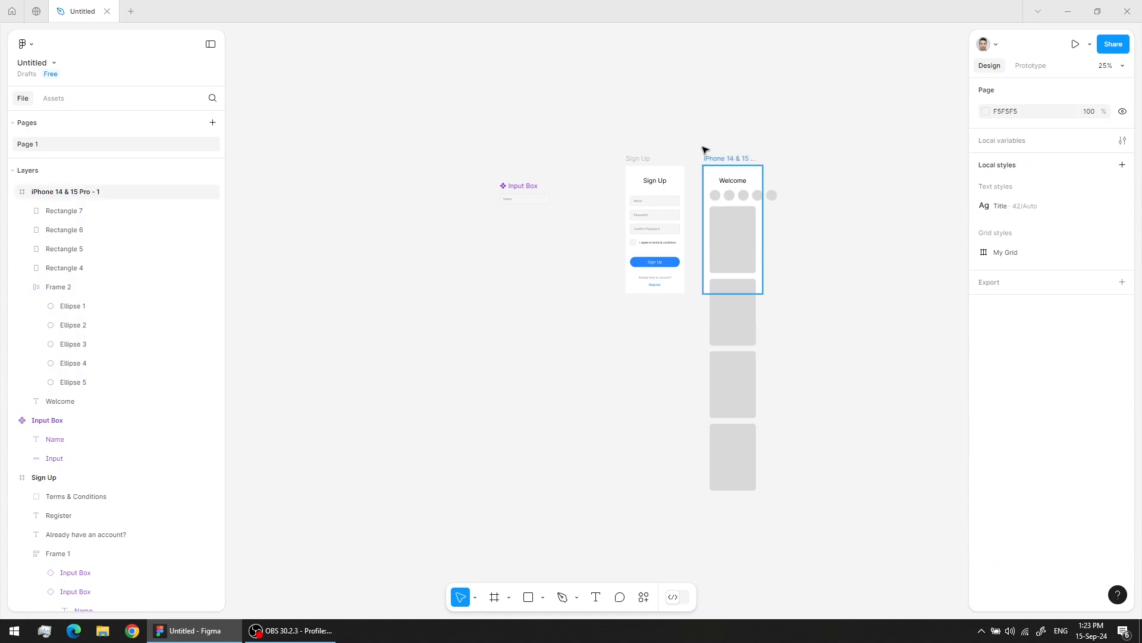
Step: Rename the iPhone 14 & 15 Pro - 1 frame as Main
{"action": "scroll", "coordinate": [734, 198], "scroll_direction": "up", "scroll_amount": 3}
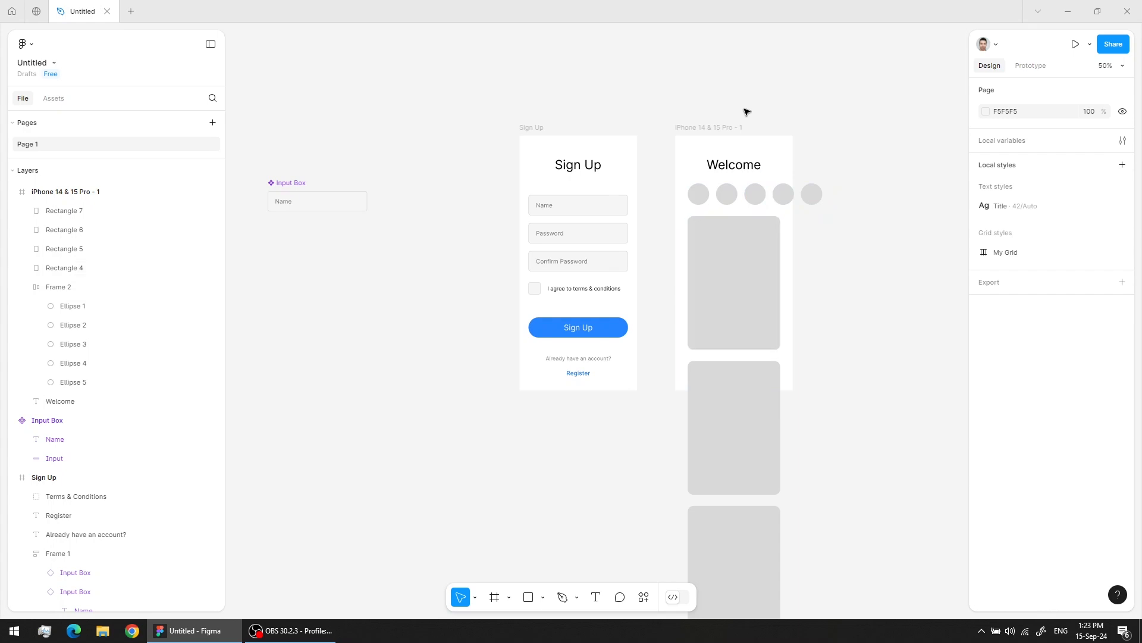
{"action": "left_click", "coordinate": [721, 127]}
{"action": "double_click", "coordinate": [726, 128]}
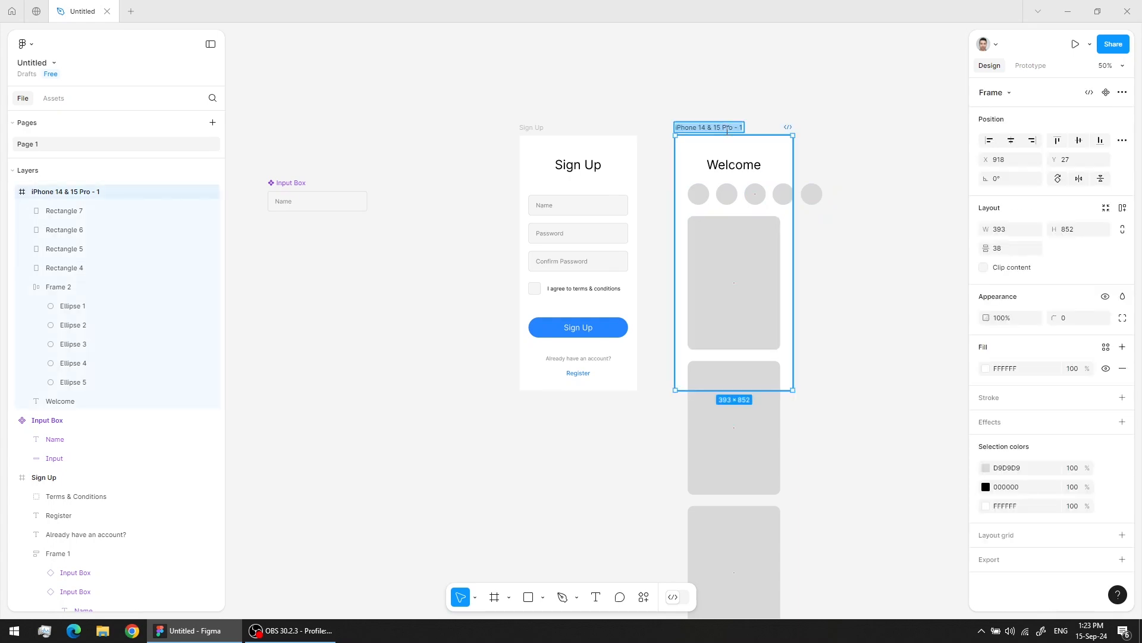
{"action": "type", "text": "Main"}
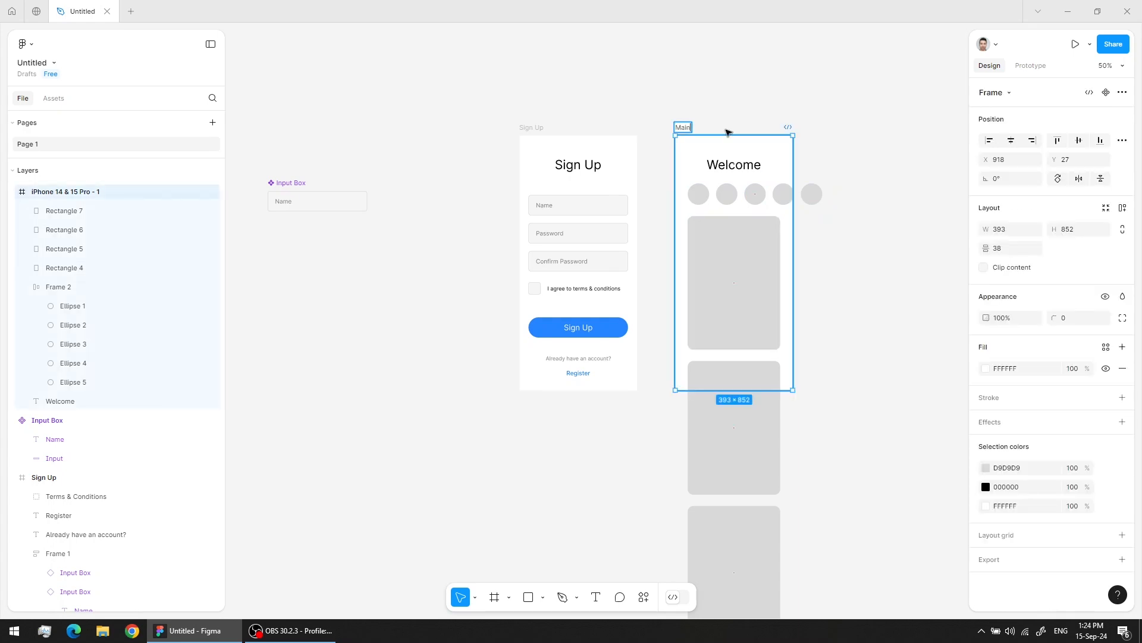
{"action": "key", "text": "Return"}
{"action": "left_click", "coordinate": [749, 68]}
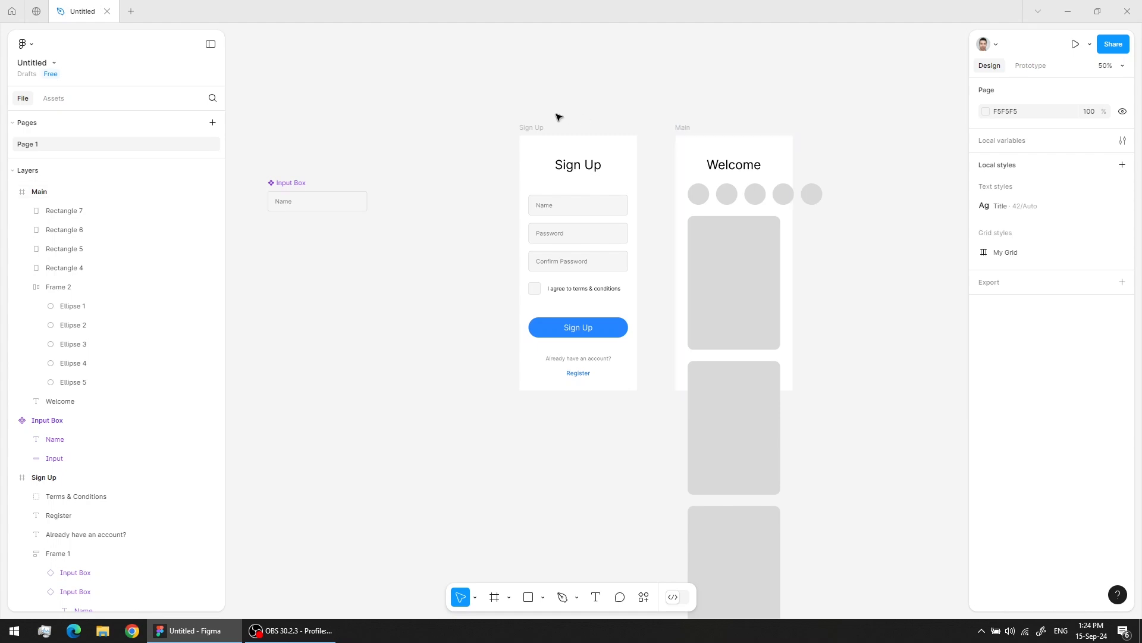
Step: View the Sign Up frame's prototype settings, return to the design settings, and clear the selection
{"action": "left_click", "coordinate": [529, 128]}
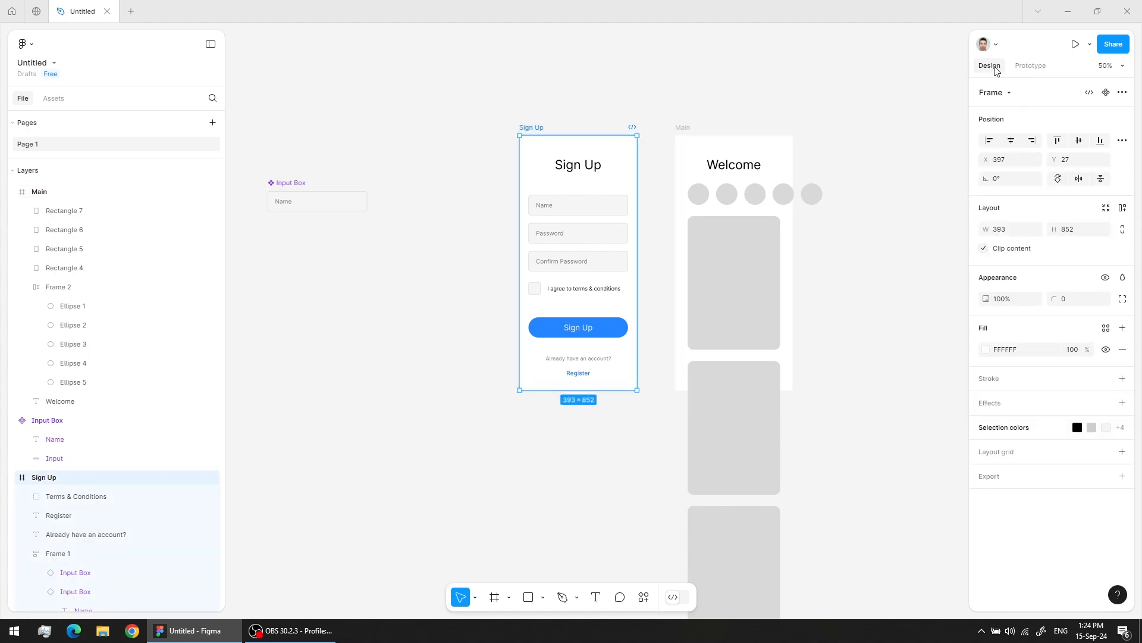
{"action": "left_click", "coordinate": [1038, 68]}
{"action": "left_click", "coordinate": [987, 70]}
{"action": "left_click", "coordinate": [630, 84]}
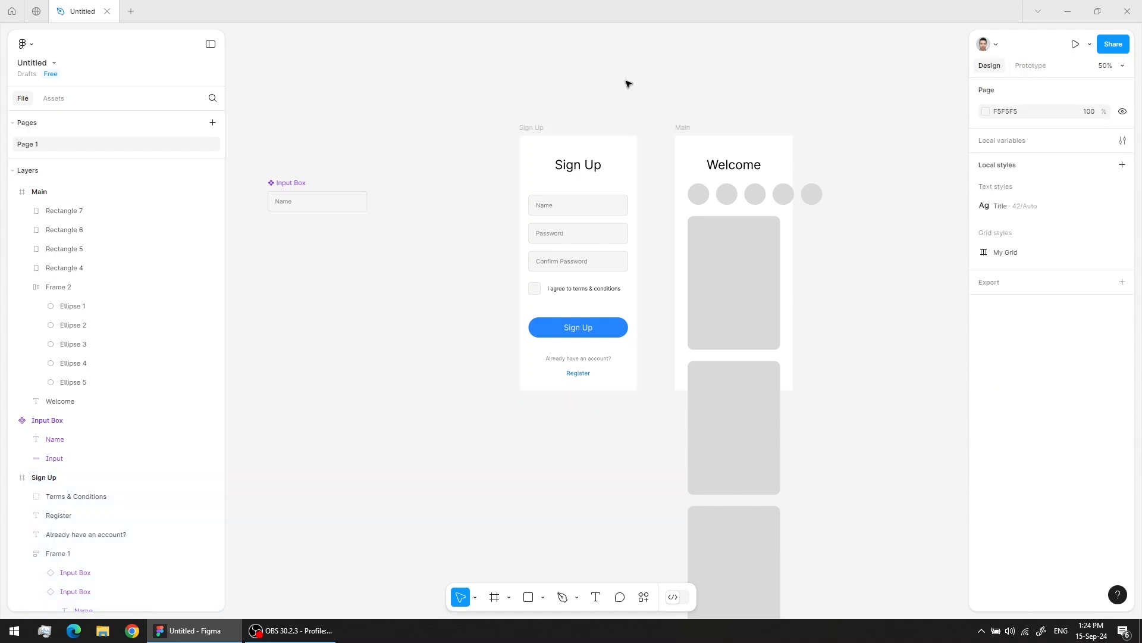
Step: Connect the Sign Up button to the Main frame with an On tap interaction that navigates there using Instant animation
{"action": "left_click", "coordinate": [538, 127]}
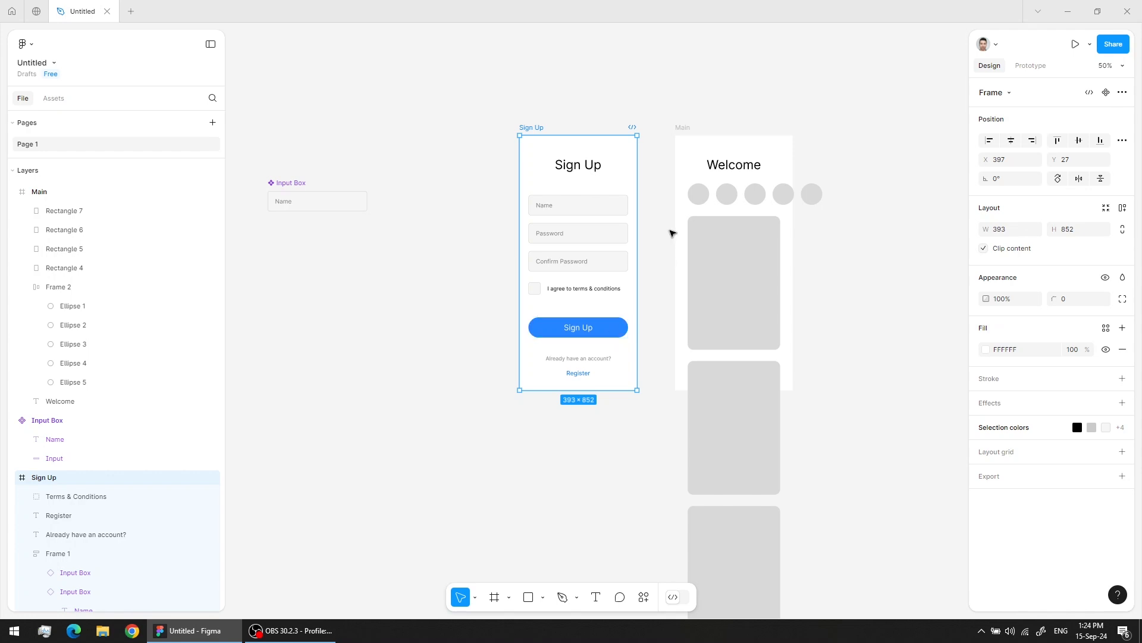
{"action": "left_click", "coordinate": [598, 330]}
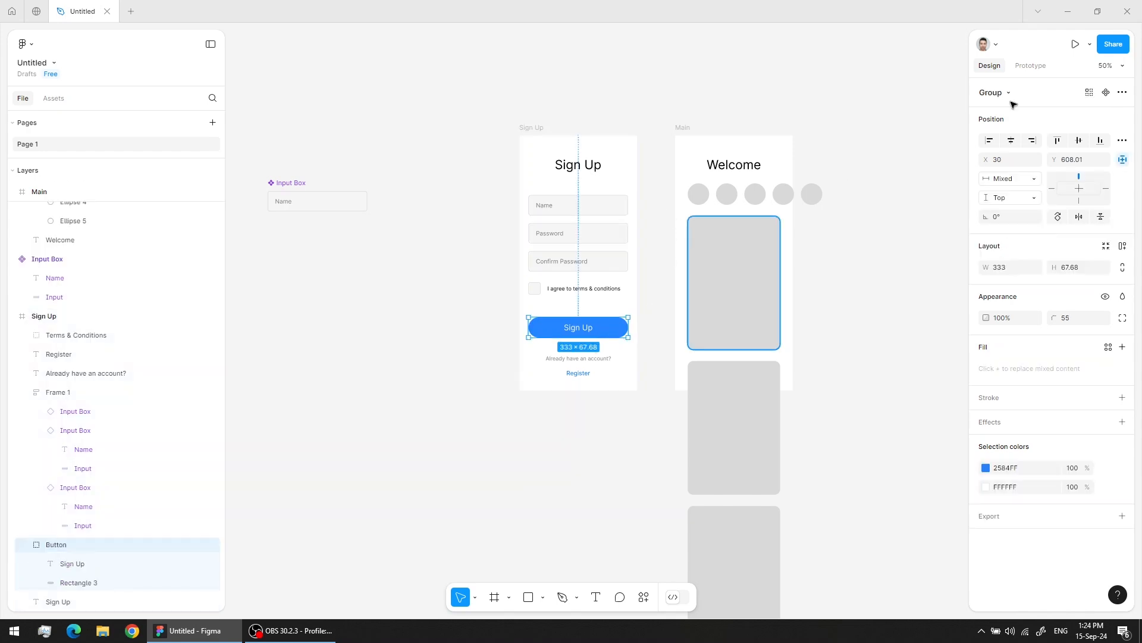
{"action": "left_click", "coordinate": [1033, 67]}
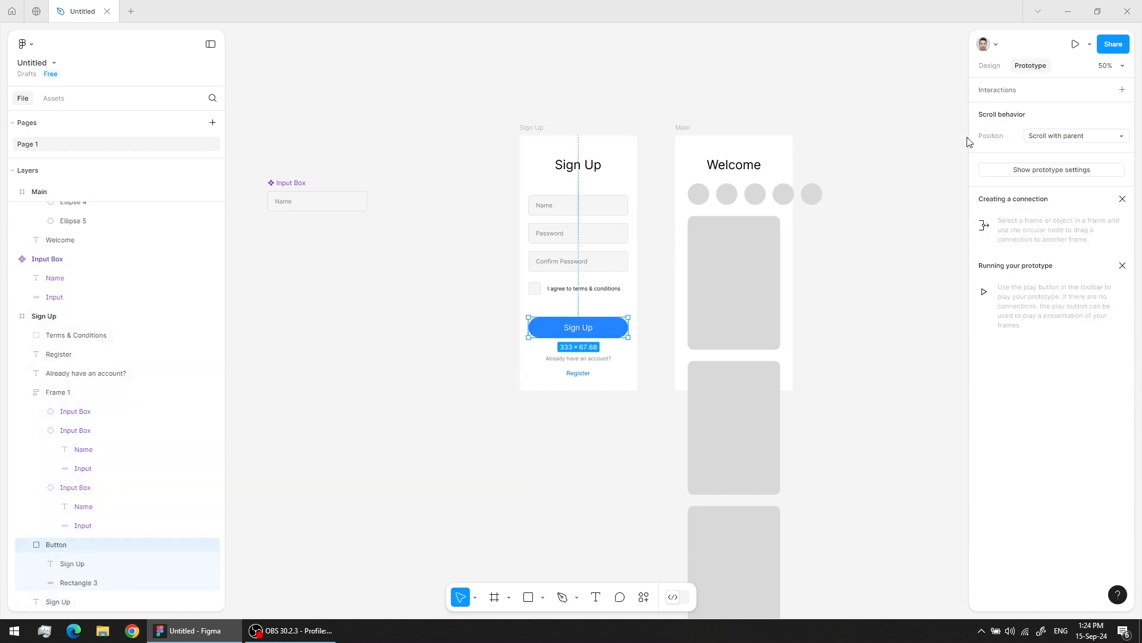
{"action": "mouse_move", "coordinate": [630, 336]}
{"action": "left_click_drag", "start_coordinate": [629, 327], "coordinate": [716, 232]}
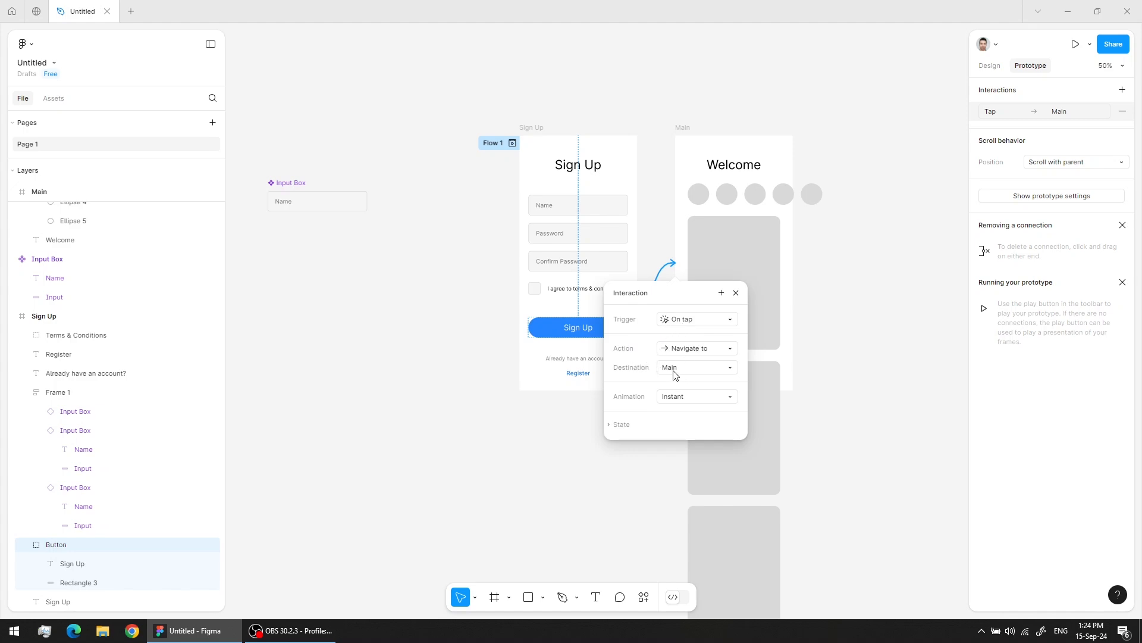
Step: Review the available action and trigger options for the Sign Up button's interaction, then close its settings
{"action": "left_click", "coordinate": [715, 349]}
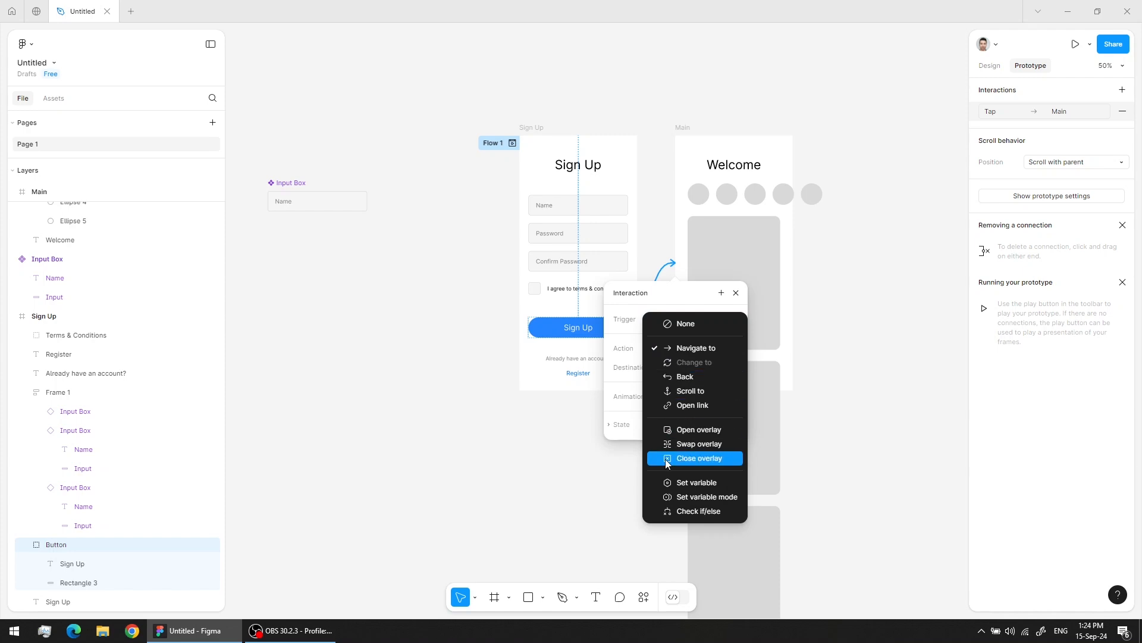
{"action": "key", "text": "Escape"}
{"action": "left_click", "coordinate": [705, 319]}
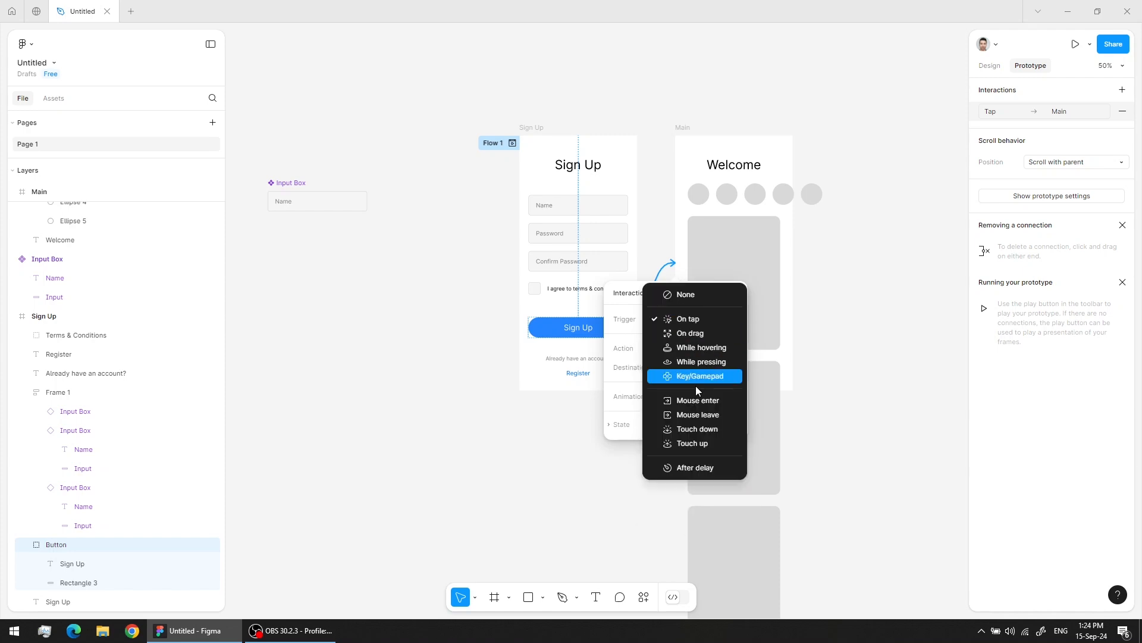
{"action": "left_click", "coordinate": [625, 323]}
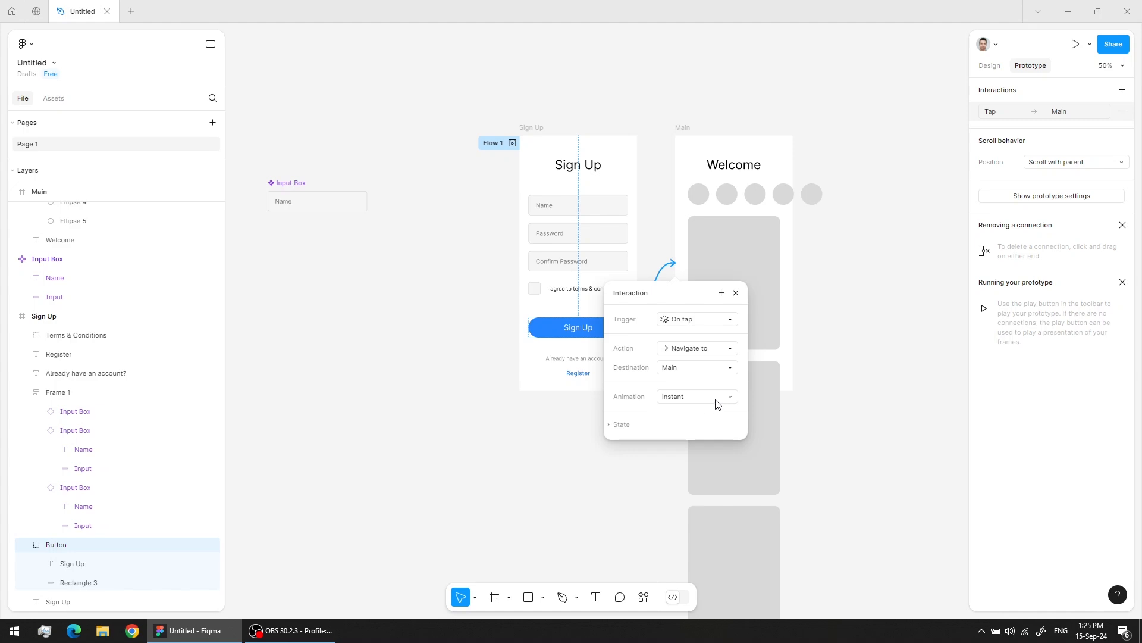
{"action": "left_click", "coordinate": [850, 253]}
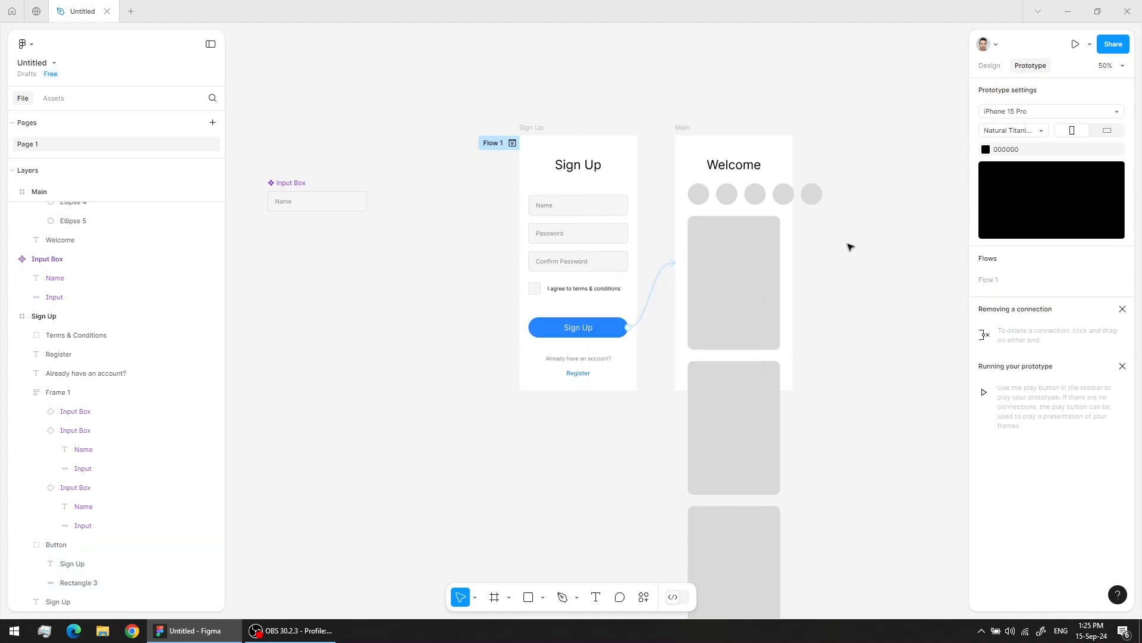
Step: Preview the prototype from the Sign Up frame, test the Sign Up button's link, and close the preview
{"action": "left_click", "coordinate": [498, 142]}
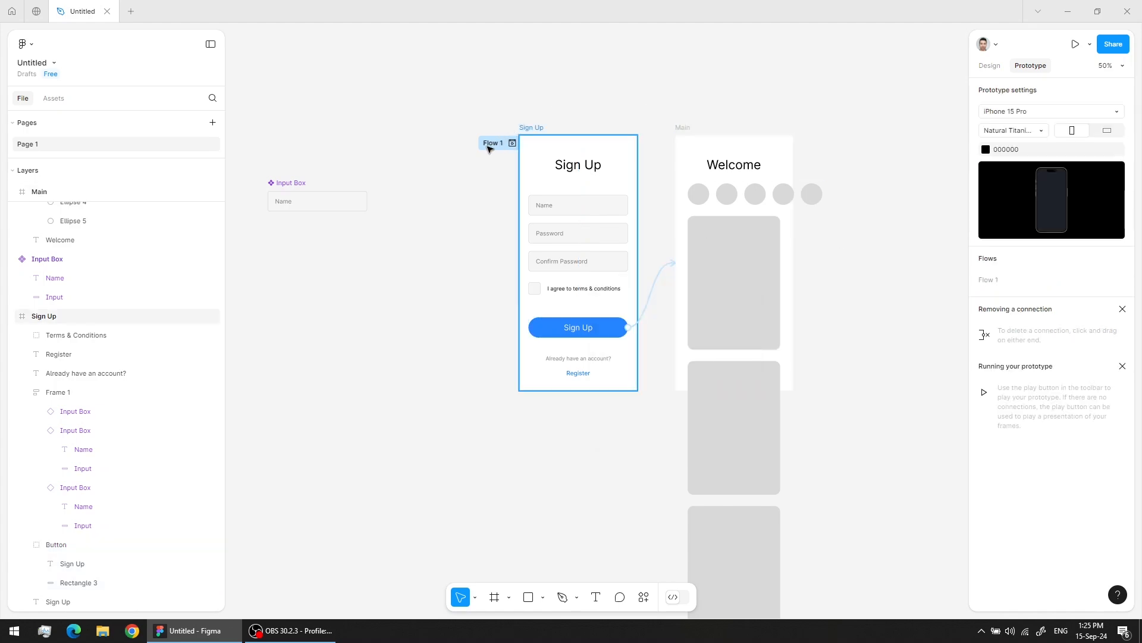
{"action": "left_click", "coordinate": [516, 182]}
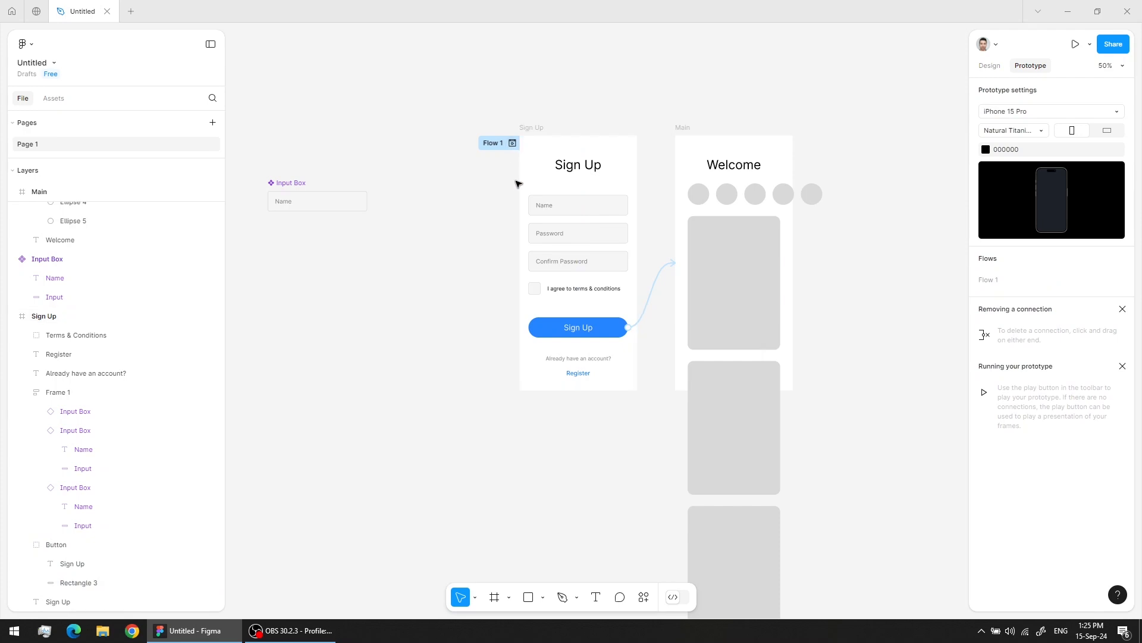
{"action": "left_click", "coordinate": [531, 127]}
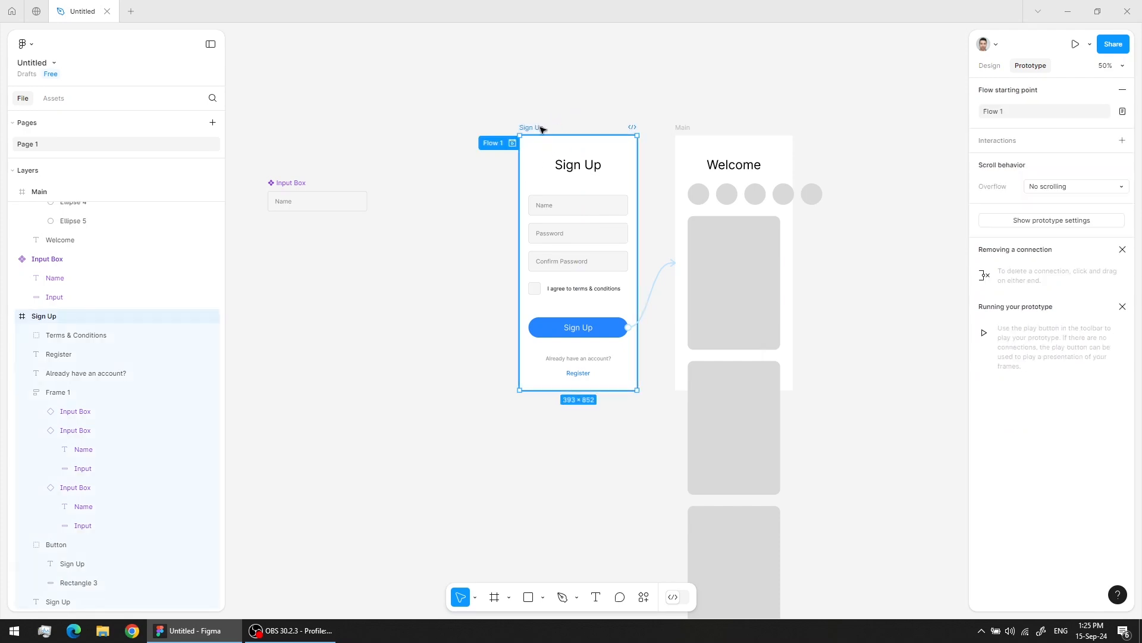
{"action": "key", "text": "shift+space"}
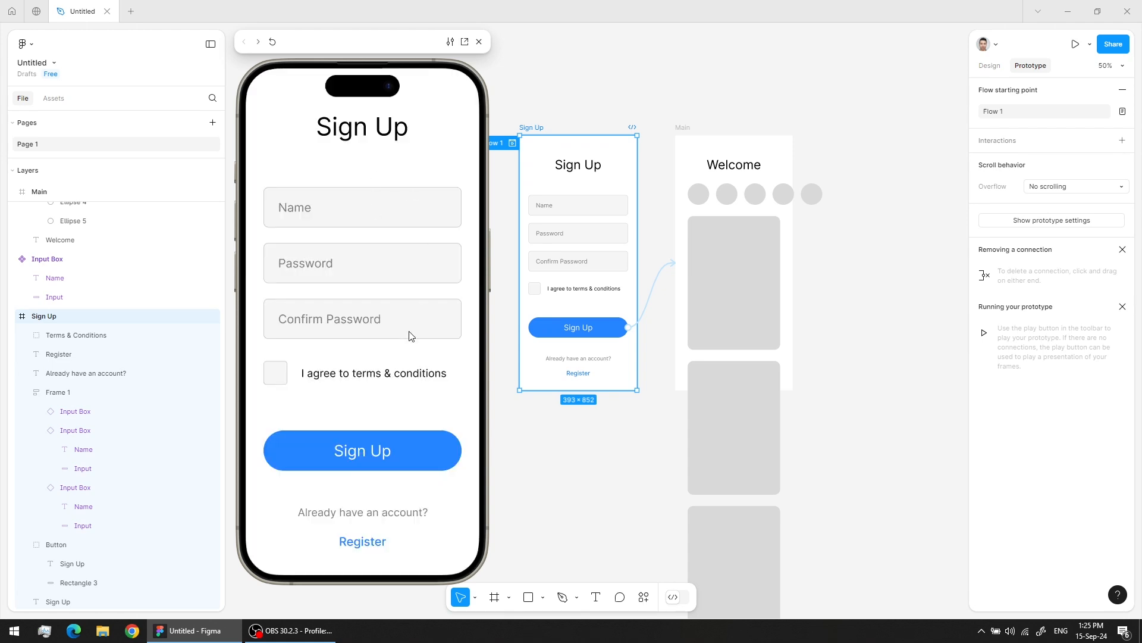
{"action": "left_click", "coordinate": [405, 457]}
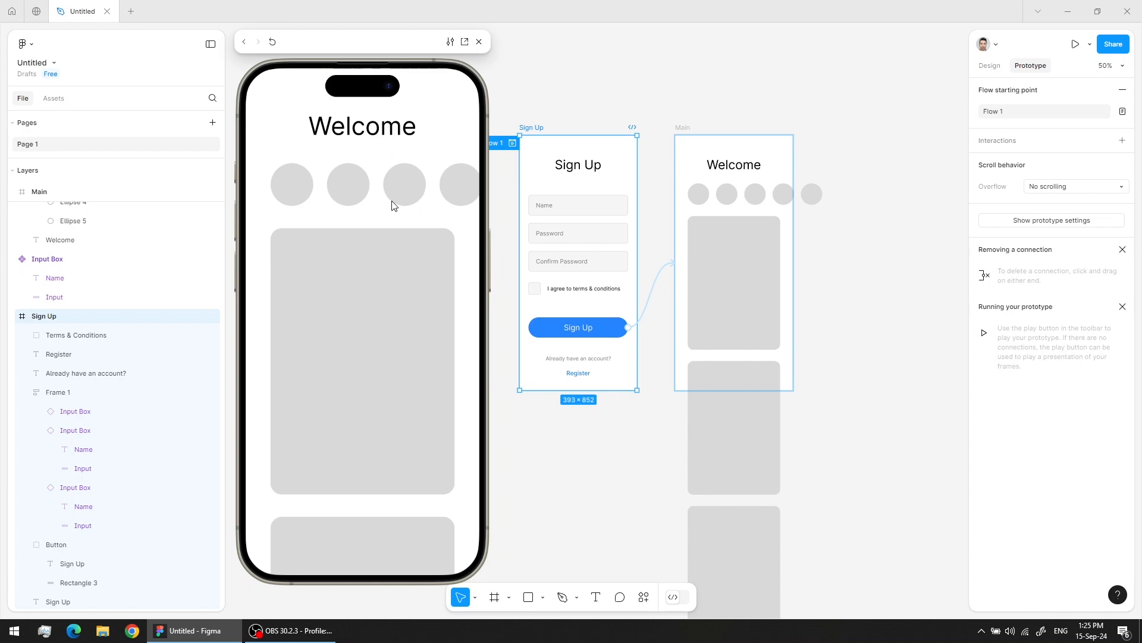
{"action": "left_click", "coordinate": [479, 42]}
{"action": "left_click", "coordinate": [613, 69]}
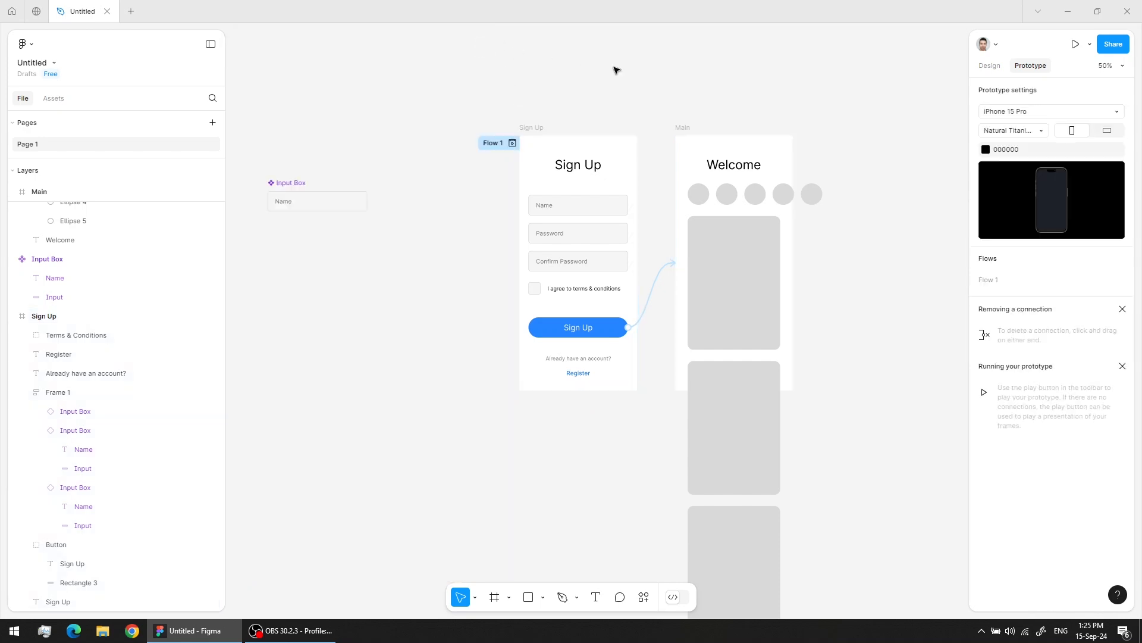
Step: Set the Main frame's scroll overflow to Vertical
{"action": "left_click", "coordinate": [681, 128]}
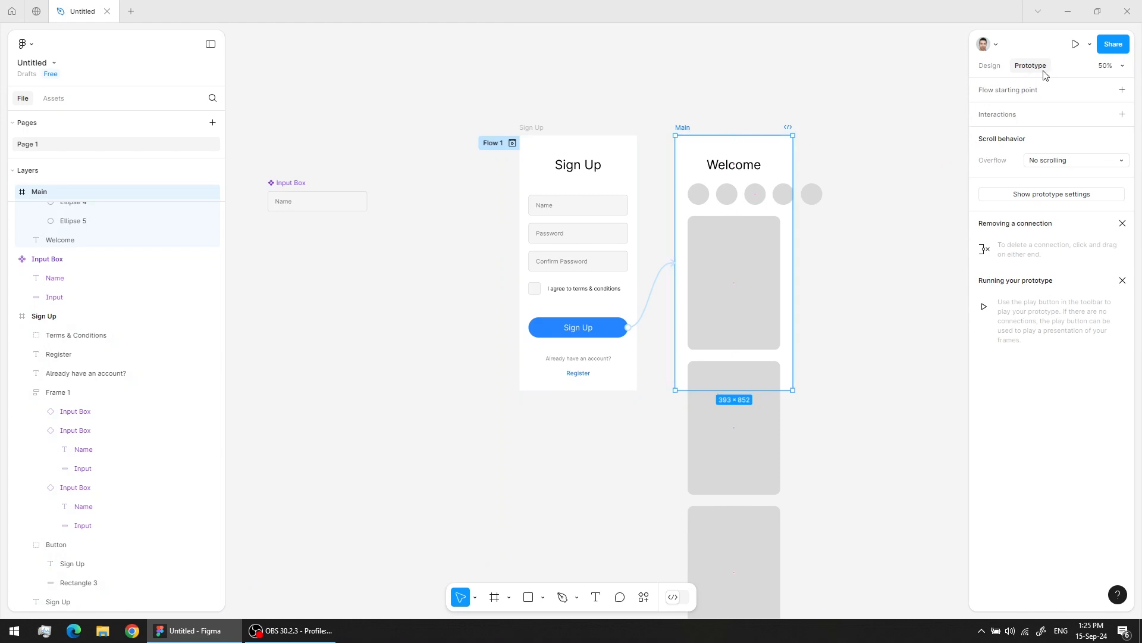
{"action": "left_click", "coordinate": [1063, 161]}
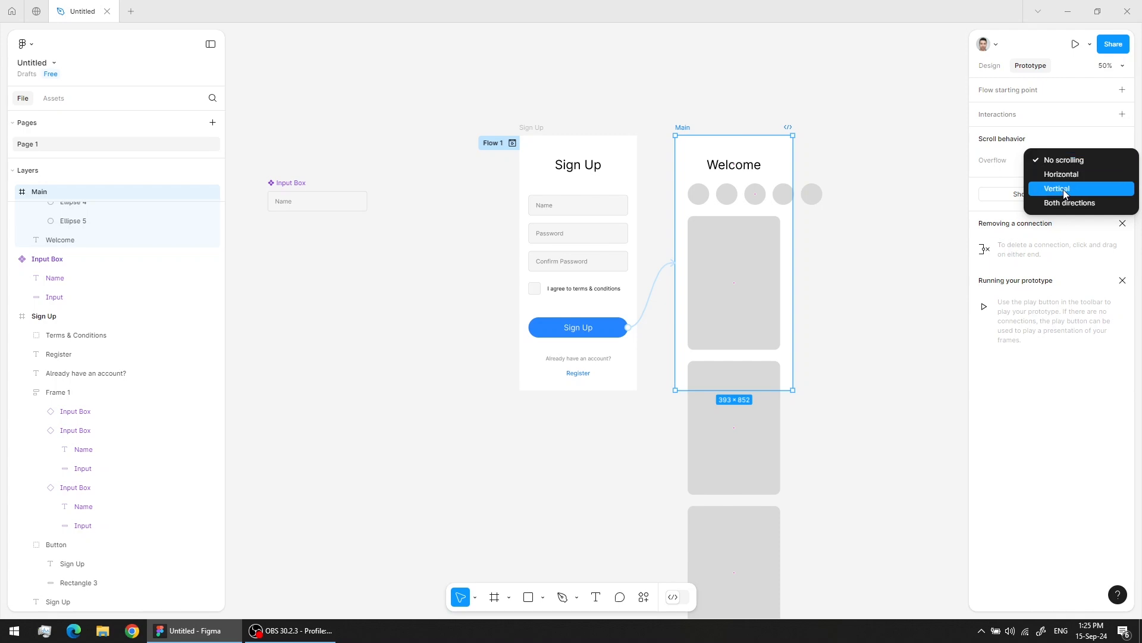
{"action": "left_click", "coordinate": [1063, 190]}
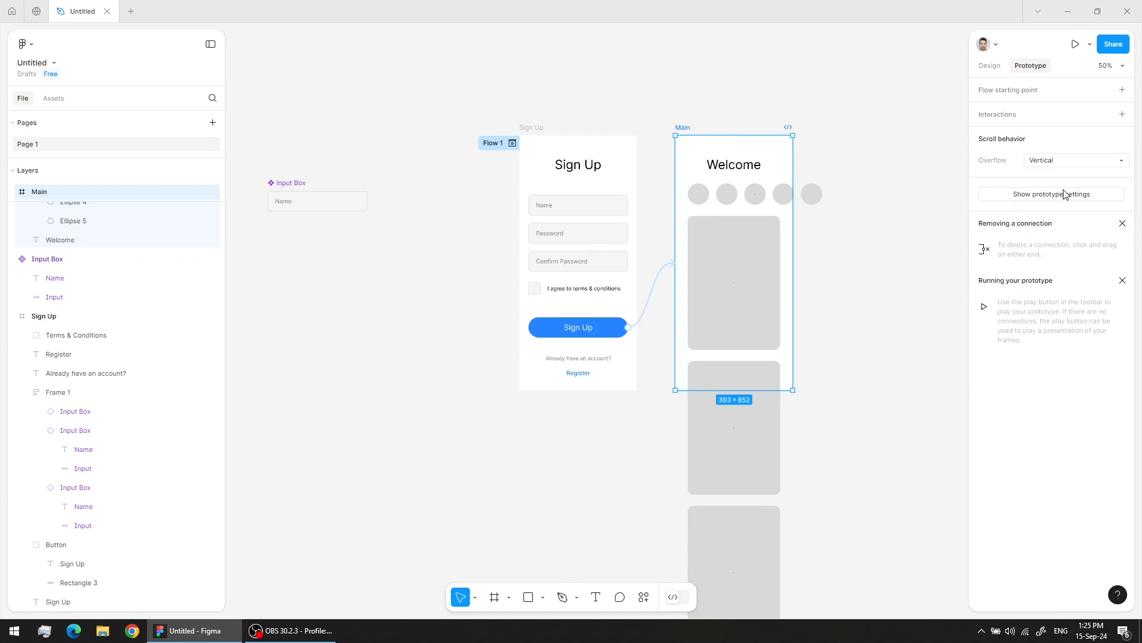
Step: Preview Flow 1, go through the Sign Up button to the Main screen, test its vertical scrolling, and close the preview
{"action": "left_click", "coordinate": [510, 147]}
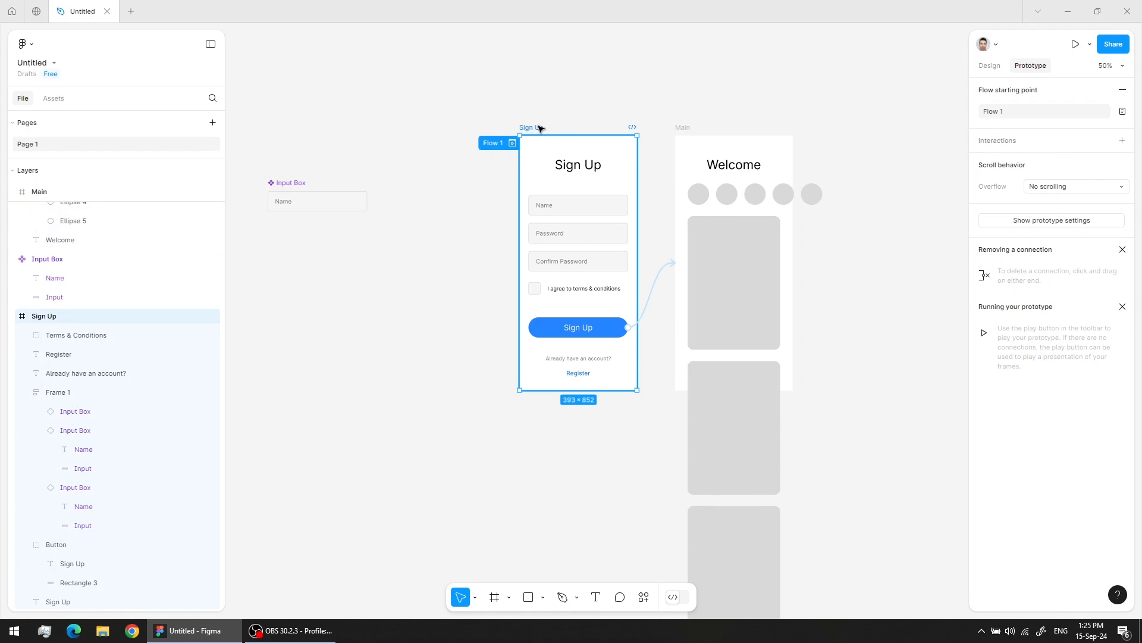
{"action": "left_click", "coordinate": [512, 144]}
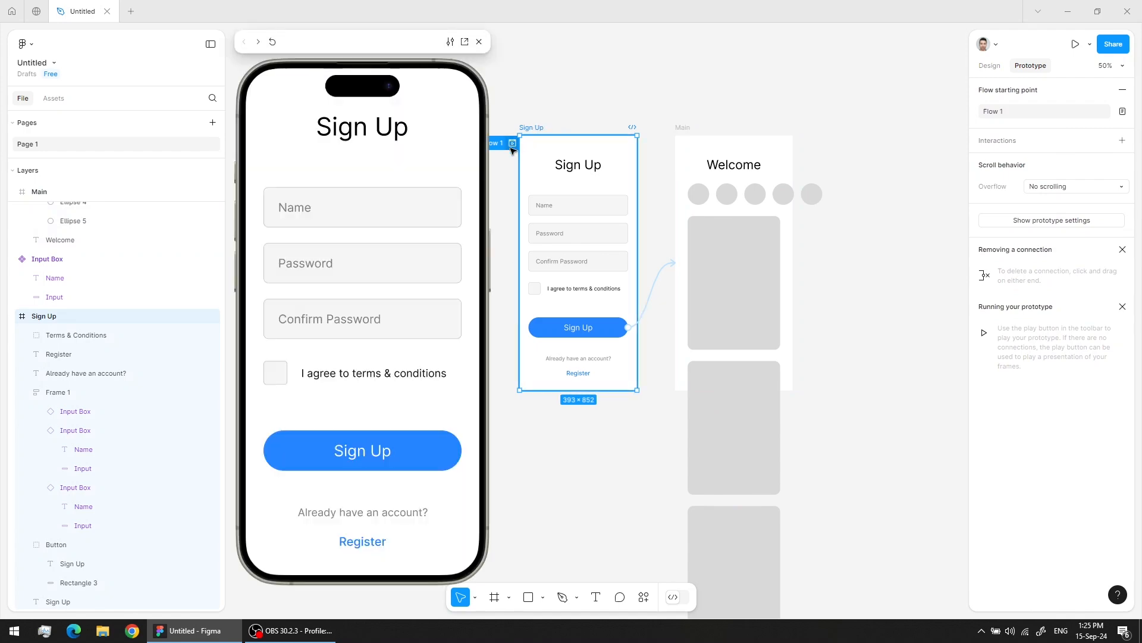
{"action": "left_click", "coordinate": [410, 453]}
{"action": "left_click_drag", "start_coordinate": [393, 459], "coordinate": [412, 287]}
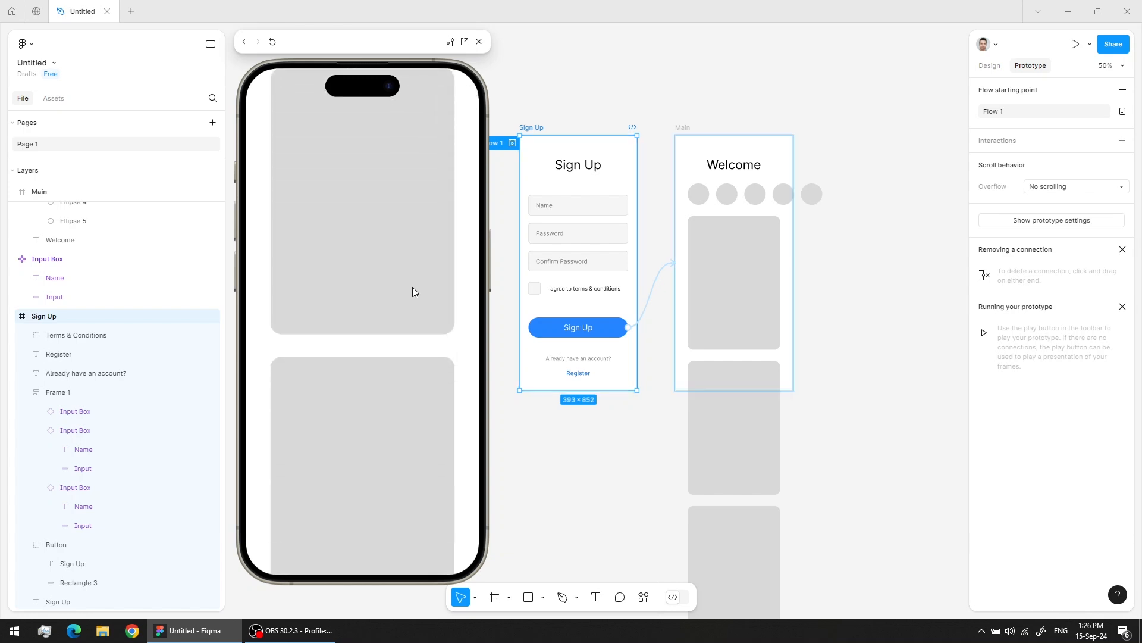
{"action": "mouse_move", "coordinate": [411, 438]}
{"action": "left_mouse_down"}
{"action": "mouse_move", "coordinate": [415, 216]}
{"action": "mouse_move", "coordinate": [409, 444]}
{"action": "left_mouse_up"}
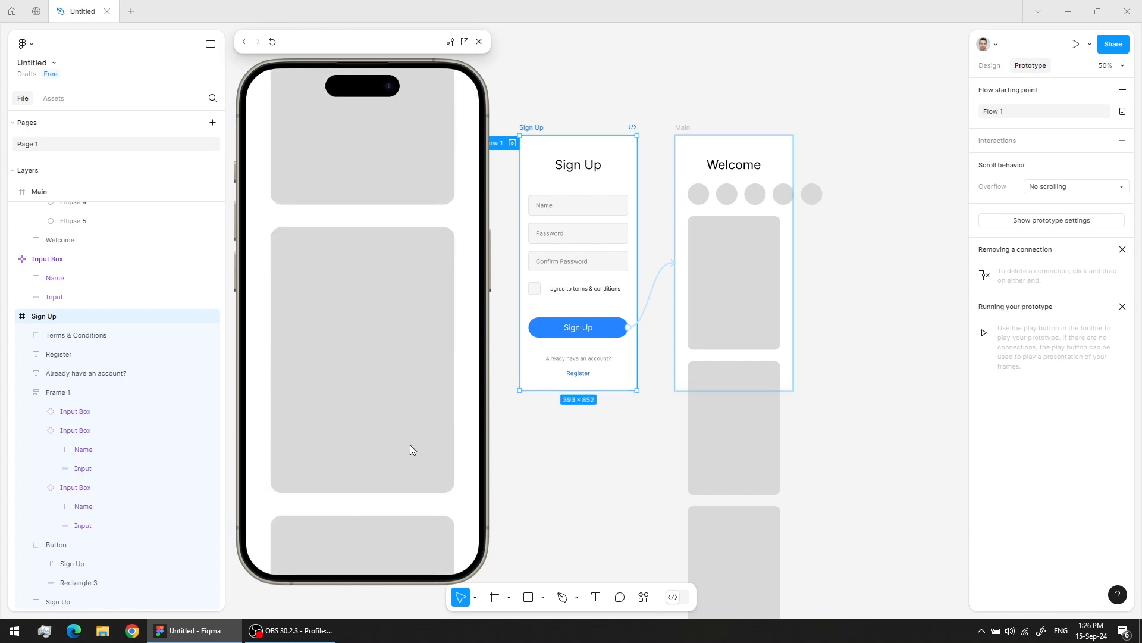
{"action": "mouse_move", "coordinate": [382, 394]}
{"action": "left_mouse_down"}
{"action": "mouse_move", "coordinate": [378, 319]}
{"action": "mouse_move", "coordinate": [376, 395]}
{"action": "left_mouse_up"}
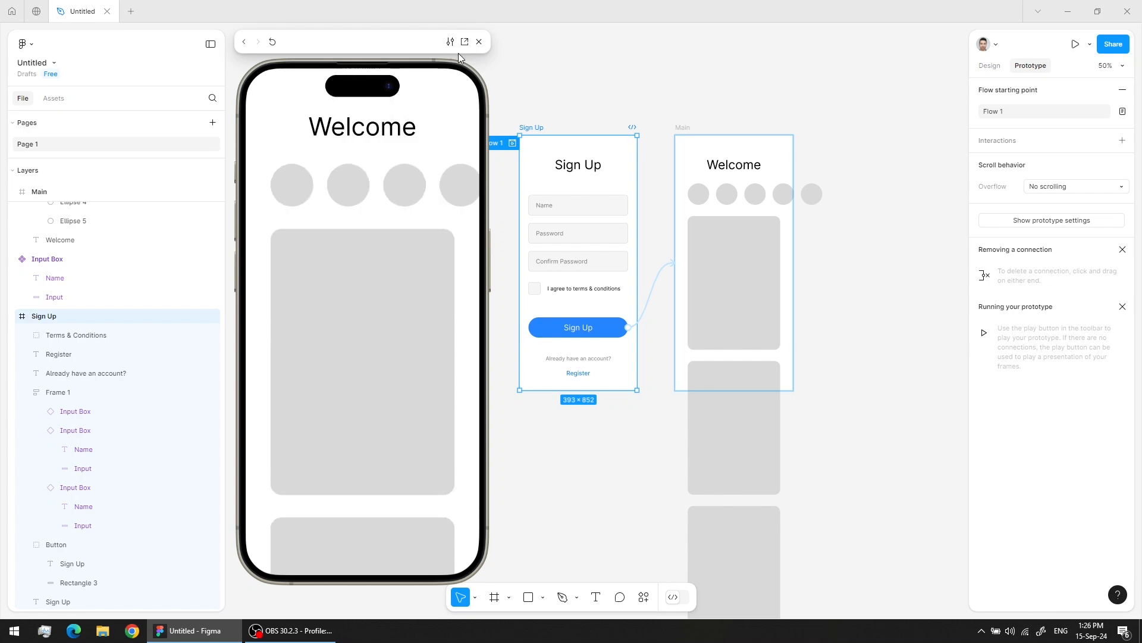
{"action": "left_click", "coordinate": [479, 42]}
Step: Set the Welcome title's scroll position to Fixed (stay in place)
{"action": "left_click", "coordinate": [739, 164]}
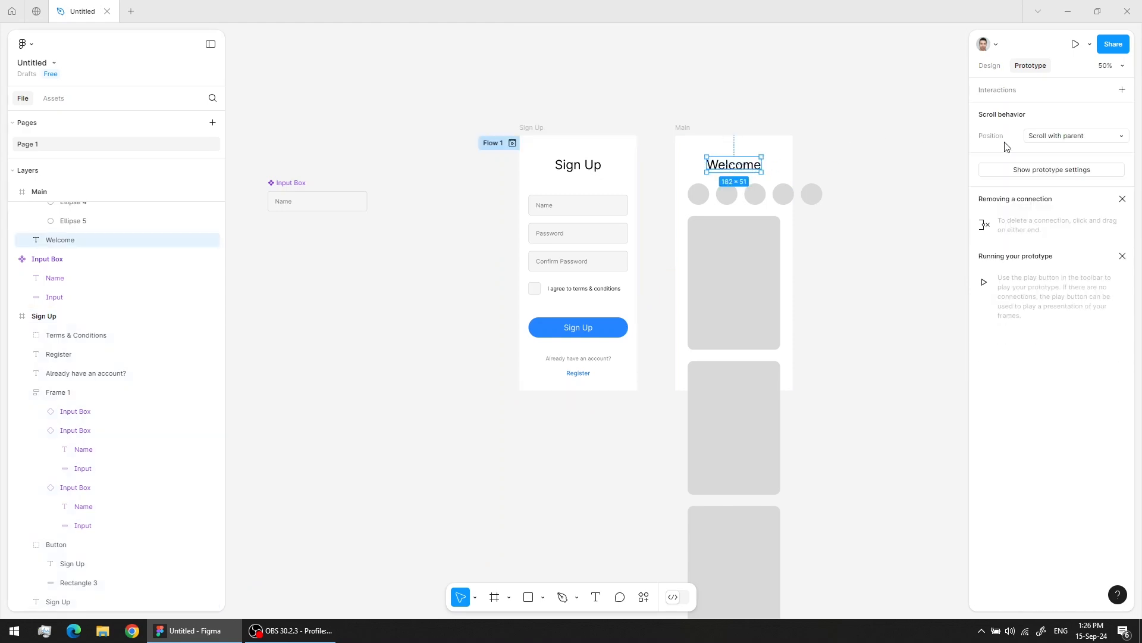
{"action": "left_click", "coordinate": [1071, 138]}
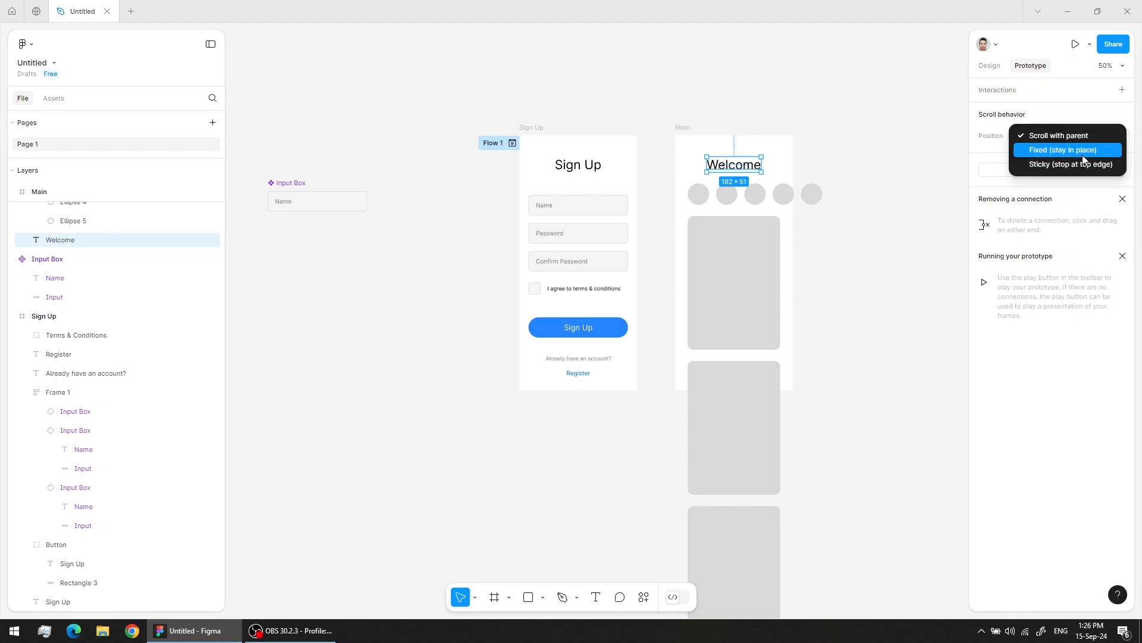
{"action": "left_click", "coordinate": [1040, 159]}
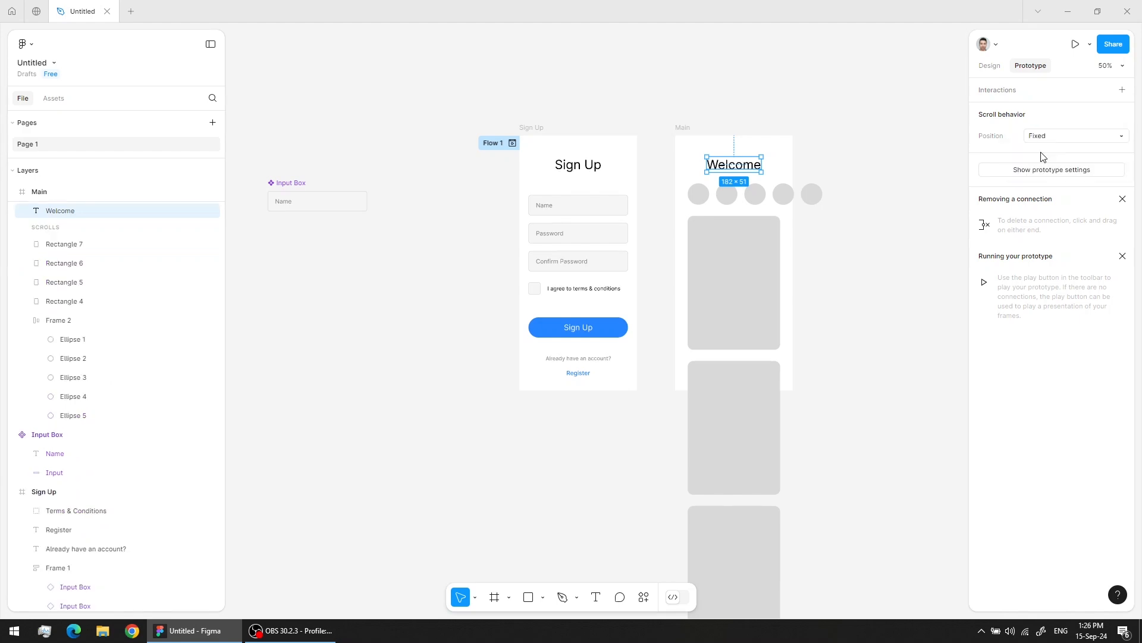
Step: Preview the Main frame, scroll it up and down to check the fixed Welcome title, and close the preview
{"action": "left_click", "coordinate": [732, 111]}
{"action": "left_click", "coordinate": [684, 126]}
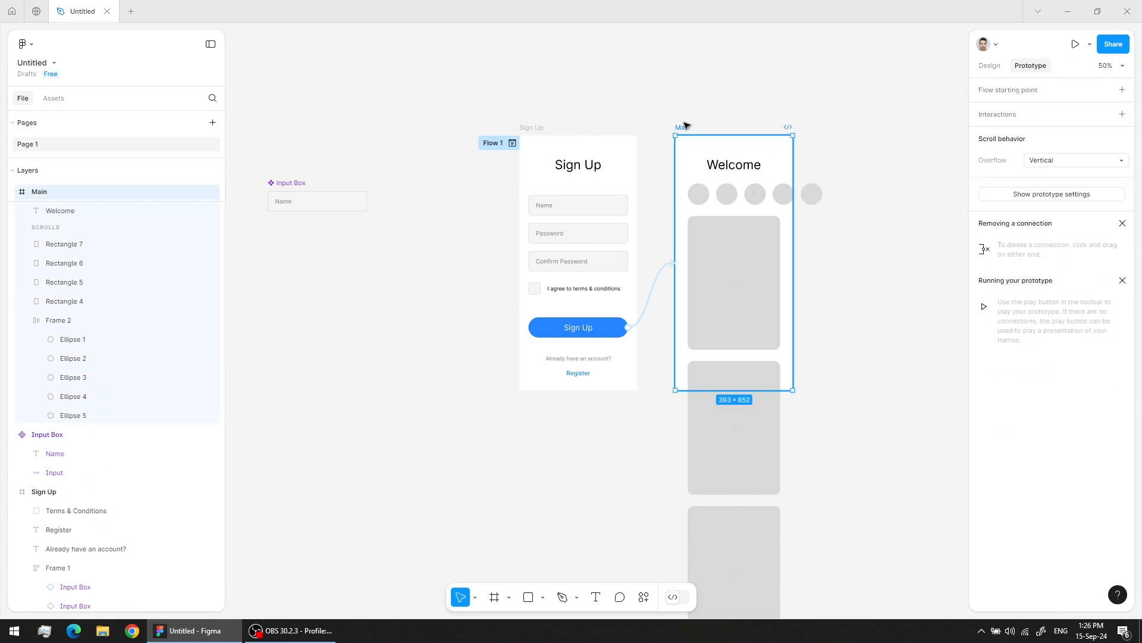
{"action": "key", "text": "shift+space"}
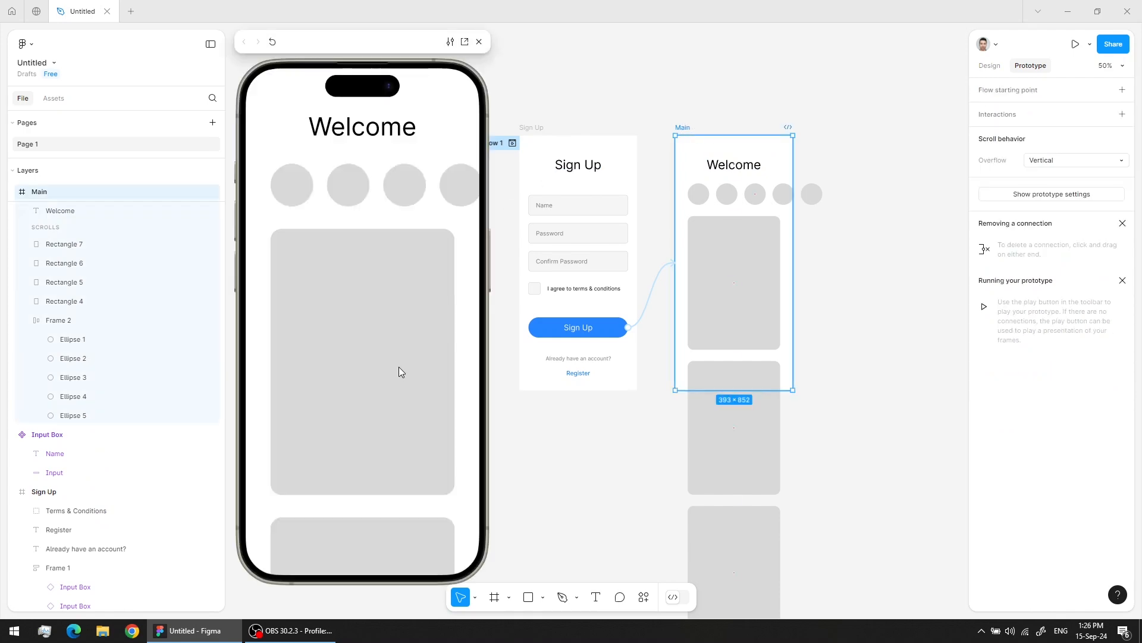
{"action": "scroll", "coordinate": [369, 351], "scroll_direction": "down", "scroll_amount": 3}
{"action": "scroll", "coordinate": [358, 369], "scroll_direction": "up", "scroll_amount": 2}
{"action": "scroll", "coordinate": [354, 417], "scroll_direction": "up", "scroll_amount": 3}
{"action": "scroll", "coordinate": [355, 292], "scroll_direction": "down", "scroll_amount": 3}
{"action": "scroll", "coordinate": [355, 274], "scroll_direction": "up", "scroll_amount": 1}
{"action": "left_click", "coordinate": [479, 42]}
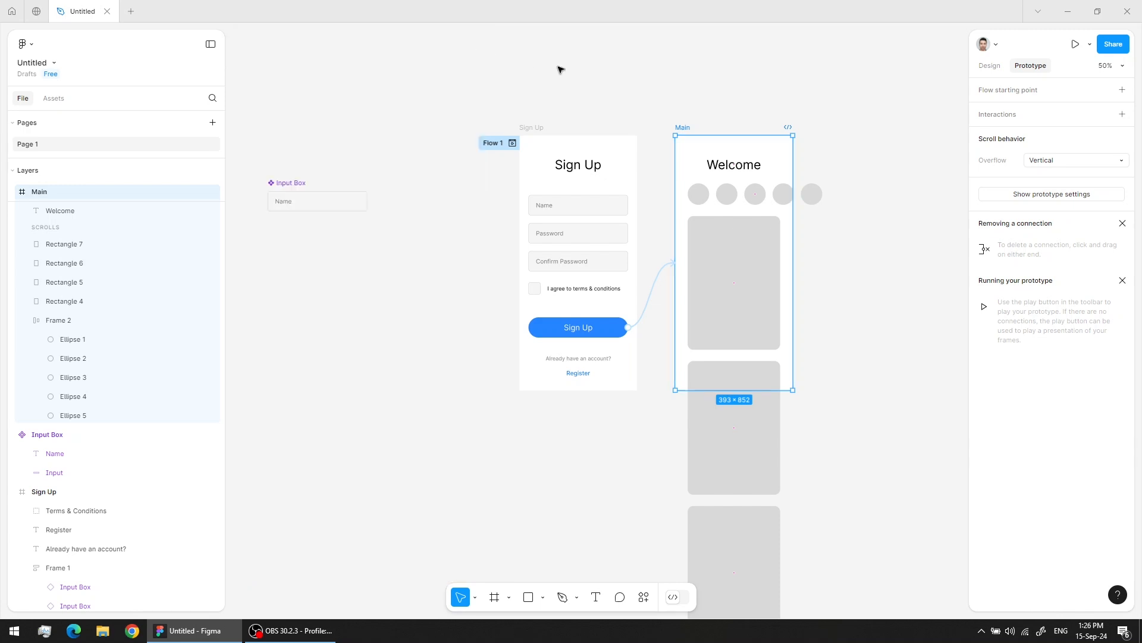
Step: Draw a rectangle of about 398 × 135 behind the Welcome title, starting at the Main frame's top-left corner
{"action": "left_click", "coordinate": [659, 98]}
{"action": "key", "text": "ctrl+plus"}
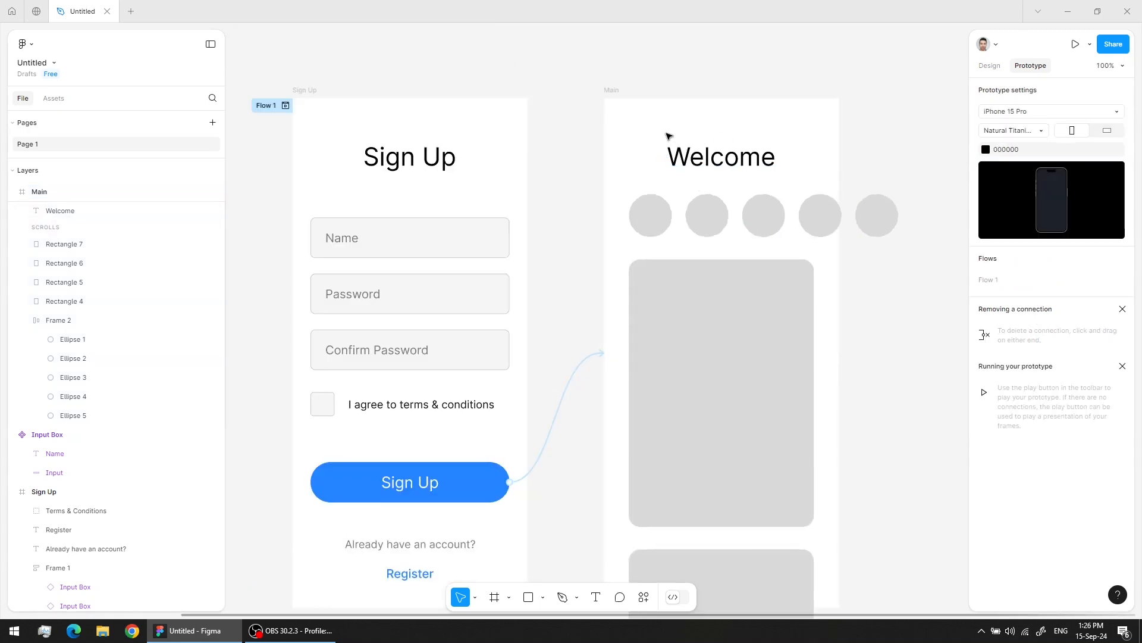
{"action": "key", "text": "r"}
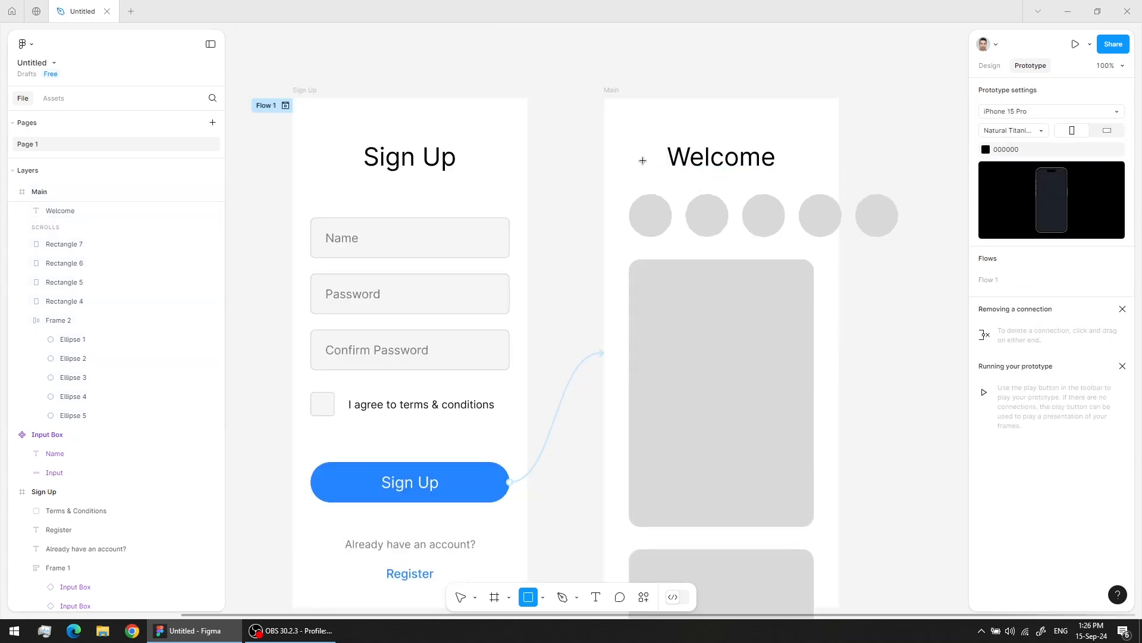
{"action": "left_click_drag", "start_coordinate": [612, 106], "coordinate": [841, 172]}
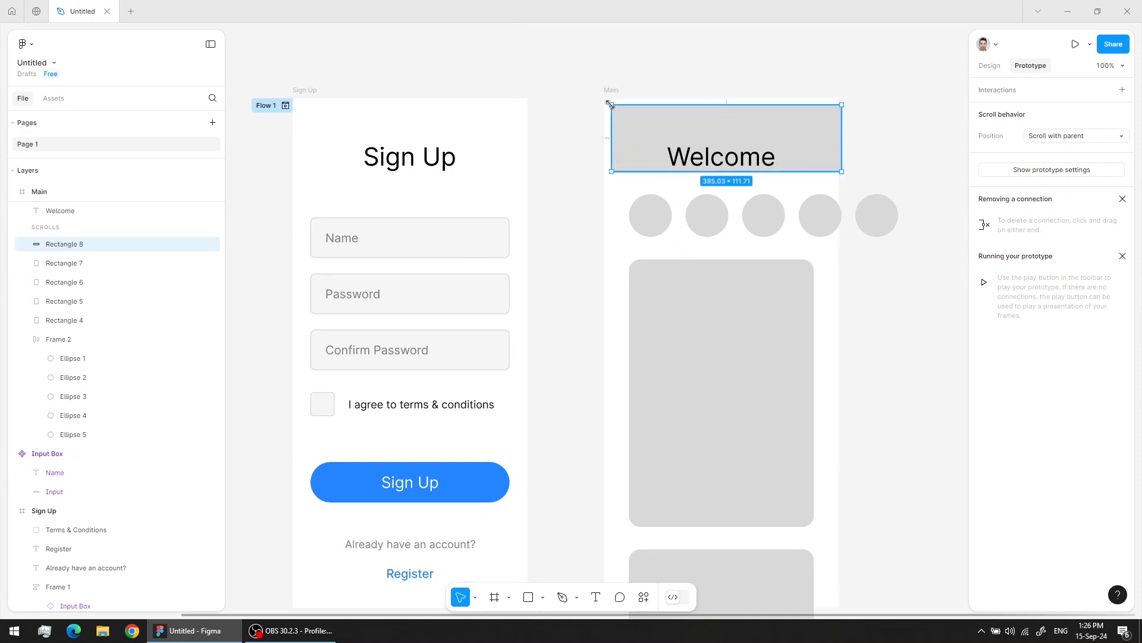
{"action": "left_click_drag", "start_coordinate": [612, 105], "coordinate": [604, 98]}
{"action": "left_click_drag", "start_coordinate": [768, 171], "coordinate": [770, 179]}
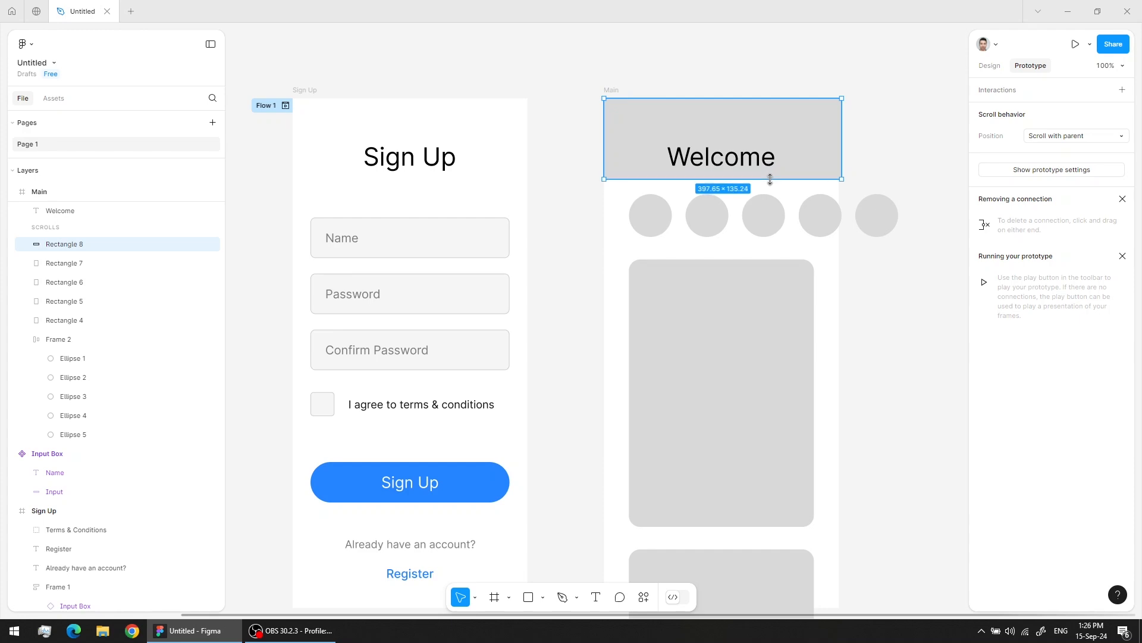
Step: Set the fill of the rectangle behind the Welcome title to white (FFFFFF)
{"action": "left_click", "coordinate": [994, 70]}
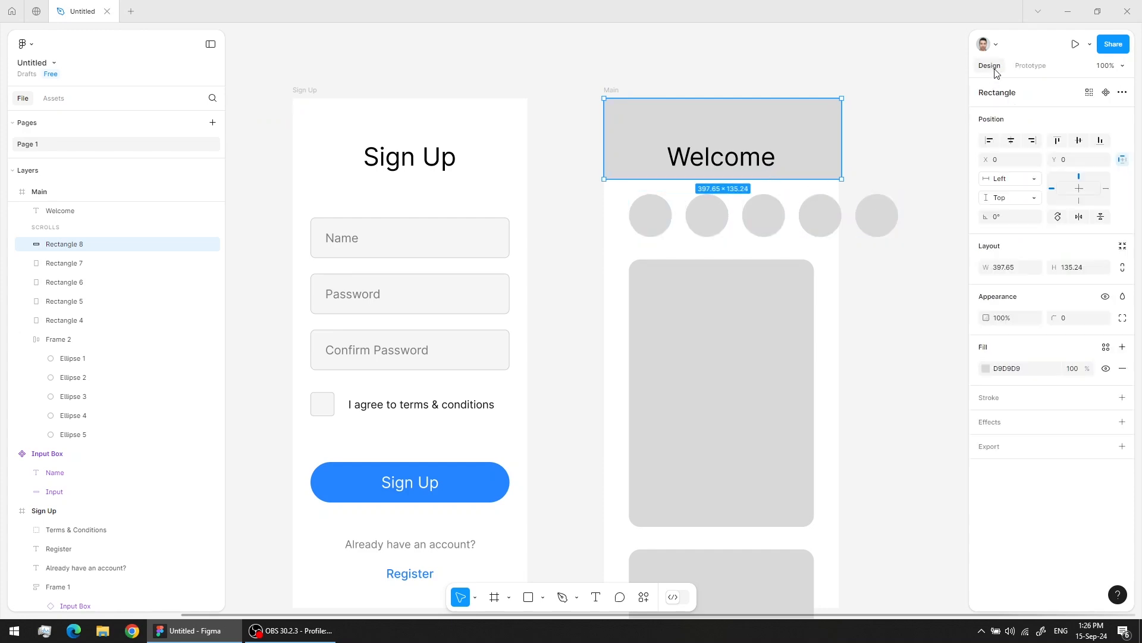
{"action": "left_click", "coordinate": [1013, 372]}
{"action": "type", "text": "f"}
{"action": "key", "text": "Return"}
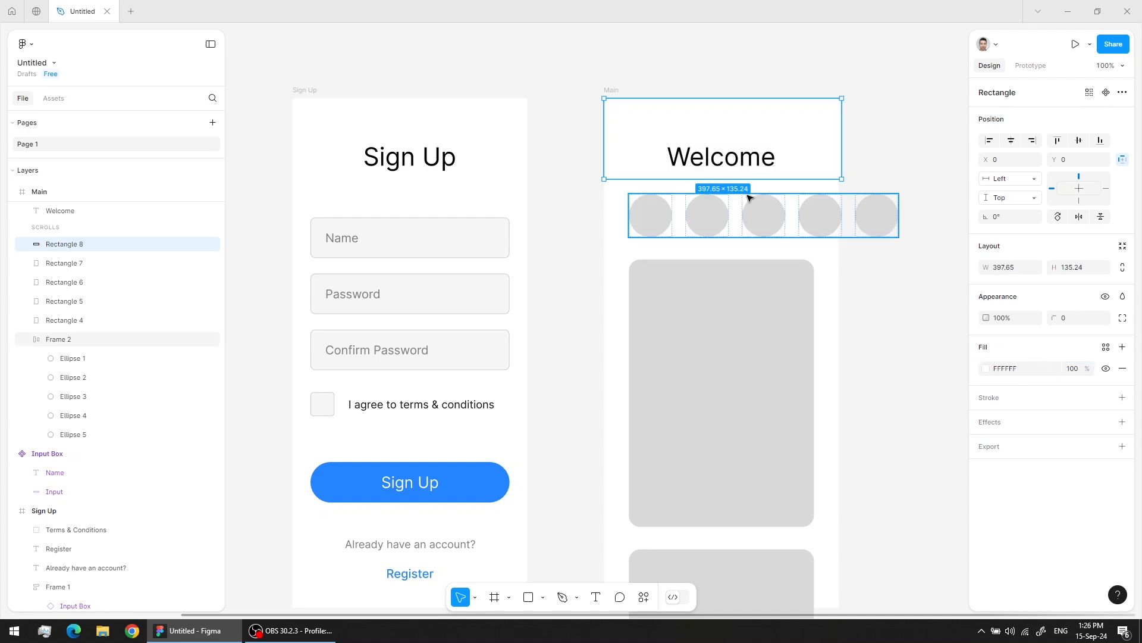
Step: Group the white rectangle with the Welcome title and select the resulting group
{"action": "left_click", "coordinate": [700, 164], "text": "shift"}
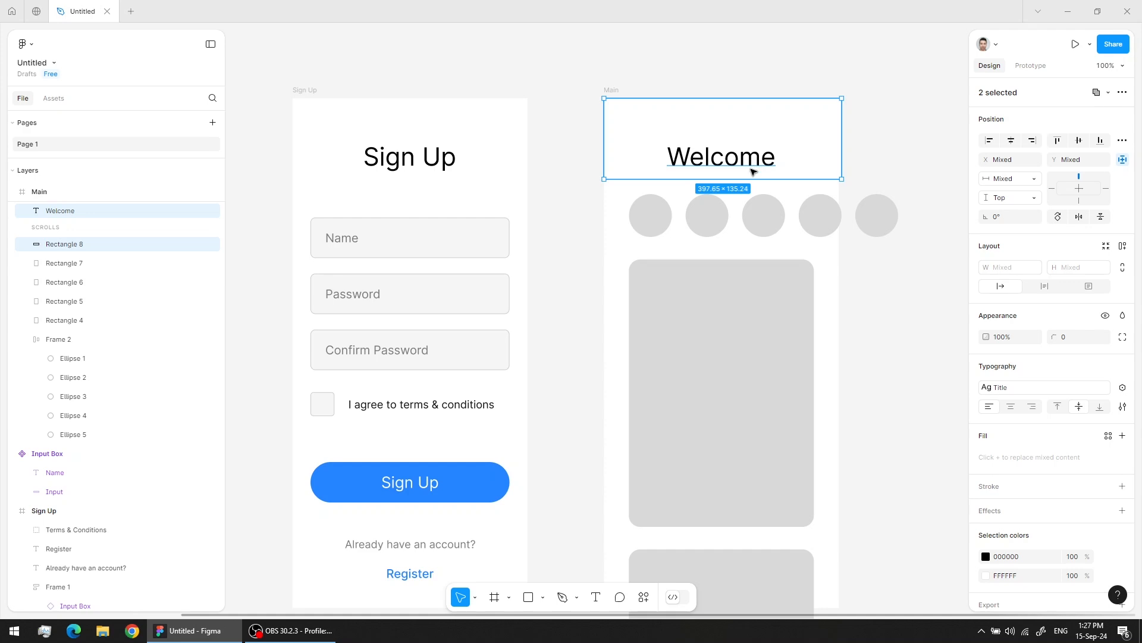
{"action": "left_click", "coordinate": [772, 149], "text": "shift"}
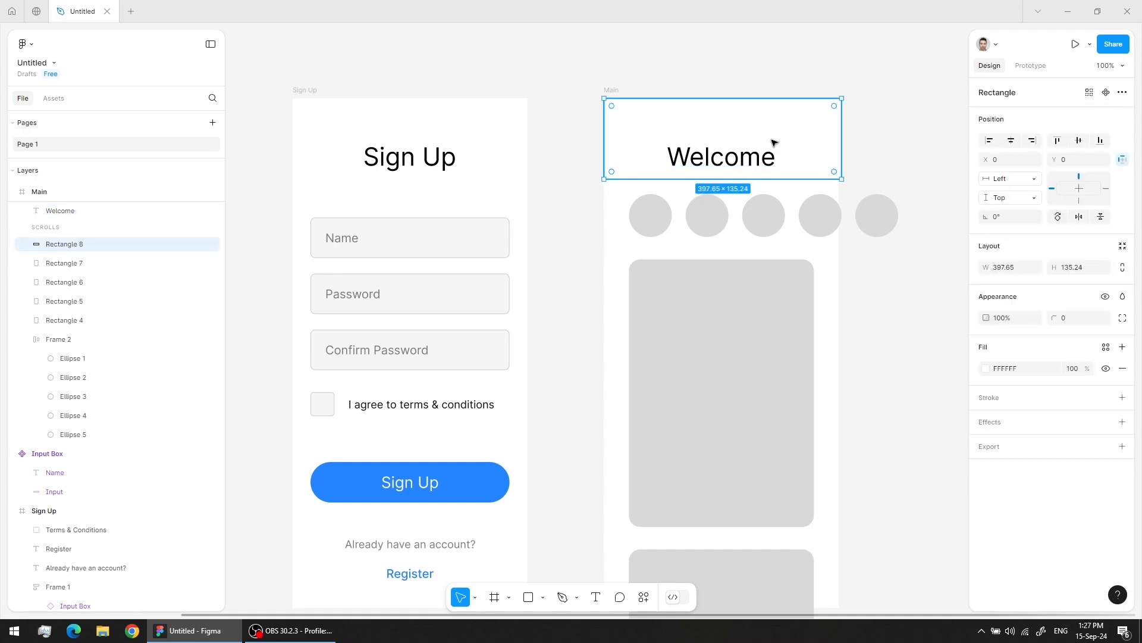
{"action": "left_click", "coordinate": [738, 165], "text": "shift"}
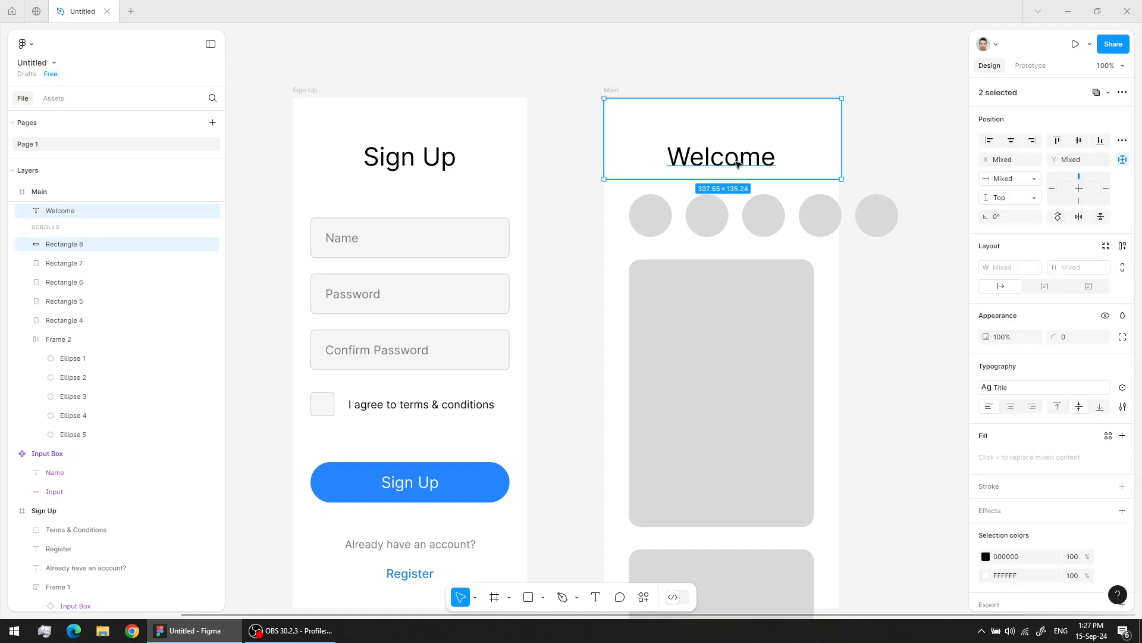
{"action": "key", "text": "ctrl+g"}
{"action": "left_click", "coordinate": [677, 44]}
{"action": "left_click", "coordinate": [751, 151]}
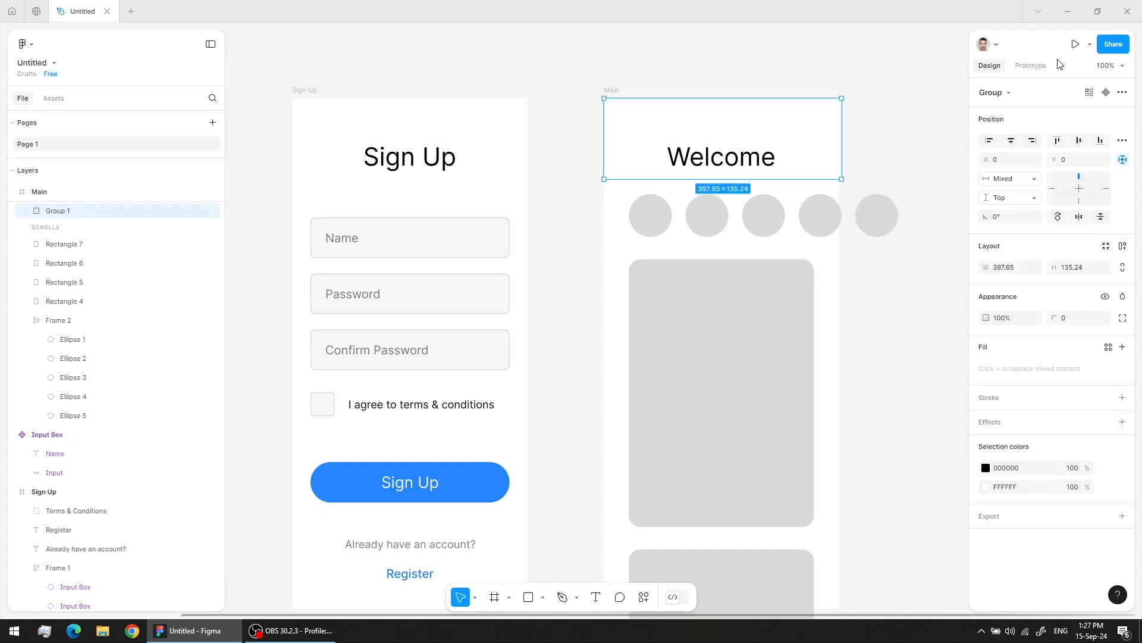
Step: Preview the Main frame's prototype, scroll the content vertically beneath the fixed Welcome header, and close the preview
{"action": "left_click", "coordinate": [1035, 68]}
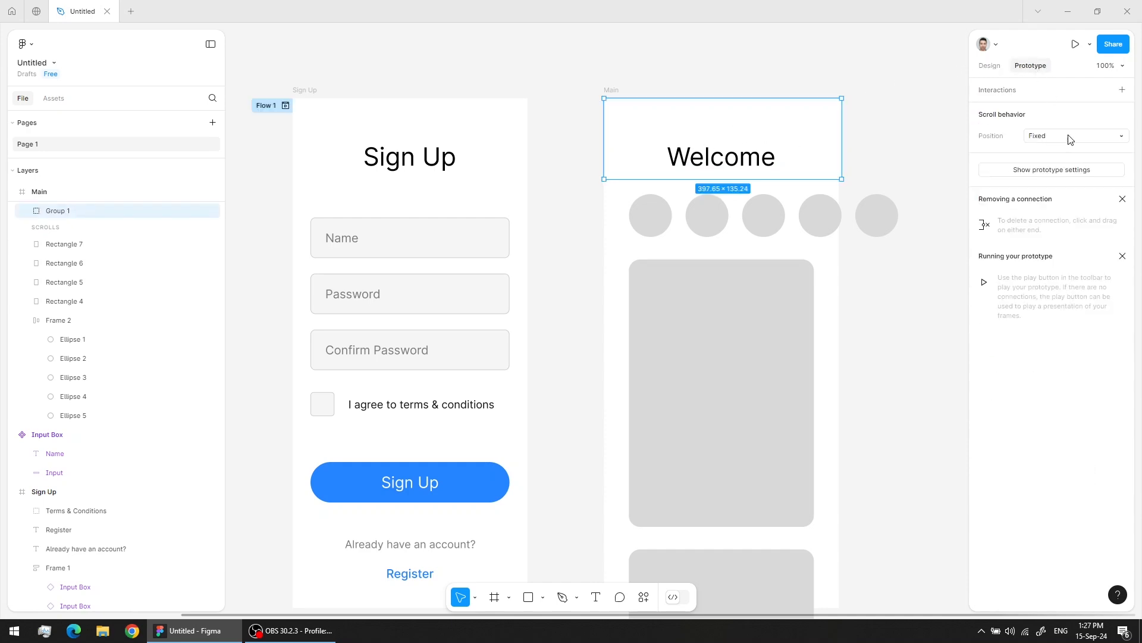
{"action": "left_click", "coordinate": [617, 91]}
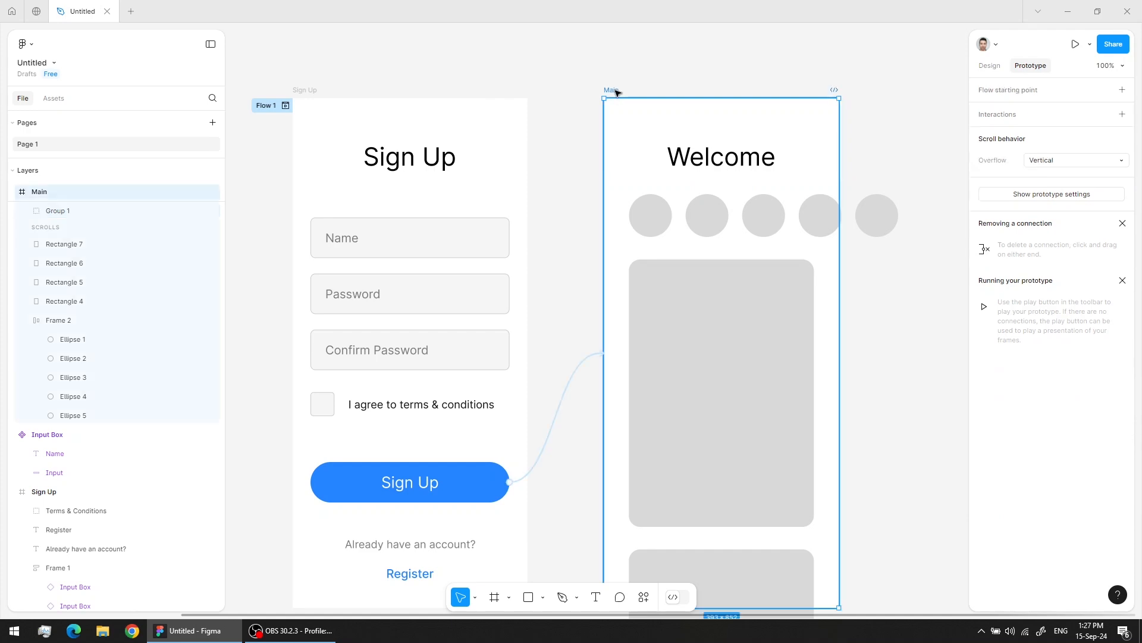
{"action": "key", "text": "shift+space"}
{"action": "scroll", "coordinate": [409, 341], "scroll_direction": "down", "scroll_amount": 3}
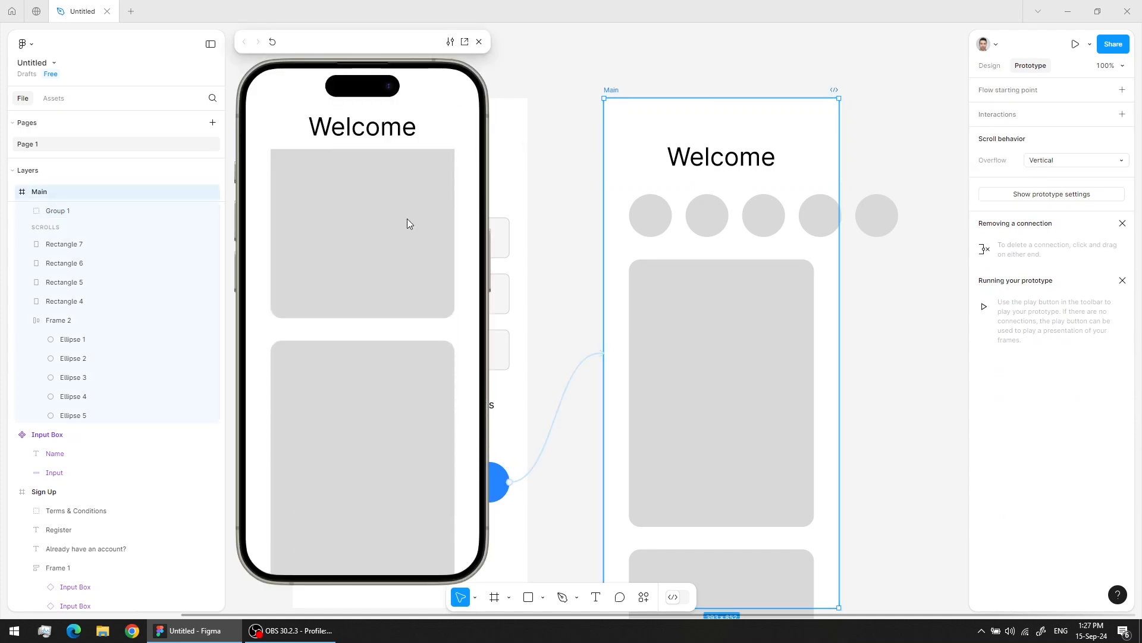
{"action": "left_click_drag", "start_coordinate": [407, 219], "coordinate": [415, 514]}
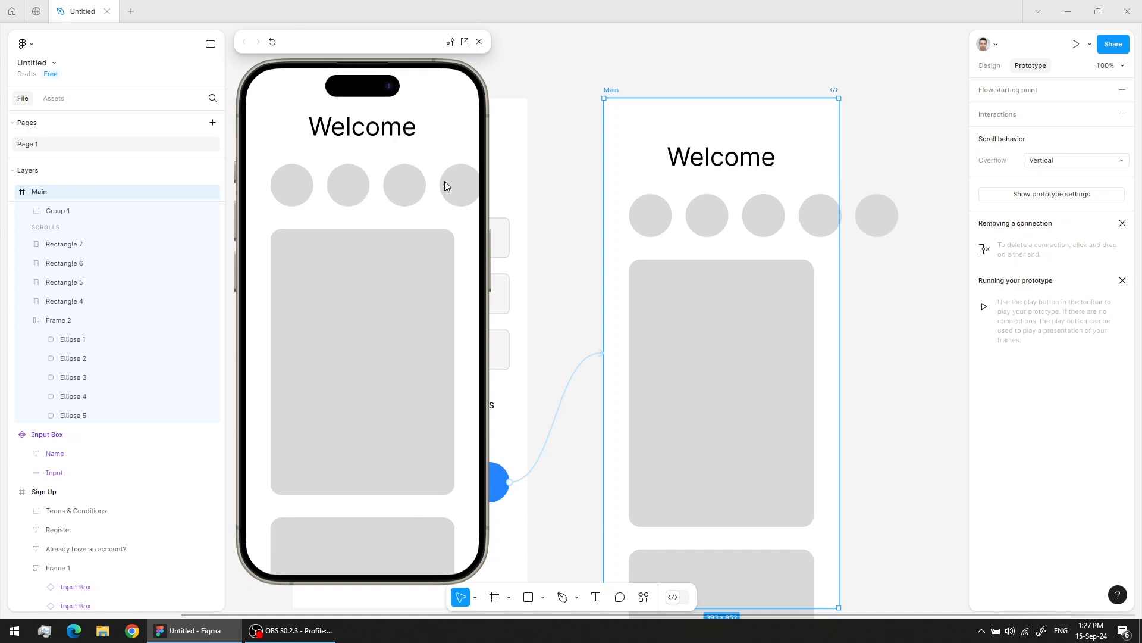
{"action": "left_click", "coordinate": [479, 42]}
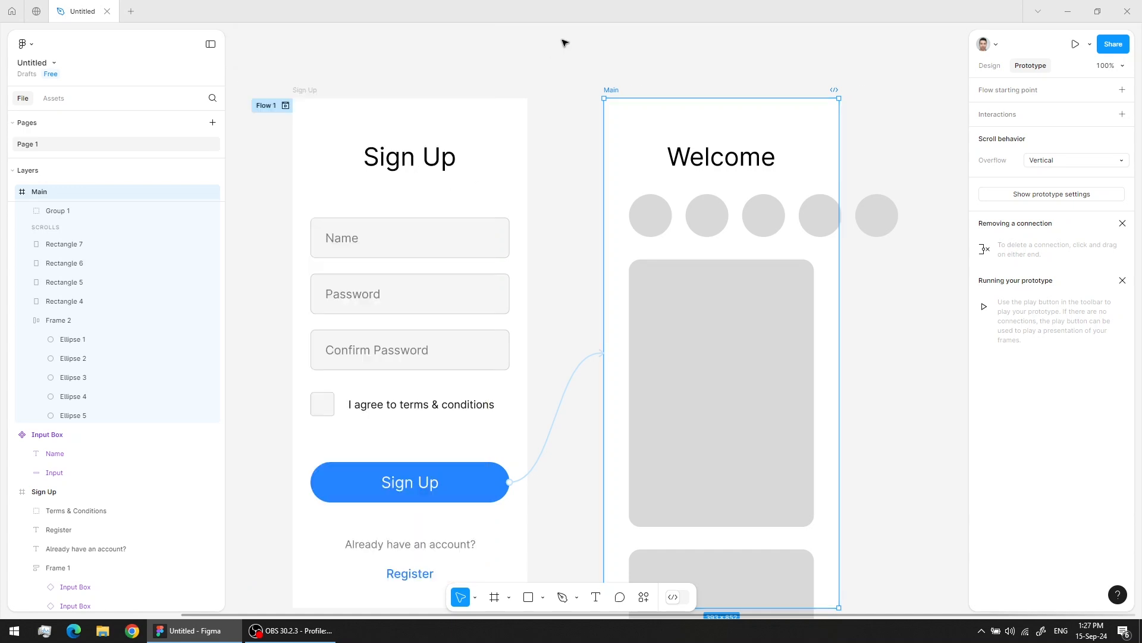
{"action": "left_click", "coordinate": [589, 43]}
Step: Narrow the auto layout frame holding the row of circles to a width of 351, ending at the Main frame's edge
{"action": "left_click", "coordinate": [707, 211]}
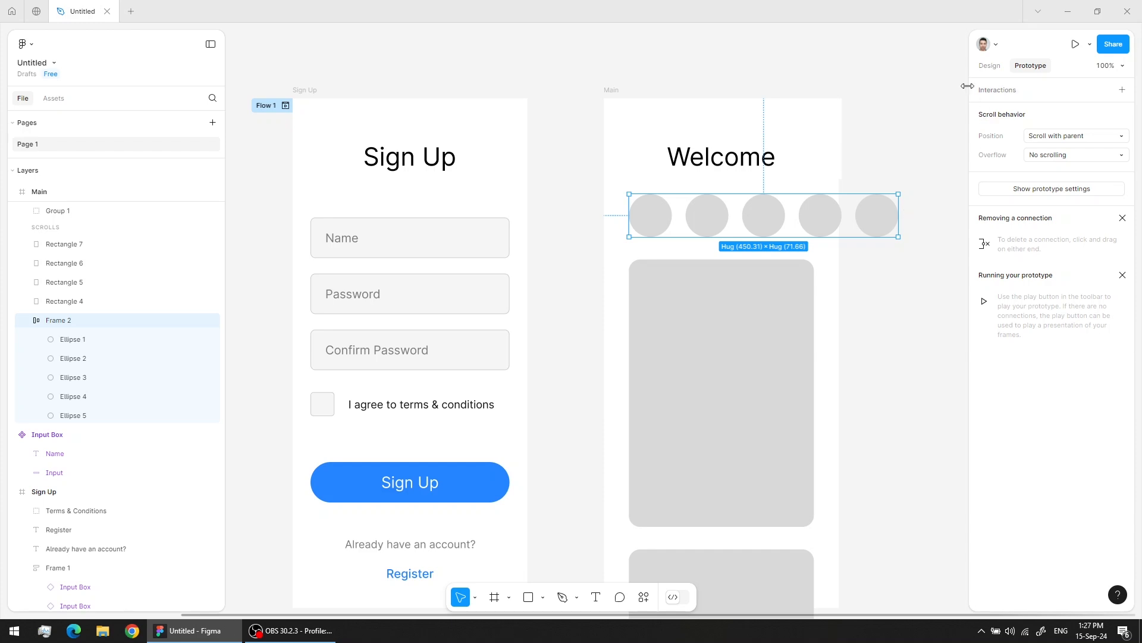
{"action": "left_click", "coordinate": [991, 67]}
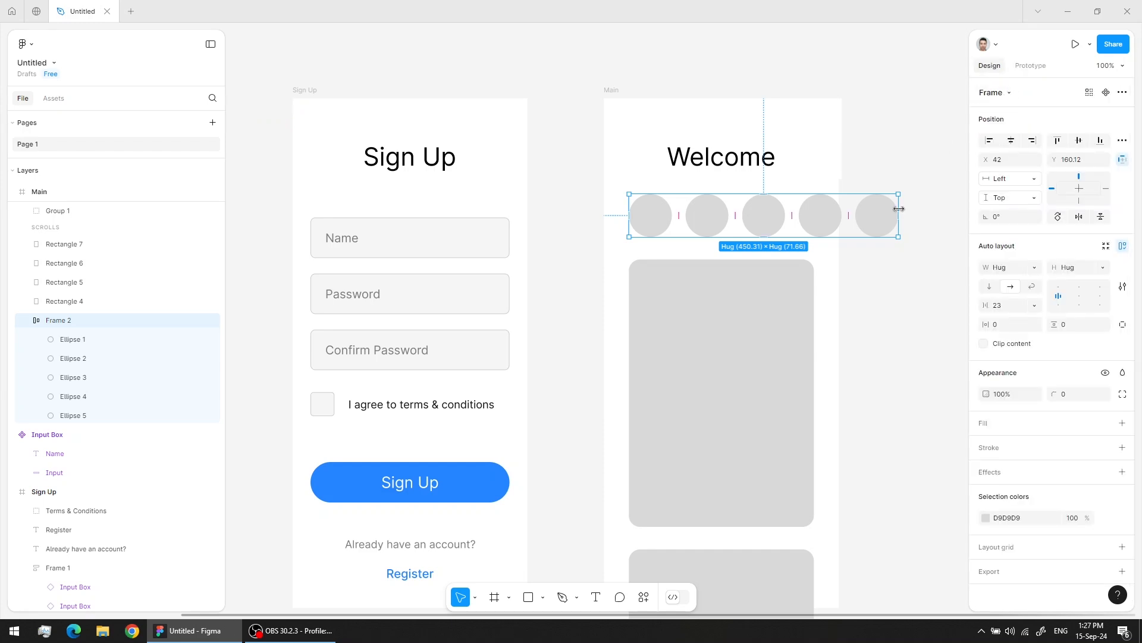
{"action": "left_click_drag", "start_coordinate": [899, 208], "coordinate": [838, 205]}
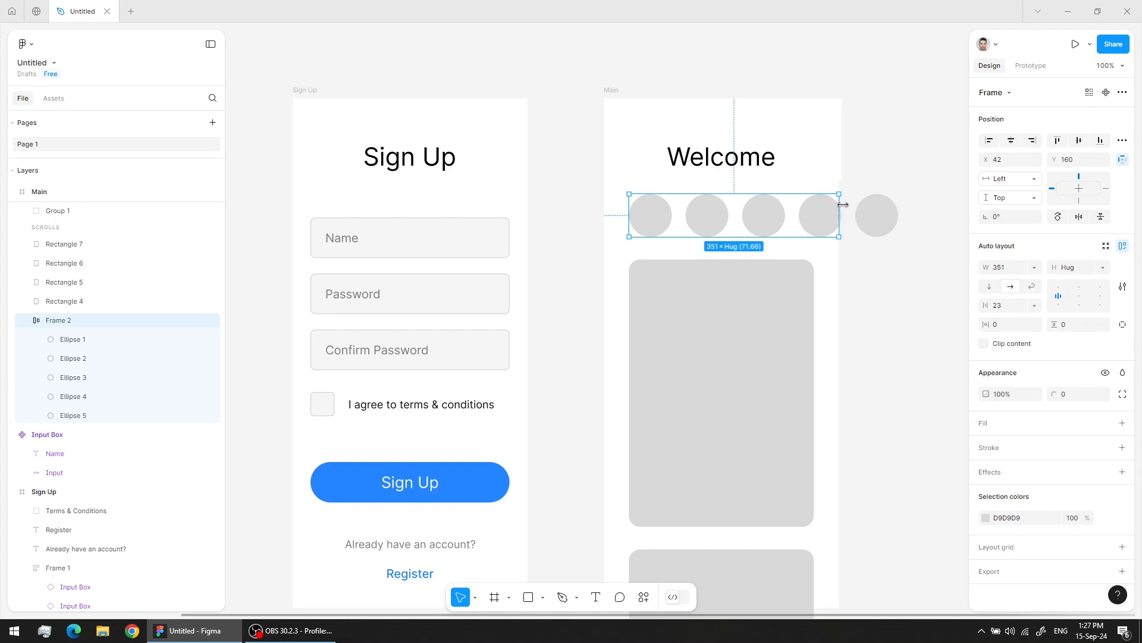
{"action": "scroll", "coordinate": [844, 205], "scroll_direction": "up", "scroll_amount": 3}
{"action": "scroll", "coordinate": [793, 75], "scroll_direction": "down", "scroll_amount": 3}
{"action": "left_click_drag", "start_coordinate": [776, 102], "coordinate": [736, 187]}
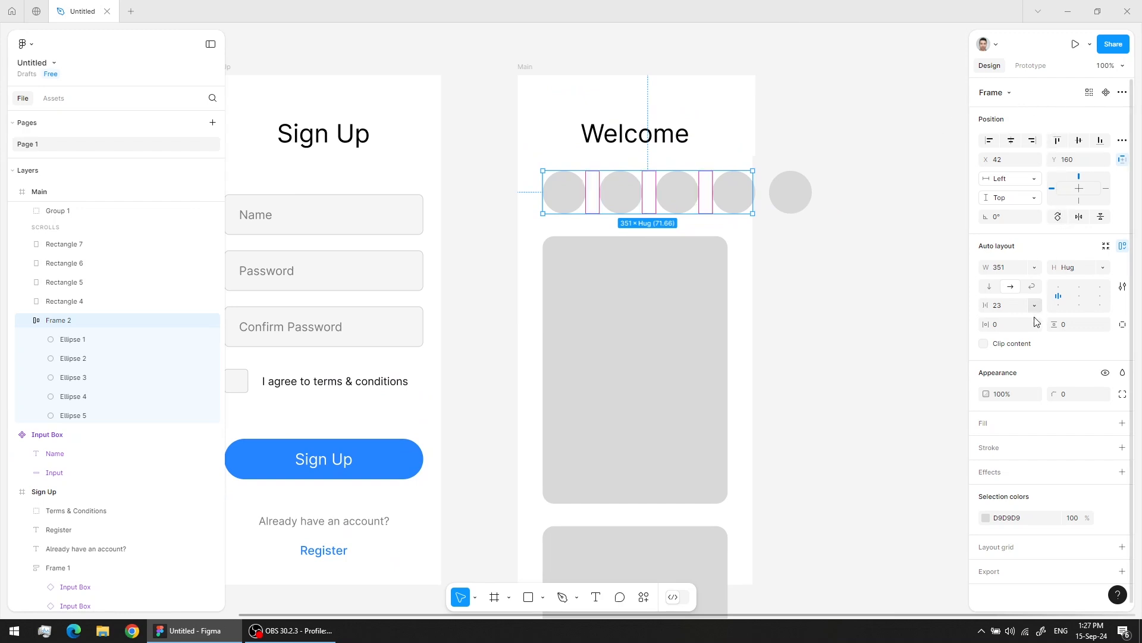
Step: Clip the content of the circle row frame and set its scroll overflow to Horizontal
{"action": "left_click", "coordinate": [984, 344]}
{"action": "left_click", "coordinate": [790, 192]}
{"action": "left_click", "coordinate": [641, 194]}
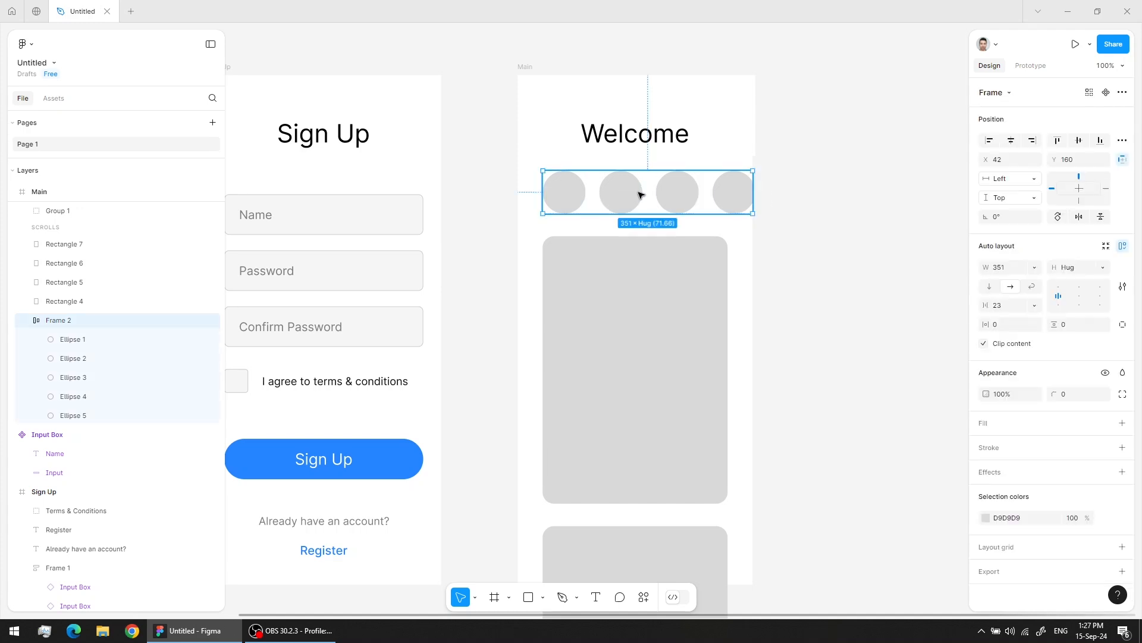
{"action": "left_click", "coordinate": [1031, 66]}
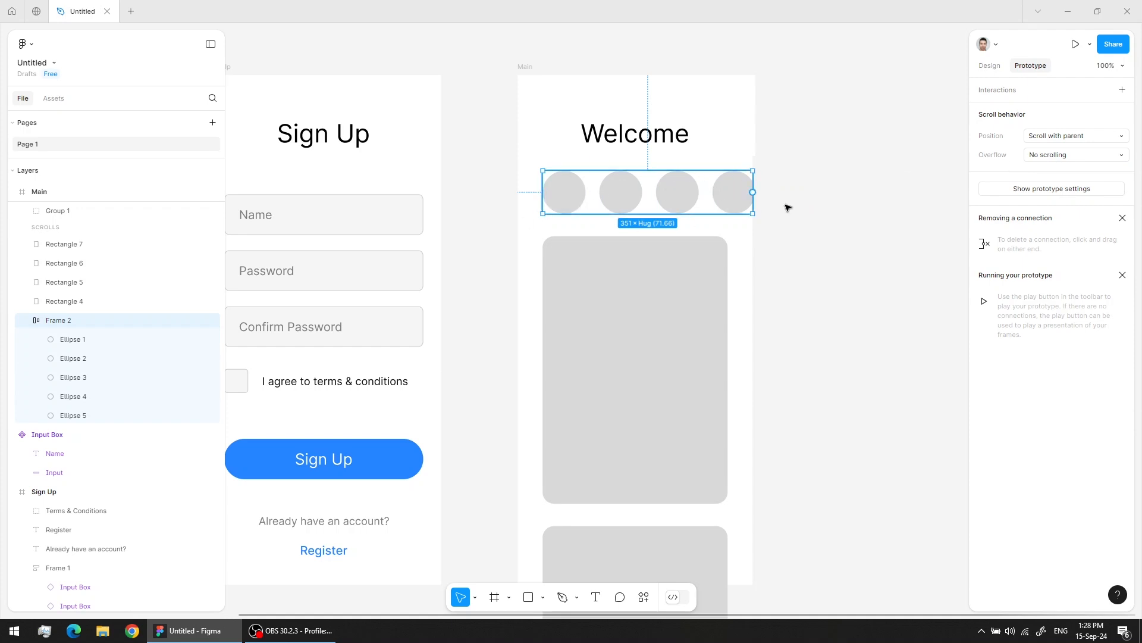
{"action": "left_click", "coordinate": [1065, 155]}
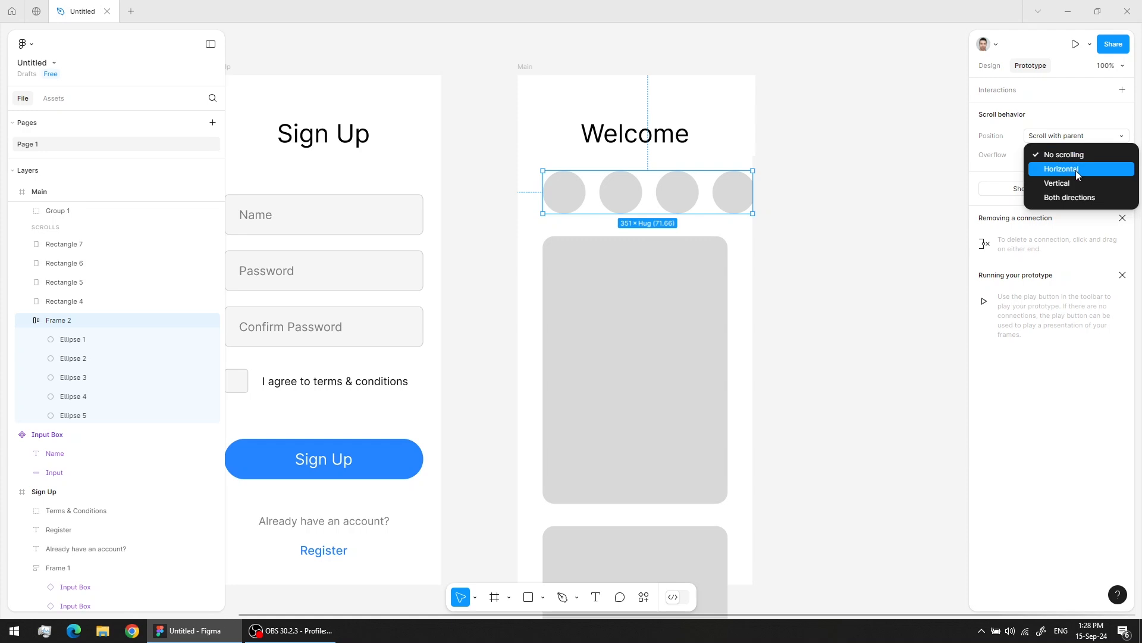
{"action": "left_click", "coordinate": [1065, 175]}
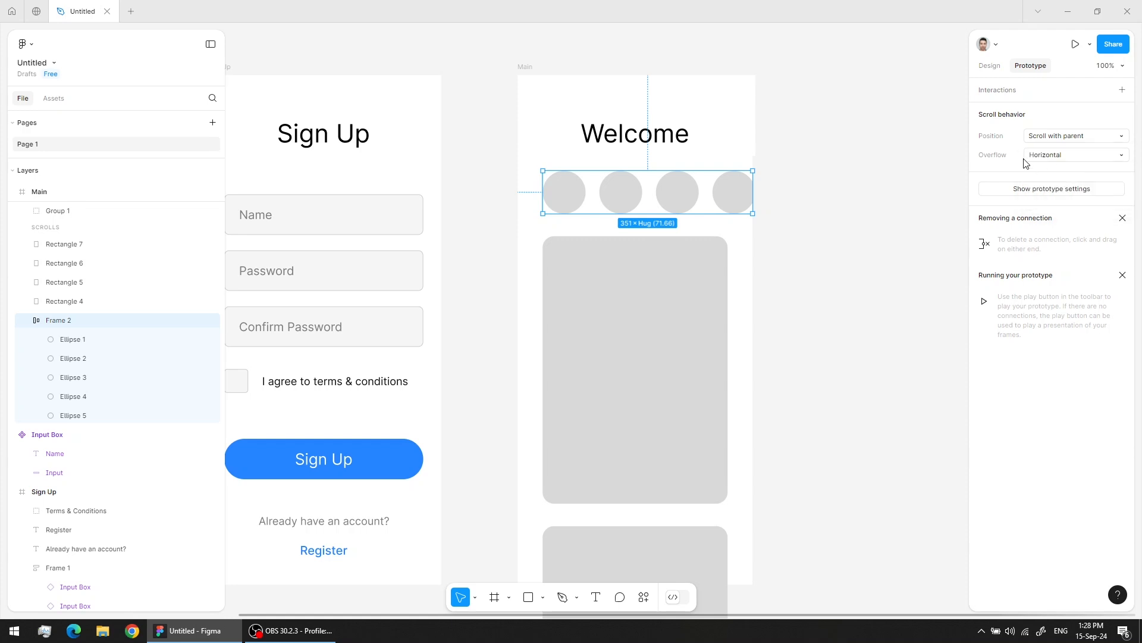
Step: Preview the Main frame's prototype, scroll the circle row sideways and the page vertically, and close the preview
{"action": "left_click", "coordinate": [527, 67]}
{"action": "key", "text": "shift+space"}
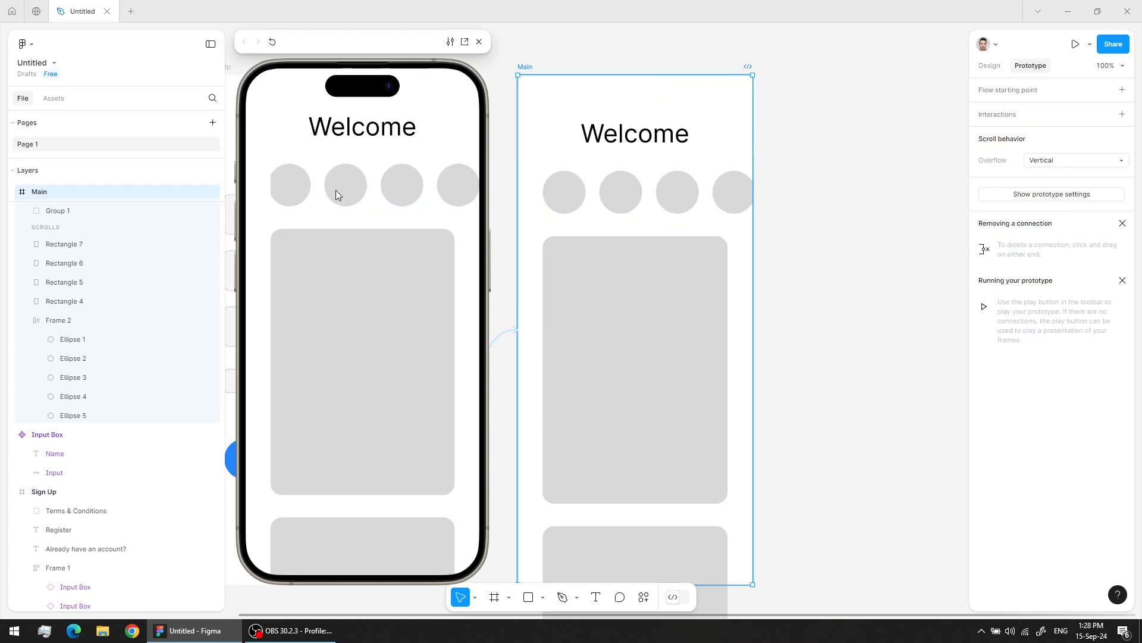
{"action": "scroll", "coordinate": [398, 391], "scroll_direction": "down", "scroll_amount": 5}
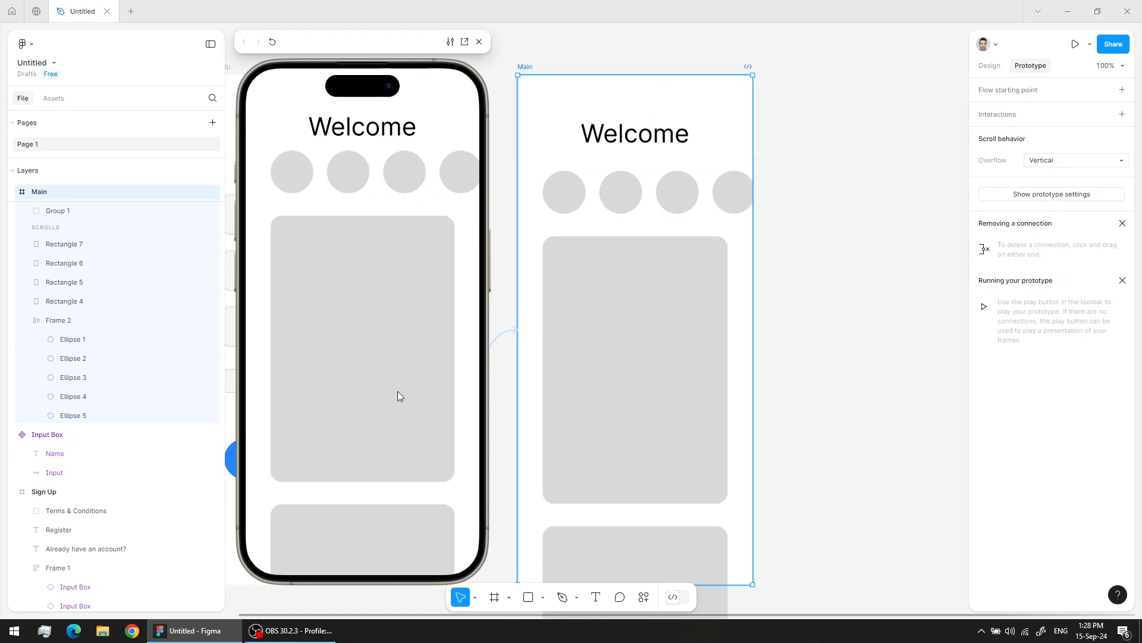
{"action": "left_click_drag", "start_coordinate": [382, 173], "coordinate": [426, 513]}
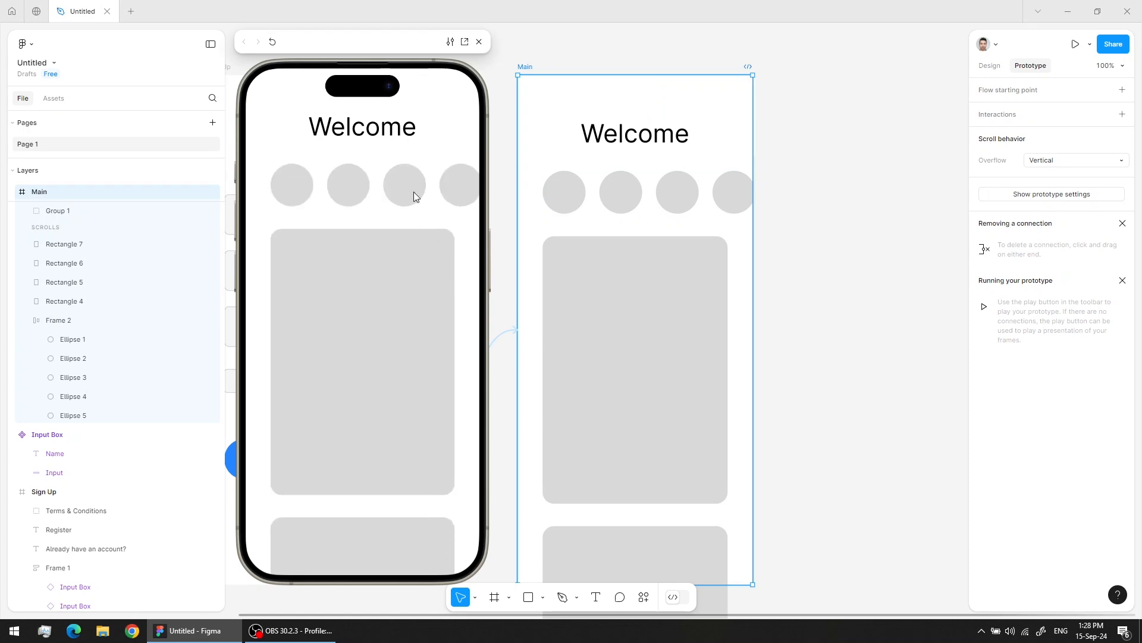
{"action": "left_click", "coordinate": [482, 41]}
{"action": "left_click", "coordinate": [589, 48]}
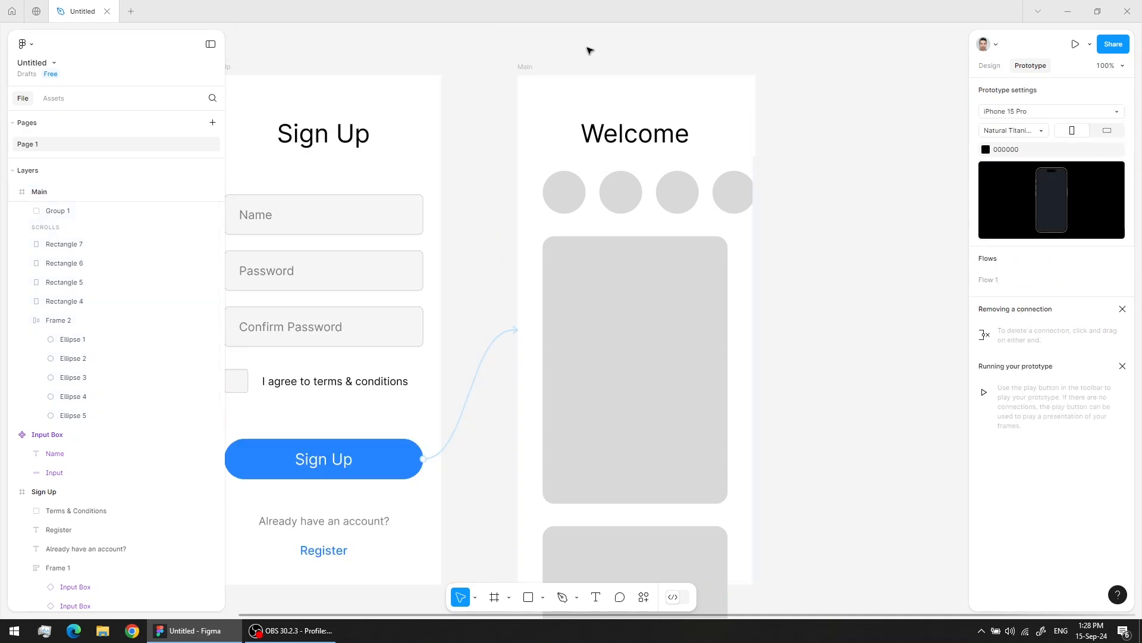
{"action": "left_click", "coordinate": [693, 202]}
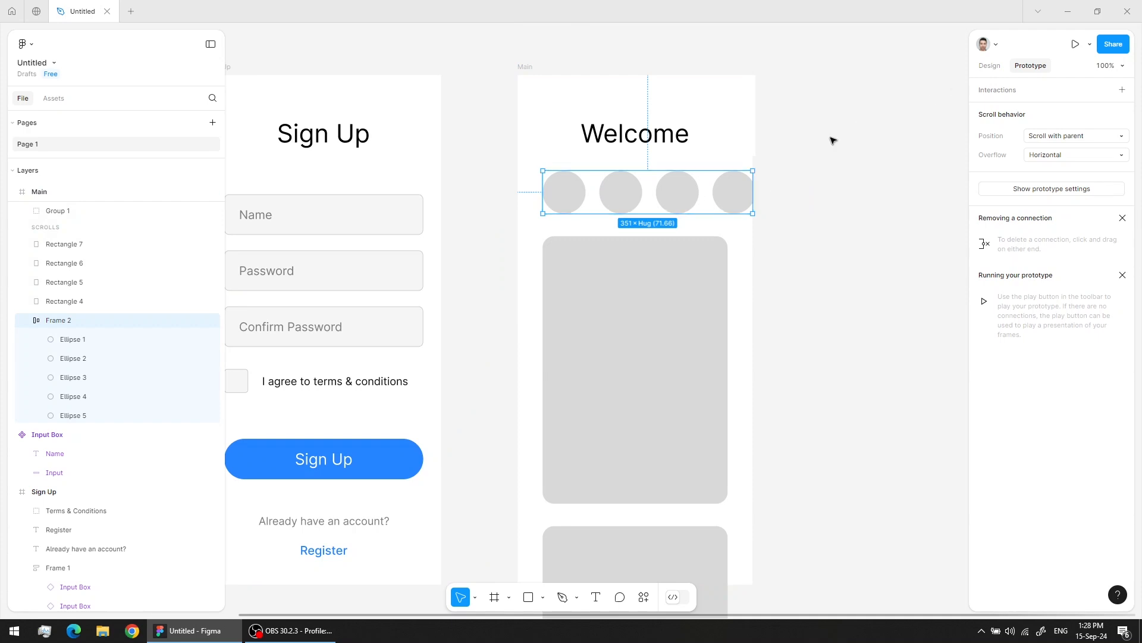
{"action": "left_click", "coordinate": [990, 67]}
{"action": "left_click", "coordinate": [845, 193]}
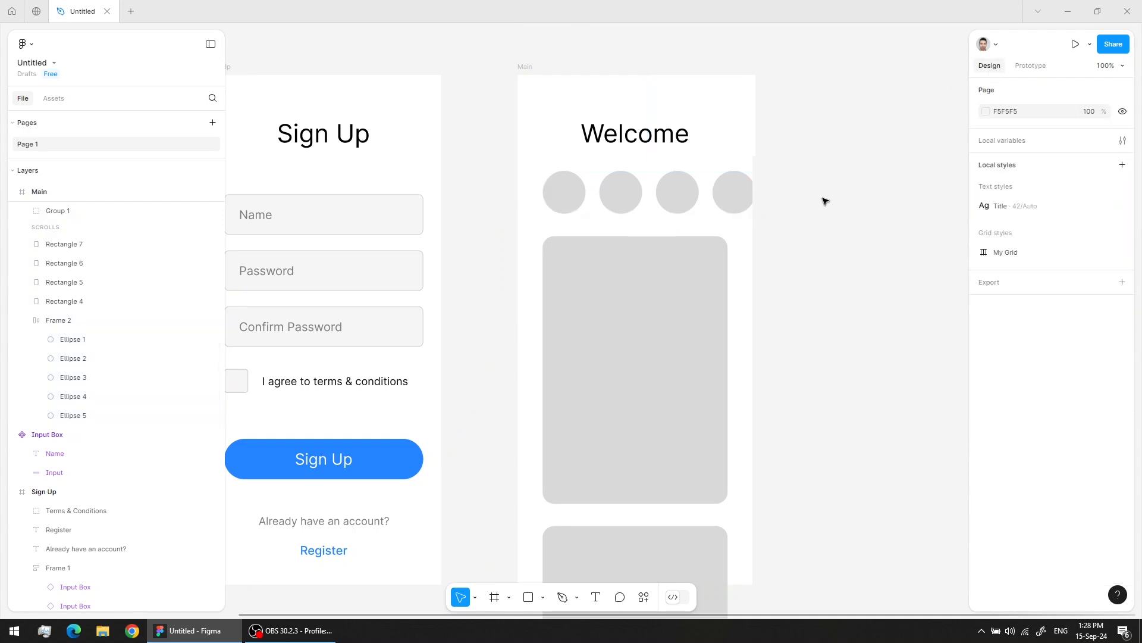
{"action": "left_click", "coordinate": [581, 200]}
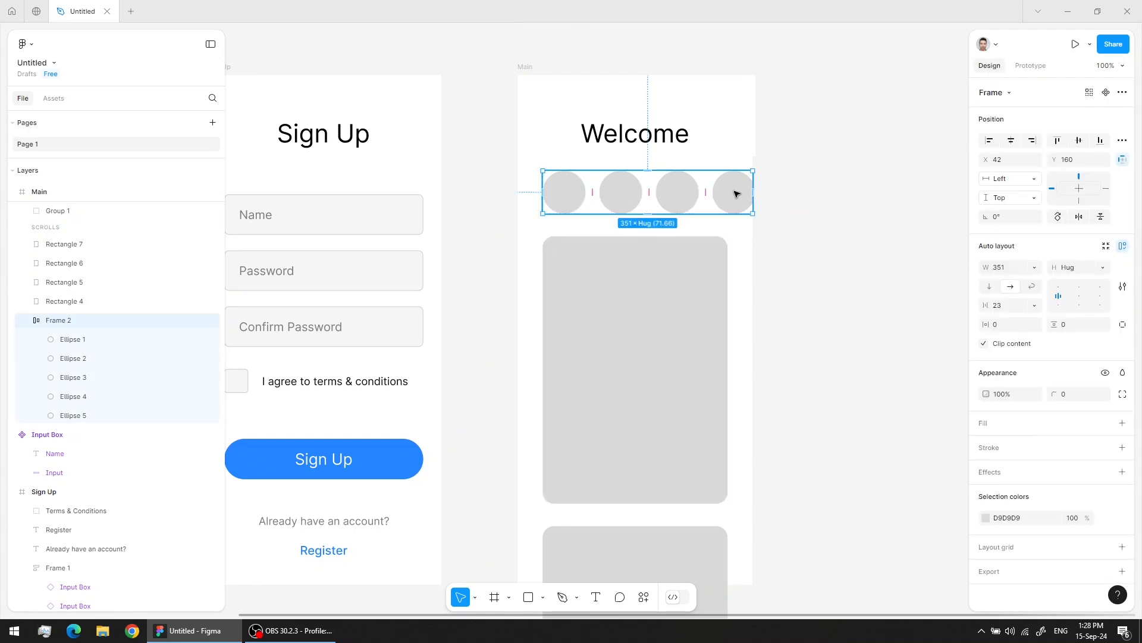
{"action": "right_click", "coordinate": [729, 195]}
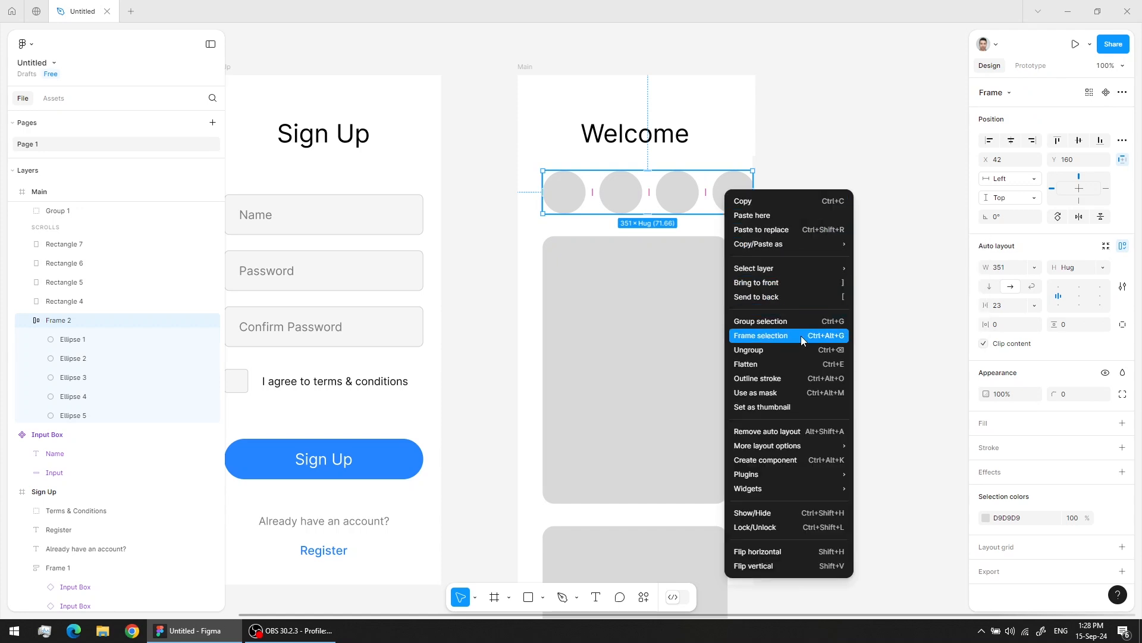
{"action": "left_click", "coordinate": [831, 90]}
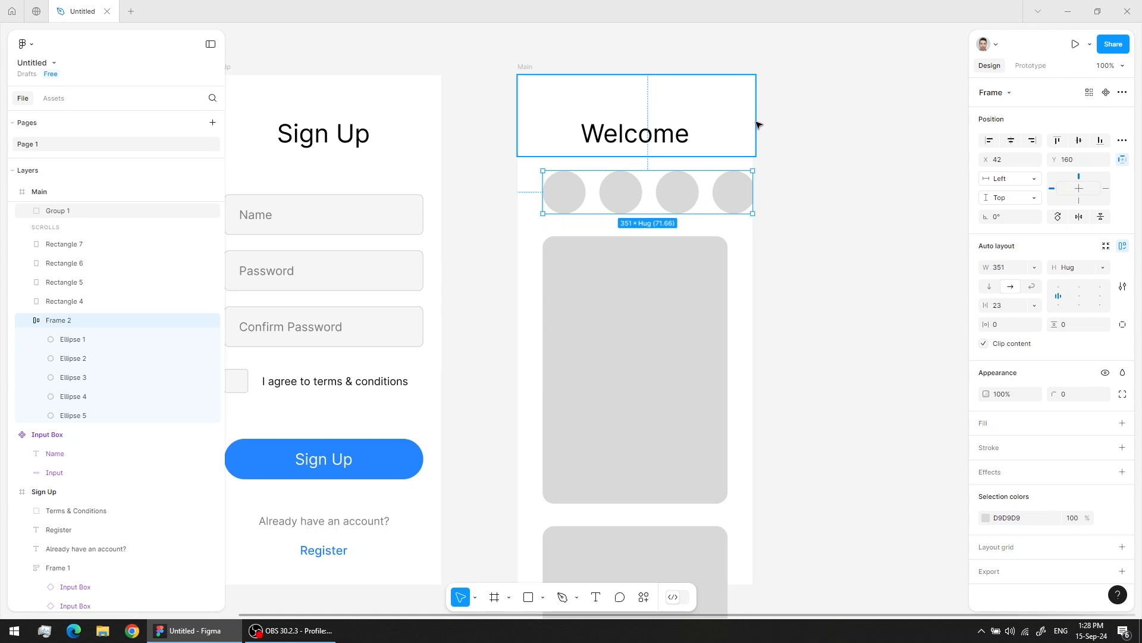
Step: Combine the four large rectangles of the Main frame into one vertical auto layout frame
{"action": "left_click", "coordinate": [801, 296]}
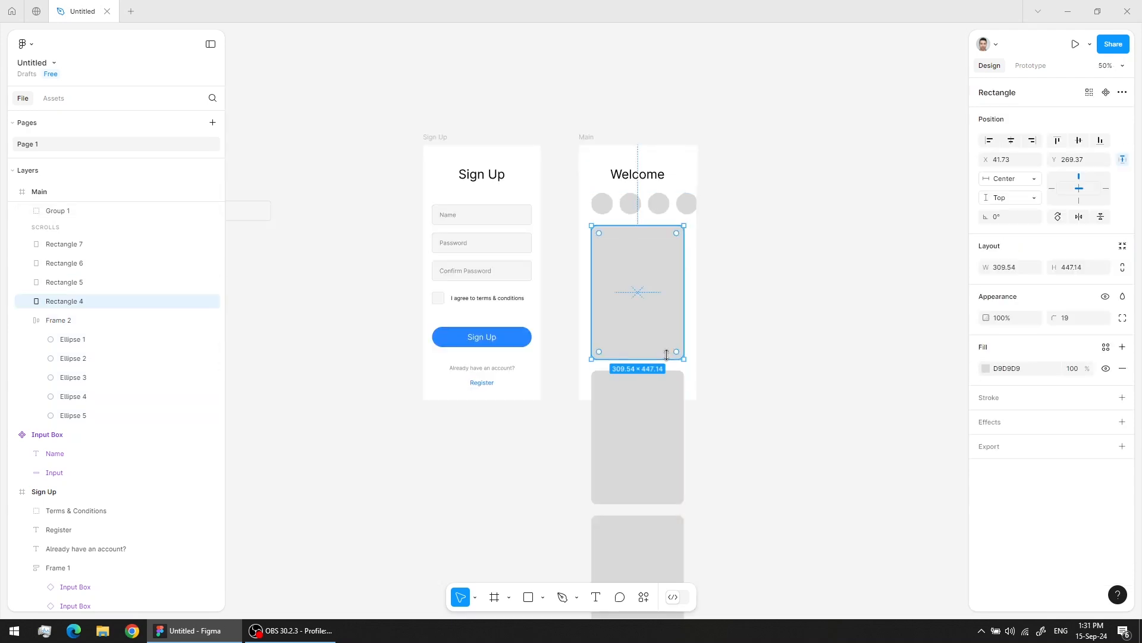
{"action": "left_click", "coordinate": [798, 327]}
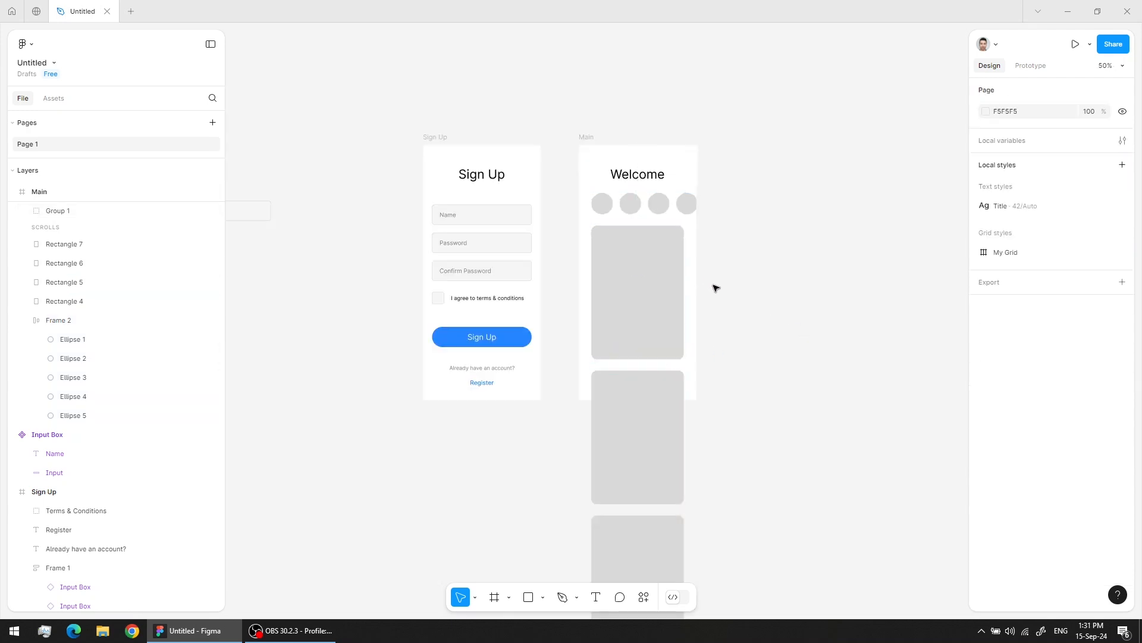
{"action": "left_click_drag", "start_coordinate": [726, 287], "coordinate": [669, 428]}
{"action": "scroll", "coordinate": [669, 429], "scroll_direction": "up", "scroll_amount": 5}
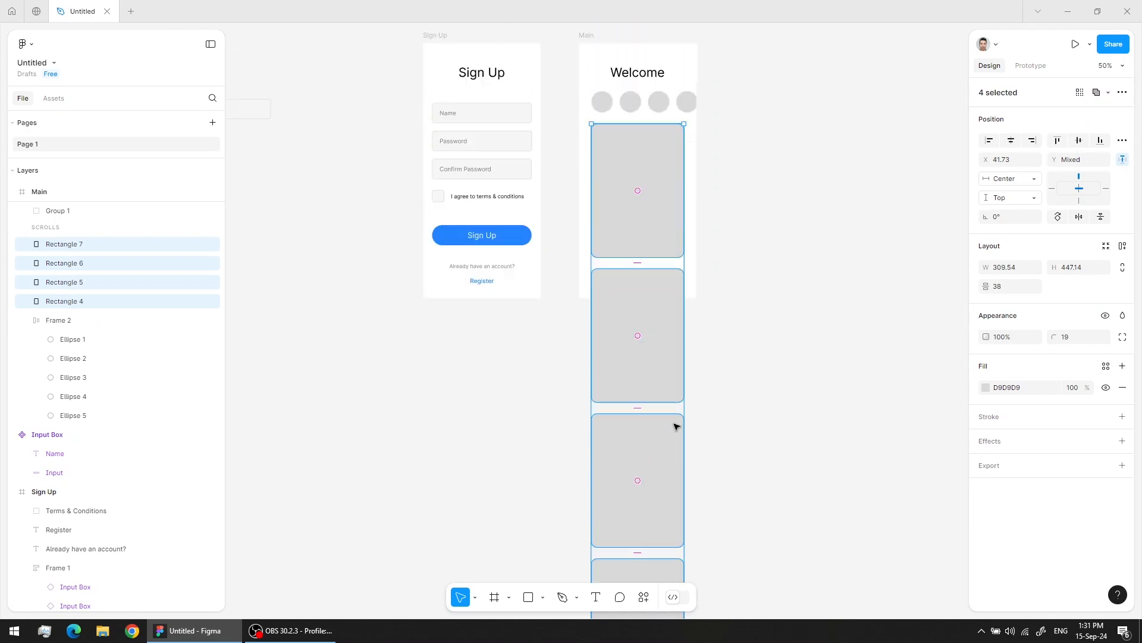
{"action": "scroll", "coordinate": [648, 249], "scroll_direction": "up", "scroll_amount": 1}
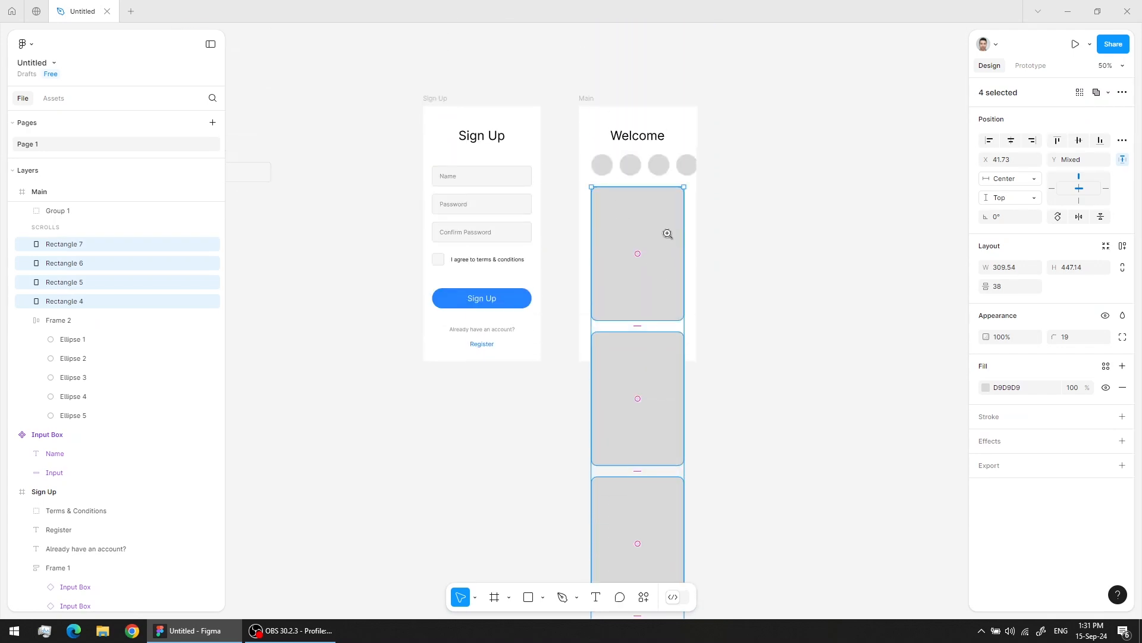
{"action": "scroll", "coordinate": [667, 234], "scroll_direction": "up", "scroll_amount": 3}
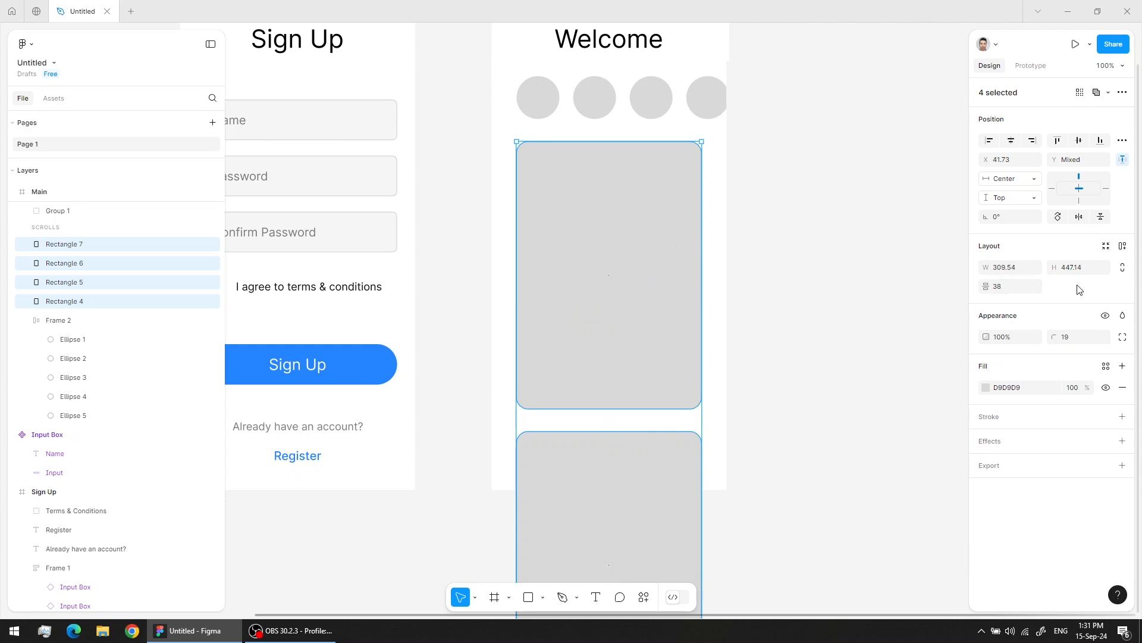
{"action": "left_click", "coordinate": [1123, 247]}
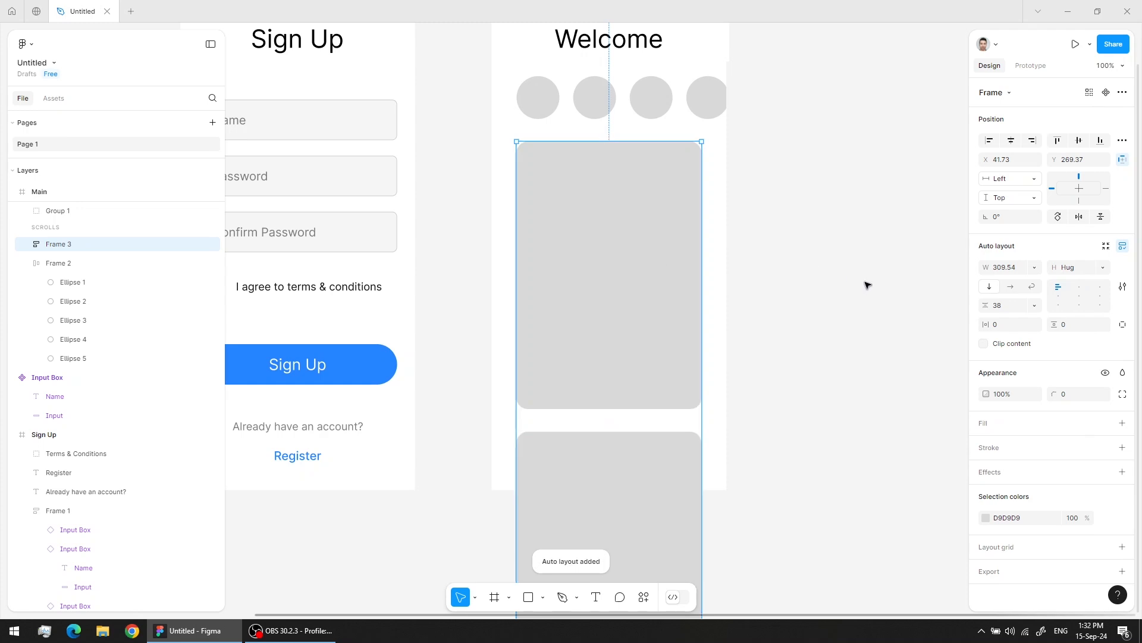
Step: Try shortening the rectangles' auto layout frame to a height of 1177 and widening it to 1461, undoing each resize
{"action": "scroll", "coordinate": [803, 387], "scroll_direction": "down", "scroll_amount": 2}
{"action": "scroll", "coordinate": [719, 385], "scroll_direction": "down", "scroll_amount": 6}
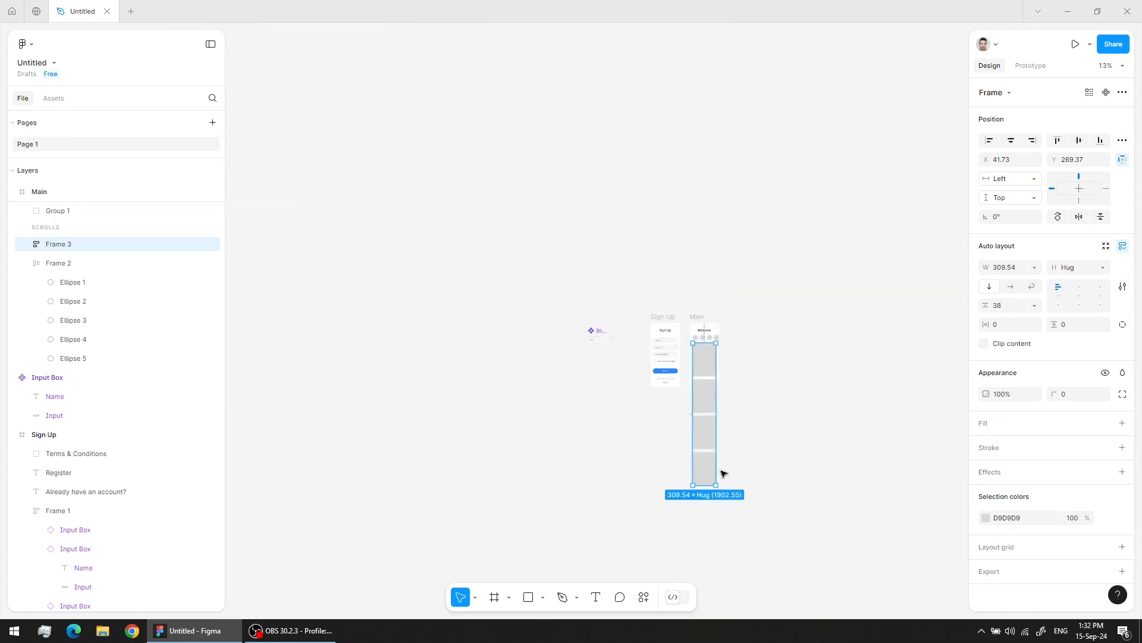
{"action": "left_click_drag", "start_coordinate": [714, 456], "coordinate": [709, 430]}
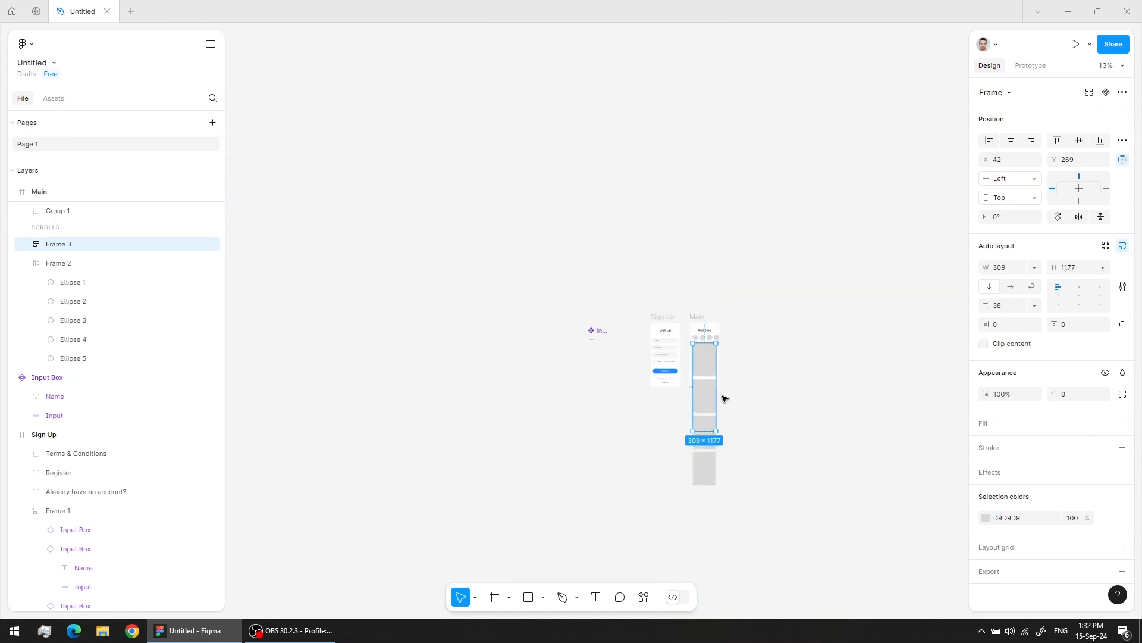
{"action": "key", "text": "ctrl+z"}
{"action": "left_click_drag", "start_coordinate": [716, 379], "coordinate": [802, 375]}
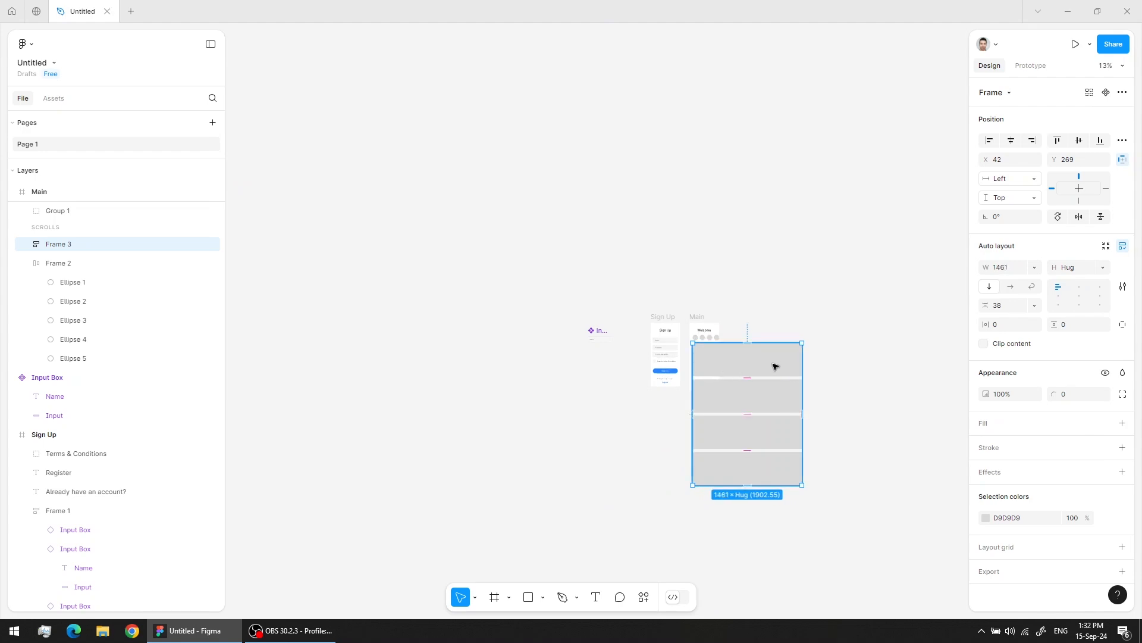
{"action": "key", "text": "ctrl+z"}
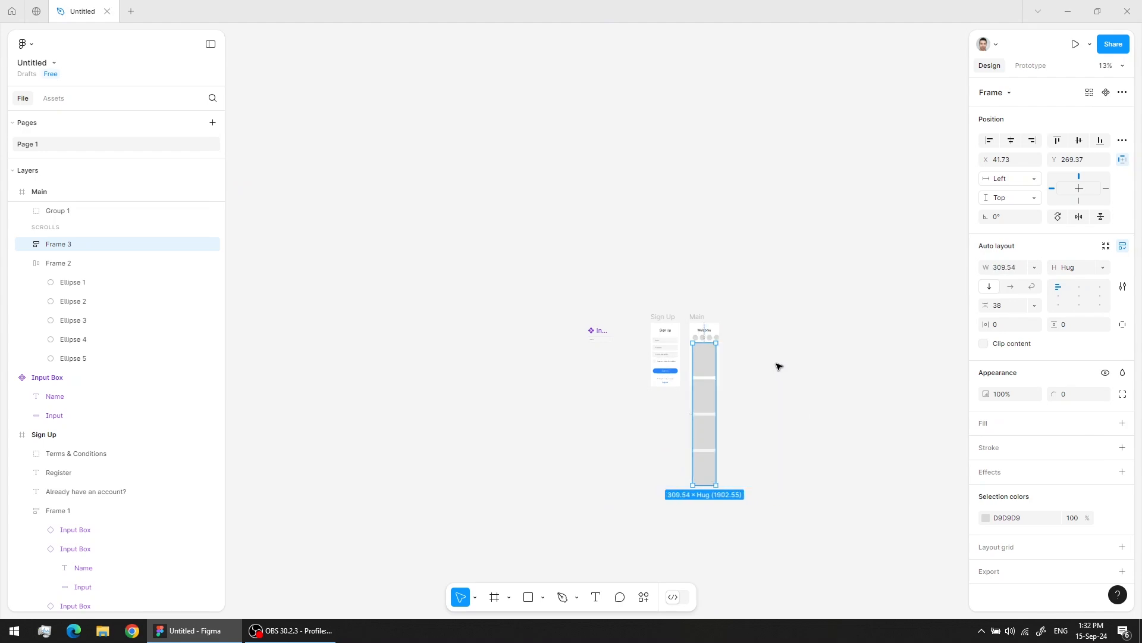
Step: Switch the first large rectangle in the vertical auto layout frame to Fixed width (310)
{"action": "left_click", "coordinate": [705, 364]}
{"action": "left_click", "coordinate": [705, 363]}
{"action": "left_click", "coordinate": [718, 341]}
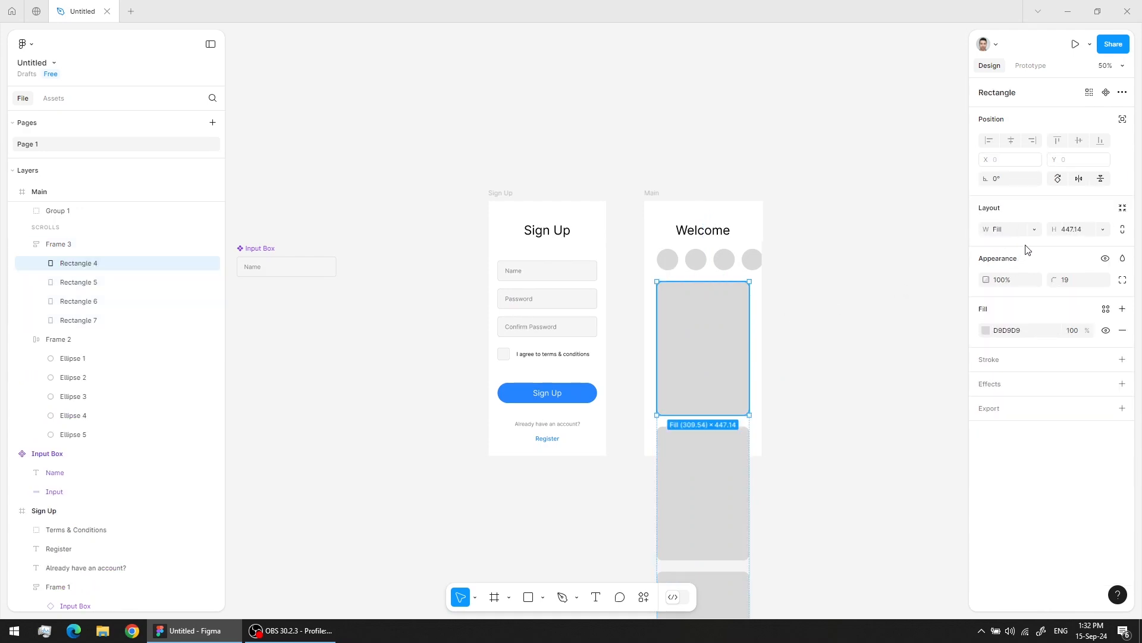
{"action": "left_click", "coordinate": [1034, 230]}
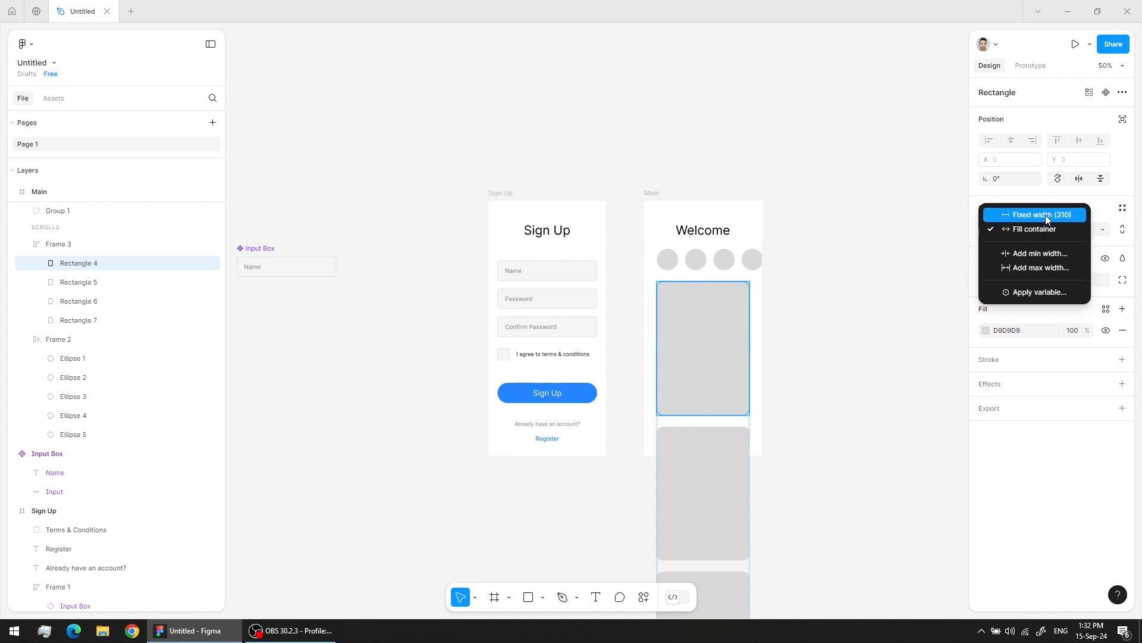
{"action": "left_click", "coordinate": [1045, 215]}
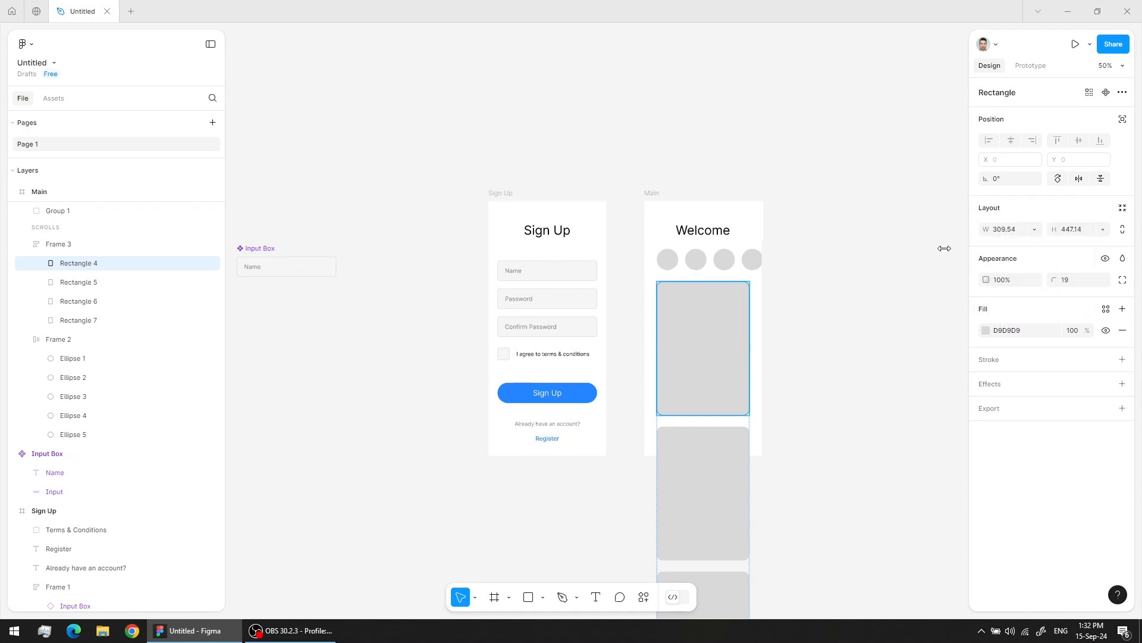
Step: Darken the first card's fill to ABABAB and replace the three cards below it with duplicates of the darker card
{"action": "left_click", "coordinate": [859, 334]}
{"action": "scroll", "coordinate": [767, 425], "scroll_direction": "down", "scroll_amount": 1}
{"action": "left_click_drag", "start_coordinate": [765, 421], "coordinate": [696, 247]}
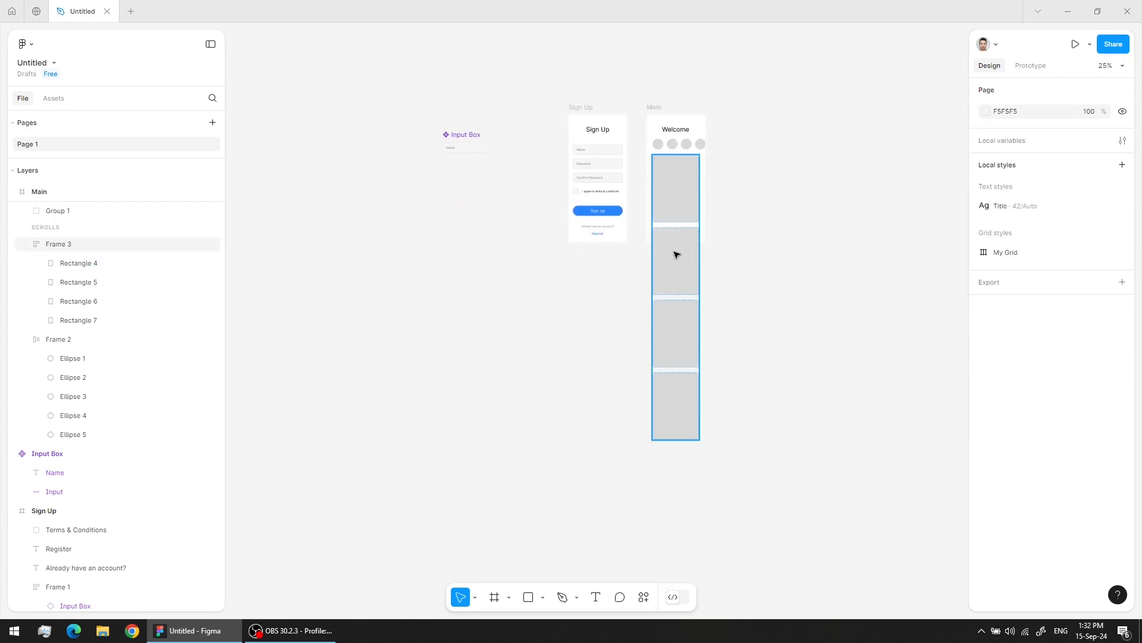
{"action": "left_click", "coordinate": [676, 194]}
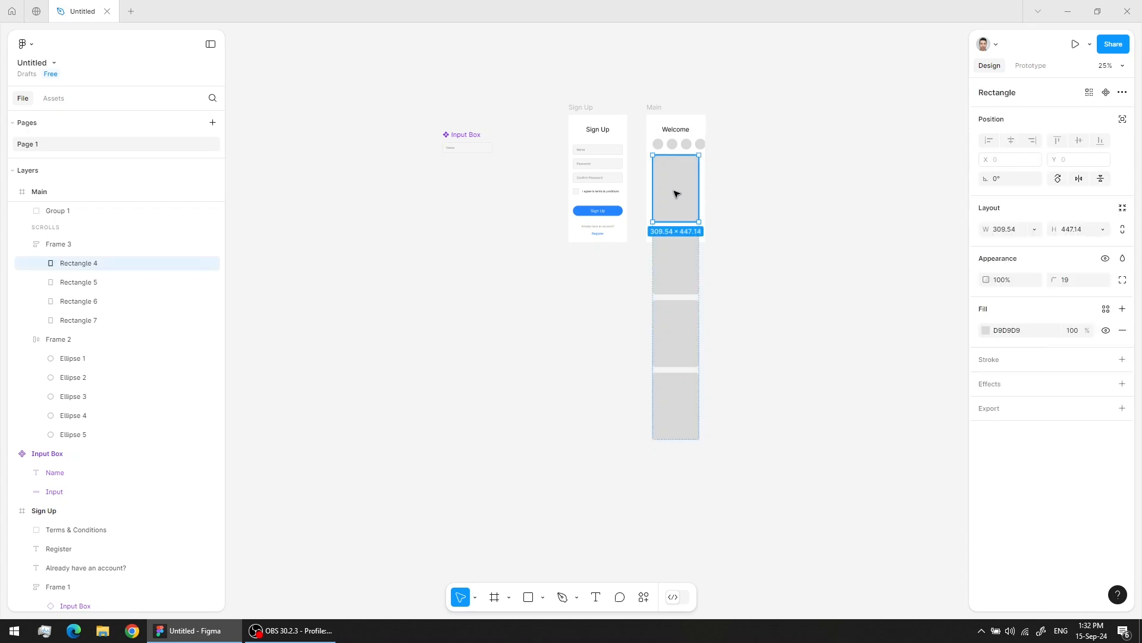
{"action": "left_click", "coordinate": [677, 268]}
{"action": "left_click", "coordinate": [678, 408], "text": "shift"}
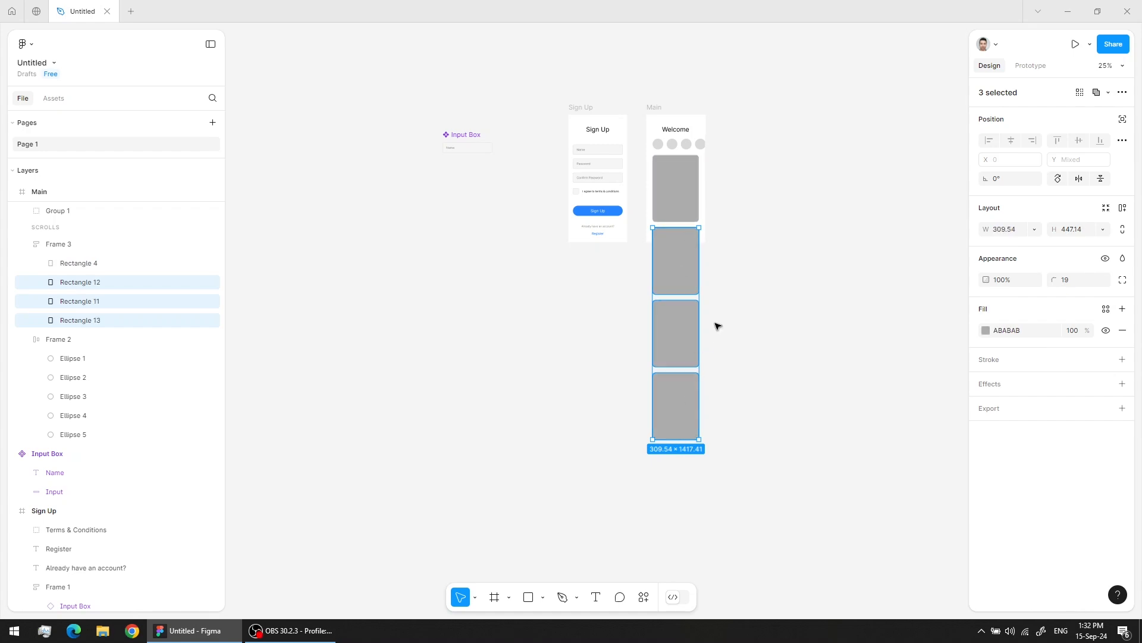
{"action": "left_click", "coordinate": [736, 217]}
{"action": "scroll", "coordinate": [712, 194], "scroll_direction": "up", "scroll_amount": 3}
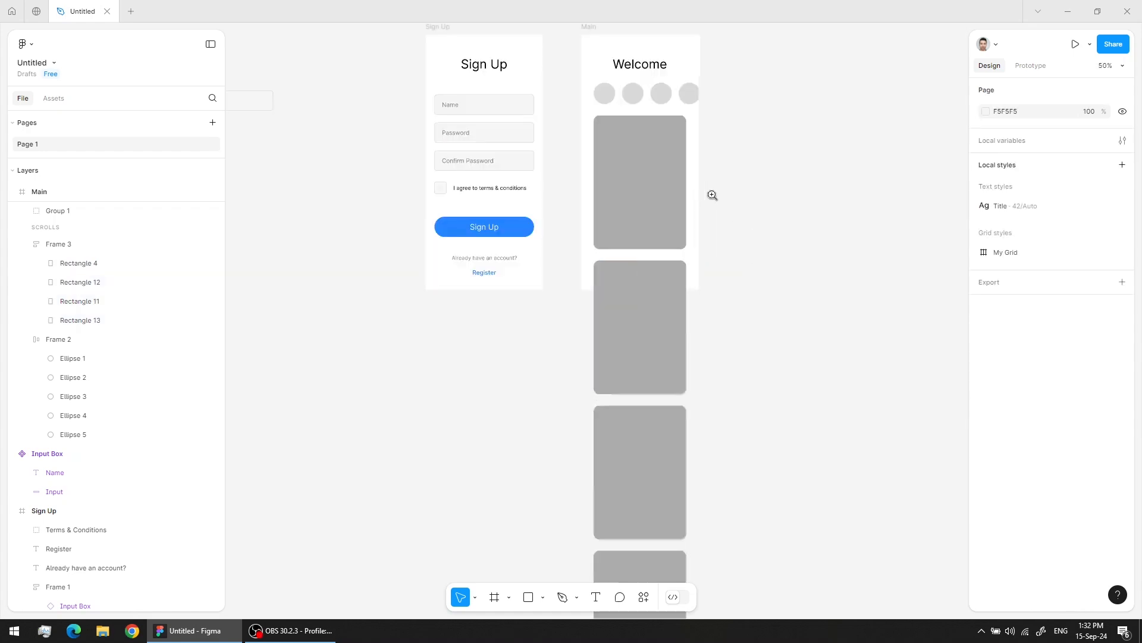
Step: Try the horizontal auto layout direction on the card frame and return it to vertical
{"action": "left_click", "coordinate": [648, 181]}
{"action": "scroll", "coordinate": [869, 265], "scroll_direction": "down", "scroll_amount": 1}
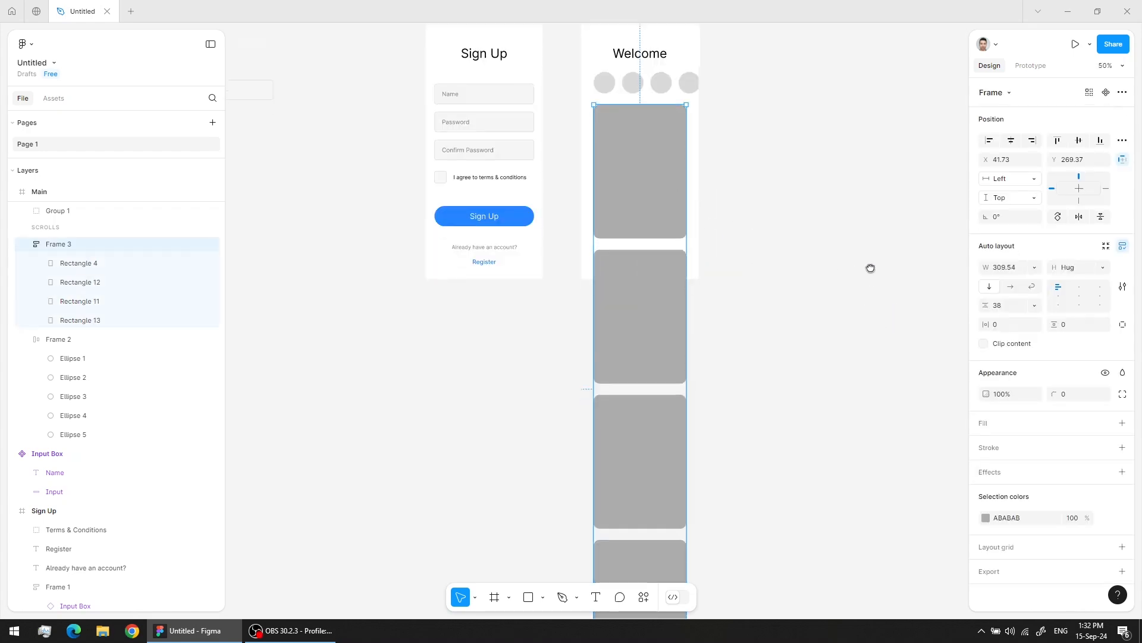
{"action": "scroll", "coordinate": [859, 331], "scroll_direction": "up", "scroll_amount": 2}
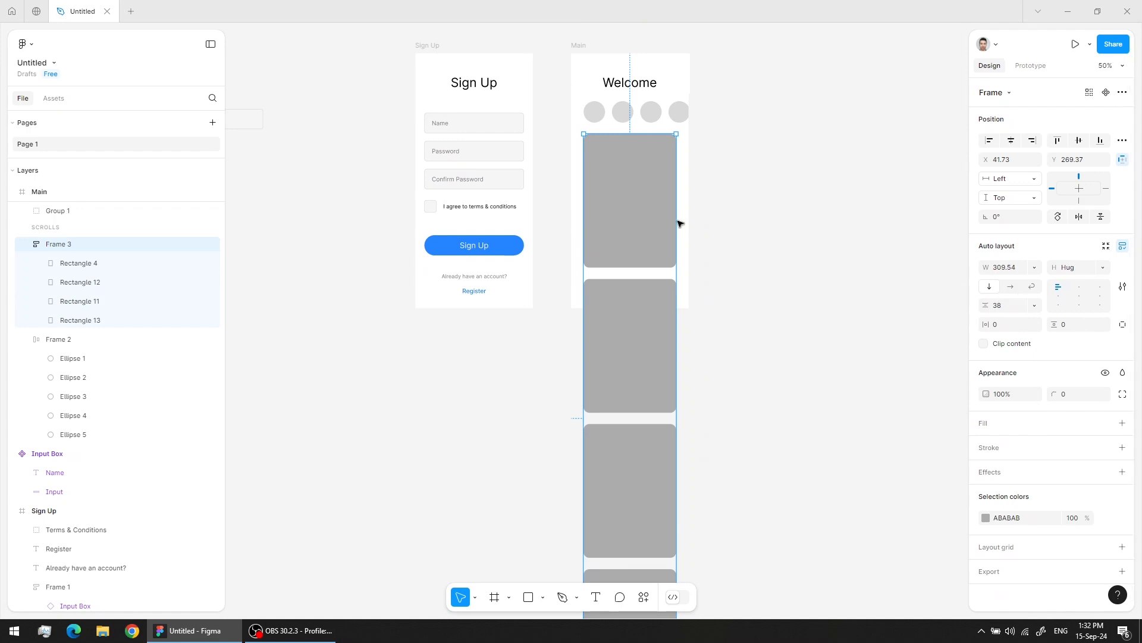
{"action": "left_click", "coordinate": [1011, 287]}
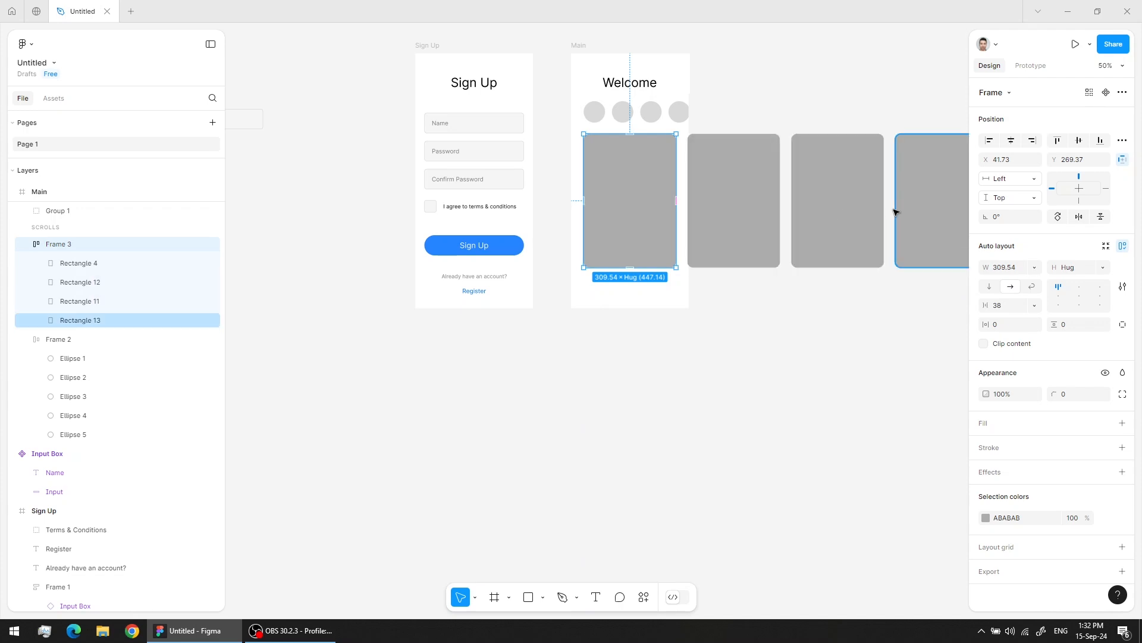
{"action": "left_click", "coordinate": [989, 289]}
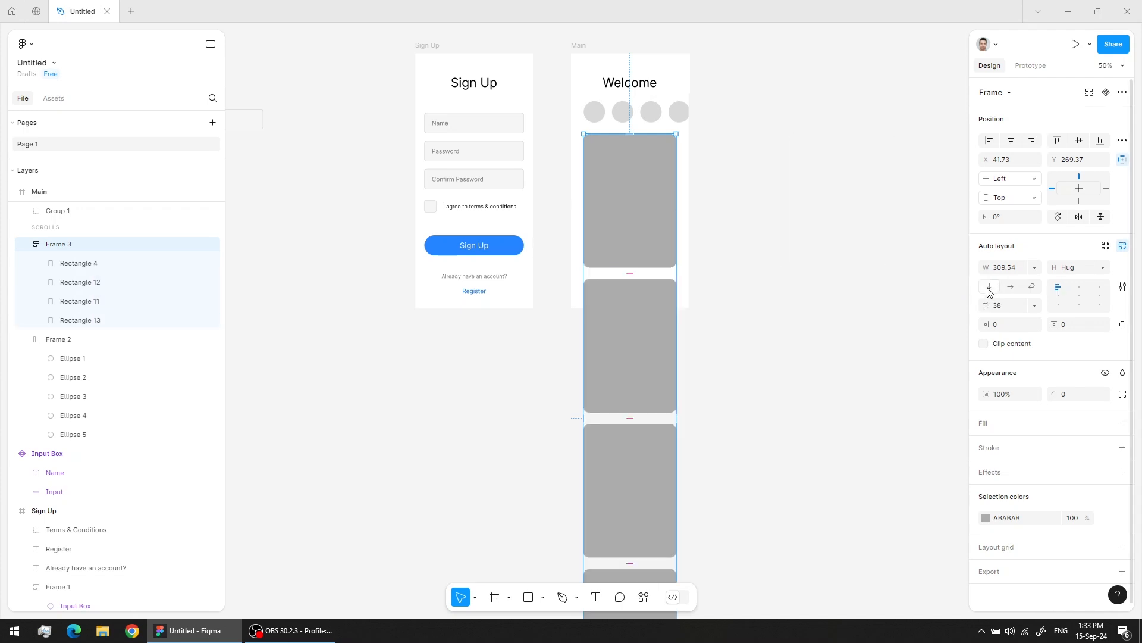
Step: Switch the card frame's auto layout to Wrap and resize it to 658 by 1205 for a two-column card grid
{"action": "left_click", "coordinate": [1033, 288]}
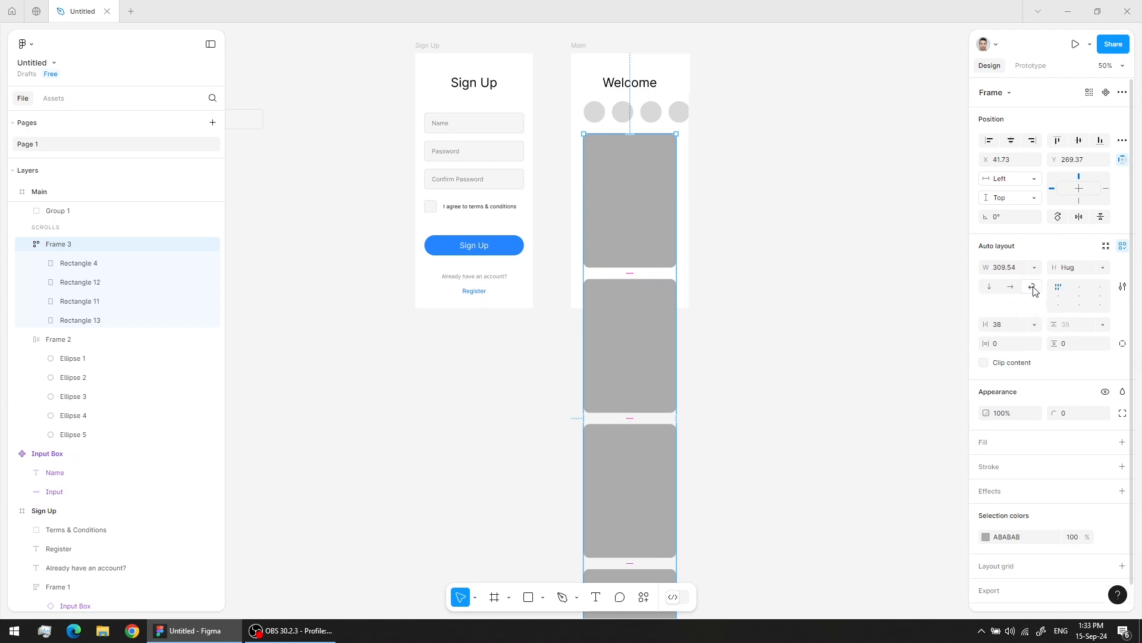
{"action": "scroll", "coordinate": [883, 323], "scroll_direction": "down", "scroll_amount": 3}
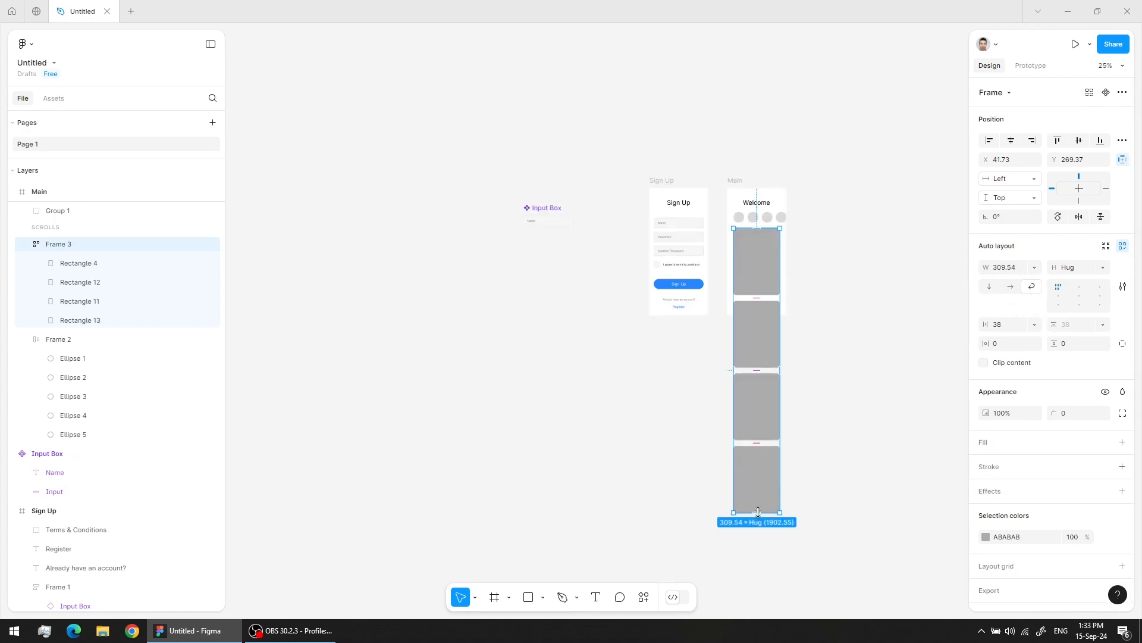
{"action": "left_click_drag", "start_coordinate": [758, 512], "coordinate": [757, 408]}
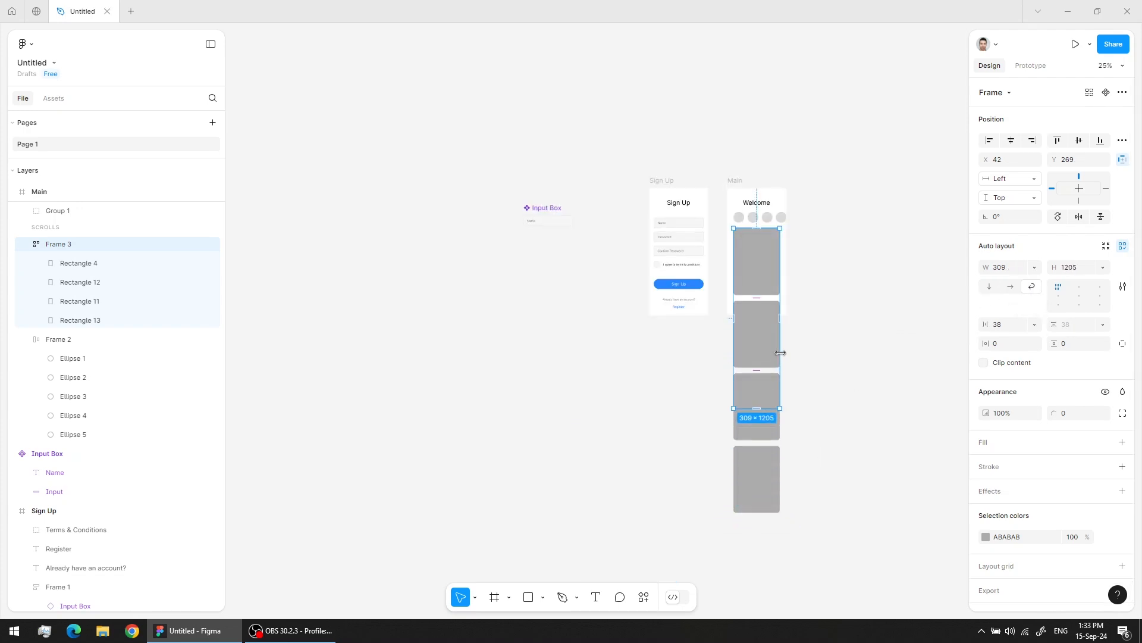
{"action": "left_click_drag", "start_coordinate": [780, 353], "coordinate": [830, 357]}
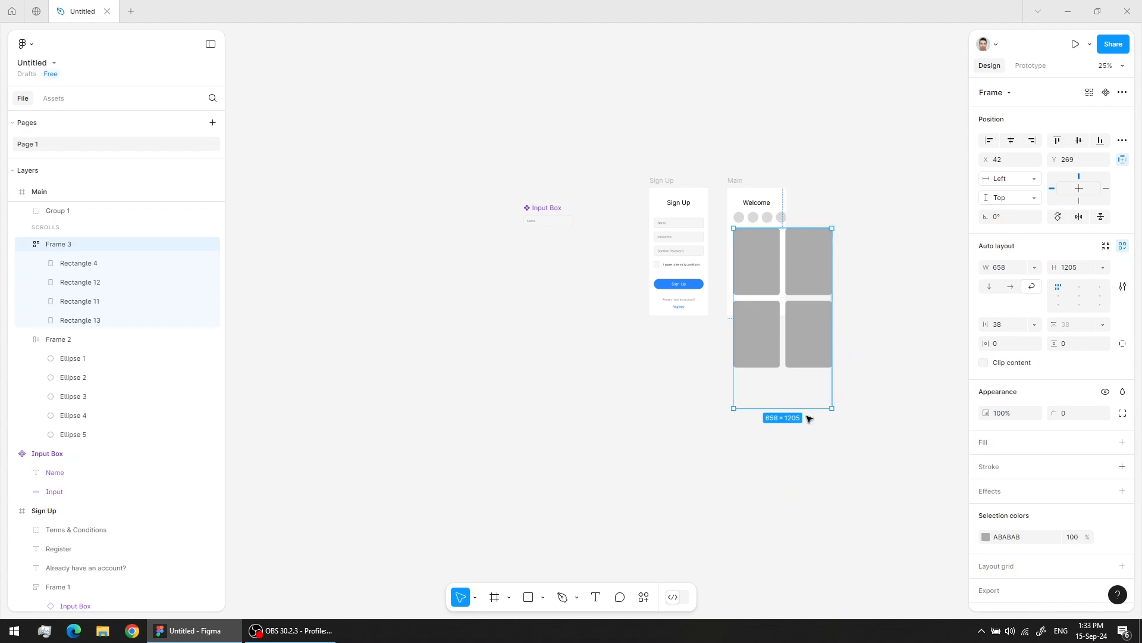
Step: Duplicate the last card in the wrapped grid and extend the frame to 658 by 1547
{"action": "double_click", "coordinate": [813, 356]}
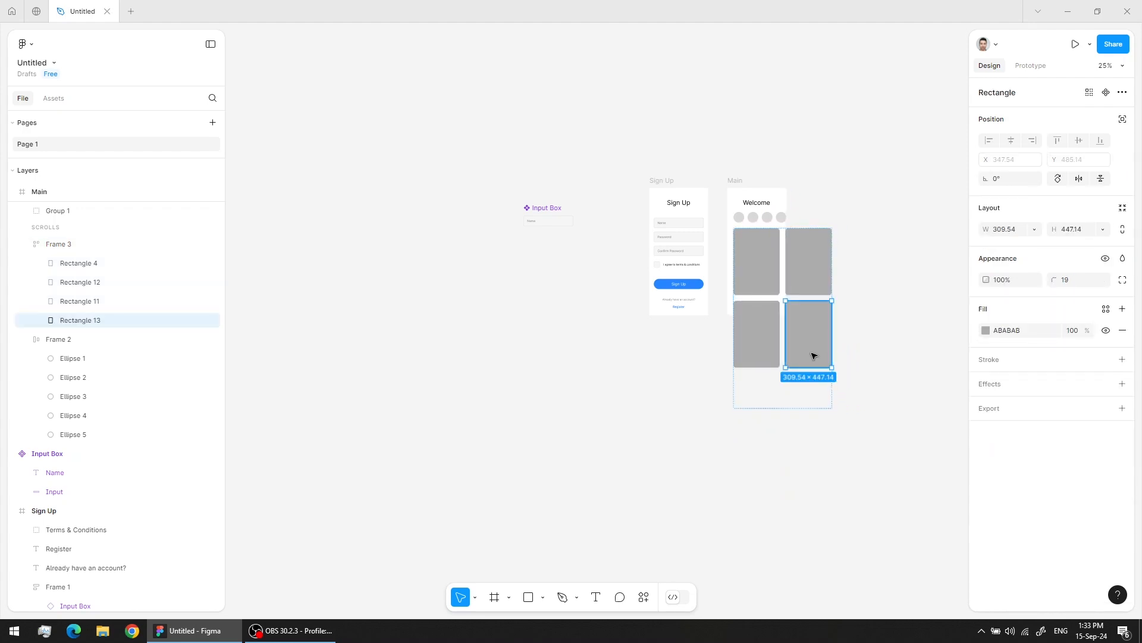
{"action": "key", "text": "ctrl+d"}
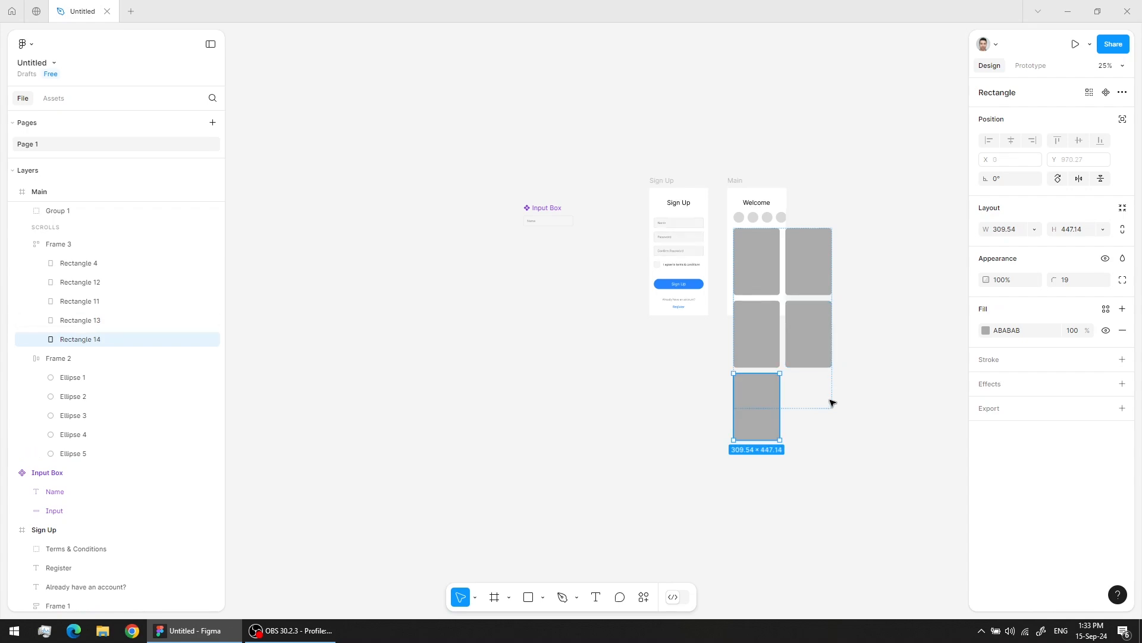
{"action": "left_click", "coordinate": [815, 408]}
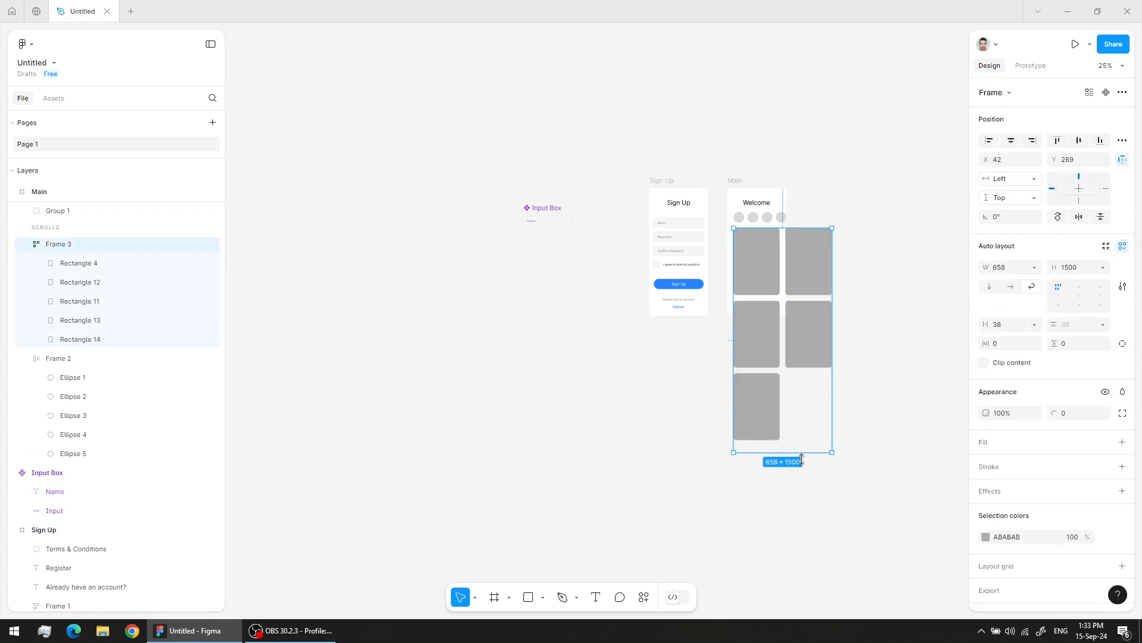
{"action": "left_click_drag", "start_coordinate": [857, 404], "coordinate": [832, 389]}
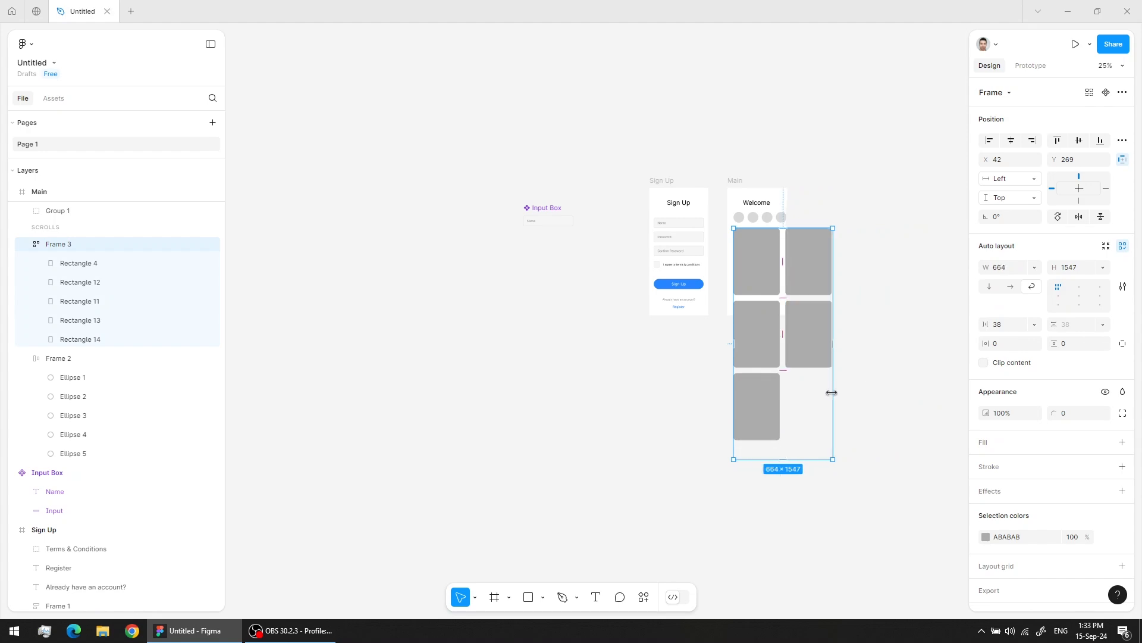
{"action": "left_click_drag", "start_coordinate": [829, 391], "coordinate": [836, 399]}
Step: Scale the wrapped card grid proportionally to a width of 320 and centre it horizontally in the Main frame
{"action": "key", "text": "k"}
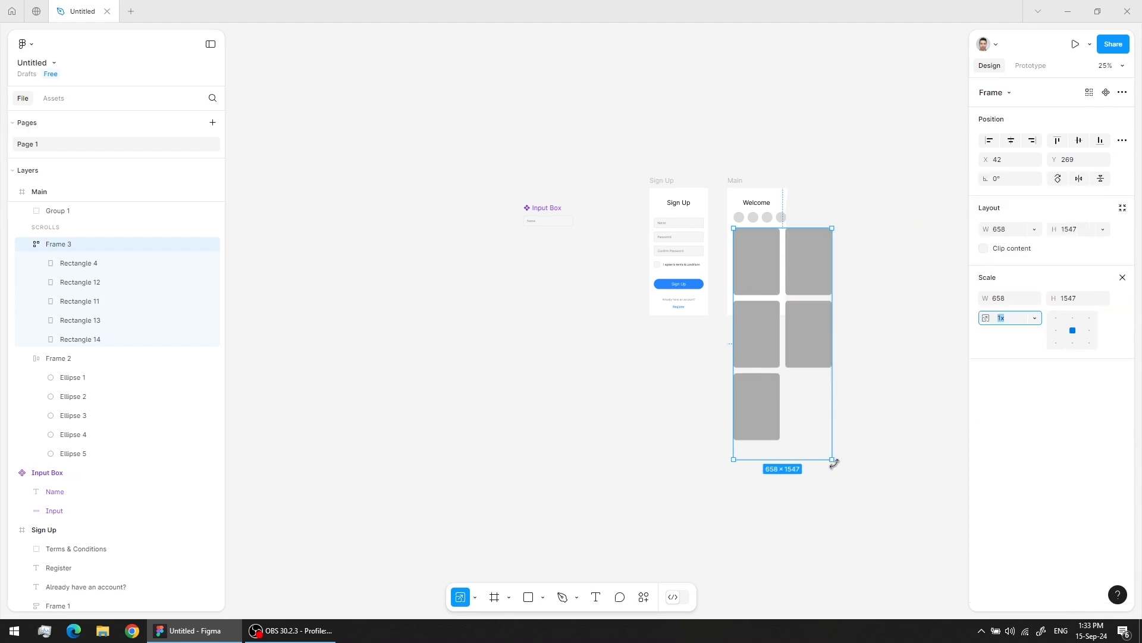
{"action": "left_click_drag", "start_coordinate": [834, 461], "coordinate": [783, 326]}
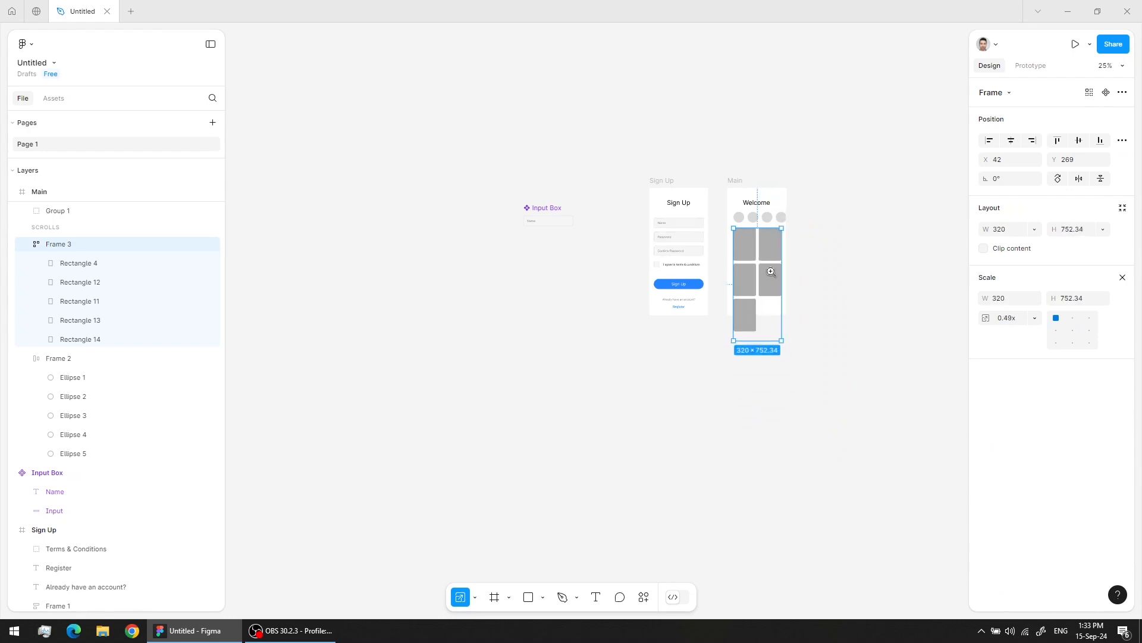
{"action": "scroll", "coordinate": [771, 271], "scroll_direction": "up", "scroll_amount": 2}
{"action": "left_click_drag", "start_coordinate": [762, 222], "coordinate": [652, 308]}
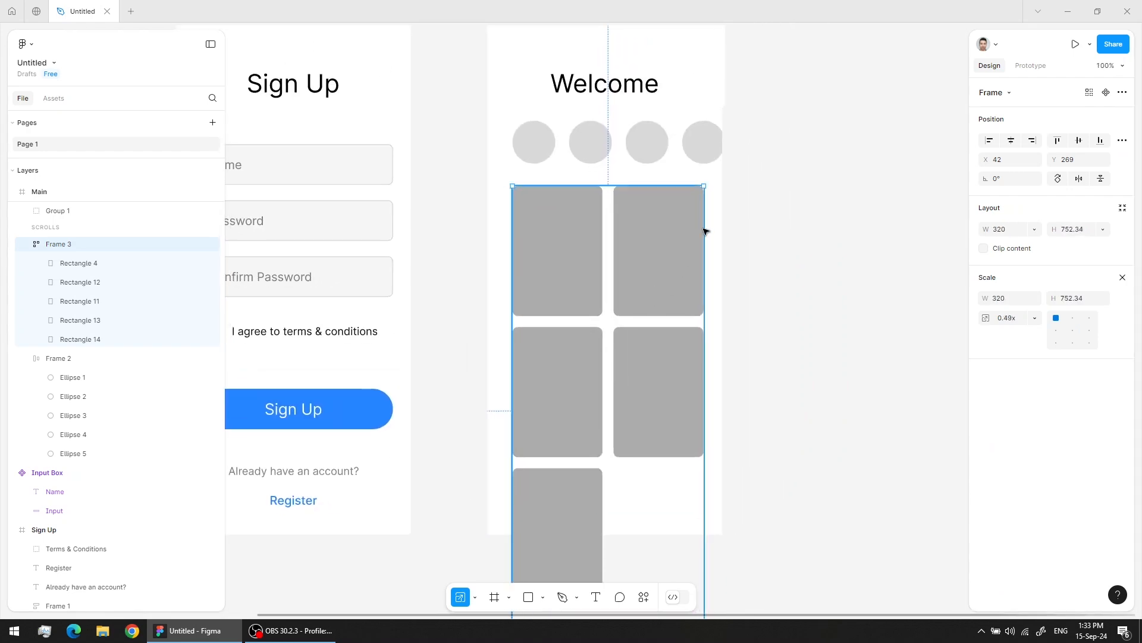
{"action": "left_click", "coordinate": [1010, 140]}
{"action": "scroll", "coordinate": [650, 329], "scroll_direction": "down", "scroll_amount": 1}
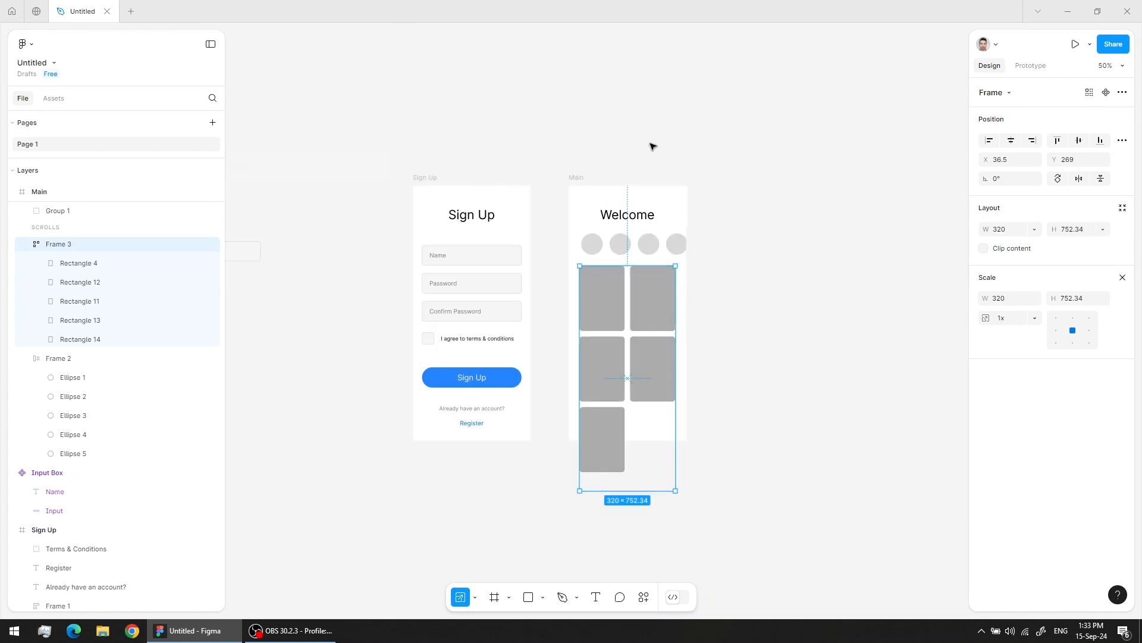
Step: Undo the centring, scaling, added card and wrap changes, back to the vertical stack of four cards
{"action": "key", "text": "ctrl+z"}
{"action": "key", "text": "ctrl+z"}
{"action": "key", "text": "ctrl+z"}
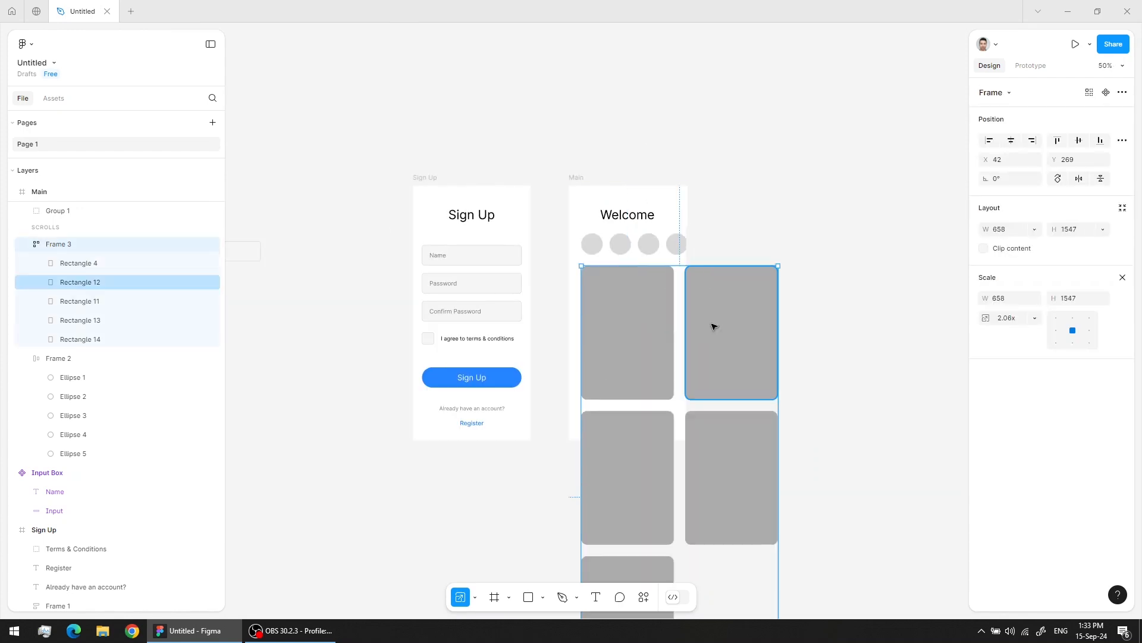
{"action": "key", "text": "ctrl+z"}
{"action": "key", "text": "ctrl+z"}
{"action": "key", "text": "ctrl+z"}
{"action": "key", "text": "ctrl+z"}
{"action": "key", "text": "ctrl+z"}
{"action": "key", "text": "ctrl+z"}
{"action": "key", "text": "ctrl+z"}
{"action": "left_click", "coordinate": [561, 129]}
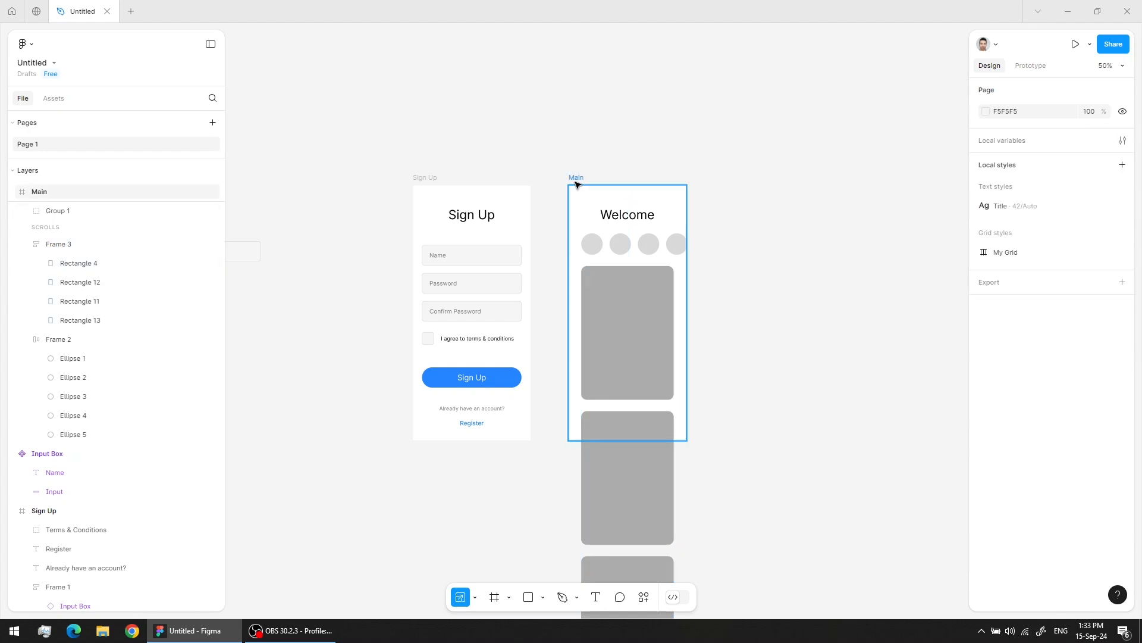
Step: Duplicate the Main frame beside the original and delete the copy's Welcome header and circle row
{"action": "left_click", "coordinate": [577, 179]}
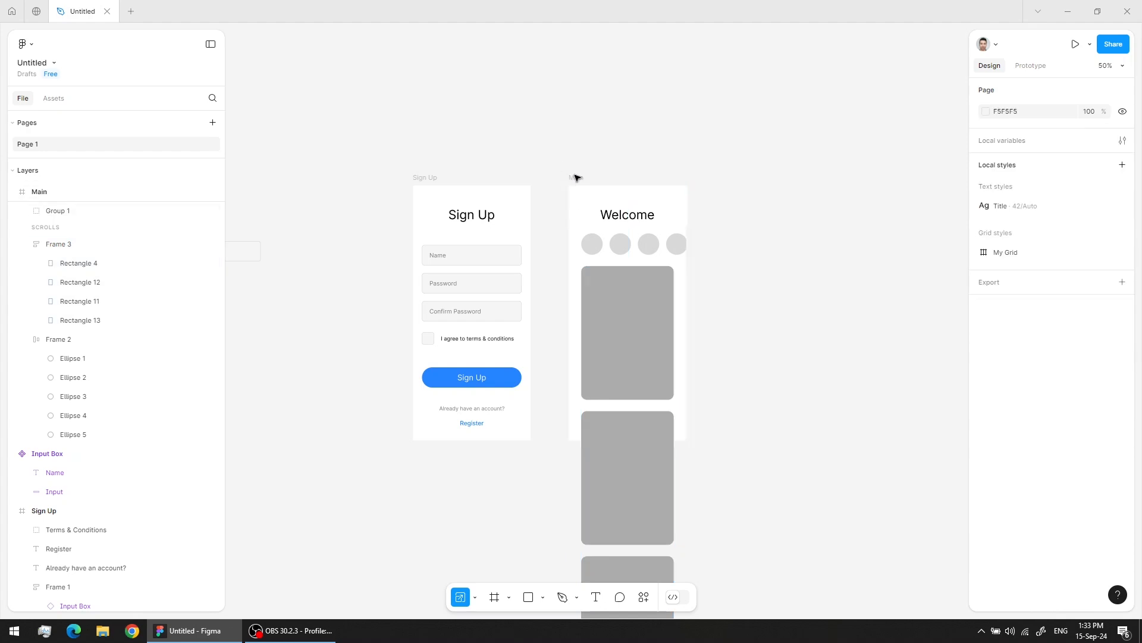
{"action": "left_click_drag", "start_coordinate": [579, 179], "coordinate": [768, 196]}
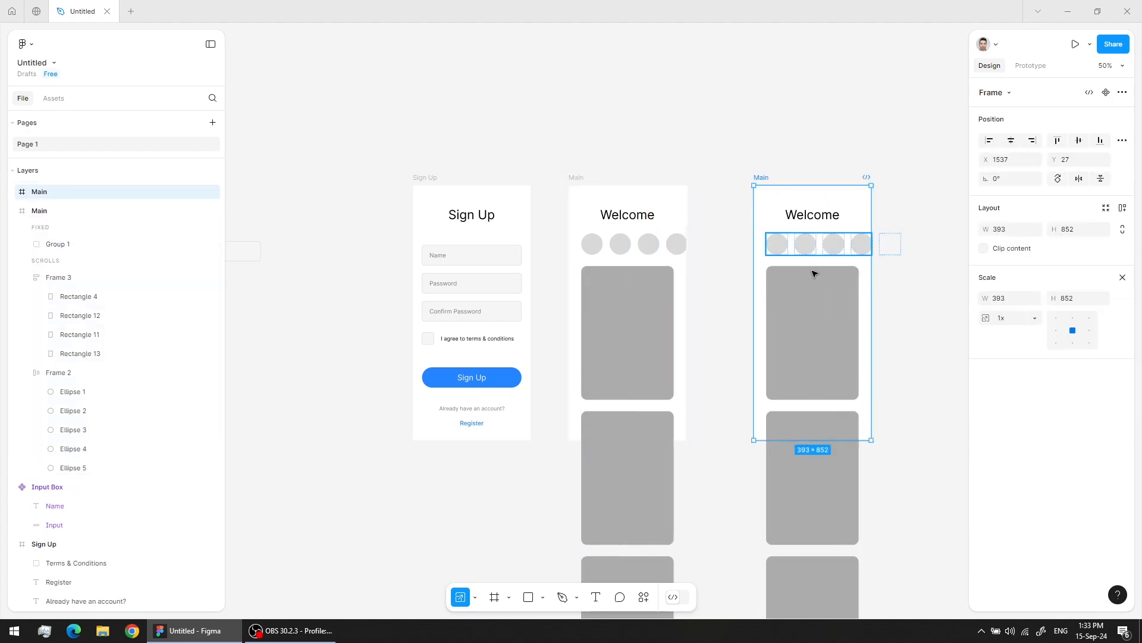
{"action": "left_click", "coordinate": [923, 257]}
{"action": "left_click_drag", "start_coordinate": [823, 228], "coordinate": [762, 207]}
{"action": "key", "text": "Delete"}
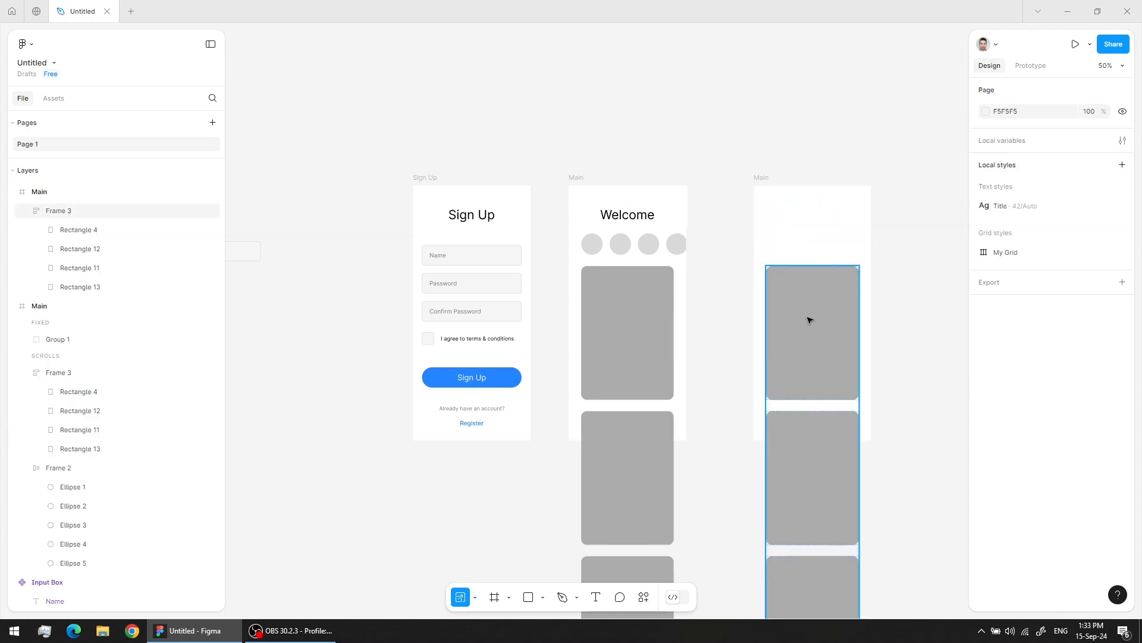
Step: Replace the card stack in the copied Main frame with its first card, cut and pasted directly into the frame
{"action": "double_click", "coordinate": [807, 318]}
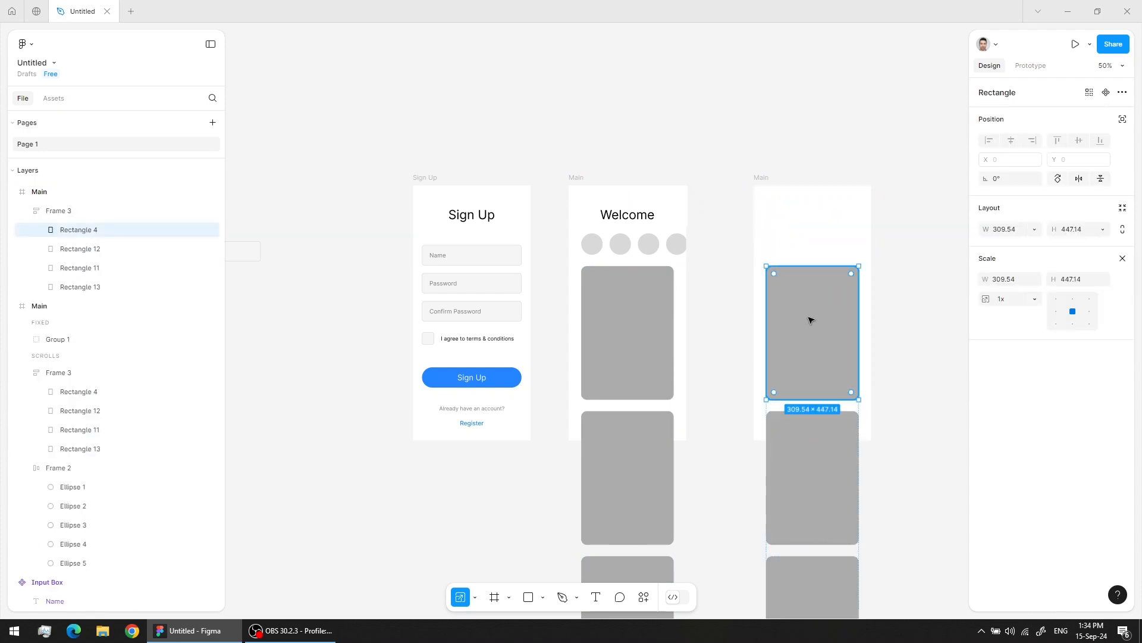
{"action": "key", "text": "Delete"}
{"action": "left_click", "coordinate": [815, 346]}
{"action": "key", "text": "Delete"}
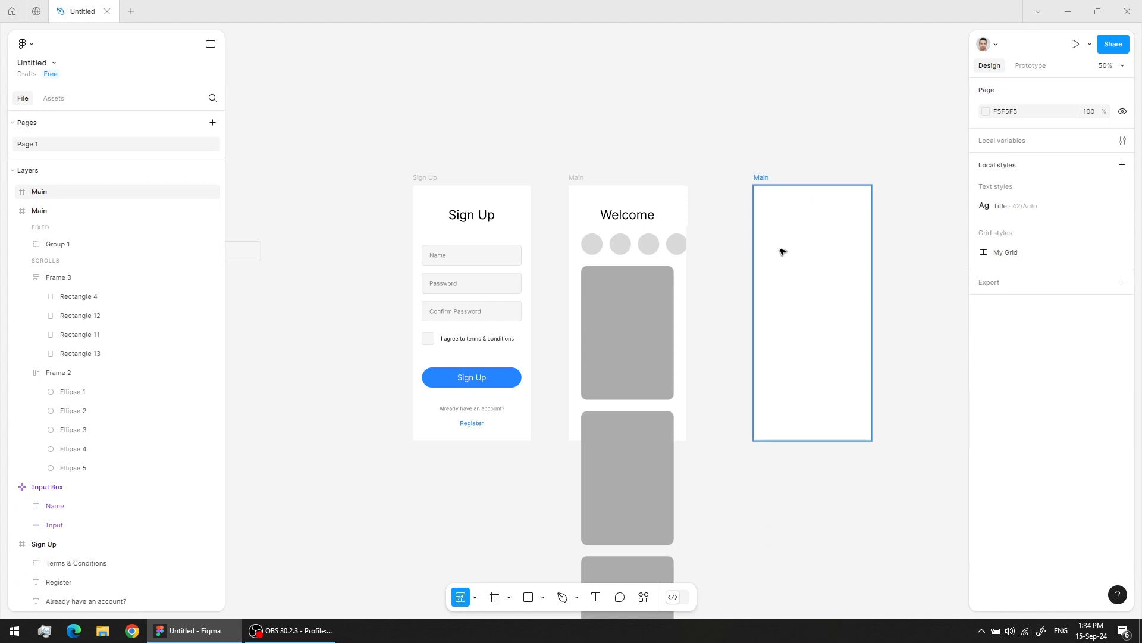
{"action": "left_click", "coordinate": [765, 178]}
{"action": "key", "text": "ctrl+v"}
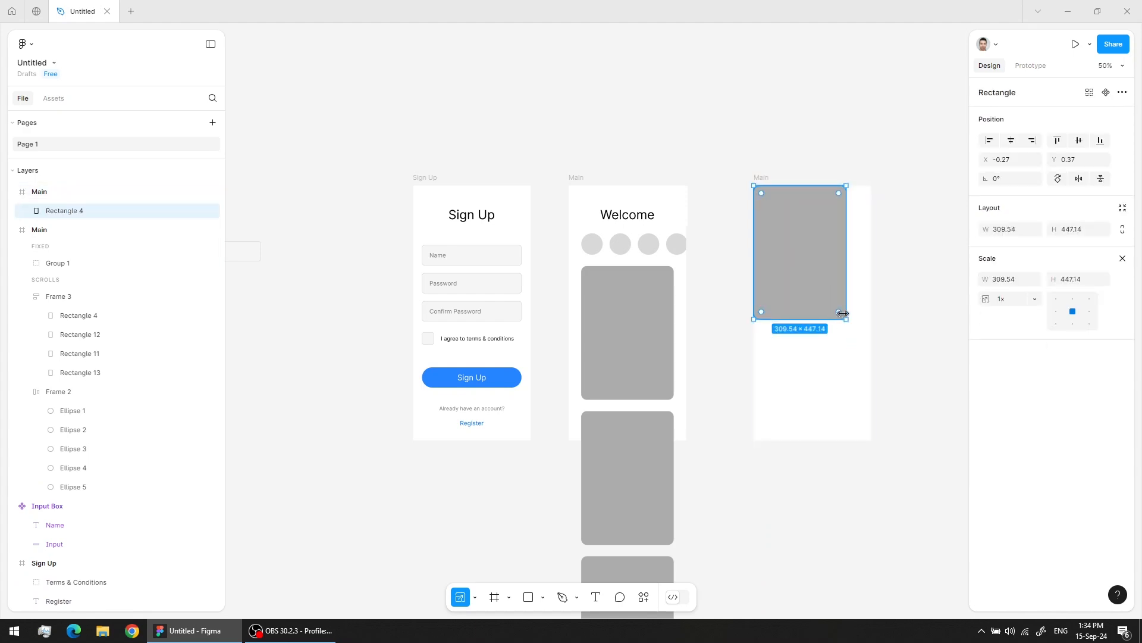
Step: Resize the pasted rectangle to cover the whole copied Main frame, about 393 by 852
{"action": "left_click_drag", "start_coordinate": [846, 322], "coordinate": [887, 377]}
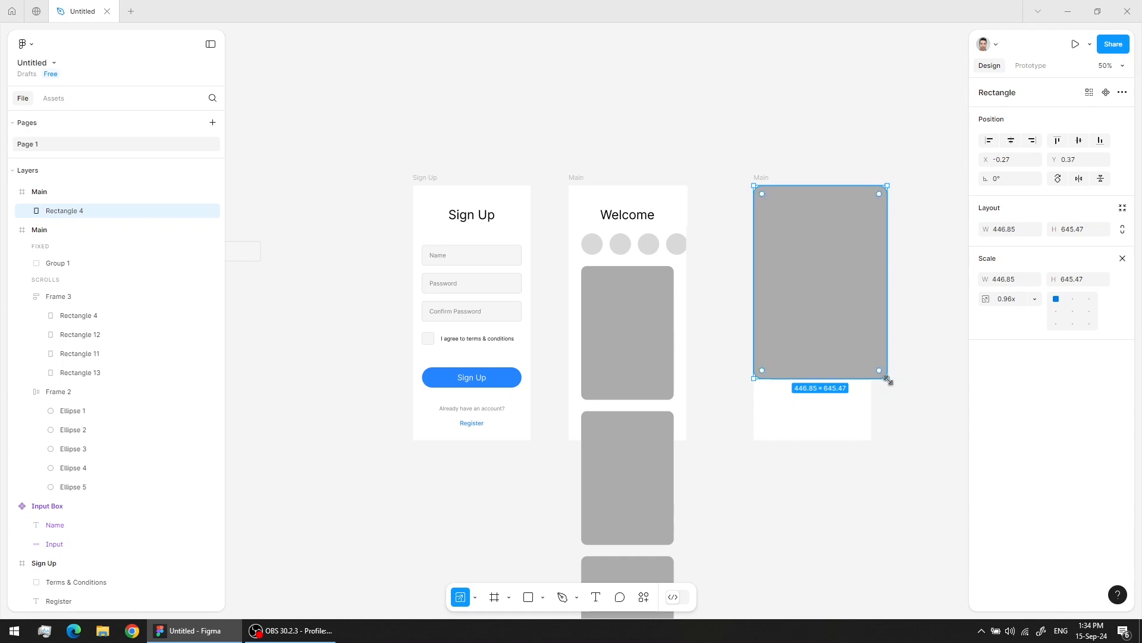
{"action": "key", "text": "v"}
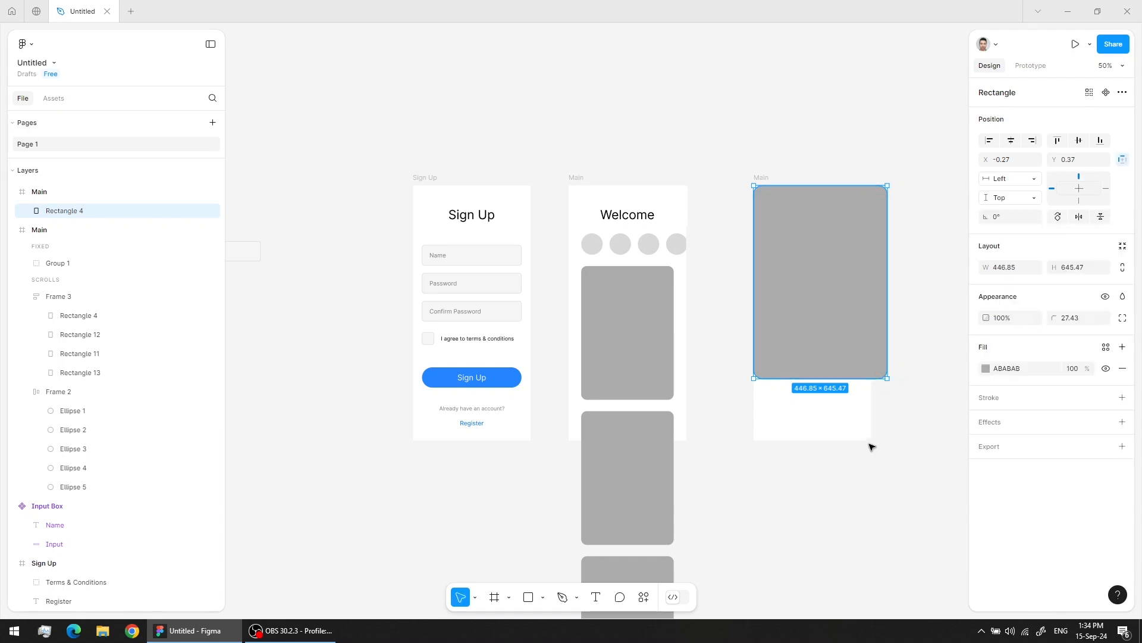
{"action": "left_click_drag", "start_coordinate": [887, 377], "coordinate": [871, 439]}
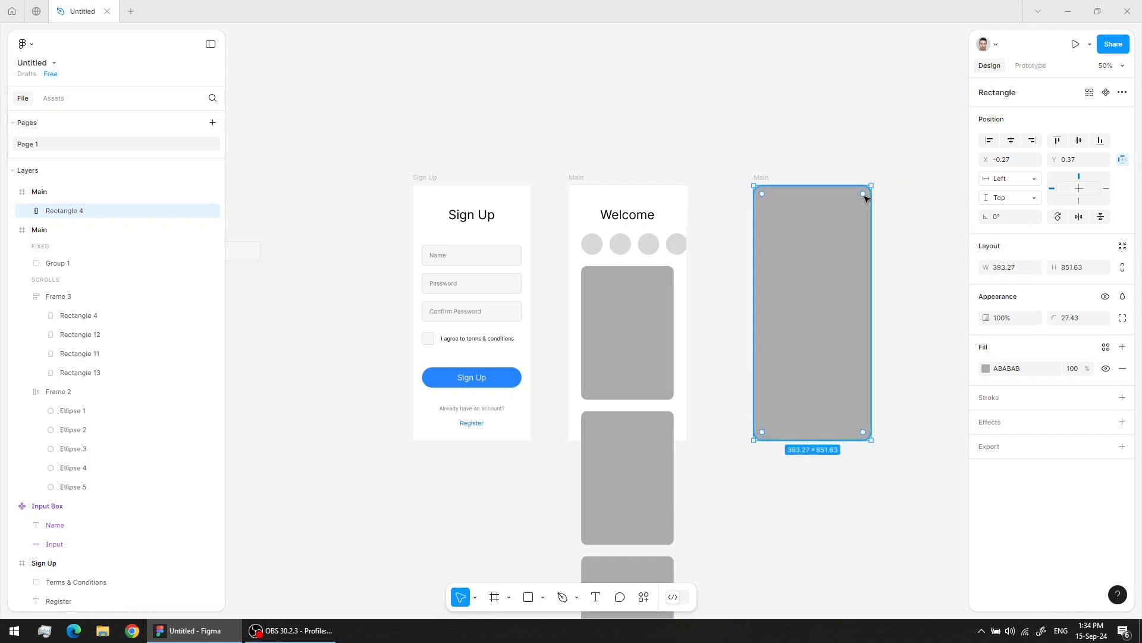
Step: Remove the corner rounding from the rectangle covering the copied Main frame
{"action": "mouse_move", "coordinate": [864, 197]}
{"action": "left_mouse_down"}
{"action": "mouse_move", "coordinate": [847, 214]}
{"action": "mouse_move", "coordinate": [858, 200]}
{"action": "left_mouse_up"}
{"action": "left_click", "coordinate": [1076, 318]}
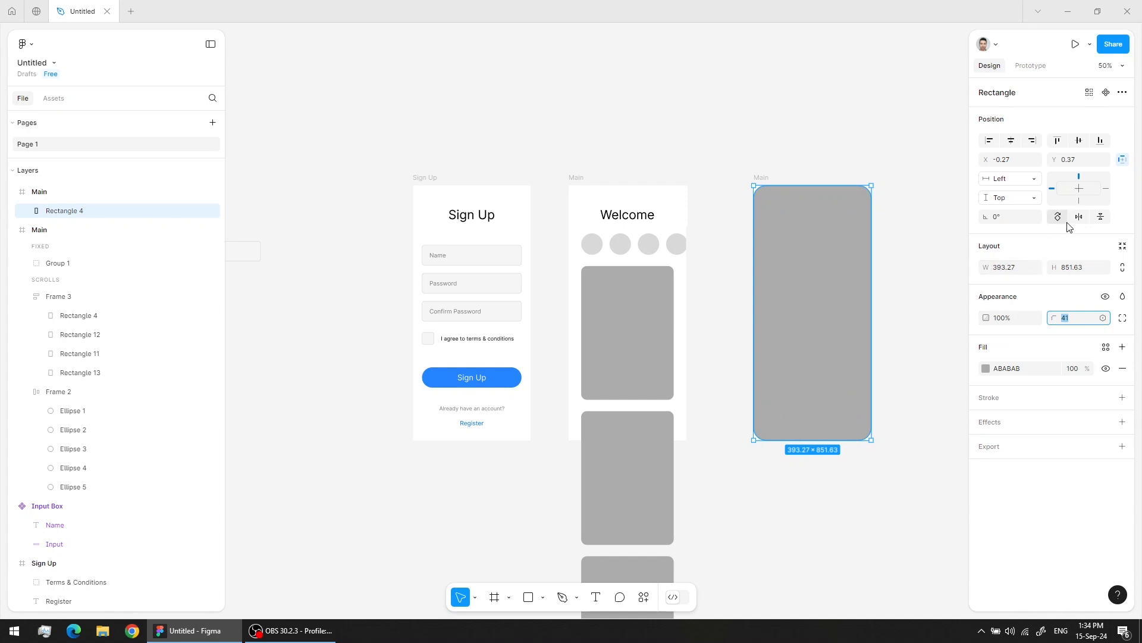
{"action": "key", "text": "Return"}
{"action": "left_click", "coordinate": [728, 106]}
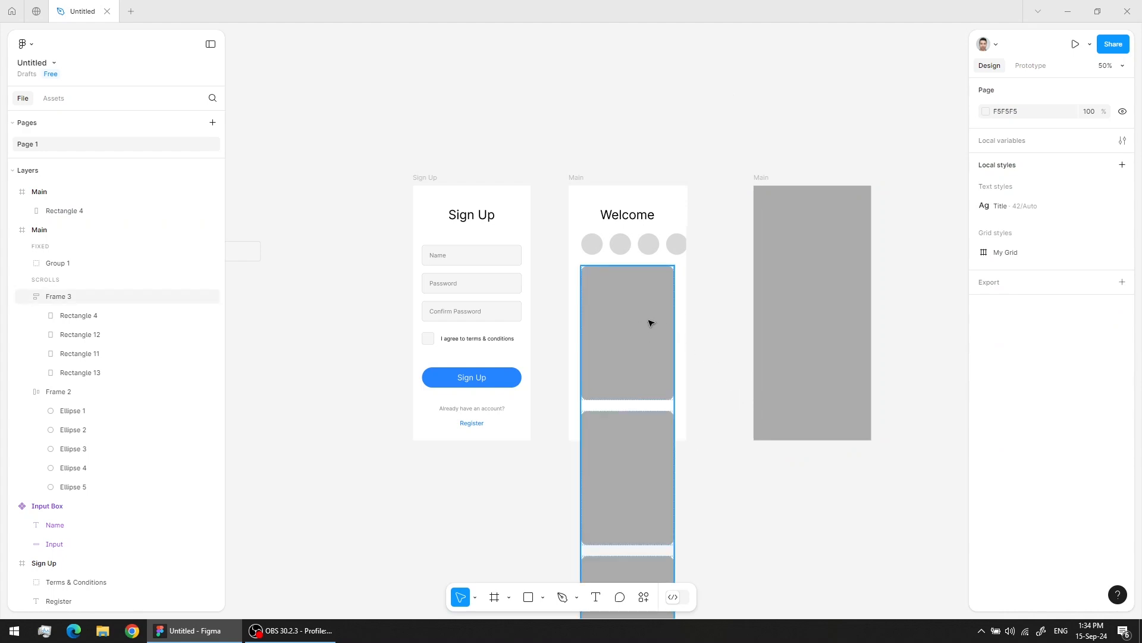
{"action": "right_click", "coordinate": [724, 241]}
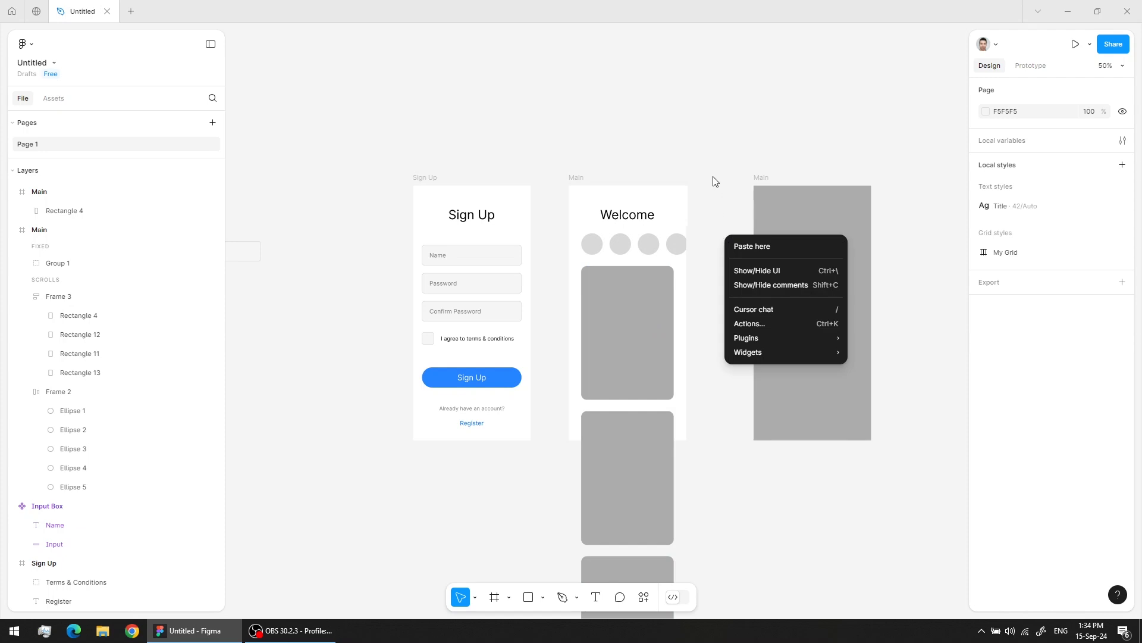
{"action": "left_click", "coordinate": [708, 139]}
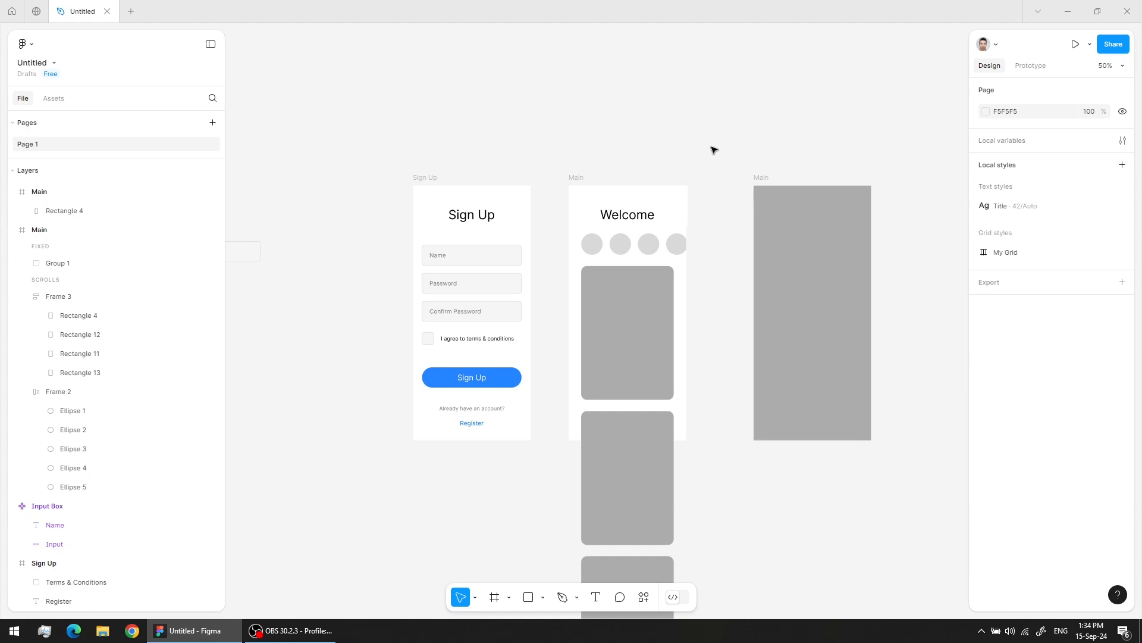
Step: Search the plugins for "content reel", run Content Reel, and move its window clear of the Main frames
{"action": "right_click", "coordinate": [725, 360]}
{"action": "mouse_move", "coordinate": [784, 457]}
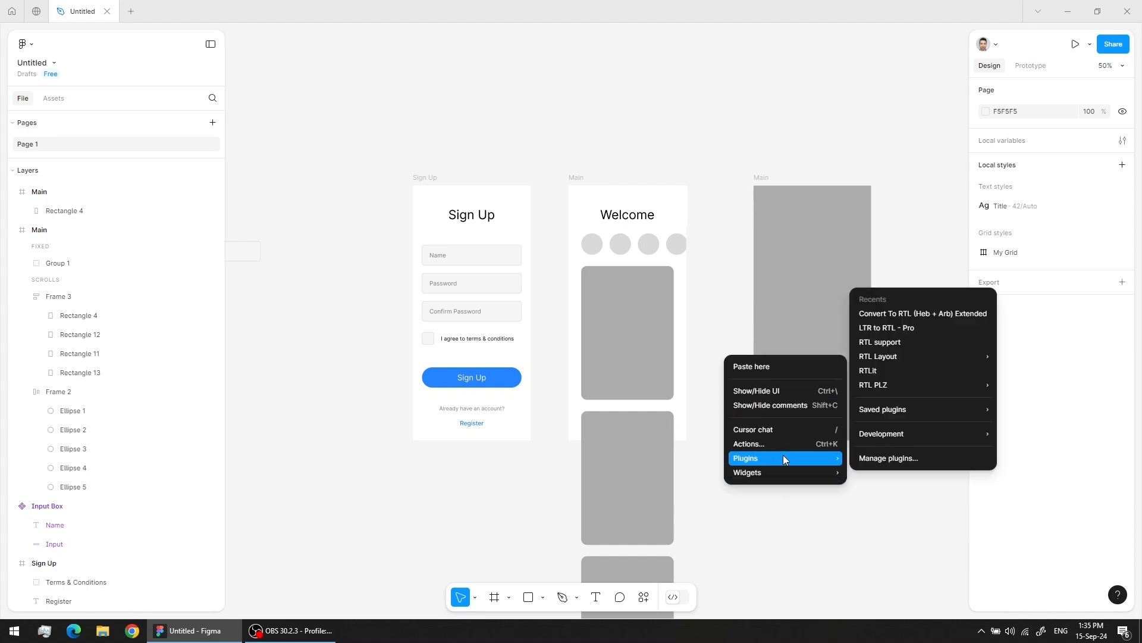
{"action": "left_click", "coordinate": [889, 459]}
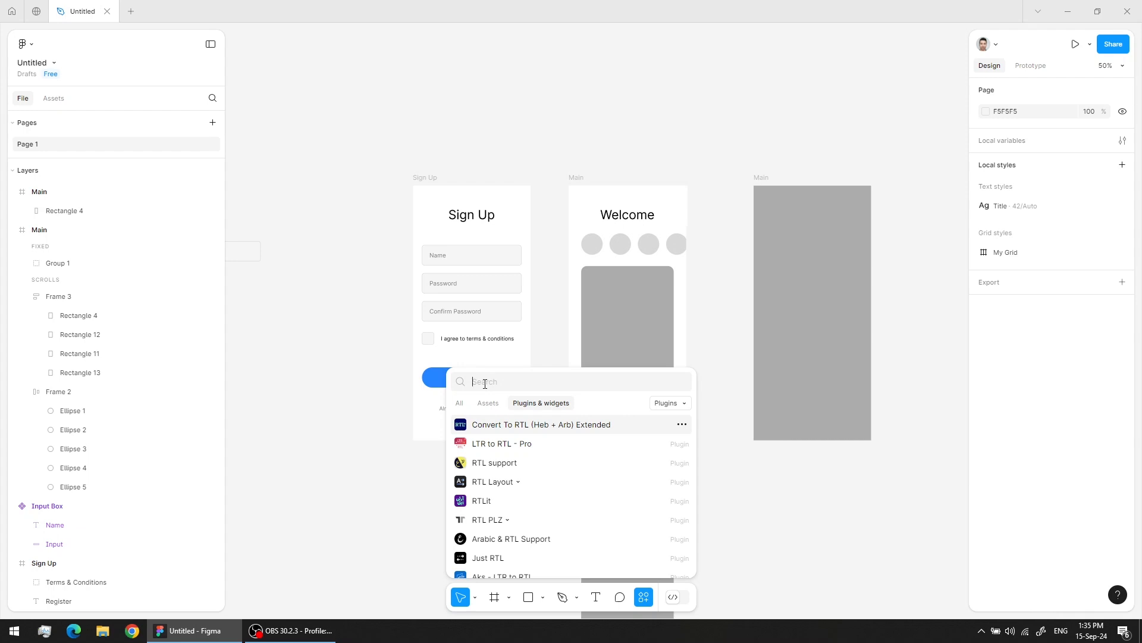
{"action": "type", "text": "c"}
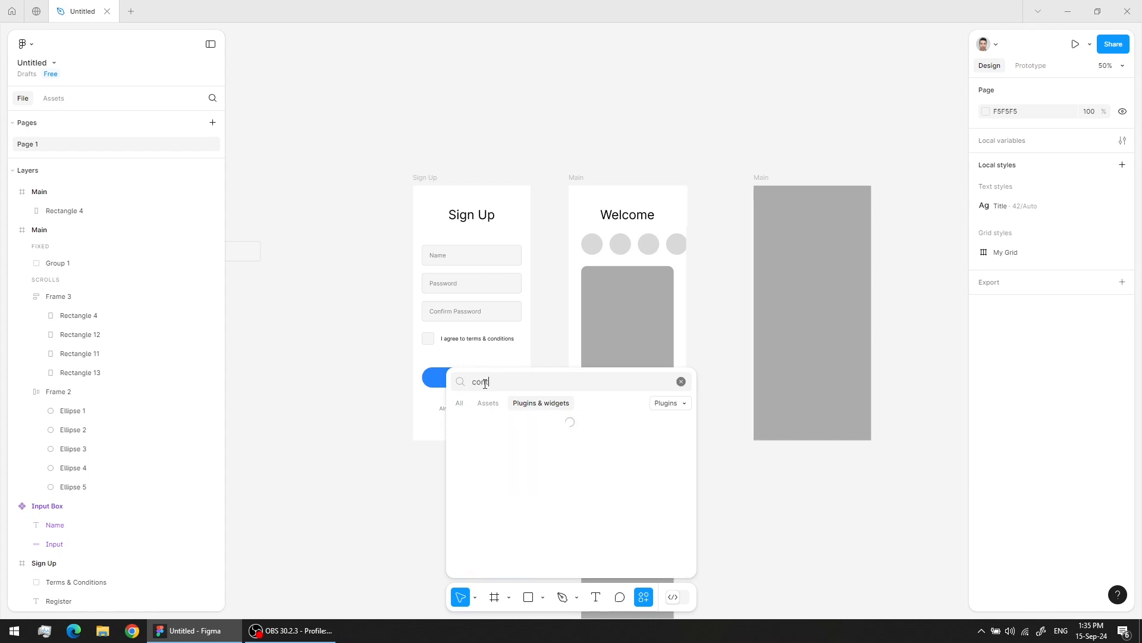
{"action": "type", "text": "ontent reel"}
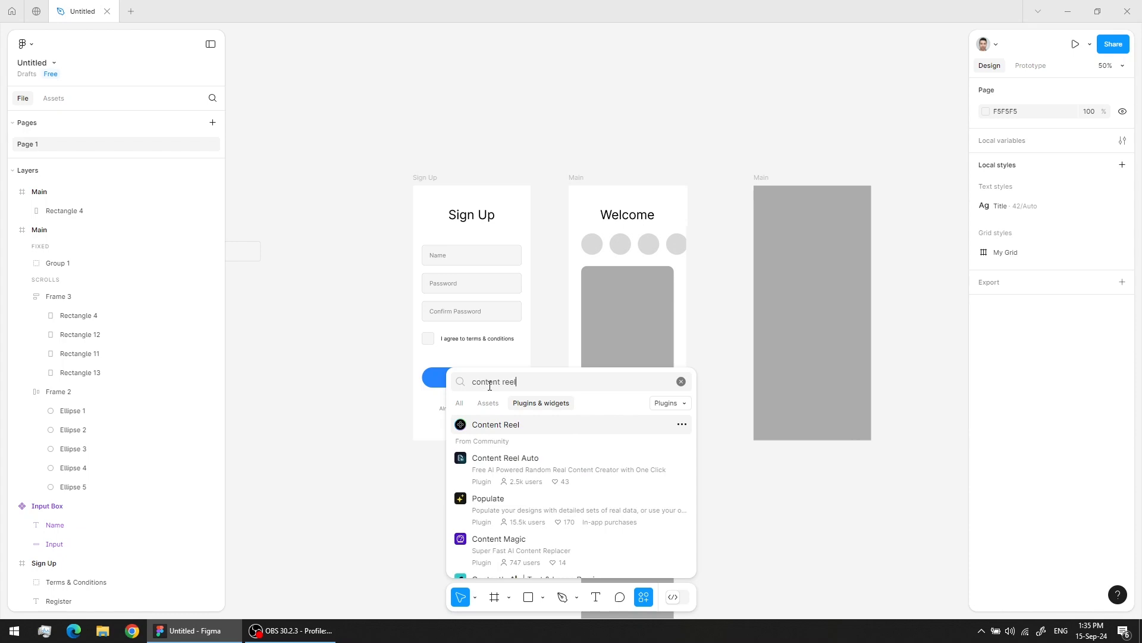
{"action": "left_click", "coordinate": [494, 425]}
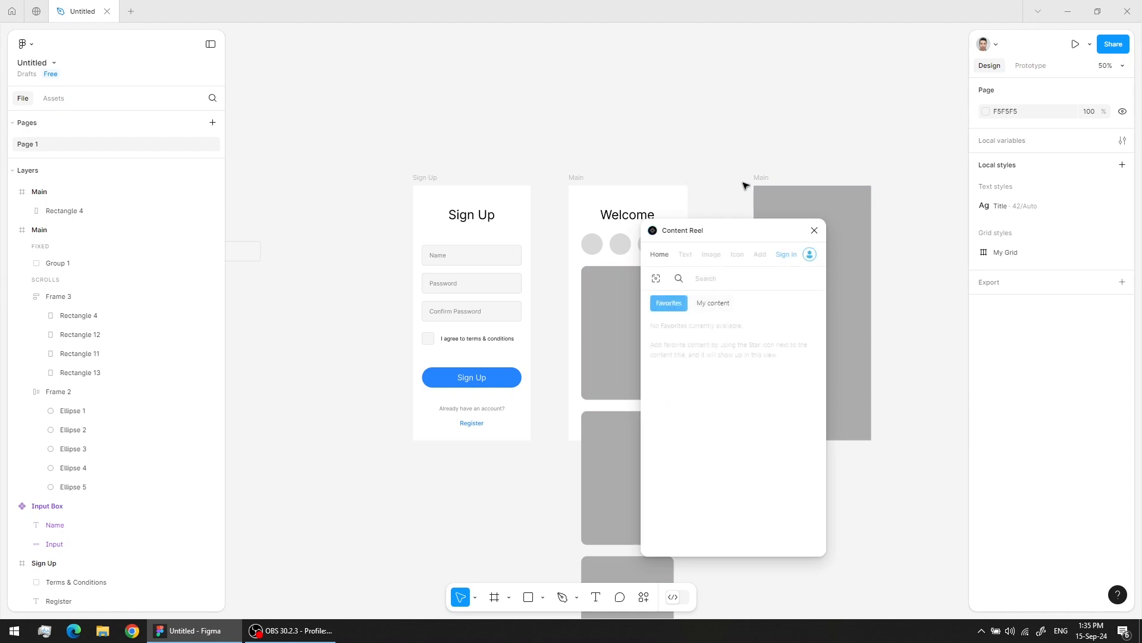
{"action": "left_click_drag", "start_coordinate": [730, 236], "coordinate": [336, 146]}
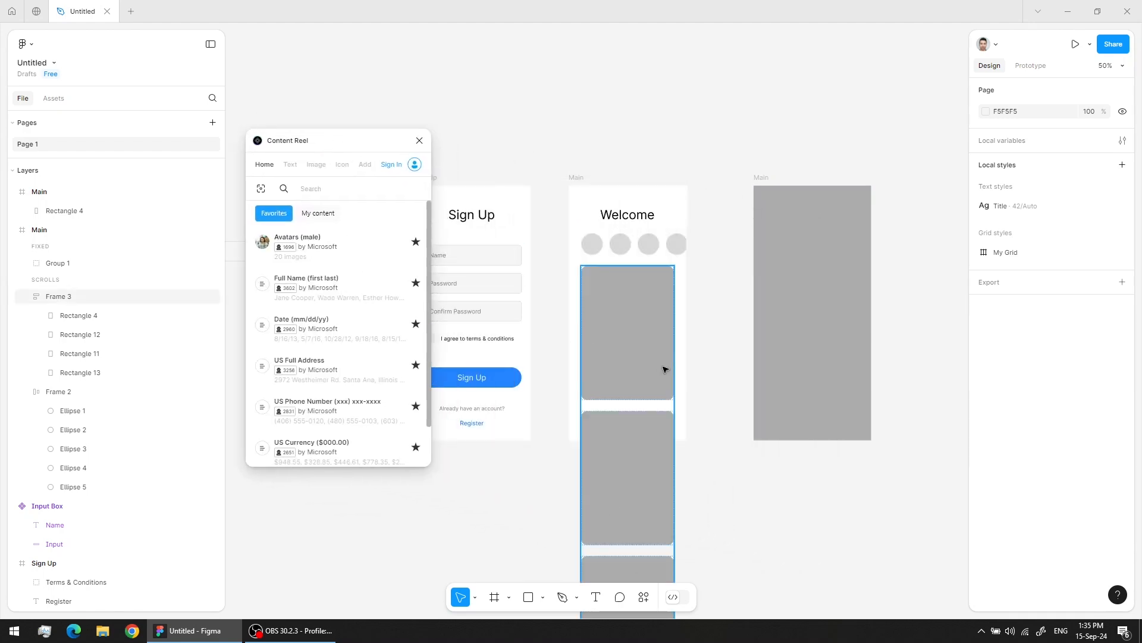
Step: Fill the first card in the Main frame with the blue-sofa and TV photo from Content Reel's Airbnb image collection
{"action": "left_click", "coordinate": [628, 315]}
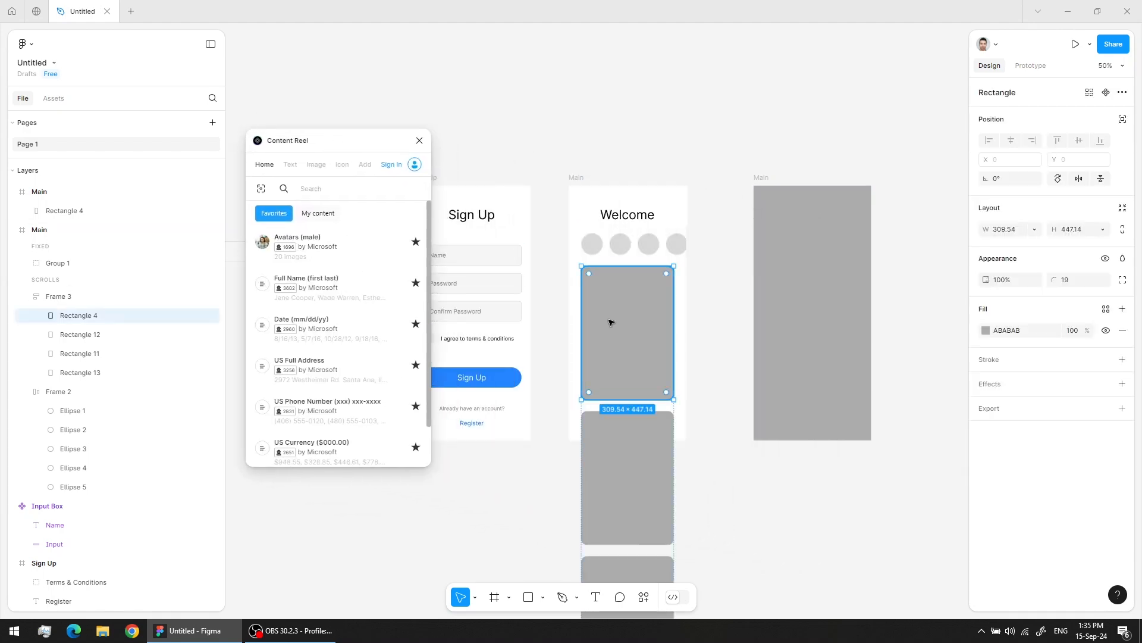
{"action": "left_click", "coordinate": [316, 168]}
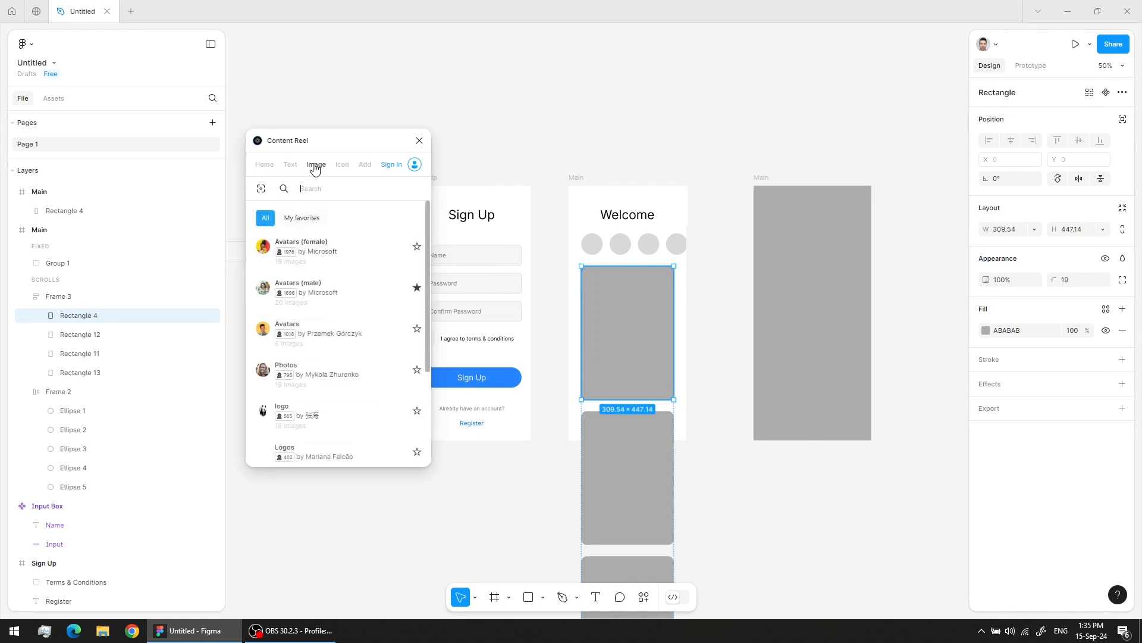
{"action": "scroll", "coordinate": [331, 265], "scroll_direction": "down", "scroll_amount": 1}
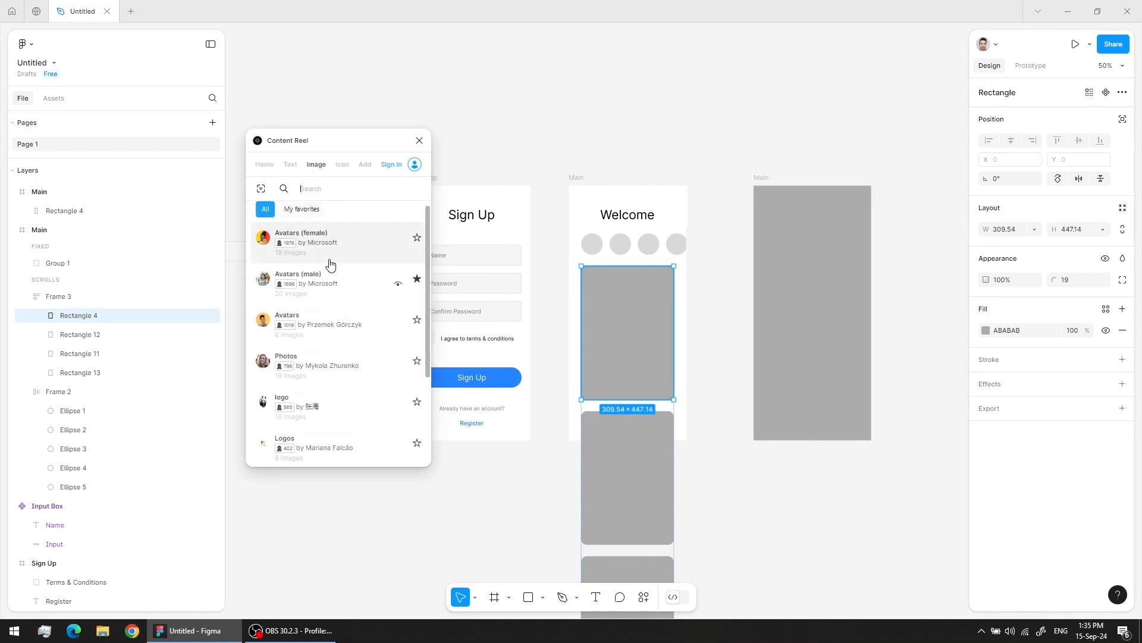
{"action": "scroll", "coordinate": [332, 262], "scroll_direction": "down", "scroll_amount": 2}
{"action": "scroll", "coordinate": [334, 256], "scroll_direction": "up", "scroll_amount": 3}
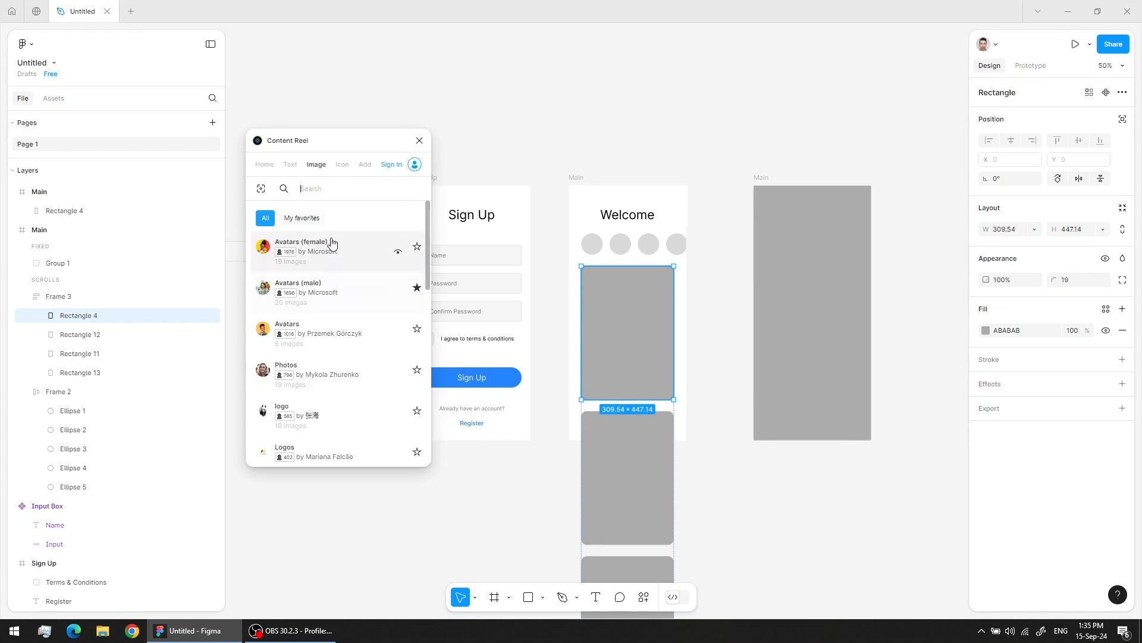
{"action": "scroll", "coordinate": [334, 297], "scroll_direction": "down", "scroll_amount": 5}
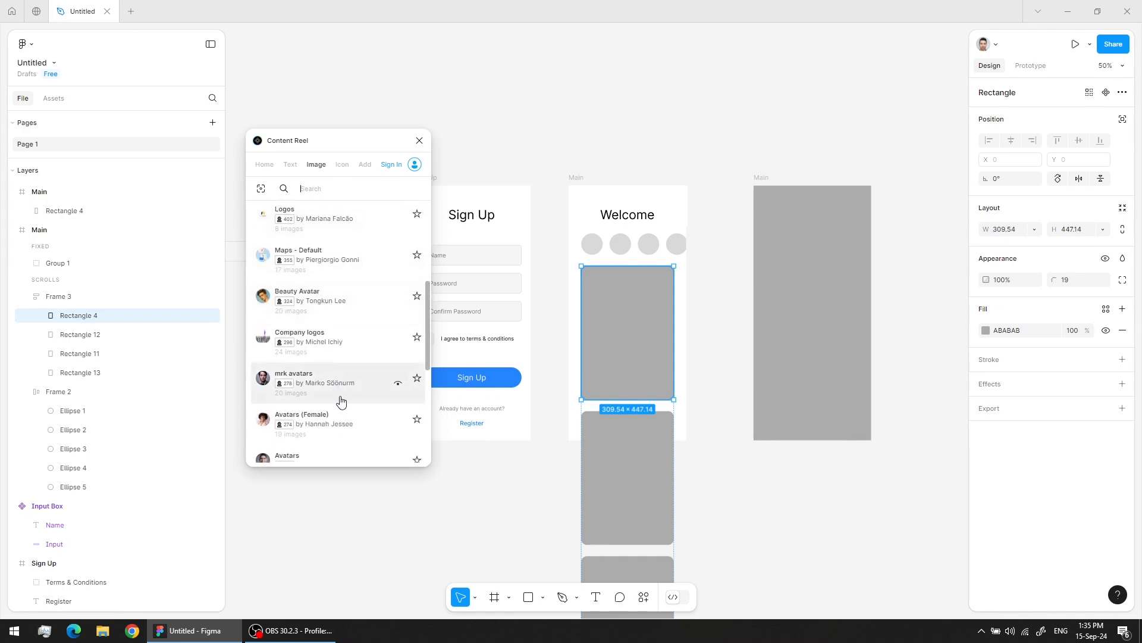
{"action": "scroll", "coordinate": [342, 415], "scroll_direction": "down", "scroll_amount": 5}
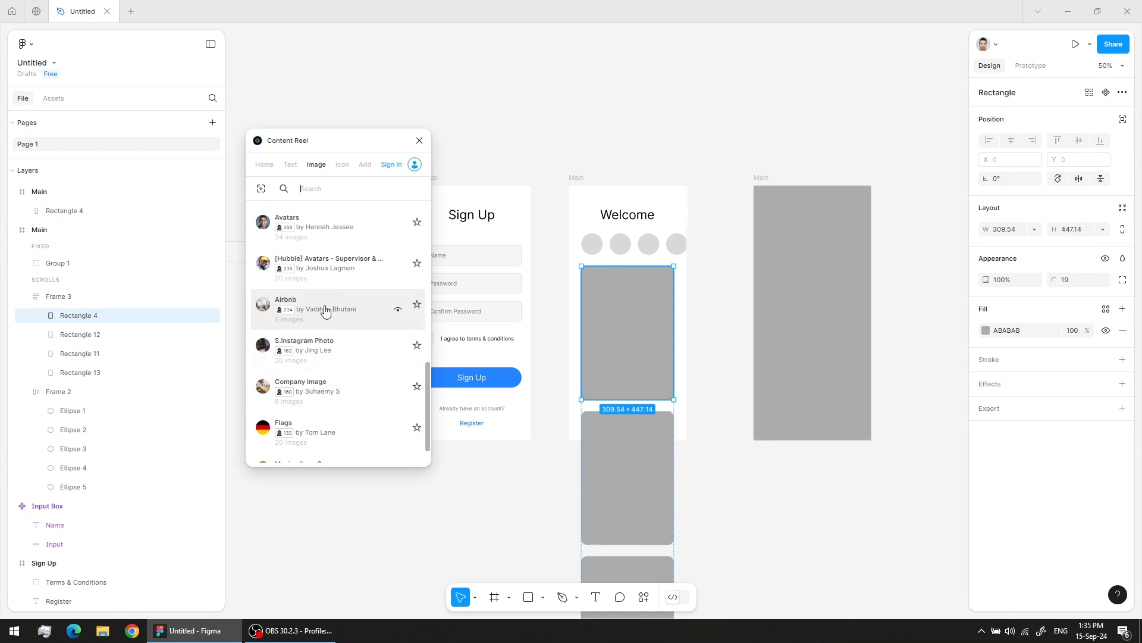
{"action": "left_click", "coordinate": [398, 310]}
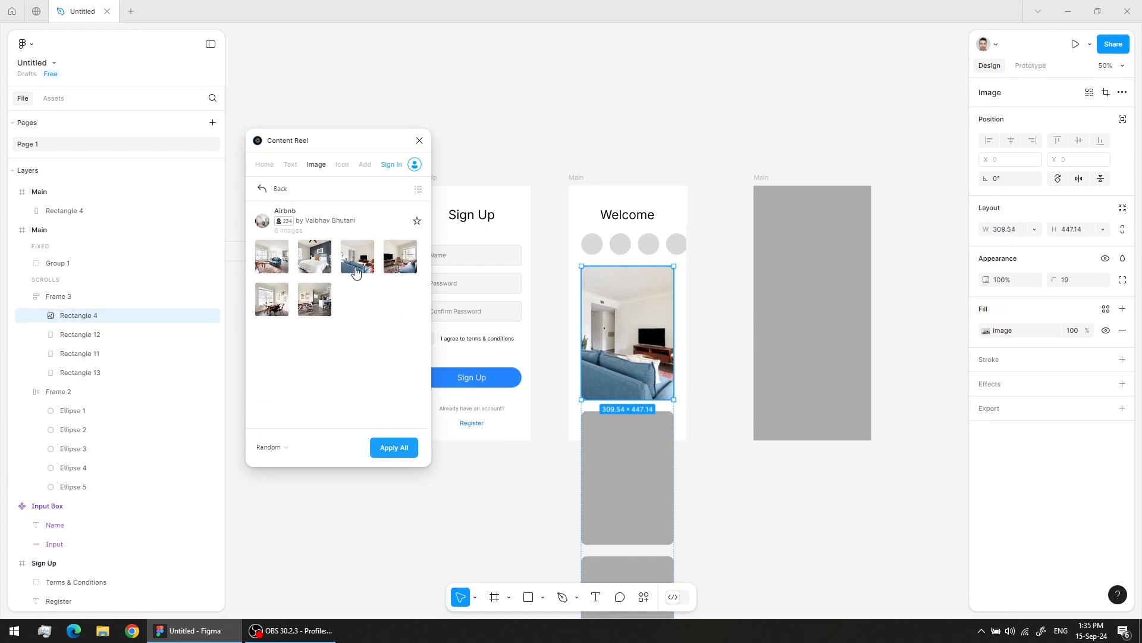
Step: Apply random Airbnb collection images to the three remaining cards in the Main frame's stack
{"action": "scroll", "coordinate": [681, 472], "scroll_direction": "down", "scroll_amount": 5}
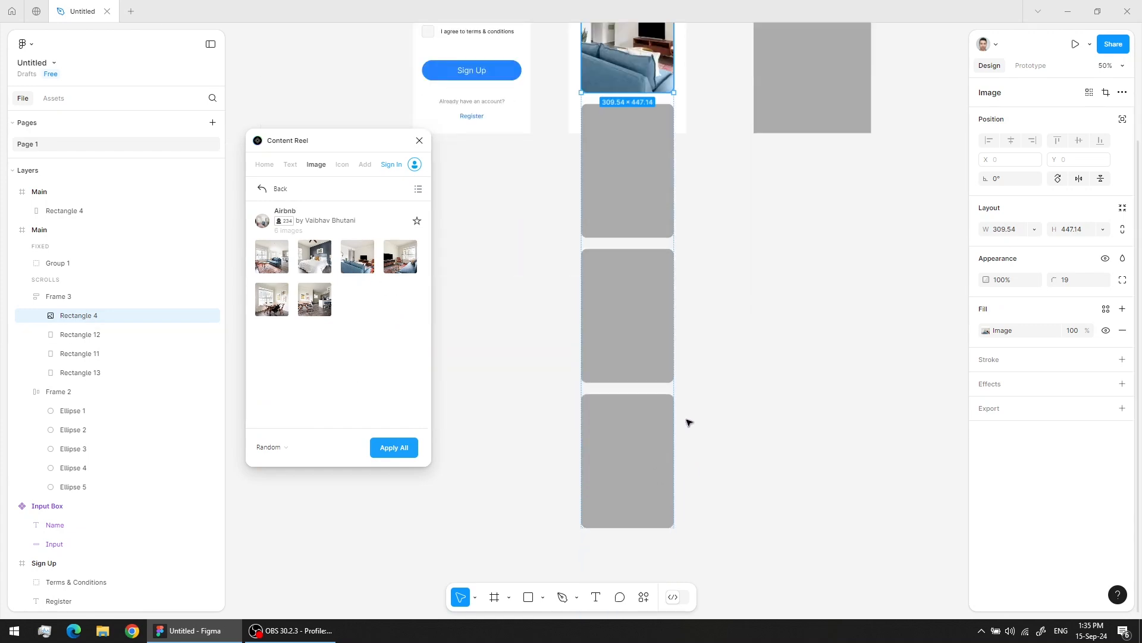
{"action": "left_click", "coordinate": [631, 199]}
{"action": "left_click", "coordinate": [627, 308], "text": "shift"}
{"action": "left_click", "coordinate": [634, 476], "text": "shift"}
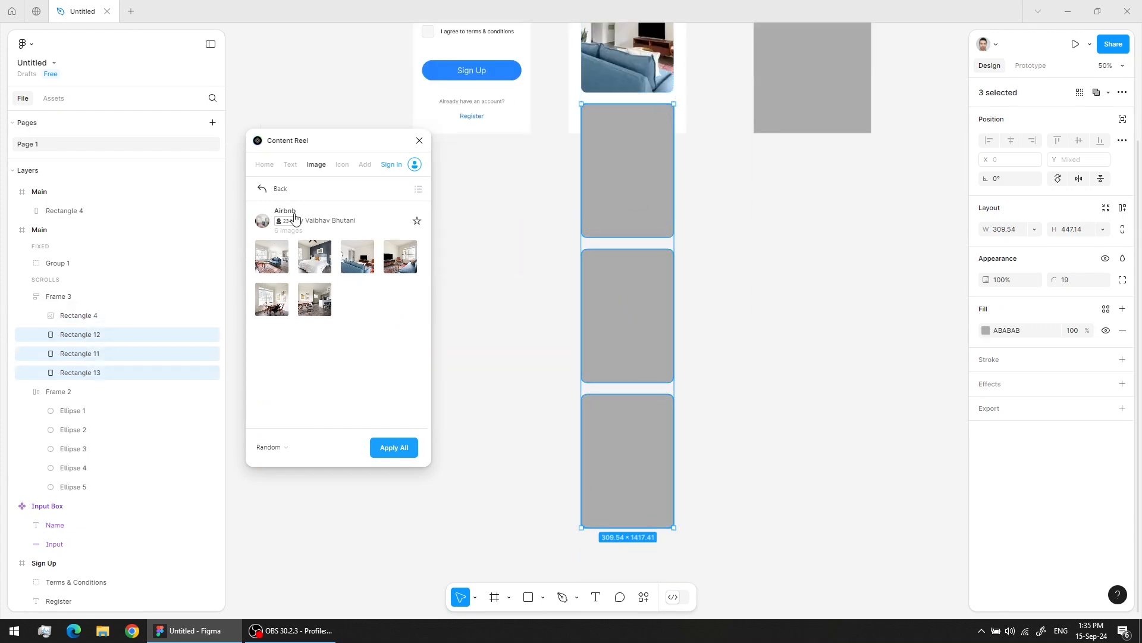
{"action": "left_click", "coordinate": [394, 447]}
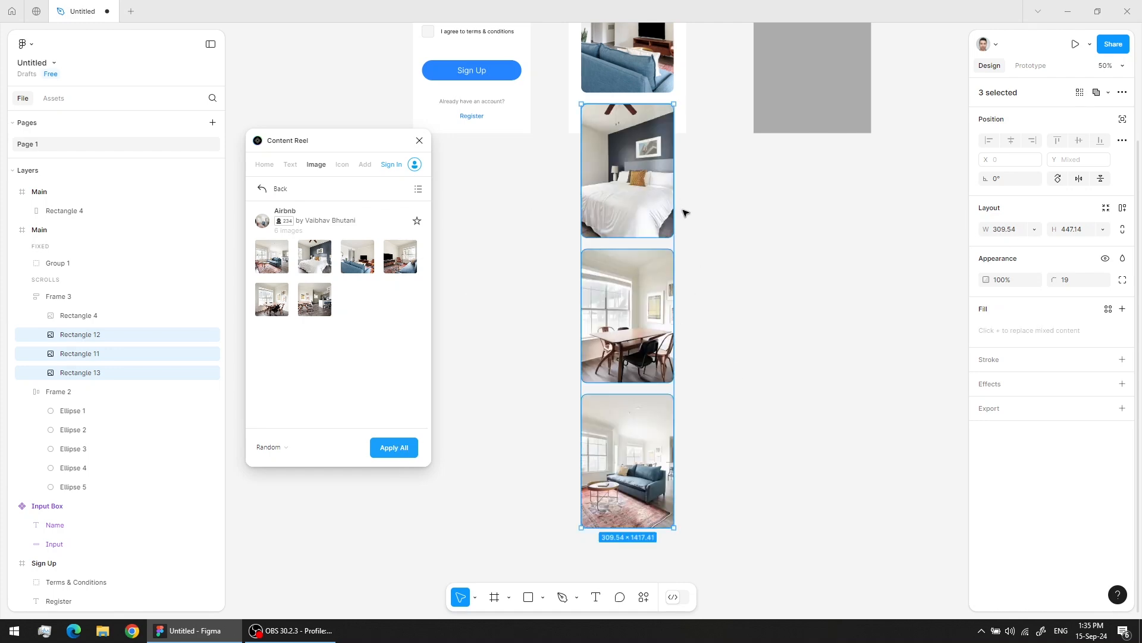
Step: Select the circle row in the Main frame and return Content Reel to its list of image collections
{"action": "scroll", "coordinate": [690, 217], "scroll_direction": "up", "scroll_amount": 4}
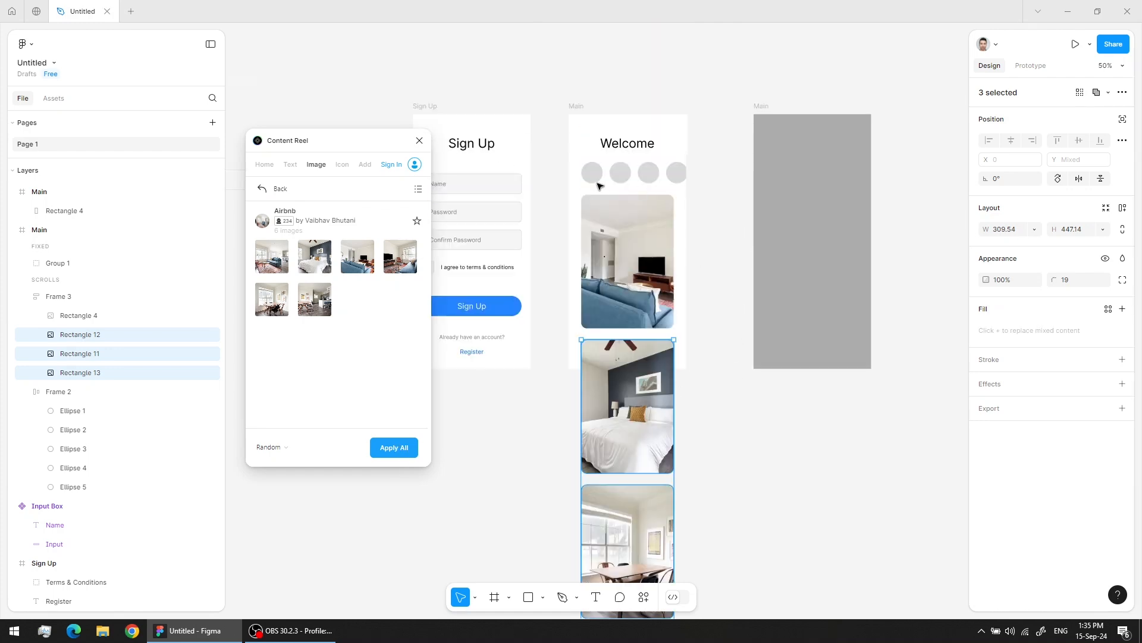
{"action": "left_click", "coordinate": [592, 174]}
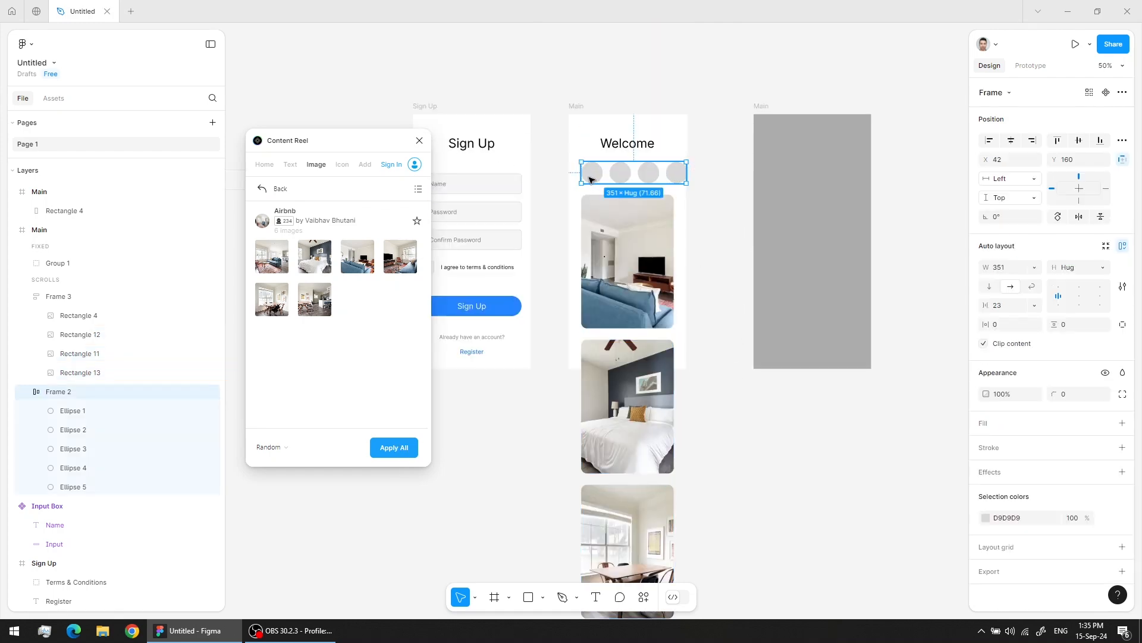
{"action": "left_click", "coordinate": [315, 169]}
{"action": "left_click", "coordinate": [623, 180]}
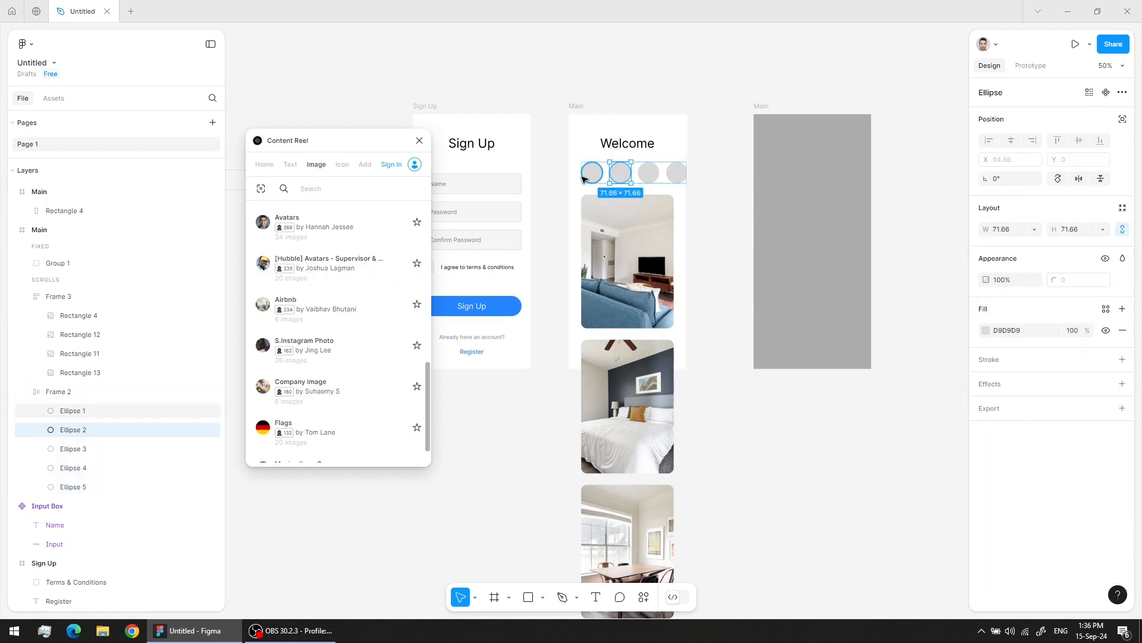
{"action": "left_click", "coordinate": [592, 174], "text": "shift"}
{"action": "left_click", "coordinate": [649, 173], "text": "shift"}
{"action": "left_click", "coordinate": [677, 174], "text": "shift"}
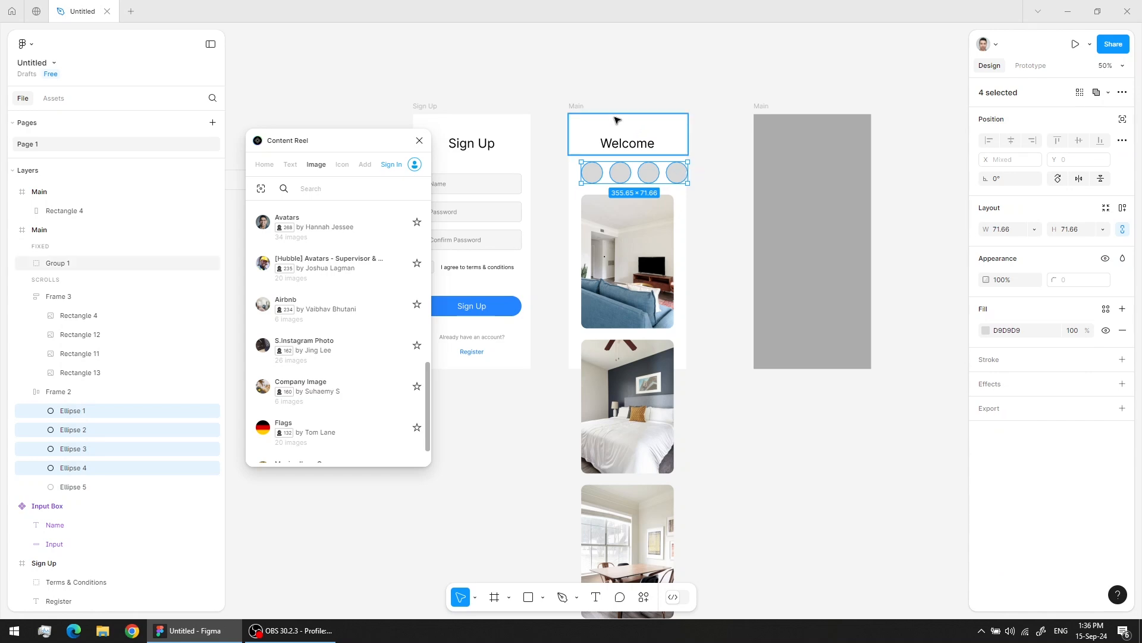
{"action": "left_click", "coordinate": [577, 106]}
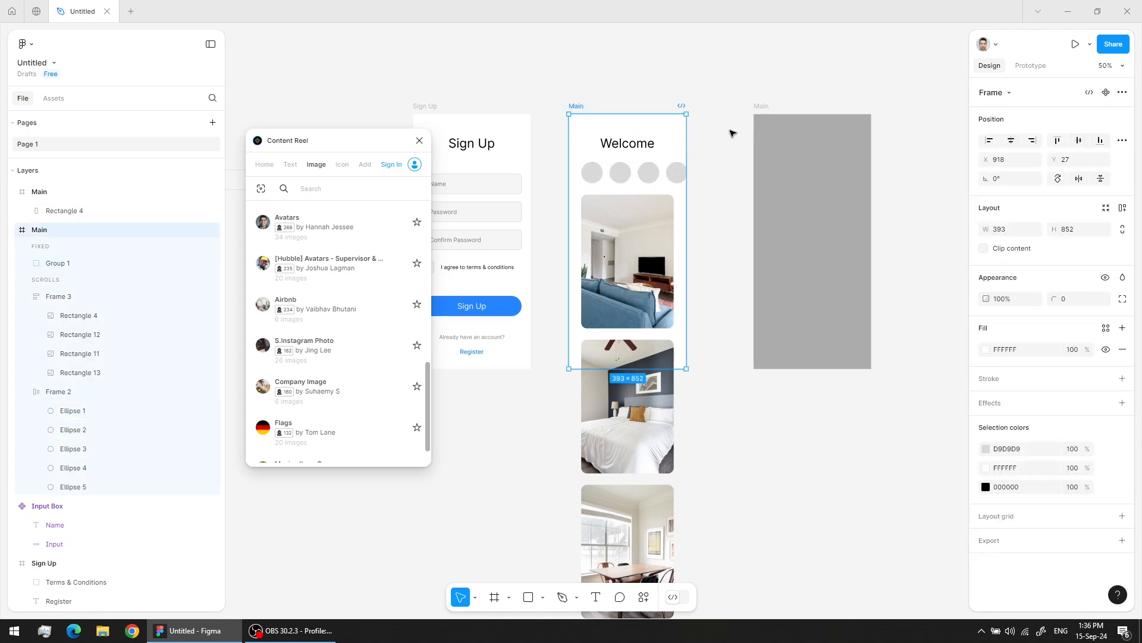
Step: Temporarily turn off content clipping on the circle row to fill all five circles with portraits from the Avatars collection
{"action": "left_click", "coordinate": [658, 172]}
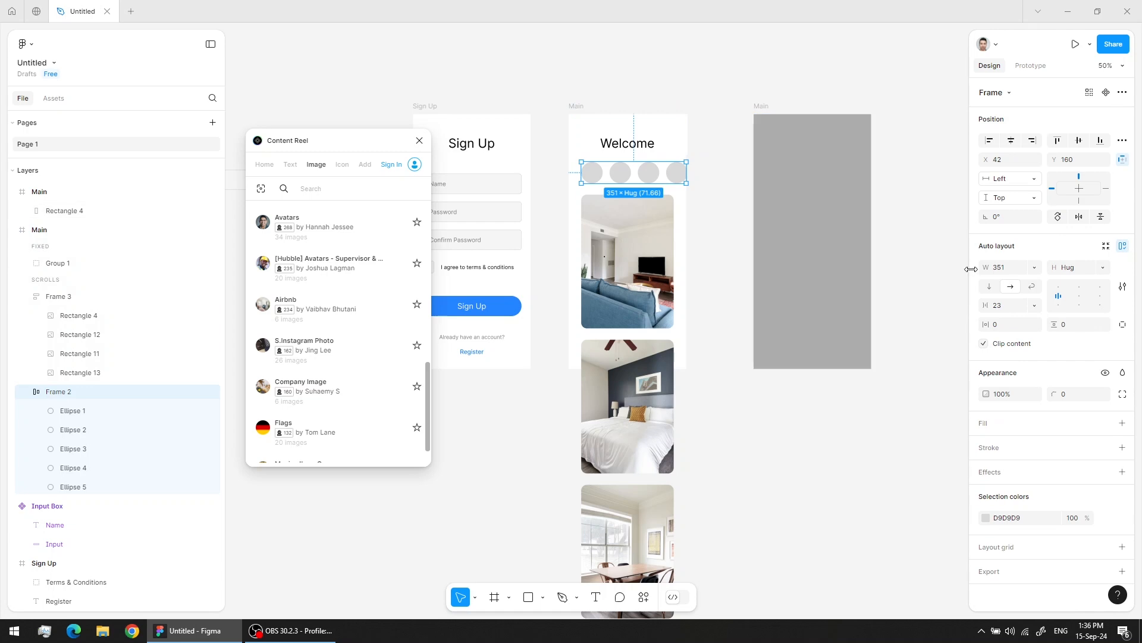
{"action": "left_click", "coordinate": [1010, 348]}
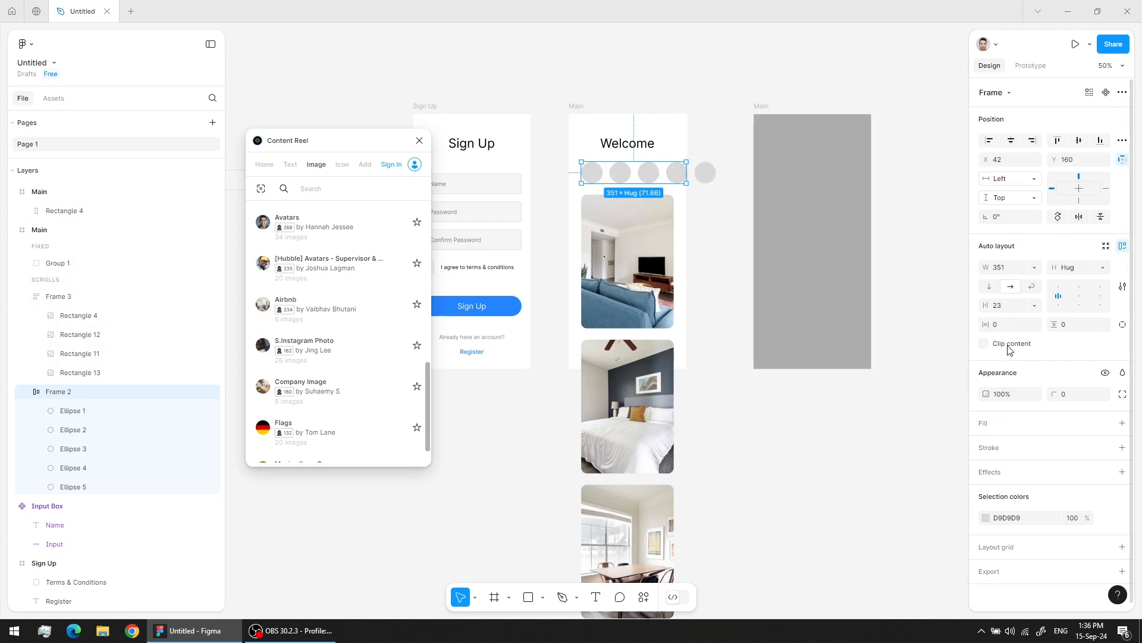
{"action": "left_click", "coordinate": [707, 178]}
{"action": "left_click", "coordinate": [677, 173], "text": "shift"}
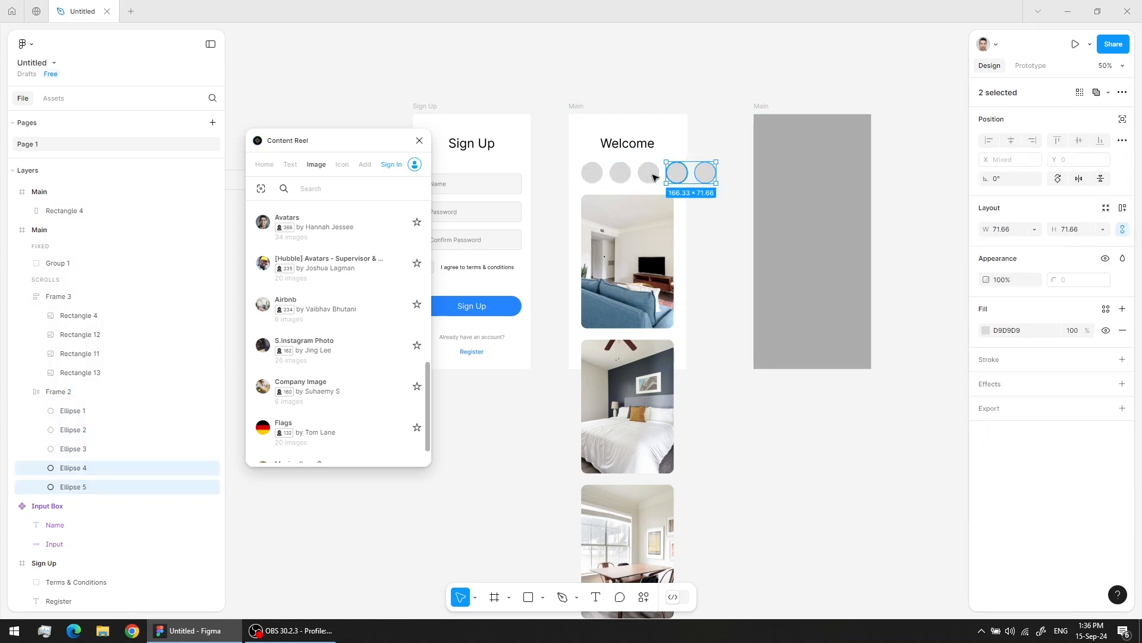
{"action": "left_click", "coordinate": [648, 174], "text": "shift"}
{"action": "left_click", "coordinate": [618, 174], "text": "shift"}
{"action": "left_click", "coordinate": [589, 173], "text": "shift"}
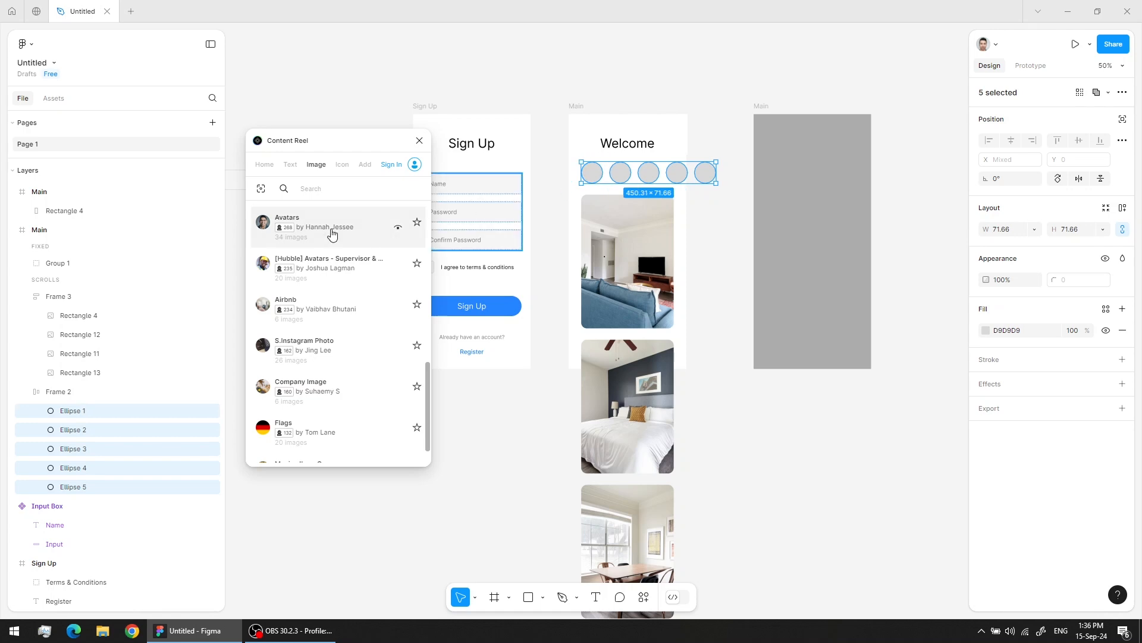
{"action": "left_click", "coordinate": [322, 231]}
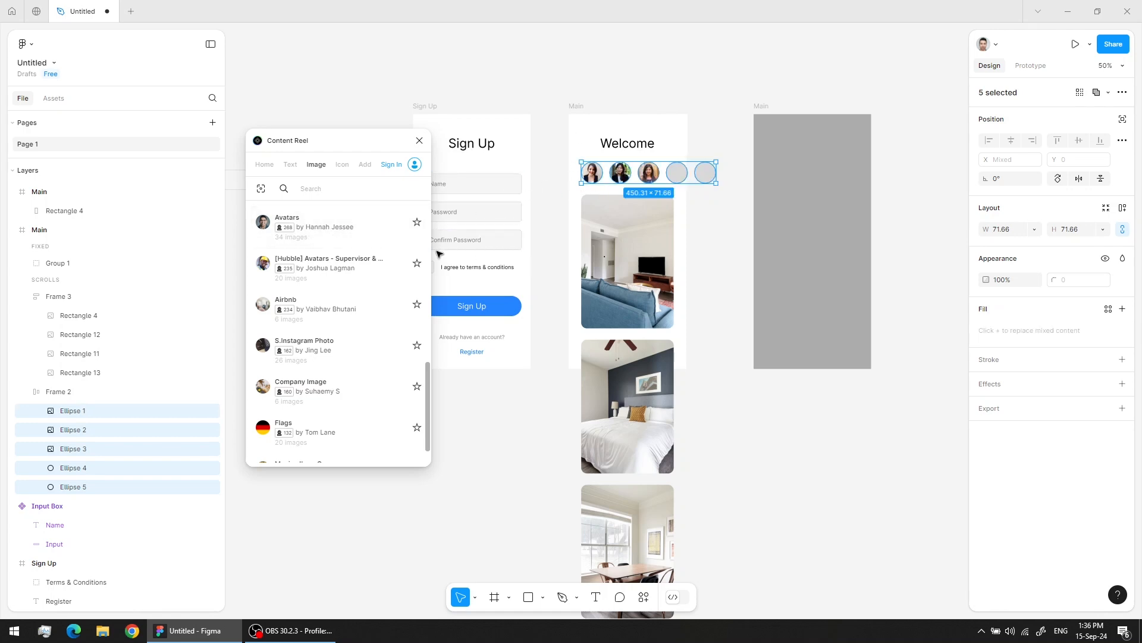
{"action": "key", "text": "Escape"}
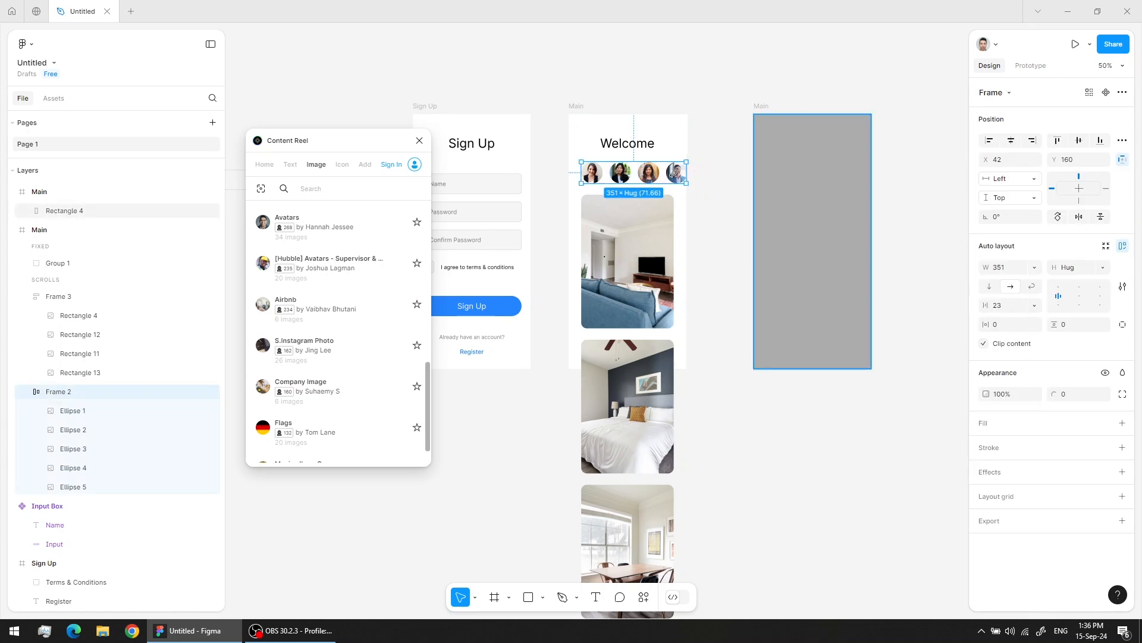
{"action": "left_click", "coordinate": [613, 103]}
{"action": "left_click", "coordinate": [581, 108]}
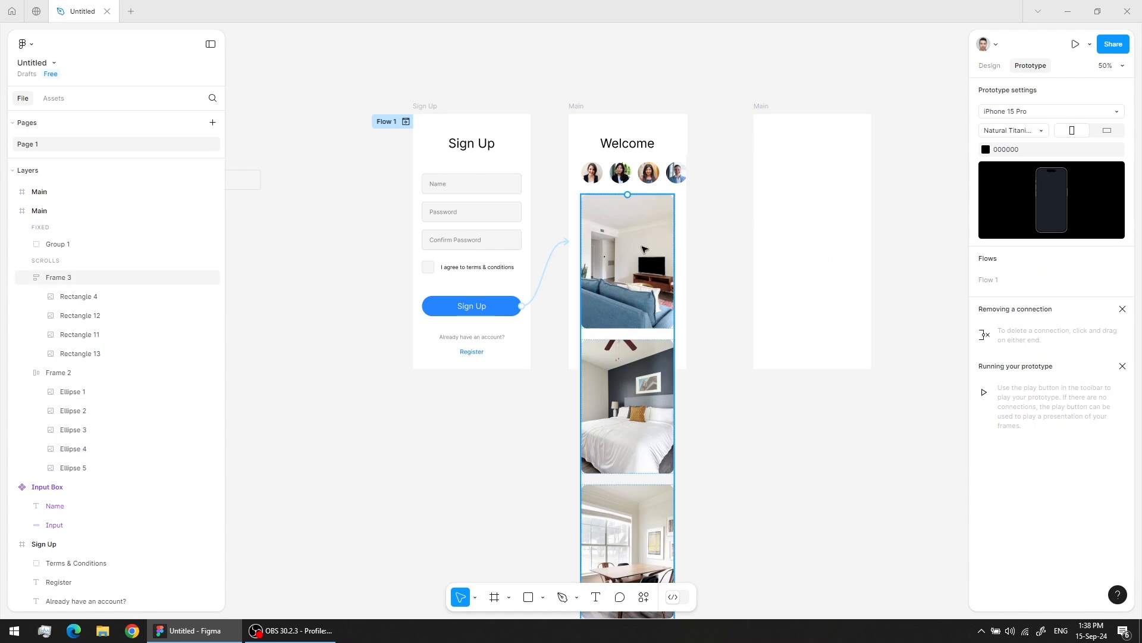
Step: Ungroup the card stack in the Main frame so its four image cards become separate layers
{"action": "left_click", "coordinate": [620, 246]}
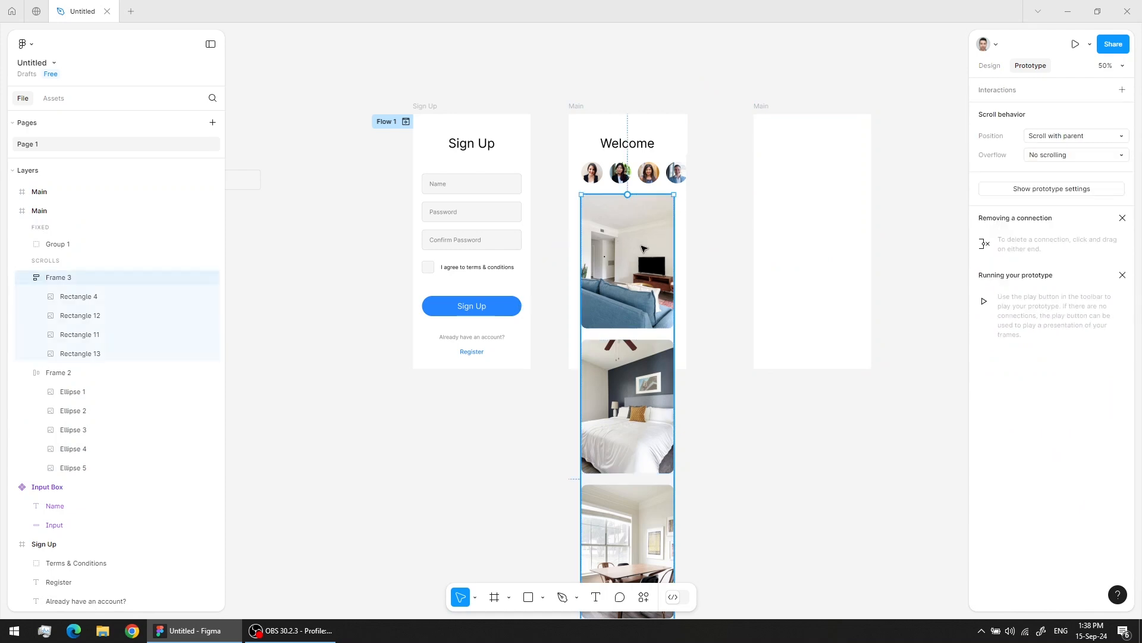
{"action": "key", "text": "ctrl+shift+g"}
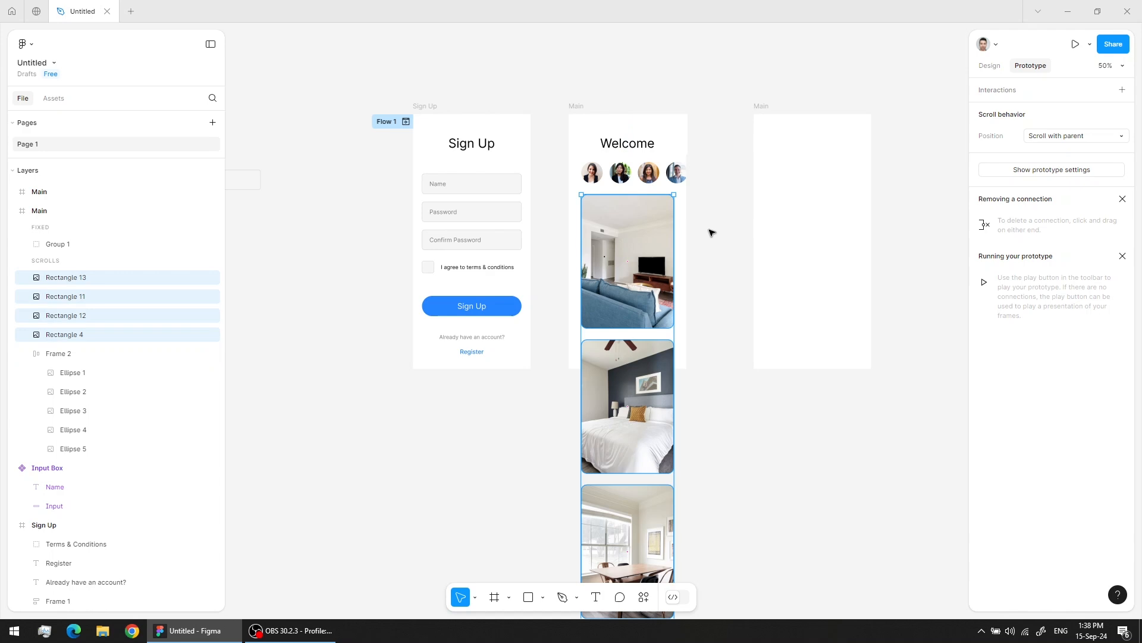
{"action": "left_click", "coordinate": [708, 220]}
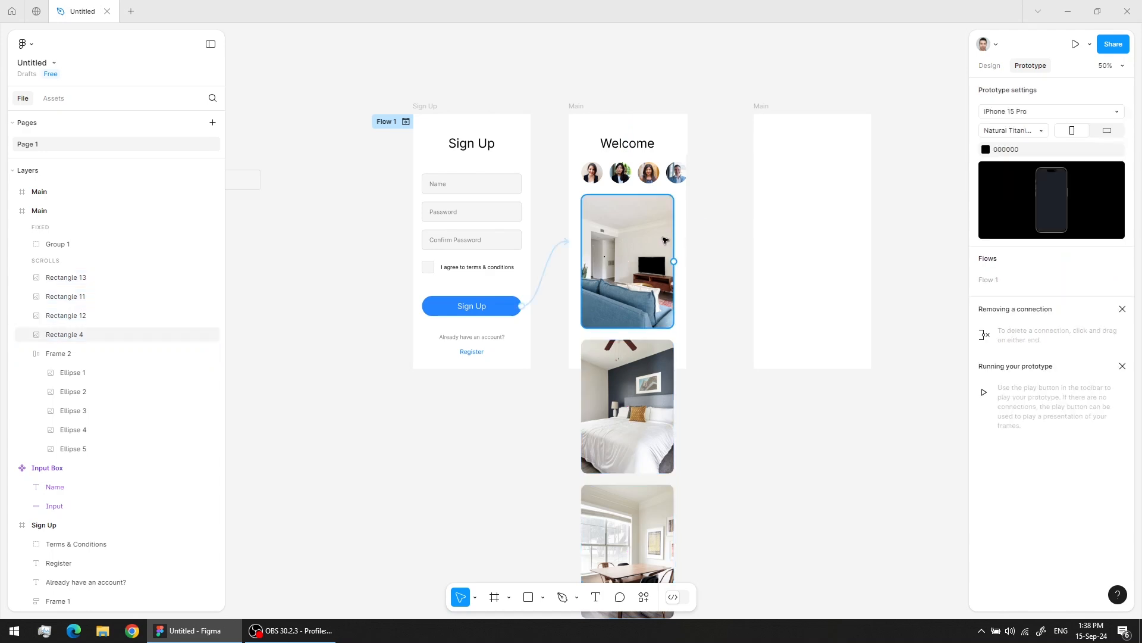
Step: Select the first and third image cards in the Main frame and swap their positions in the stack
{"action": "left_click", "coordinate": [662, 239]}
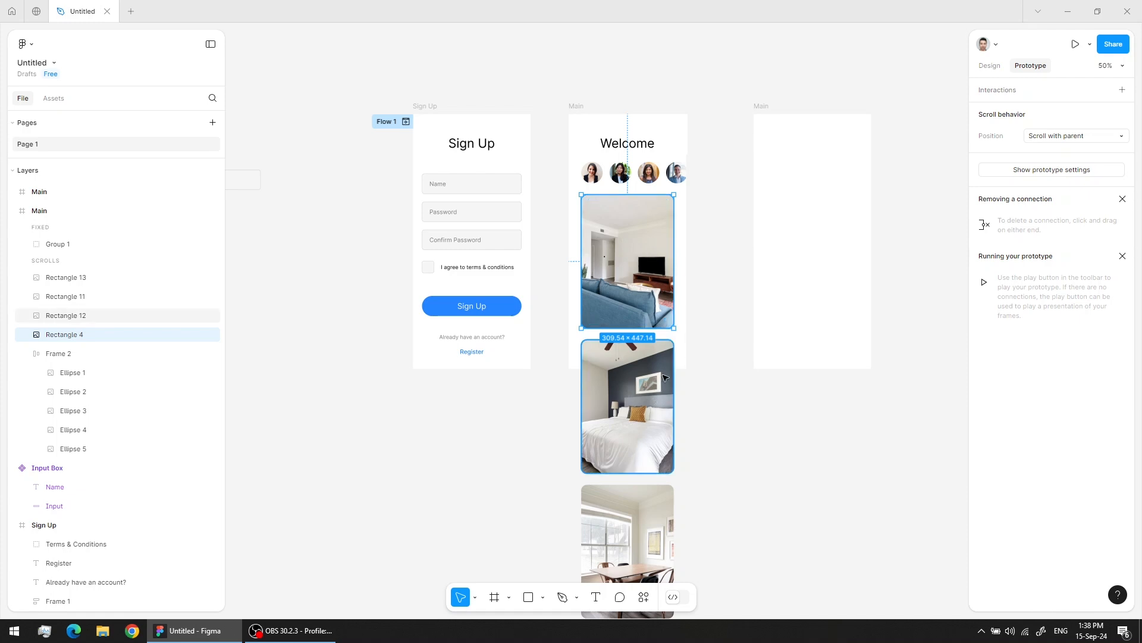
{"action": "left_click", "coordinate": [655, 513]}
{"action": "scroll", "coordinate": [711, 455], "scroll_direction": "down", "scroll_amount": 2}
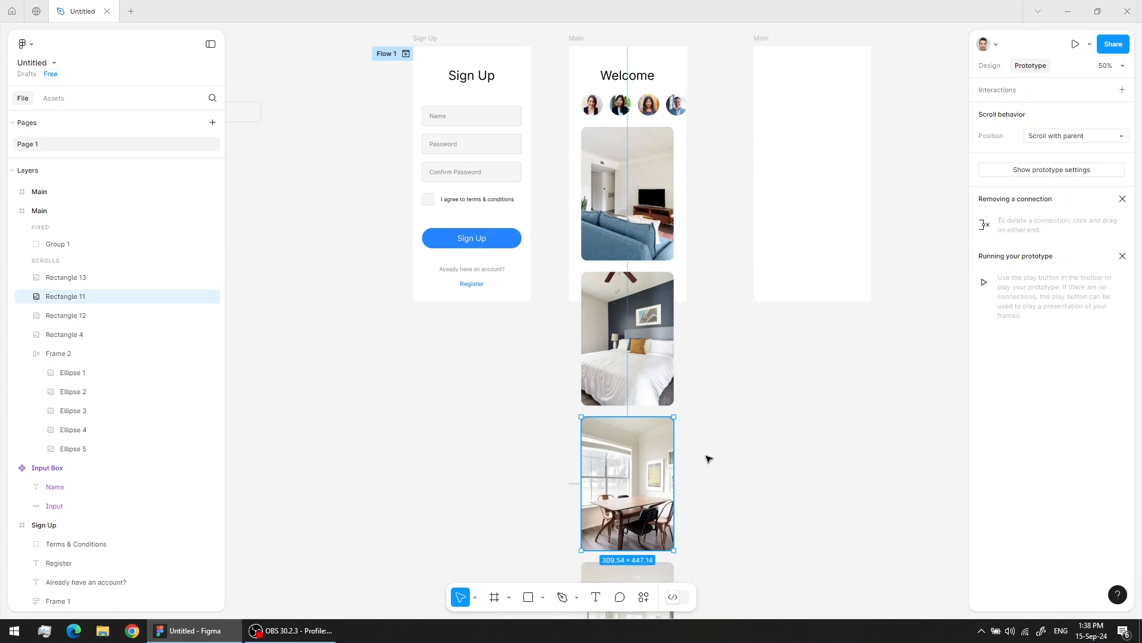
{"action": "left_click", "coordinate": [627, 194], "text": "shift"}
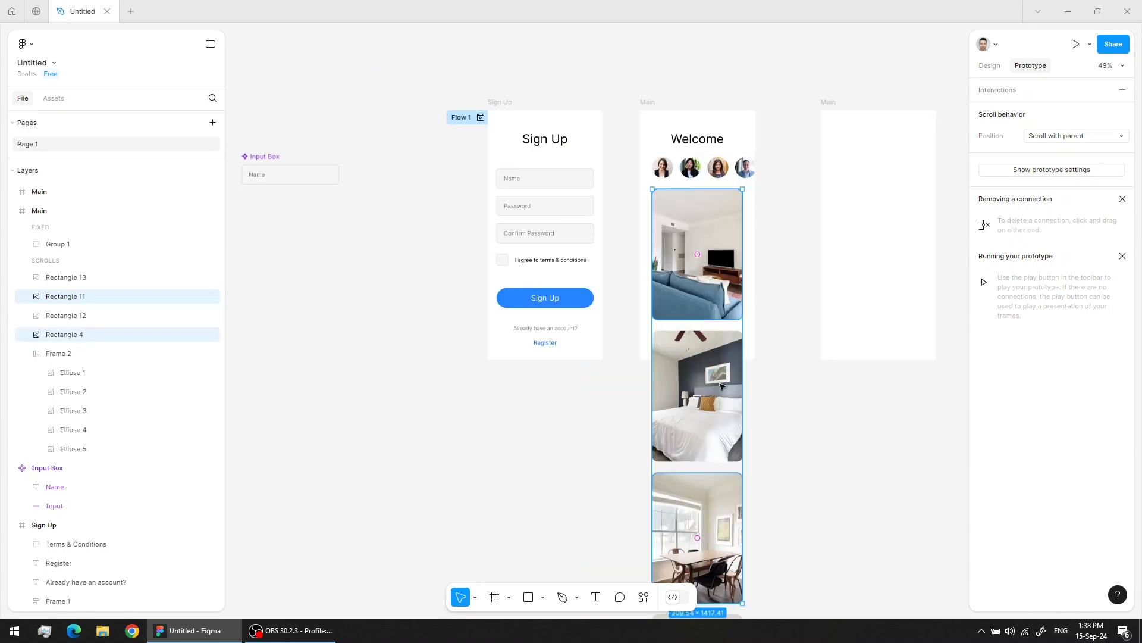
{"action": "left_click", "coordinate": [708, 283]}
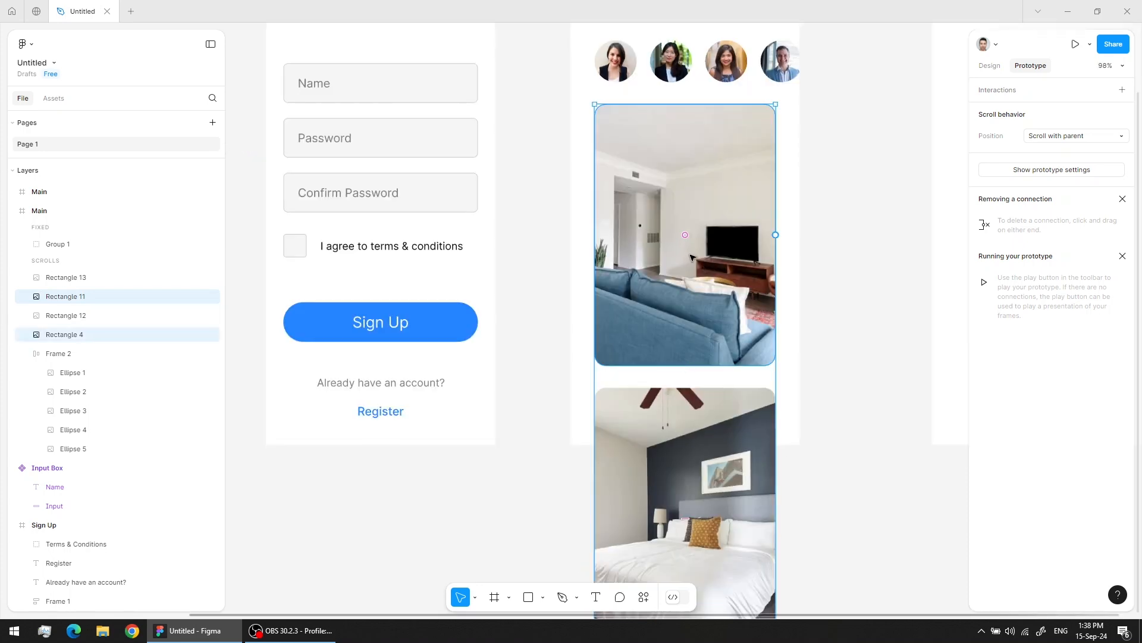
{"action": "left_click_drag", "start_coordinate": [714, 388], "coordinate": [707, 122]}
{"action": "left_click_drag", "start_coordinate": [734, 459], "coordinate": [673, 352]}
{"action": "left_click", "coordinate": [708, 322], "text": "alt"}
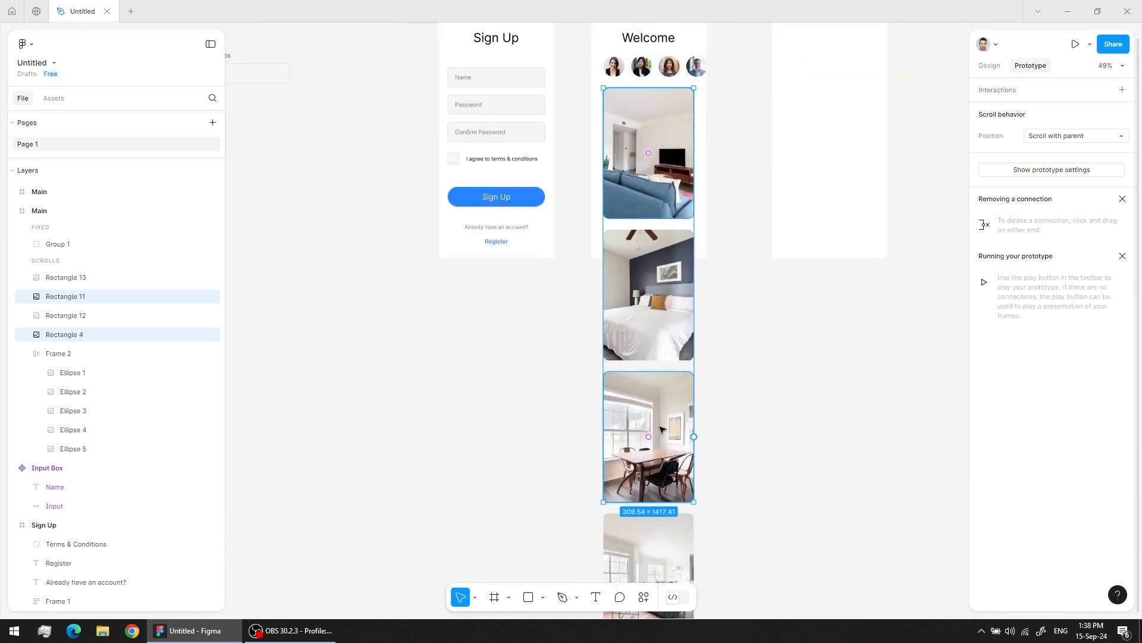
{"action": "left_click_drag", "start_coordinate": [649, 437], "coordinate": [655, 141]}
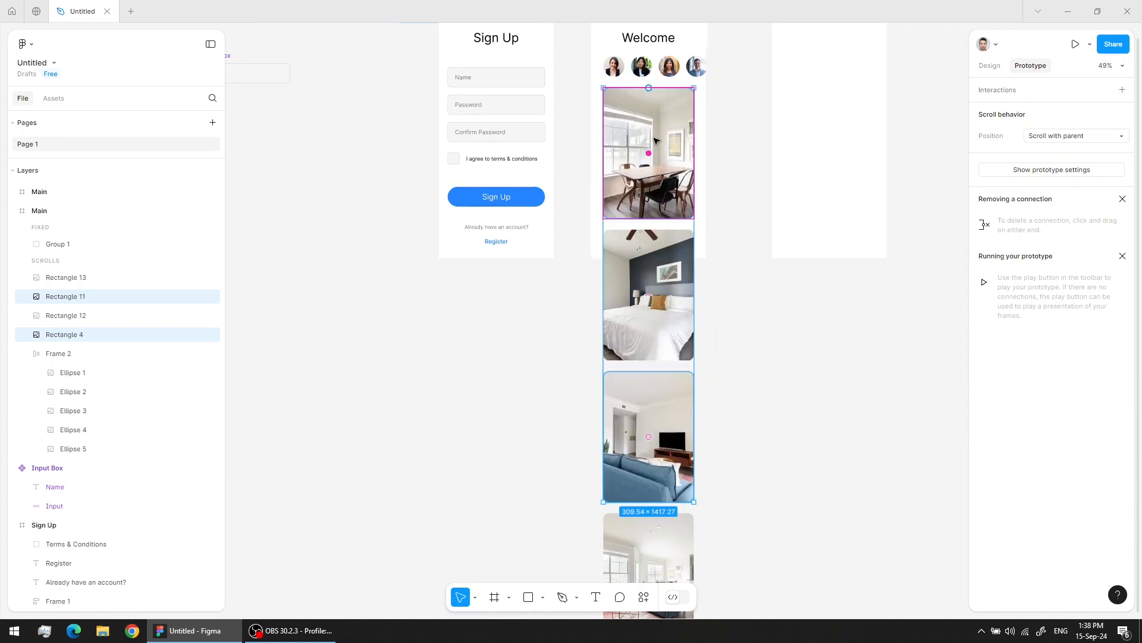
Step: Swap the fourth card, the living room with the patterned rug, with the dining-table card at the head of Main's stack
{"action": "scroll", "coordinate": [690, 153], "scroll_direction": "down", "scroll_amount": 1}
{"action": "left_click", "coordinate": [657, 530]}
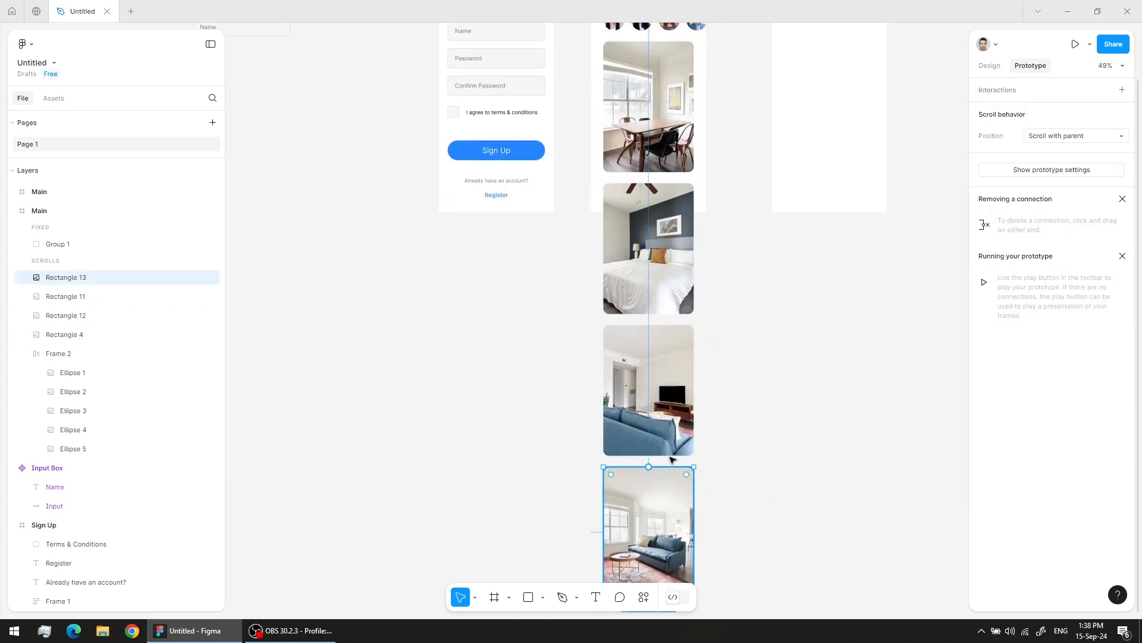
{"action": "left_click", "coordinate": [666, 130], "text": "shift"}
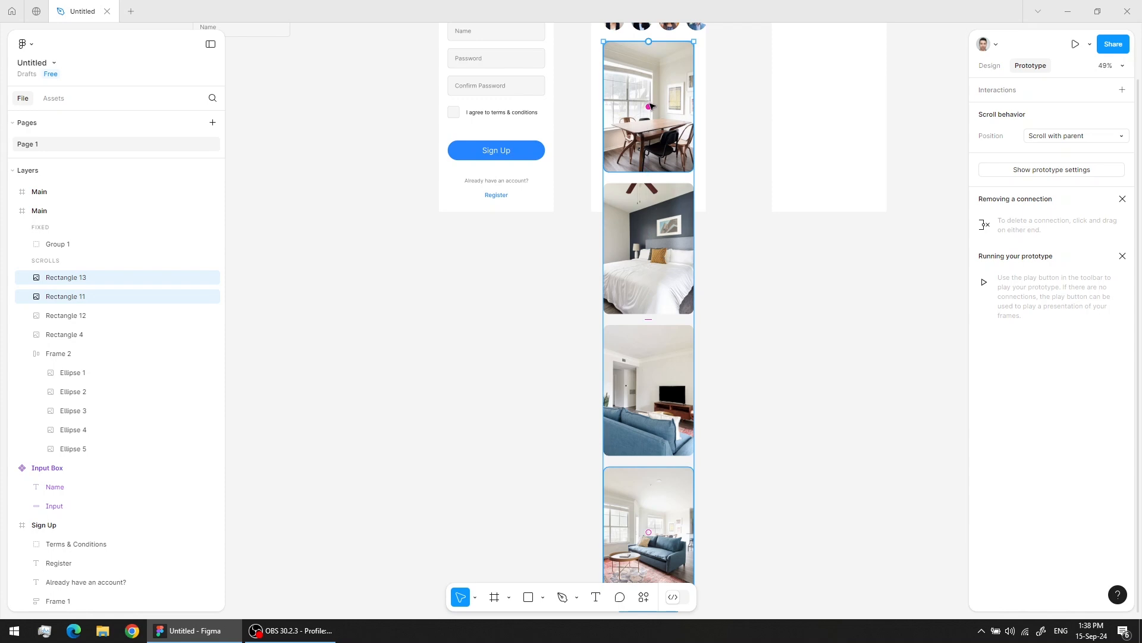
{"action": "left_click_drag", "start_coordinate": [651, 106], "coordinate": [648, 524]}
Step: Copy Main's first living-room card and rename the empty second Main frame as Pic
{"action": "scroll", "coordinate": [684, 238], "scroll_direction": "up", "scroll_amount": 3}
{"action": "scroll", "coordinate": [684, 238], "scroll_direction": "right", "scroll_amount": 2}
{"action": "left_click", "coordinate": [535, 282]}
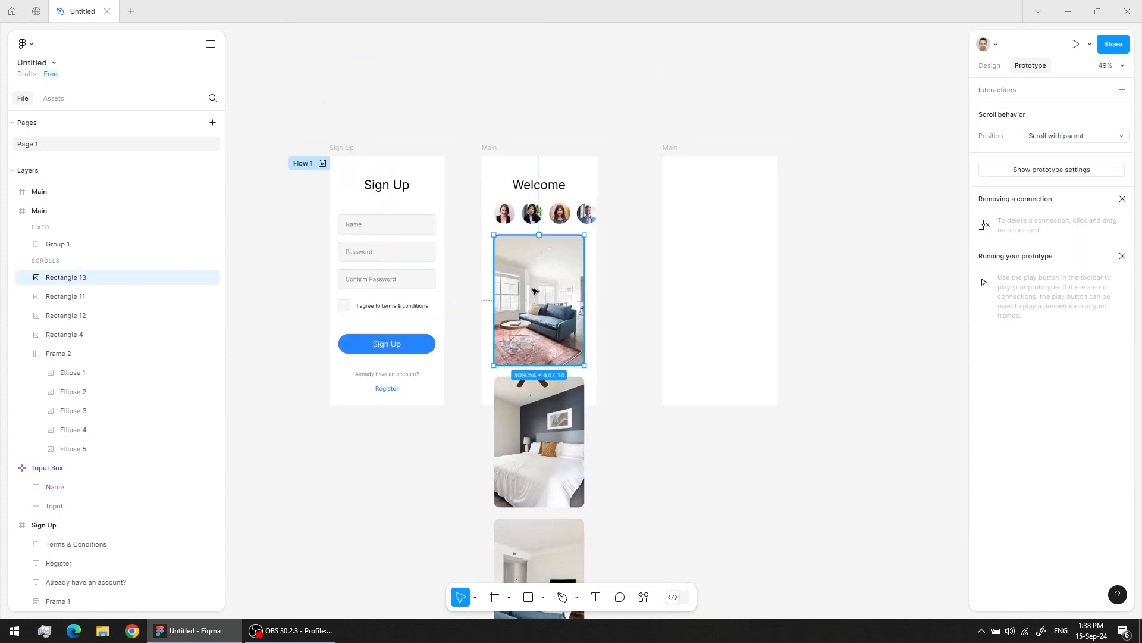
{"action": "left_click", "coordinate": [670, 147]}
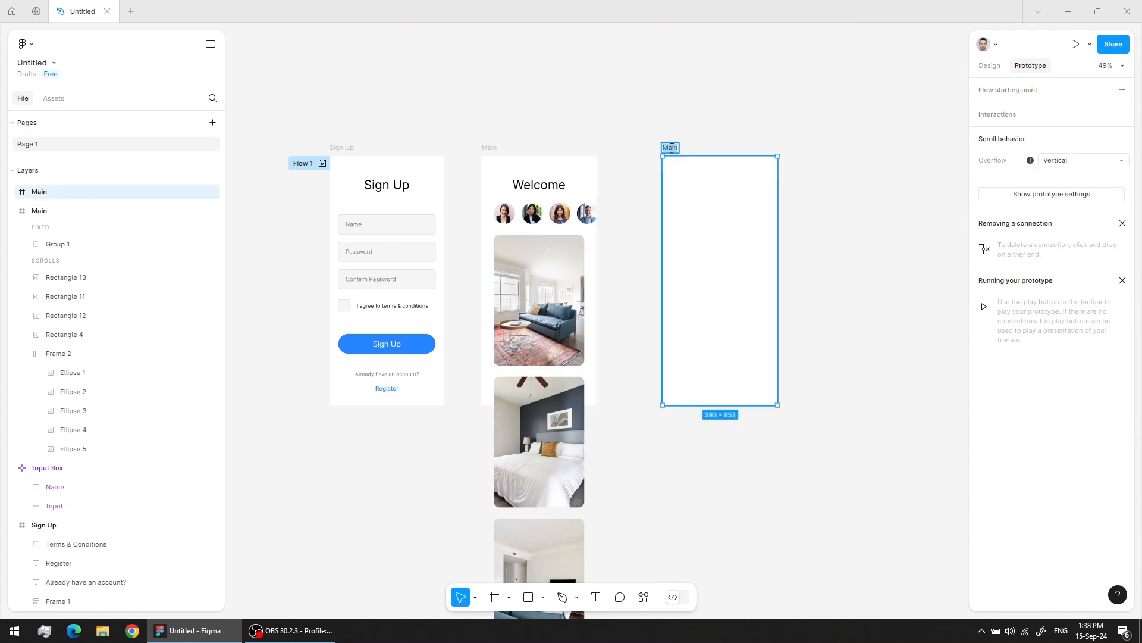
{"action": "type", "text": "F"}
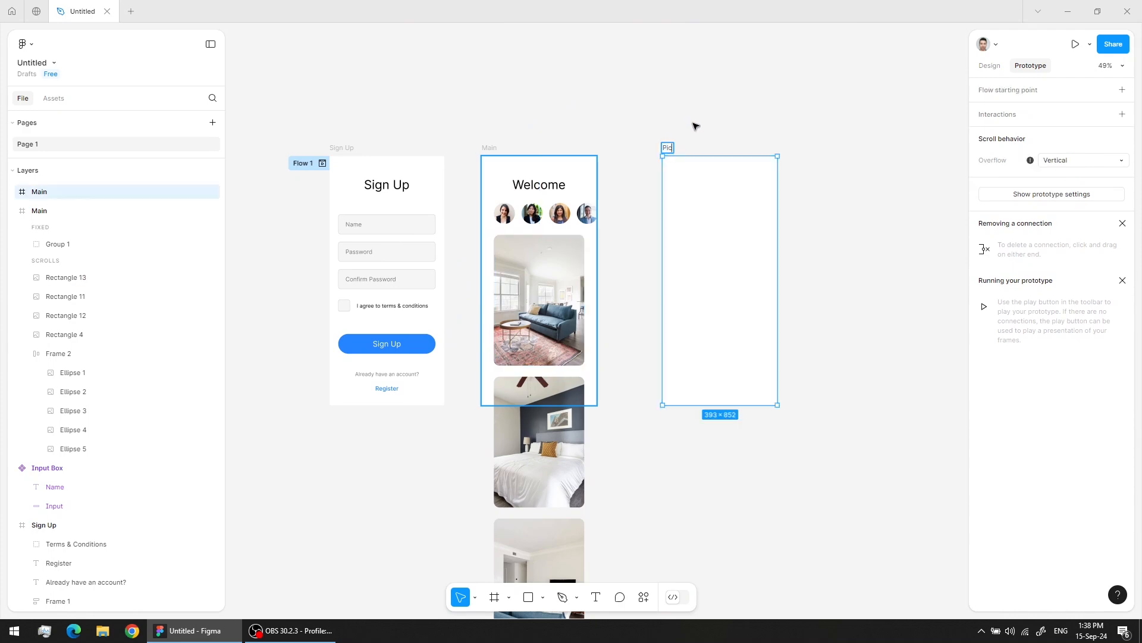
{"action": "key", "text": "Return"}
{"action": "left_click", "coordinate": [680, 134]}
Step: Paste the copied card into the Pic frame and stretch it to fill the frame at 393 × 852
{"action": "left_click", "coordinate": [670, 148]}
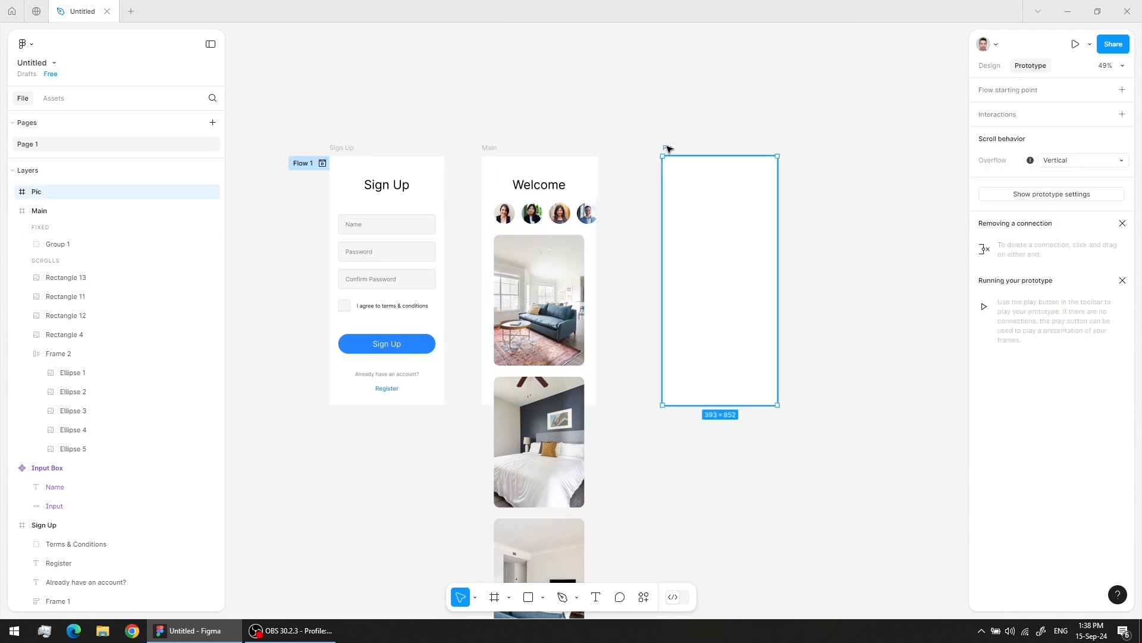
{"action": "key", "text": "ctrl+v"}
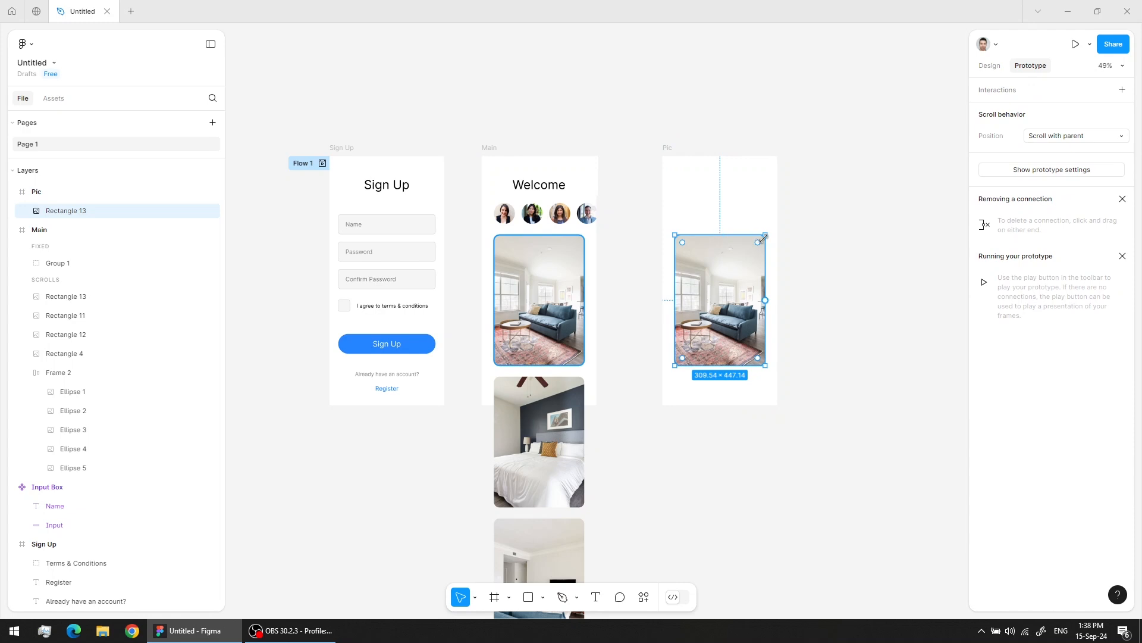
{"action": "left_click_drag", "start_coordinate": [766, 235], "coordinate": [776, 160]}
{"action": "left_click", "coordinate": [667, 147]}
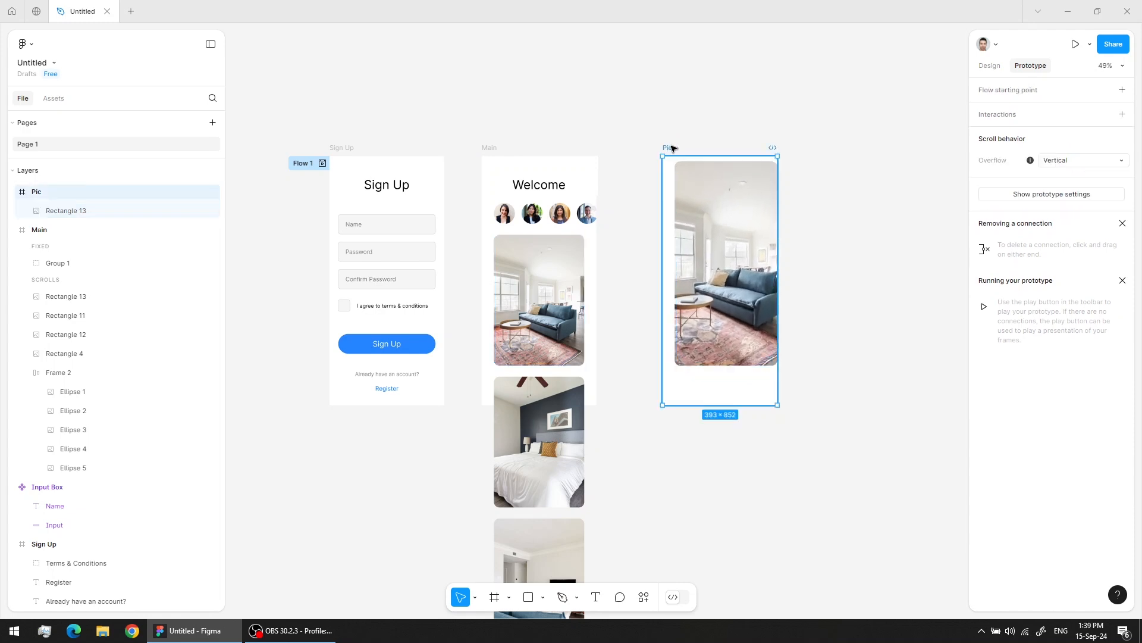
{"action": "left_click", "coordinate": [989, 66]}
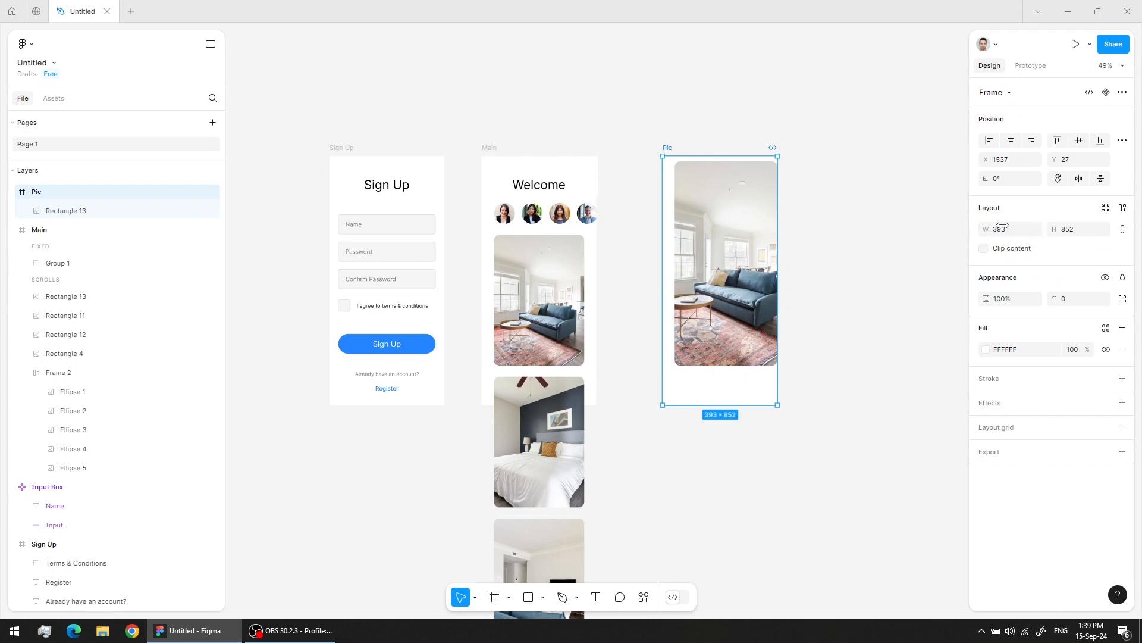
{"action": "key", "text": "Return"}
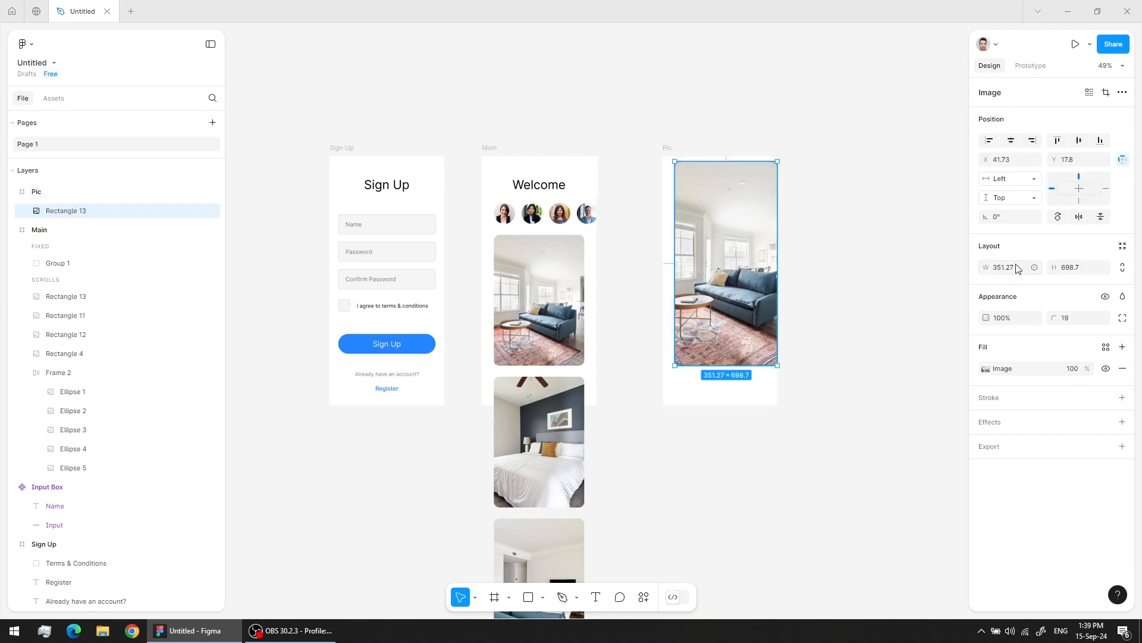
{"action": "left_click_drag", "start_coordinate": [671, 159], "coordinate": [662, 156]}
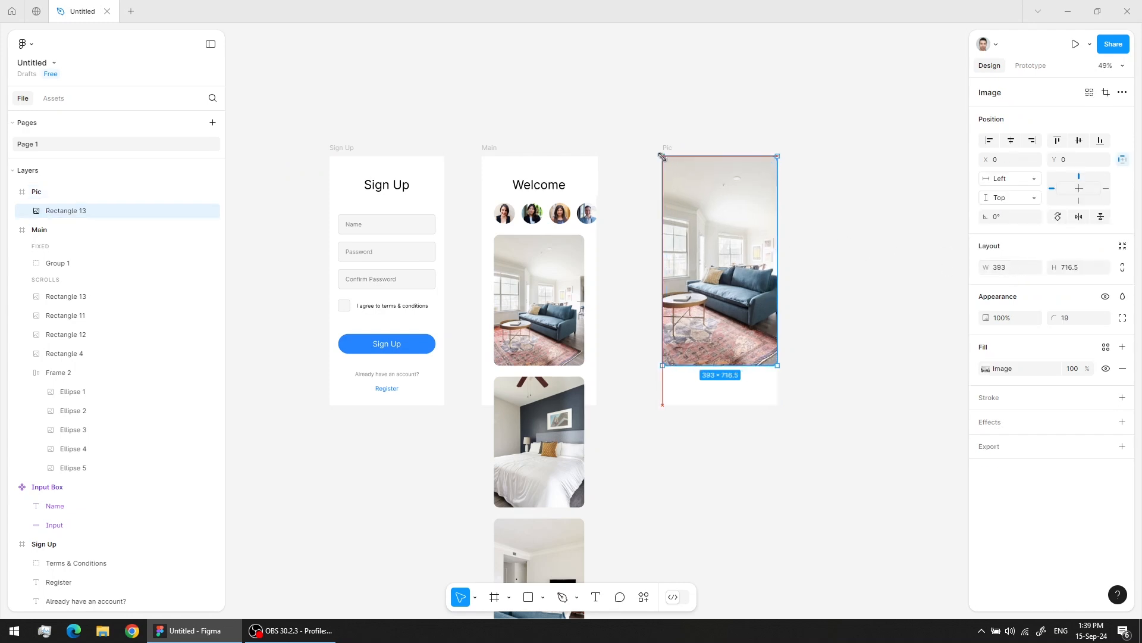
{"action": "left_click_drag", "start_coordinate": [720, 365], "coordinate": [741, 407]}
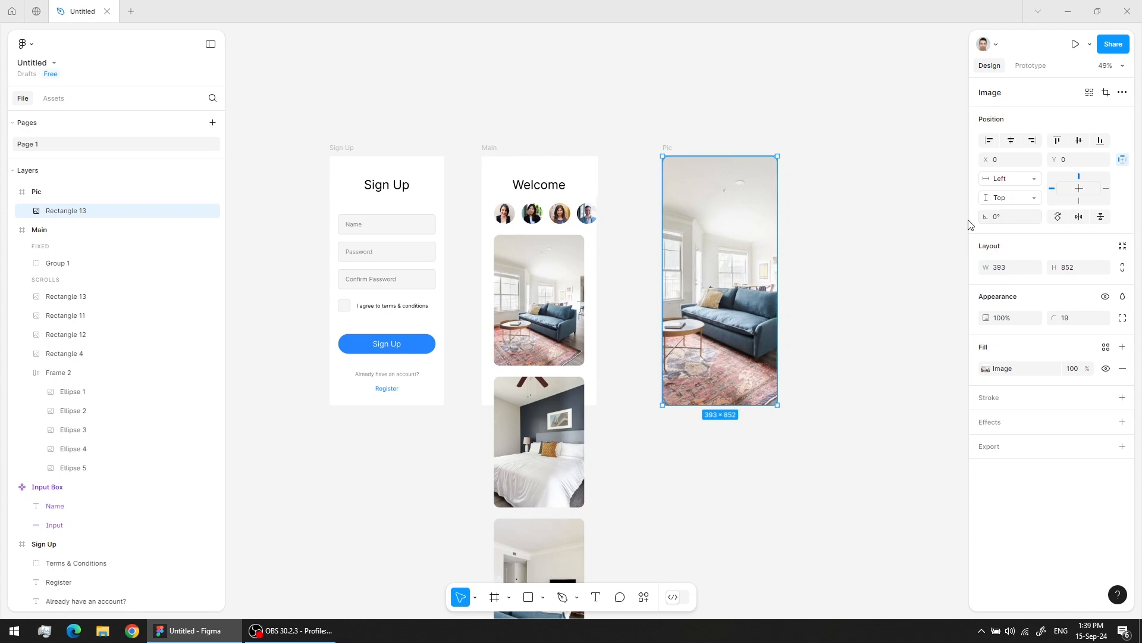
Step: Reduce the corner radius of the full-frame image in Pic to 0
{"action": "mouse_move", "coordinate": [771, 168]}
{"action": "left_click_drag", "start_coordinate": [771, 167], "coordinate": [828, 123]}
{"action": "left_click", "coordinate": [1065, 322]}
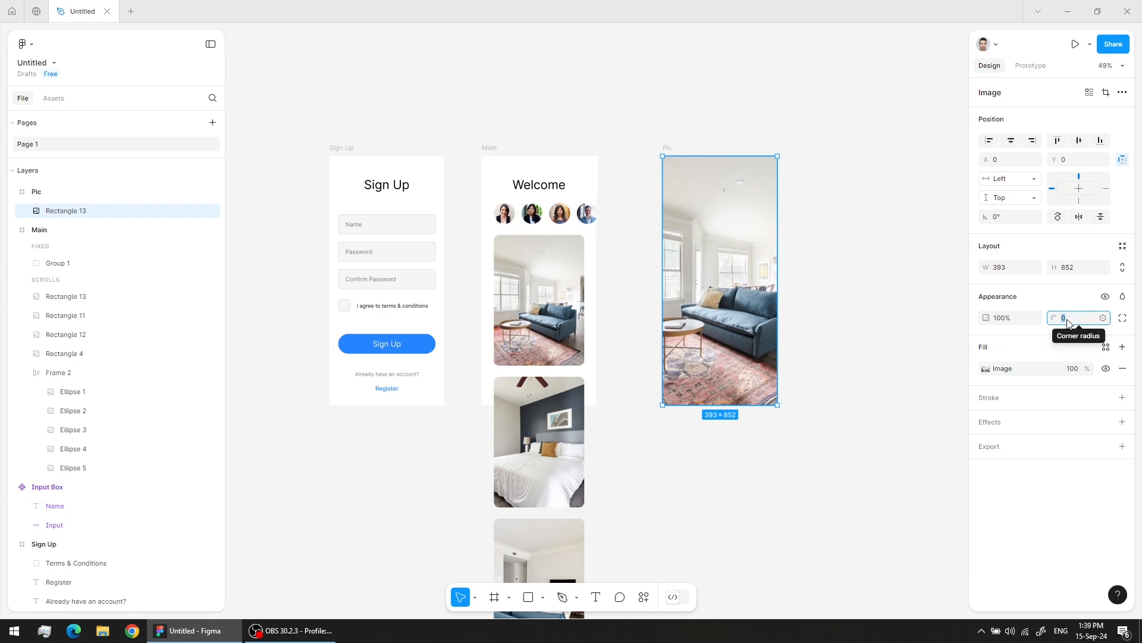
{"action": "left_click", "coordinate": [859, 248]}
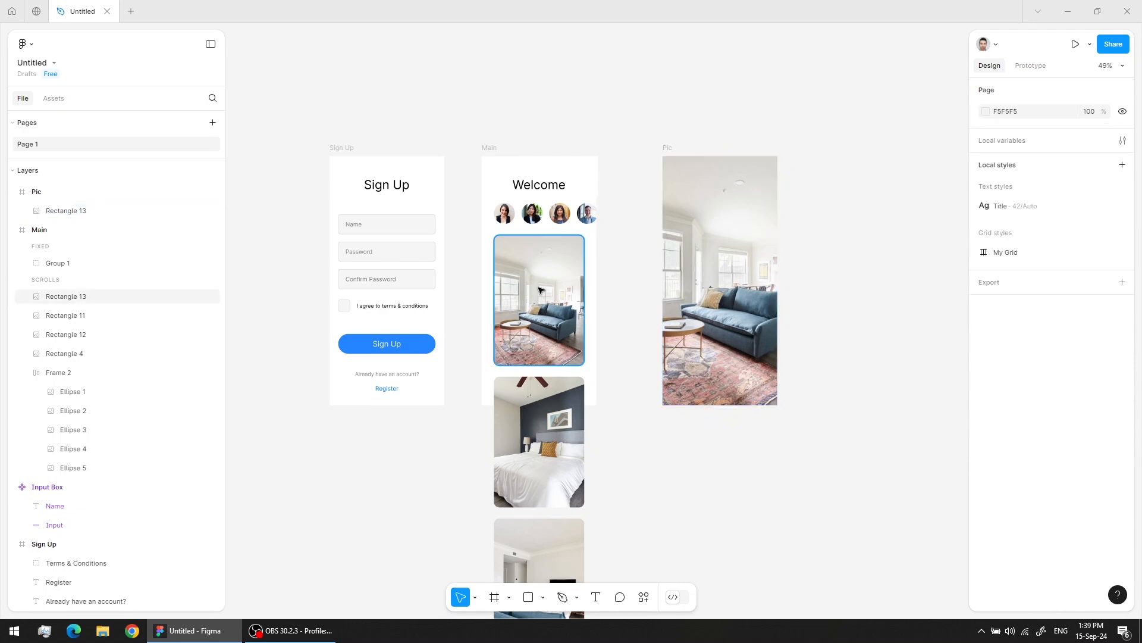
Step: Link the first living-room card in Main to the Pic frame with an On tap, Navigate to interaction
{"action": "left_click", "coordinate": [544, 291]}
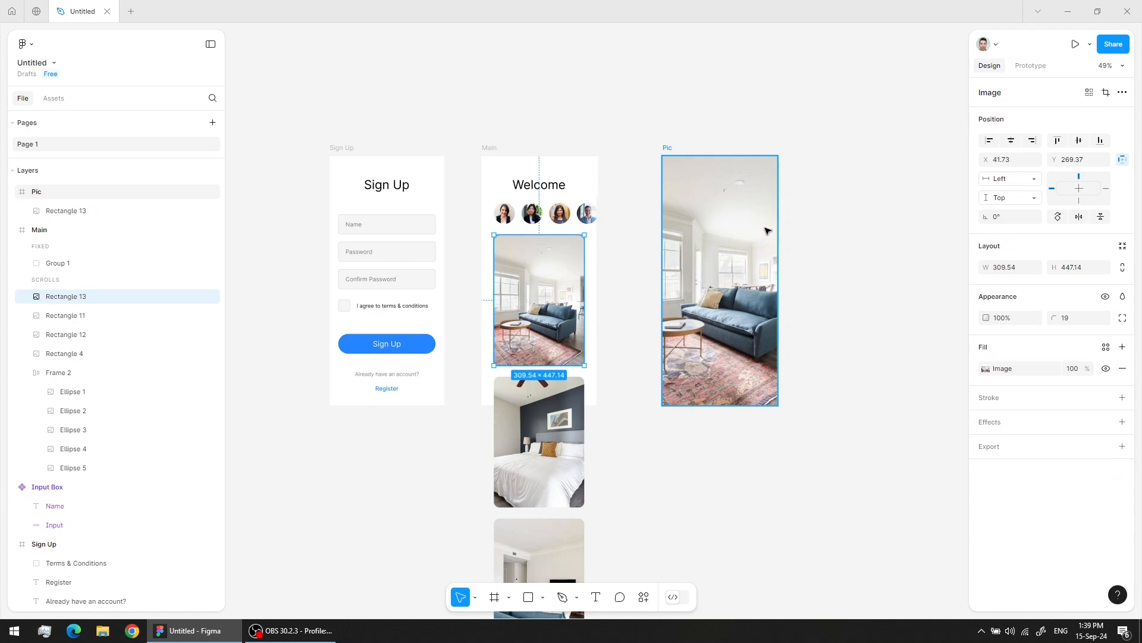
{"action": "left_click", "coordinate": [1032, 66]}
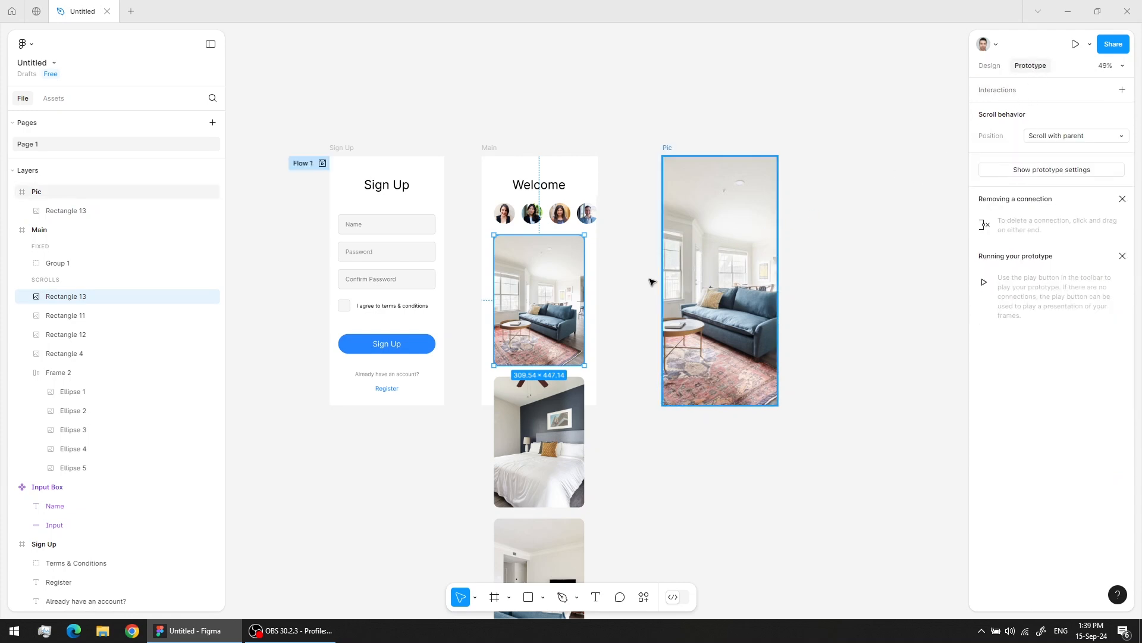
{"action": "mouse_move", "coordinate": [584, 302]}
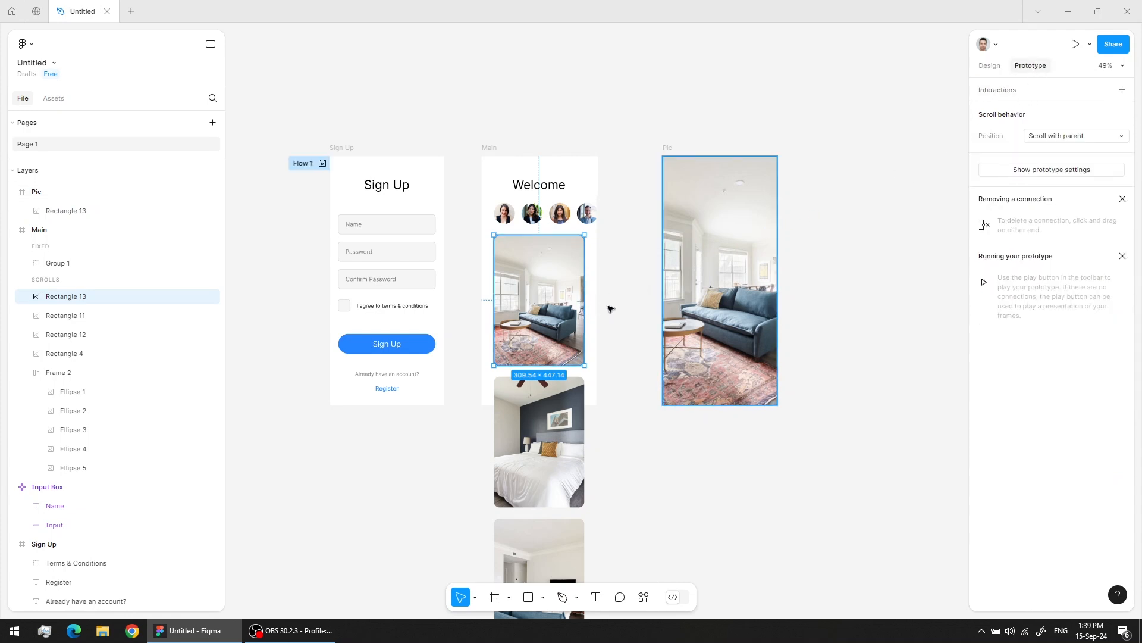
{"action": "left_click_drag", "start_coordinate": [585, 304], "coordinate": [703, 288]}
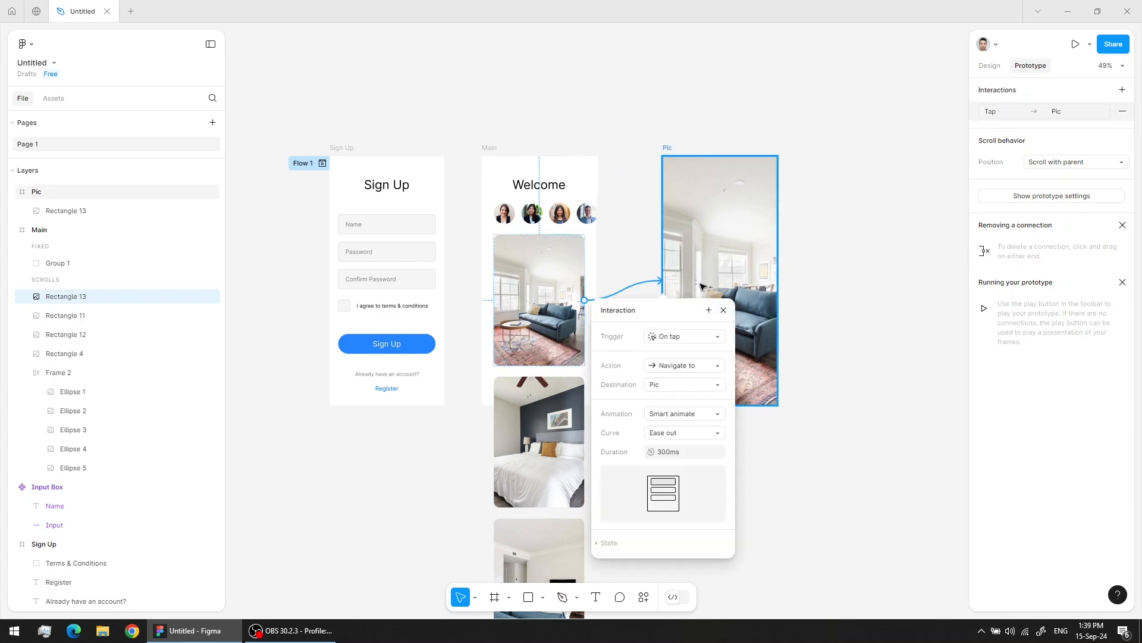
Step: Try the Instant animation on the card's interaction and set it back to Smart animate
{"action": "left_click", "coordinate": [710, 413]}
{"action": "left_click", "coordinate": [693, 384]}
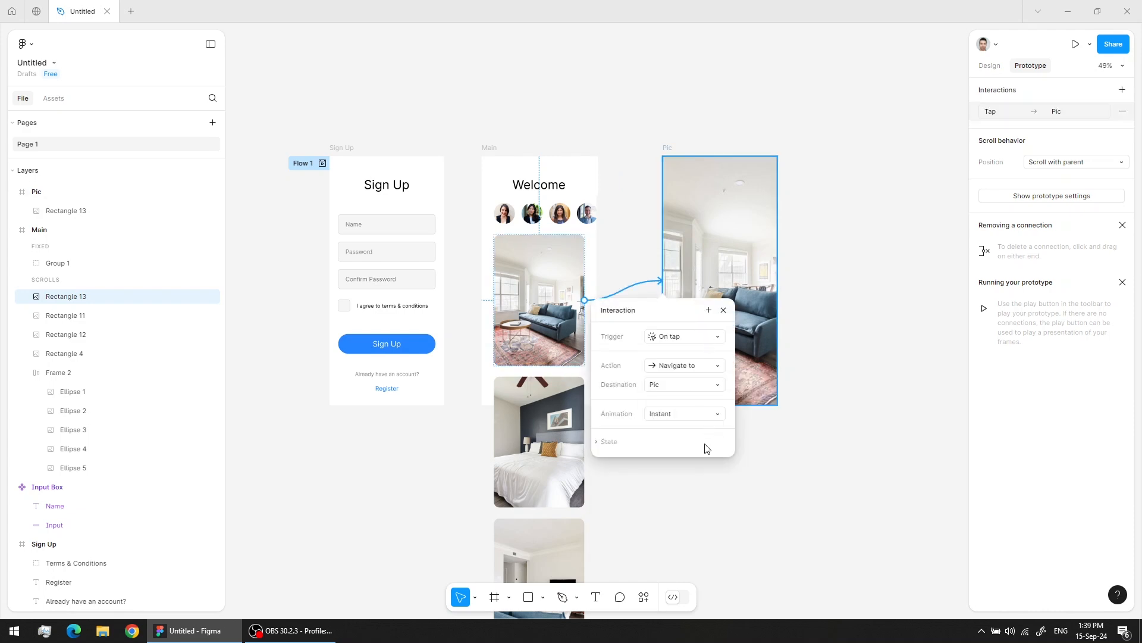
{"action": "left_click", "coordinate": [664, 417]}
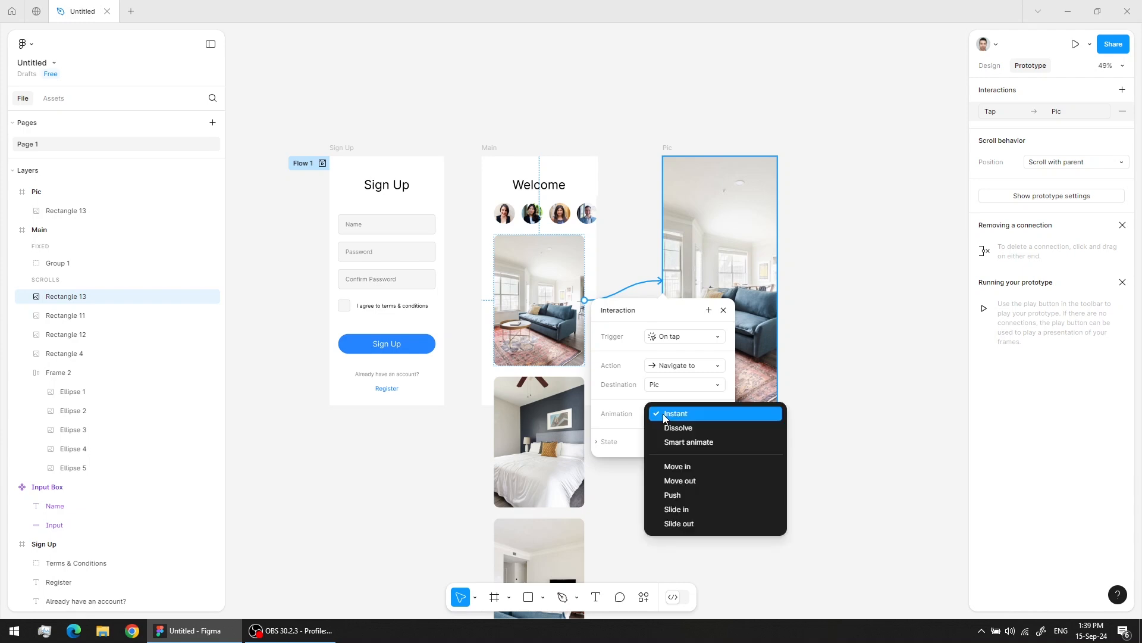
{"action": "left_click", "coordinate": [709, 442]}
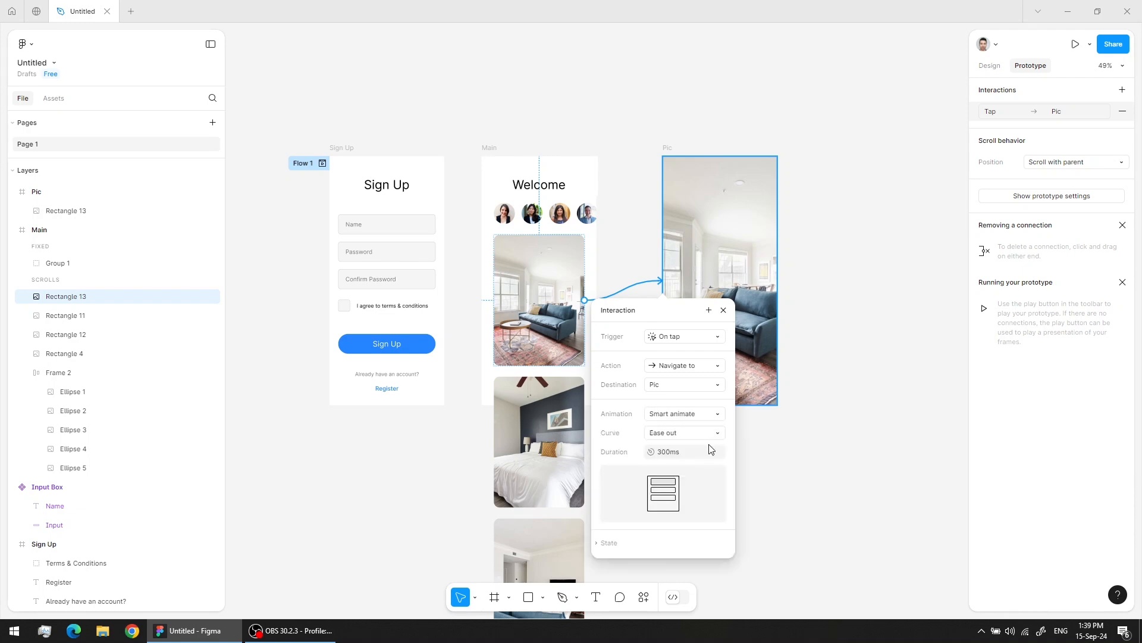
Step: Run the prototype from the Main frame and tap the first living-room card to test its transition
{"action": "left_click", "coordinate": [492, 150]}
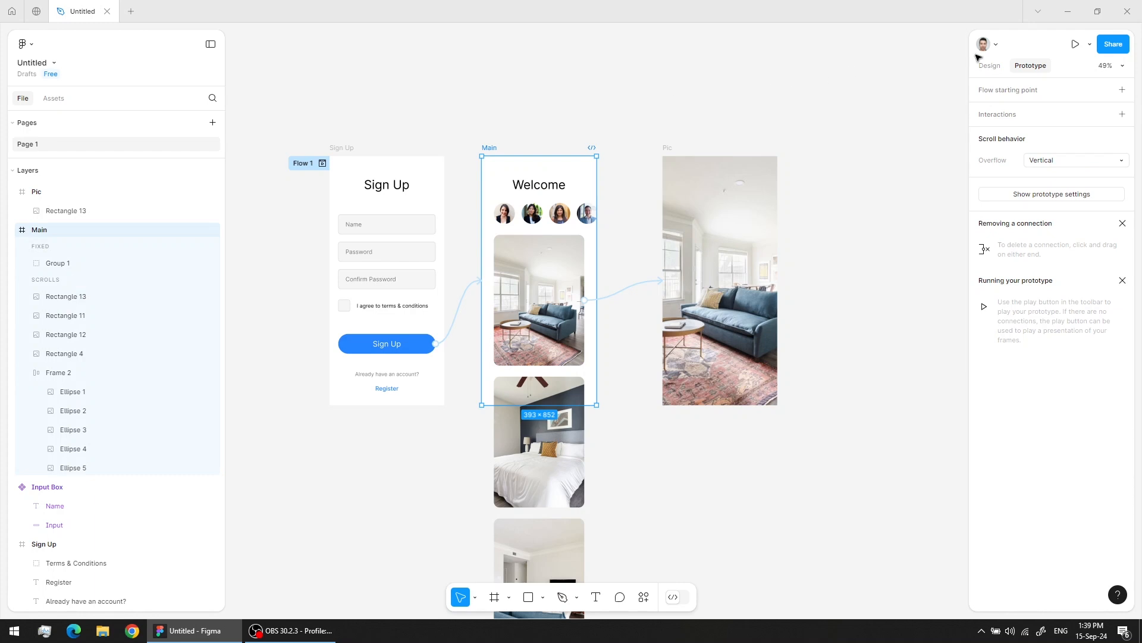
{"action": "left_click", "coordinate": [1074, 45]}
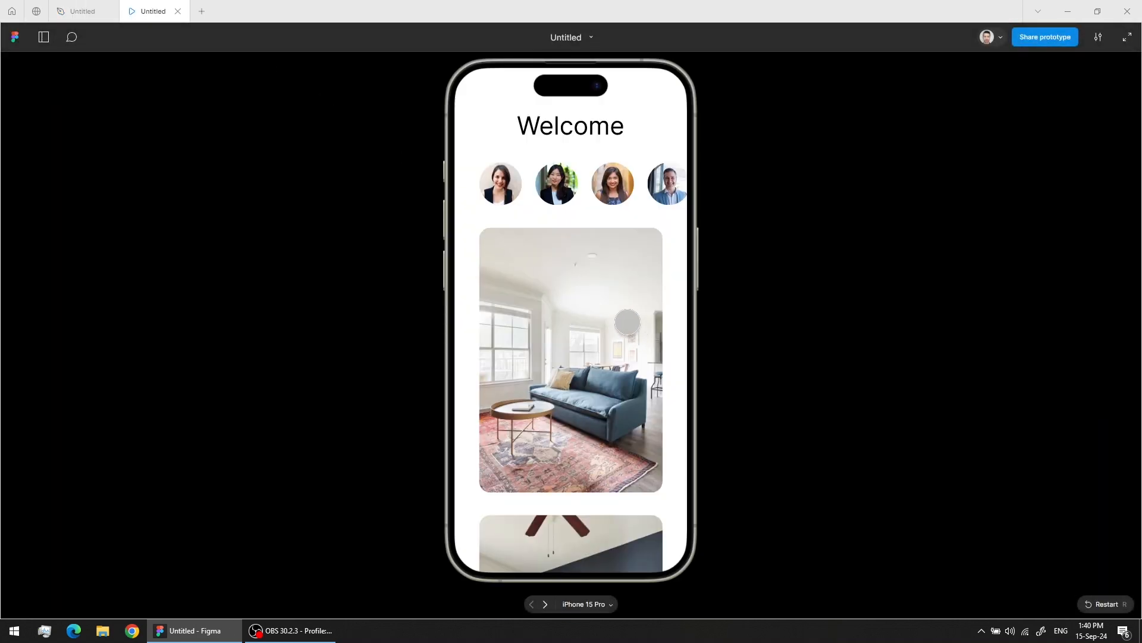
{"action": "left_click", "coordinate": [609, 295]}
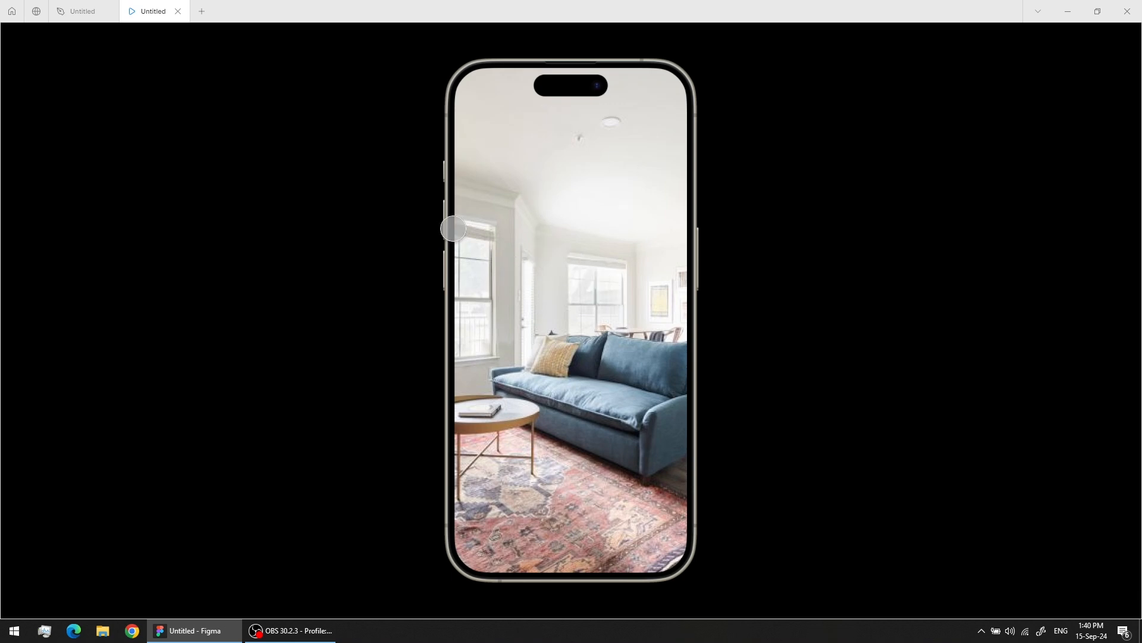
Step: Back in the design file, link the Pic frame to Main with an On tap, Navigate to interaction using Smart animate
{"action": "left_click", "coordinate": [77, 11]}
{"action": "left_click", "coordinate": [699, 206]}
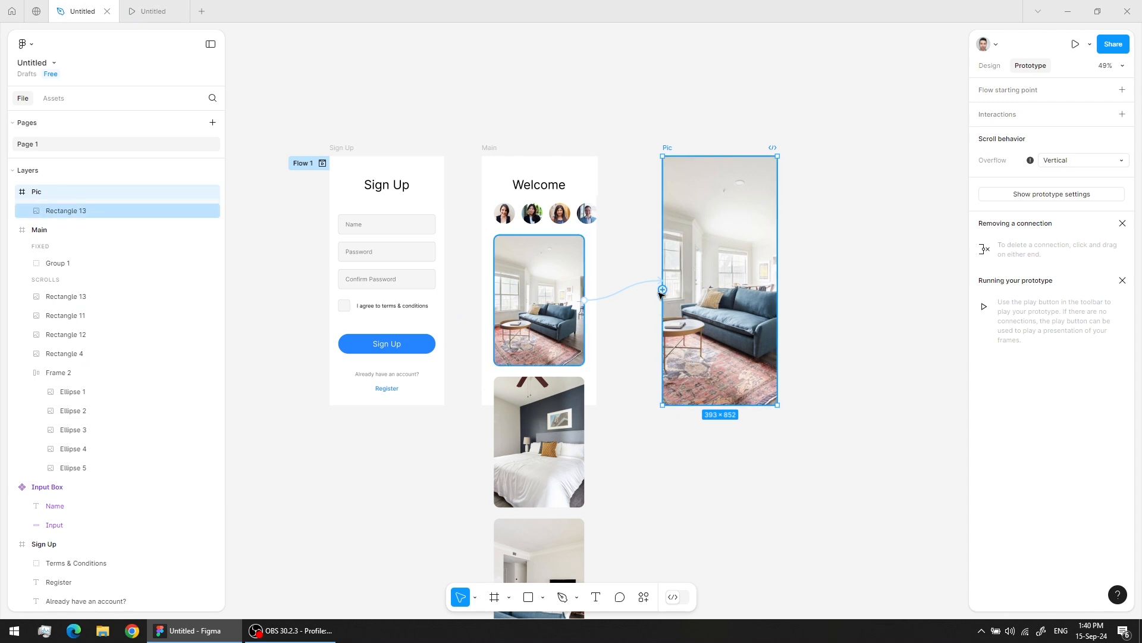
{"action": "left_click_drag", "start_coordinate": [664, 291], "coordinate": [579, 314]}
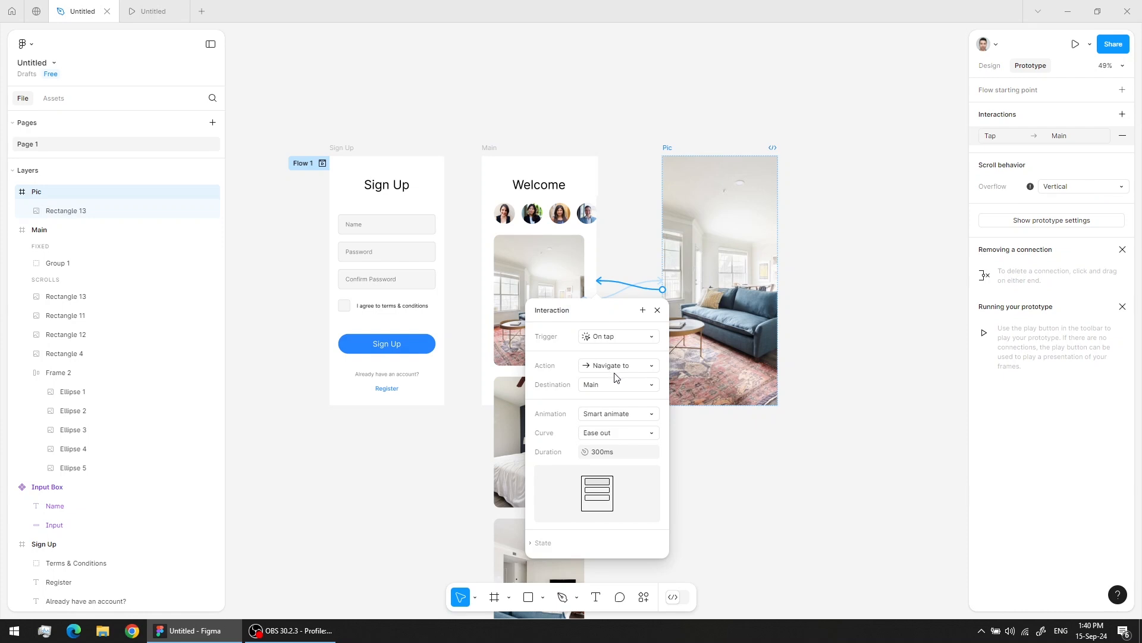
{"action": "left_click", "coordinate": [620, 416]}
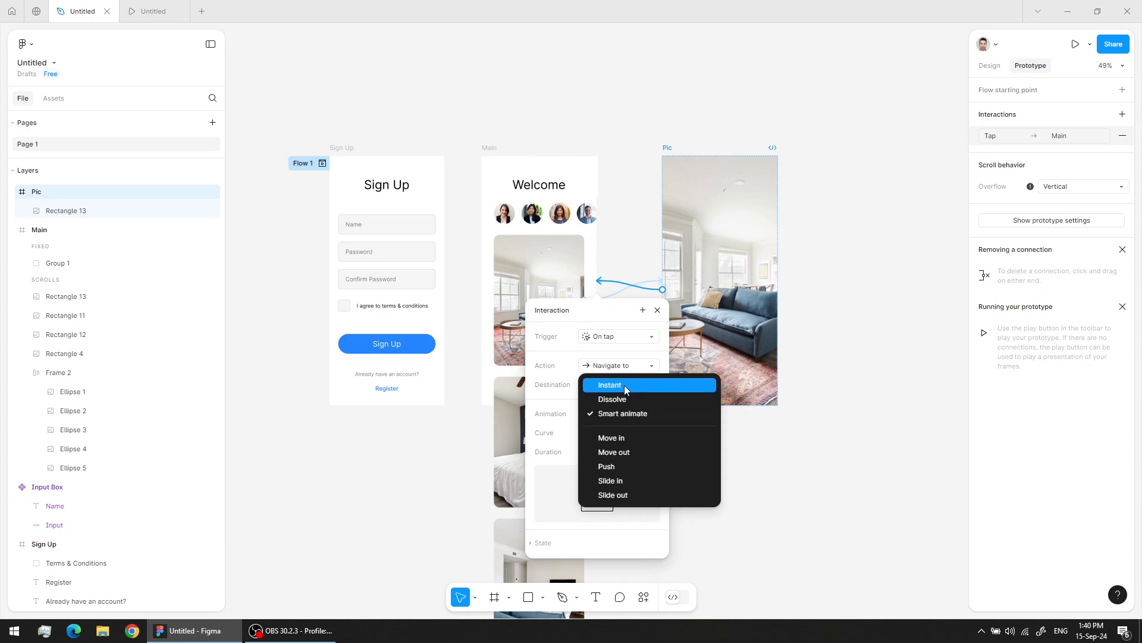
{"action": "left_click", "coordinate": [623, 145]}
{"action": "left_click", "coordinate": [623, 146]}
Step: Switch to the running prototype, test tapping between the Pic and Main screens, and swipe the avatar row
{"action": "left_click", "coordinate": [489, 151]}
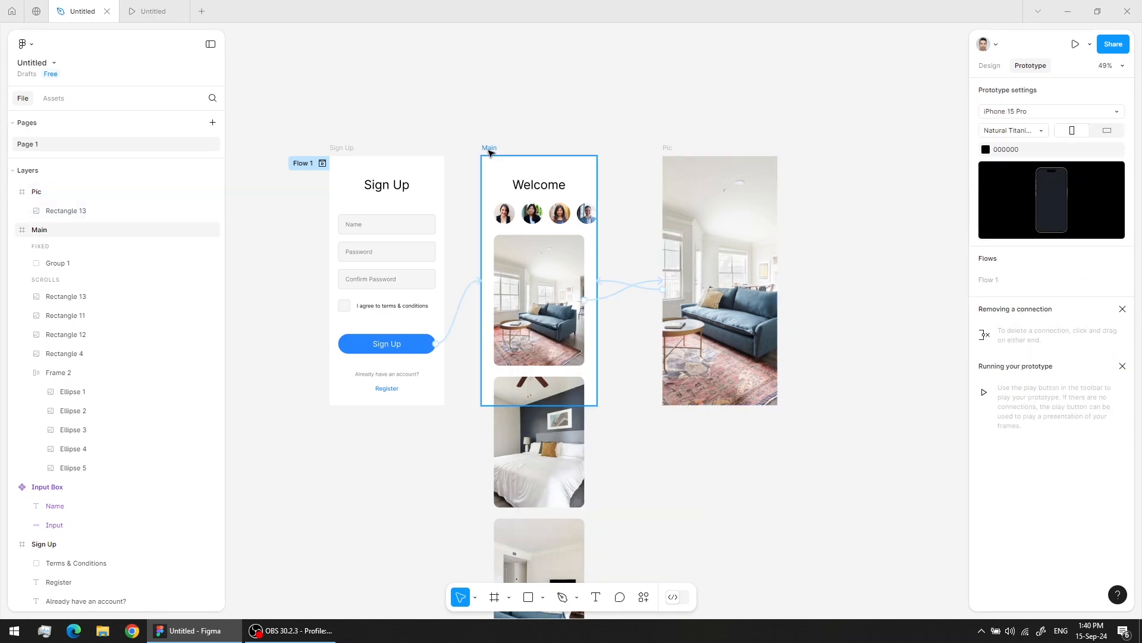
{"action": "left_click", "coordinate": [143, 16]}
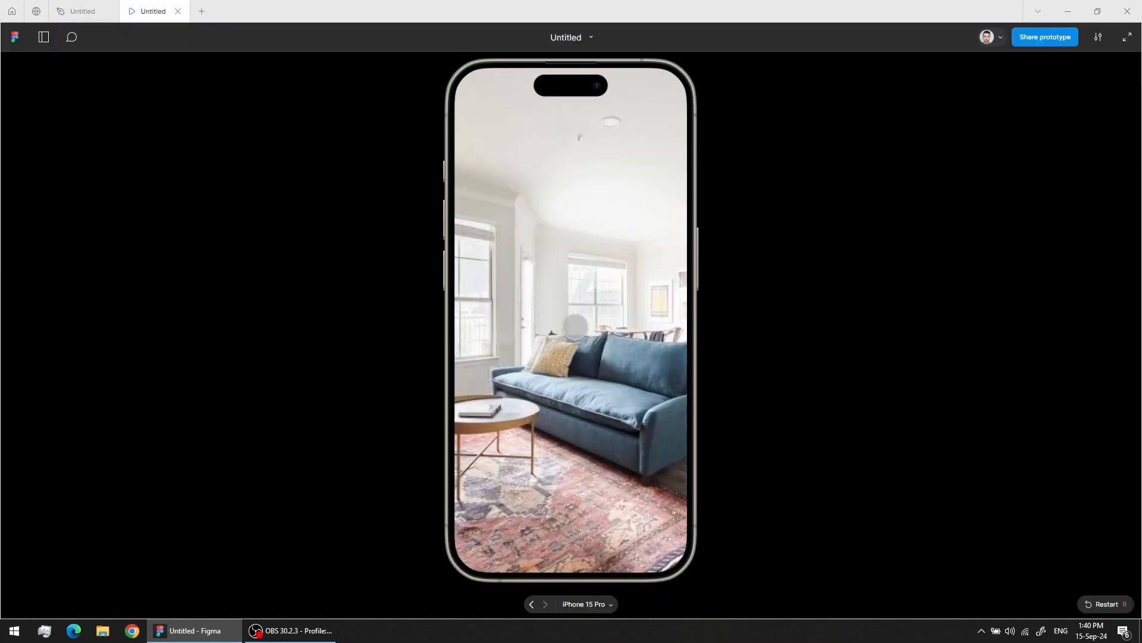
{"action": "left_click", "coordinate": [575, 327]}
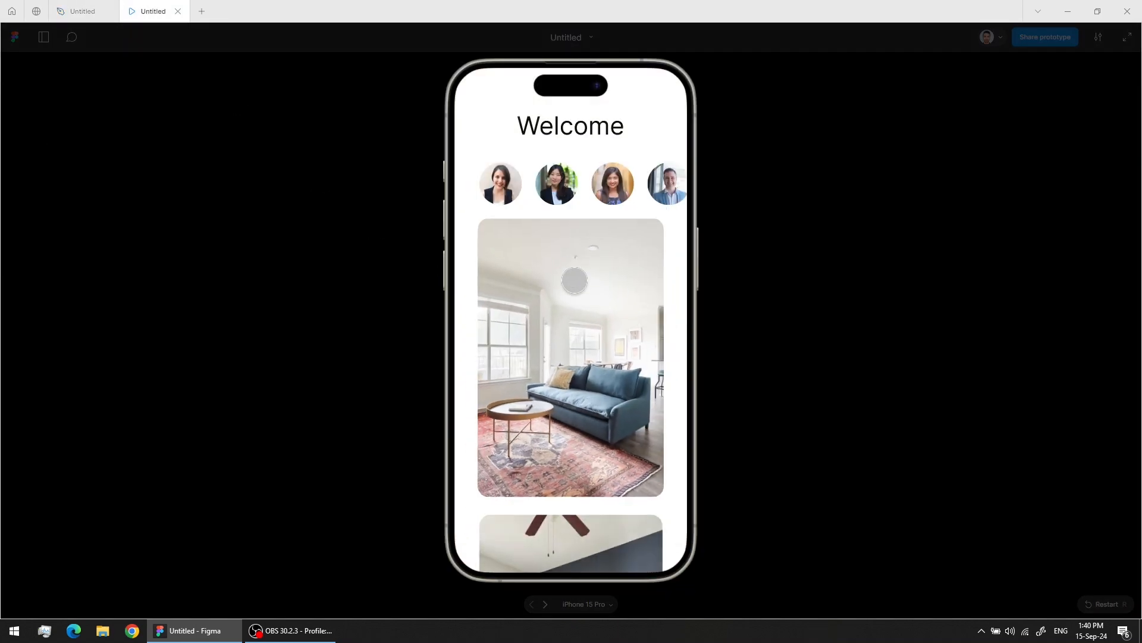
{"action": "left_click", "coordinate": [569, 337]}
{"action": "left_click", "coordinate": [524, 191]}
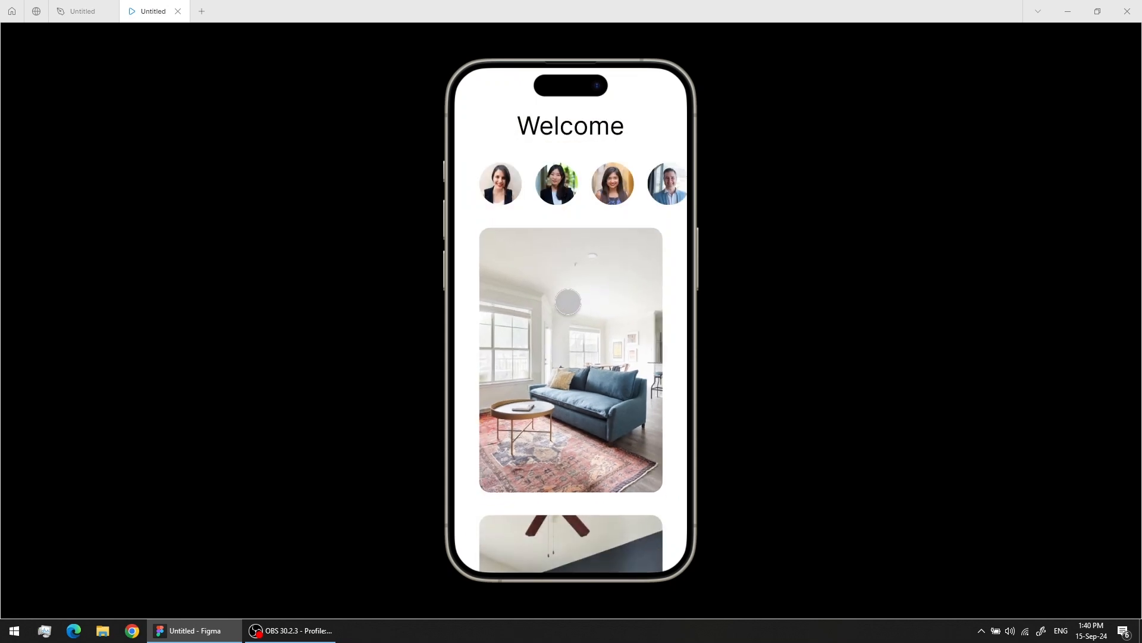
{"action": "left_click", "coordinate": [536, 301]}
{"action": "left_click", "coordinate": [544, 293]}
{"action": "mouse_move", "coordinate": [642, 190]}
{"action": "left_mouse_down"}
{"action": "mouse_move", "coordinate": [550, 183]}
{"action": "mouse_move", "coordinate": [643, 174]}
{"action": "left_mouse_up"}
{"action": "mouse_move", "coordinate": [609, 436]}
{"action": "left_mouse_down"}
{"action": "mouse_move", "coordinate": [597, 129]}
{"action": "mouse_move", "coordinate": [626, 438]}
{"action": "left_mouse_up"}
{"action": "left_click_drag", "start_coordinate": [645, 188], "coordinate": [666, 201]}
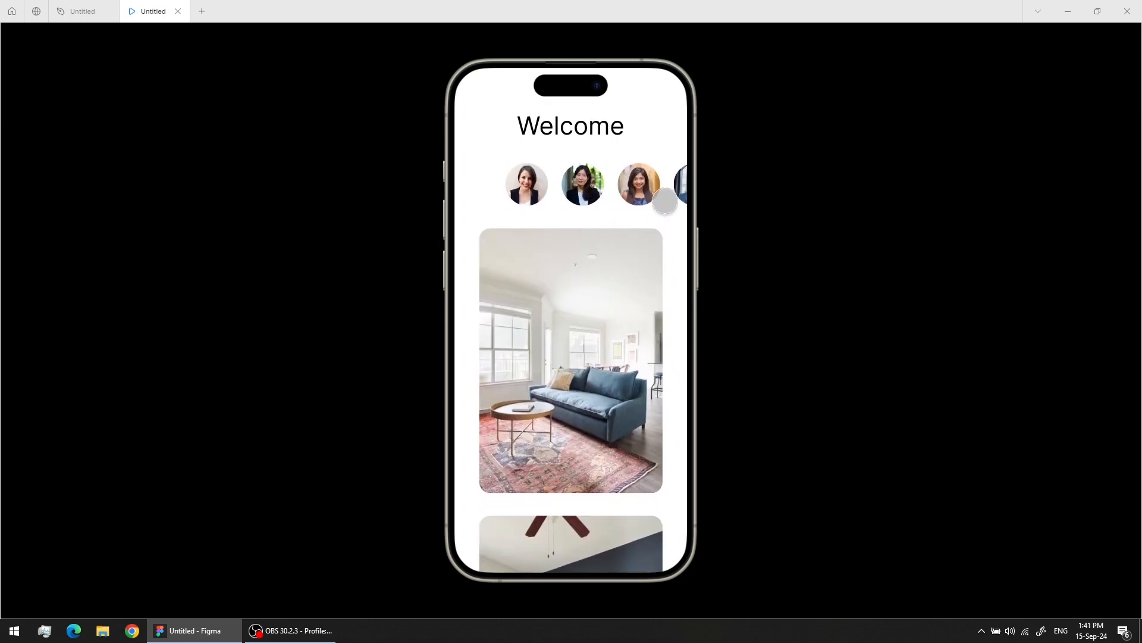
Step: Back in the design file, draw a circle about 82 px across over the first living-room card's lower-right corner in Main
{"action": "left_click", "coordinate": [81, 15]}
{"action": "left_click", "coordinate": [583, 125]}
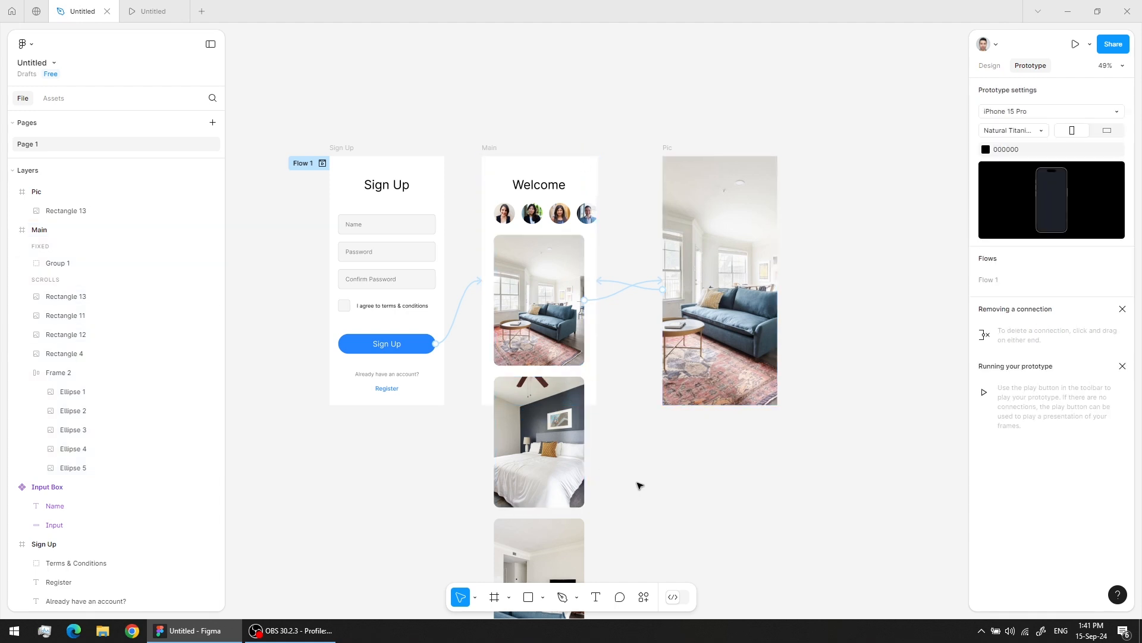
{"action": "left_click", "coordinate": [543, 597]}
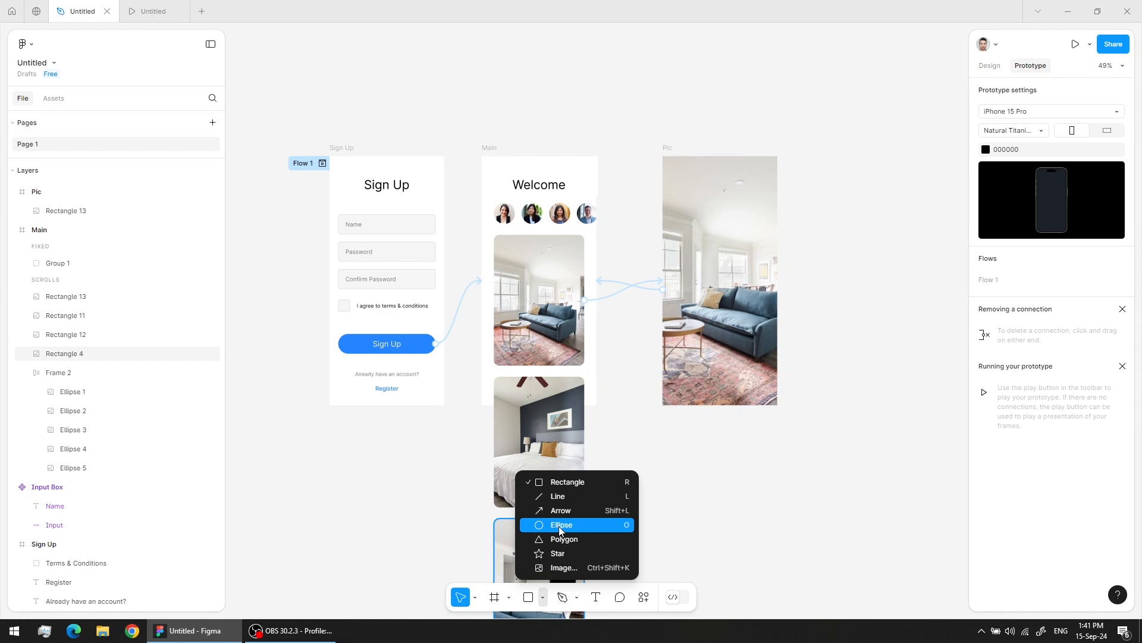
{"action": "left_click", "coordinate": [560, 524]}
{"action": "left_click_drag", "start_coordinate": [563, 355], "coordinate": [587, 379]}
{"action": "scroll", "coordinate": [549, 383], "scroll_direction": "up", "scroll_amount": 5}
{"action": "scroll", "coordinate": [549, 383], "scroll_direction": "left", "scroll_amount": 5}
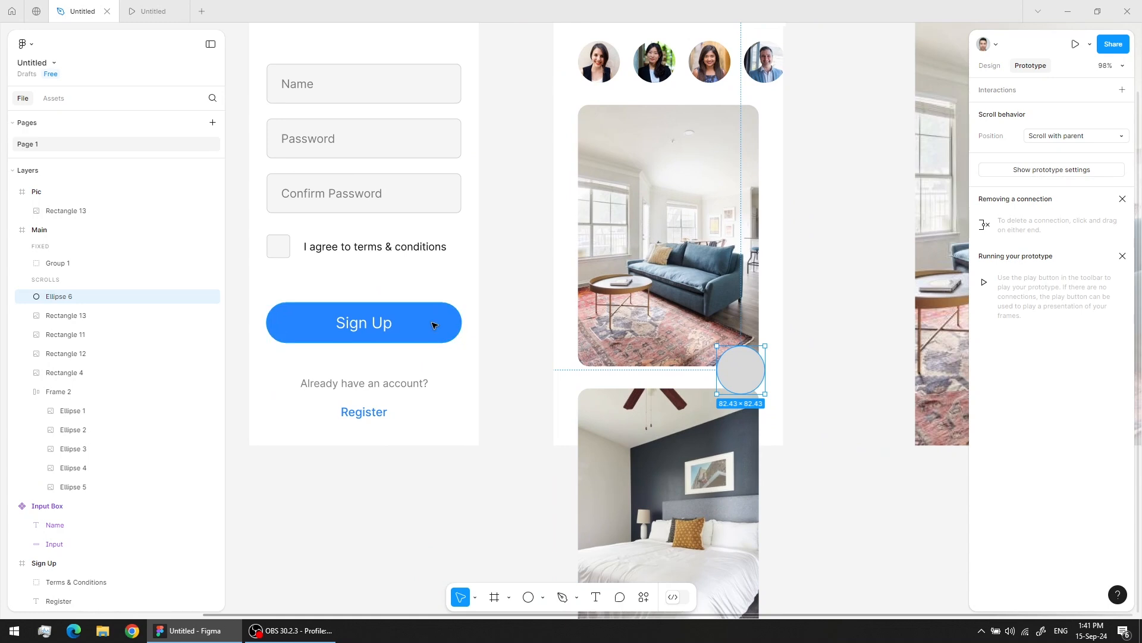
Step: Create a color style named Blue from the fill of the Sign Up button's rectangle
{"action": "double_click", "coordinate": [433, 325]}
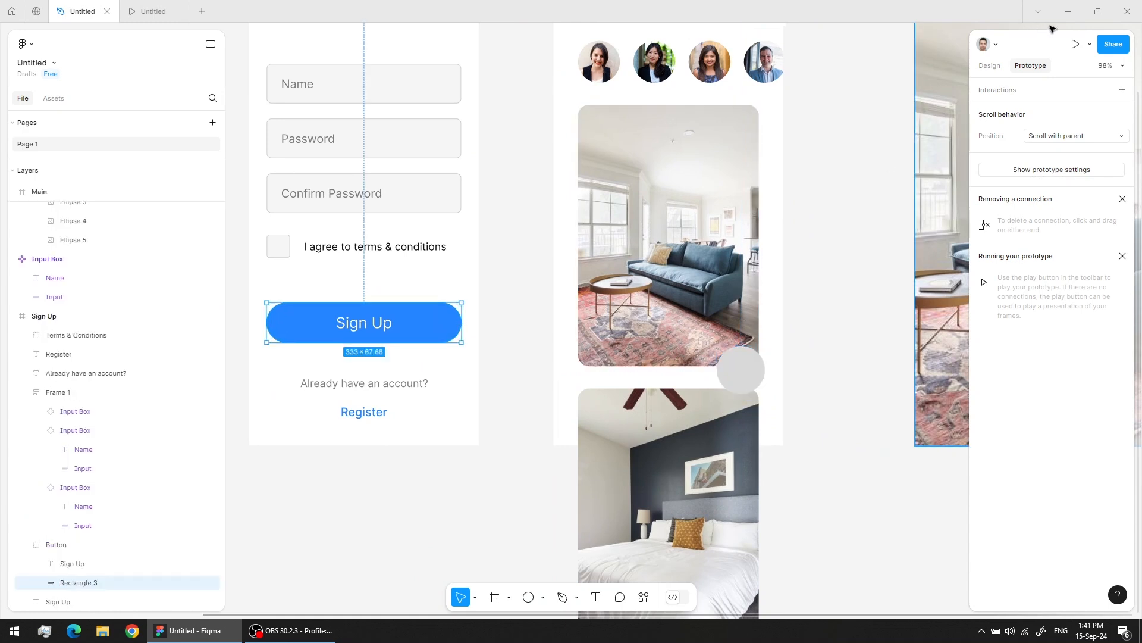
{"action": "left_click", "coordinate": [989, 66]}
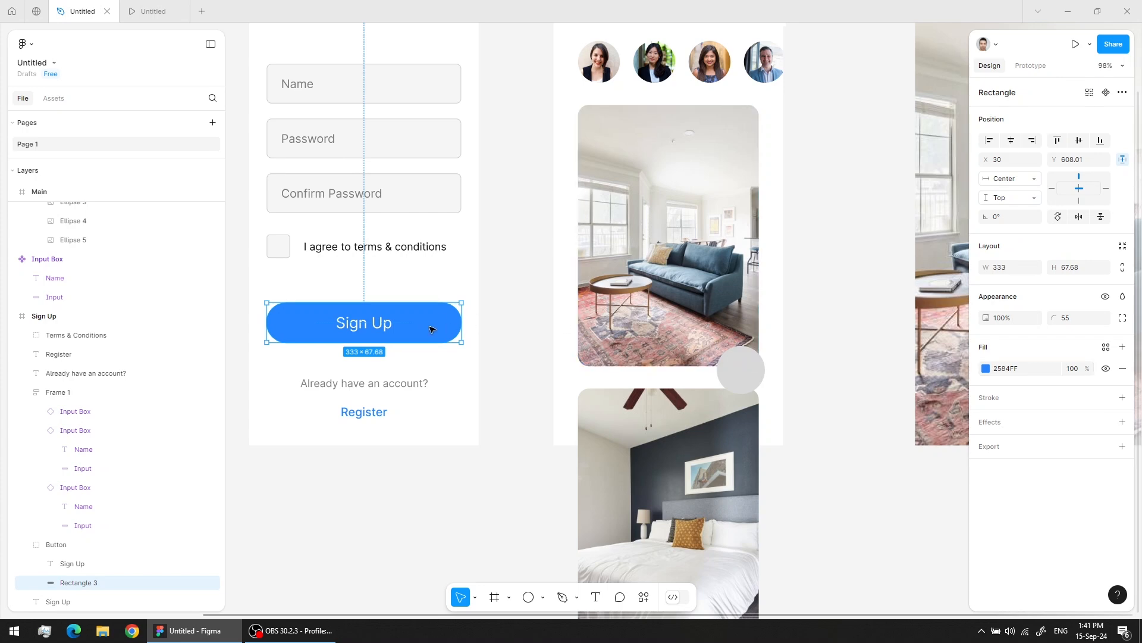
{"action": "left_click", "coordinate": [1105, 348]}
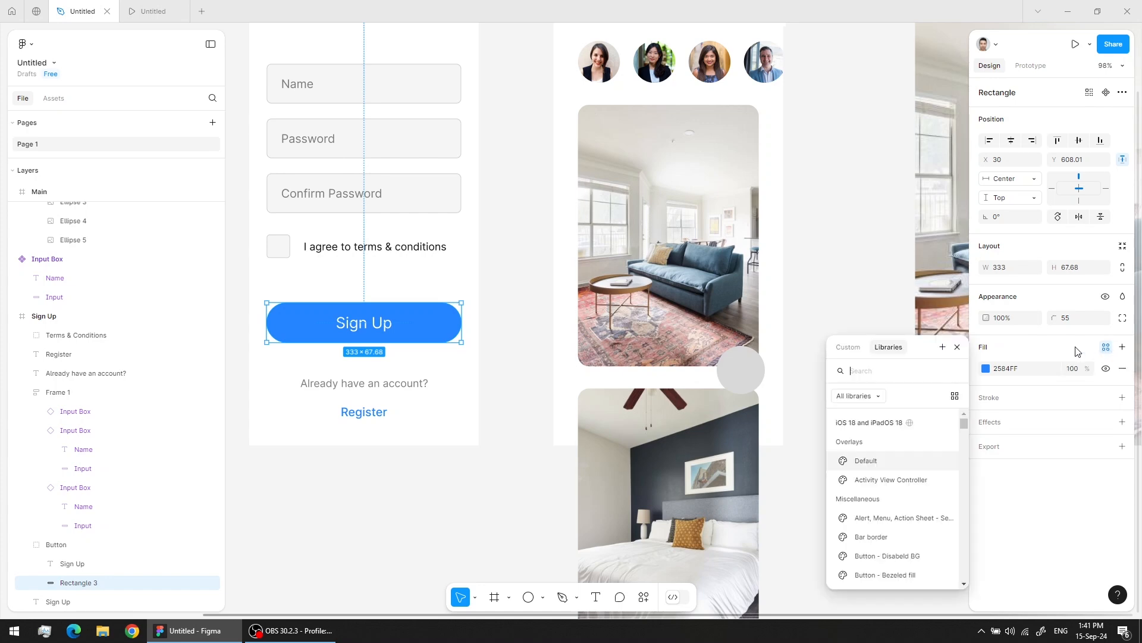
{"action": "left_click", "coordinate": [942, 348]}
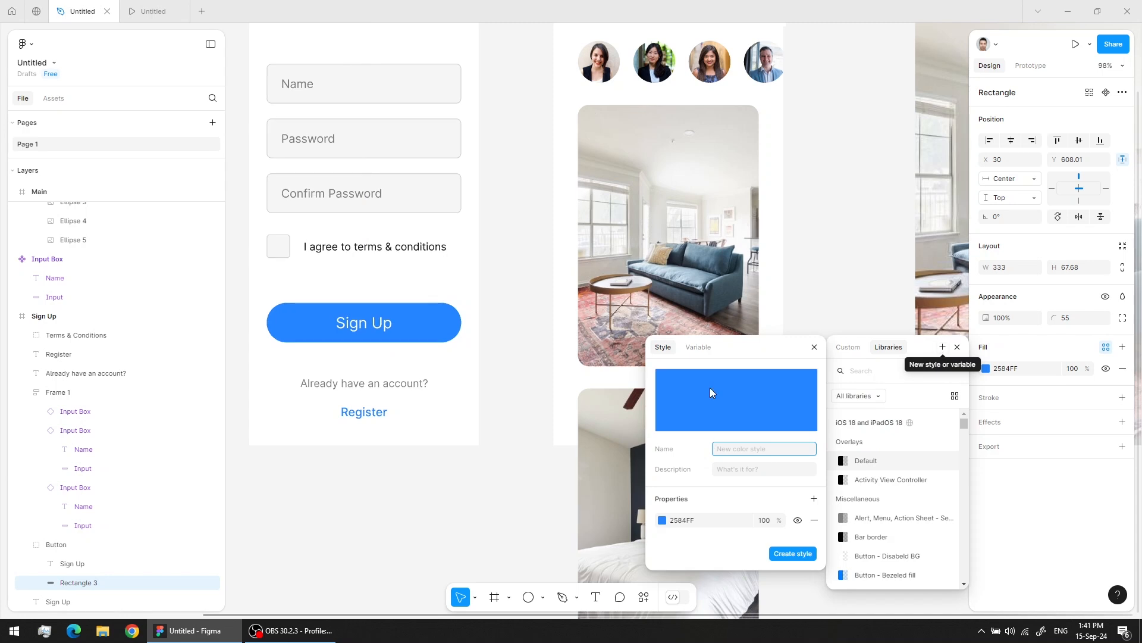
{"action": "type", "text": "Blue"}
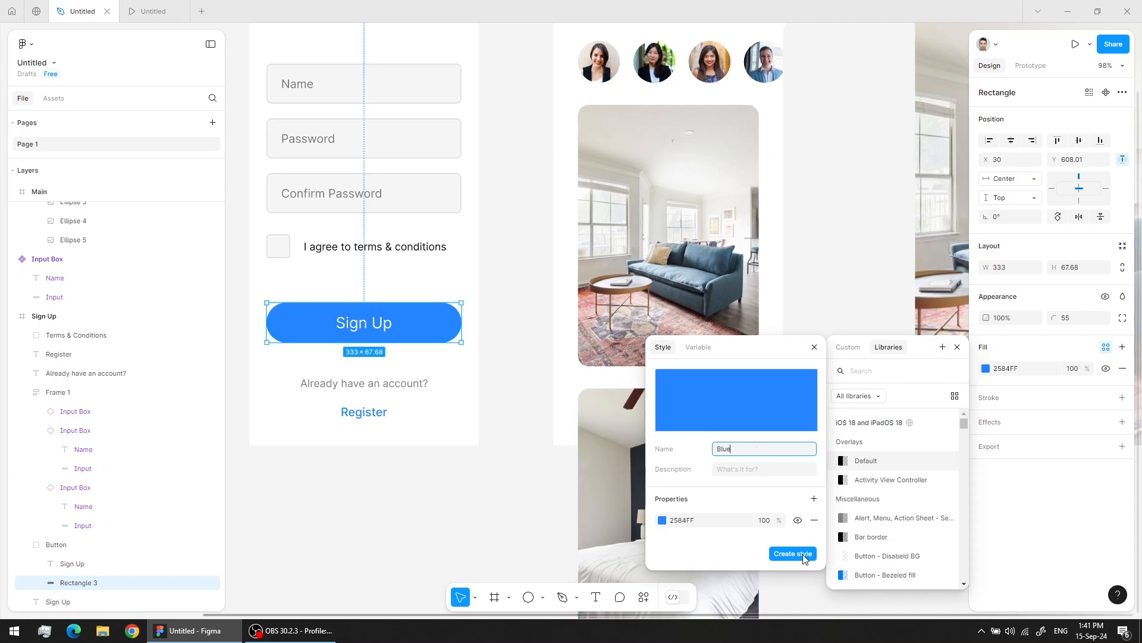
{"action": "left_click", "coordinate": [803, 554]}
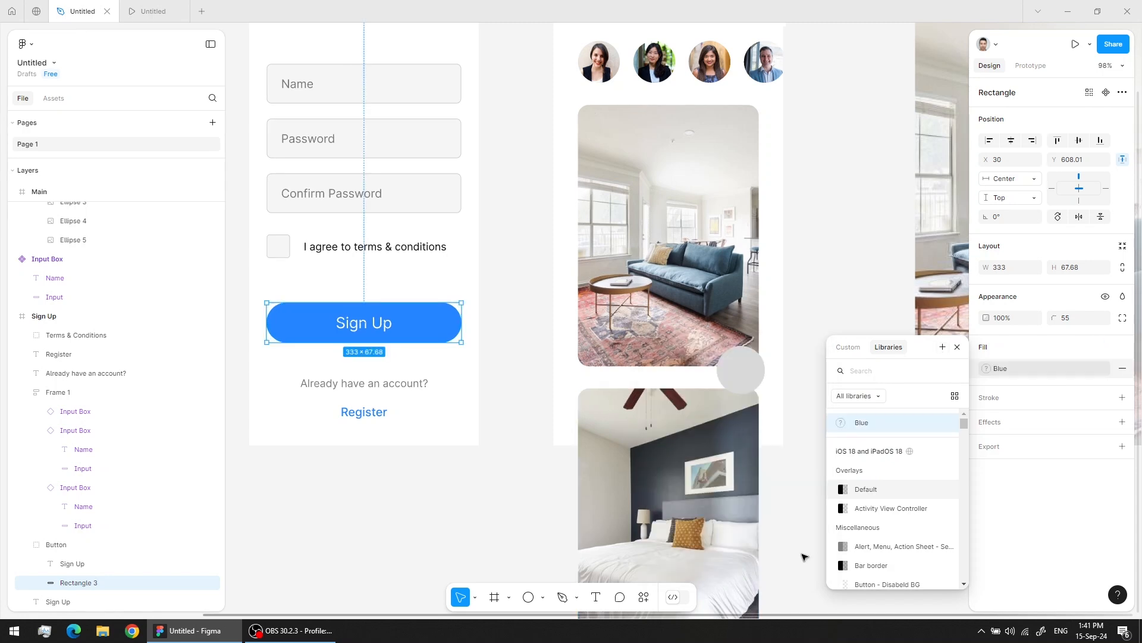
Step: Apply the Blue color style to the fill of the new circle in Main
{"action": "left_click", "coordinate": [744, 375]}
{"action": "left_click", "coordinate": [986, 369]}
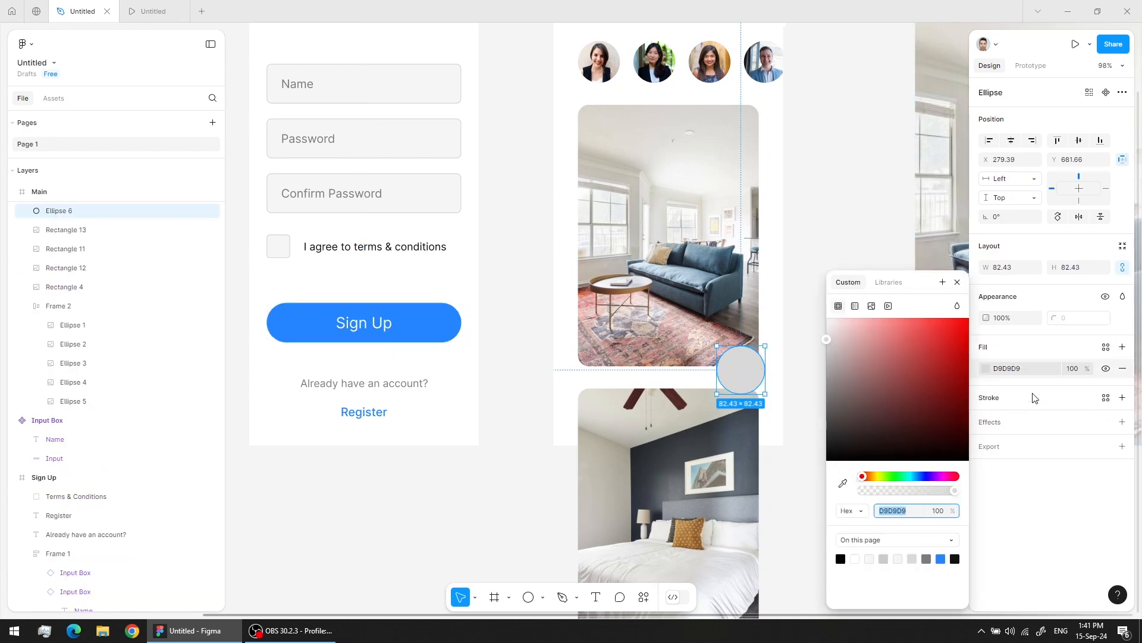
{"action": "left_click", "coordinate": [985, 369]}
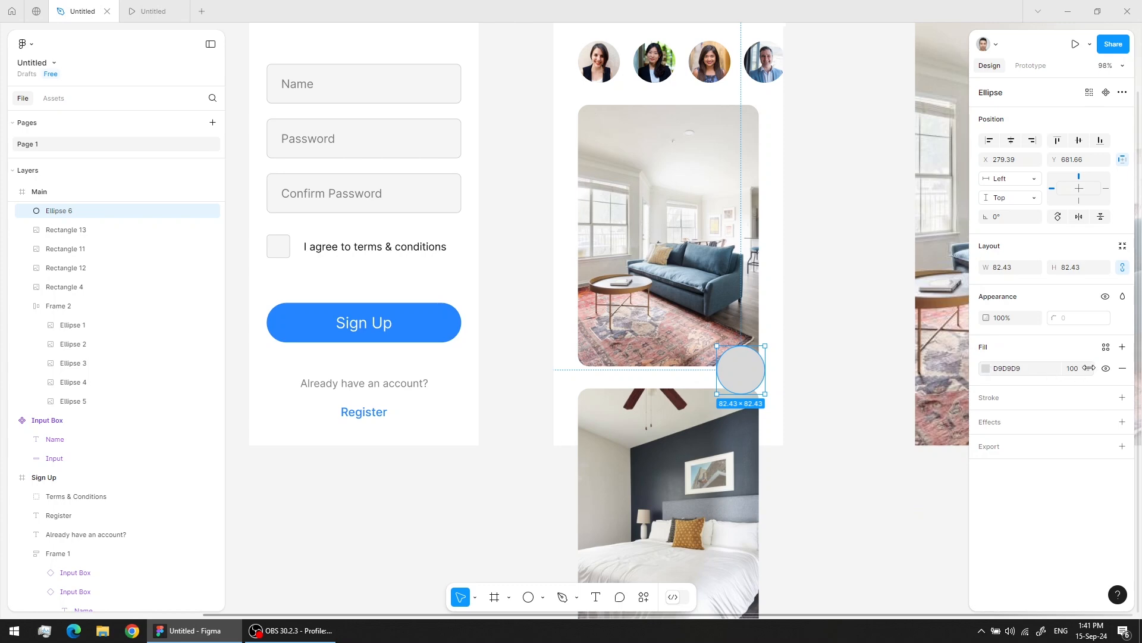
{"action": "left_click", "coordinate": [1106, 348]}
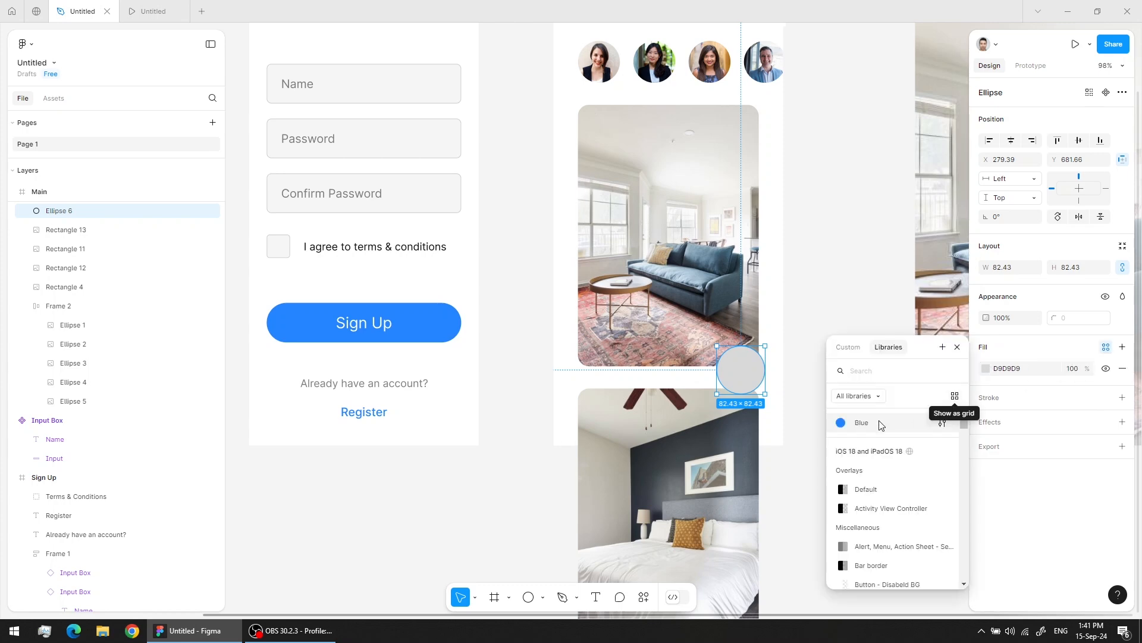
{"action": "left_click", "coordinate": [860, 424]}
{"action": "left_click", "coordinate": [841, 352]}
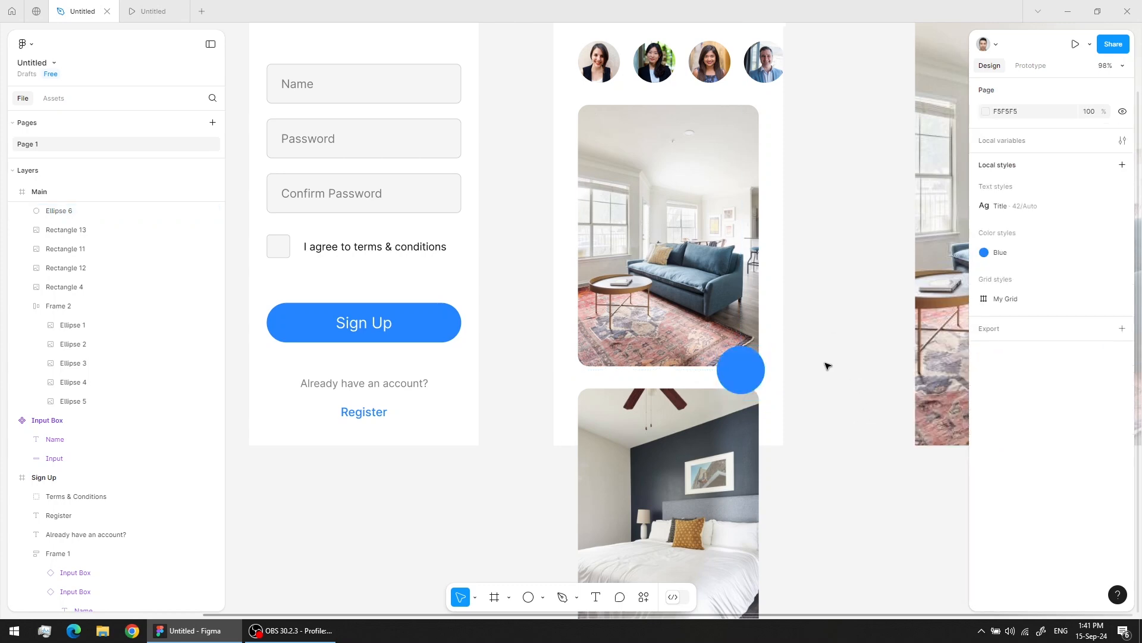
Step: Add a Drop shadow effect to the blue circle
{"action": "left_click", "coordinate": [749, 378]}
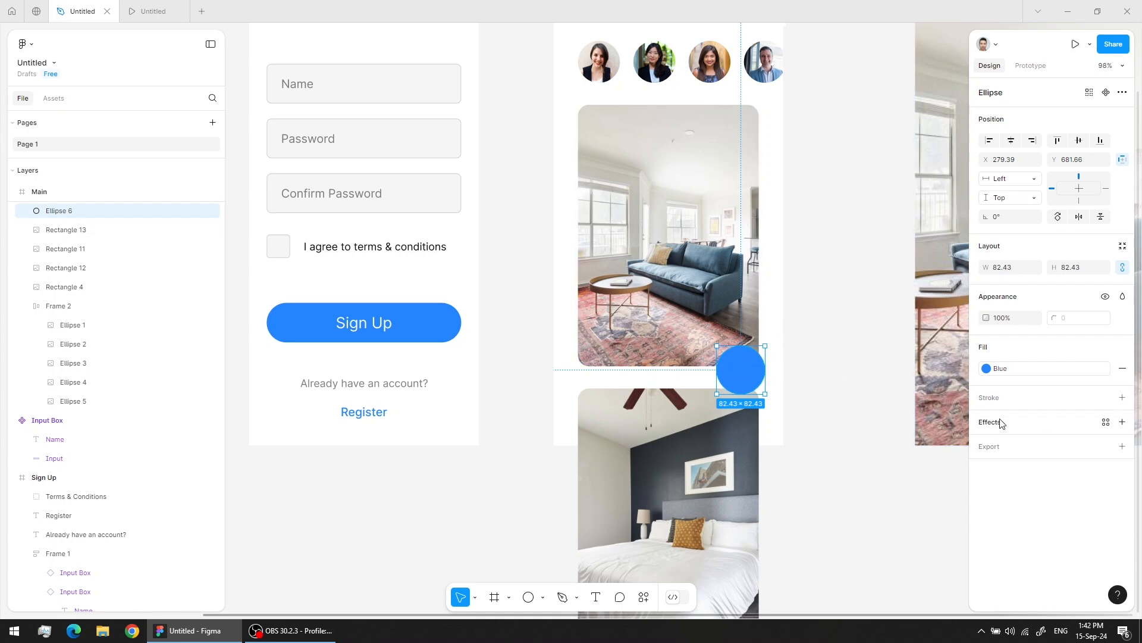
{"action": "left_click", "coordinate": [1125, 426]}
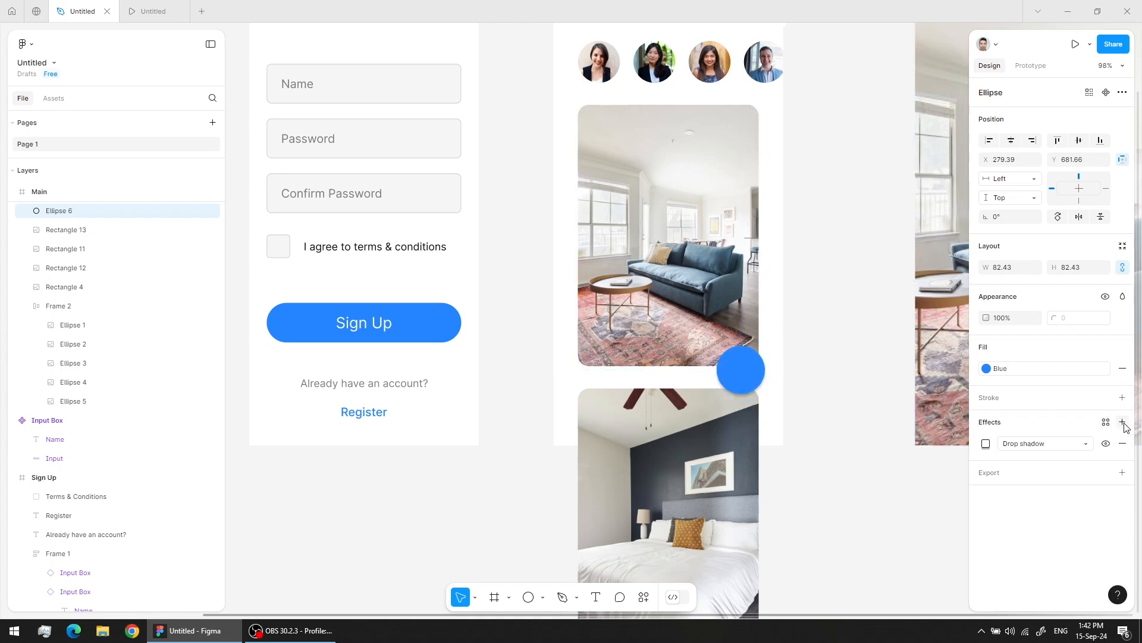
{"action": "left_click", "coordinate": [1064, 446]}
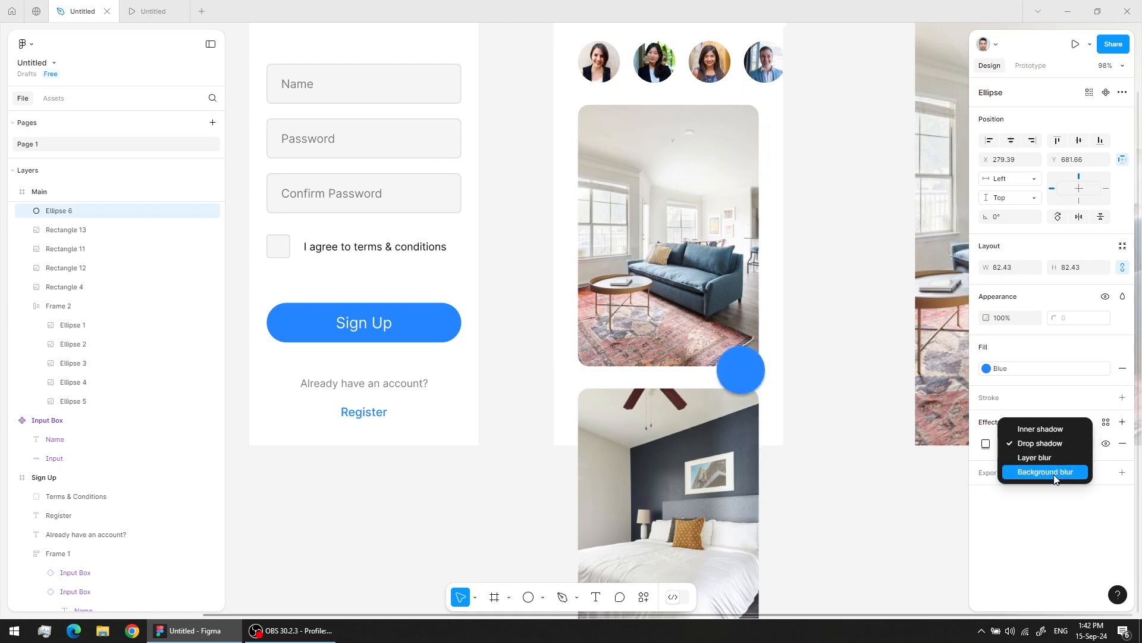
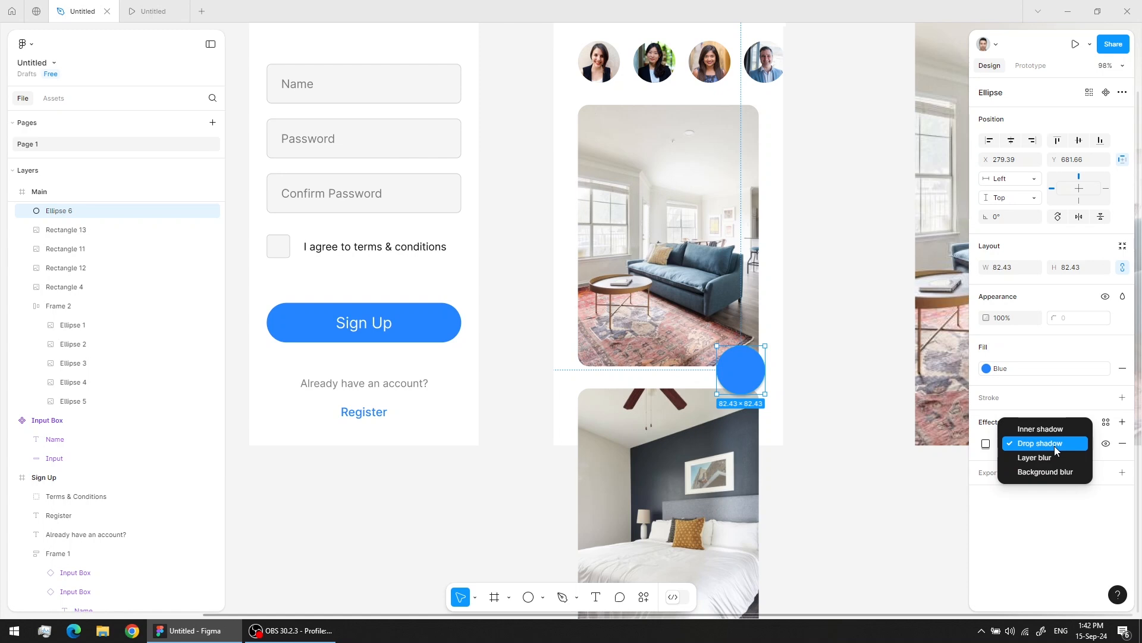
{"action": "left_click", "coordinate": [1055, 445]}
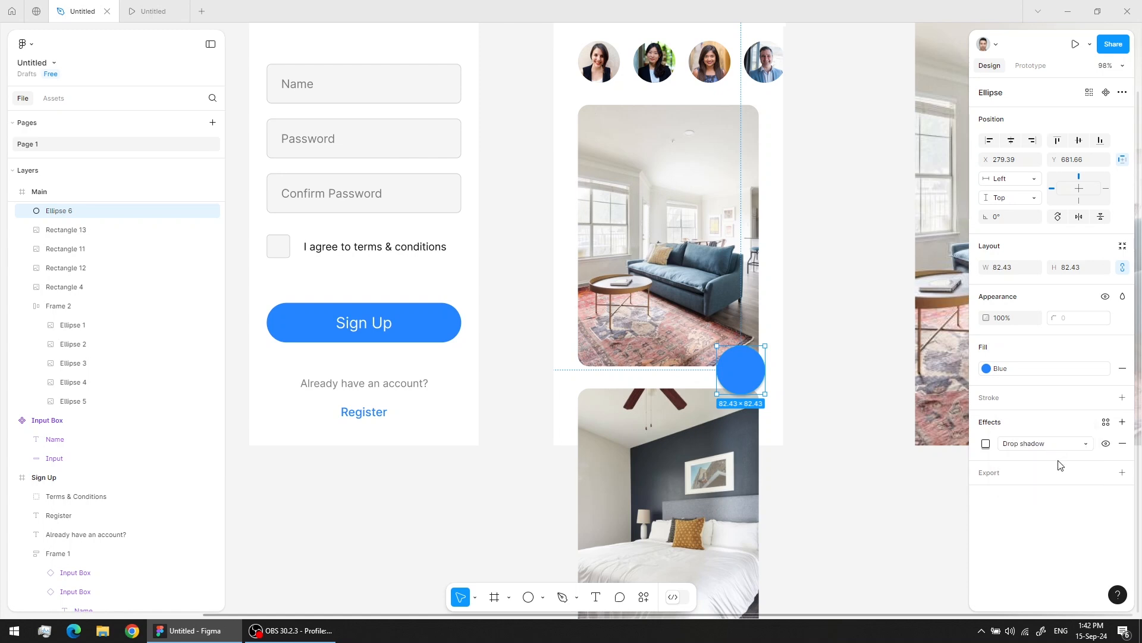
Step: Set the circle's drop shadow to a Y offset of 10 and a blur of 10
{"action": "left_click", "coordinate": [985, 444]}
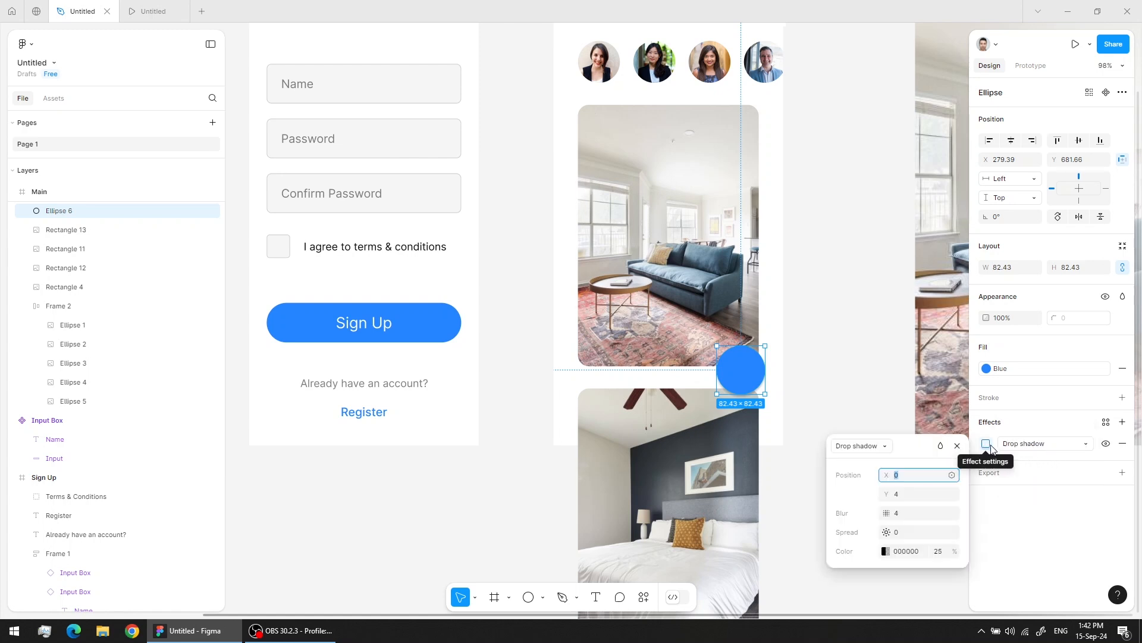
{"action": "left_click", "coordinate": [913, 514]}
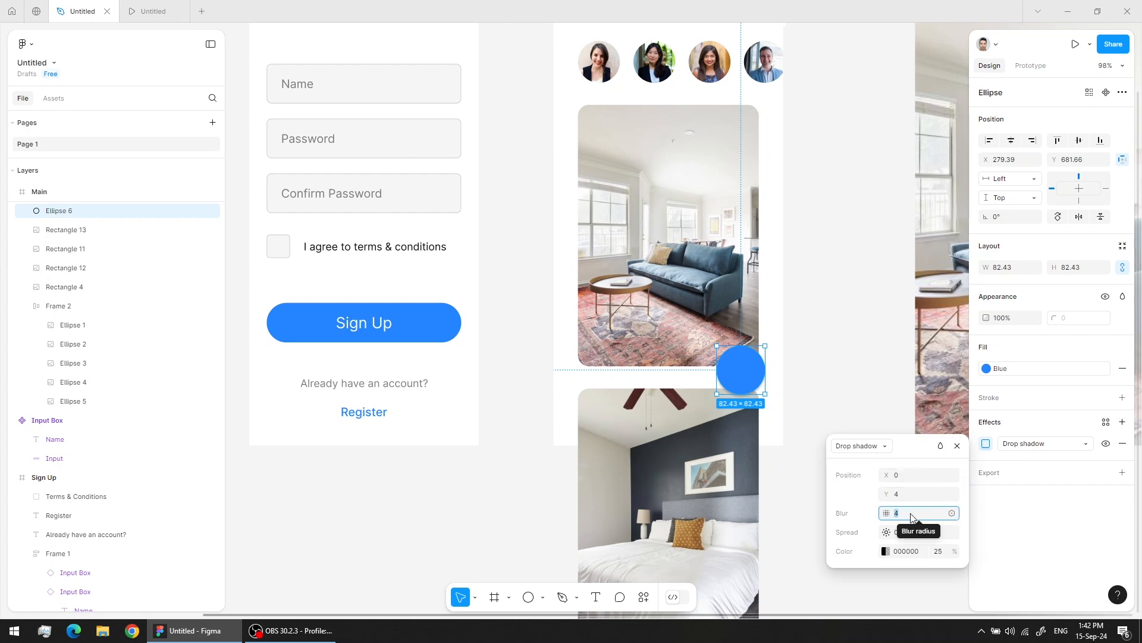
{"action": "type", "text": "10"}
{"action": "left_click", "coordinate": [914, 495]}
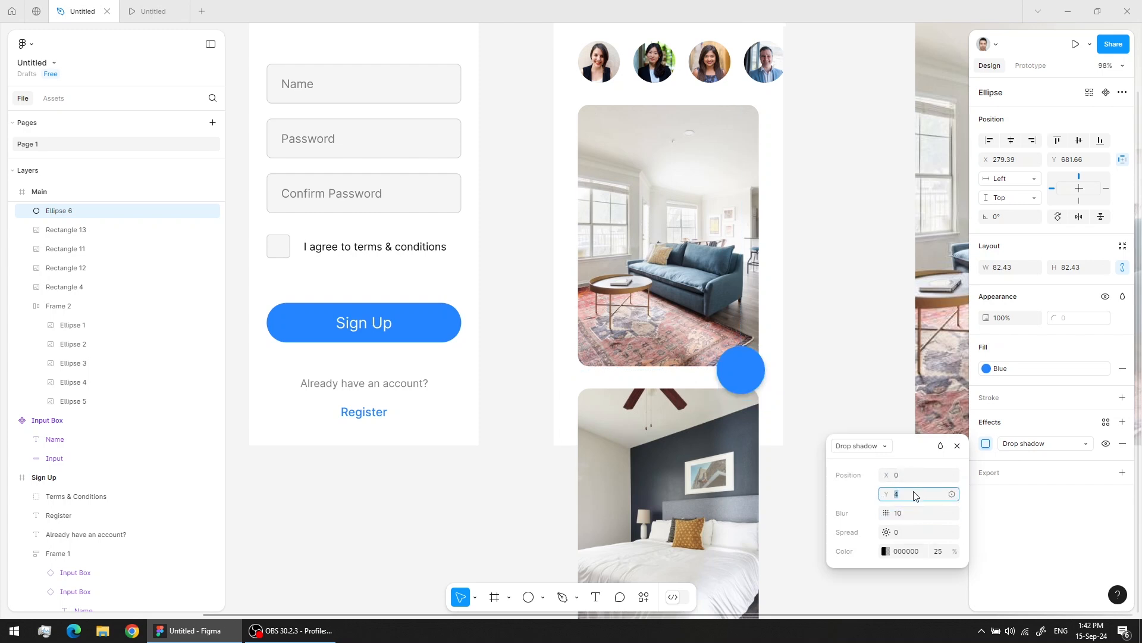
{"action": "key", "text": "Return"}
{"action": "key", "text": "Return"}
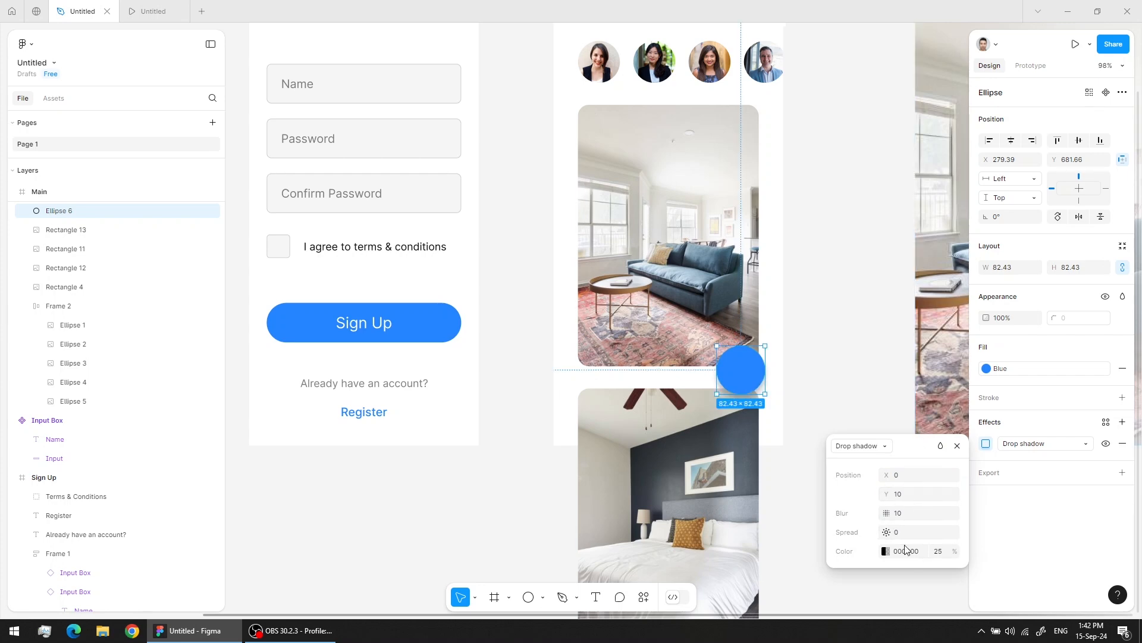
{"action": "left_click", "coordinate": [945, 553]}
{"action": "left_click", "coordinate": [850, 360]}
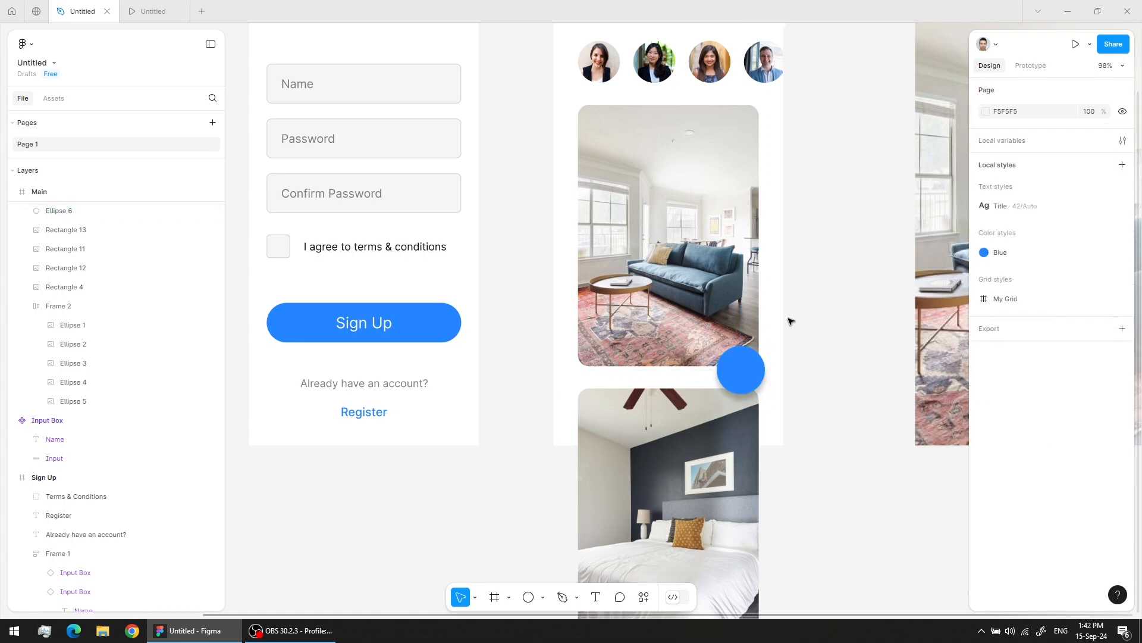
Step: Scroll the Main screen in the running prototype to check how the blue circle behaves, and return to the design file
{"action": "left_click", "coordinate": [741, 372]}
{"action": "left_click", "coordinate": [160, 11]}
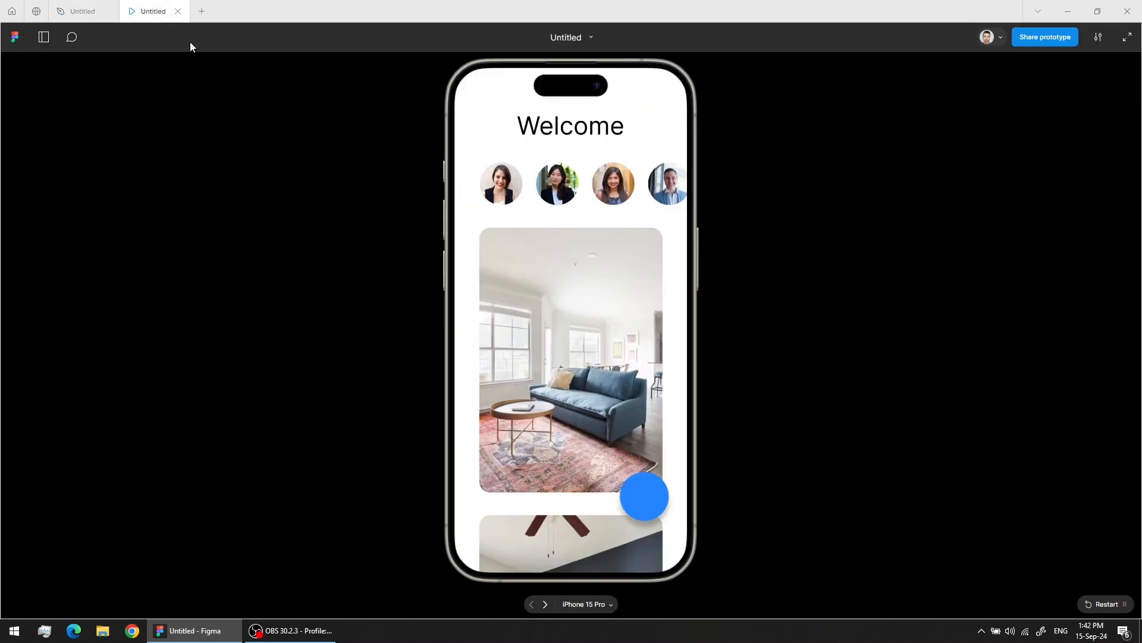
{"action": "left_click_drag", "start_coordinate": [634, 509], "coordinate": [606, 623]}
{"action": "left_click", "coordinate": [82, 11]}
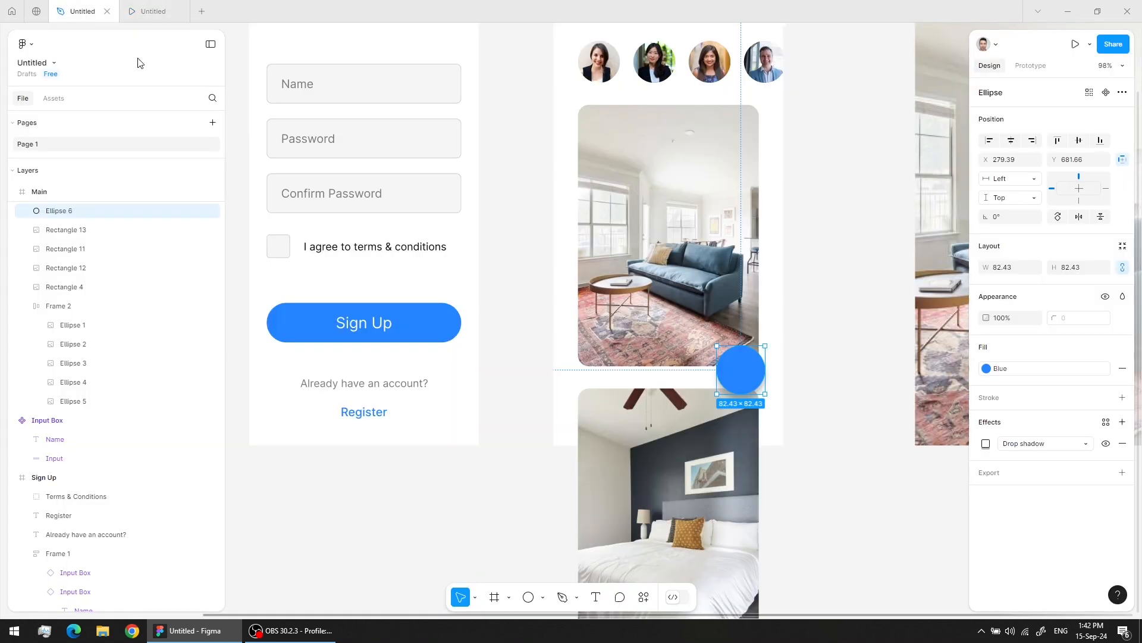
Step: Move the blue circle down to about Y 716 with Right and Bottom constraints, and set its scroll position to Fixed
{"action": "left_click", "coordinate": [740, 454]}
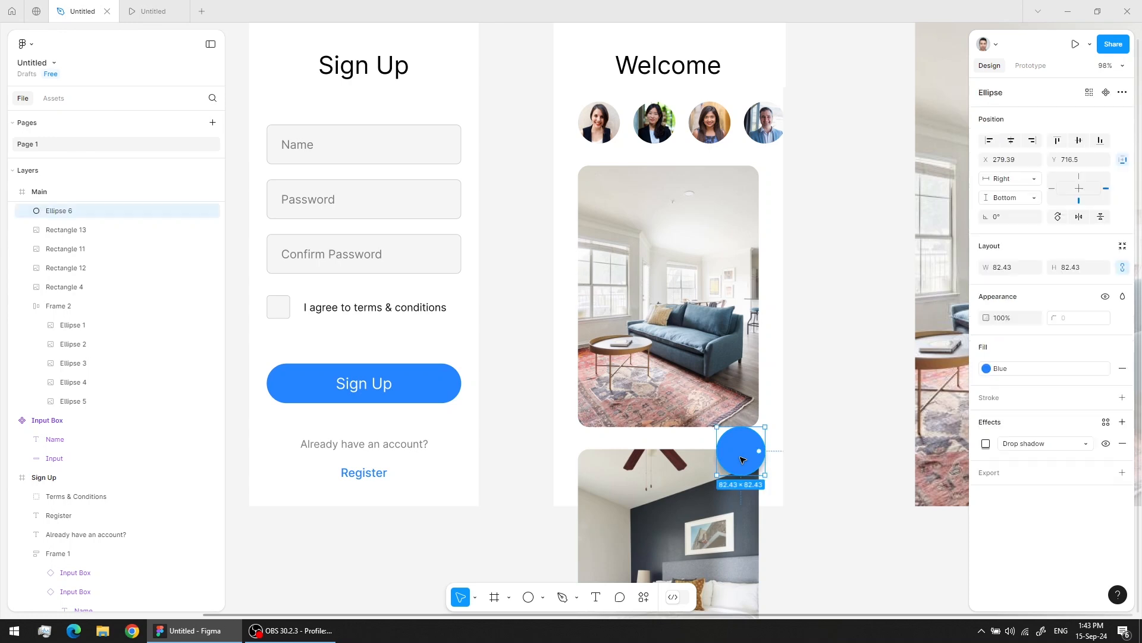
{"action": "left_click", "coordinate": [1033, 66]}
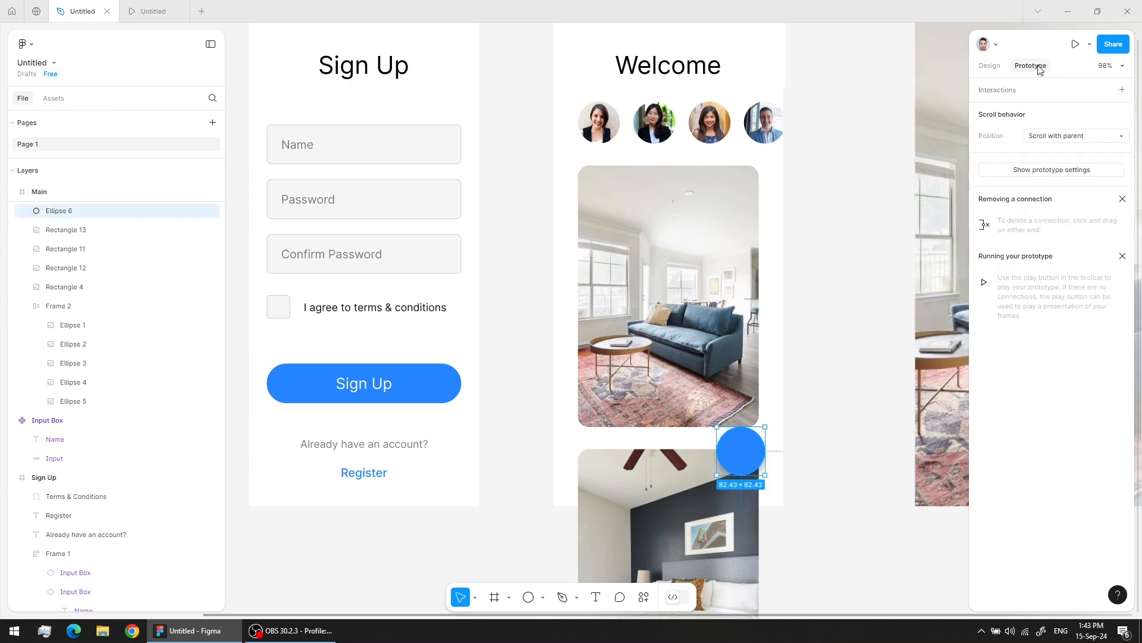
{"action": "left_click", "coordinate": [1069, 141]}
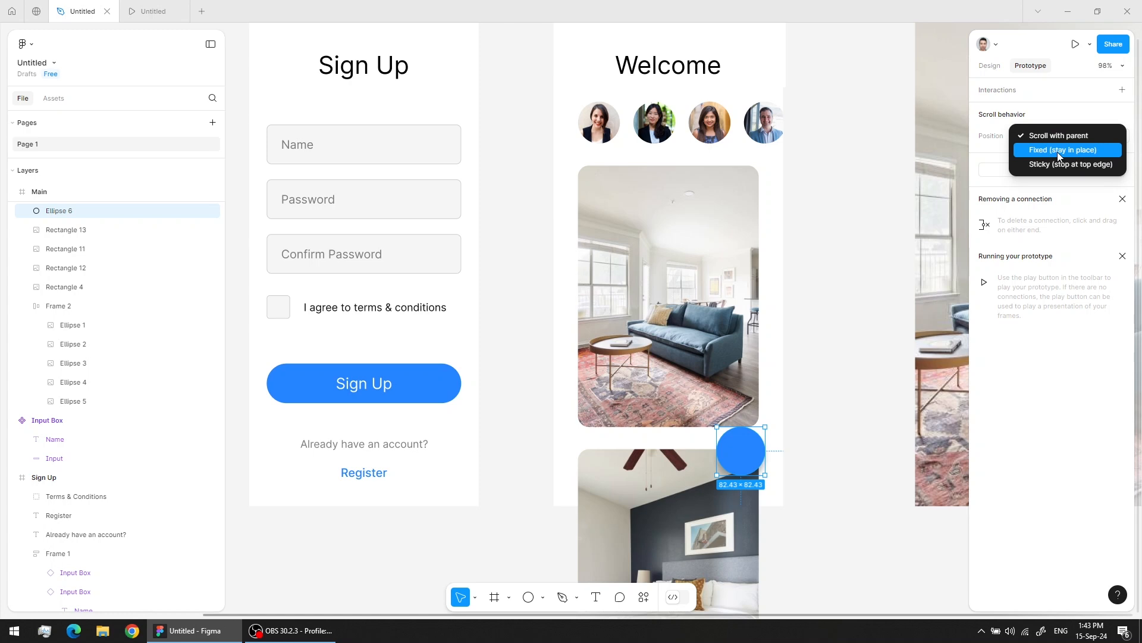
{"action": "left_click", "coordinate": [1059, 151]}
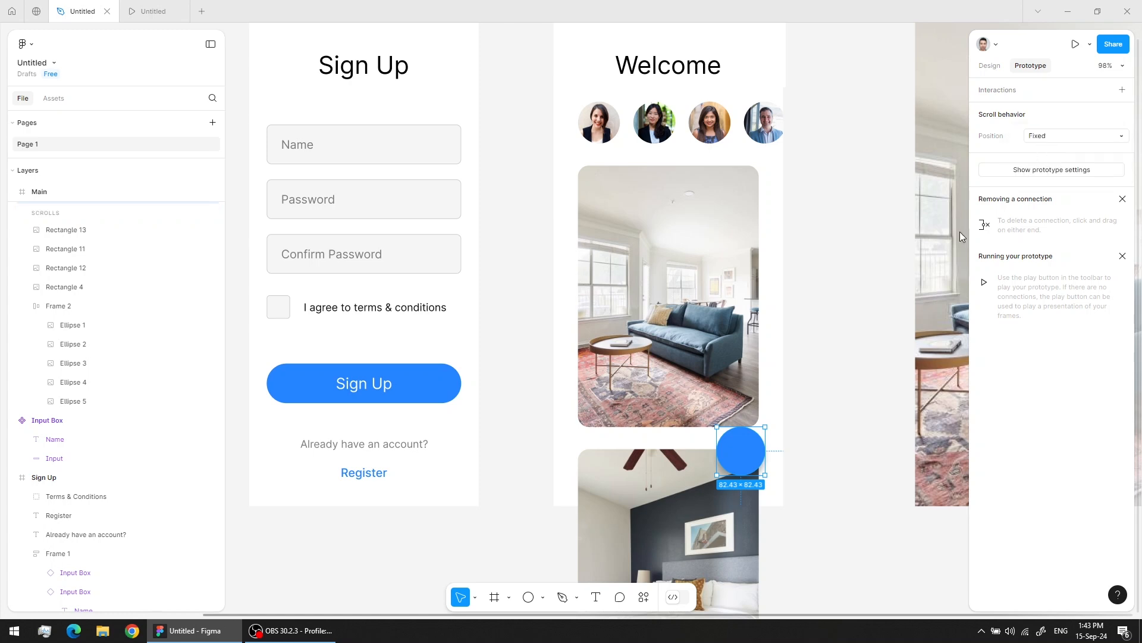
Step: Check the blue circle's placement over the Main screen in the running prototype, and return to the design file
{"action": "left_click", "coordinate": [156, 13]}
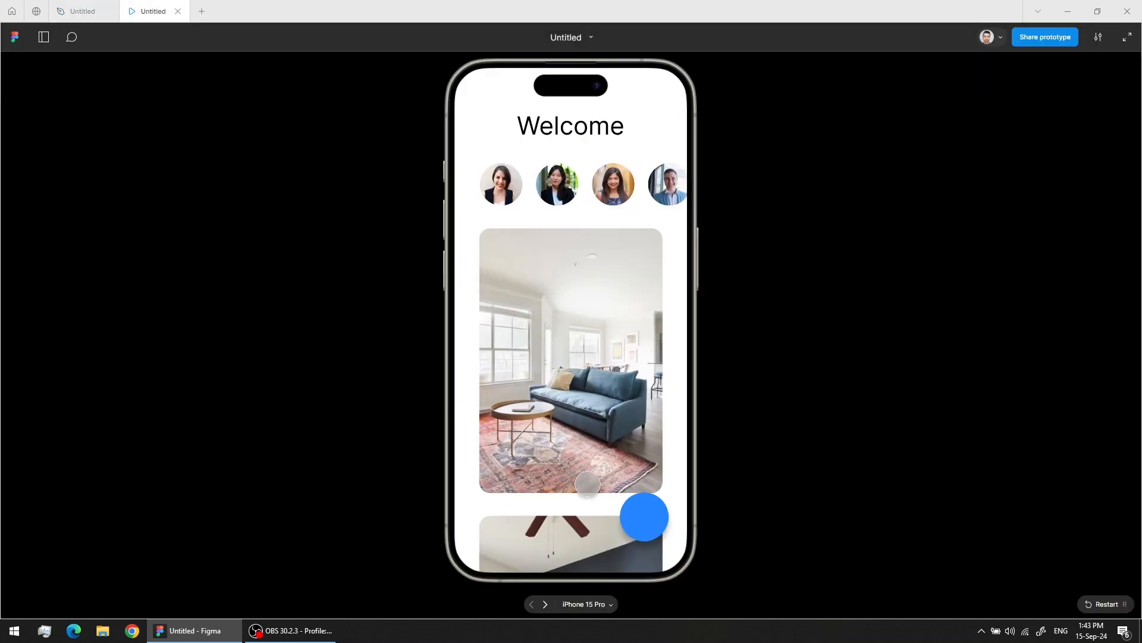
{"action": "left_click_drag", "start_coordinate": [588, 485], "coordinate": [540, 497]}
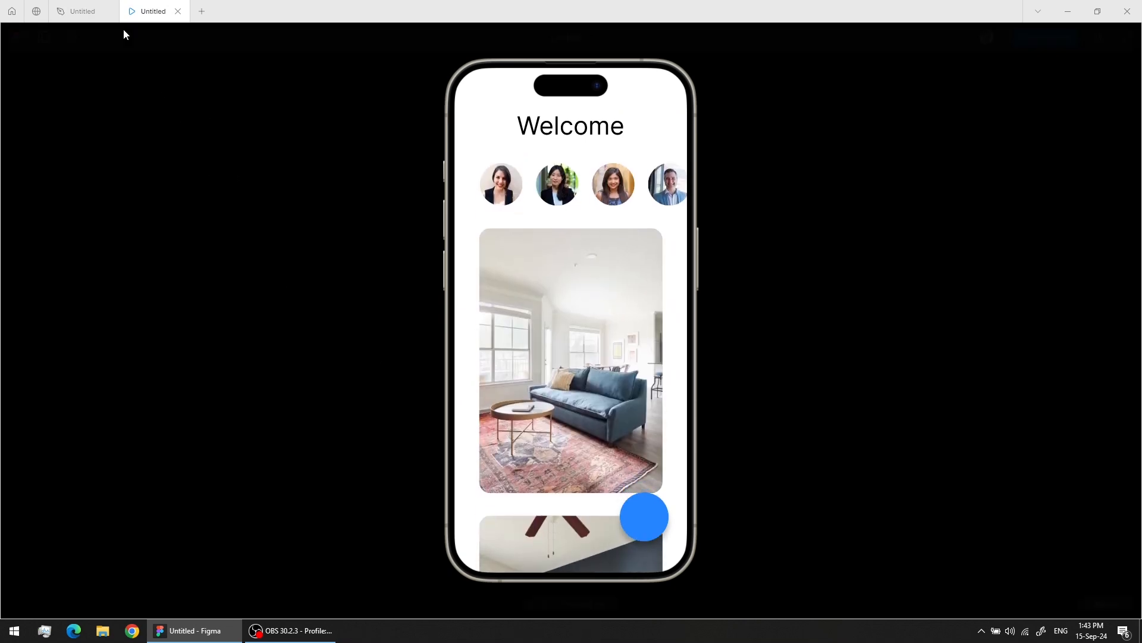
{"action": "left_click", "coordinate": [81, 12]}
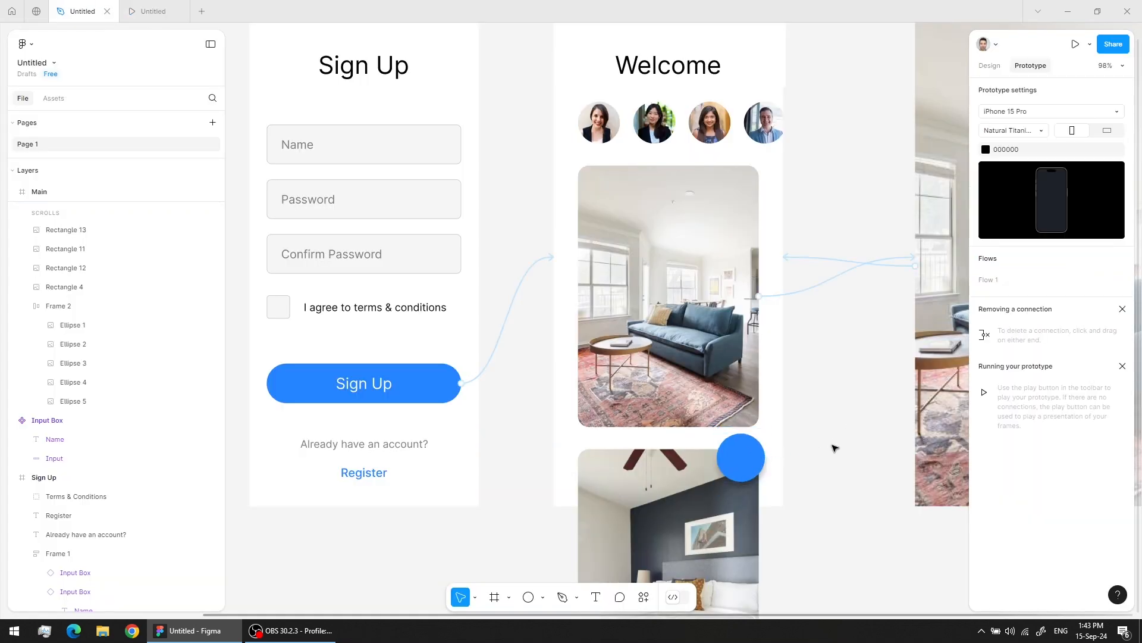
Step: Turn on Clip content for the Main frame and deselect it
{"action": "scroll", "coordinate": [818, 458], "scroll_direction": "down", "scroll_amount": 2}
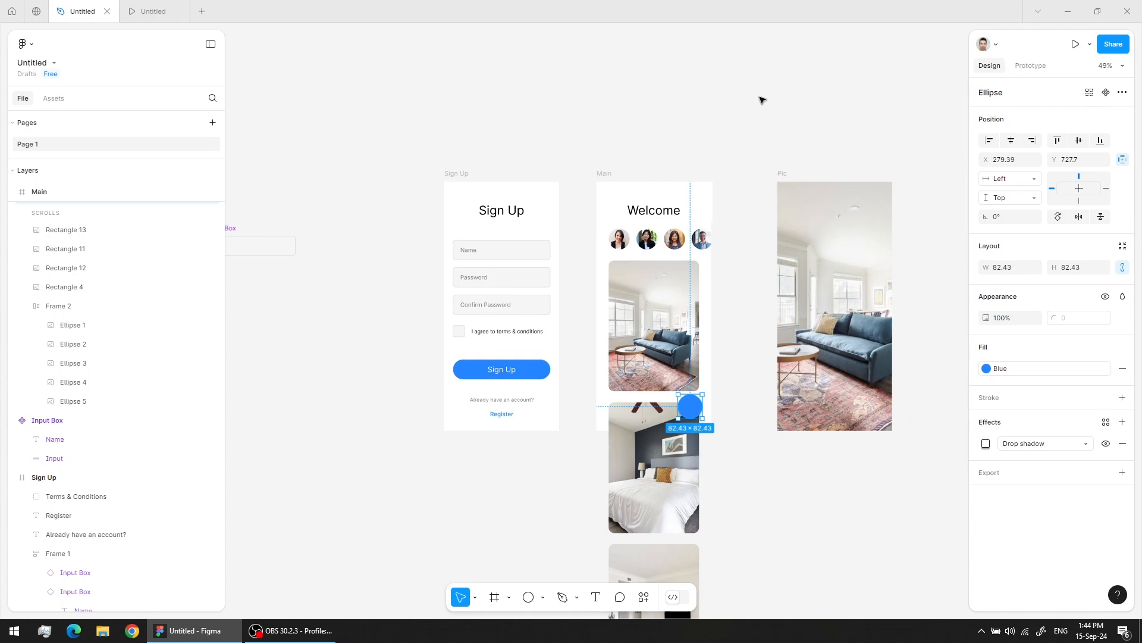
{"action": "left_click", "coordinate": [760, 99]}
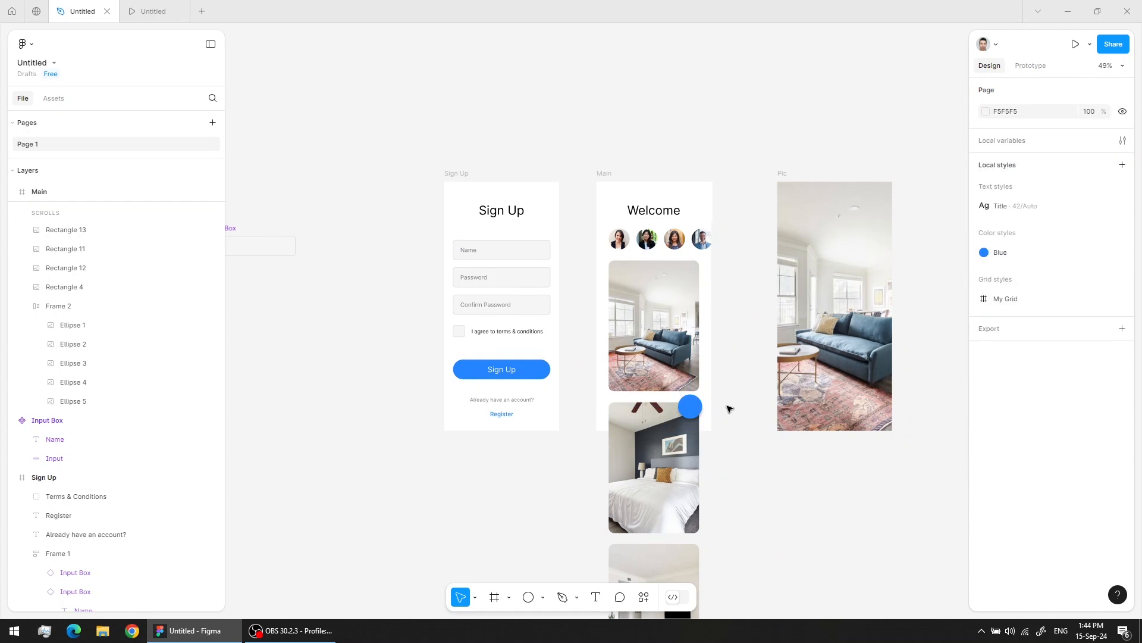
{"action": "left_click", "coordinate": [690, 408]}
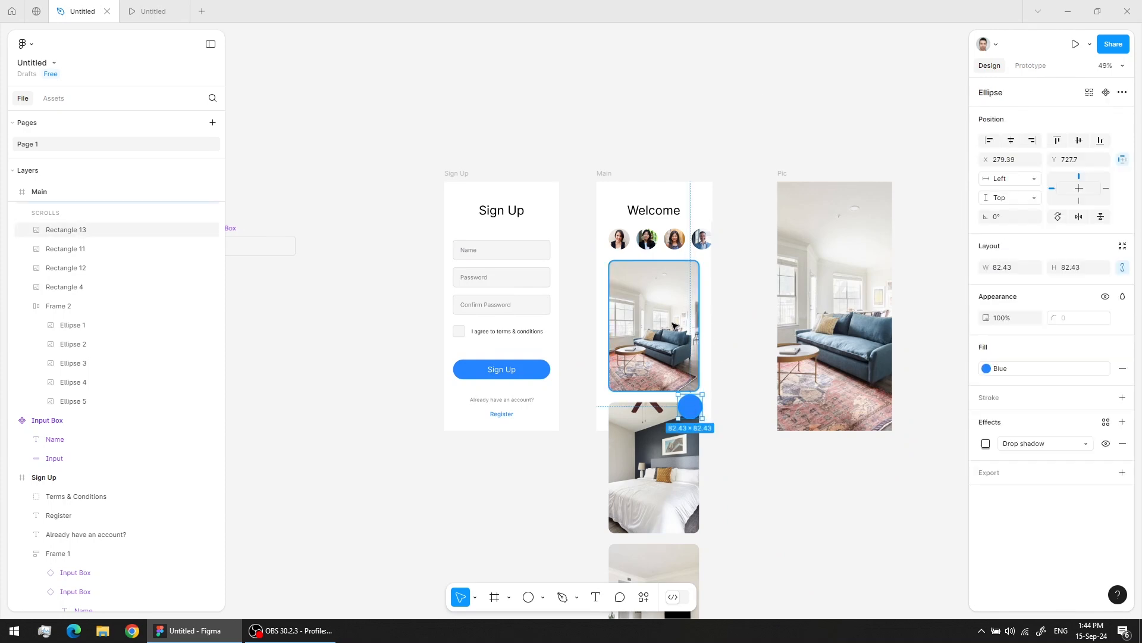
{"action": "left_click", "coordinate": [602, 173]}
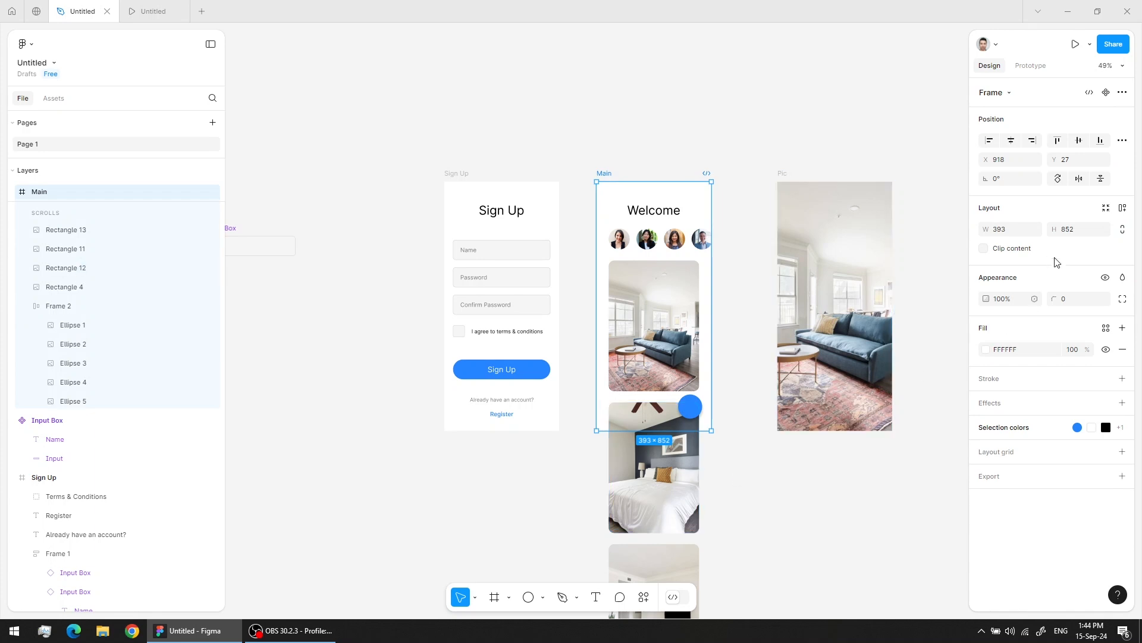
{"action": "left_click", "coordinate": [984, 249]}
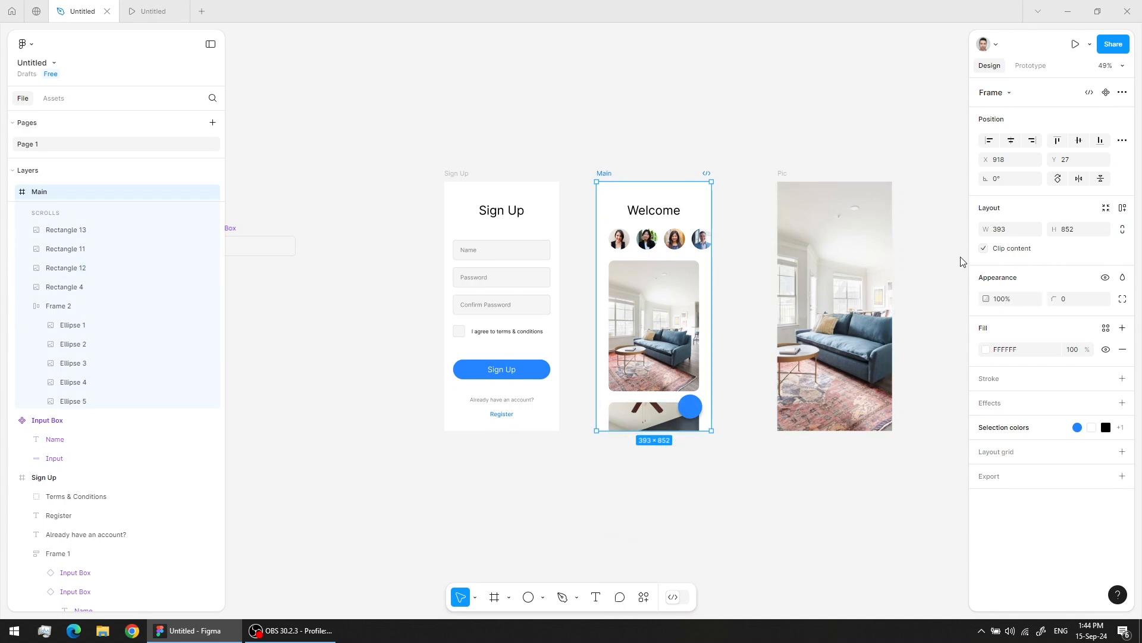
{"action": "left_click", "coordinate": [648, 146]}
Step: Try extending the Main frame's height to 918, and undo the resize
{"action": "scroll", "coordinate": [613, 107], "scroll_direction": "down", "scroll_amount": 3}
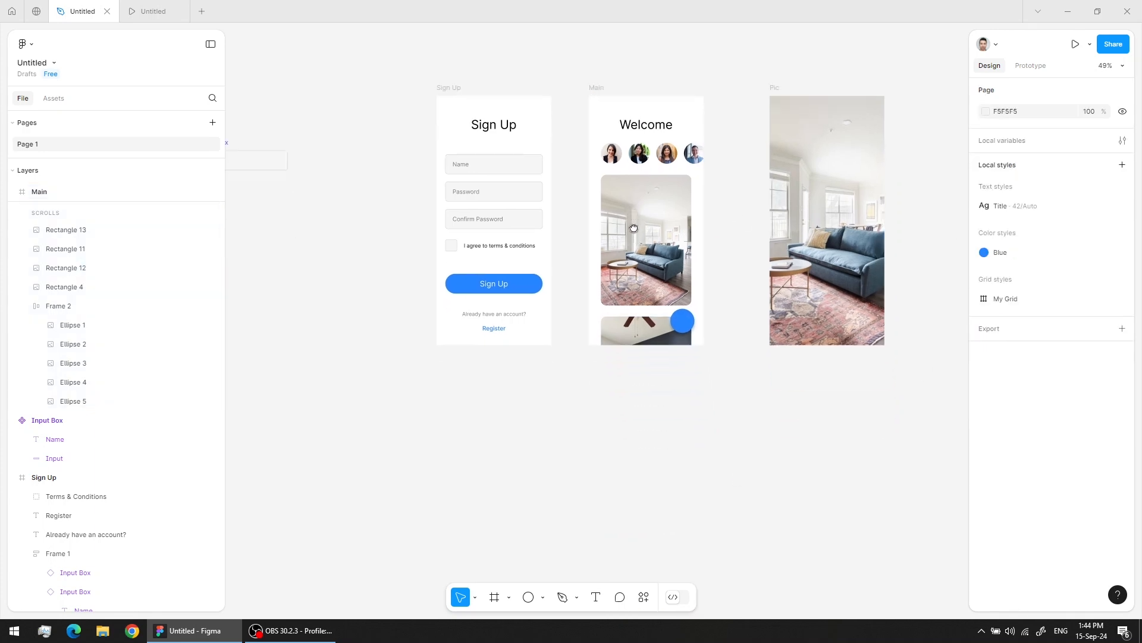
{"action": "left_click", "coordinate": [602, 88]}
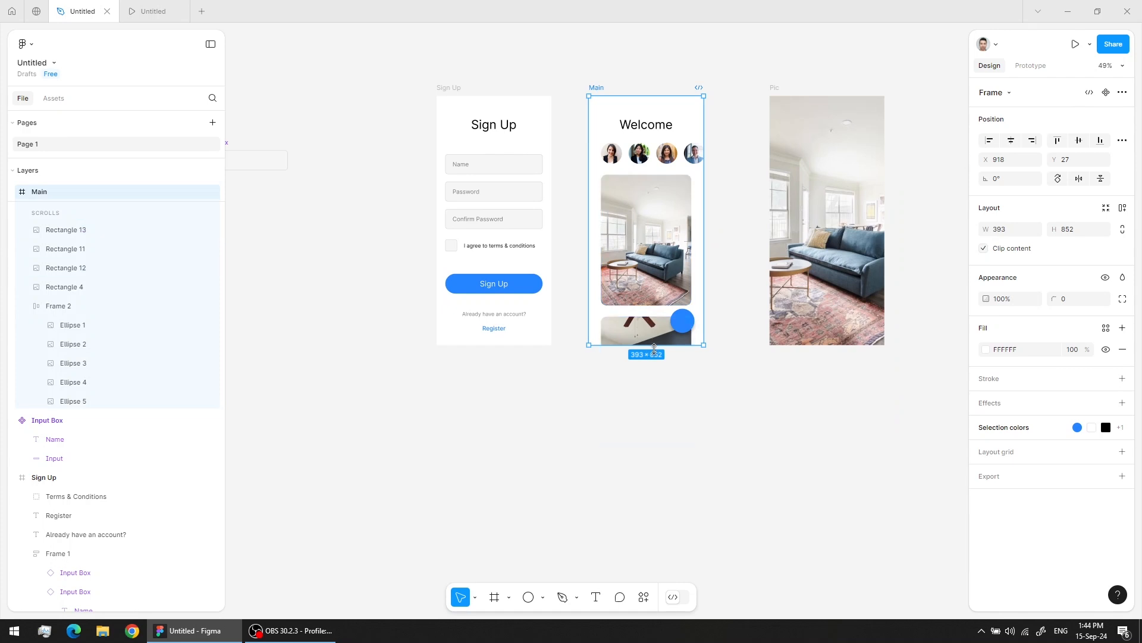
{"action": "mouse_move", "coordinate": [654, 350]}
{"action": "left_mouse_down"}
{"action": "mouse_move", "coordinate": [651, 393]}
{"action": "mouse_move", "coordinate": [645, 311]}
{"action": "mouse_move", "coordinate": [645, 364]}
{"action": "left_mouse_up"}
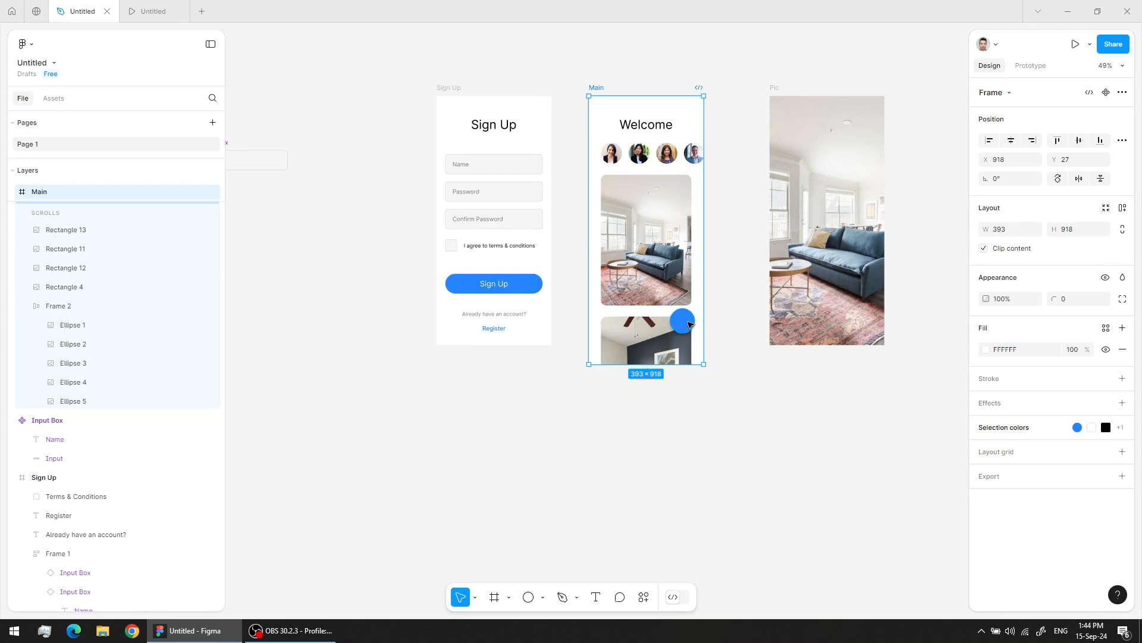
{"action": "key", "text": "ctrl+z"}
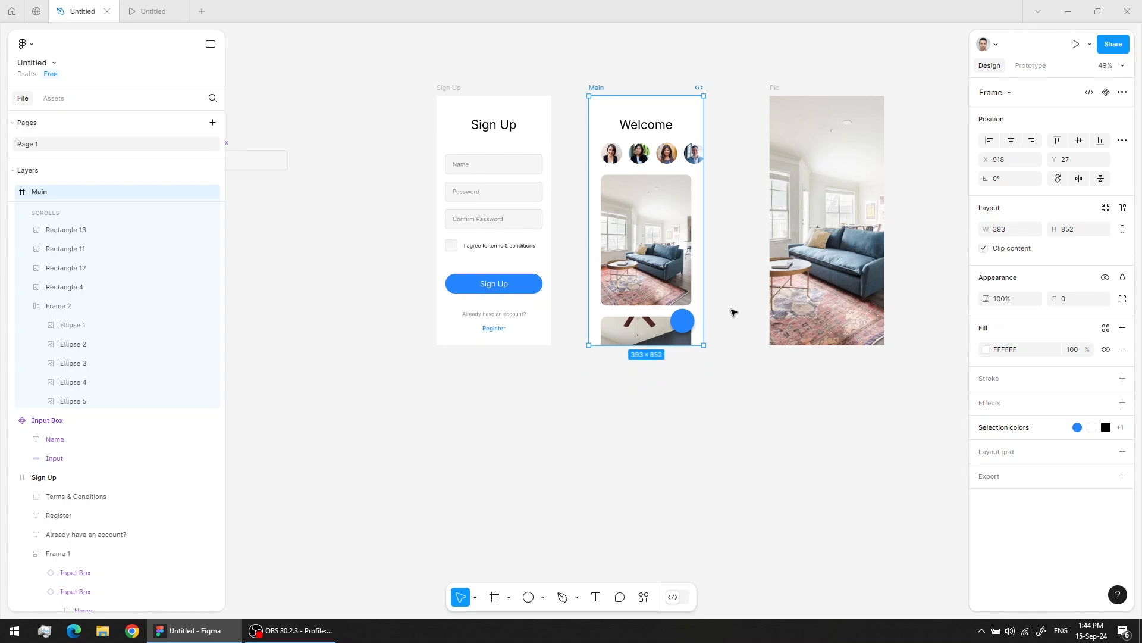
Step: Set the blue circle's constraints to Right and Bottom
{"action": "left_click", "coordinate": [732, 311]}
{"action": "left_click", "coordinate": [689, 323]}
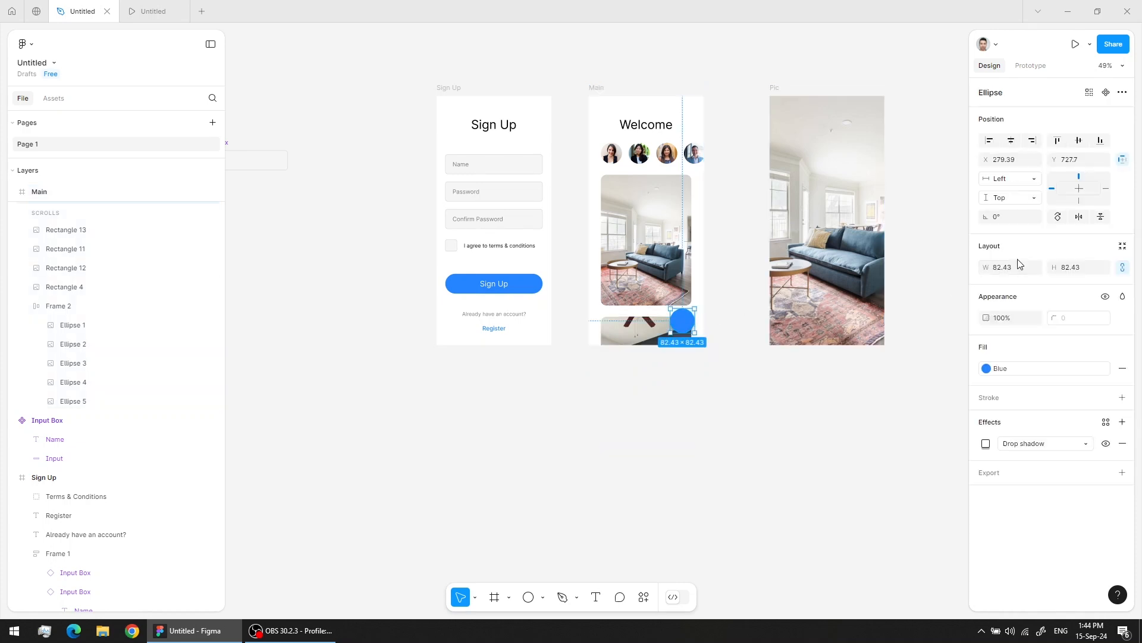
{"action": "left_click", "coordinate": [1079, 201]}
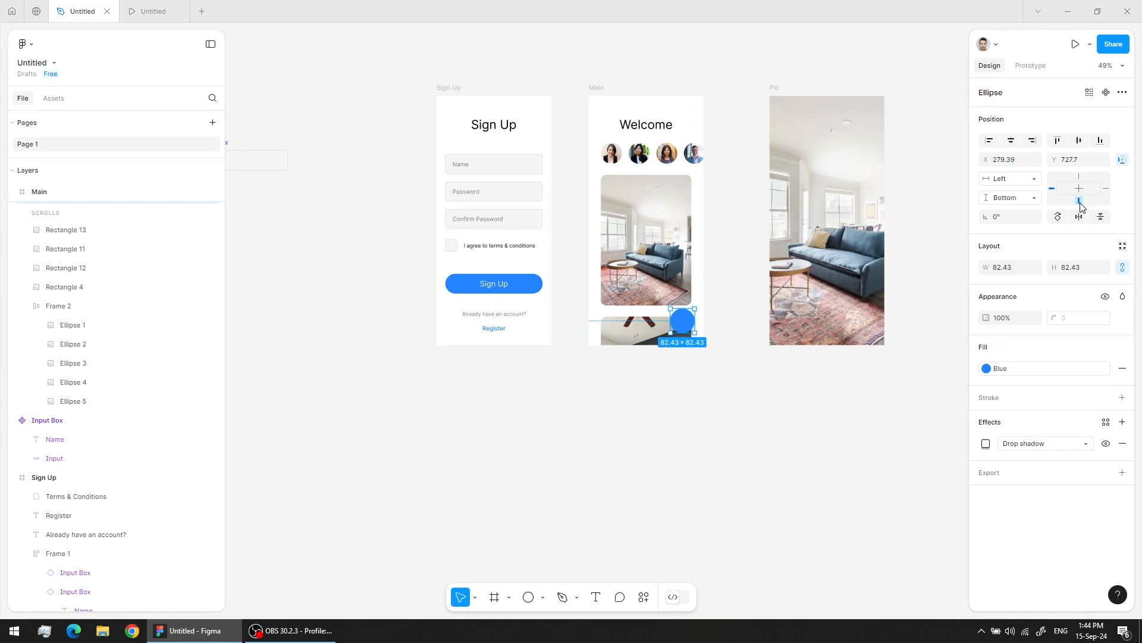
{"action": "left_click", "coordinate": [1106, 189]}
Step: Test the circle's constraints by resizing the Main frame to 1012 high, and its width to 670 and back to 467
{"action": "left_click", "coordinate": [603, 98]}
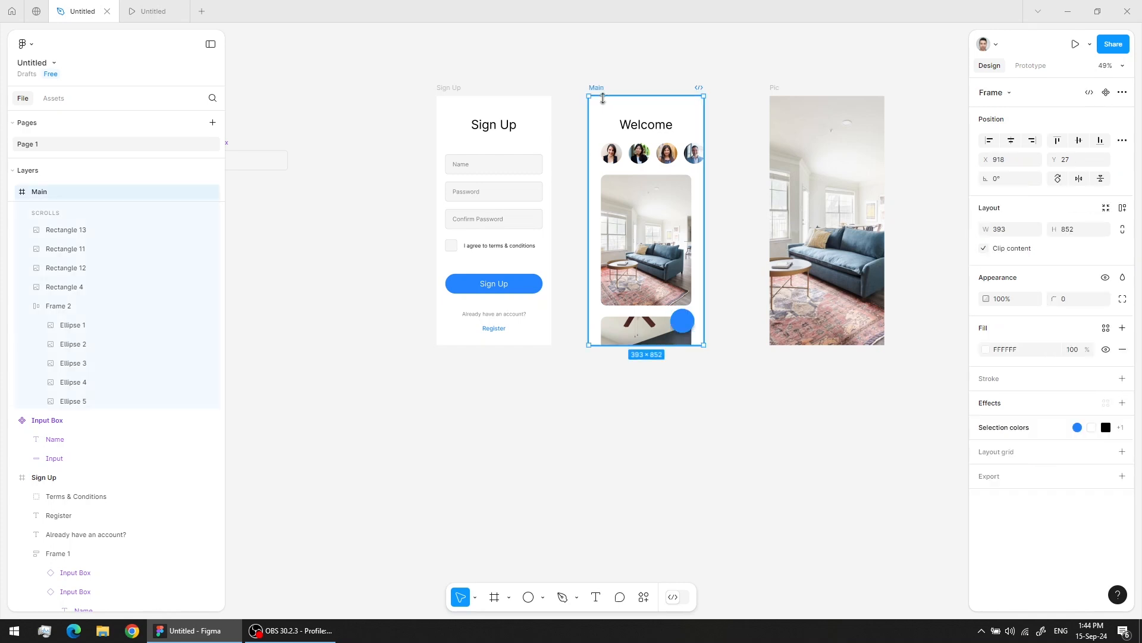
{"action": "left_click_drag", "start_coordinate": [659, 356], "coordinate": [646, 391]}
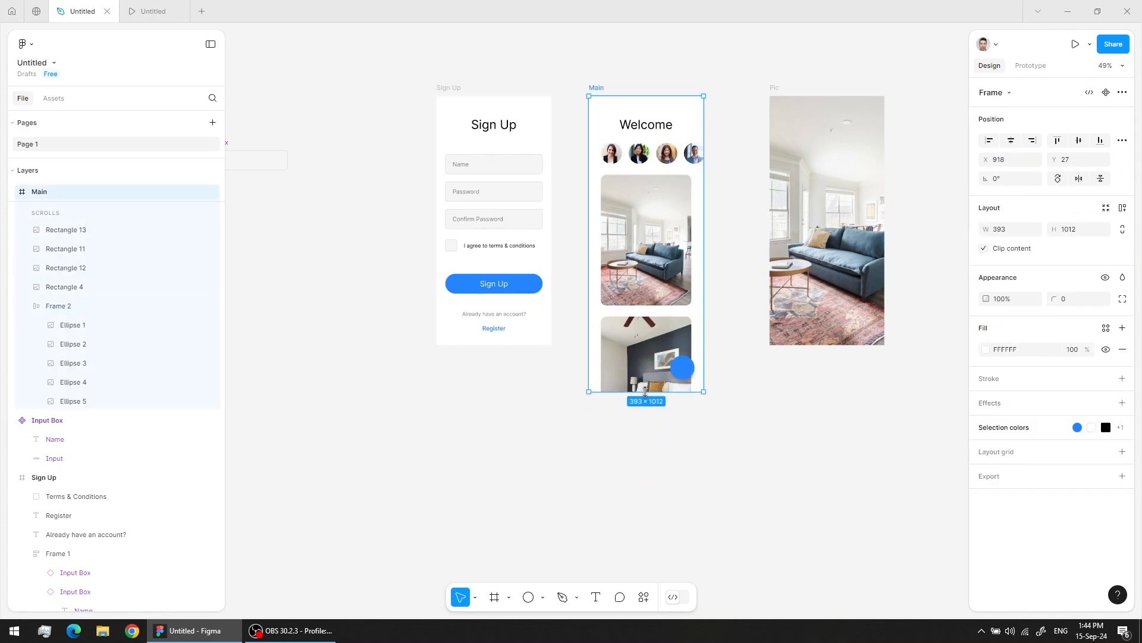
{"action": "left_click_drag", "start_coordinate": [703, 343], "coordinate": [784, 305]}
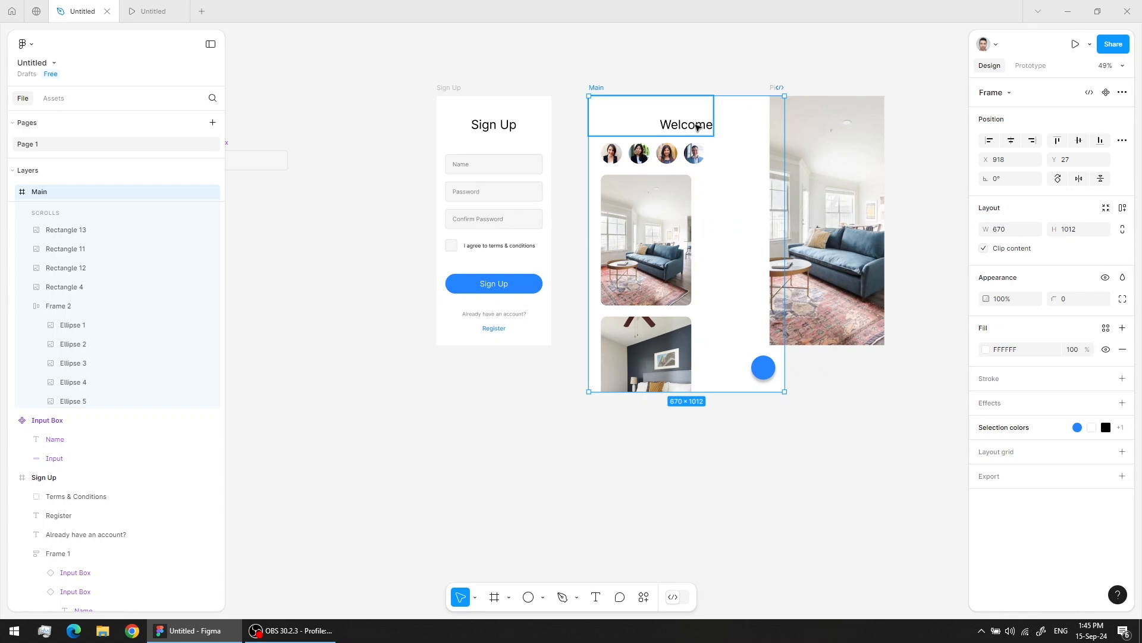
{"action": "left_click_drag", "start_coordinate": [785, 157], "coordinate": [724, 157]}
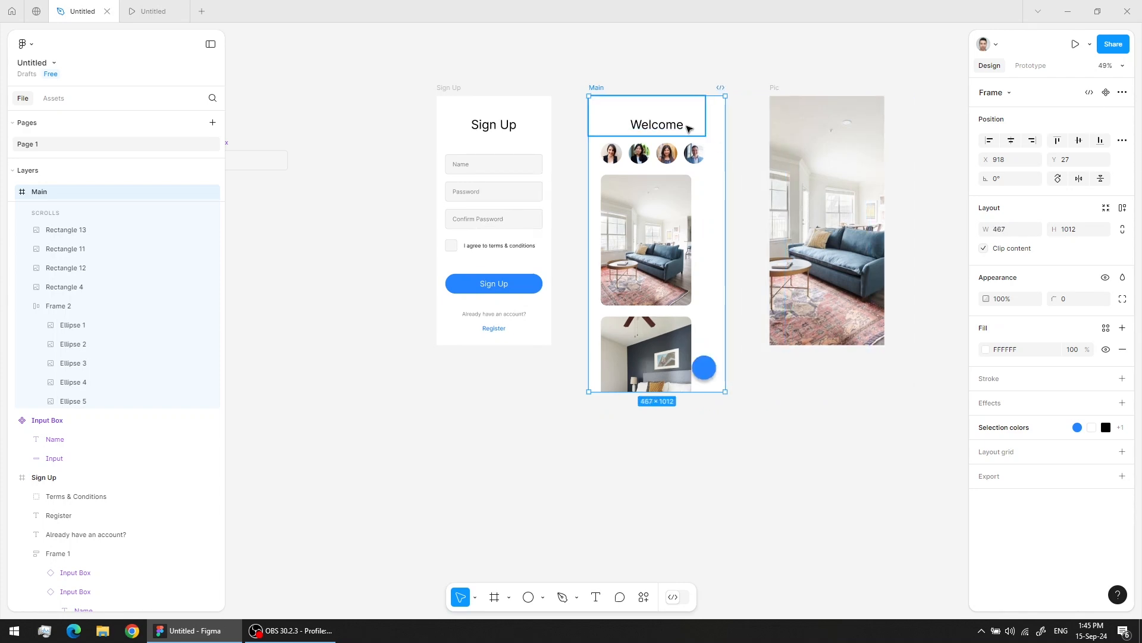
Step: Set the living room card's horizontal constraint to Center, and widen the Main frame to 878
{"action": "left_click", "coordinate": [685, 262]}
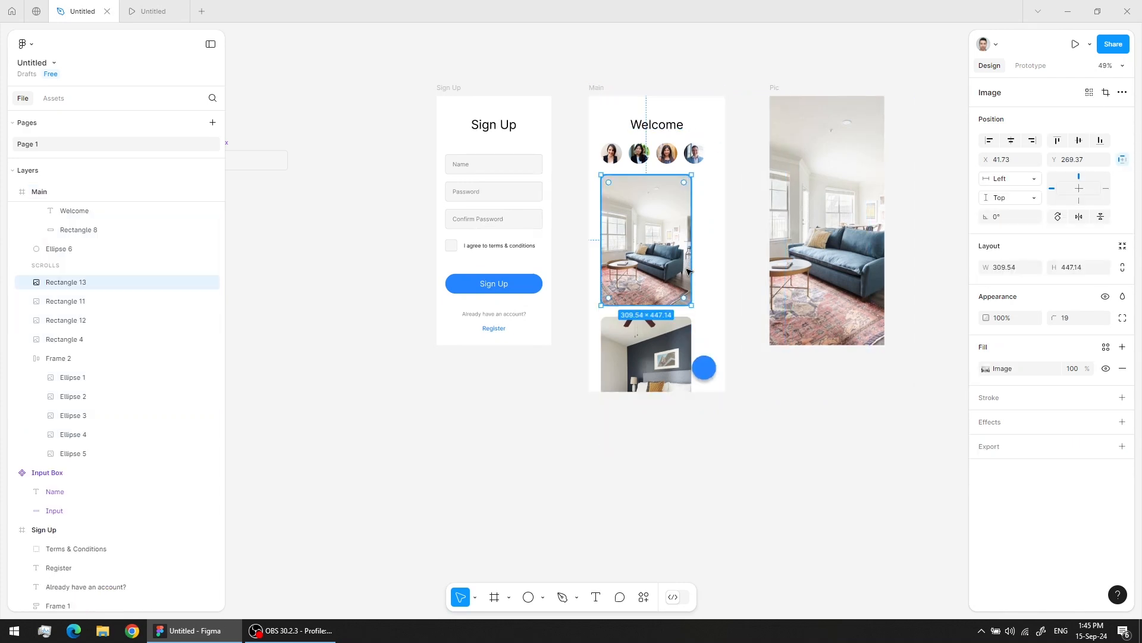
{"action": "left_click", "coordinate": [1080, 189]}
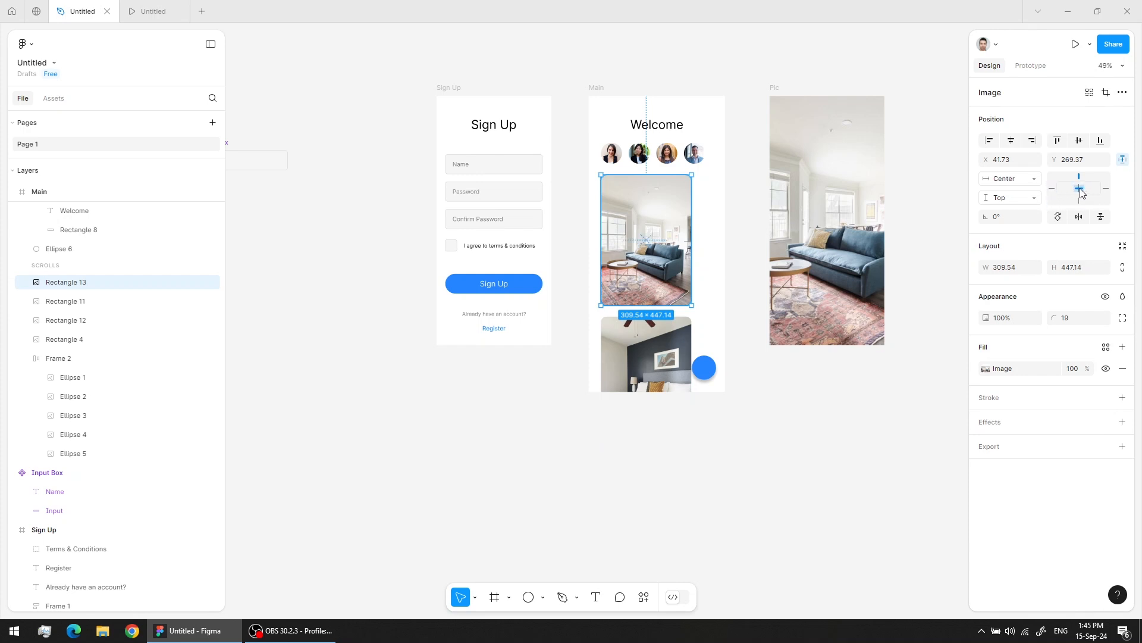
{"action": "left_click", "coordinate": [602, 89]}
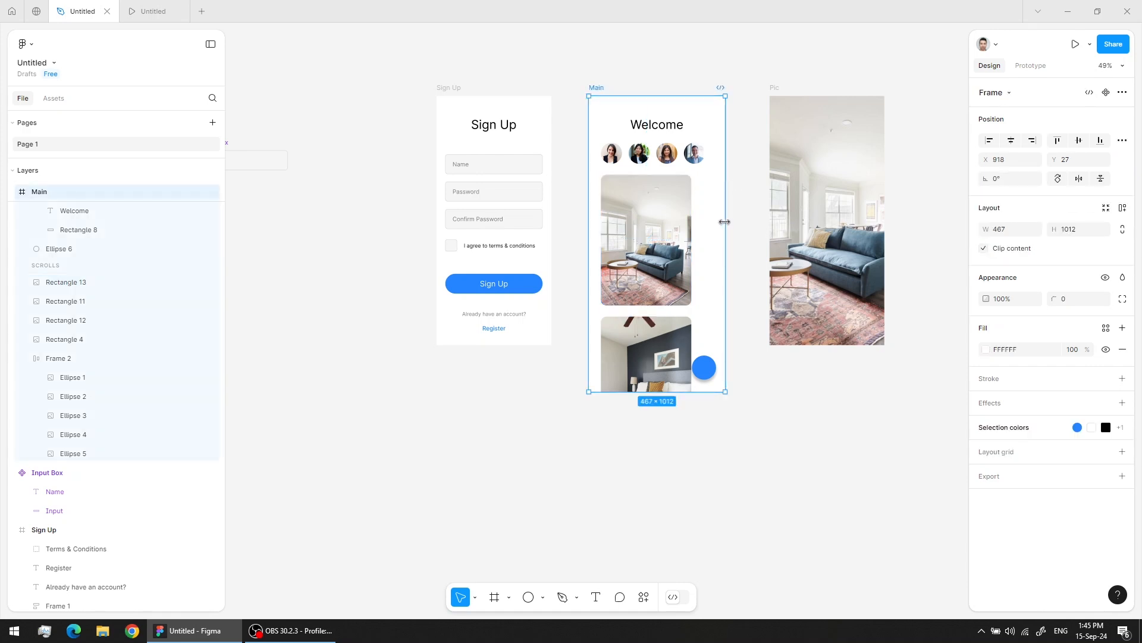
{"action": "left_click_drag", "start_coordinate": [724, 221], "coordinate": [845, 256]}
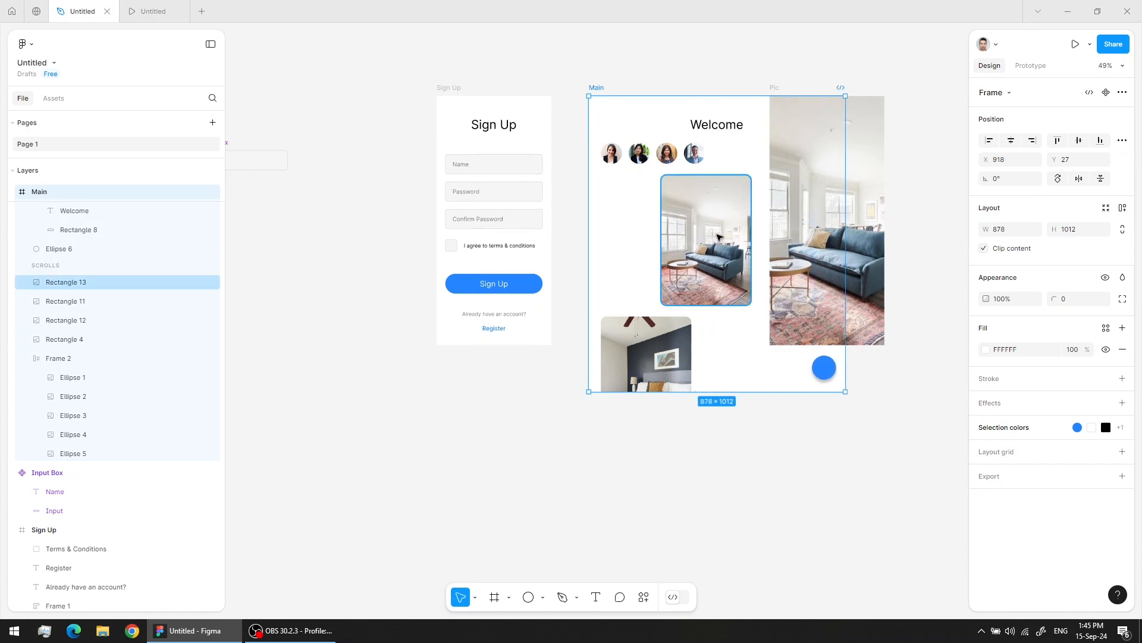
Step: Align the living room card to the horizontal center of the Main frame, and narrow the frame to 619
{"action": "left_click", "coordinate": [719, 236]}
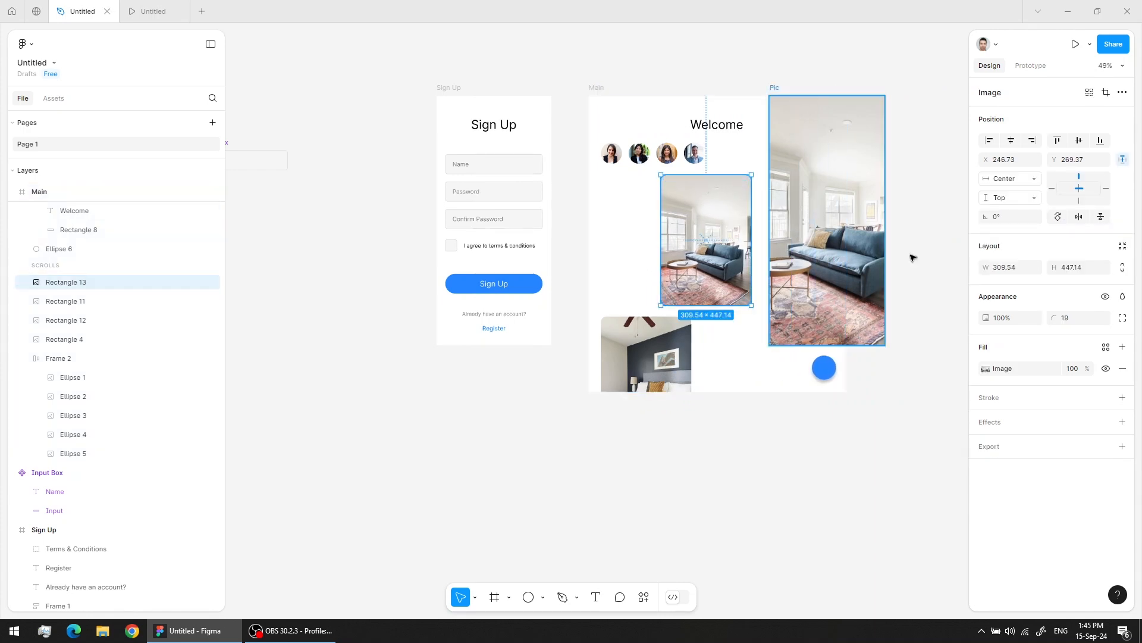
{"action": "left_click", "coordinate": [1013, 141]}
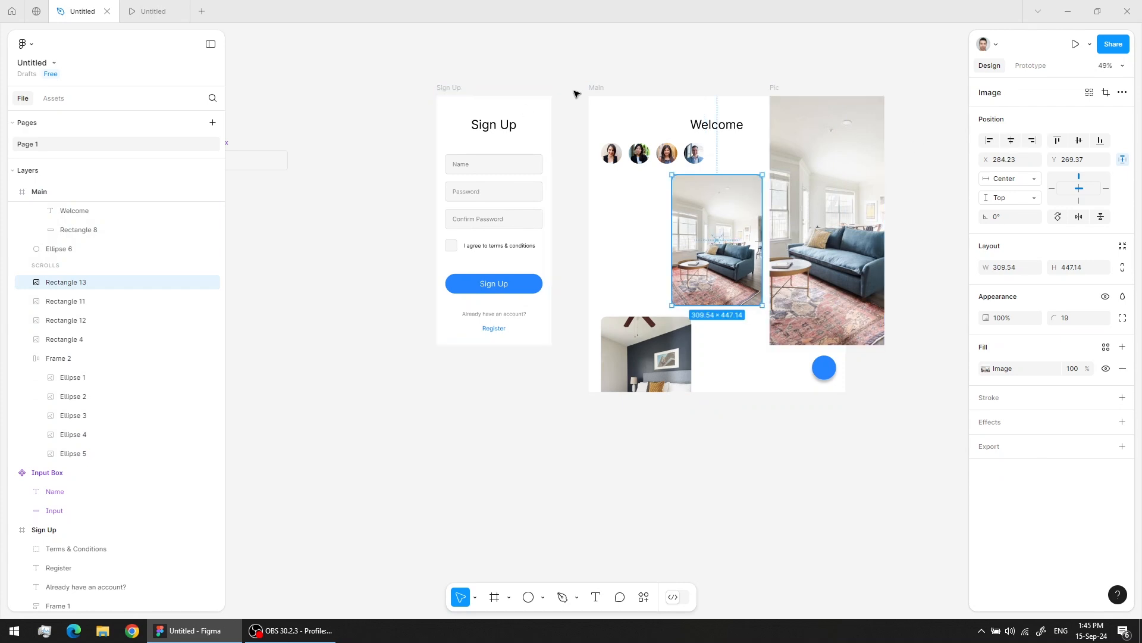
{"action": "left_click", "coordinate": [612, 95]}
{"action": "left_click", "coordinate": [598, 99]}
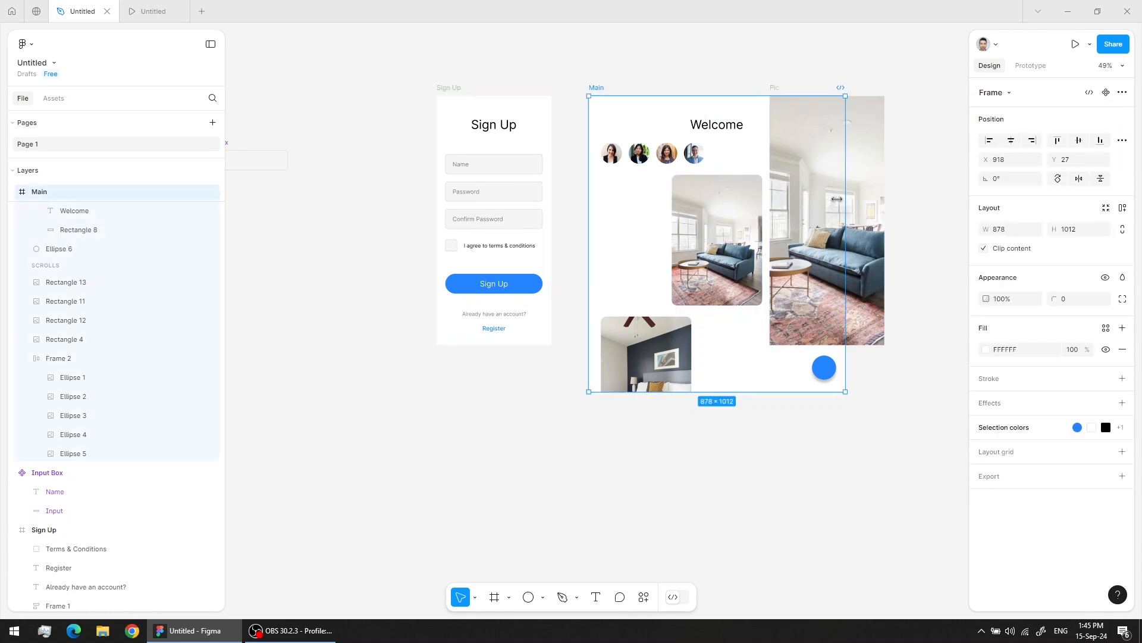
{"action": "left_click_drag", "start_coordinate": [838, 199], "coordinate": [769, 216]}
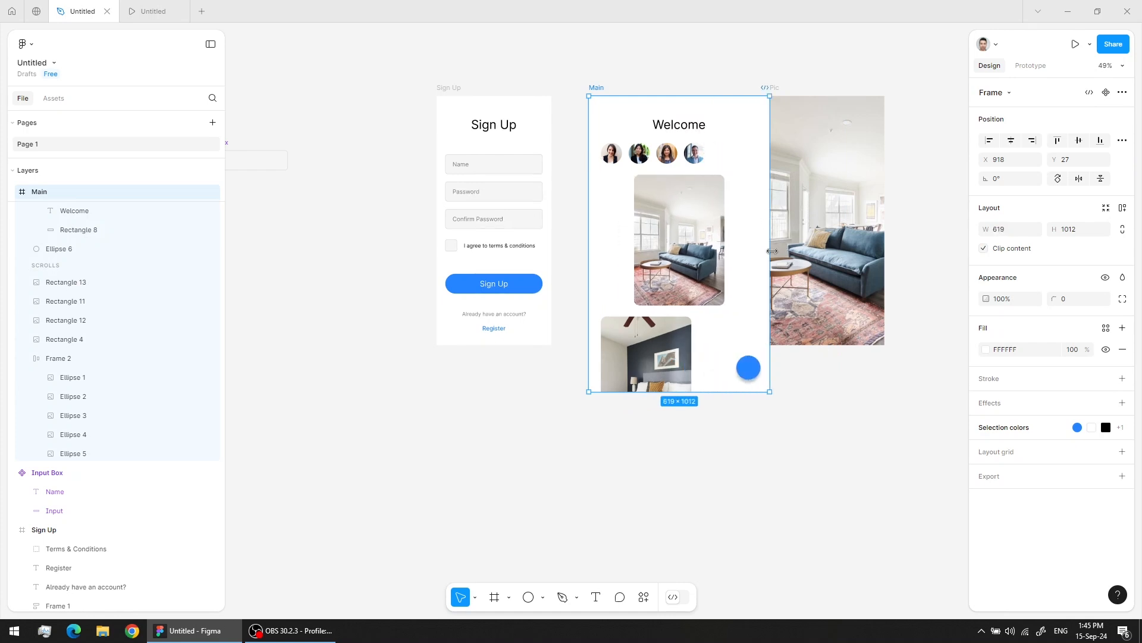
Step: Undo the Main frame resizes together with the test constraint and alignment changes inside it
{"action": "key", "text": "ctrl+z"}
{"action": "key", "text": "ctrl+z"}
{"action": "key", "text": "ctrl+z"}
{"action": "key", "text": "ctrl+z"}
{"action": "key", "text": "ctrl+z"}
{"action": "key", "text": "ctrl+z"}
{"action": "key", "text": "ctrl+z"}
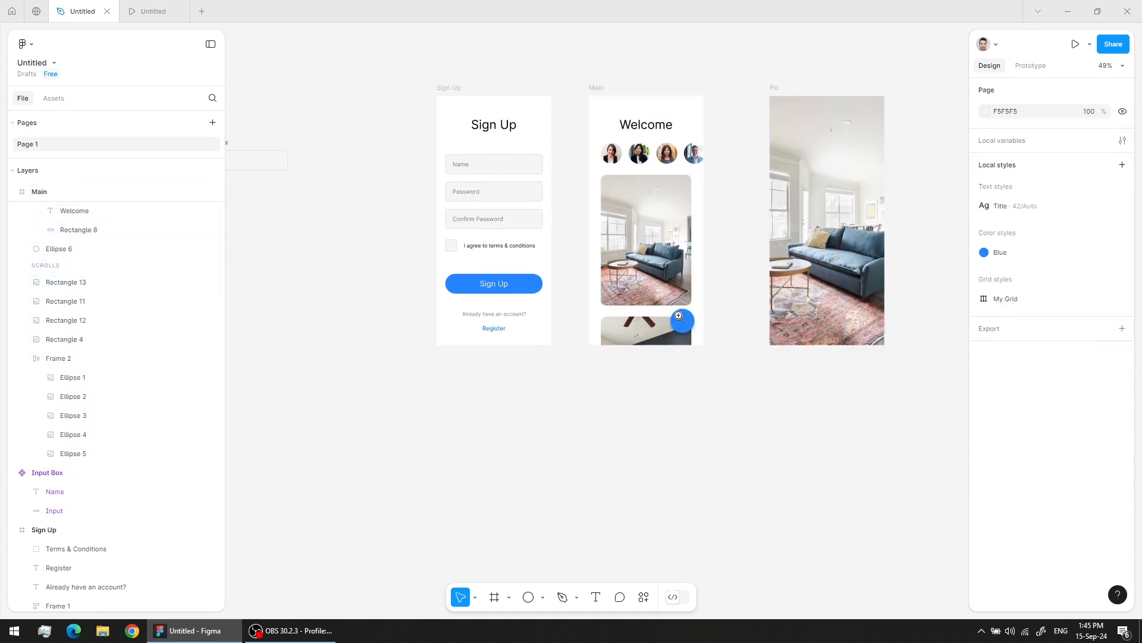
{"action": "scroll", "coordinate": [678, 315], "scroll_direction": "up", "scroll_amount": 4}
{"action": "left_click_drag", "start_coordinate": [650, 260], "coordinate": [651, 394]}
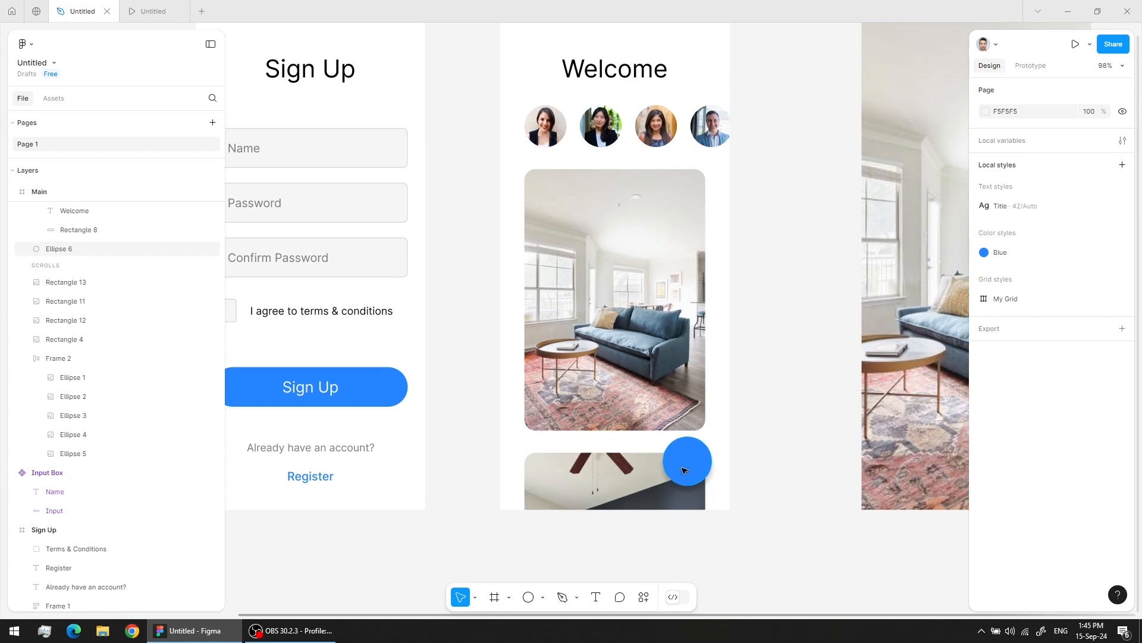
{"action": "left_click", "coordinate": [692, 472]}
{"action": "left_click", "coordinate": [785, 342]}
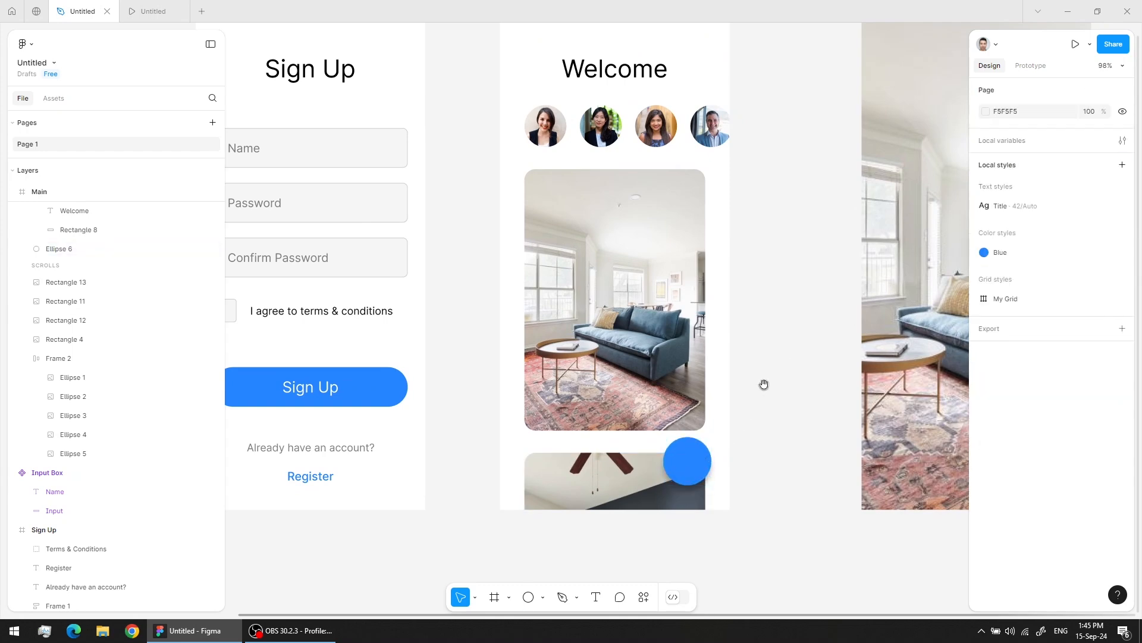
{"action": "left_click_drag", "start_coordinate": [763, 382], "coordinate": [685, 366]}
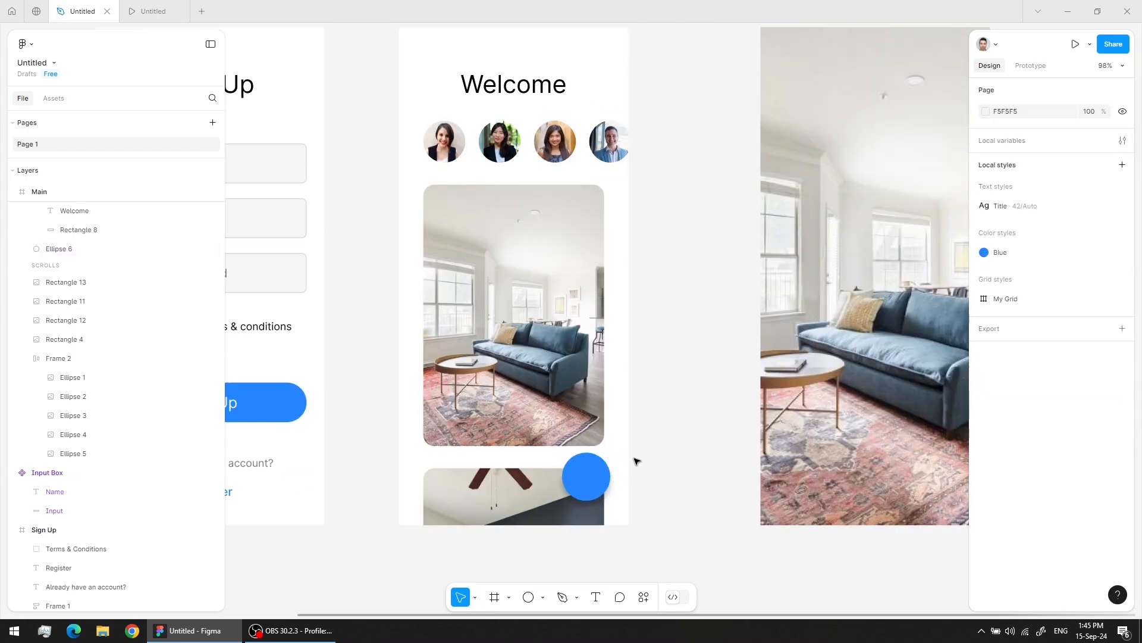
Step: Browse the available plugins and widgets, and open the list of saved plugins
{"action": "right_click", "coordinate": [682, 417]}
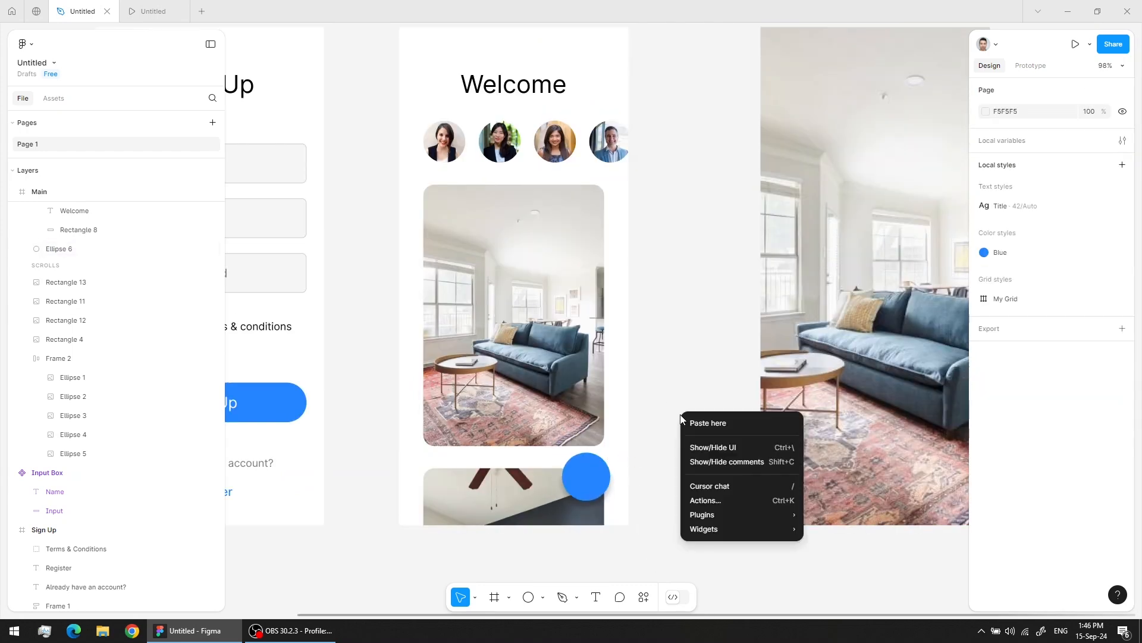
{"action": "left_click", "coordinate": [667, 368]}
{"action": "left_click", "coordinate": [641, 596]}
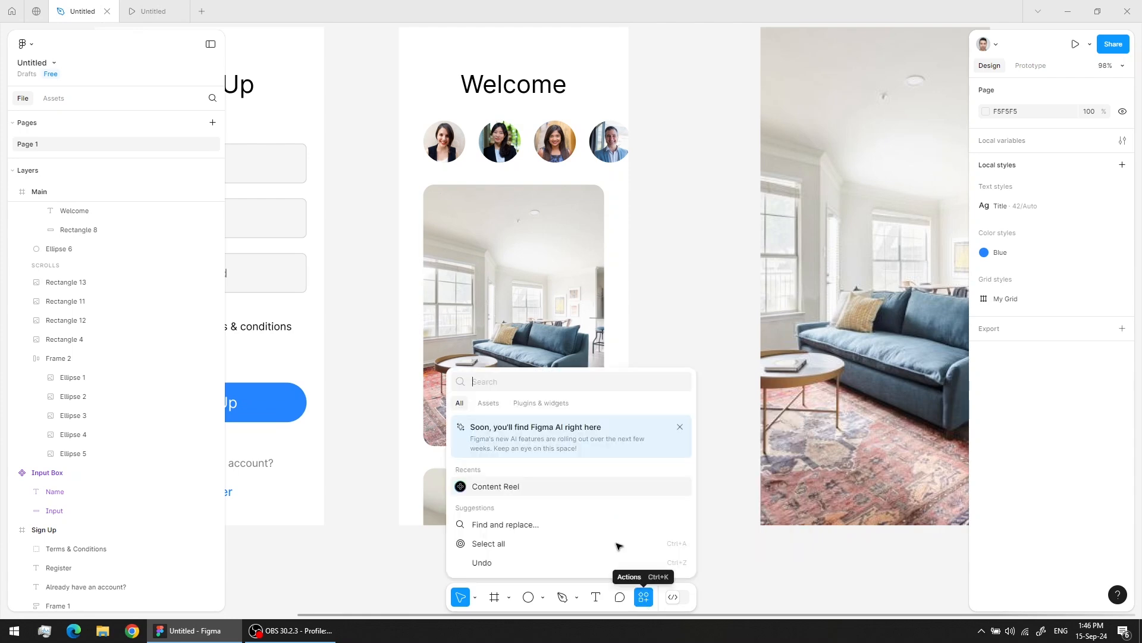
{"action": "left_click", "coordinate": [531, 404]}
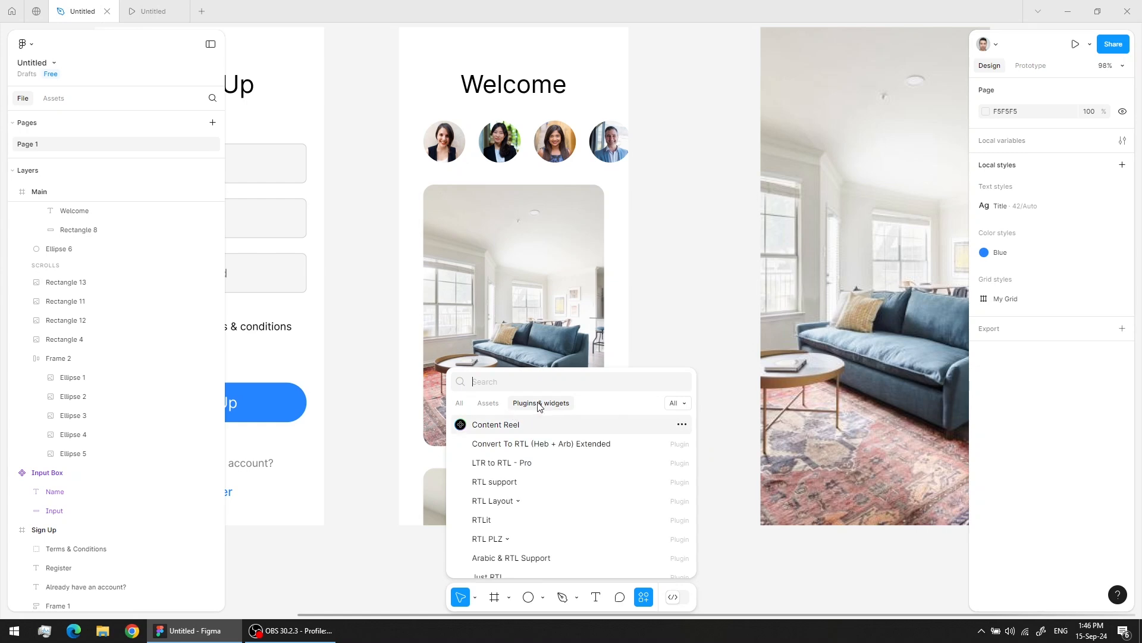
{"action": "right_click", "coordinate": [702, 273]}
{"action": "mouse_move", "coordinate": [783, 374]}
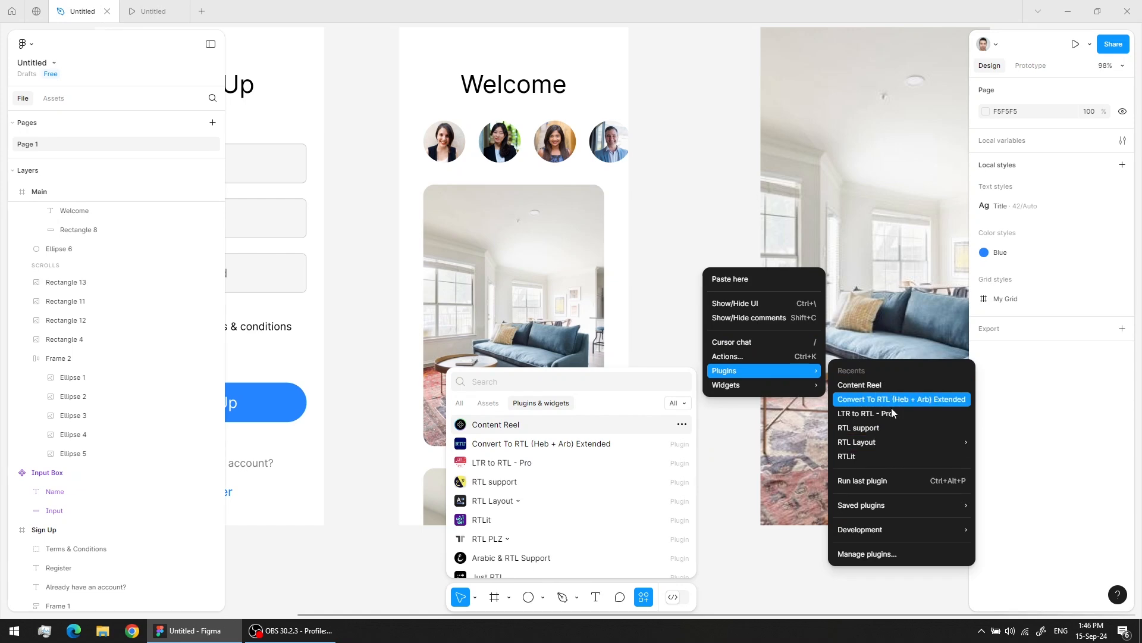
{"action": "mouse_move", "coordinate": [891, 505]}
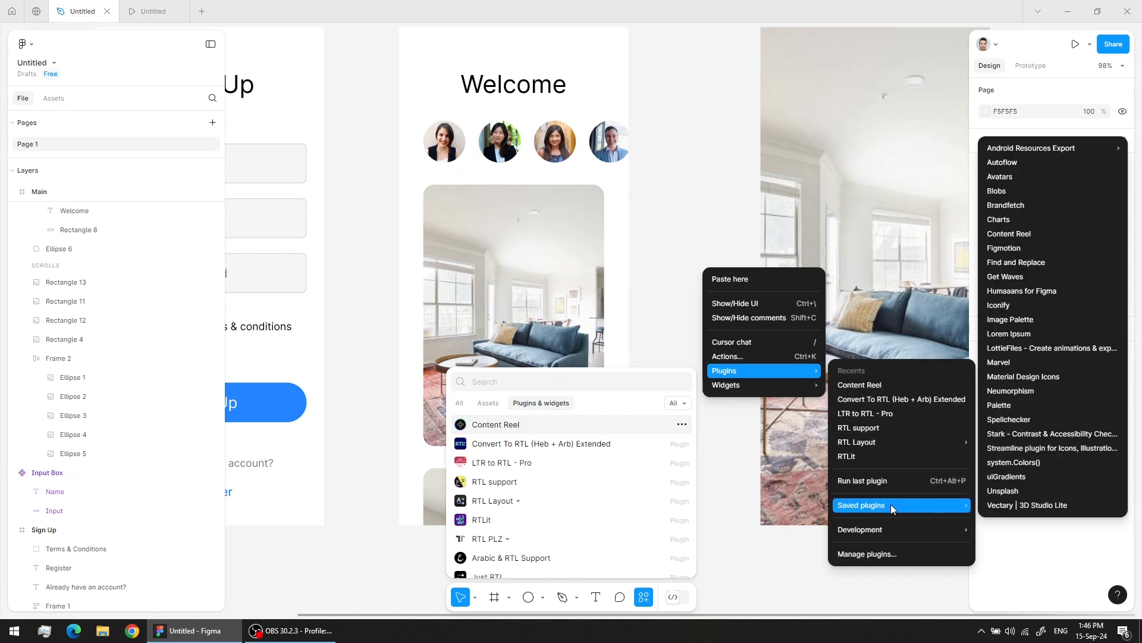
Step: Find the Iconify plugin by name and run it
{"action": "left_click", "coordinate": [488, 383]}
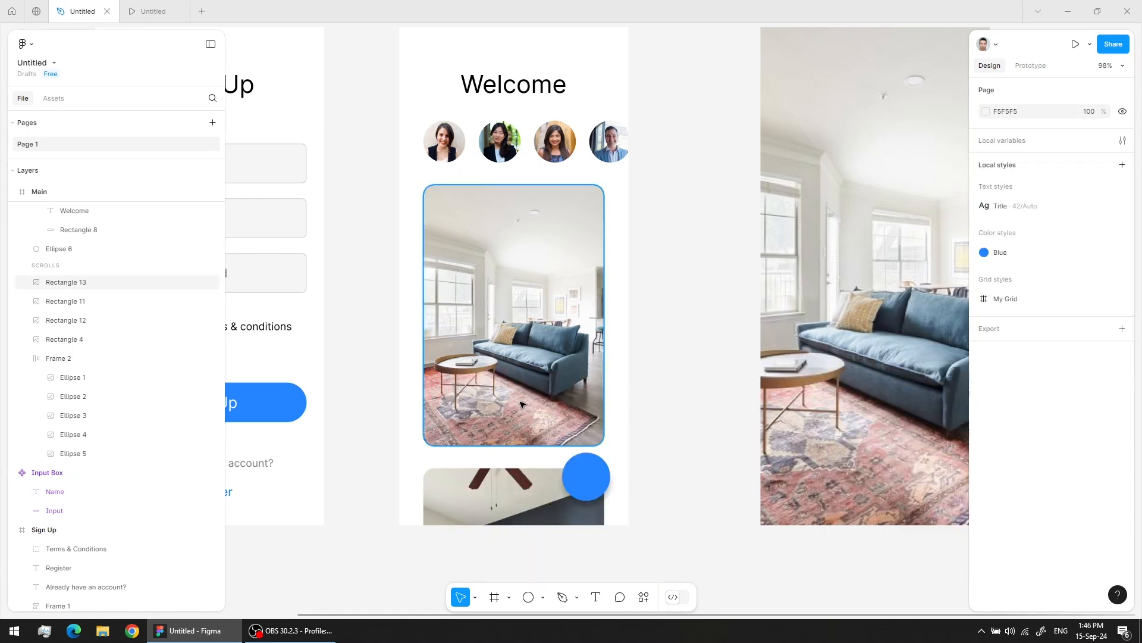
{"action": "left_click", "coordinate": [644, 597]}
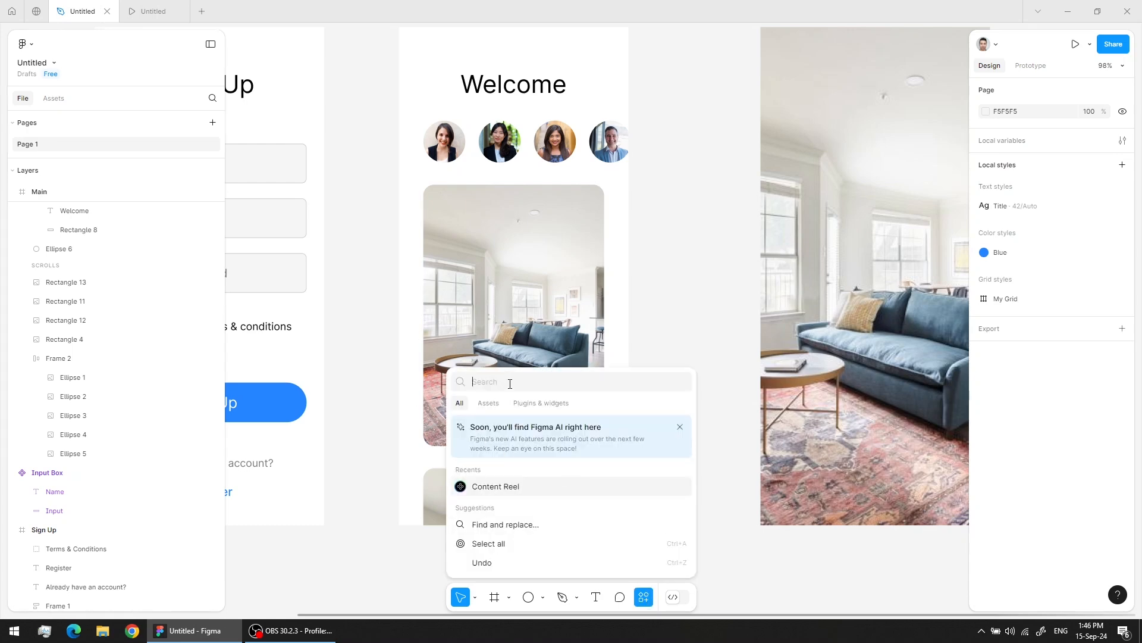
{"action": "type", "text": "iconify"}
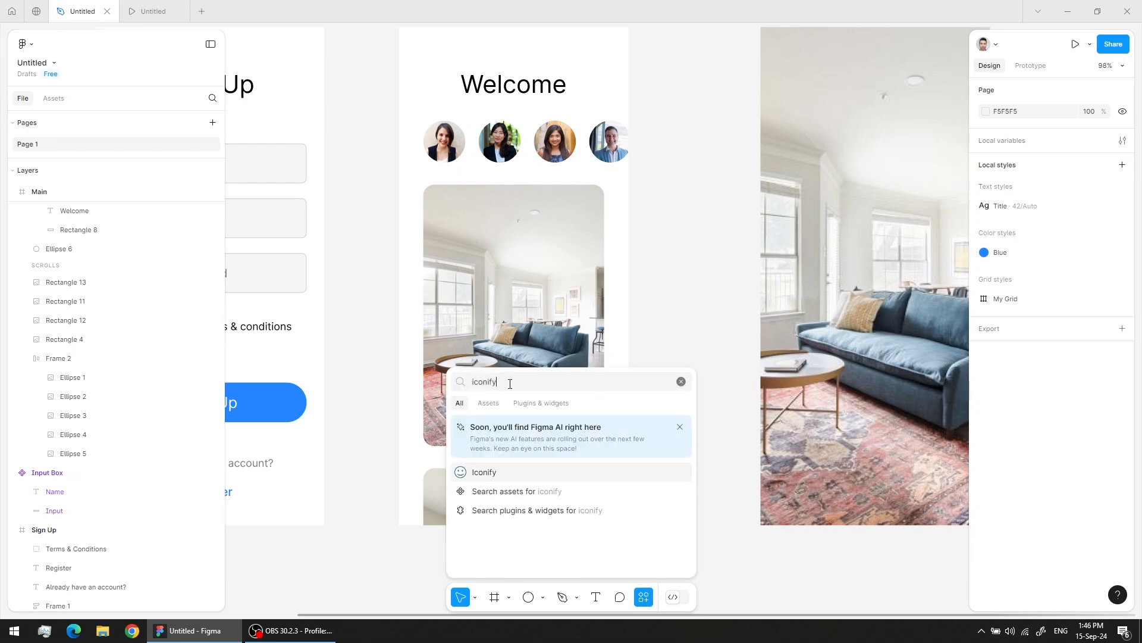
{"action": "left_click", "coordinate": [483, 472]}
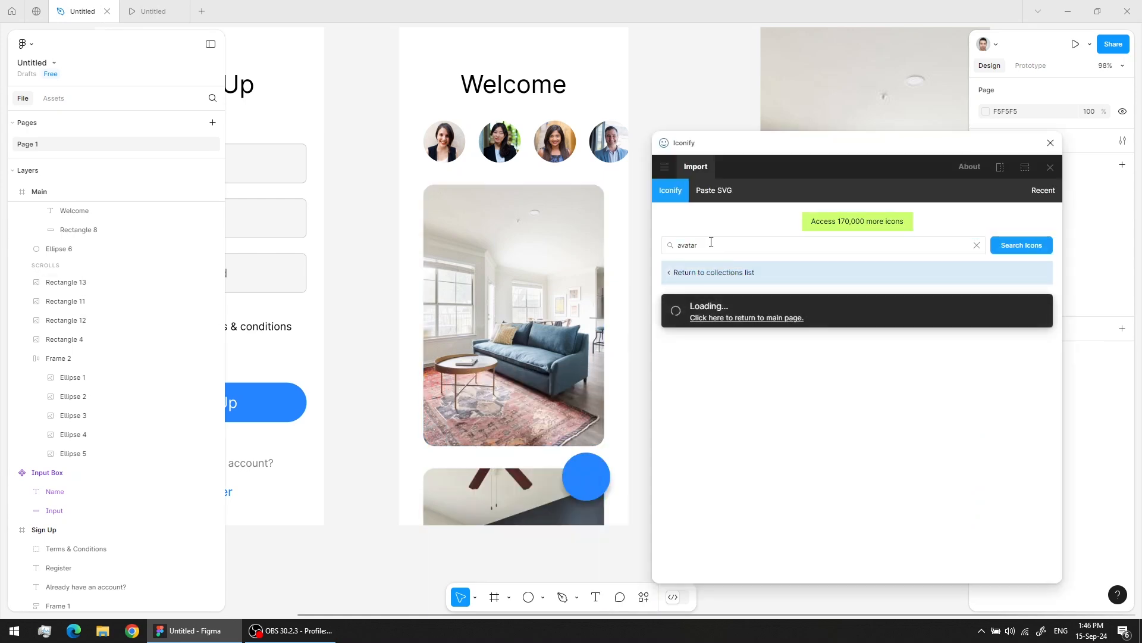
Step: Search Iconify for "plus", place the ic:baseline-plus icon on the canvas between the Sign Up and Main frames, and close the plugin
{"action": "left_click_drag", "start_coordinate": [711, 244], "coordinate": [633, 256]}
{"action": "key", "text": "BackSpace"}
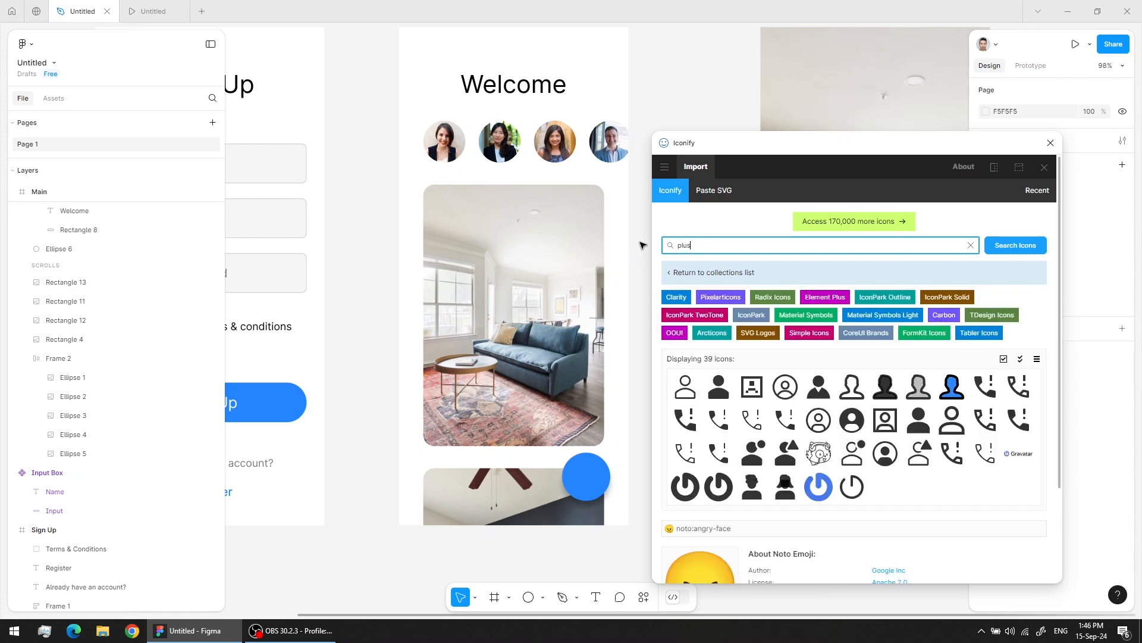
{"action": "key", "text": "Return"}
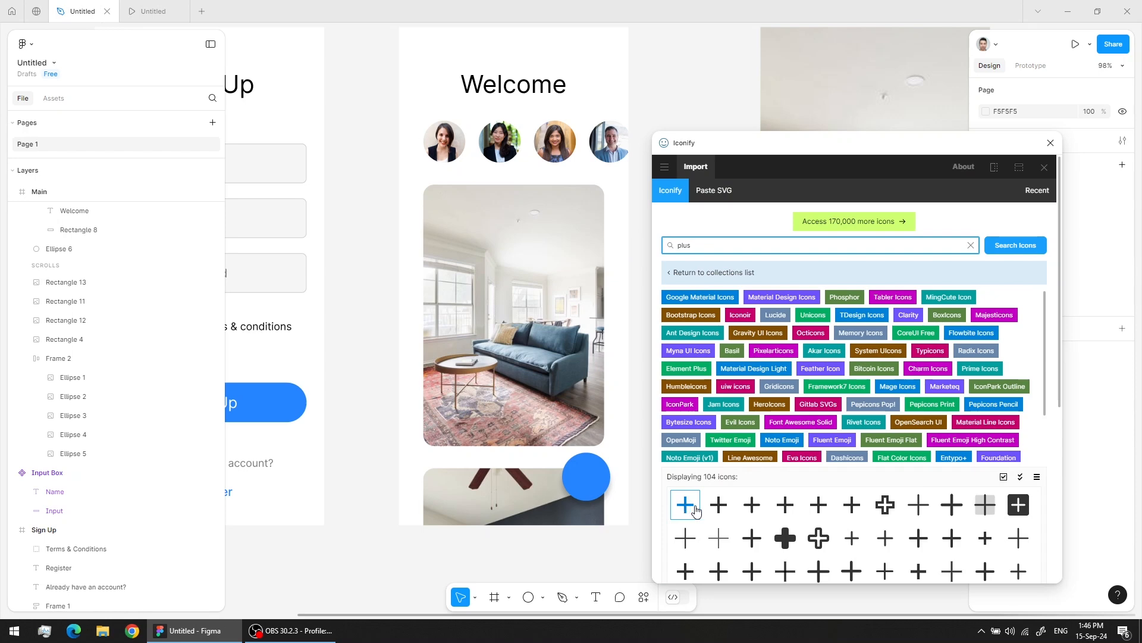
{"action": "left_click_drag", "start_coordinate": [683, 504], "coordinate": [364, 420]}
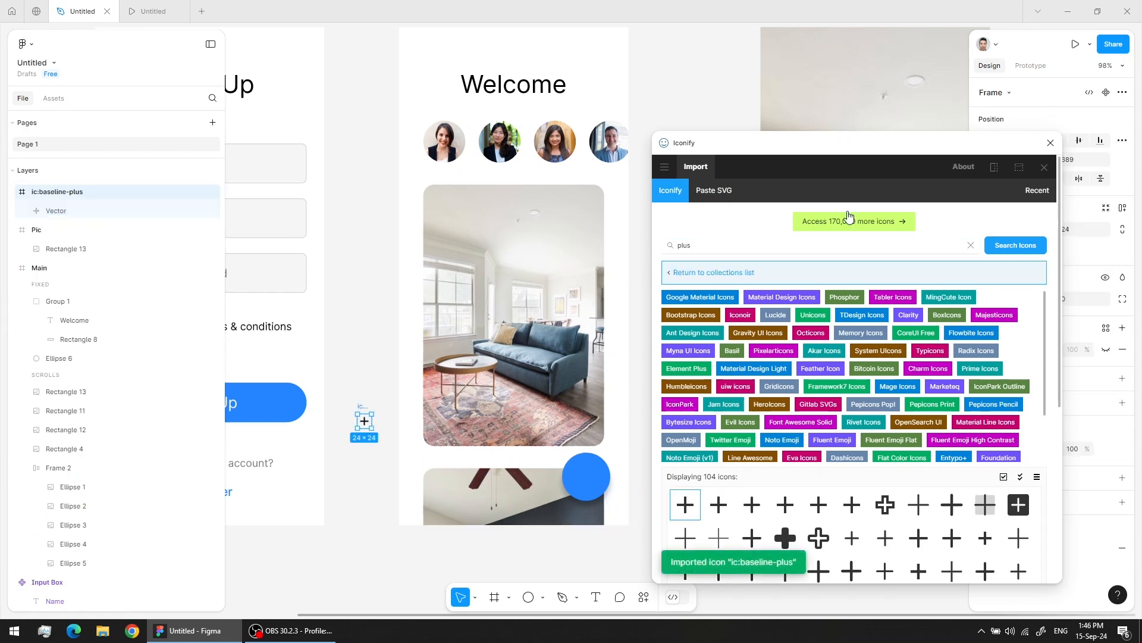
{"action": "left_click", "coordinate": [1051, 145]}
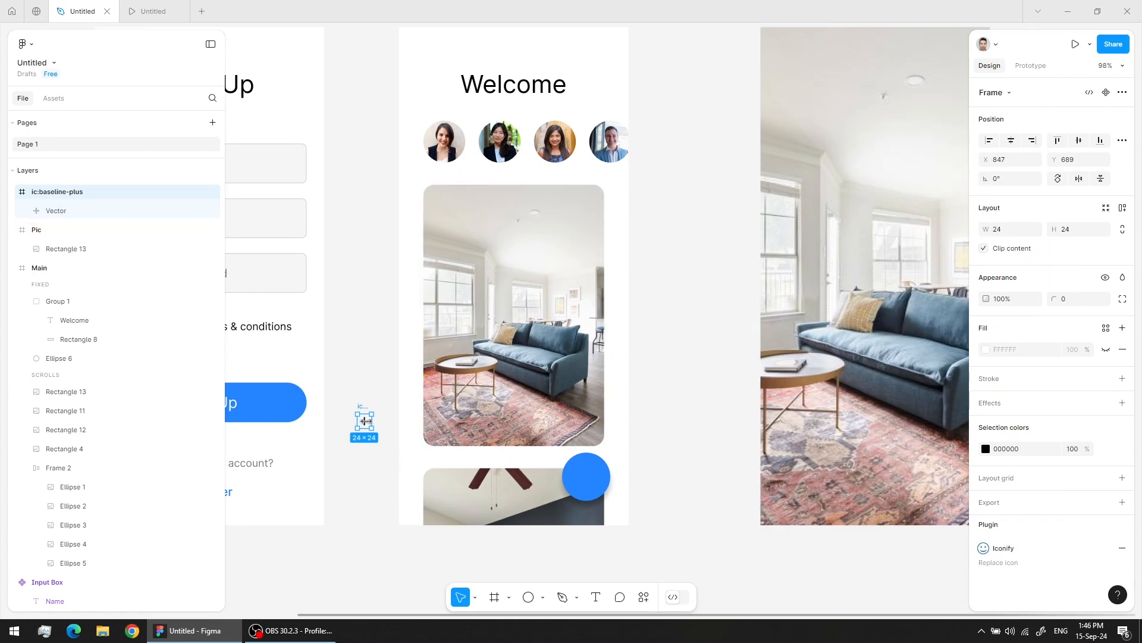
Step: Move the plus icon onto the floating blue circle and reorder its layer to the top of the Main frame's fixed layers
{"action": "left_click_drag", "start_coordinate": [365, 407], "coordinate": [575, 463]}
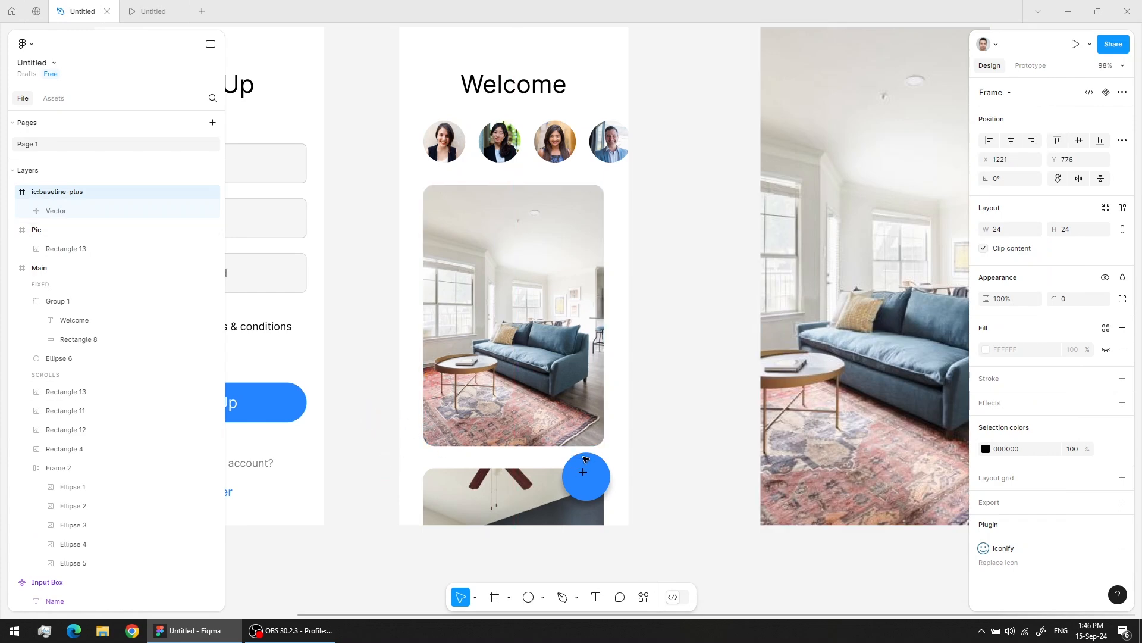
{"action": "scroll", "coordinate": [575, 463], "scroll_direction": "up", "scroll_amount": 5}
{"action": "scroll", "coordinate": [113, 321], "scroll_direction": "up", "scroll_amount": 1}
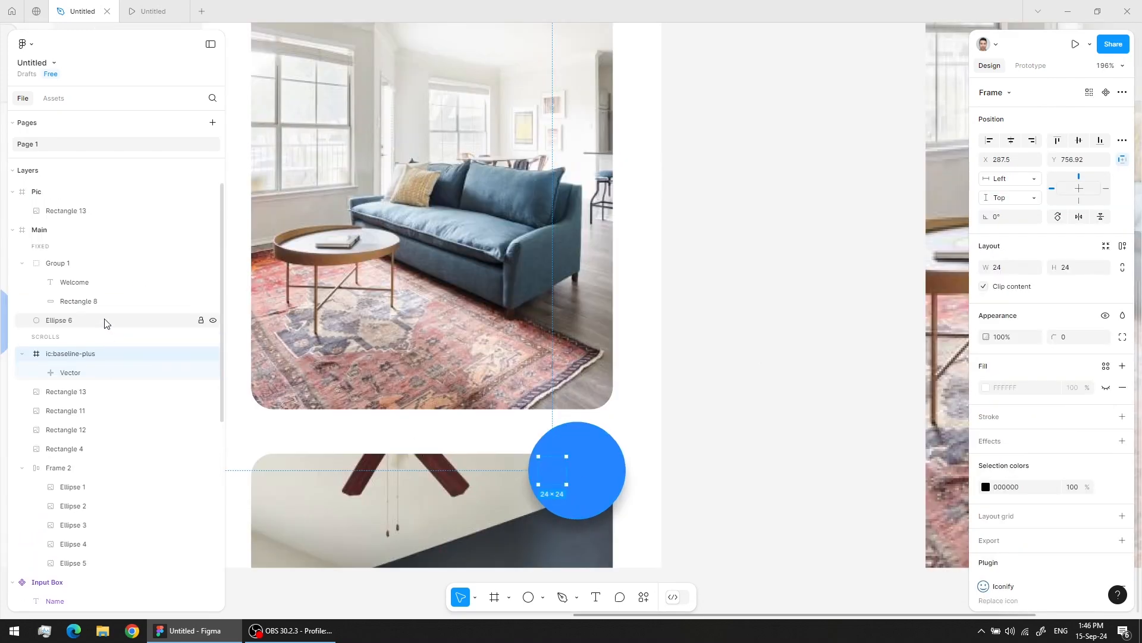
{"action": "scroll", "coordinate": [105, 321], "scroll_direction": "up", "scroll_amount": 1}
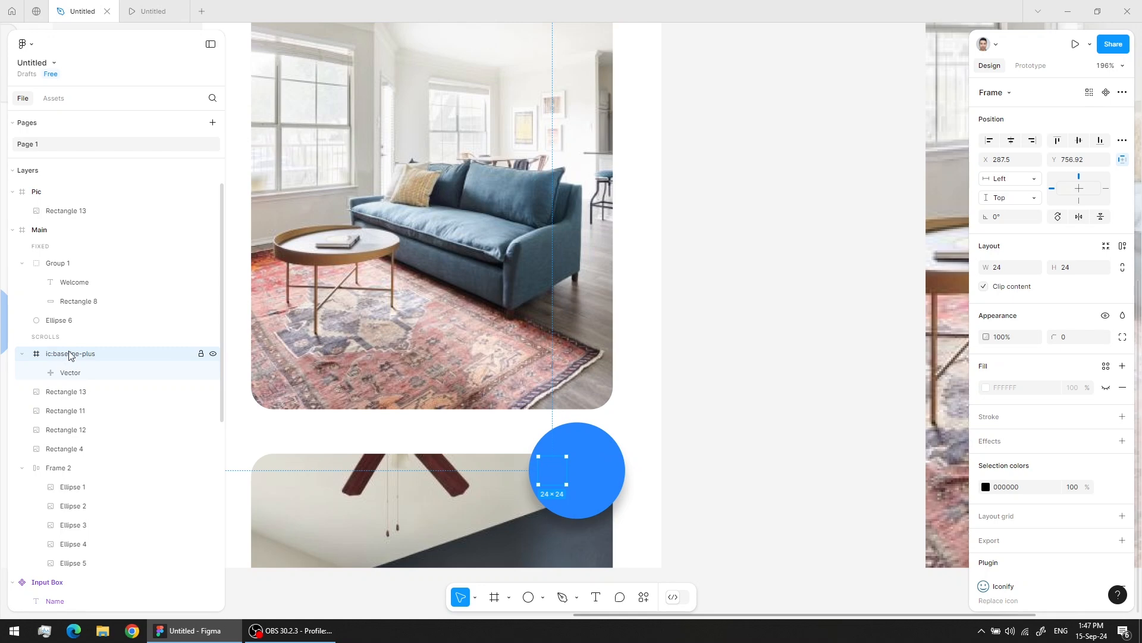
{"action": "left_click_drag", "start_coordinate": [68, 356], "coordinate": [65, 261]}
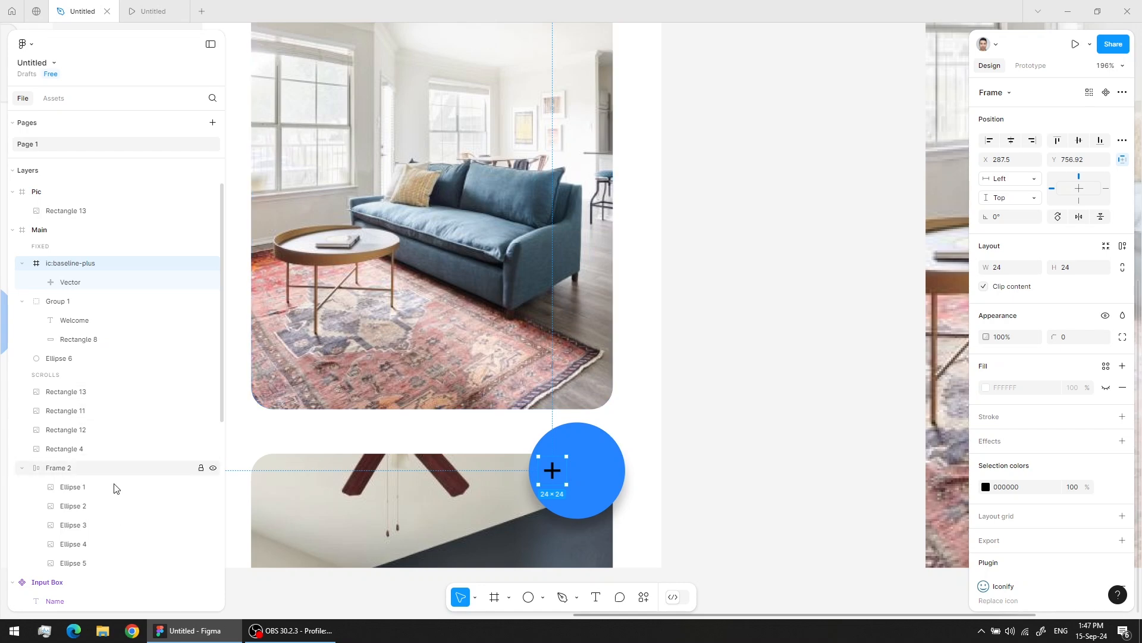
Step: Align the horizontal centers of the plus icon and the blue circle
{"action": "left_click", "coordinate": [59, 358], "text": "ctrl"}
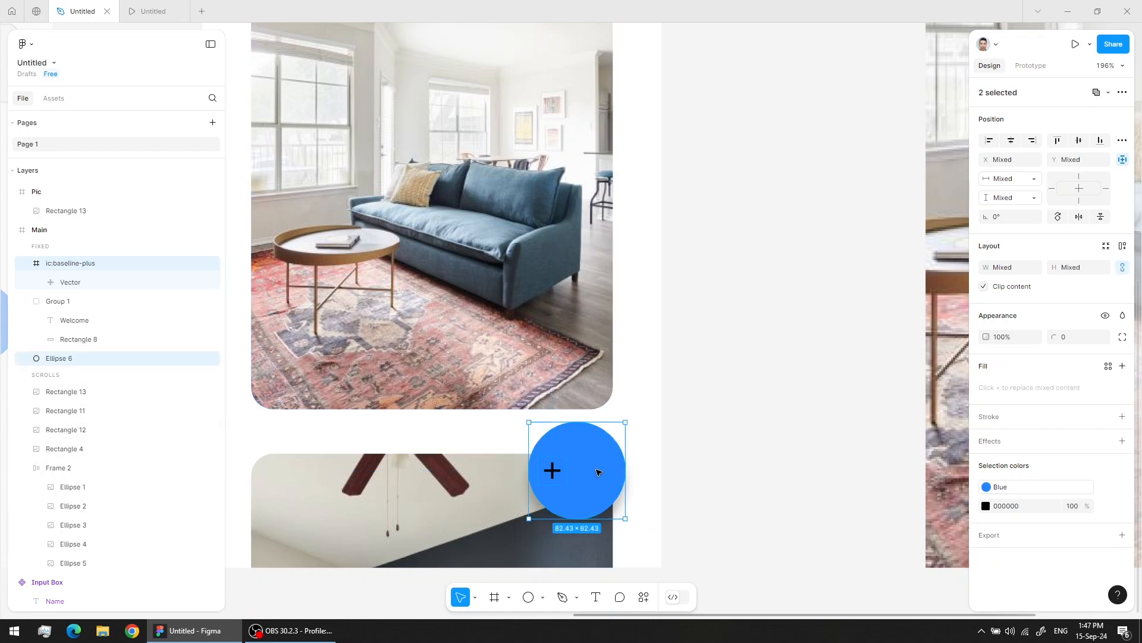
{"action": "left_click", "coordinate": [1011, 140]}
{"action": "left_click", "coordinate": [650, 467]}
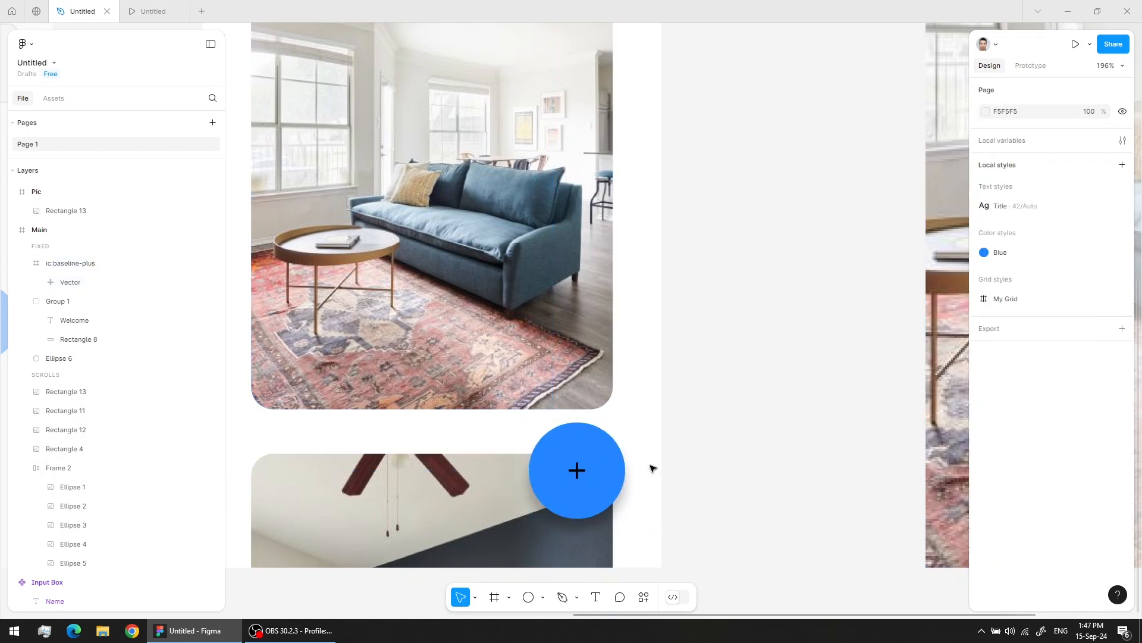
Step: Scale the plus icon proportionally about its center to about 44 × 44 inside the blue circle
{"action": "left_click", "coordinate": [577, 471]}
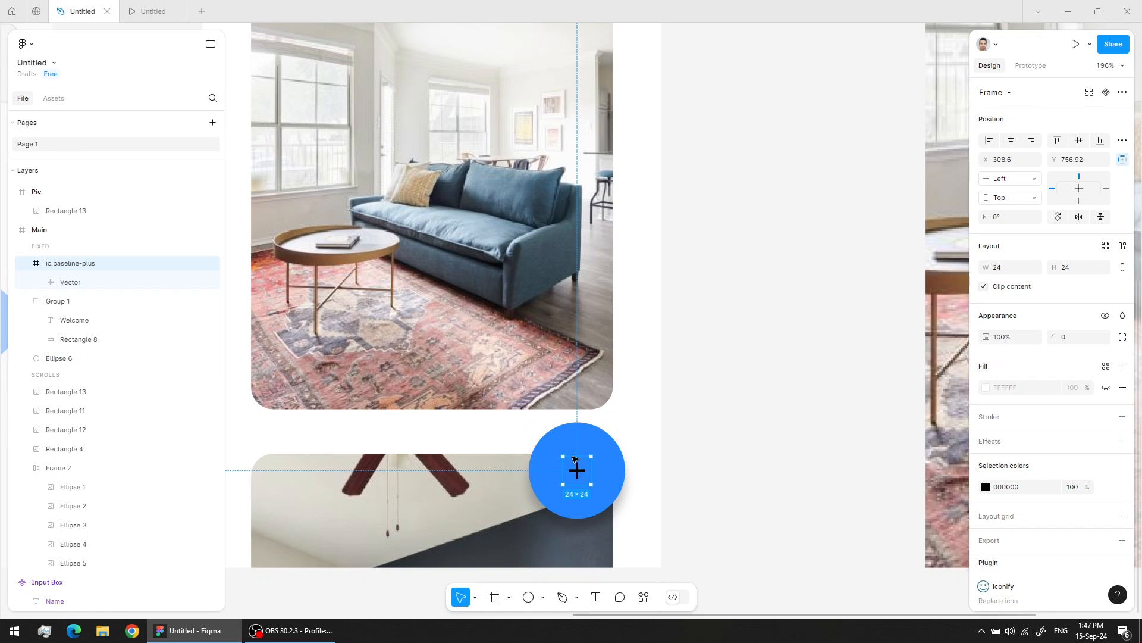
{"action": "key", "text": "k"}
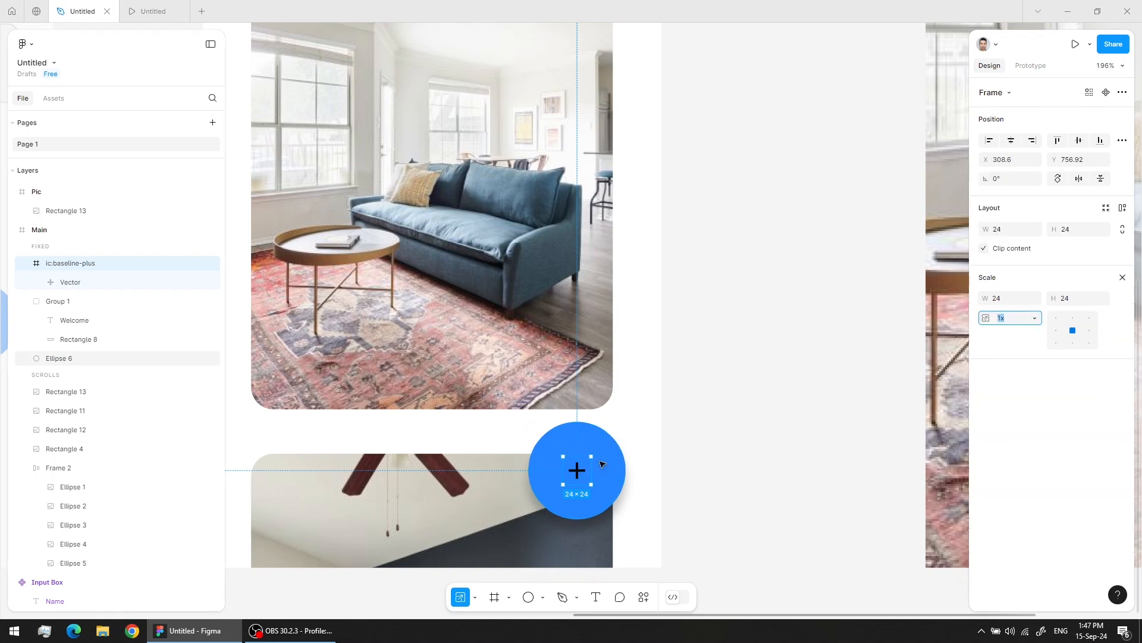
{"action": "left_click_drag", "start_coordinate": [591, 456], "coordinate": [603, 449]}
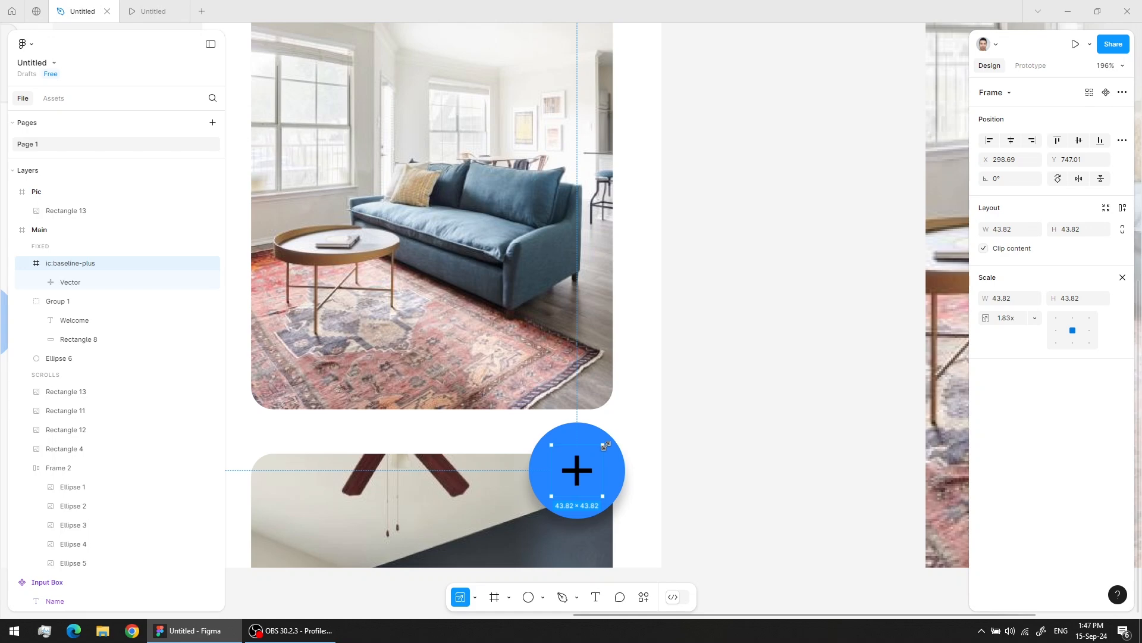
{"action": "key", "text": "v"}
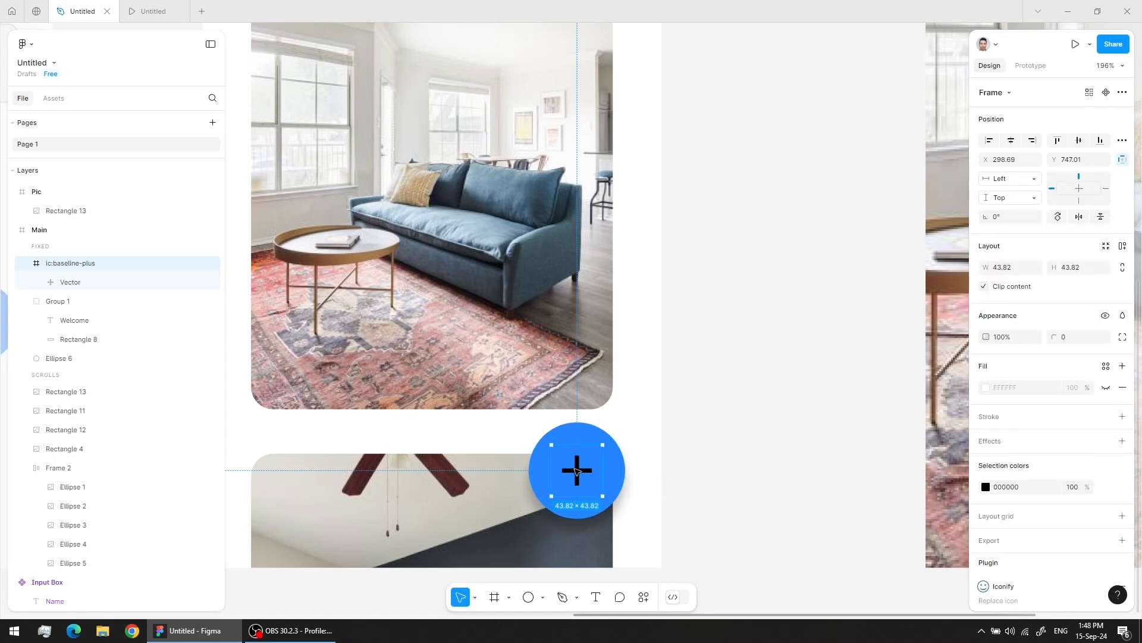
{"action": "left_click", "coordinate": [771, 440]}
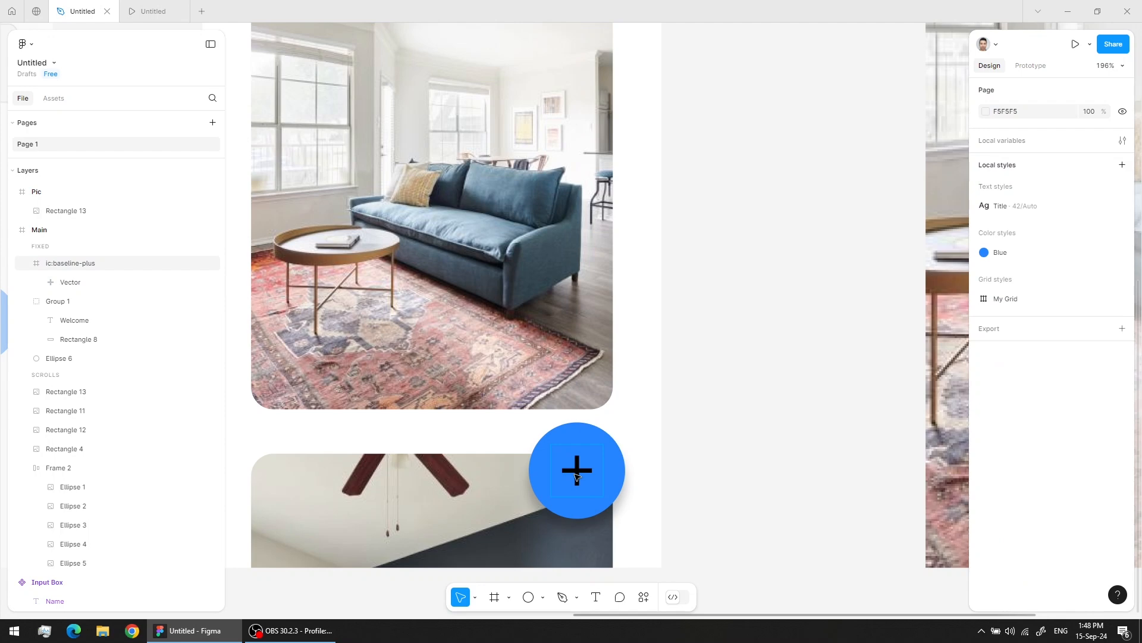
Step: Change the plus icon's color to white (FFFFFF) through the selection colors of the icon and circle
{"action": "left_click", "coordinate": [576, 476]}
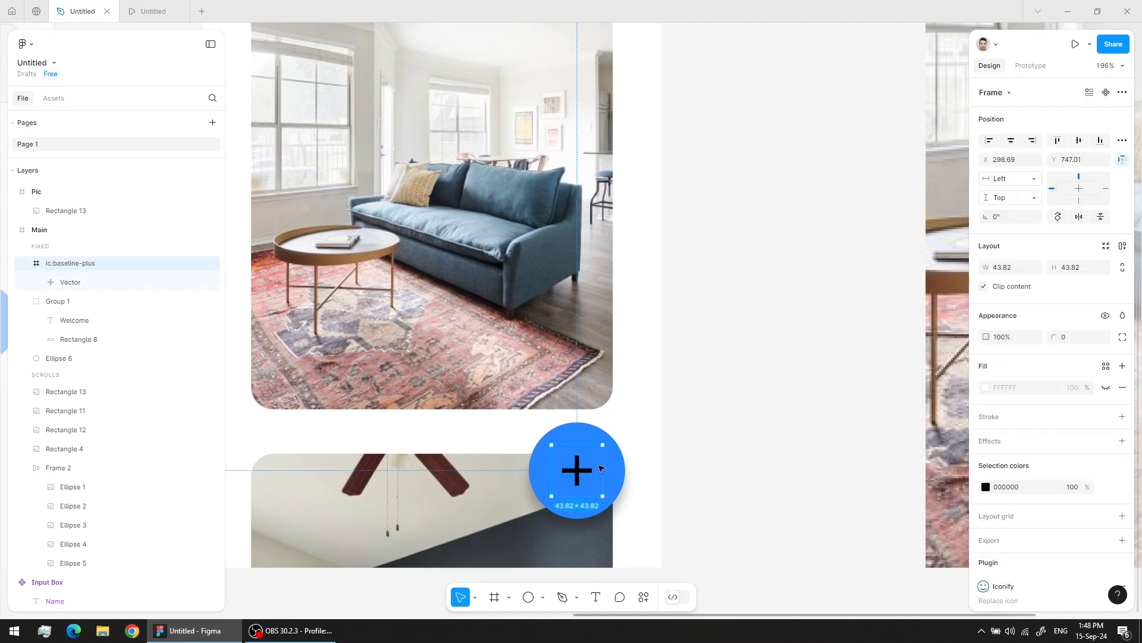
{"action": "left_click", "coordinate": [580, 434], "text": "shift"}
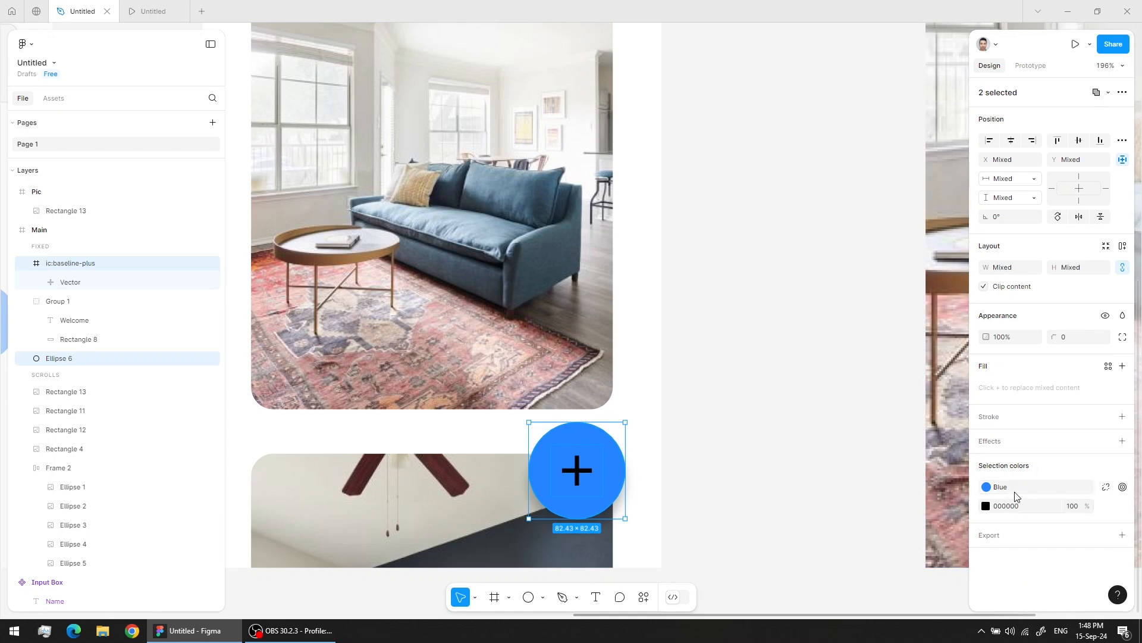
{"action": "left_click", "coordinate": [987, 507]}
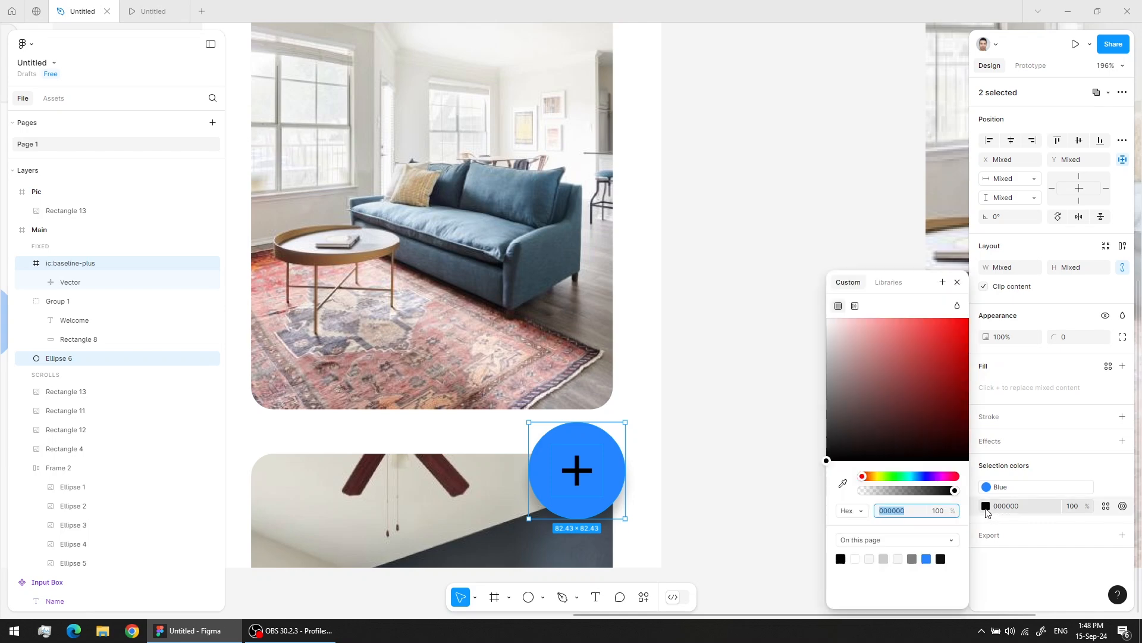
{"action": "mouse_move", "coordinate": [881, 438]}
{"action": "left_mouse_down"}
{"action": "mouse_move", "coordinate": [870, 390]}
{"action": "mouse_move", "coordinate": [783, 250]}
{"action": "left_mouse_up"}
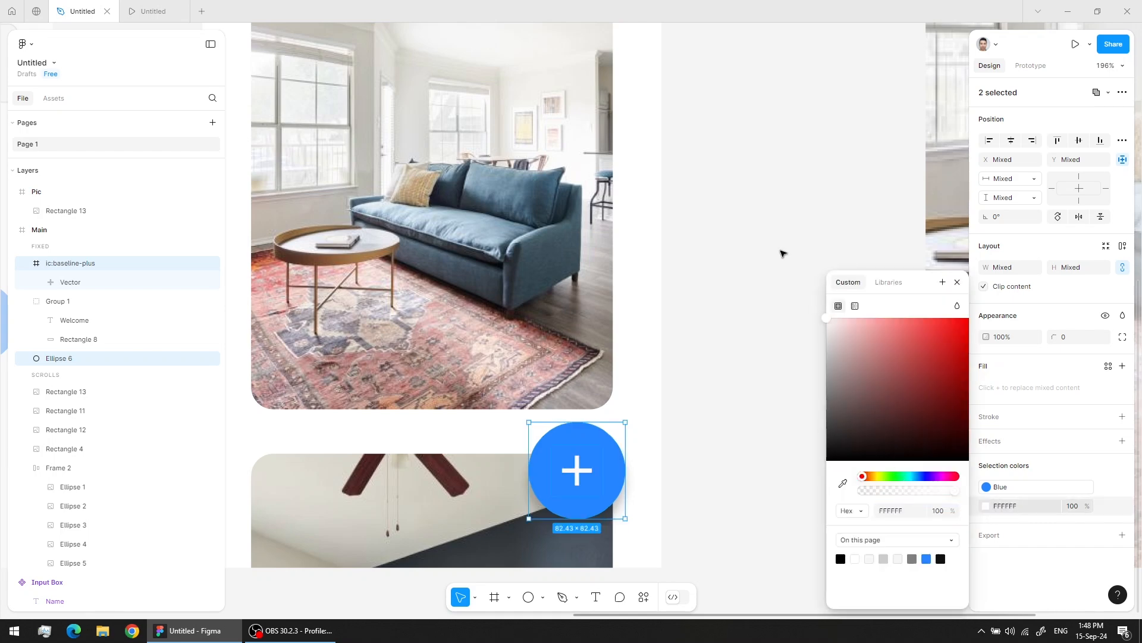
{"action": "left_click", "coordinate": [958, 284]}
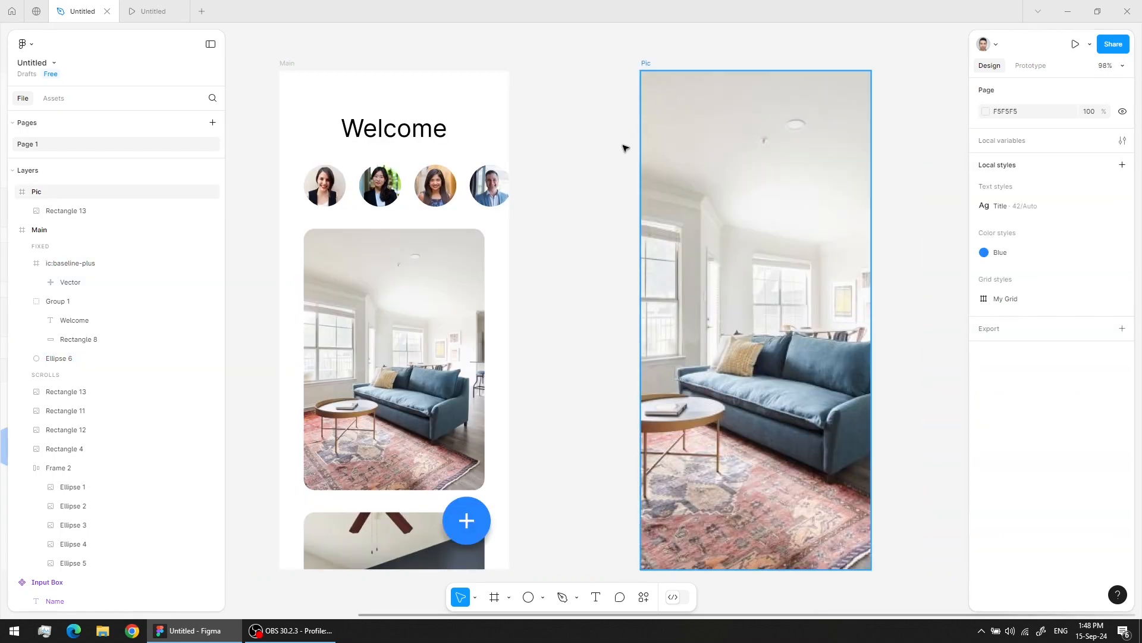
Step: Duplicate the blue Sign Up button out of the Sign Up frame onto the empty canvas below the Input Box component
{"action": "left_click_drag", "start_coordinate": [470, 523], "coordinate": [835, 501]}
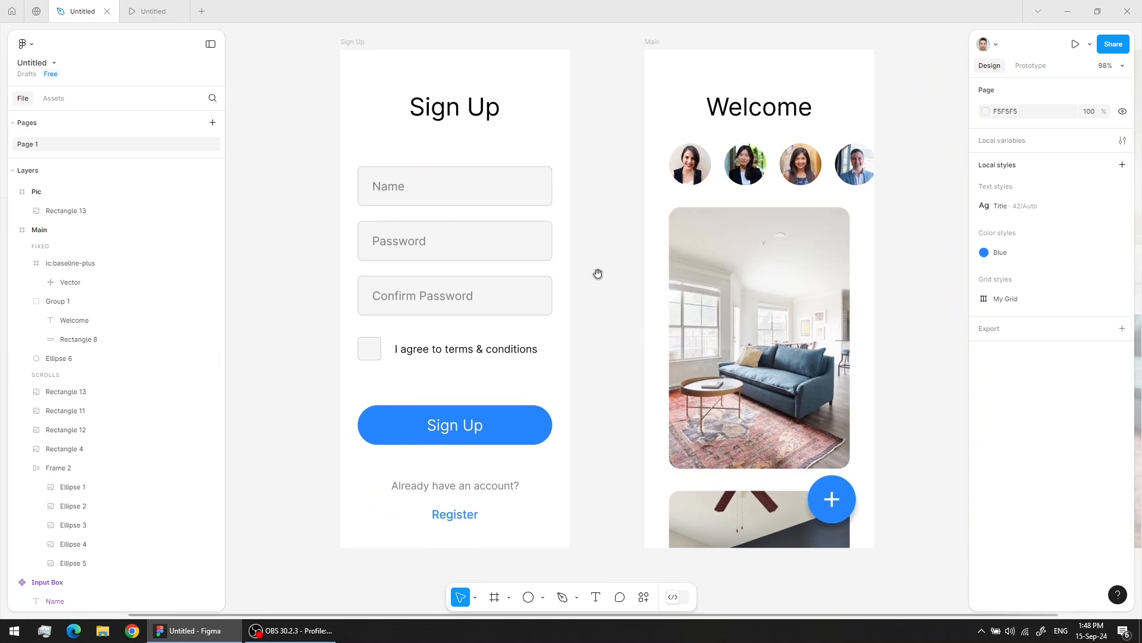
{"action": "left_click_drag", "start_coordinate": [597, 274], "coordinate": [651, 285]}
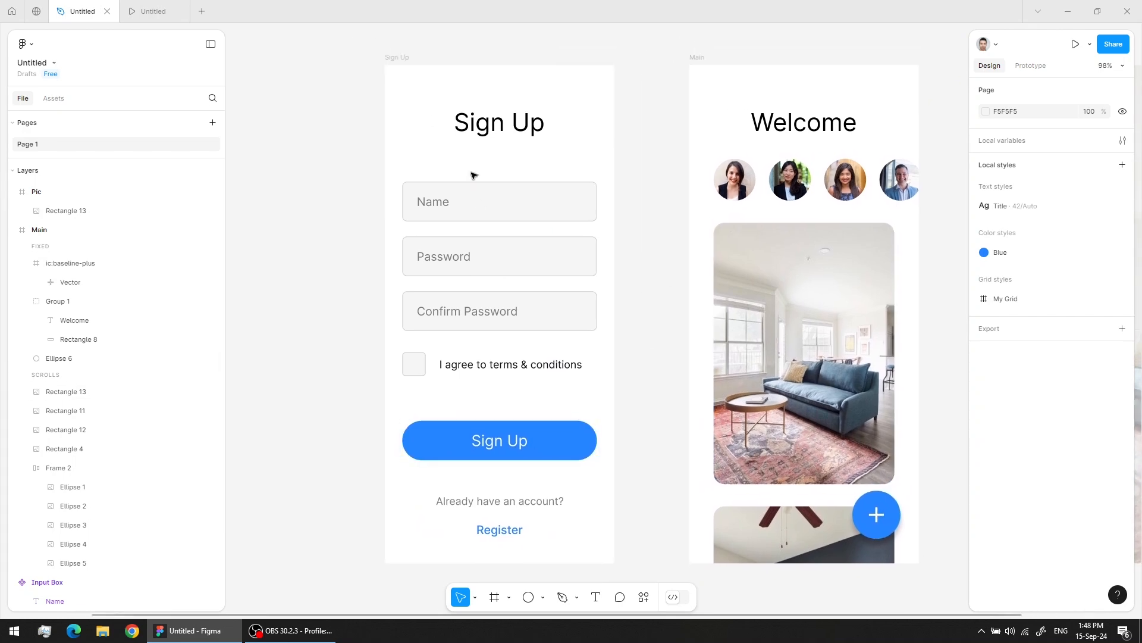
{"action": "left_click", "coordinate": [398, 57]}
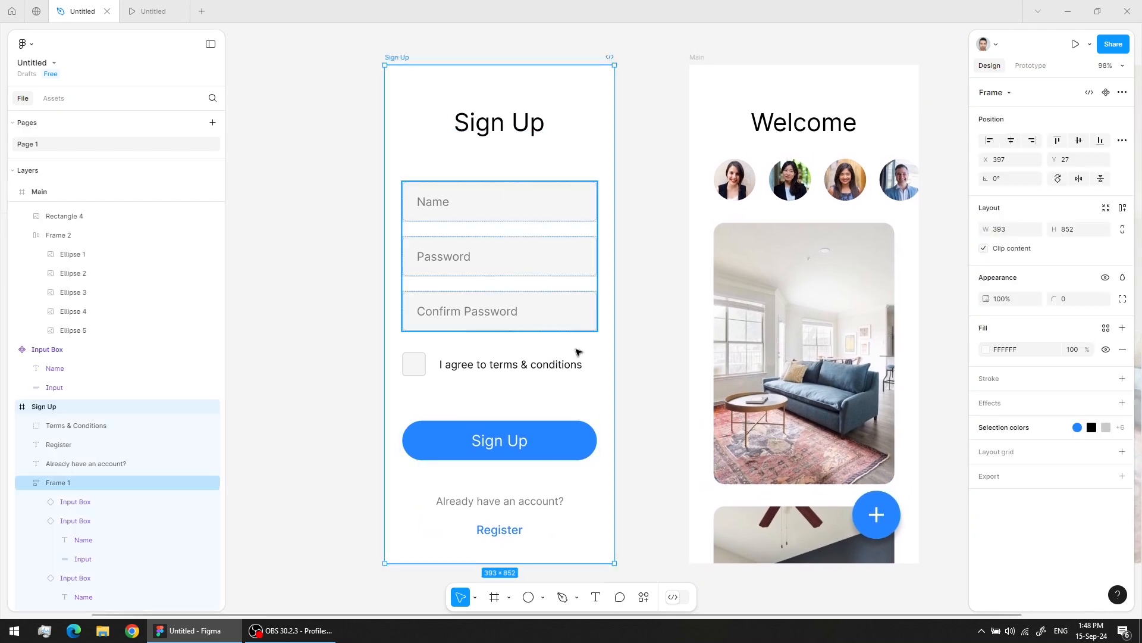
{"action": "left_click", "coordinate": [550, 456]}
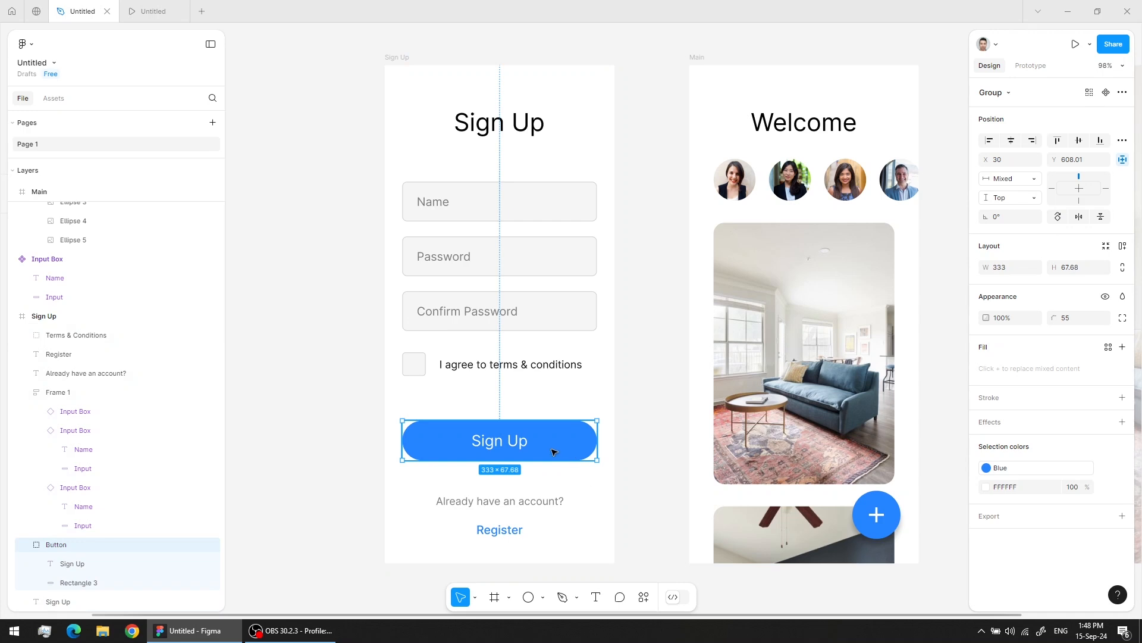
{"action": "scroll", "coordinate": [655, 362], "scroll_direction": "left", "scroll_amount": 3}
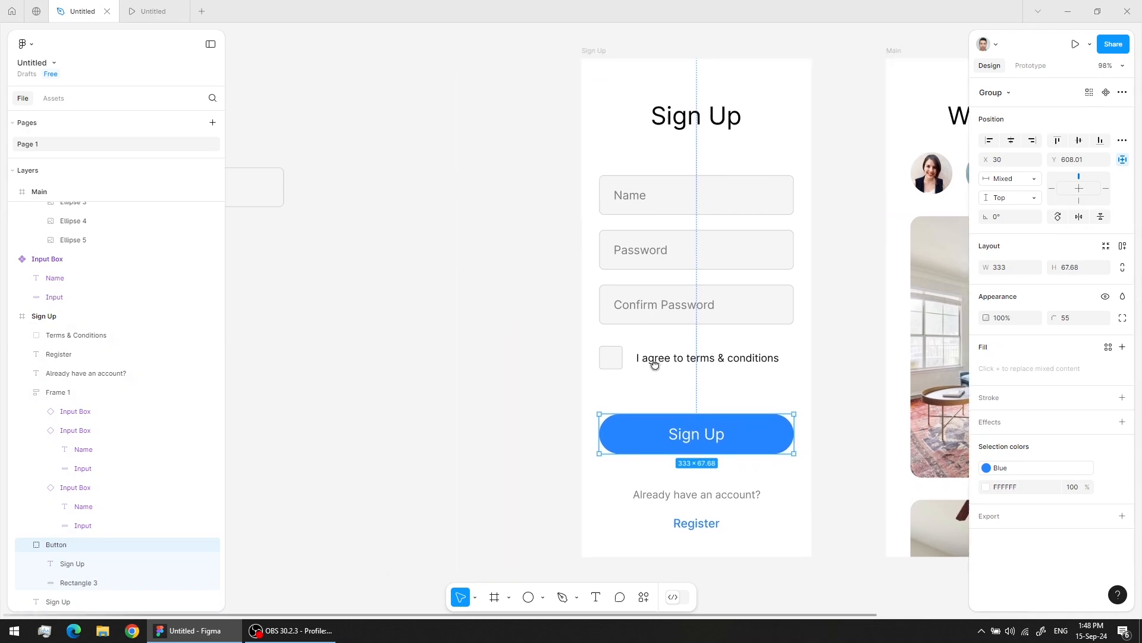
{"action": "scroll", "coordinate": [594, 345], "scroll_direction": "down", "scroll_amount": 5}
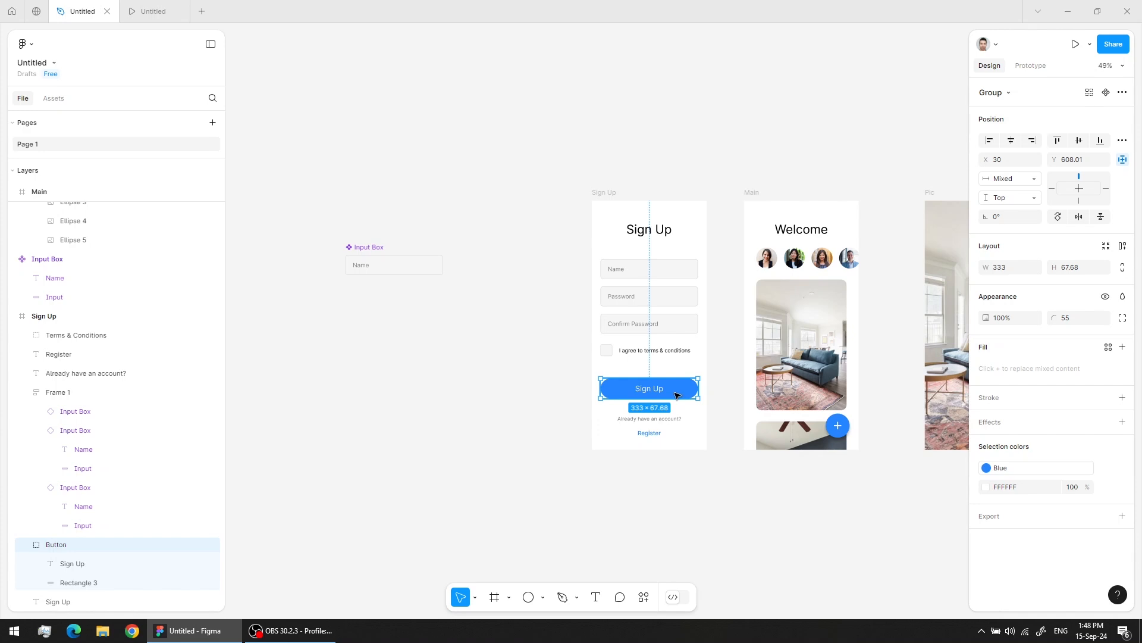
{"action": "left_click_drag", "start_coordinate": [658, 392], "coordinate": [422, 381]}
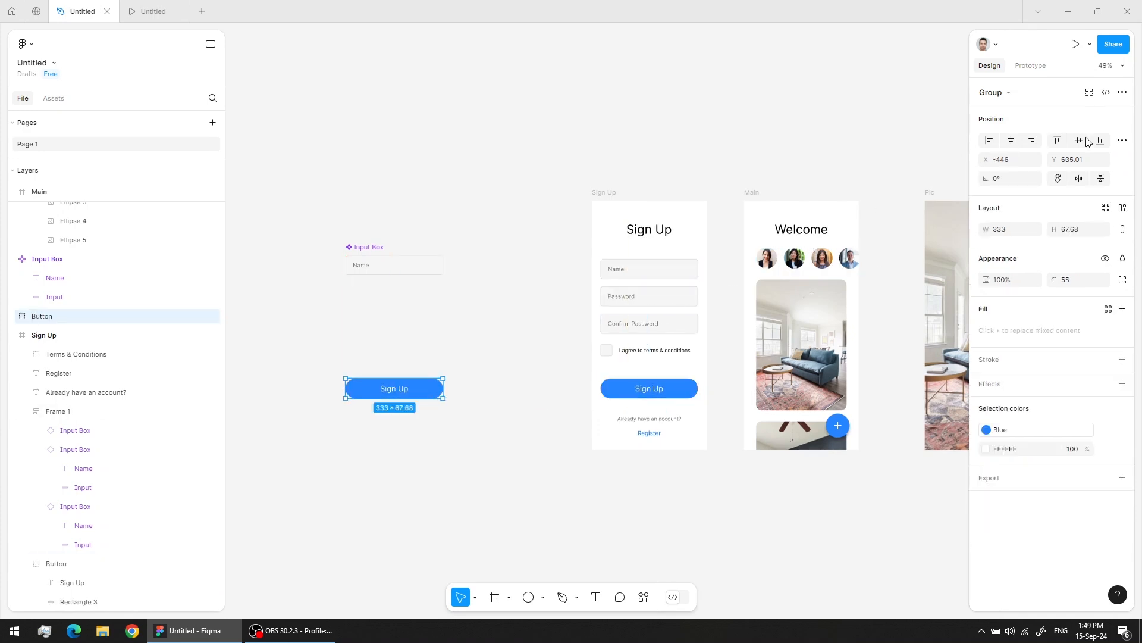
Step: Turn the copied Sign Up button group into a component
{"action": "right_click", "coordinate": [417, 393]}
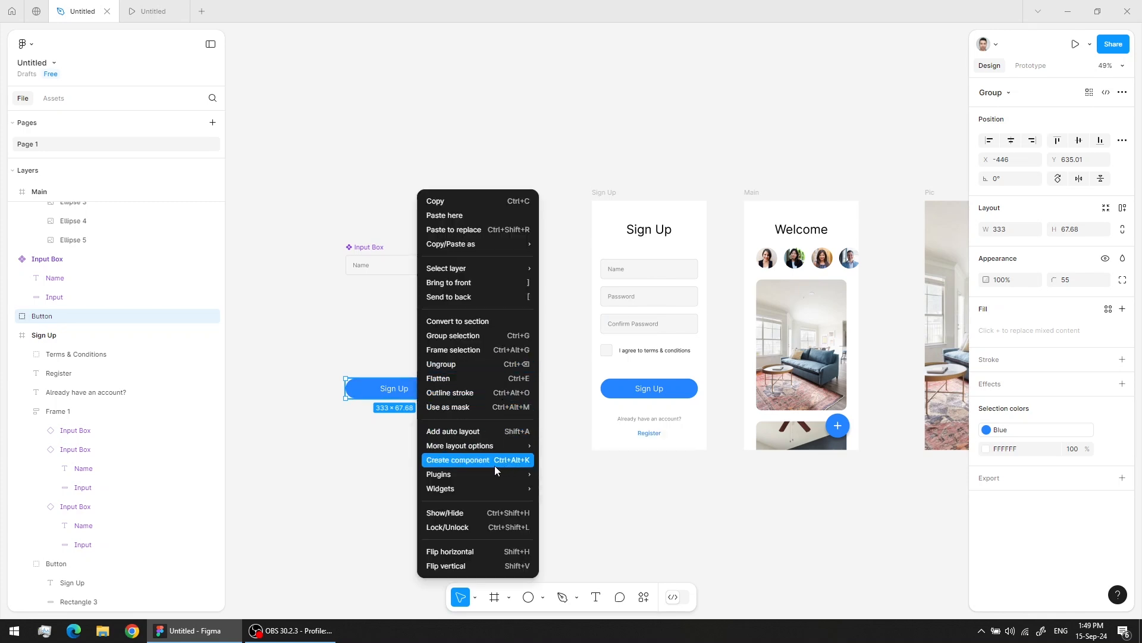
{"action": "left_click", "coordinate": [579, 322]}
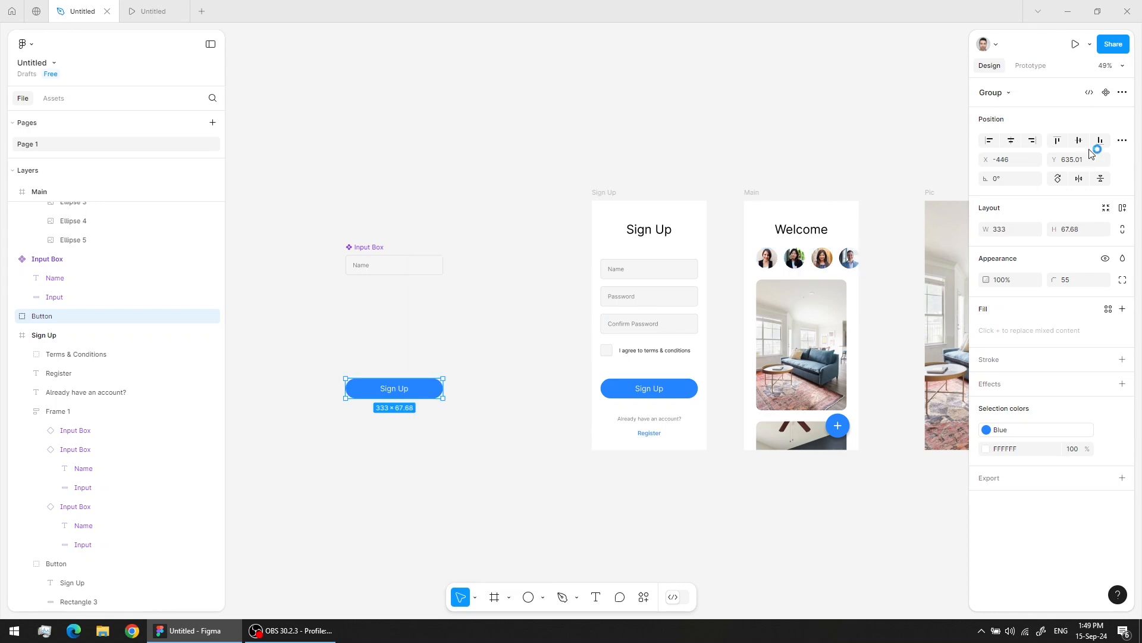
{"action": "left_click", "coordinate": [1106, 94]}
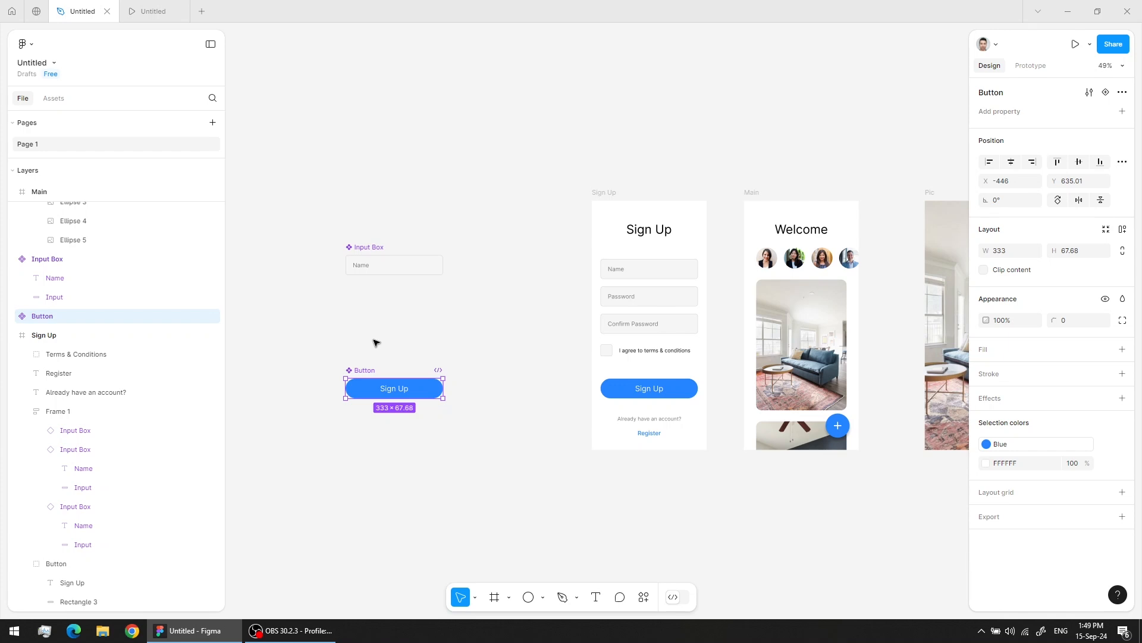
Step: Add a variant property to the Button component and create a second variant below the default one
{"action": "left_click", "coordinate": [383, 361]}
{"action": "left_click", "coordinate": [358, 372]}
{"action": "left_click", "coordinate": [1123, 113]}
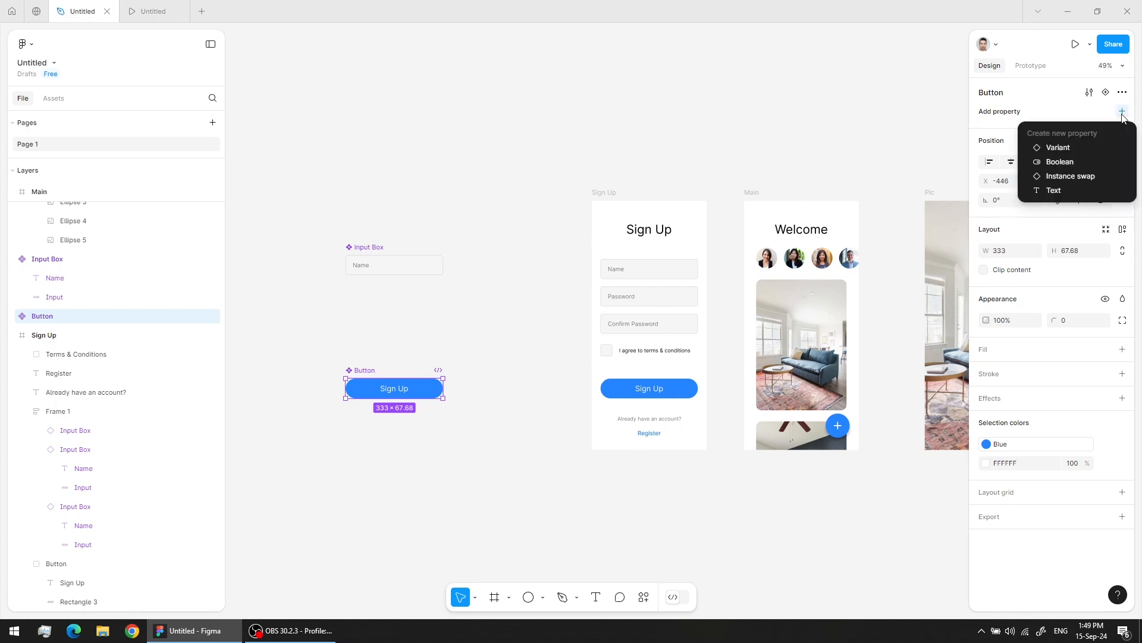
{"action": "left_click", "coordinate": [1056, 149]}
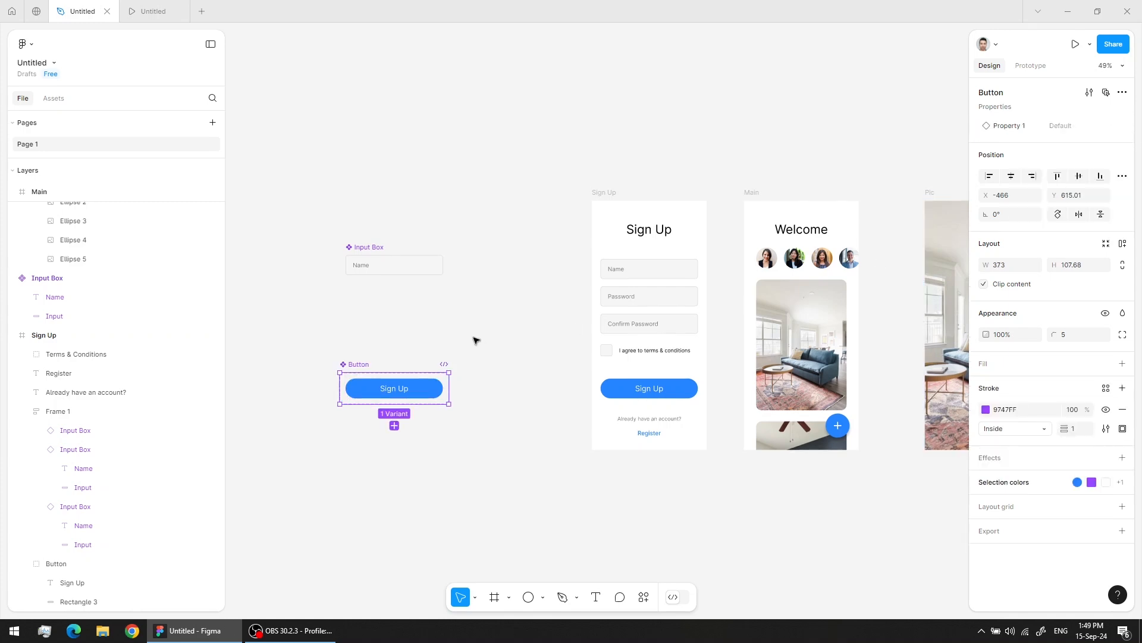
{"action": "left_click", "coordinate": [394, 426]}
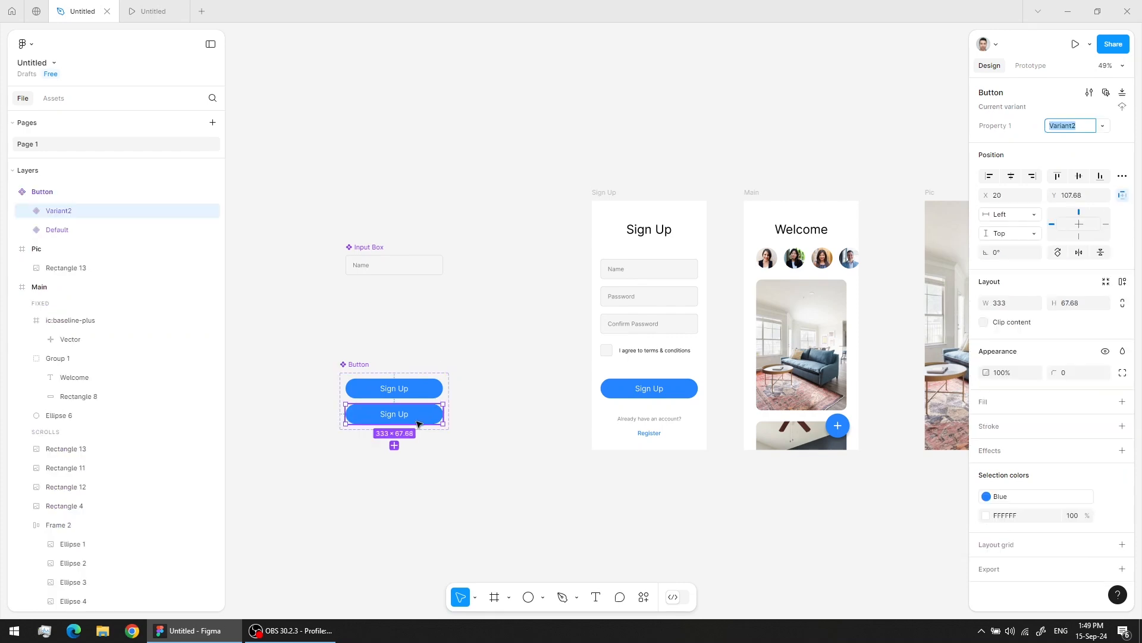
Step: Detach the Blue style from the second button variant's selection colors and darken that color to 1663C9
{"action": "left_click", "coordinate": [421, 395]}
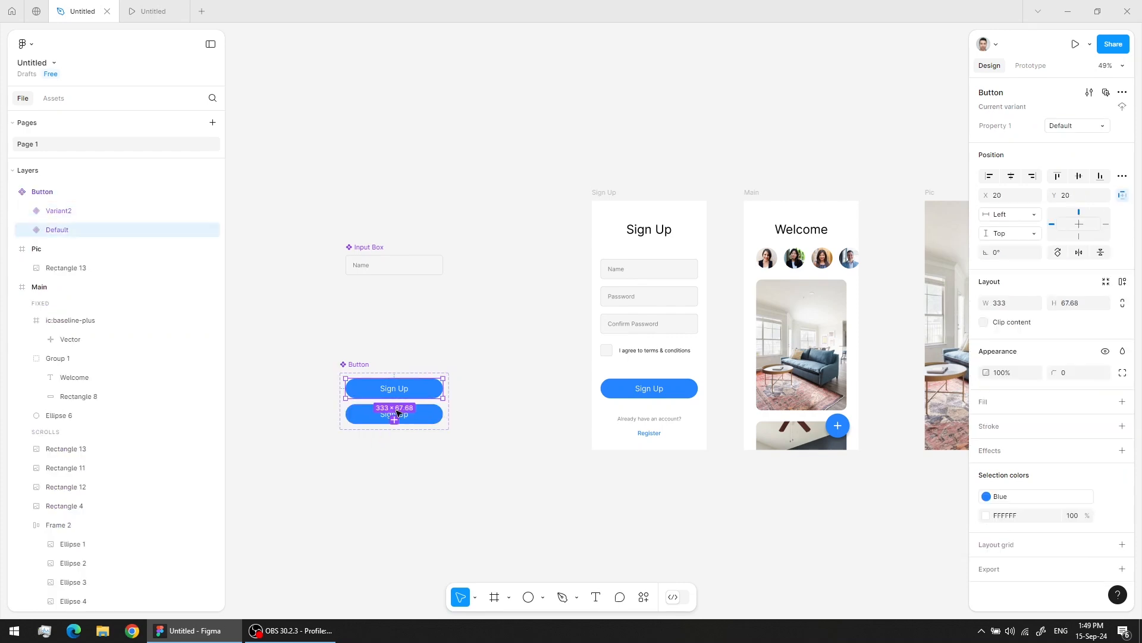
{"action": "left_click", "coordinate": [415, 422]}
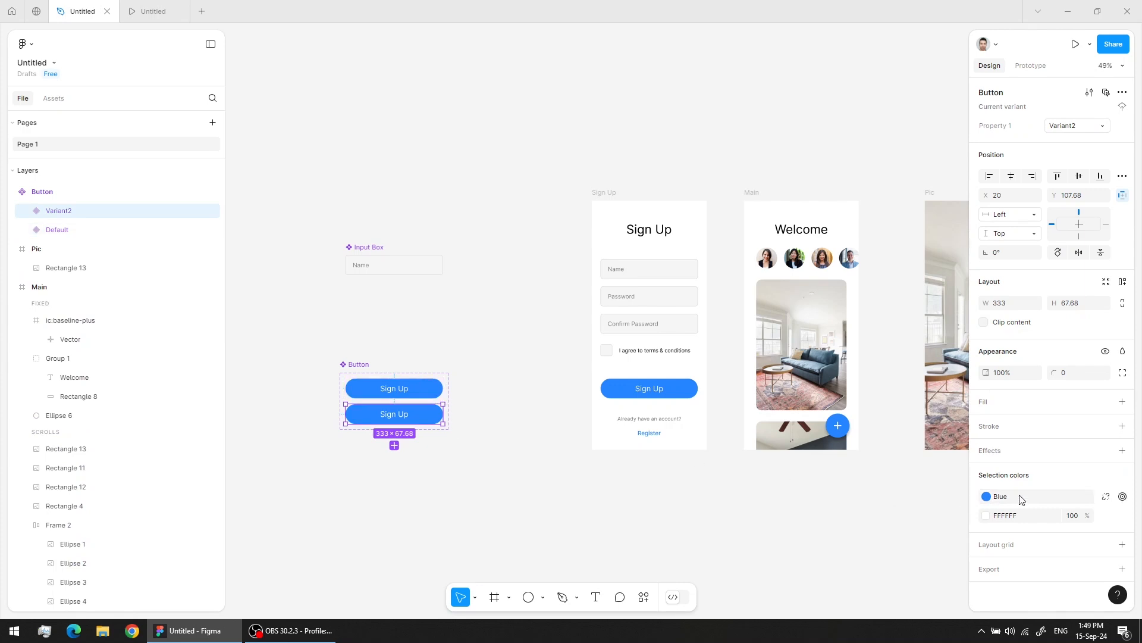
{"action": "left_click", "coordinate": [988, 498]}
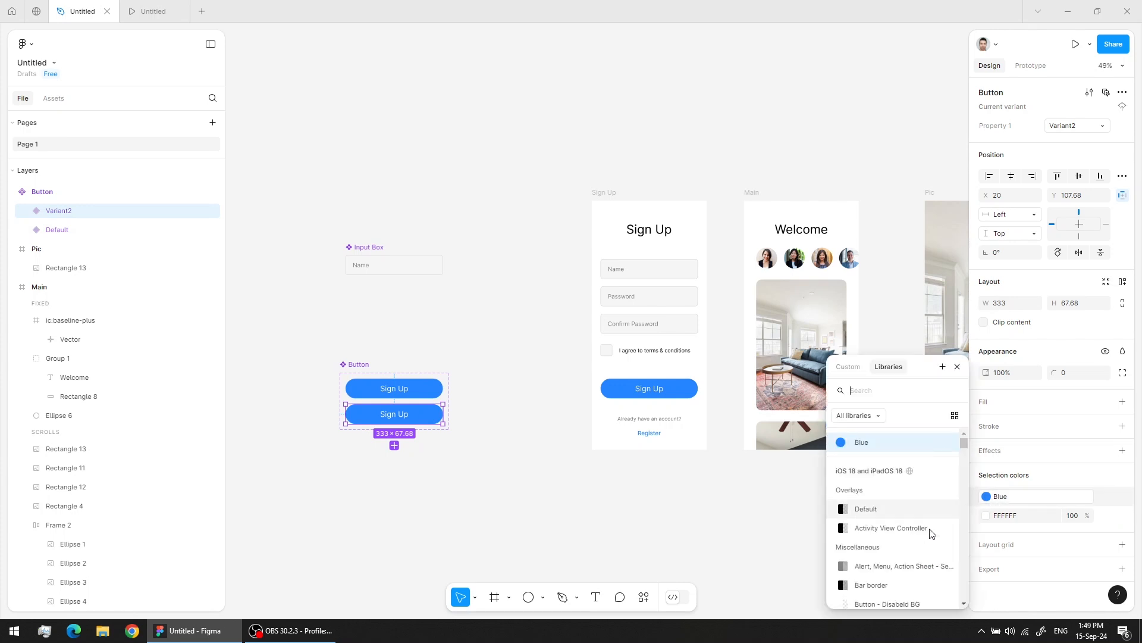
{"action": "left_click", "coordinate": [1062, 481]}
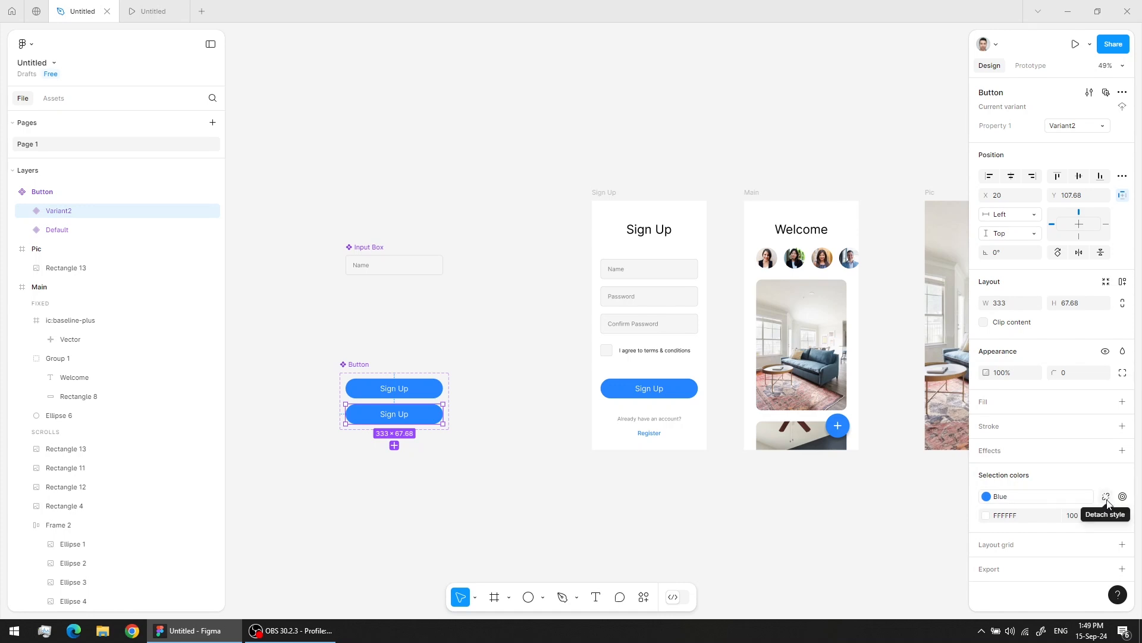
{"action": "left_click", "coordinate": [1107, 500]}
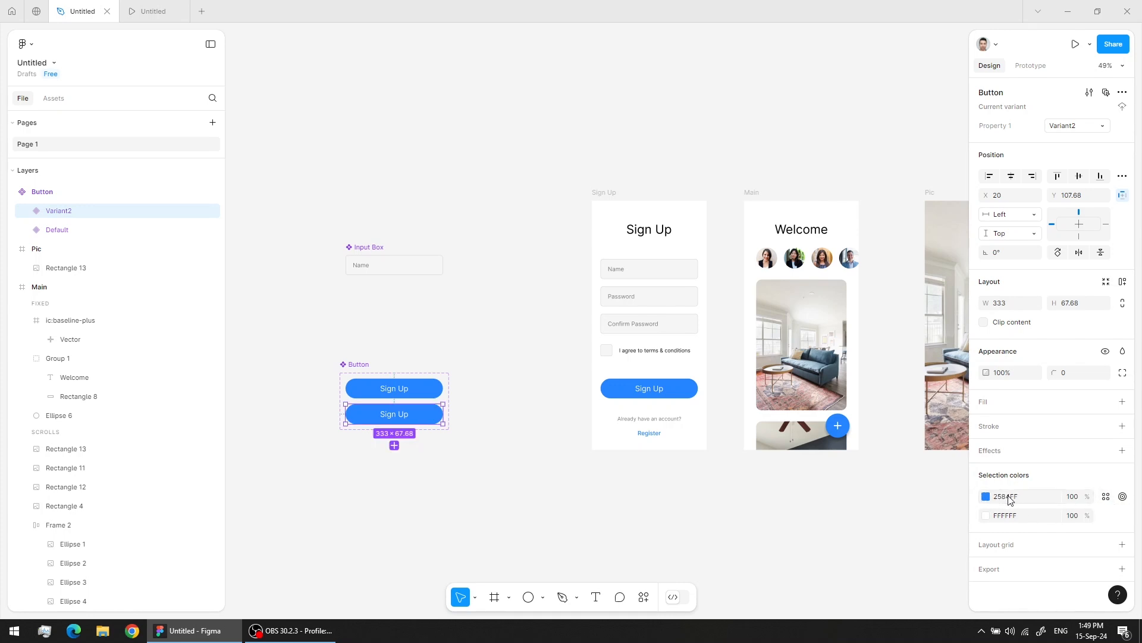
{"action": "left_click", "coordinate": [986, 497]}
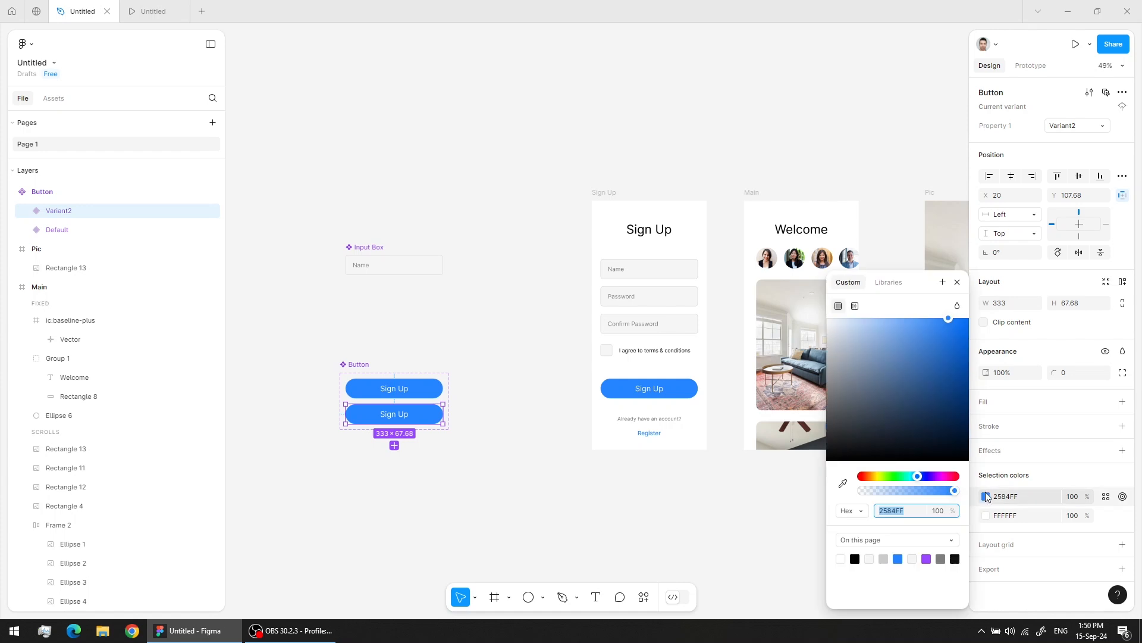
{"action": "left_click_drag", "start_coordinate": [949, 326], "coordinate": [963, 352]}
{"action": "left_click", "coordinate": [954, 347]}
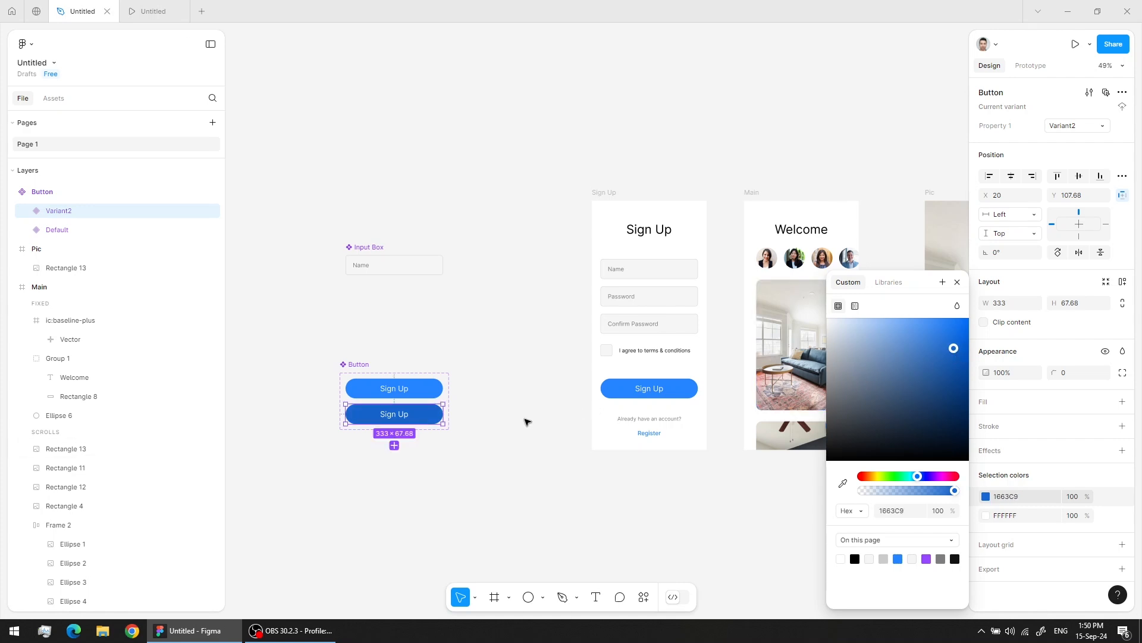
Step: Rename the dark blue button variant as Pressed
{"action": "left_click", "coordinate": [432, 388]}
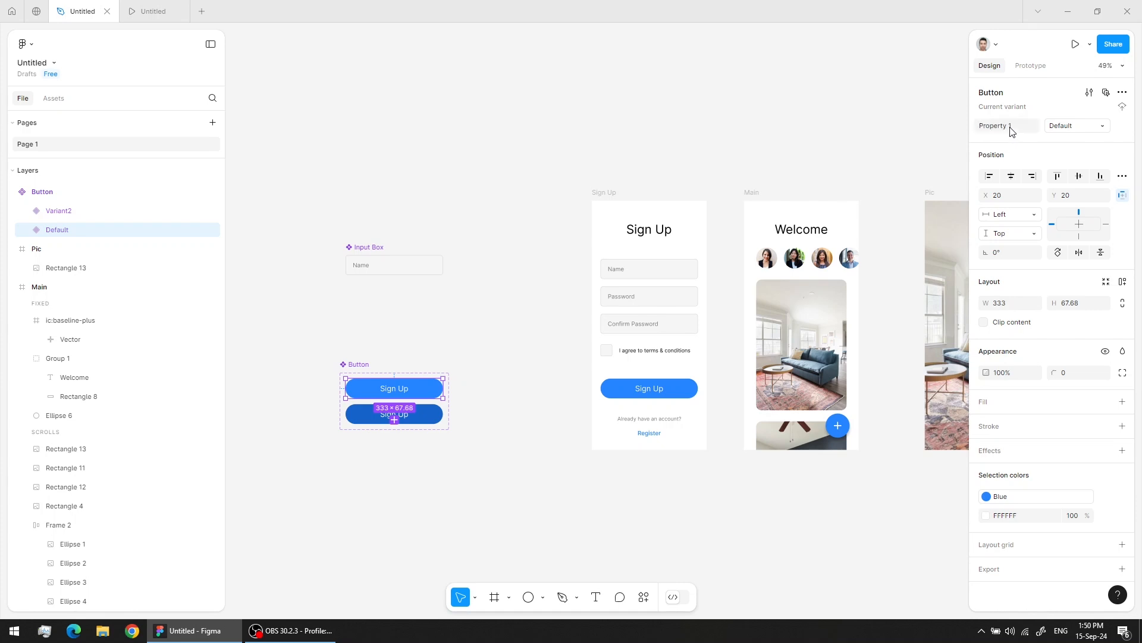
{"action": "left_click", "coordinate": [431, 415]}
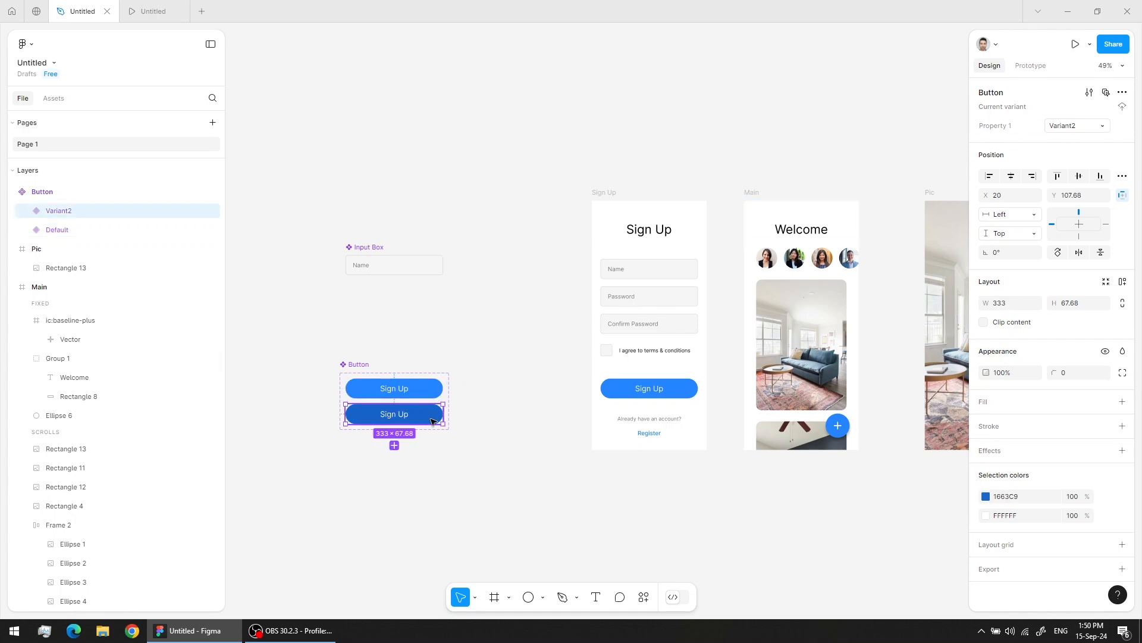
{"action": "double_click", "coordinate": [1065, 132]}
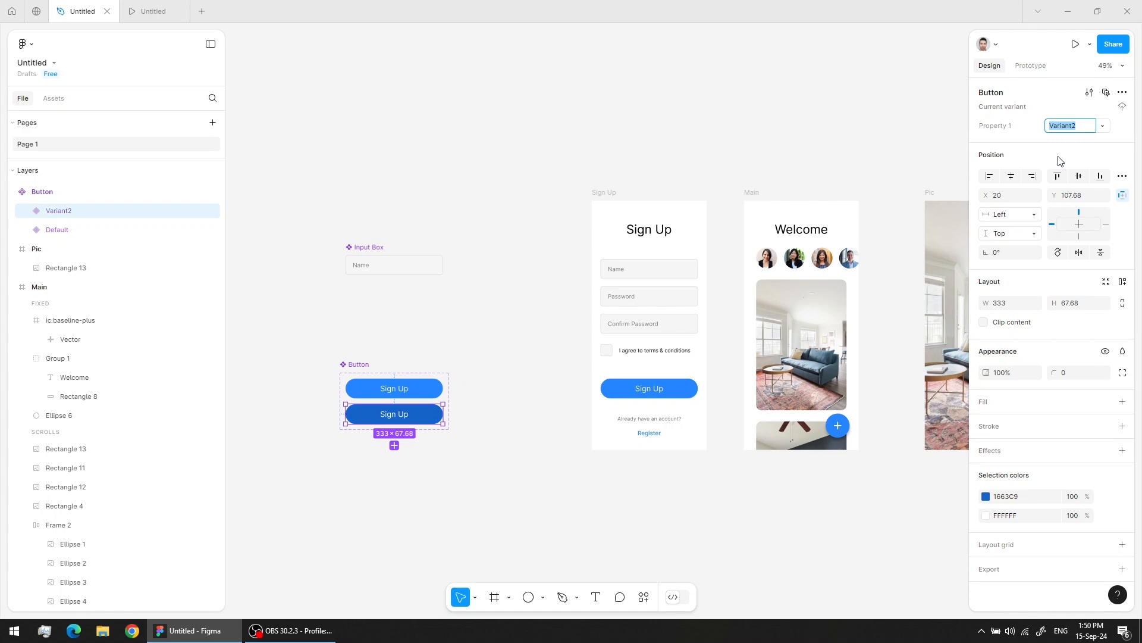
{"action": "type", "text": "Pressed"}
{"action": "key", "text": "Return"}
Step: Rename the Button component's variant property as State
{"action": "left_click", "coordinate": [435, 386]}
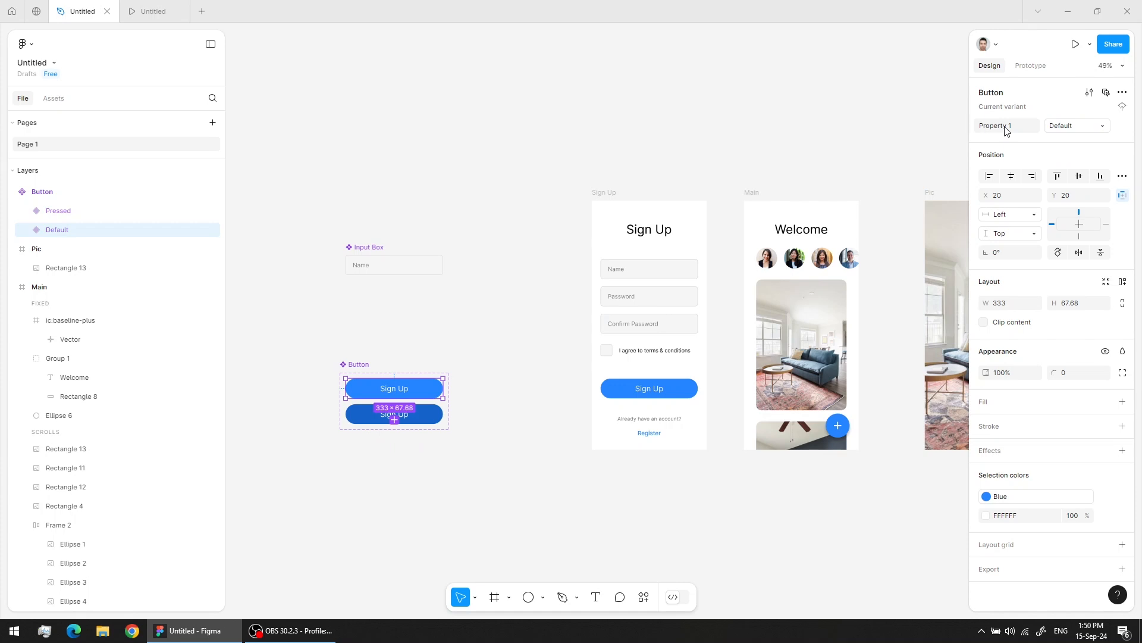
{"action": "double_click", "coordinate": [1006, 130]}
{"action": "type", "text": "Color"}
{"action": "type", "text": "State"}
{"action": "key", "text": "Return"}
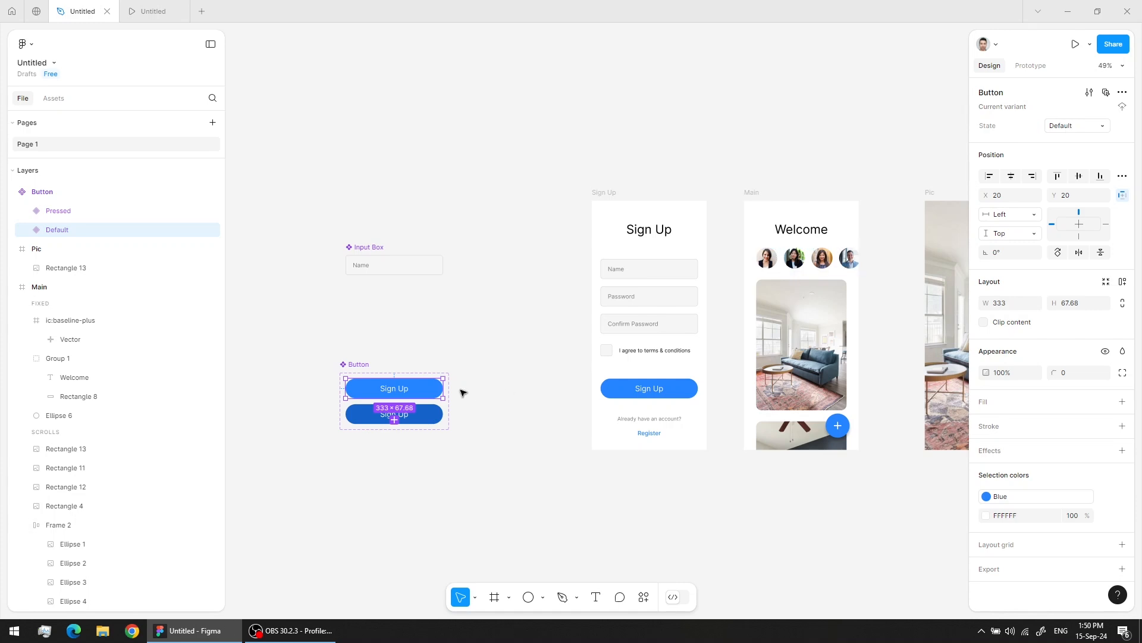
{"action": "left_click", "coordinate": [429, 421]}
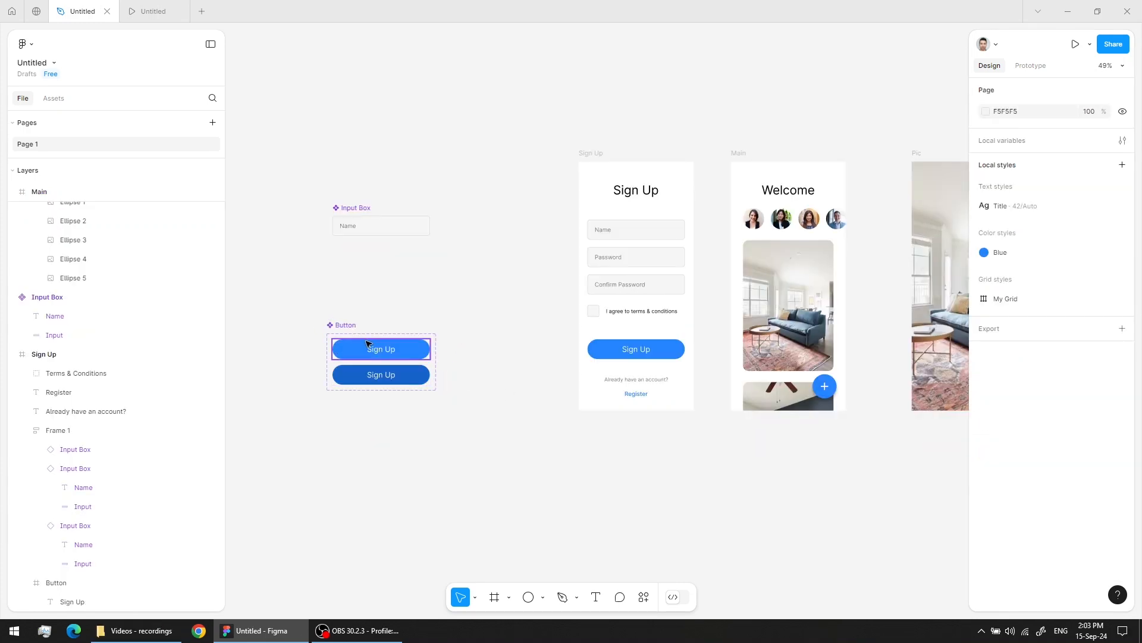
Step: Undo the last change to the Sign Up frame's button, restoring it as an instance of the Button component
{"action": "left_click", "coordinate": [398, 353]}
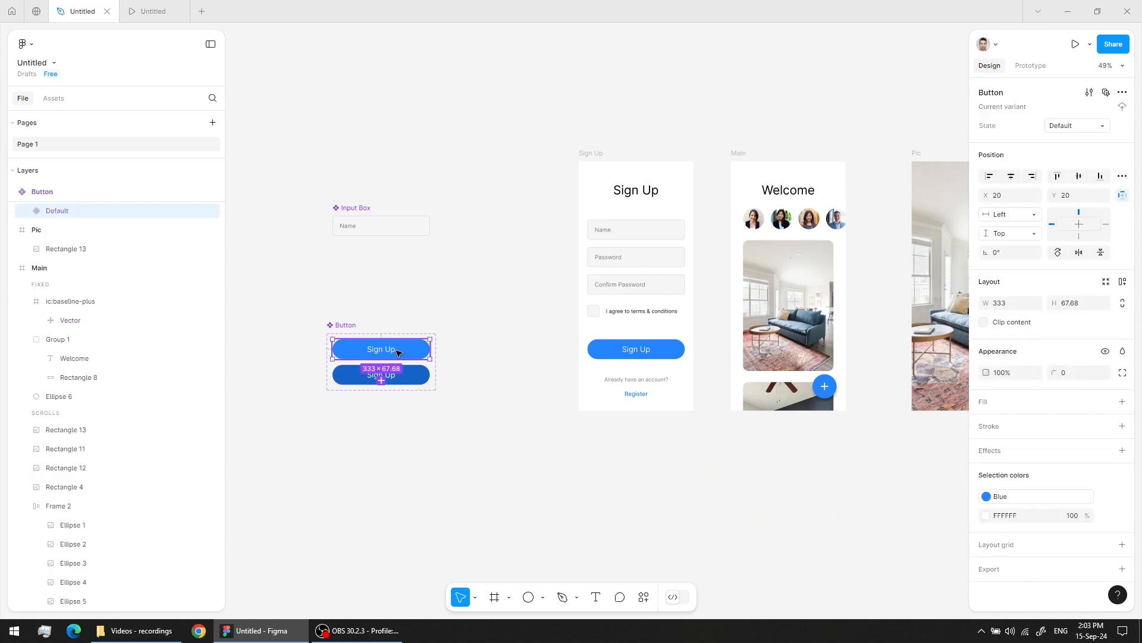
{"action": "left_click", "coordinate": [658, 355]}
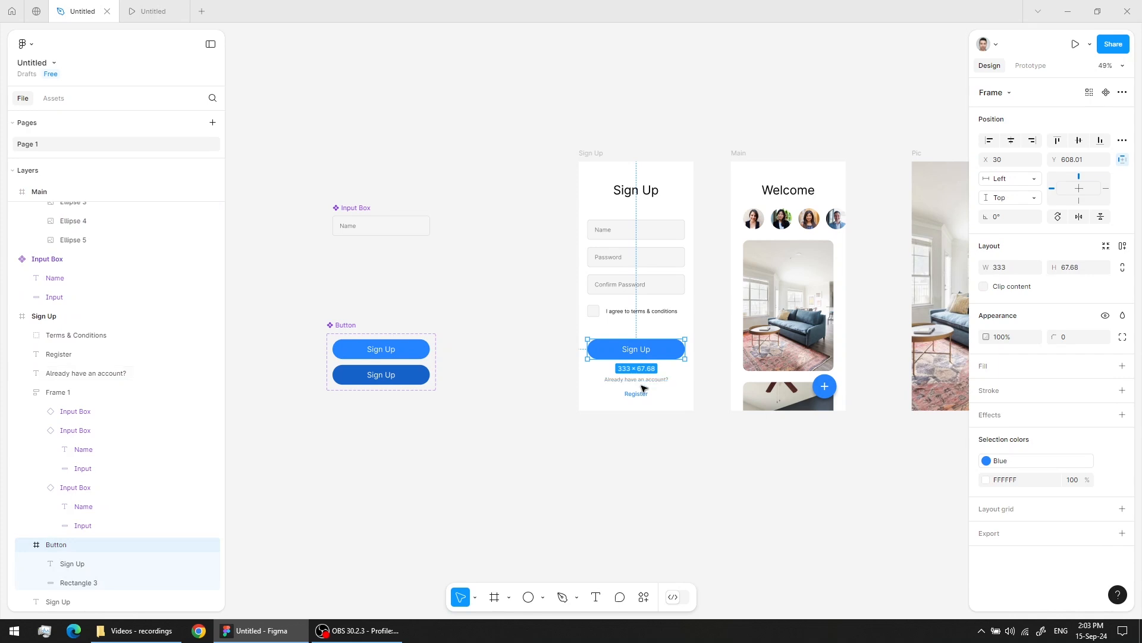
{"action": "key", "text": "ctrl+z"}
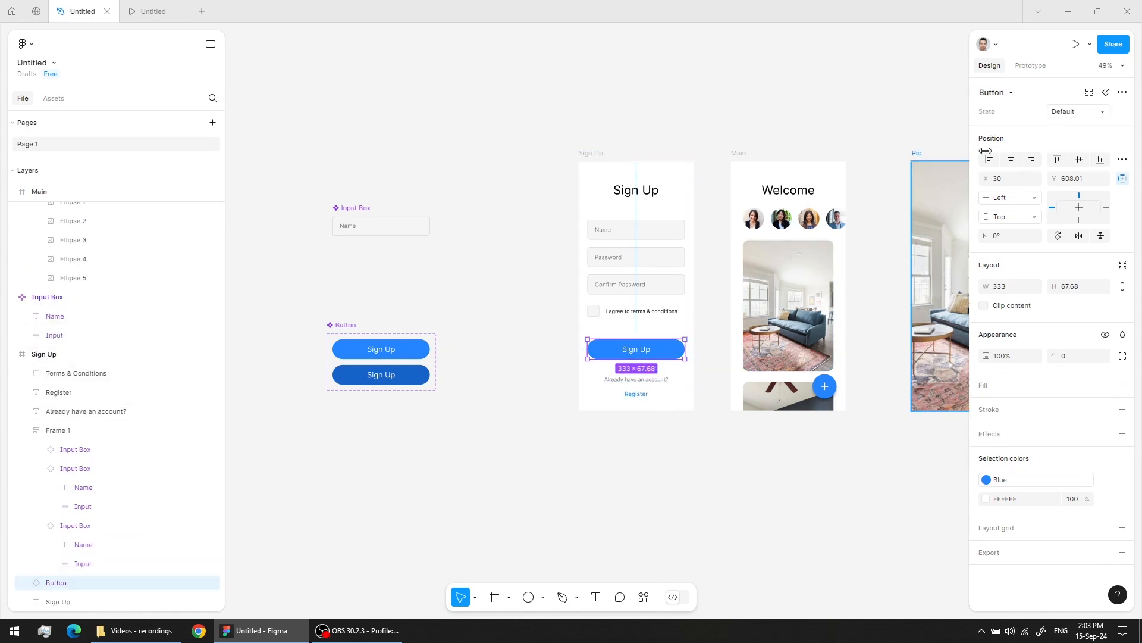
Step: Check the Sign Up button's prototype interactions, preview the flow from the Sign Up frame, and close the preview
{"action": "left_click", "coordinate": [1030, 65]}
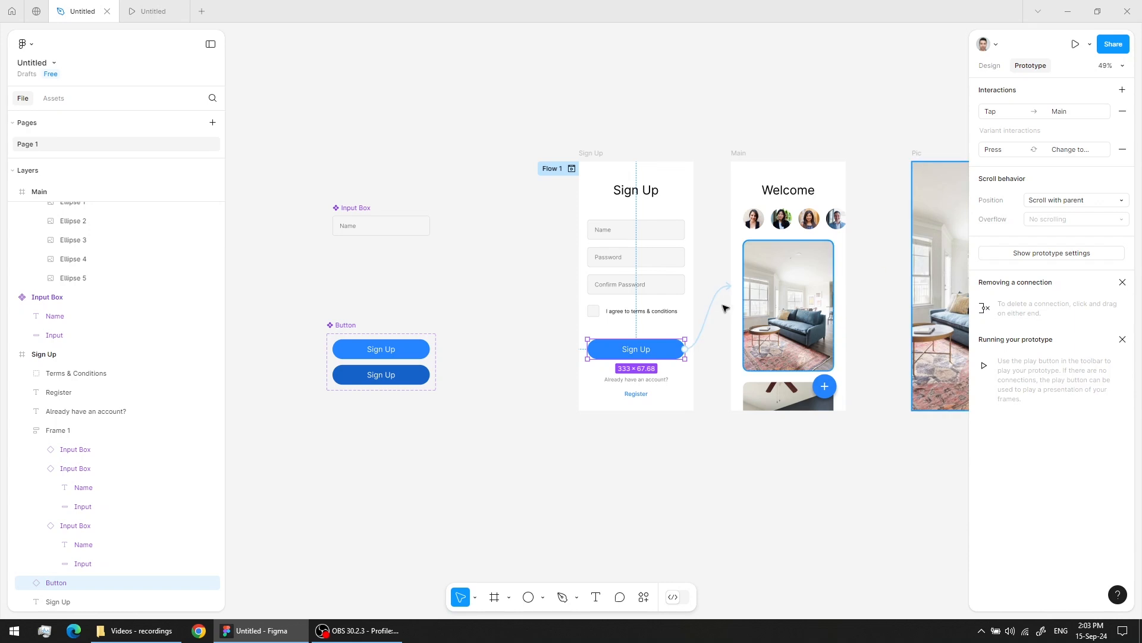
{"action": "left_click", "coordinate": [597, 155]}
{"action": "key", "text": "shift+space"}
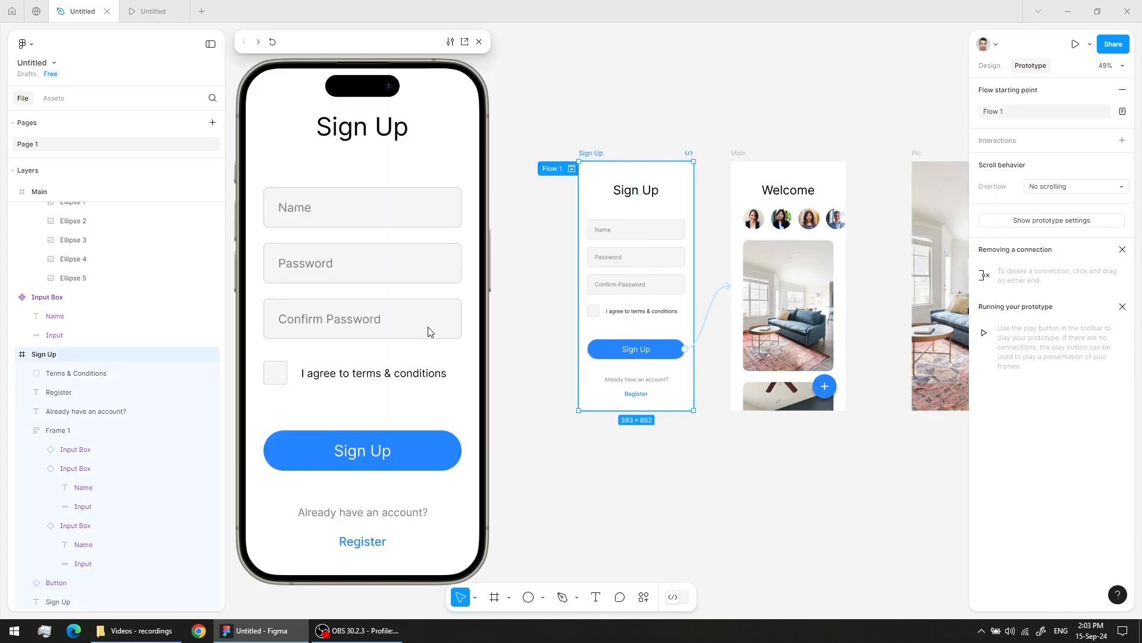
{"action": "left_click", "coordinate": [422, 452]}
{"action": "left_click", "coordinate": [480, 42]}
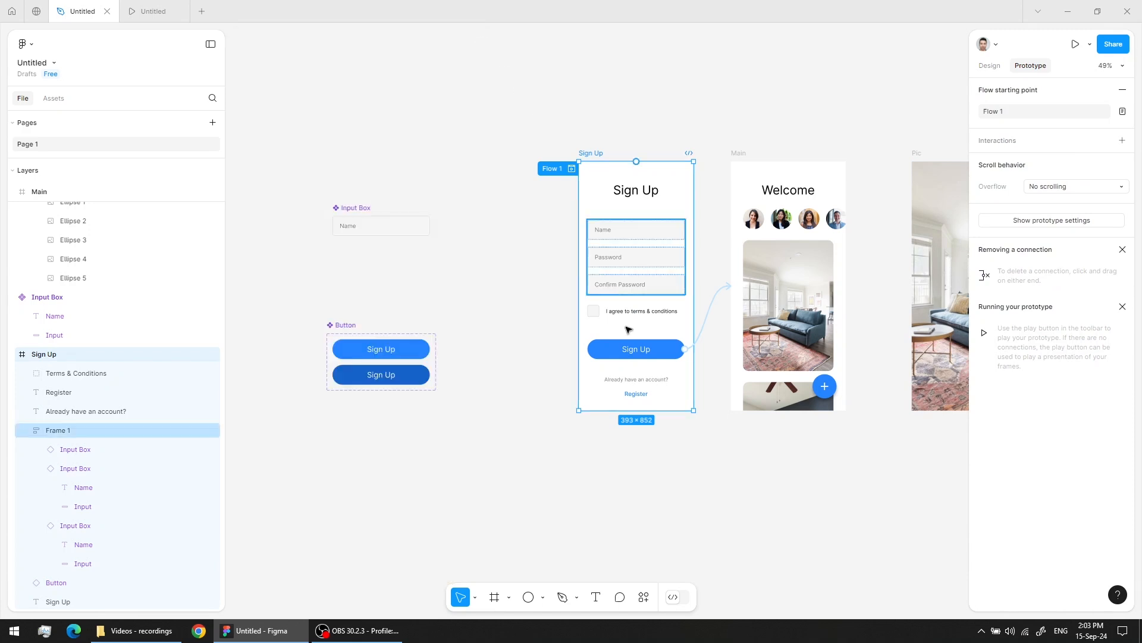
Step: Delete the Sign Up button's connection and reconnect it to the Main frame with an on-tap, instant Navigate to interaction
{"action": "left_click", "coordinate": [712, 307]}
{"action": "key", "text": "Delete"}
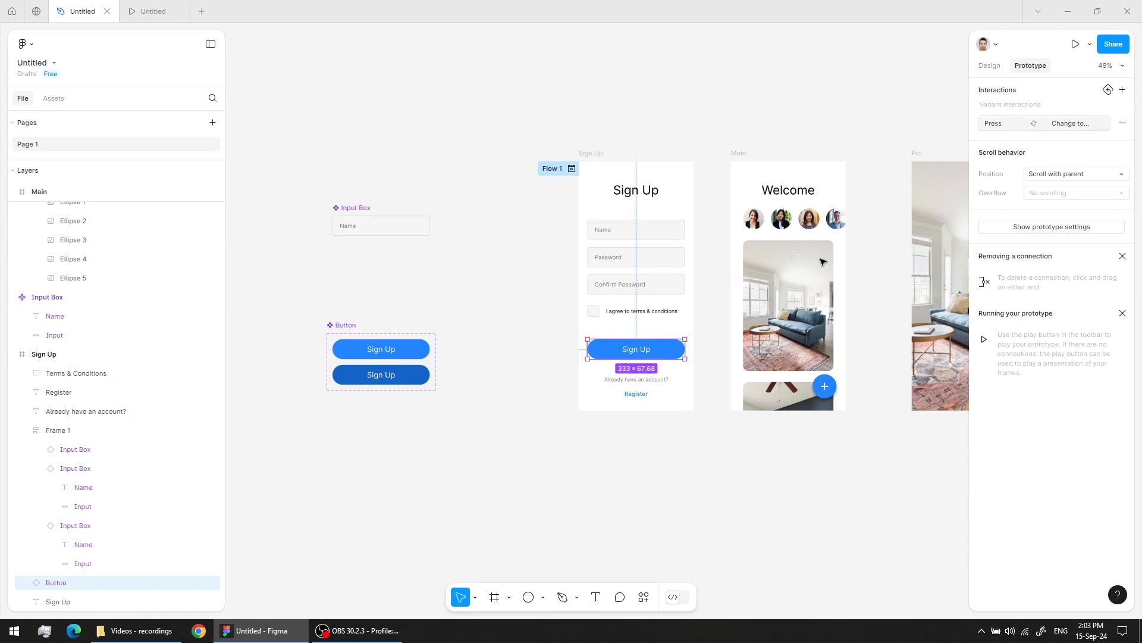
{"action": "left_click_drag", "start_coordinate": [685, 349], "coordinate": [754, 301]}
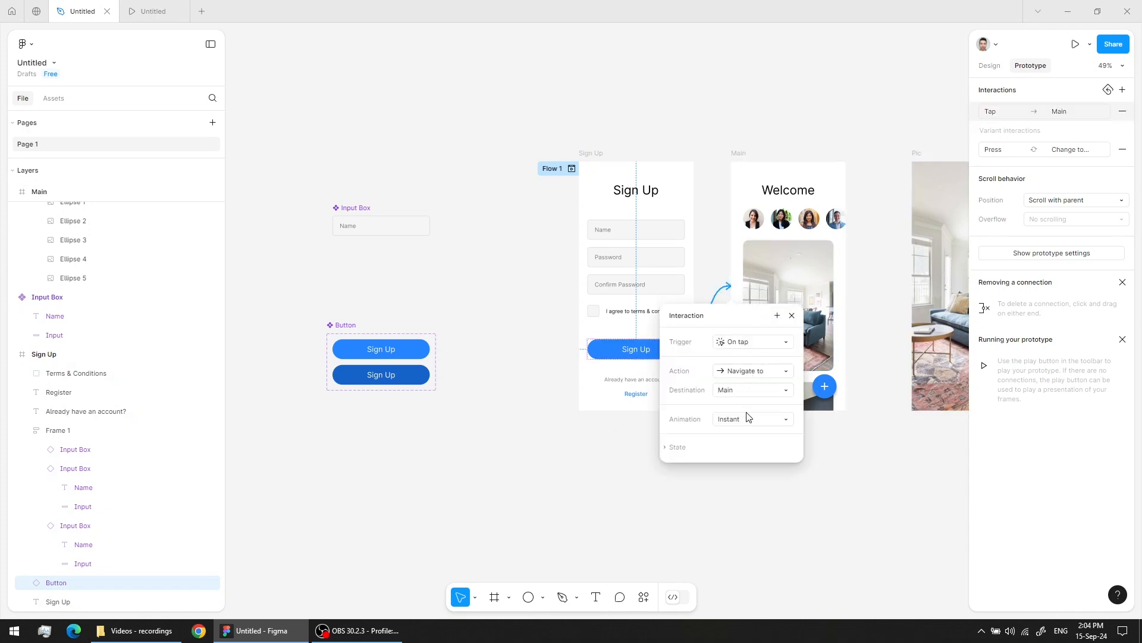
{"action": "left_click", "coordinate": [792, 316]}
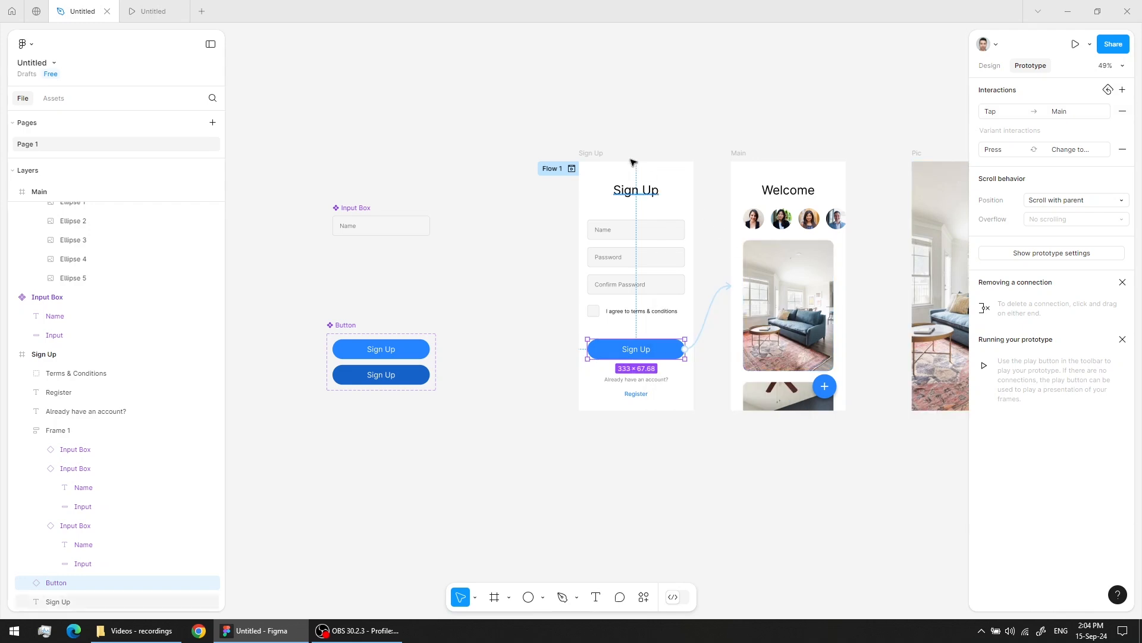
Step: Preview the prototype from the Sign Up frame, test the Sign Up button through to the Welcome screen, and close the preview
{"action": "left_click", "coordinate": [595, 153]}
{"action": "key", "text": "shift+space"}
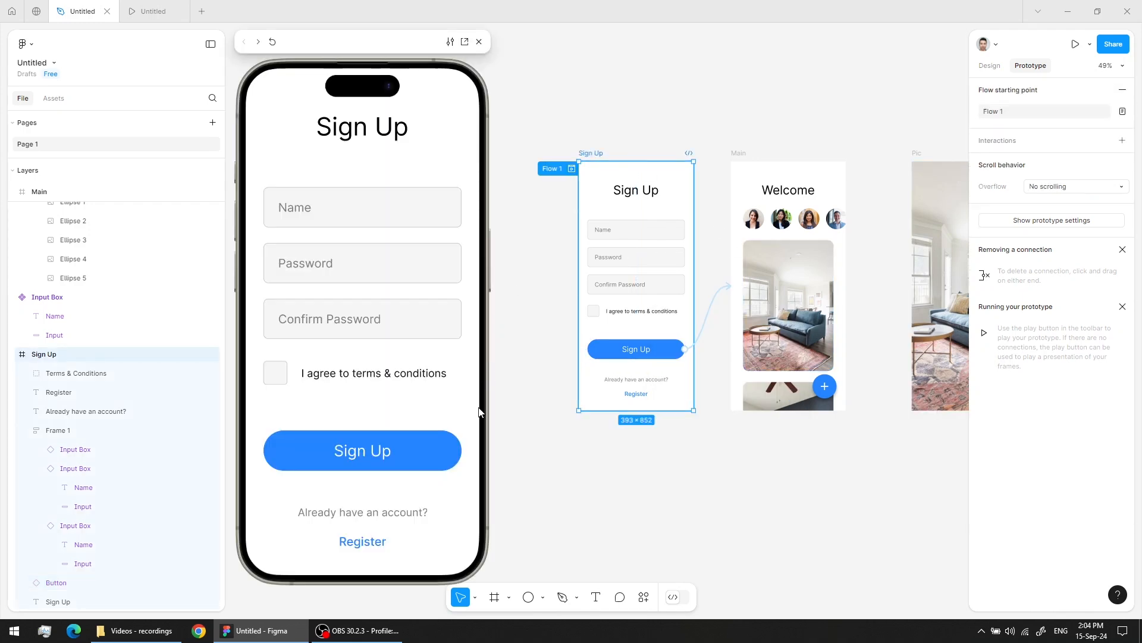
{"action": "left_click", "coordinate": [421, 449]}
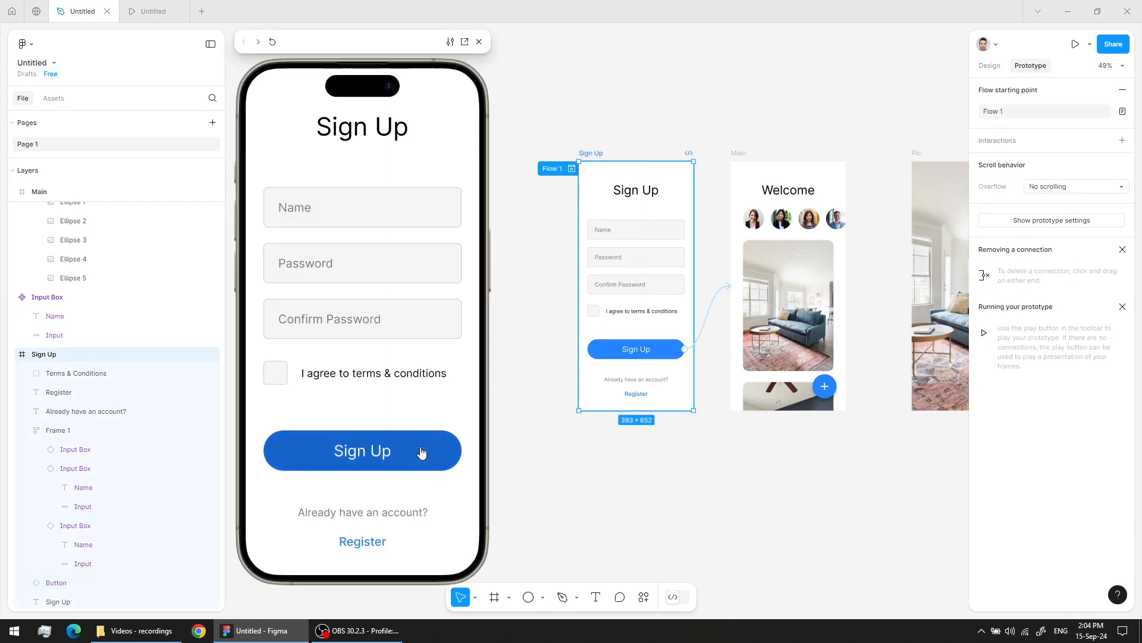
{"action": "left_click", "coordinate": [421, 452]}
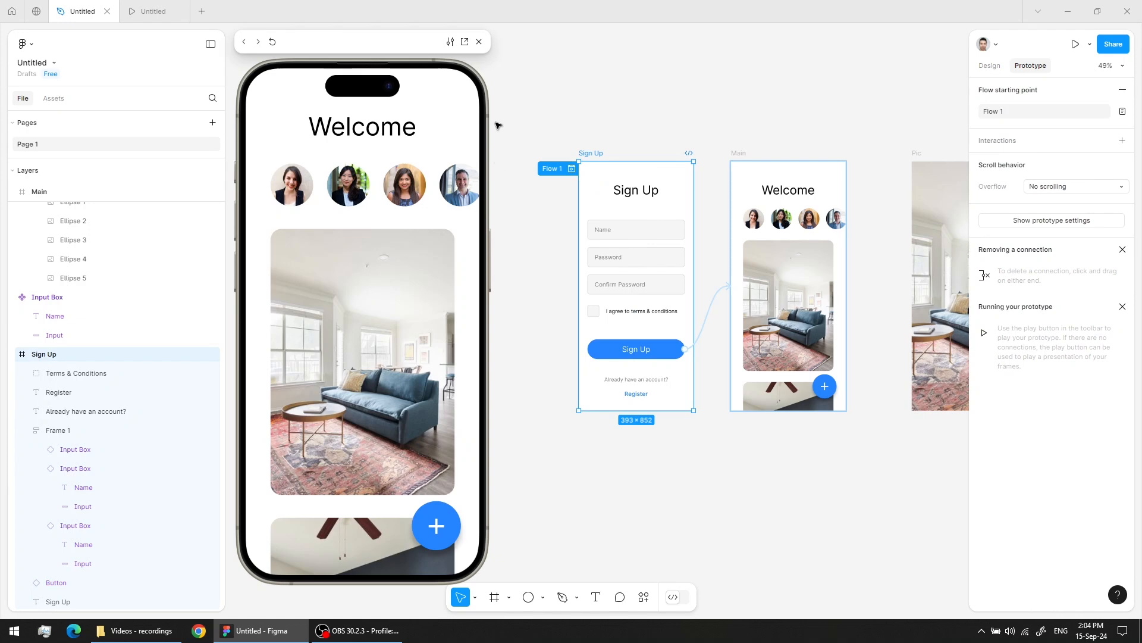
{"action": "left_click", "coordinate": [479, 42]}
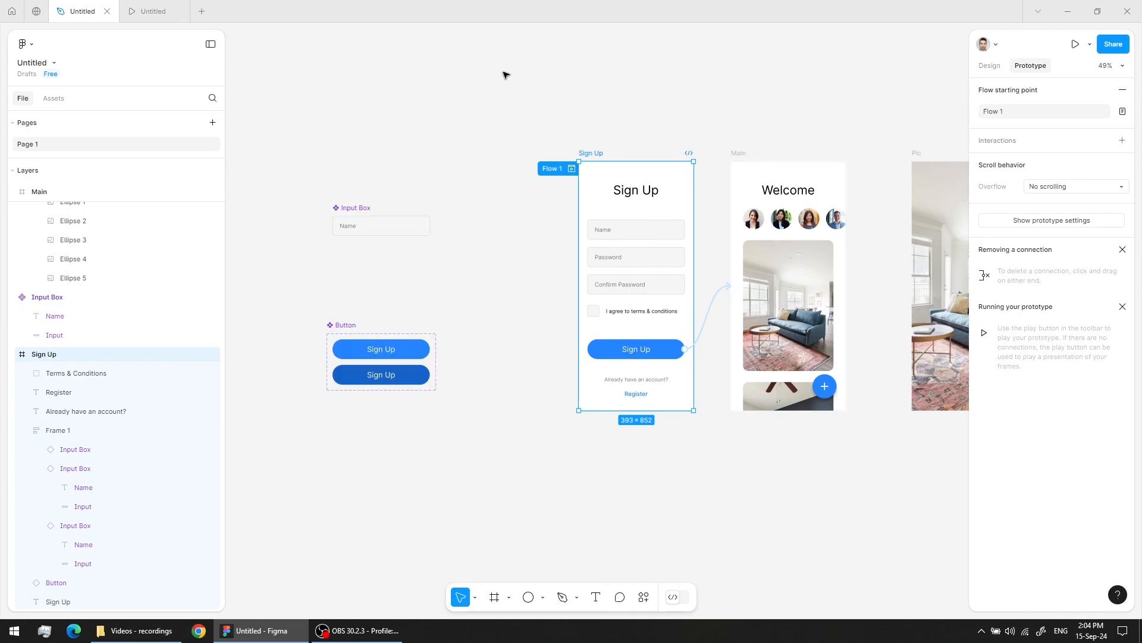
Step: Rename the flow starting point on the Sign Up frame as Start
{"action": "double_click", "coordinate": [553, 169]}
{"action": "type", "text": "Start"}
{"action": "key", "text": "Return"}
Step: Rename the design file as Tutorial
{"action": "left_click", "coordinate": [28, 63]}
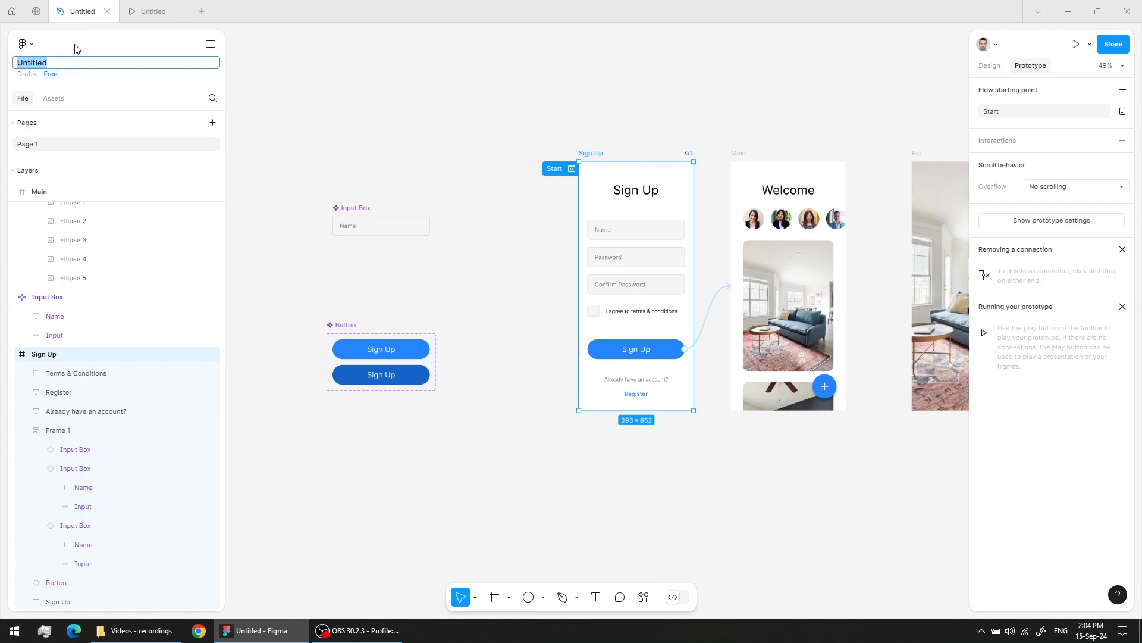
{"action": "type", "text": "Tutorial"}
{"action": "key", "text": "Return"}
Step: Return to the design settings and move the Pic frame closer to the Main frame, keeping the frames' tops aligned
{"action": "left_click", "coordinate": [678, 96]}
{"action": "left_click_drag", "start_coordinate": [732, 89], "coordinate": [649, 64]}
{"action": "left_click_drag", "start_coordinate": [681, 141], "coordinate": [541, 150]}
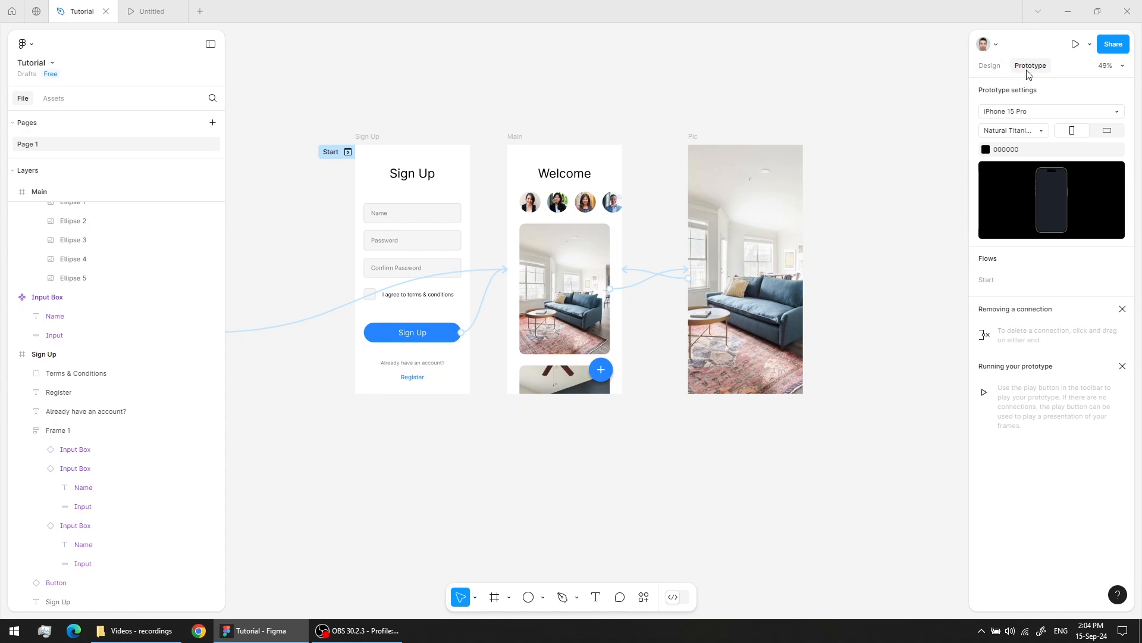
{"action": "left_click", "coordinate": [990, 65]}
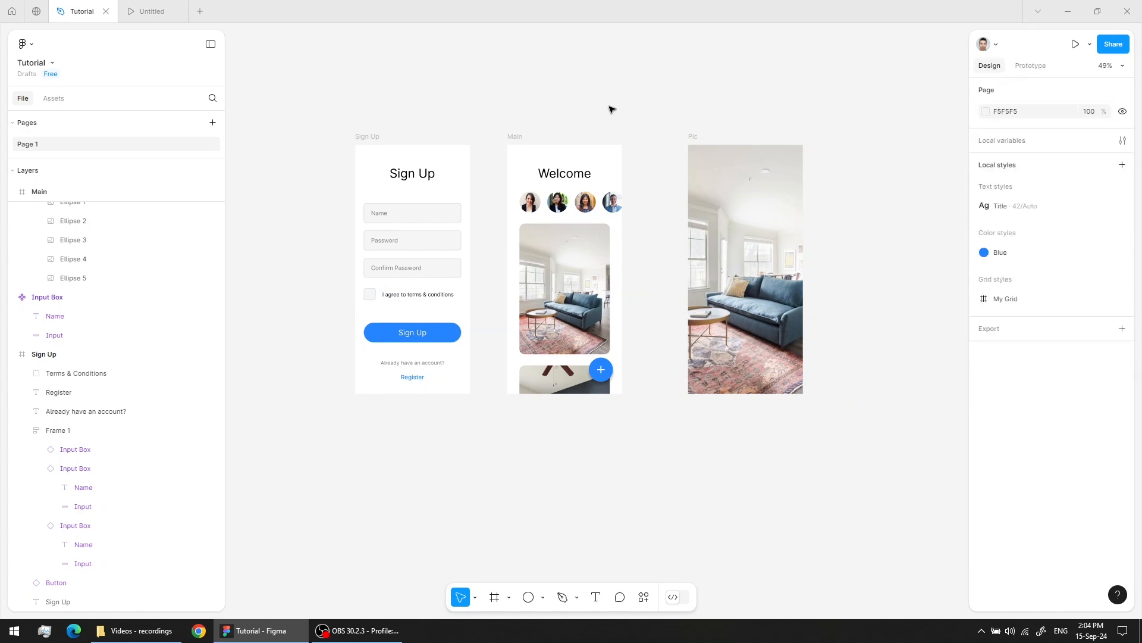
{"action": "left_click_drag", "start_coordinate": [683, 140], "coordinate": [655, 113]}
{"action": "left_click", "coordinate": [655, 112]}
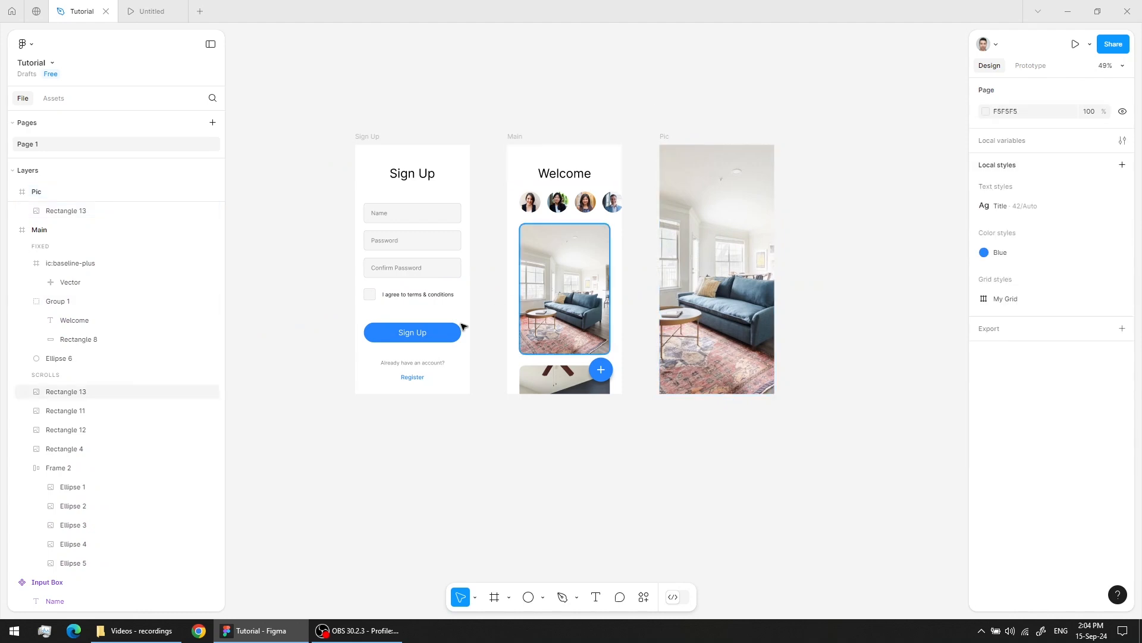
Step: Copy the Sign Up button instance from the Sign Up frame into the Pic frame
{"action": "left_click", "coordinate": [433, 333]}
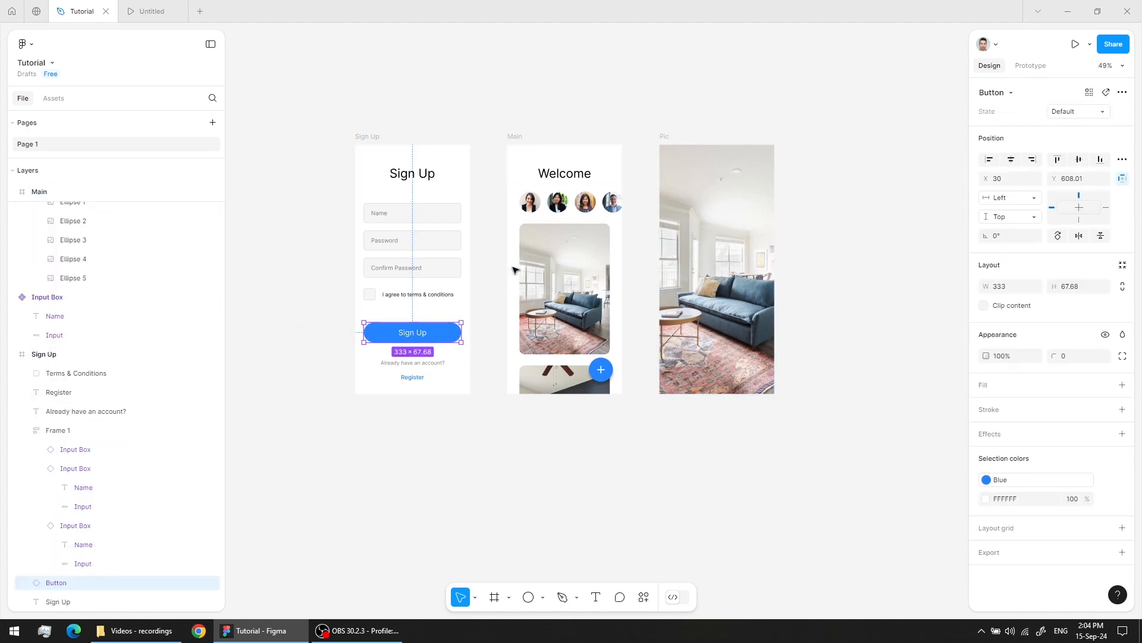
{"action": "left_click", "coordinate": [666, 138]}
{"action": "key", "text": "ctrl+v"}
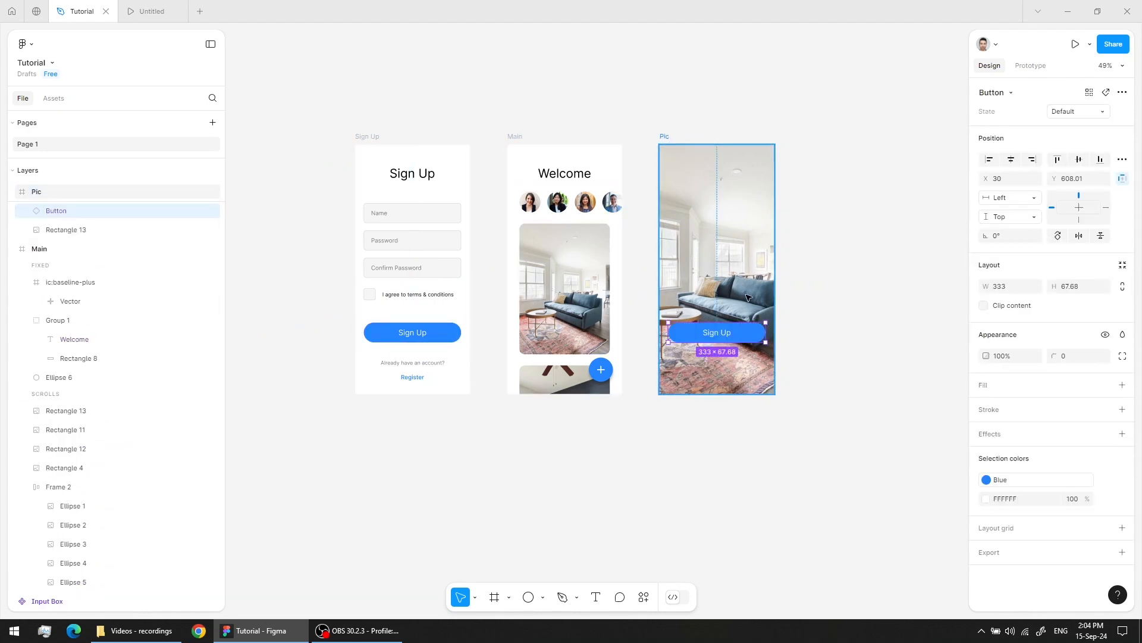
Step: Move the Sign Up button down to Y 742 near the Pic frame's bottom edge and copy the Main frame's plus icon
{"action": "left_click_drag", "start_coordinate": [740, 338], "coordinate": [735, 374]}
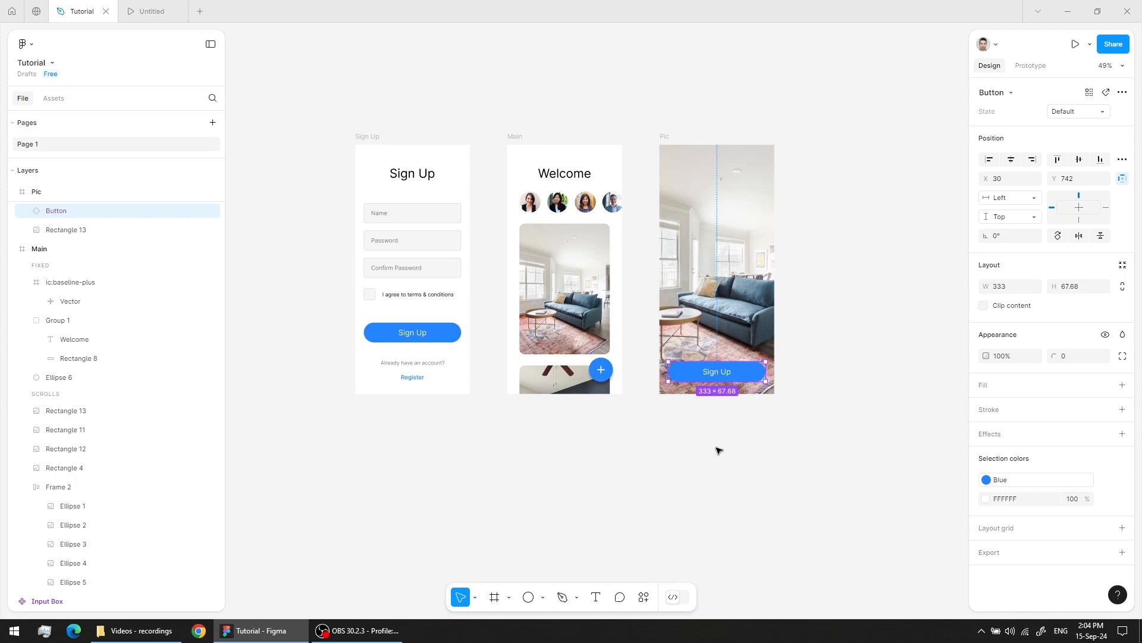
{"action": "left_click", "coordinate": [718, 450]}
{"action": "left_click", "coordinate": [600, 370]}
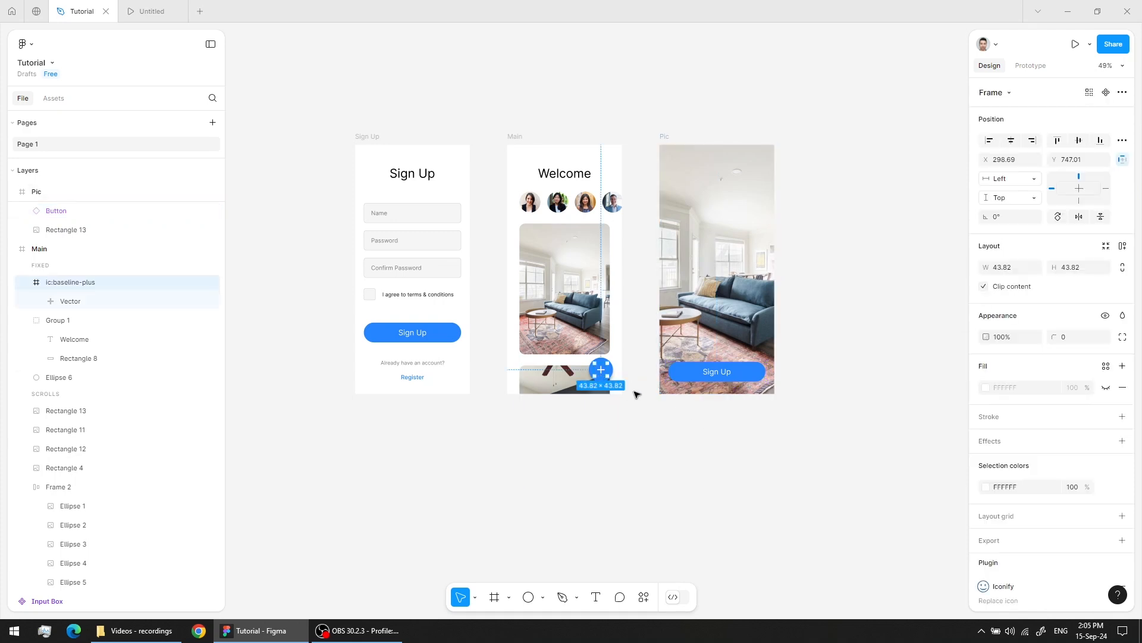
Step: Compare the Sign Up button in the Pic frame with the Default and Pressed variants of the Button component
{"action": "left_click", "coordinate": [745, 377]}
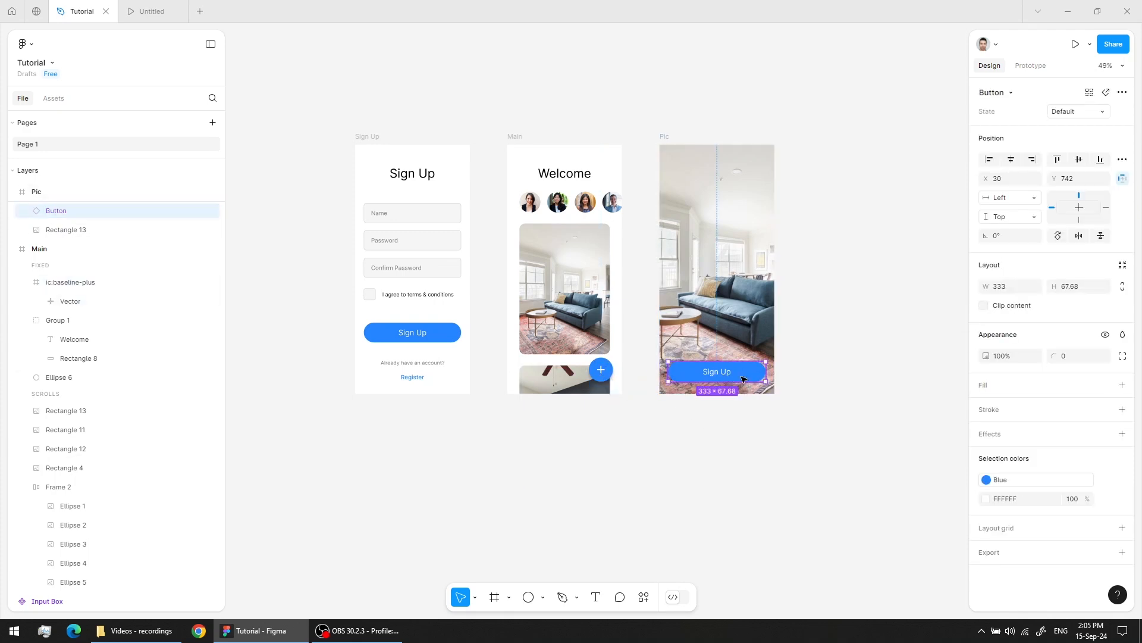
{"action": "scroll", "coordinate": [741, 381], "scroll_direction": "up", "scroll_amount": 3}
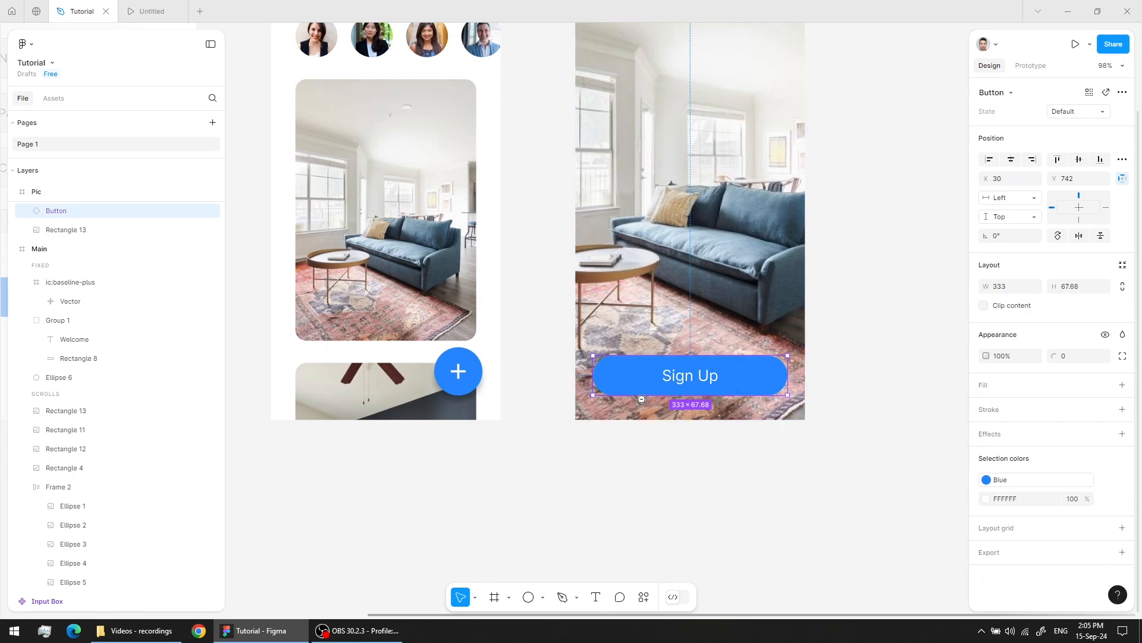
{"action": "scroll", "coordinate": [640, 401], "scroll_direction": "down", "scroll_amount": 3}
{"action": "left_click_drag", "start_coordinate": [528, 400], "coordinate": [820, 393]}
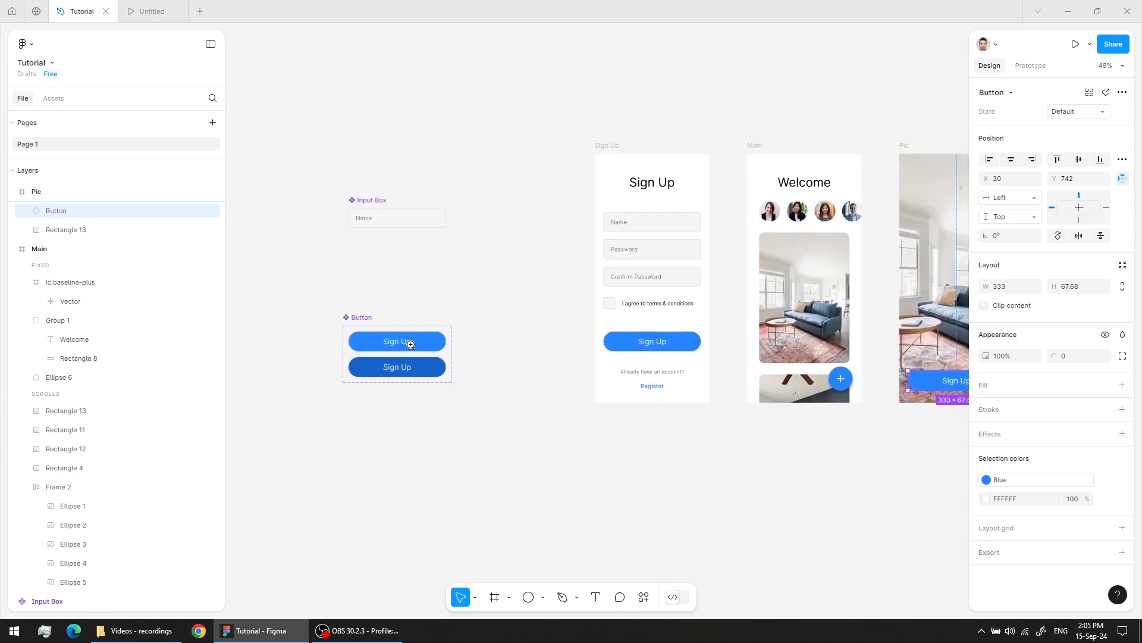
{"action": "scroll", "coordinate": [409, 345], "scroll_direction": "up", "scroll_amount": 3}
{"action": "left_click", "coordinate": [437, 347]}
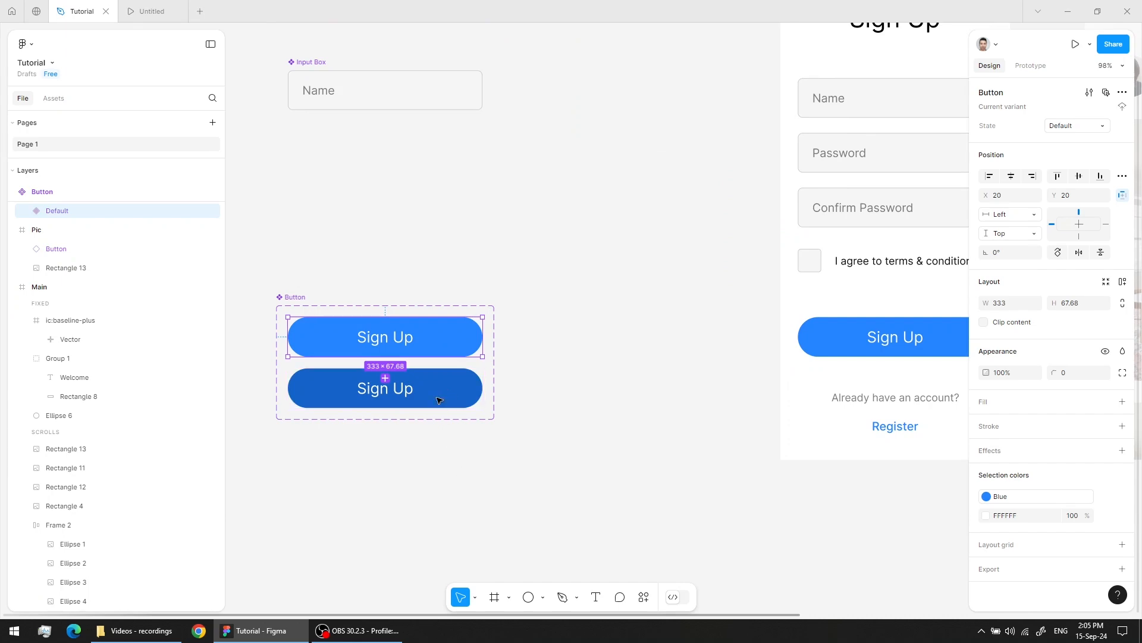
{"action": "left_click", "coordinate": [446, 474]}
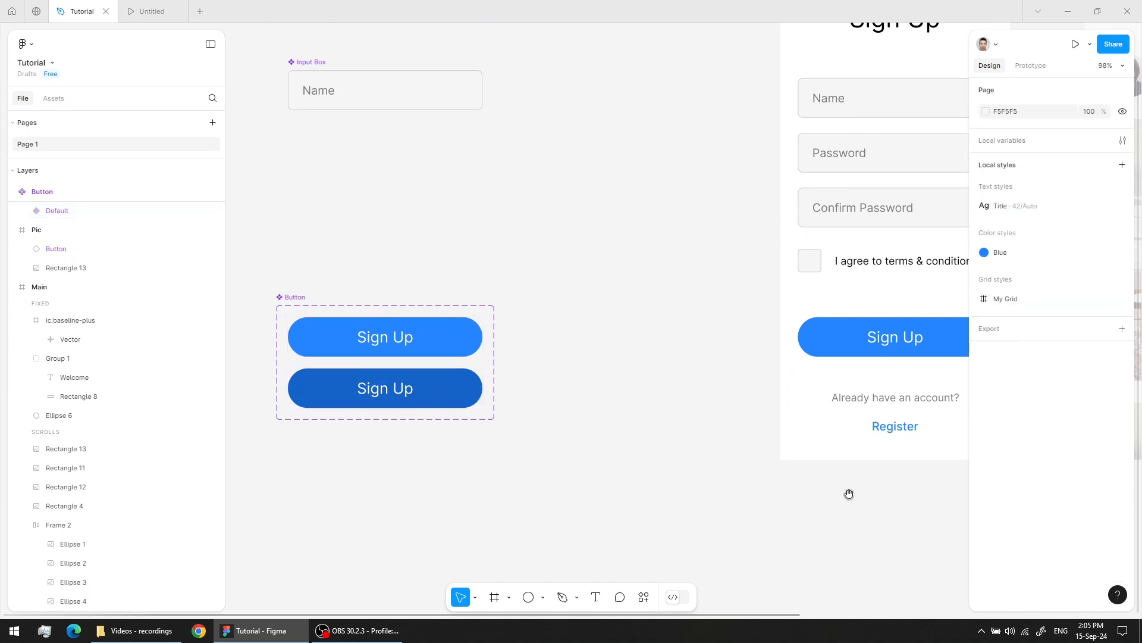
{"action": "scroll", "coordinate": [849, 493], "scroll_direction": "right", "scroll_amount": 15}
{"action": "scroll", "coordinate": [706, 484], "scroll_direction": "up", "scroll_amount": 1}
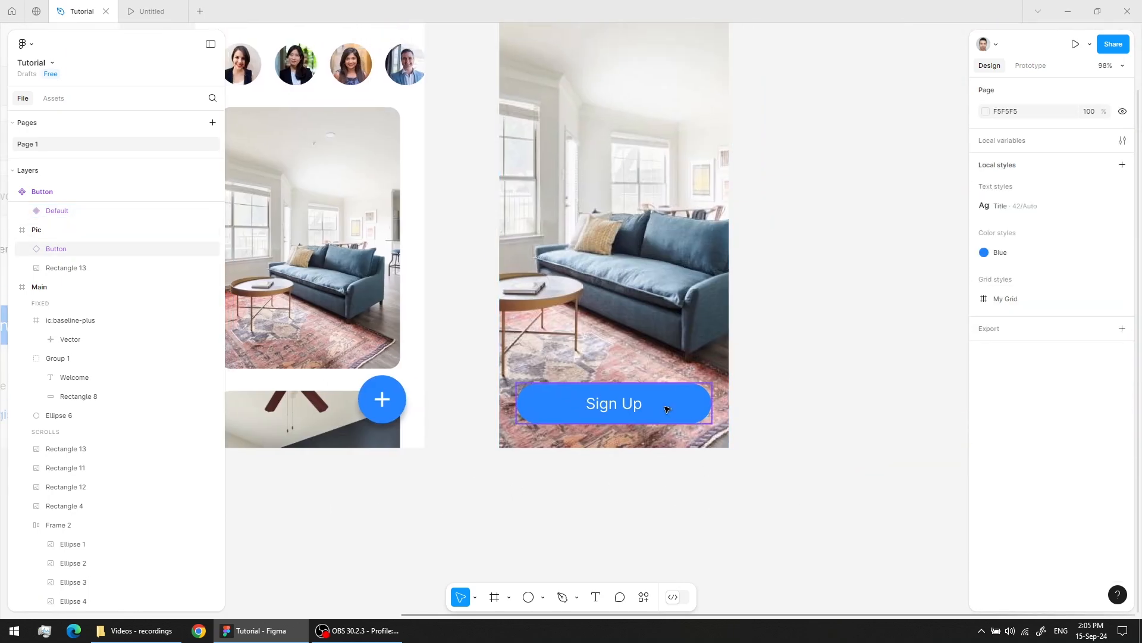
Step: Detach the Pic frame's button from its component and place the copied plus icon inside its right end
{"action": "left_click", "coordinate": [665, 406]}
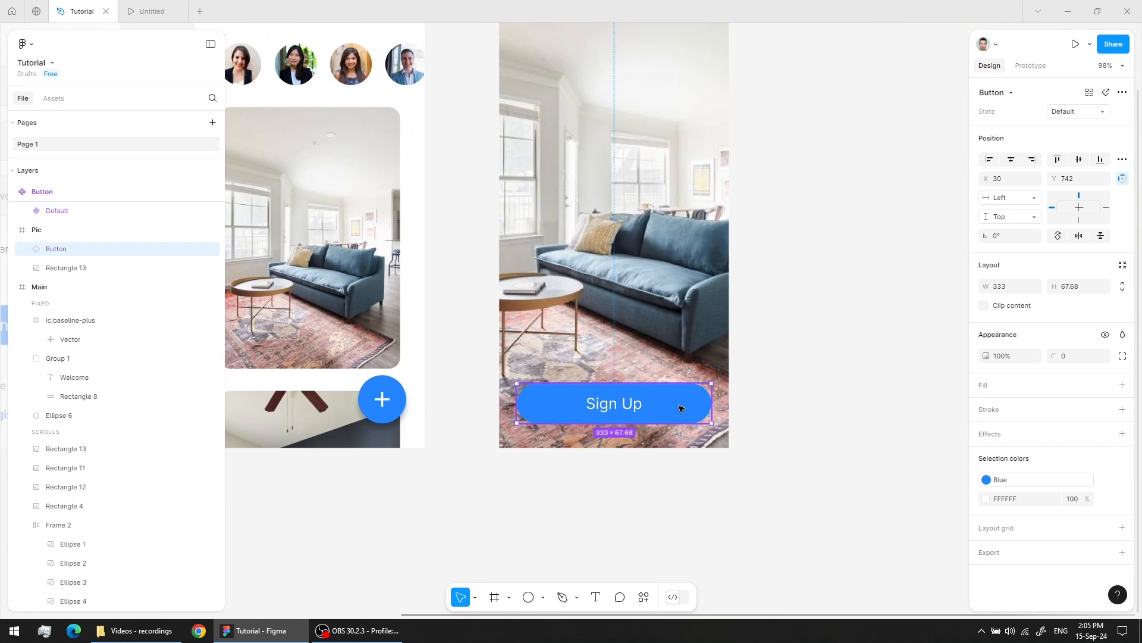
{"action": "right_click", "coordinate": [681, 409]}
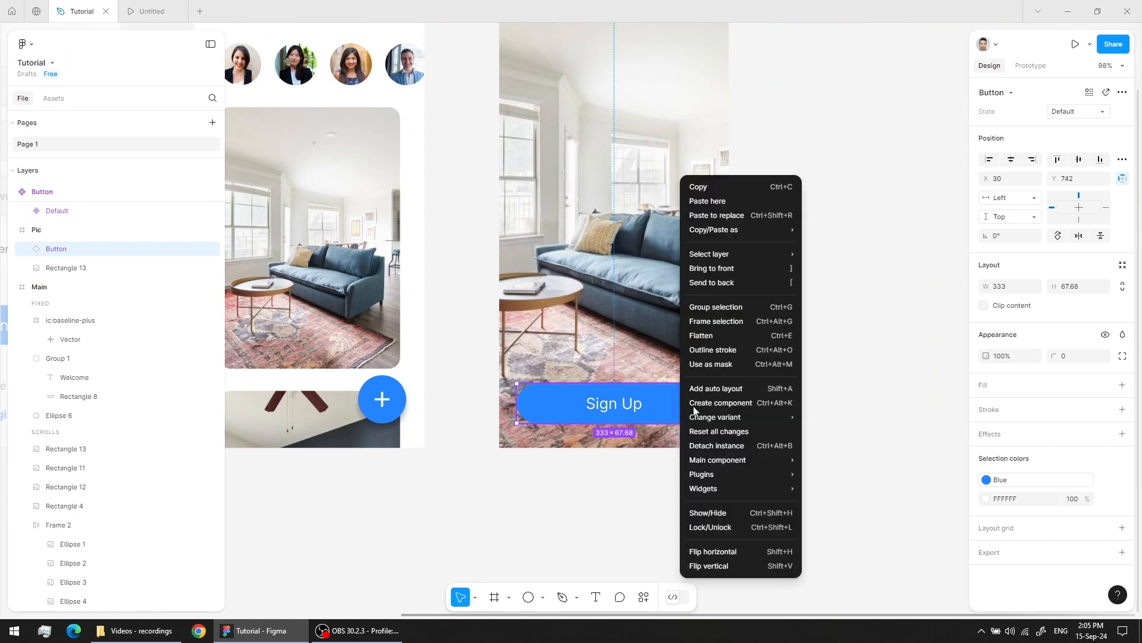
{"action": "left_click", "coordinate": [730, 448]}
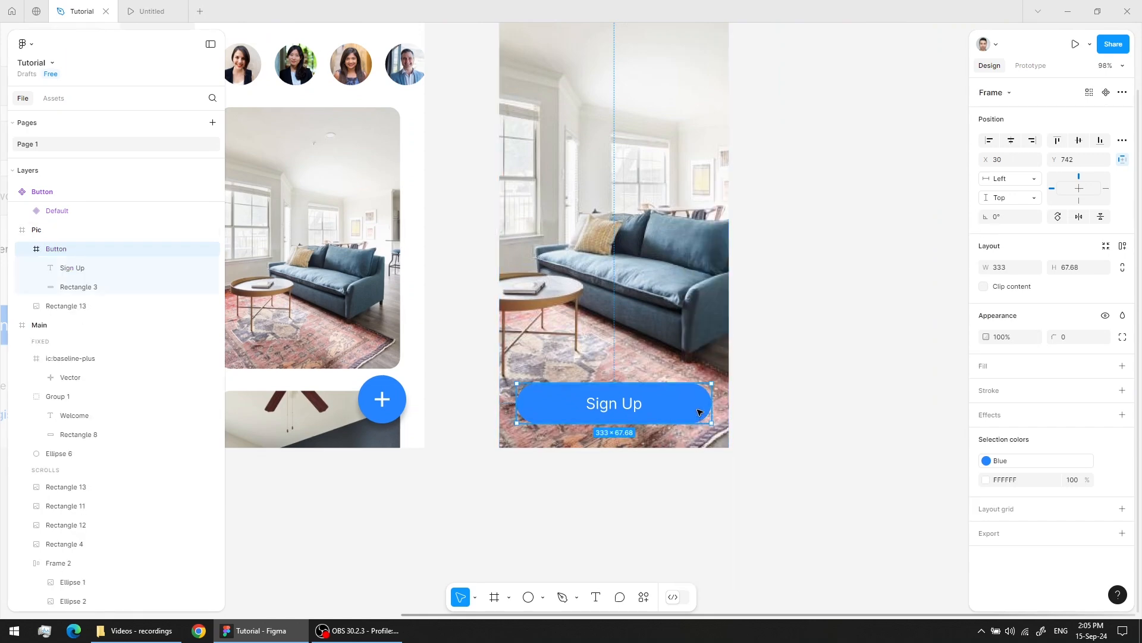
{"action": "key", "text": "ctrl+v"}
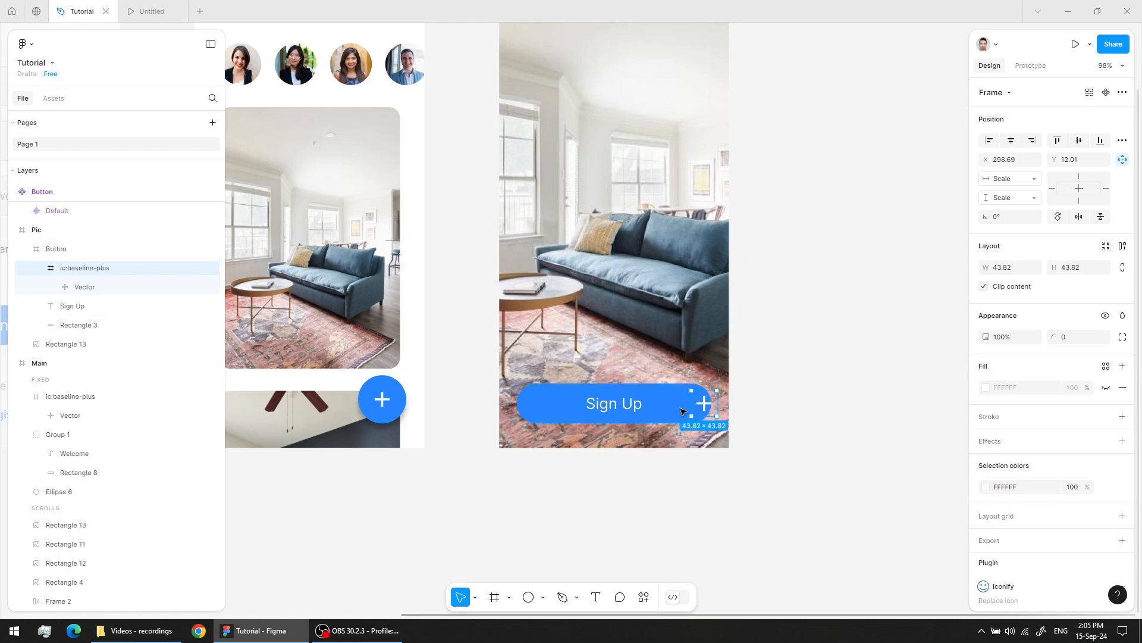
{"action": "left_click_drag", "start_coordinate": [704, 409], "coordinate": [690, 409]}
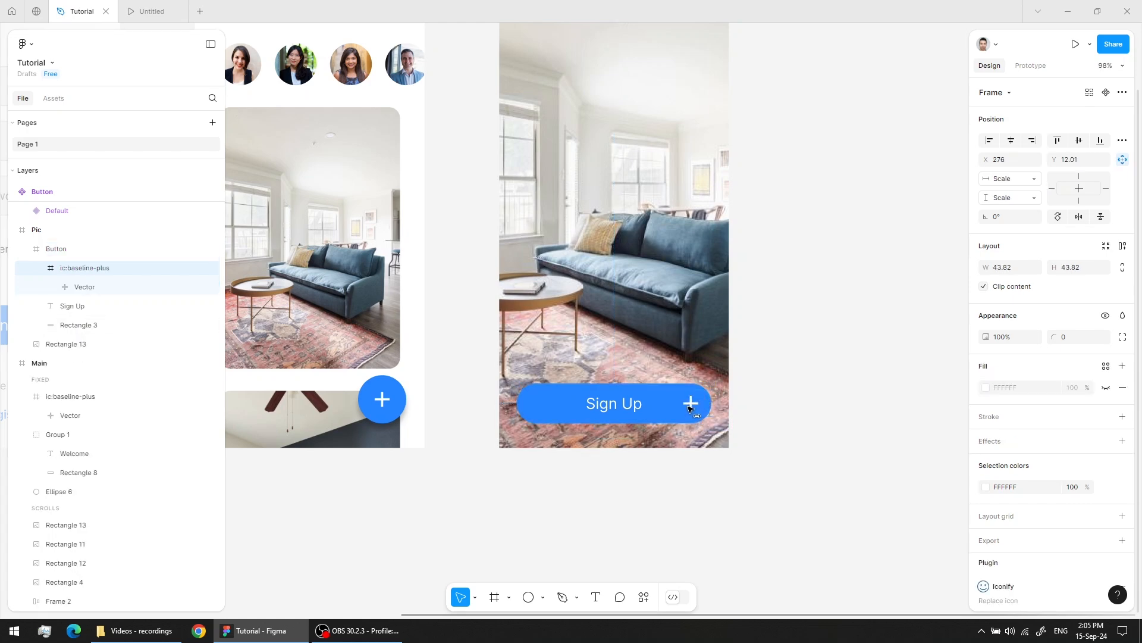
Step: Change the text label of the Pic frame's detached button to Add
{"action": "left_click", "coordinate": [632, 405]}
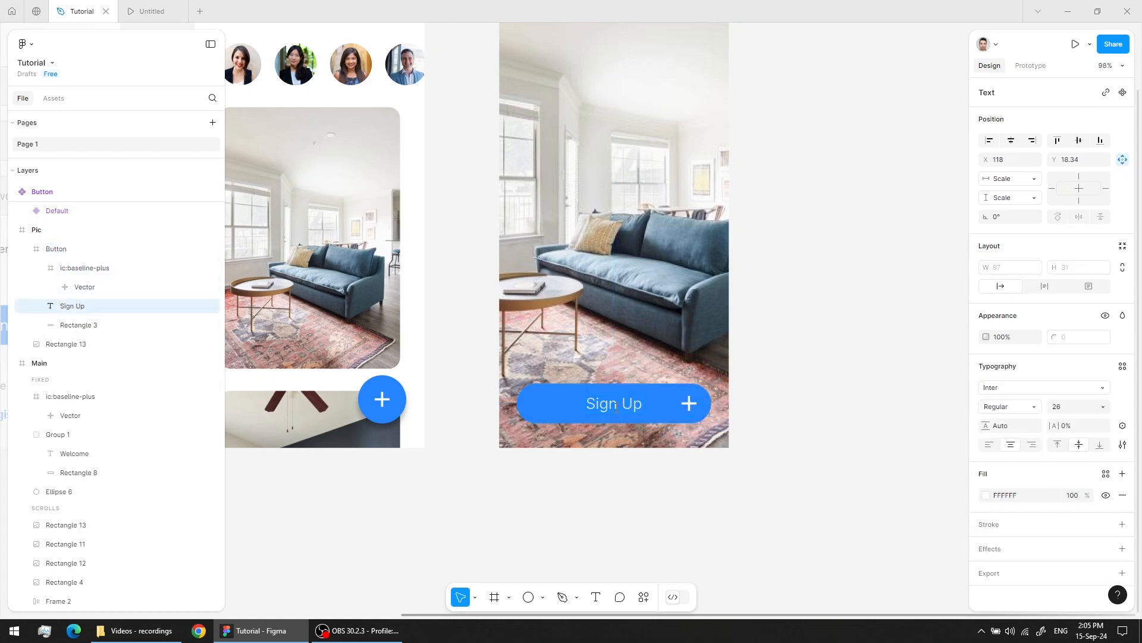
{"action": "double_click", "coordinate": [617, 407]}
{"action": "type", "text": "Add"}
{"action": "key", "text": "Escape"}
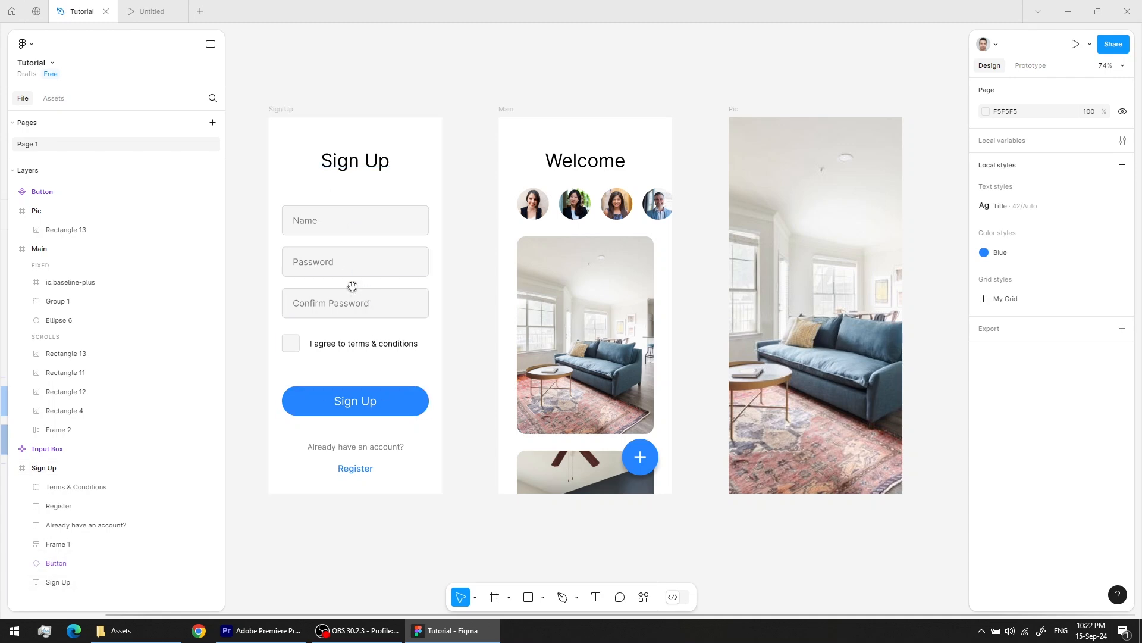
Step: Move the Sign Up frame horizontally away from the Main frame to X 48, leaving free space between them
{"action": "left_click_drag", "start_coordinate": [352, 286], "coordinate": [527, 267]}
{"action": "left_click", "coordinate": [454, 97]}
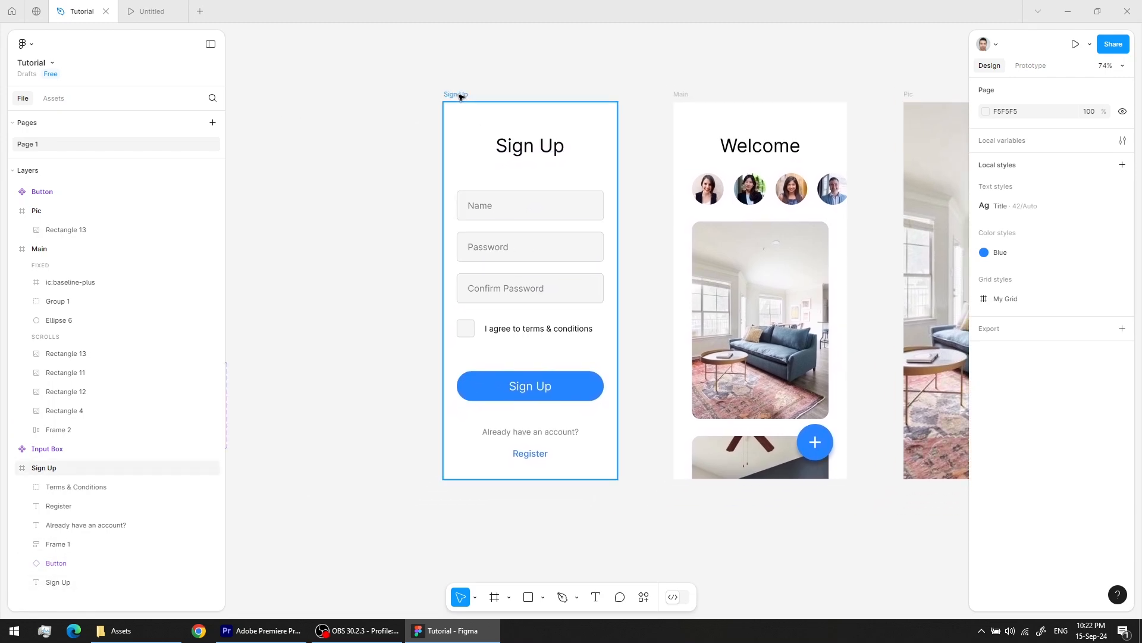
{"action": "left_click_drag", "start_coordinate": [454, 97], "coordinate": [304, 102]}
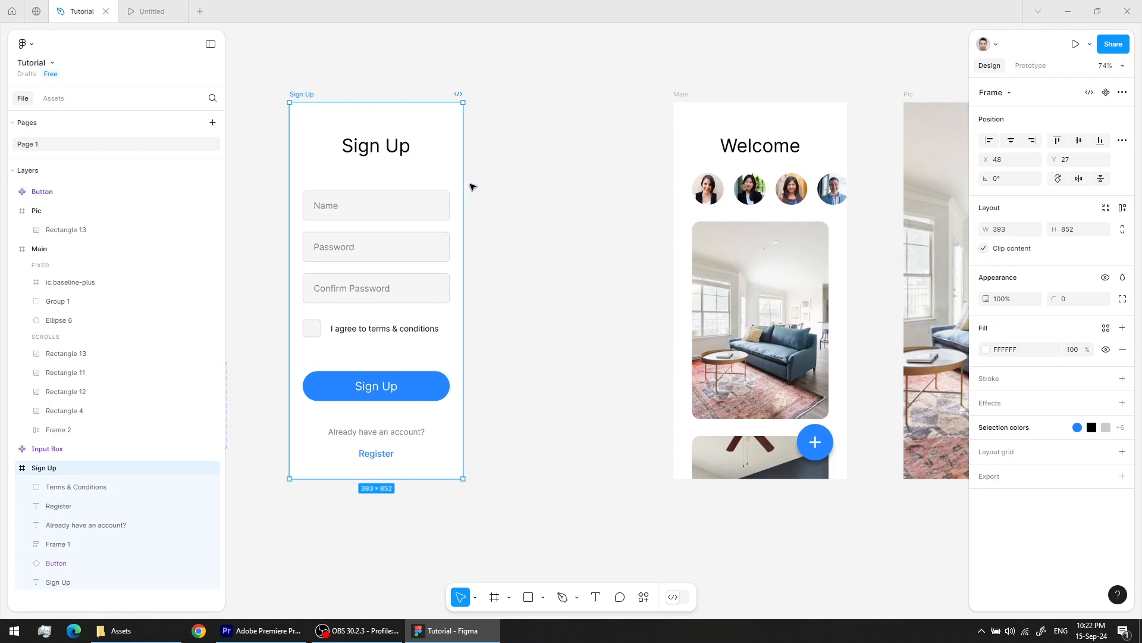
Step: Try widening the Sign Up frame to about 719, and undo each width change
{"action": "left_click_drag", "start_coordinate": [465, 505], "coordinate": [523, 492]}
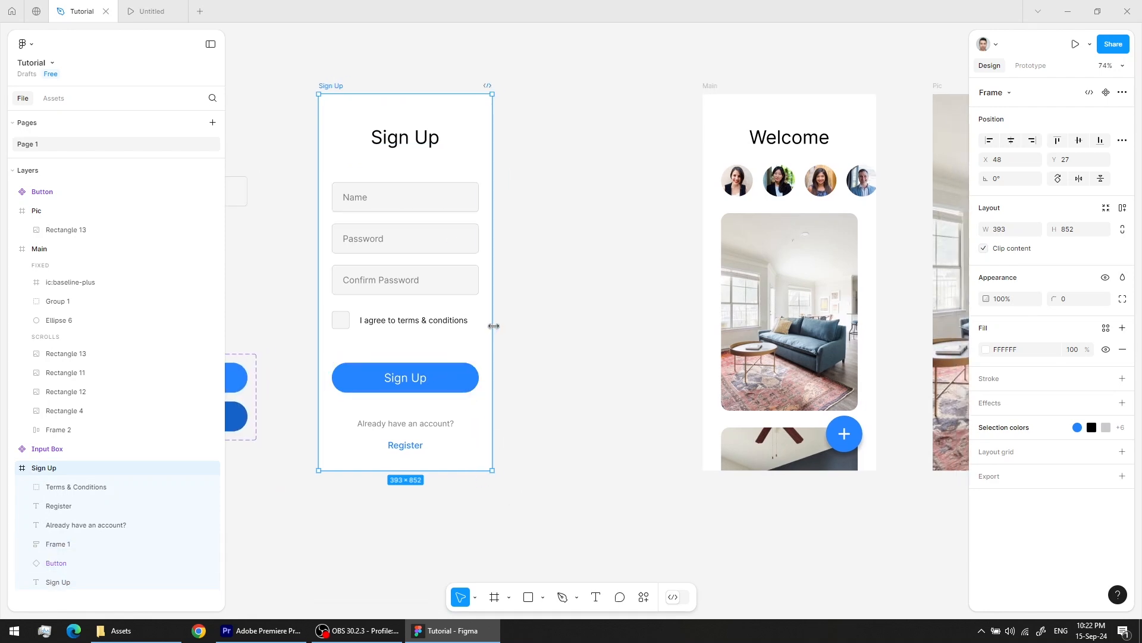
{"action": "left_click_drag", "start_coordinate": [519, 326], "coordinate": [639, 331]}
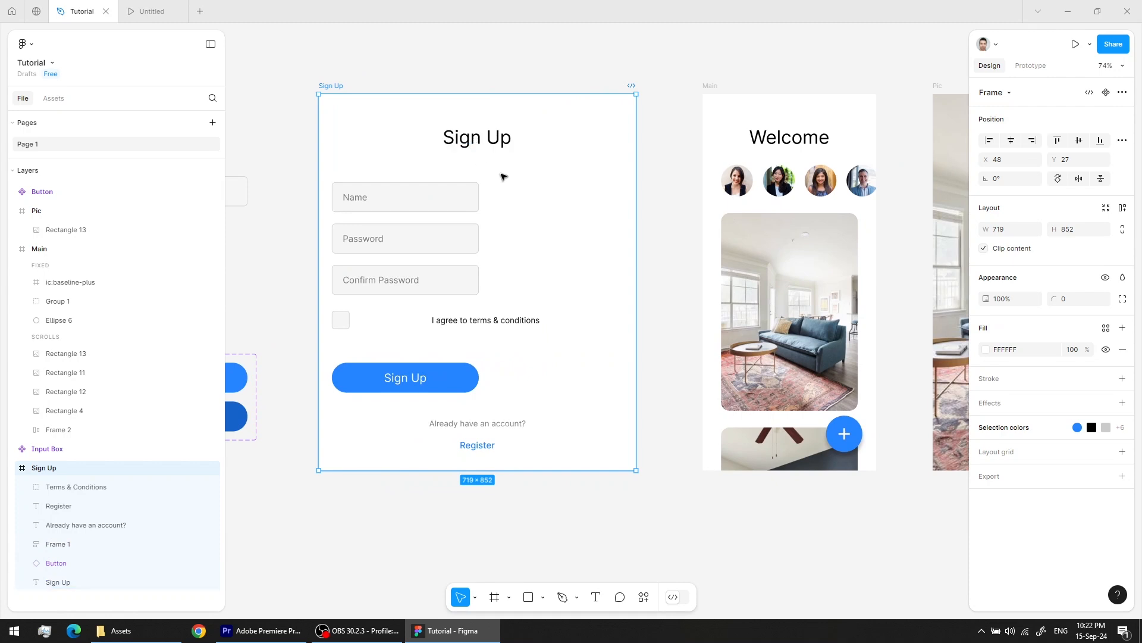
{"action": "key", "text": "ctrl+z"}
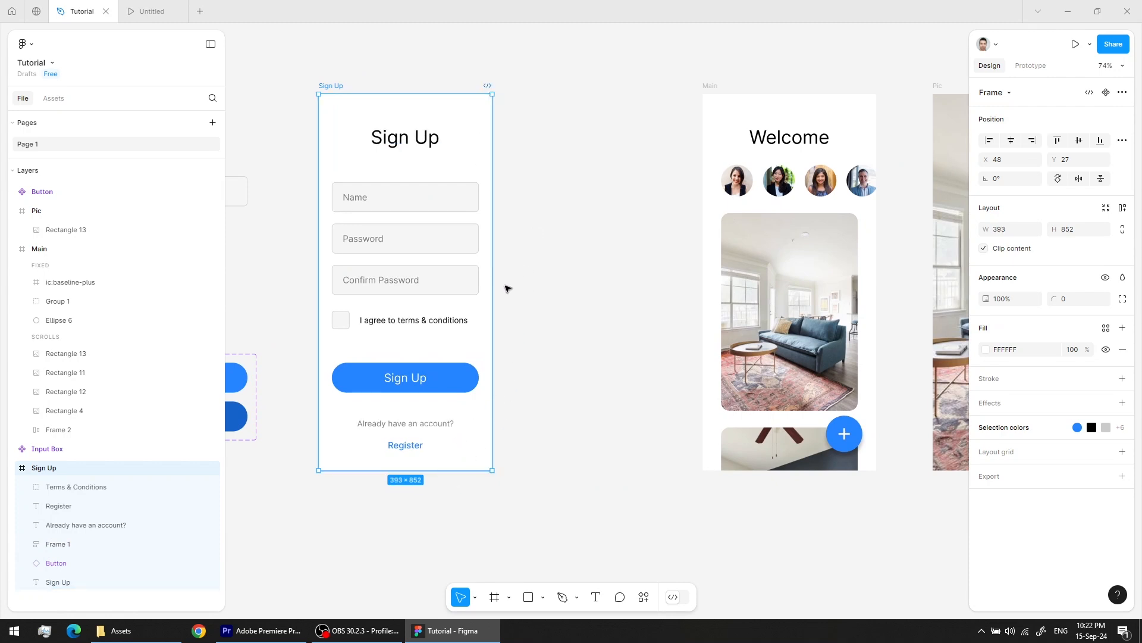
{"action": "left_click_drag", "start_coordinate": [490, 278], "coordinate": [657, 281]}
{"action": "key", "text": "ctrl+z"}
Step: Try stretching the Sign Up frame's height to about 1114, and undo both this resize and the frame's earlier move
{"action": "left_click_drag", "start_coordinate": [457, 470], "coordinate": [449, 591]}
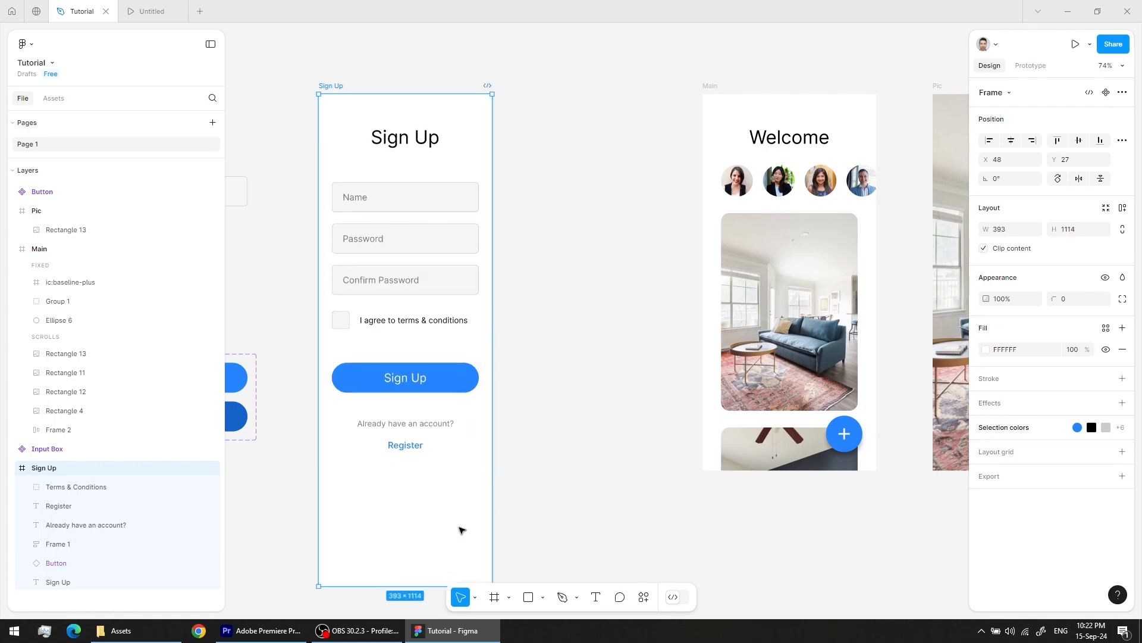
{"action": "key", "text": "ctrl+z"}
{"action": "key", "text": "ctrl+z"}
Step: Replace the image fill of the Main frame's first card with the coworking office 2 picture from the Assets folder
{"action": "scroll", "coordinate": [660, 319], "scroll_direction": "right", "scroll_amount": 5}
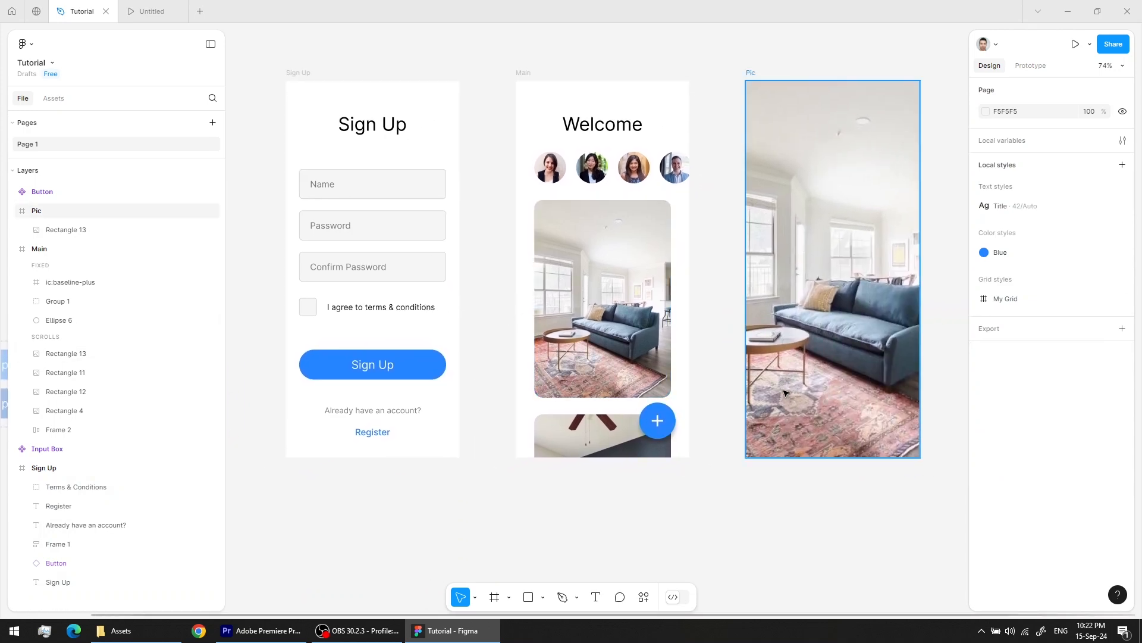
{"action": "left_click", "coordinate": [608, 290]}
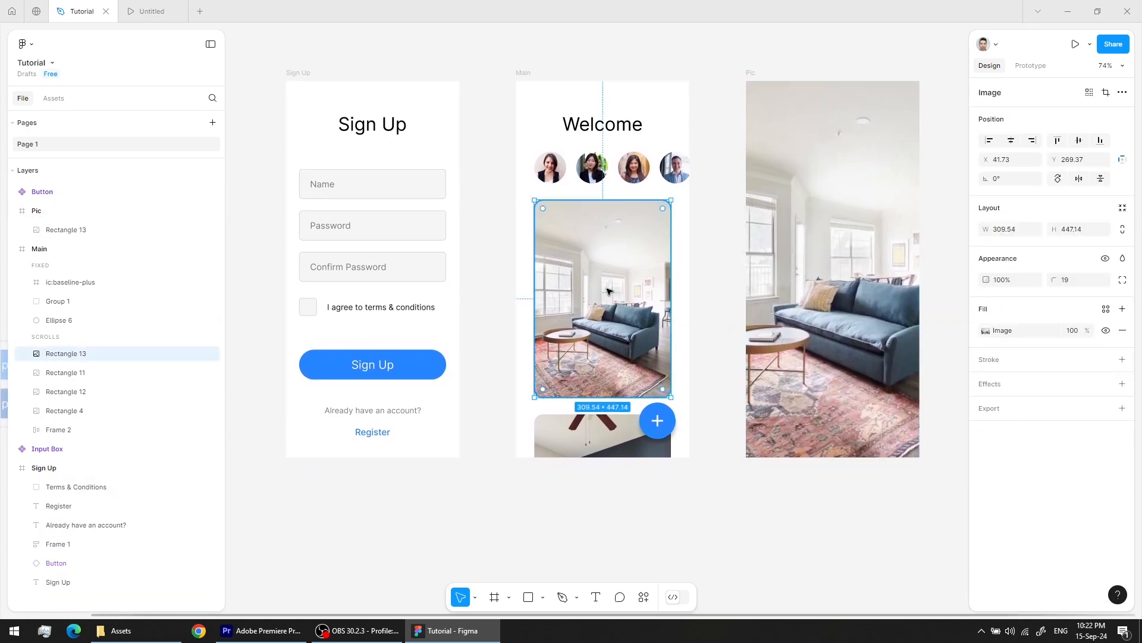
{"action": "double_click", "coordinate": [608, 290]}
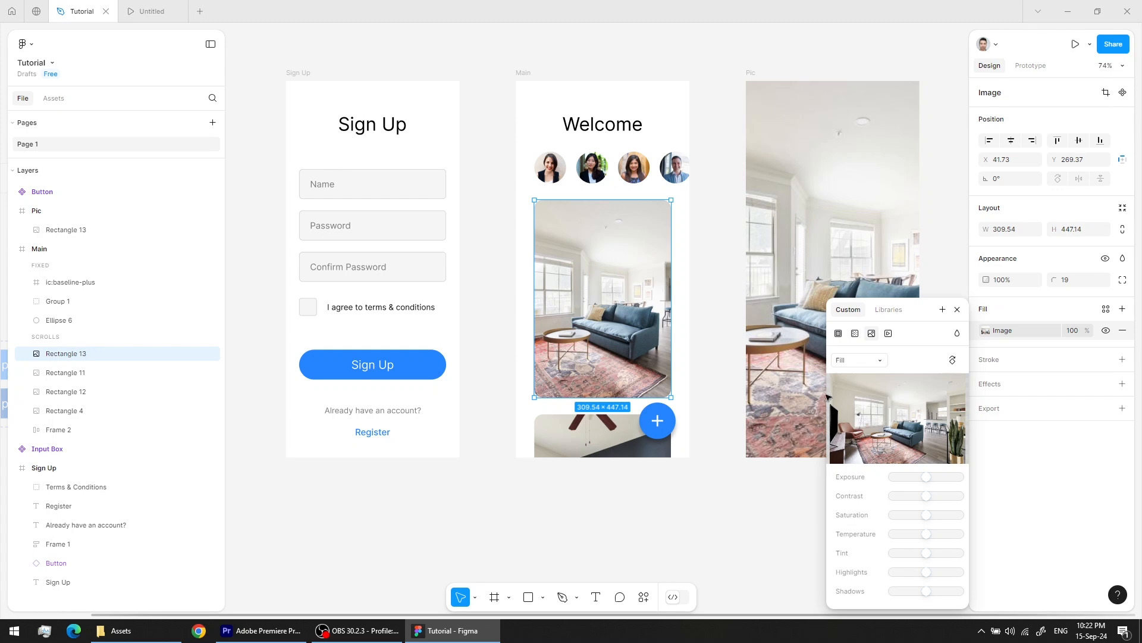
{"action": "mouse_move", "coordinate": [902, 433]}
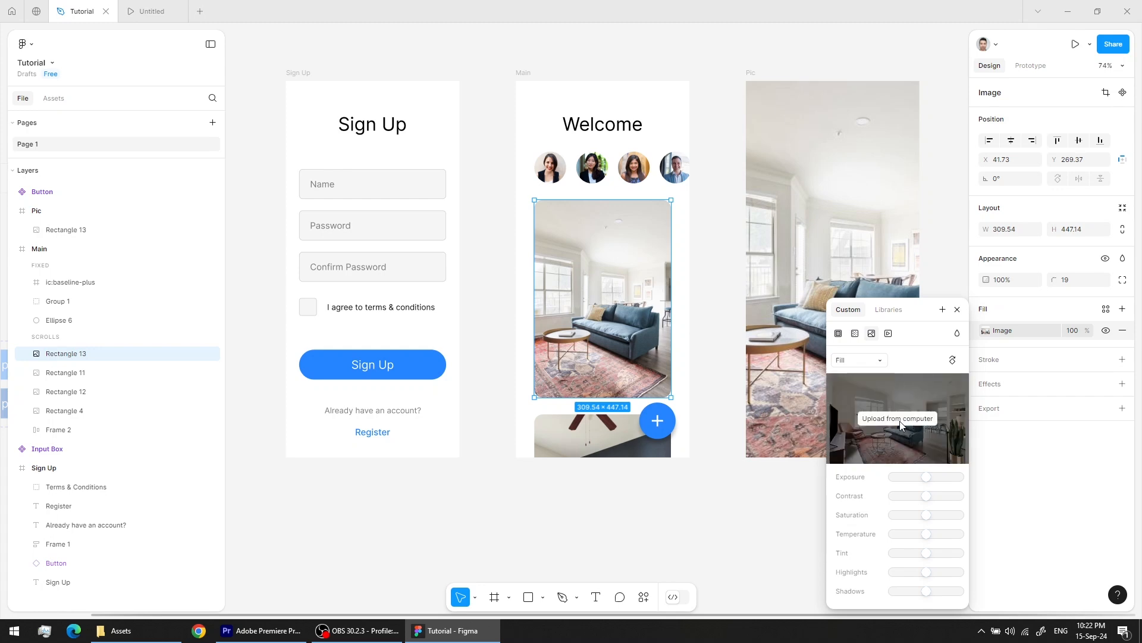
{"action": "left_click", "coordinate": [901, 419]}
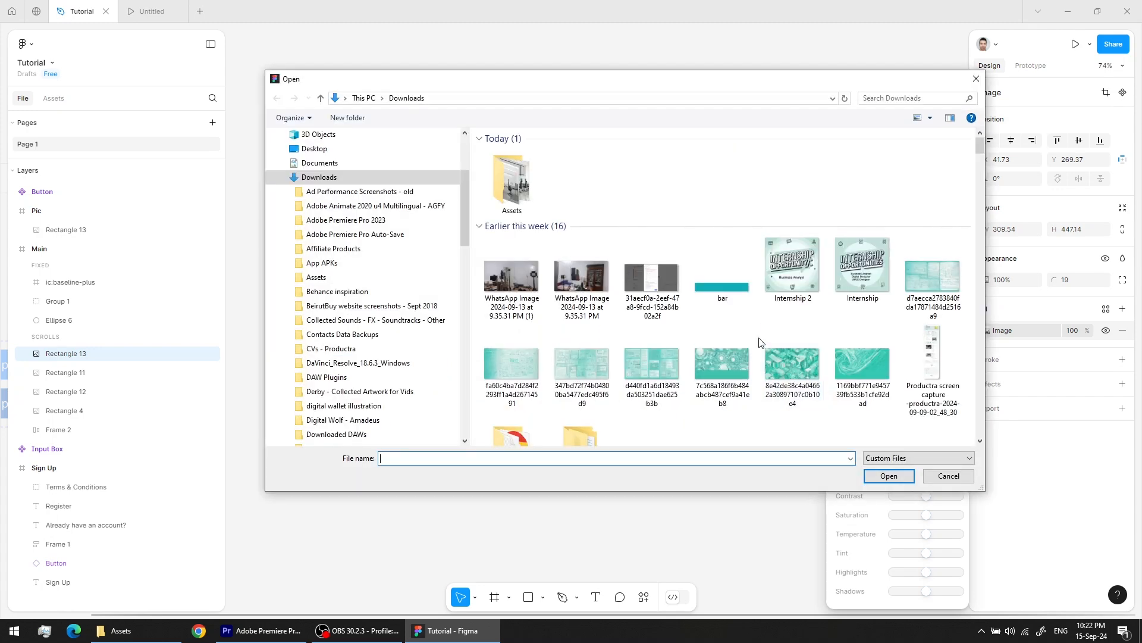
{"action": "left_click", "coordinate": [501, 172]}
{"action": "double_click", "coordinate": [502, 170]}
{"action": "left_click", "coordinate": [520, 177]}
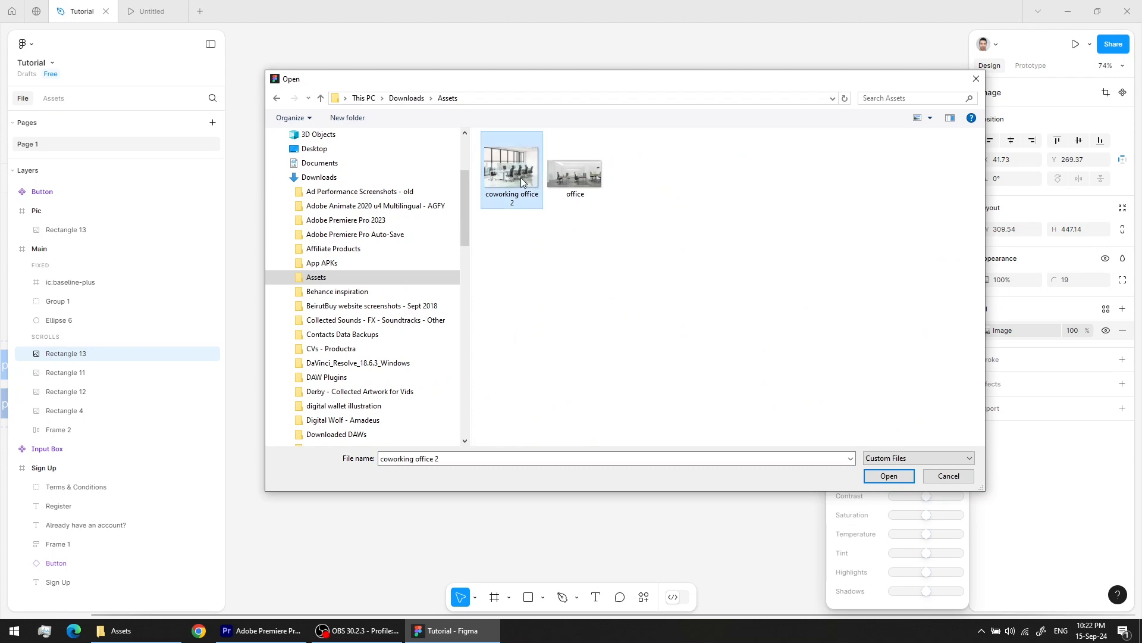
{"action": "left_click", "coordinate": [896, 479]}
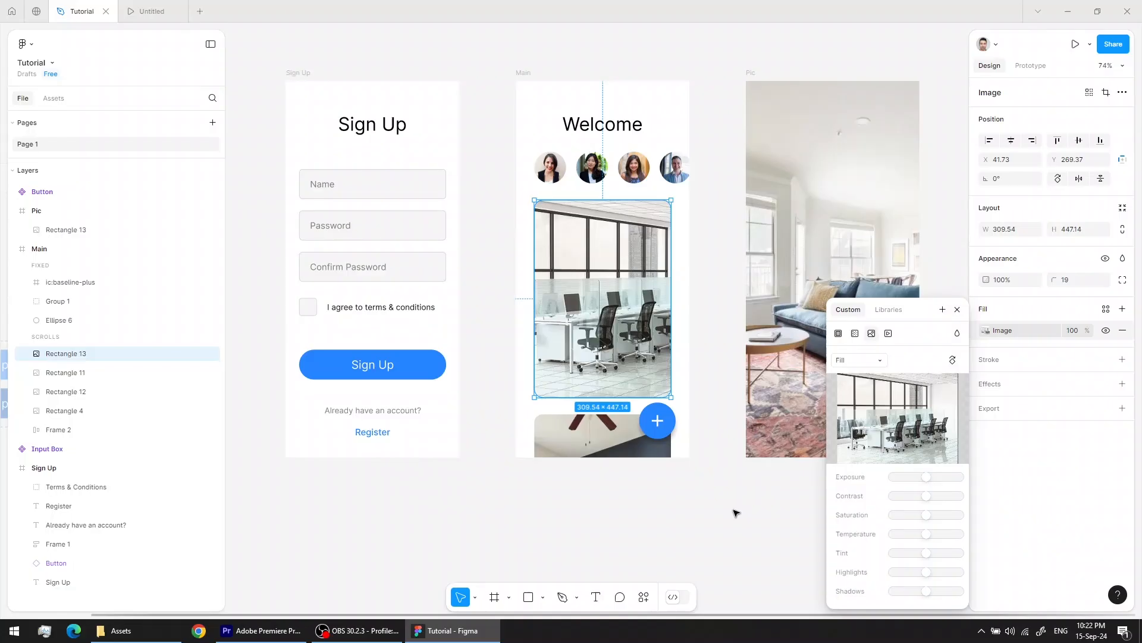
{"action": "left_click", "coordinate": [736, 512]}
Step: Open the image fill settings of the Main frame's first card for review and close them unchanged
{"action": "left_click", "coordinate": [591, 287]}
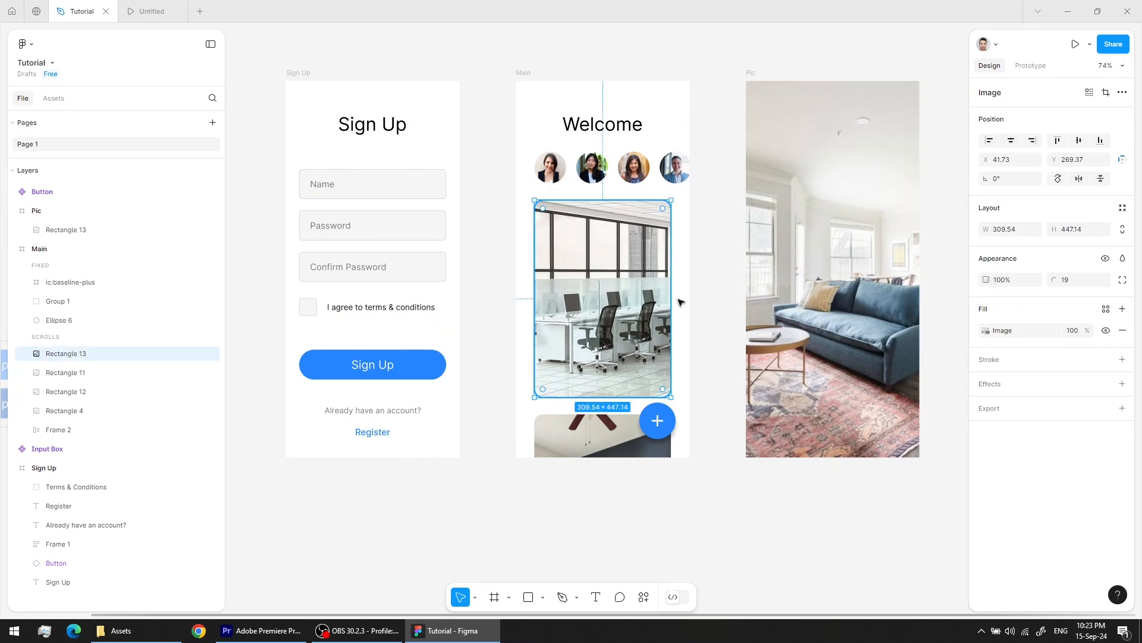
{"action": "left_click", "coordinate": [986, 331]}
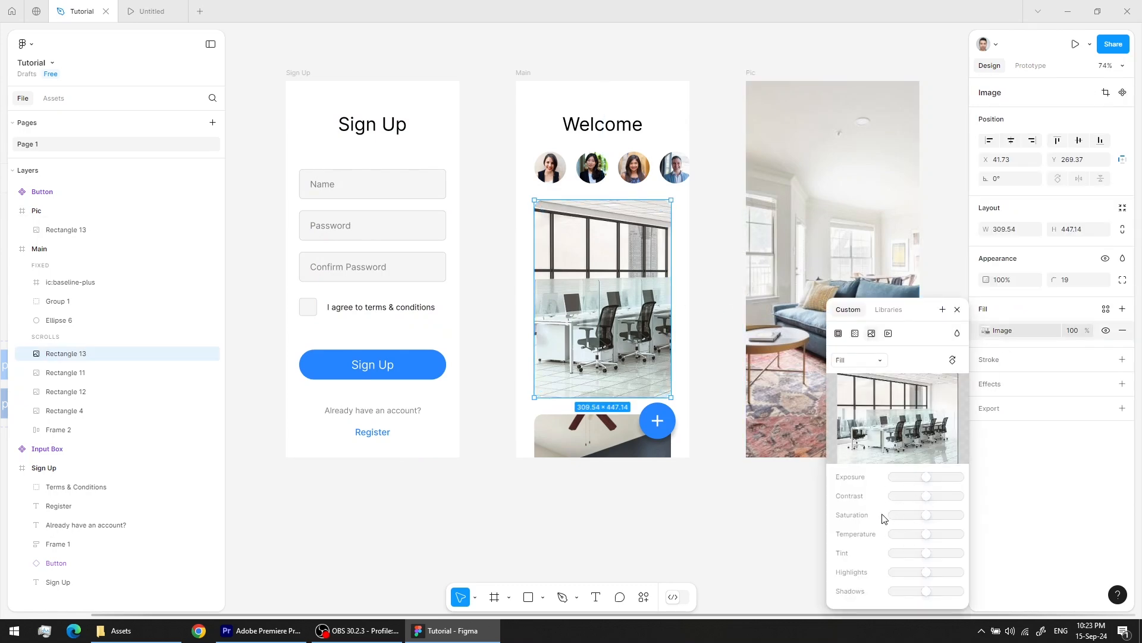
{"action": "left_click", "coordinate": [726, 542]}
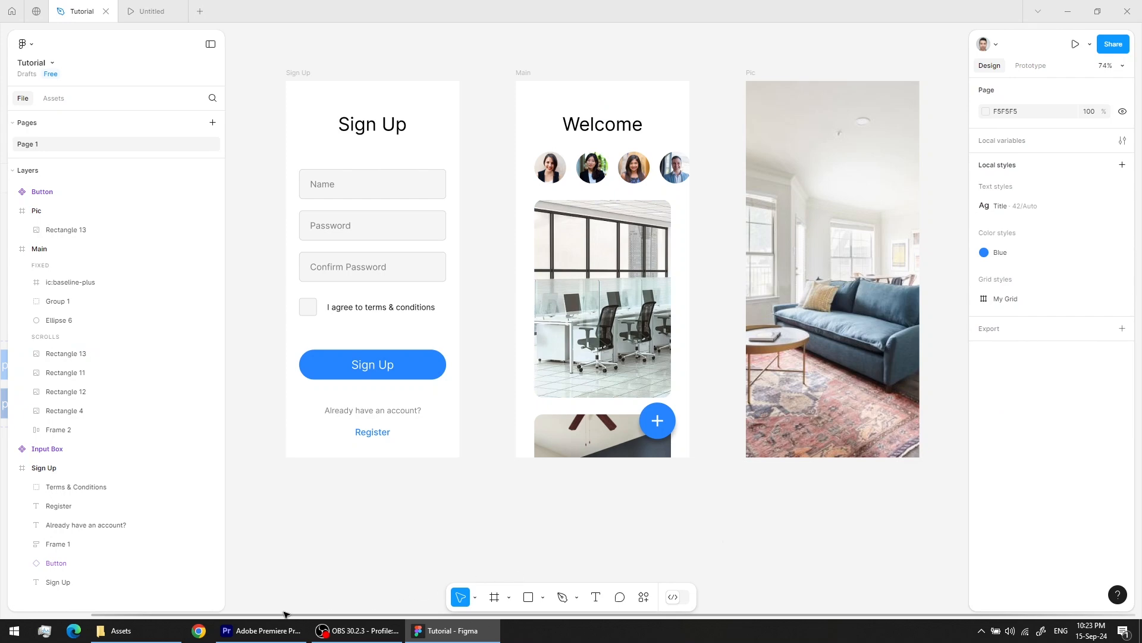
Step: Place the office picture from the Assets folder on the canvas below the Pic frame and narrow it to about 353
{"action": "left_click", "coordinate": [119, 630]}
{"action": "left_click_drag", "start_coordinate": [306, 128], "coordinate": [765, 534]}
{"action": "left_click_drag", "start_coordinate": [459, 481], "coordinate": [615, 309]}
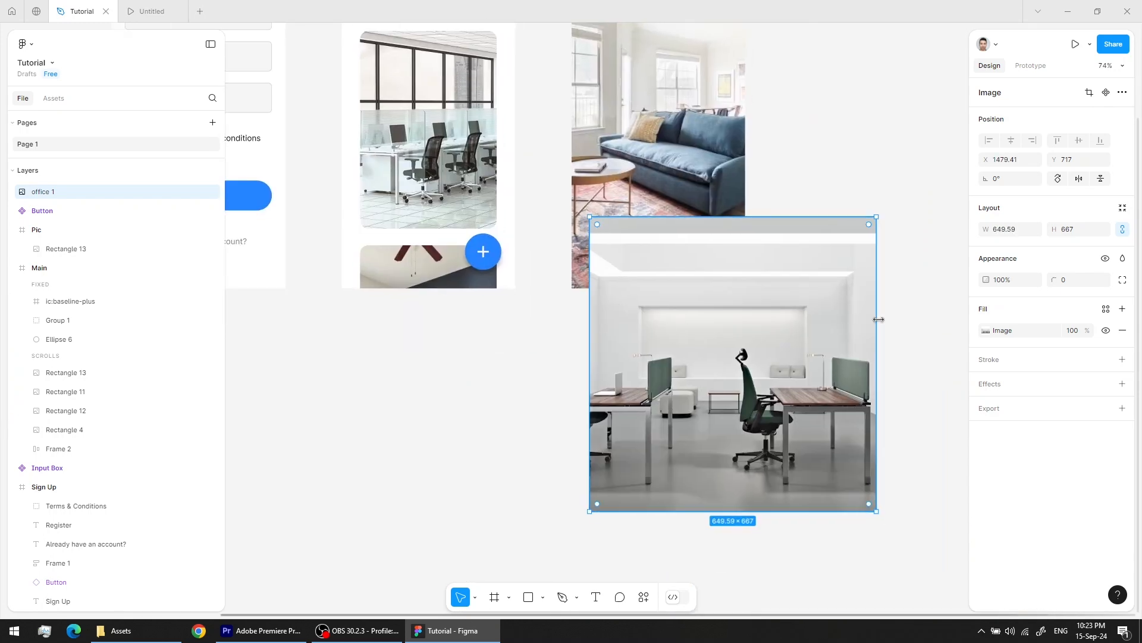
{"action": "left_click_drag", "start_coordinate": [877, 320], "coordinate": [808, 438]}
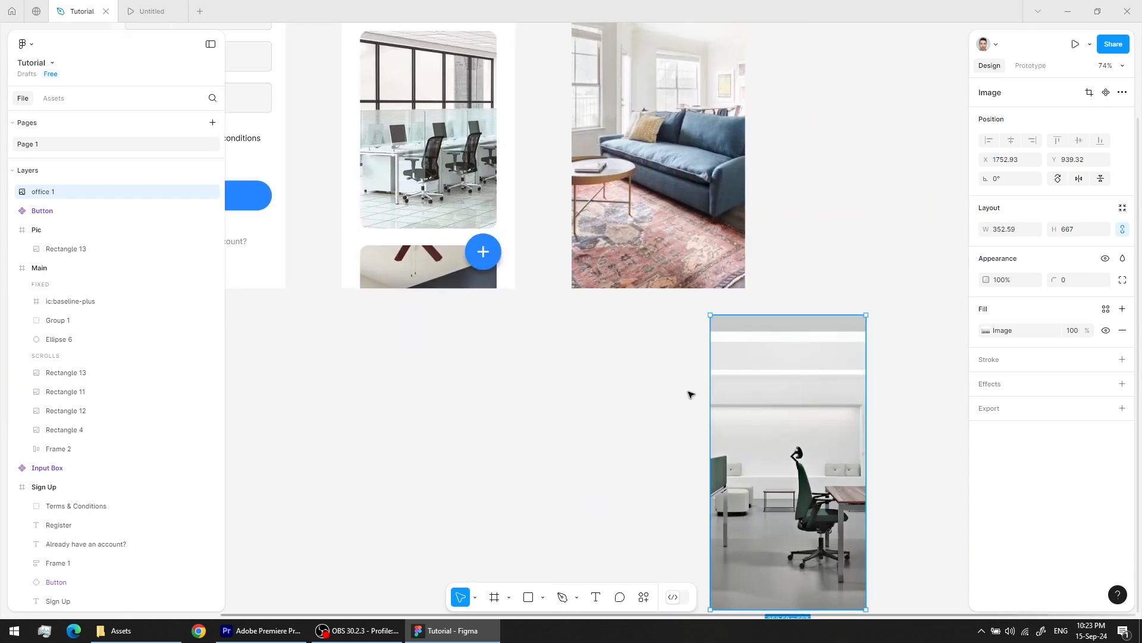
Step: Widen the office picture on the canvas to about 948 and delete it
{"action": "left_click_drag", "start_coordinate": [710, 381], "coordinate": [447, 369]}
{"action": "left_click_drag", "start_coordinate": [648, 371], "coordinate": [786, 164]}
{"action": "left_click_drag", "start_coordinate": [836, 218], "coordinate": [744, 214]}
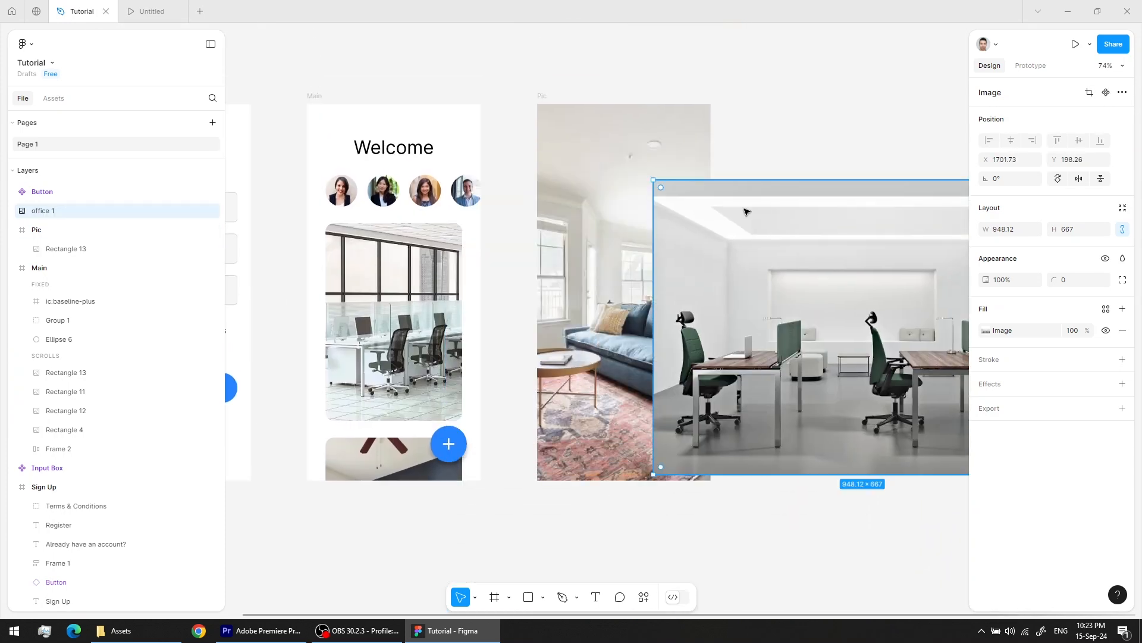
{"action": "key", "text": "Delete"}
Step: Paste the office picture into the Pic frame, move it toward the frame's upper area and turn on Clip content for the frame
{"action": "left_click", "coordinate": [565, 134]}
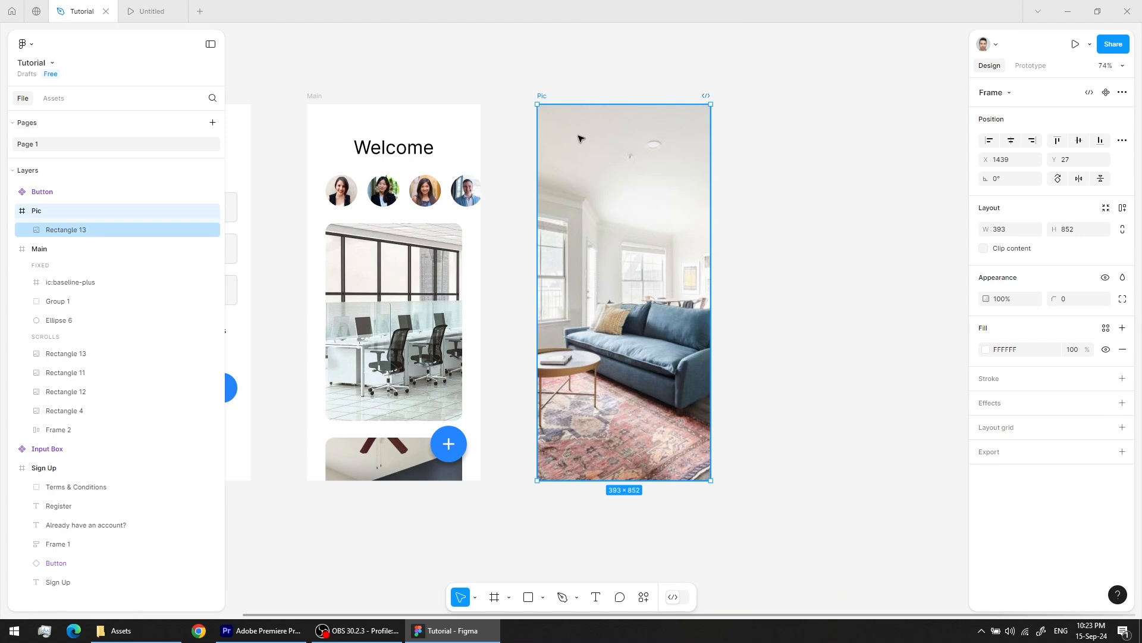
{"action": "key", "text": "ctrl+v"}
{"action": "left_click_drag", "start_coordinate": [678, 208], "coordinate": [607, 159]}
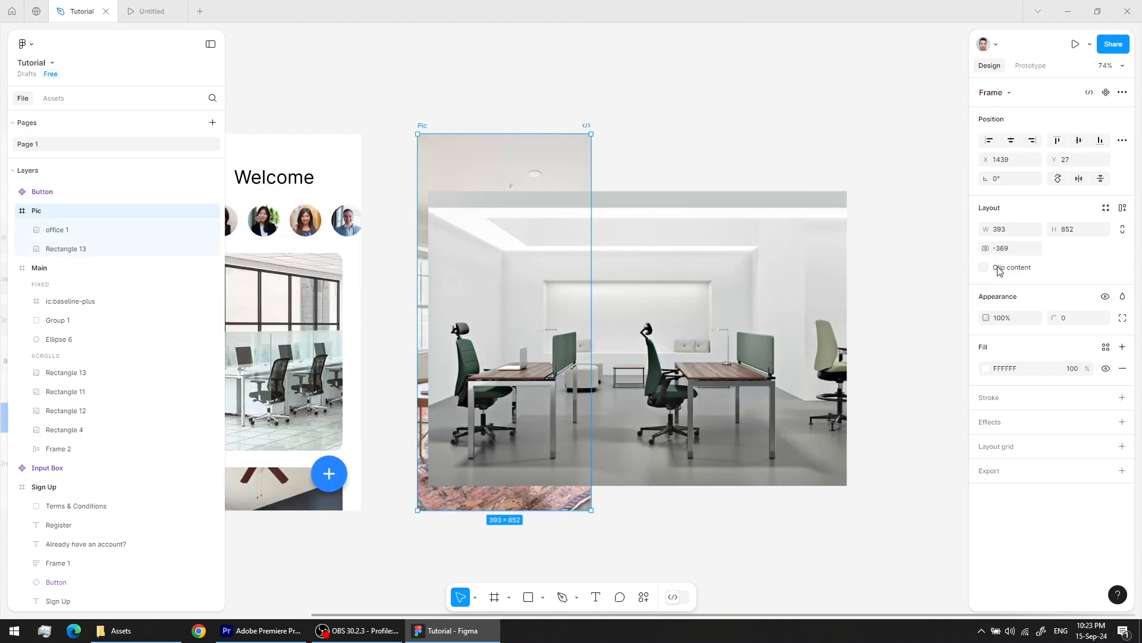
{"action": "left_click", "coordinate": [998, 269]}
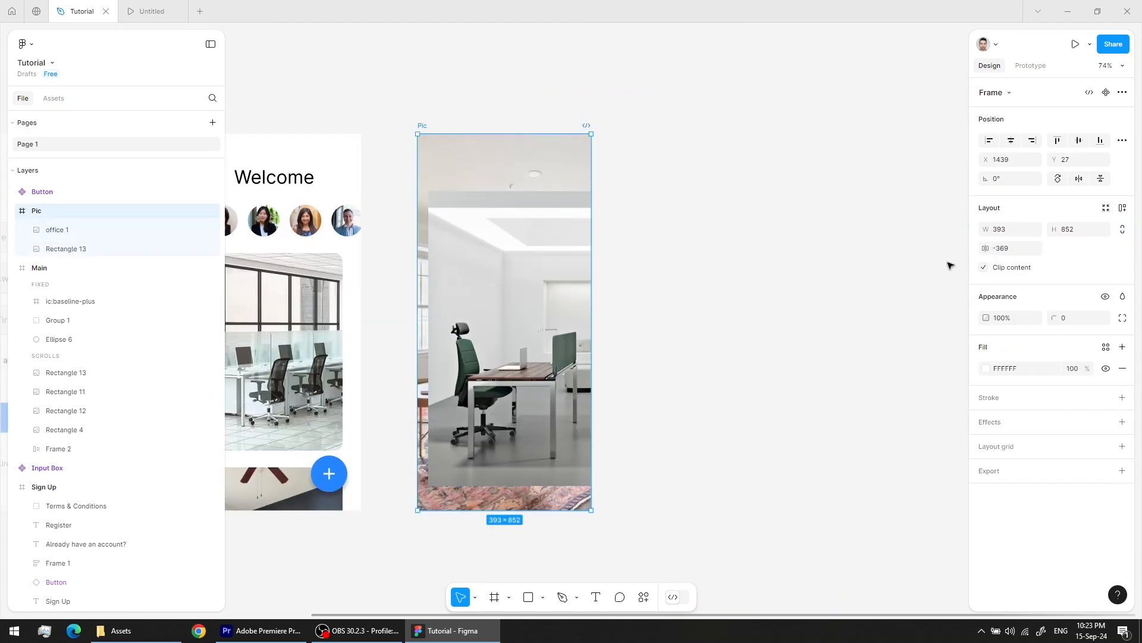
Step: Align the office picture with the Pic frame's top-left corner at X 0, Y 0 and resize it from the opposite corner
{"action": "left_click", "coordinate": [548, 291]}
{"action": "left_click_drag", "start_coordinate": [510, 274], "coordinate": [501, 222]}
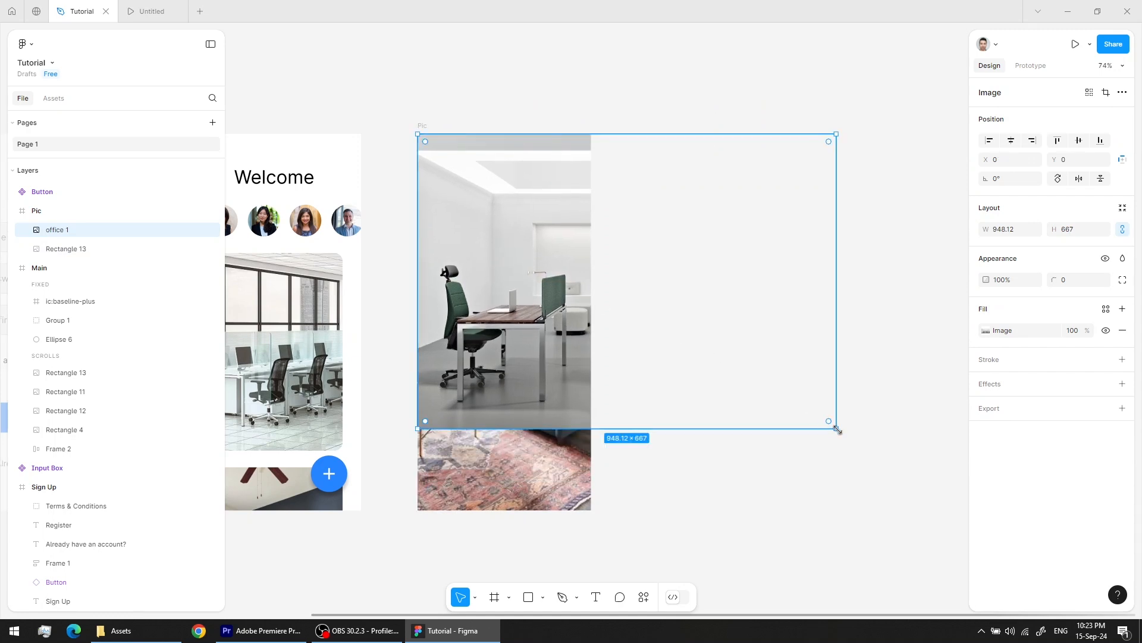
{"action": "left_click_drag", "start_coordinate": [838, 429], "coordinate": [615, 515]}
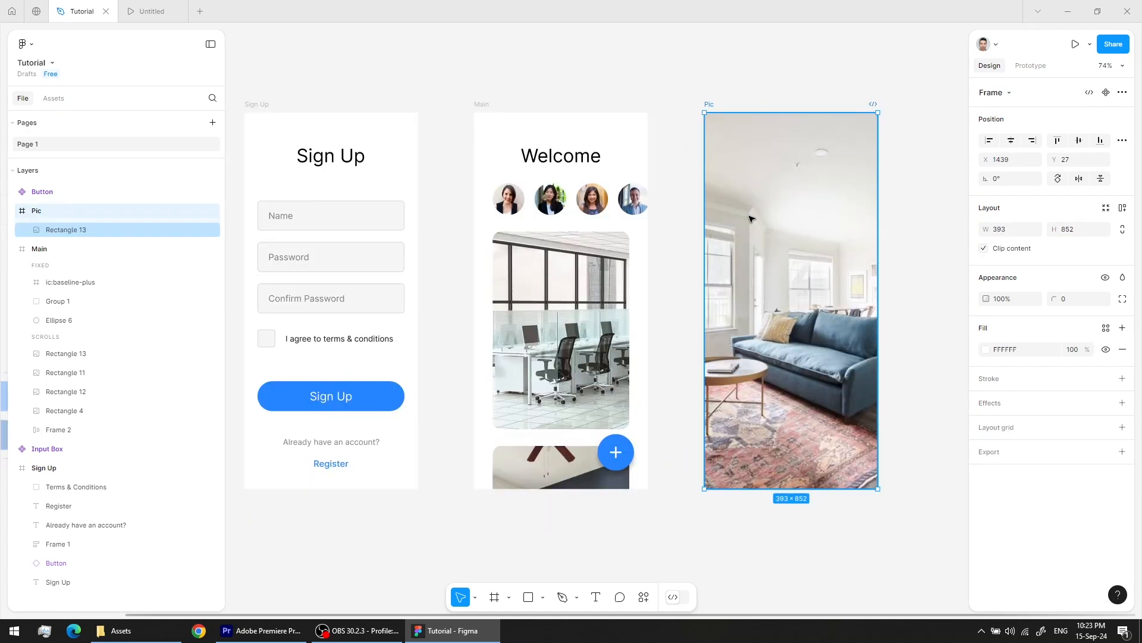
Step: Add a black 000000 fill at 50% opacity over the Pic frame's image
{"action": "left_click", "coordinate": [798, 333]}
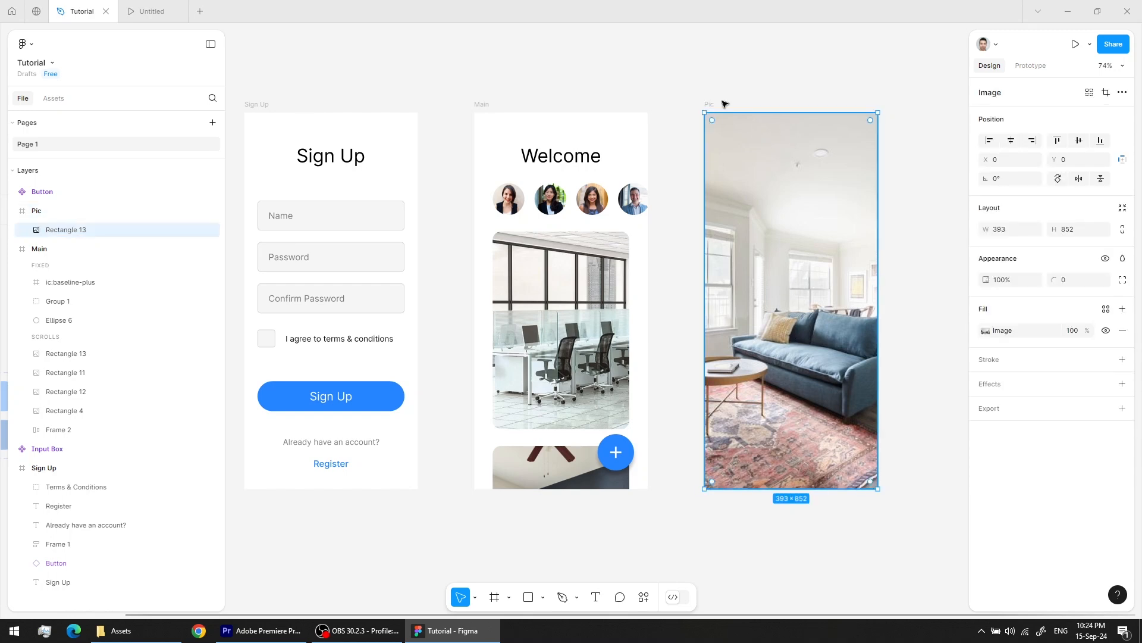
{"action": "left_click", "coordinate": [1123, 310]}
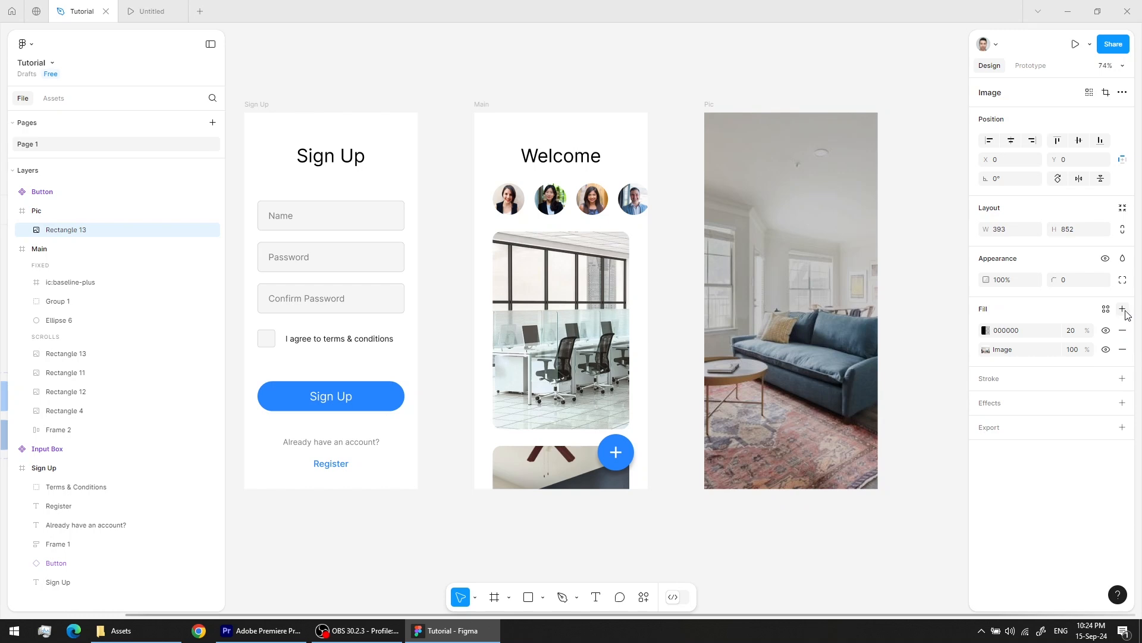
{"action": "left_click", "coordinate": [1071, 331]}
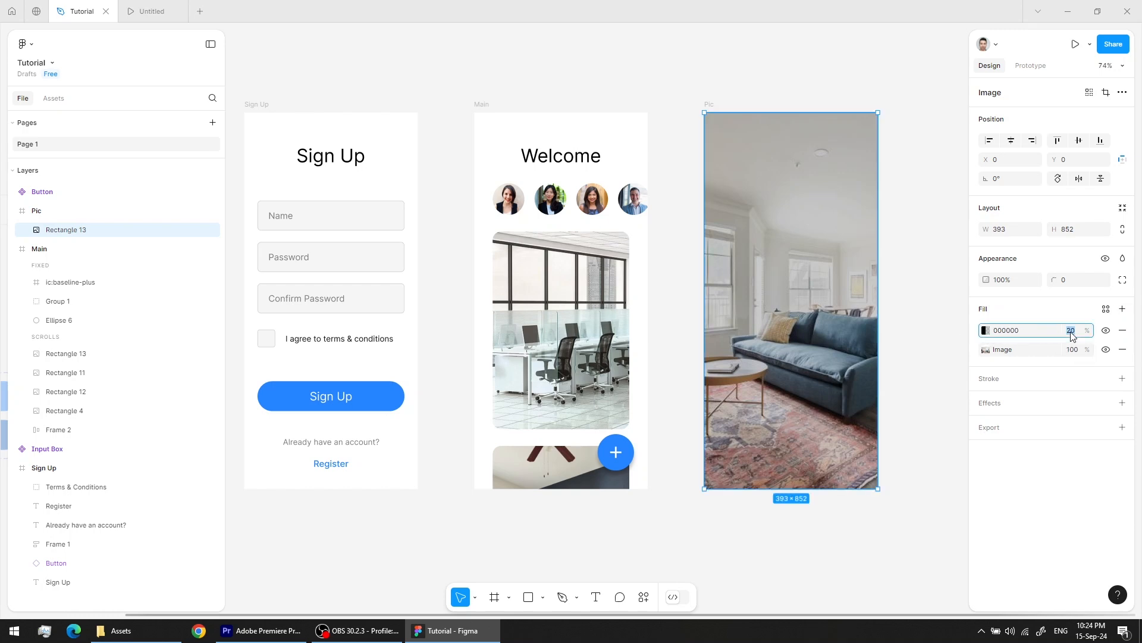
{"action": "type", "text": "50"}
{"action": "key", "text": "Return"}
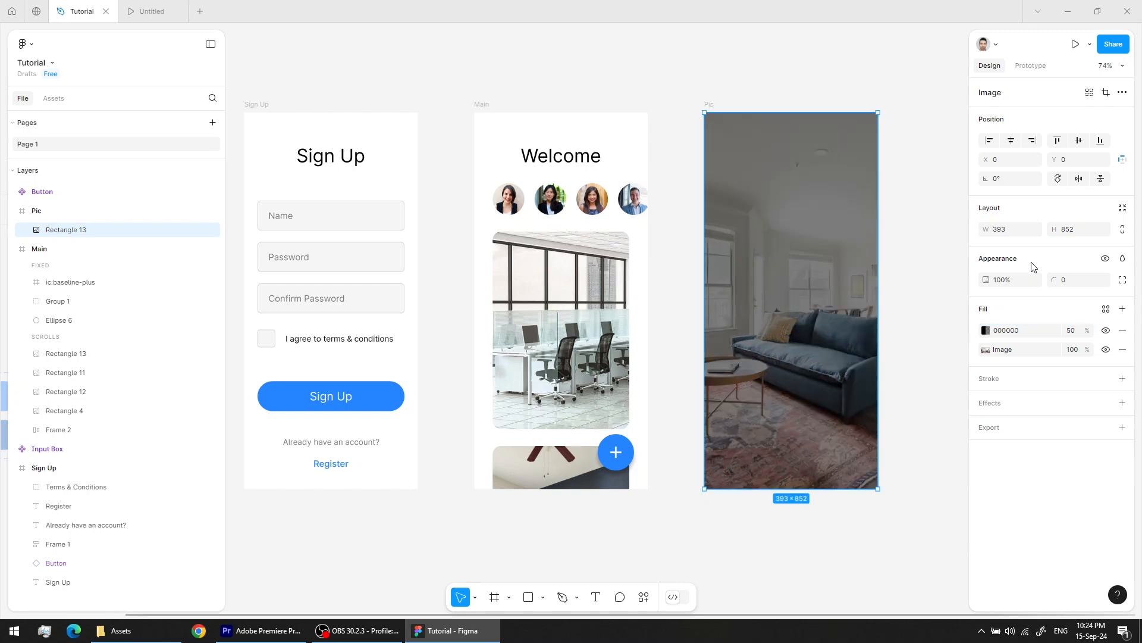
Step: Open the colour settings of the black overlay fill for review and close them unchanged
{"action": "left_click", "coordinate": [986, 331]}
{"action": "left_click", "coordinate": [945, 320]}
{"action": "left_click_drag", "start_coordinate": [945, 320], "coordinate": [773, 515]}
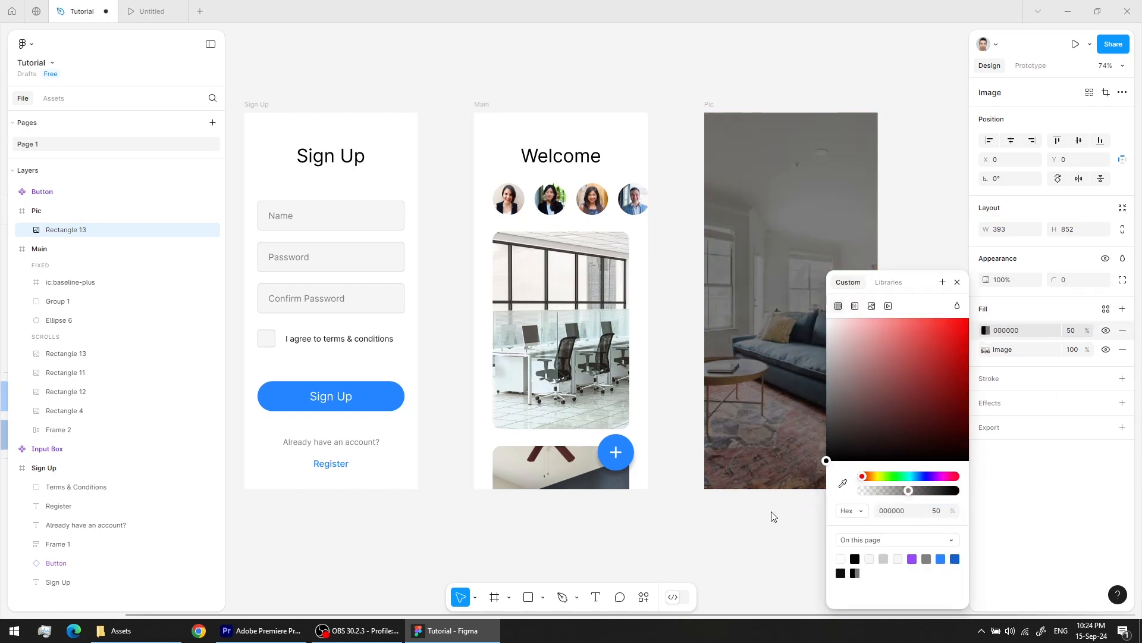
{"action": "left_click", "coordinate": [958, 283]}
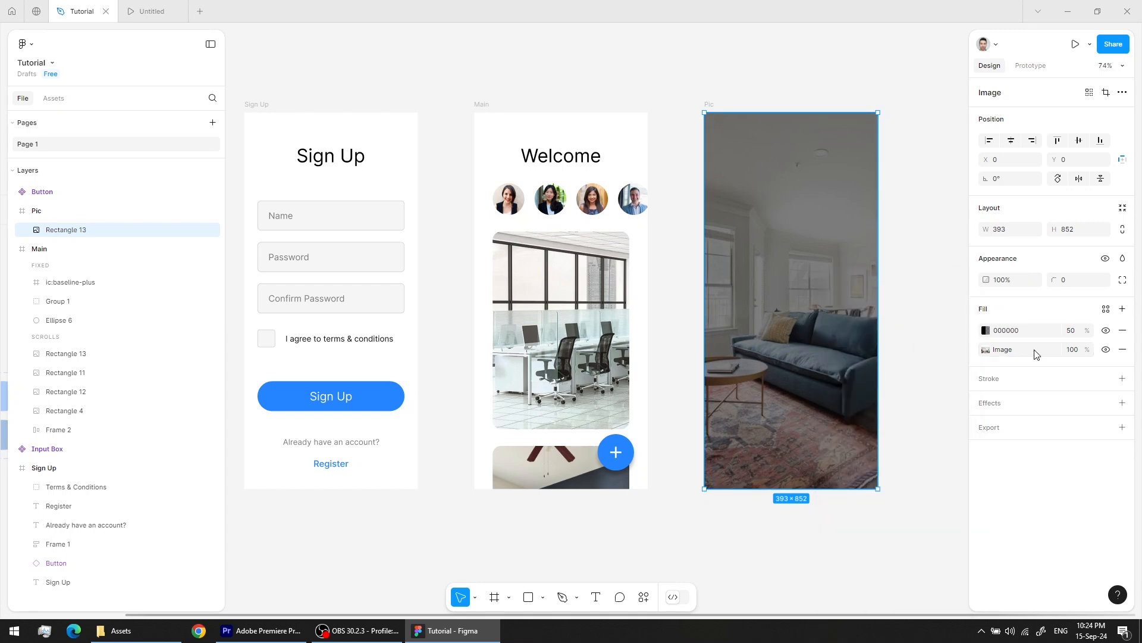
Step: Apply a layer blur of 30 to the Pic frame's image, undo the value and remove the effect
{"action": "left_click", "coordinate": [1122, 403]}
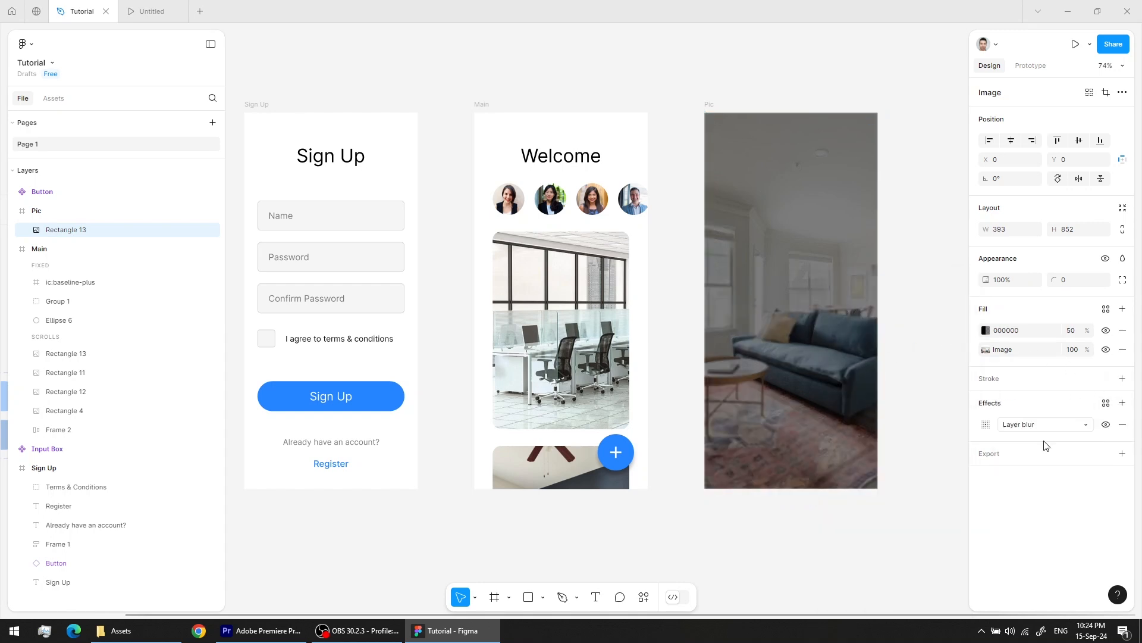
{"action": "left_click", "coordinate": [986, 424]}
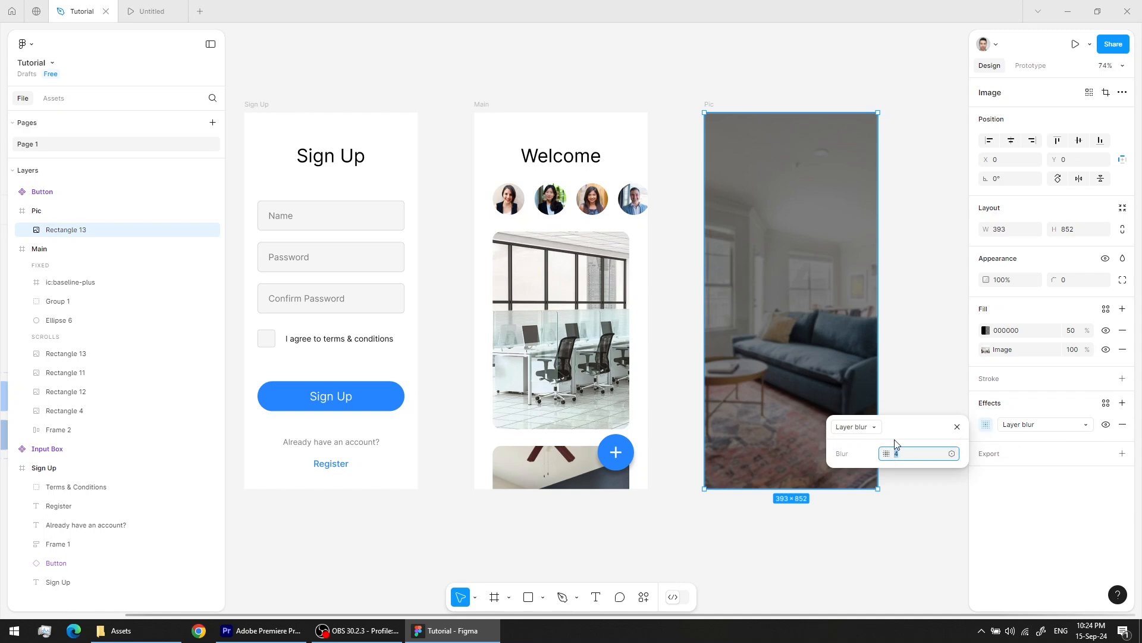
{"action": "type", "text": "30"}
{"action": "key", "text": "Return"}
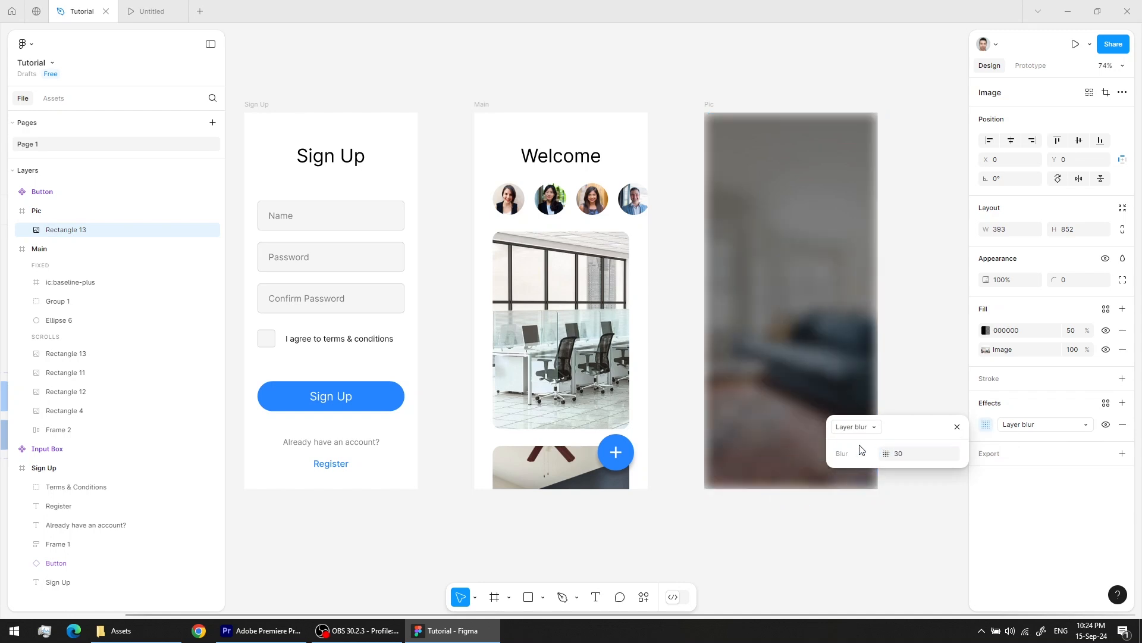
{"action": "key", "text": "ctrl+z"}
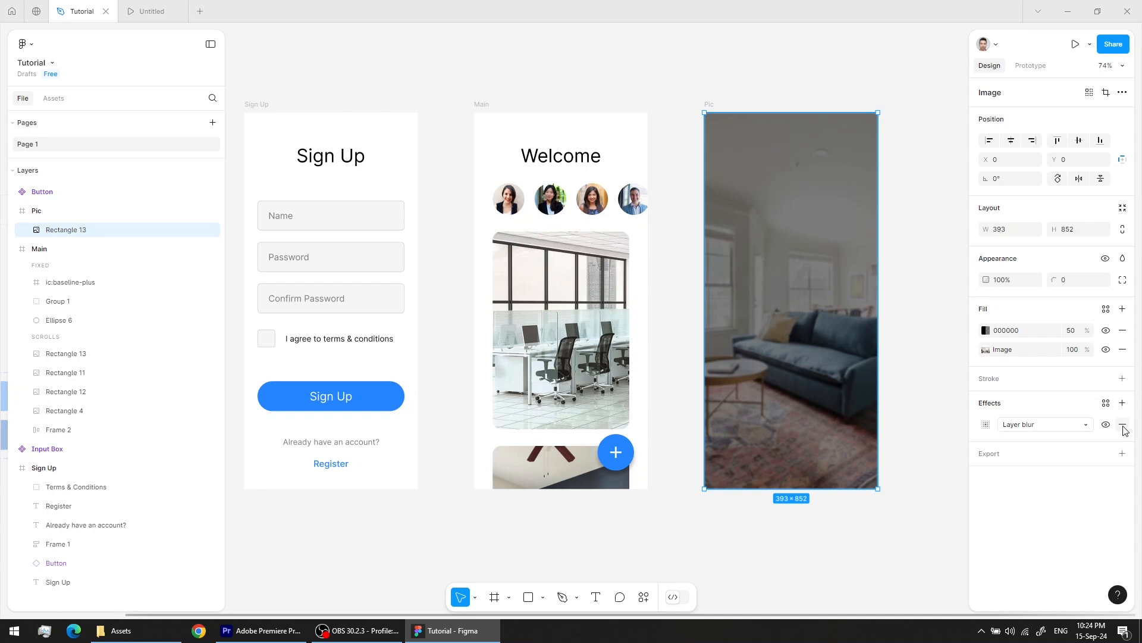
{"action": "left_click", "coordinate": [1123, 425]}
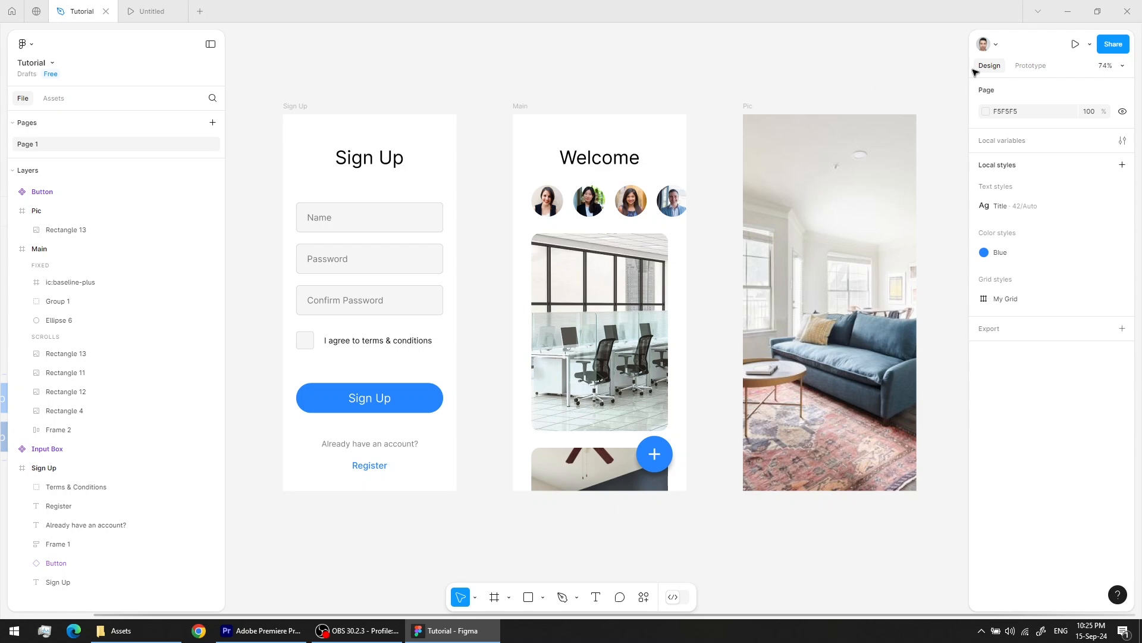
Step: Review the file's sharing options, dismiss the file control hint and close the dialog
{"action": "left_click", "coordinate": [1113, 45]}
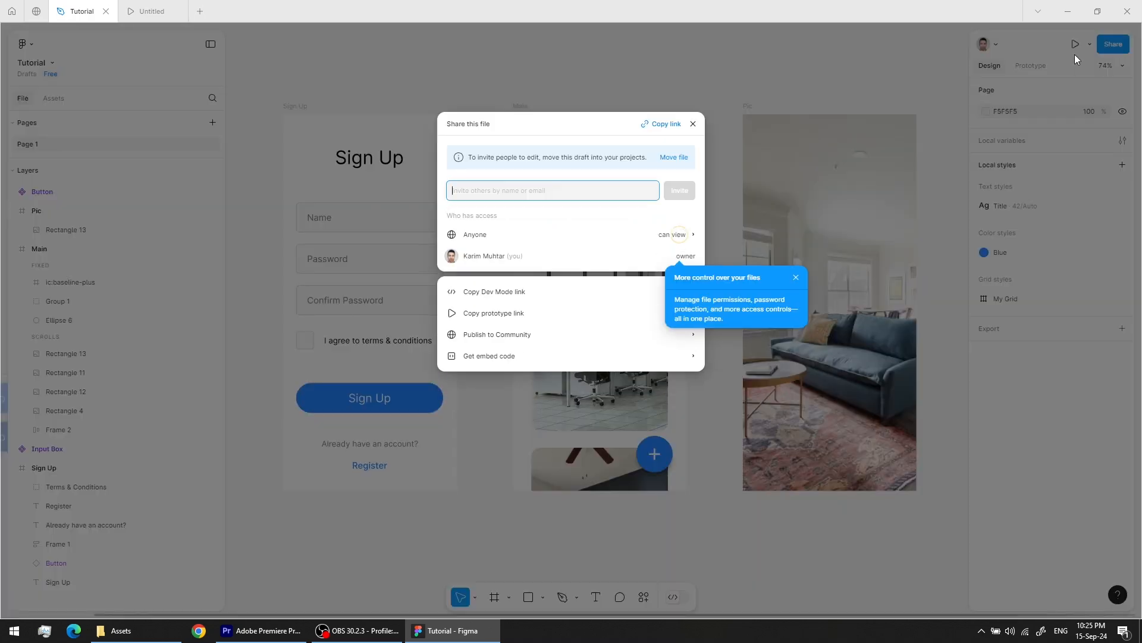
{"action": "left_click", "coordinate": [796, 264]}
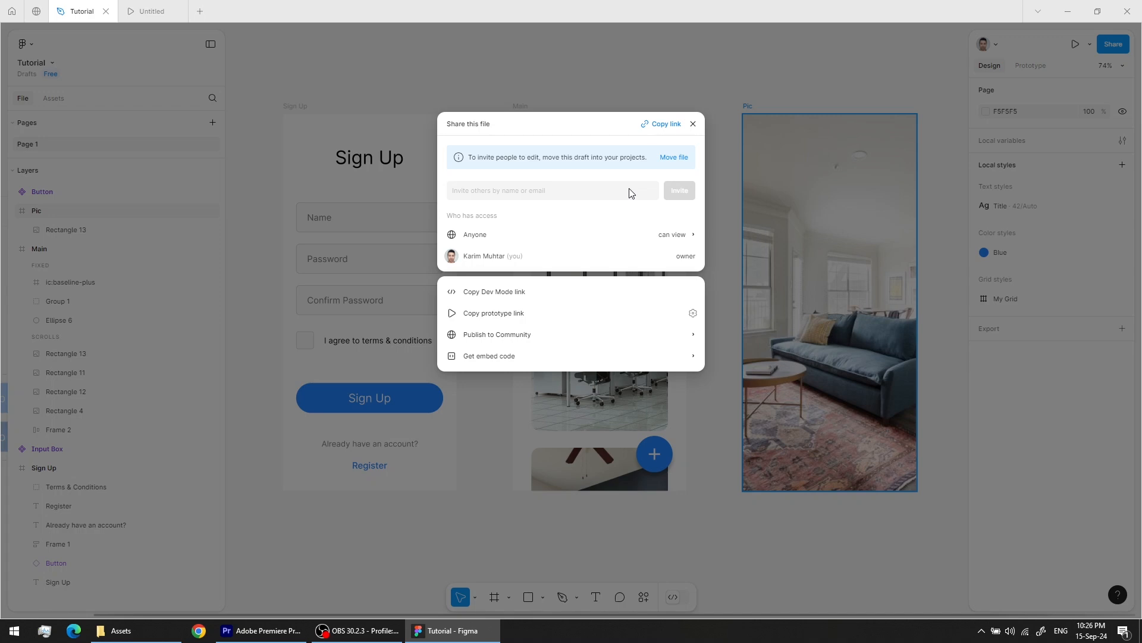
{"action": "left_click", "coordinate": [694, 124]}
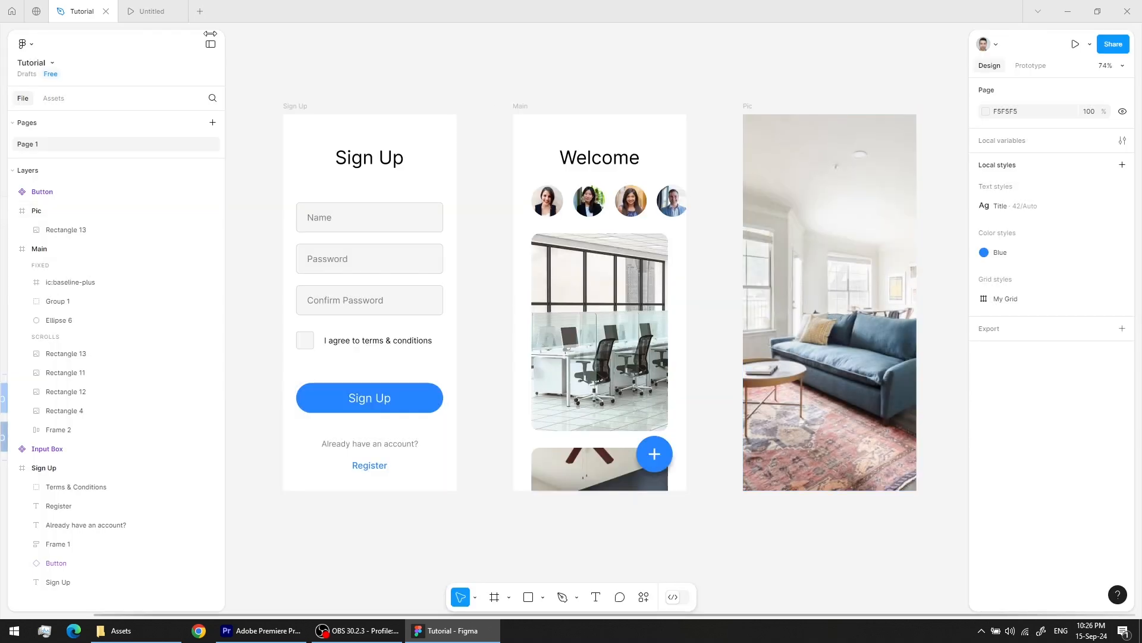
Step: Review the prototype preview's sharing options and return to the Tutorial design file
{"action": "left_click", "coordinate": [153, 13]}
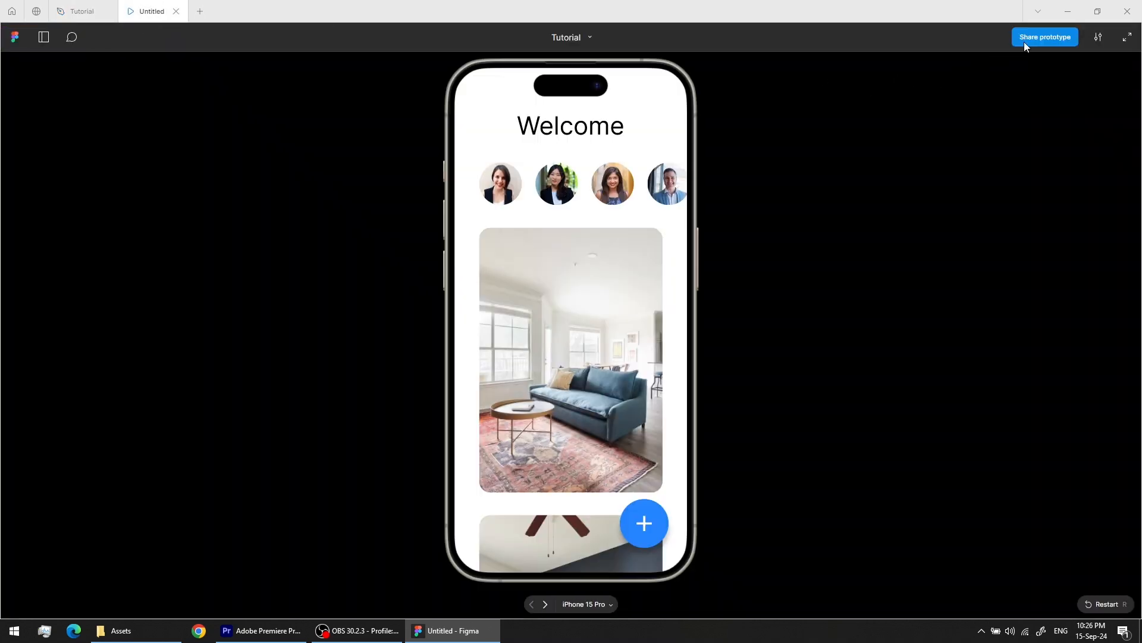
{"action": "left_click", "coordinate": [1023, 39]}
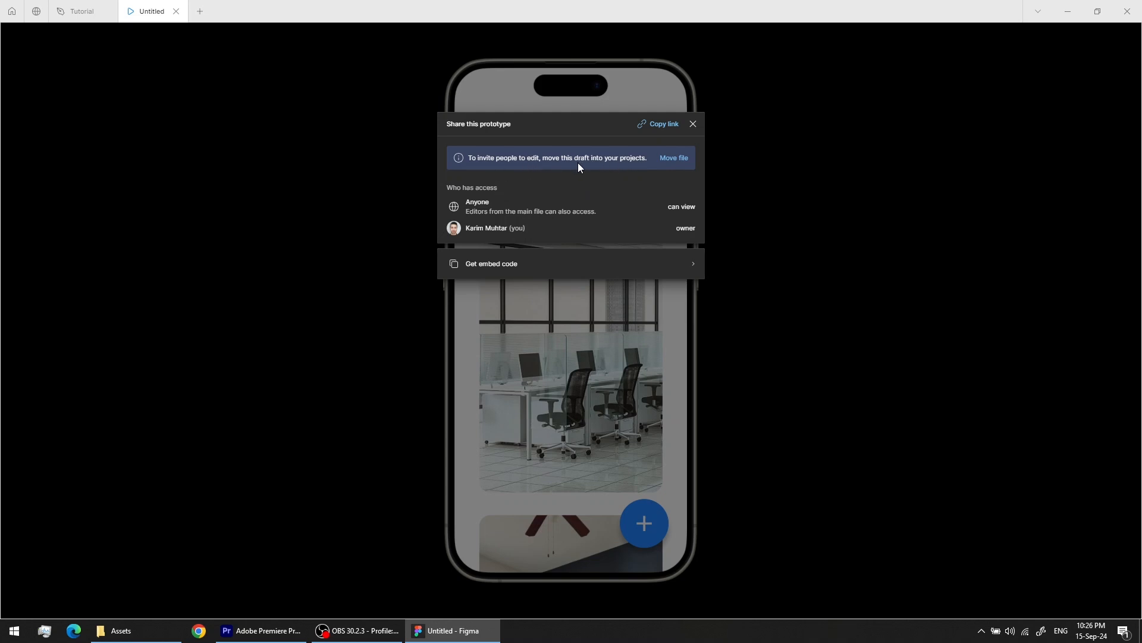
{"action": "left_click", "coordinate": [83, 11]}
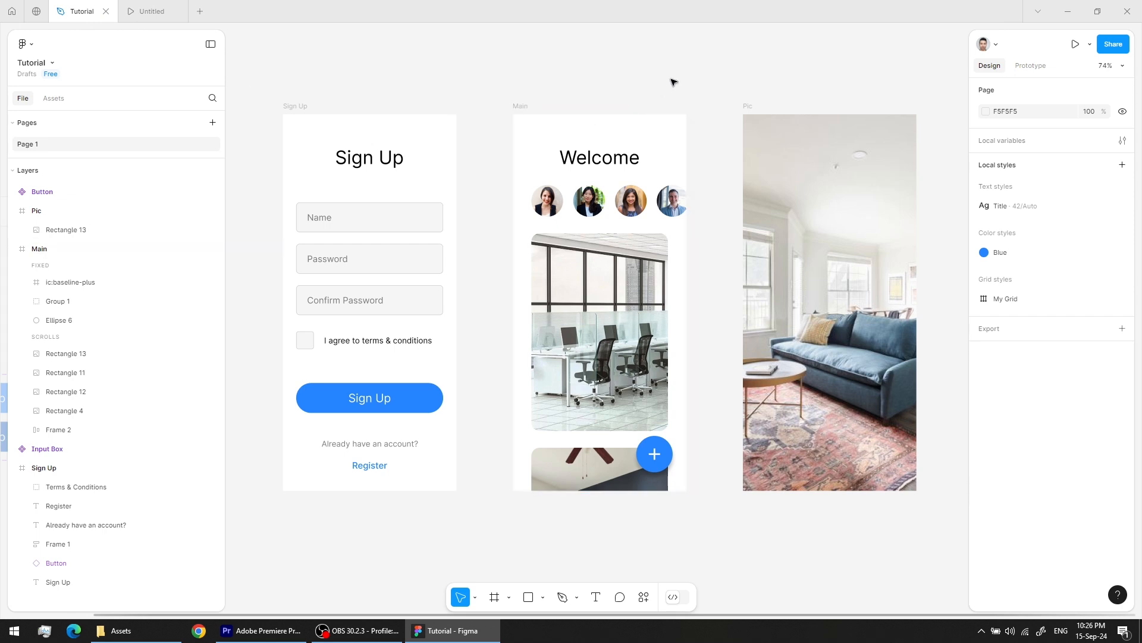
{"action": "key", "text": "c"}
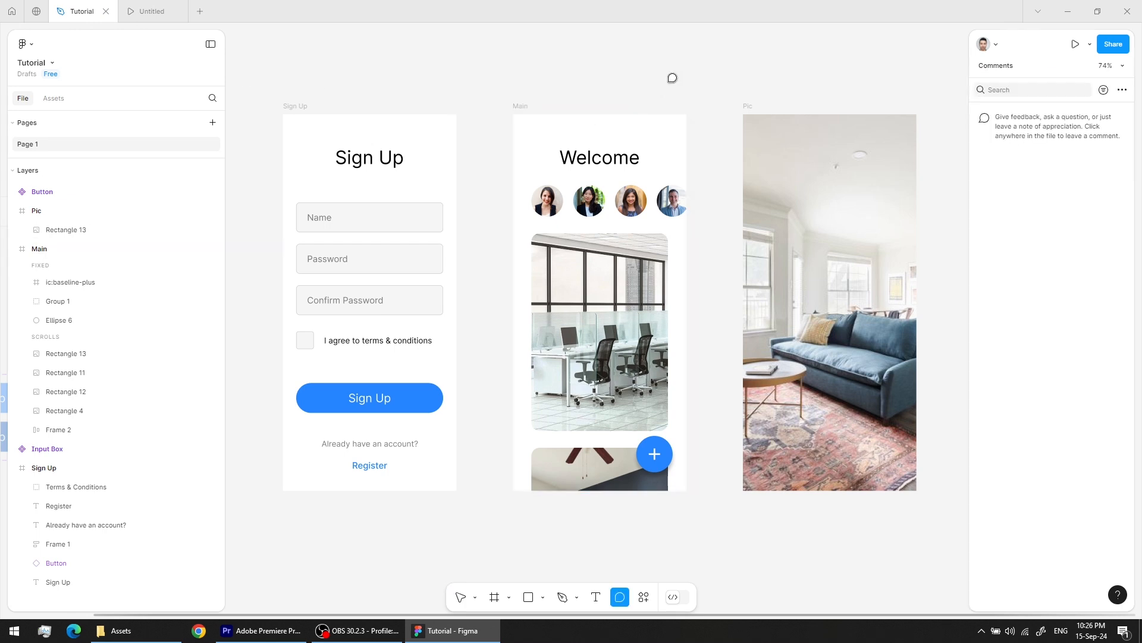
{"action": "left_click", "coordinate": [585, 184]}
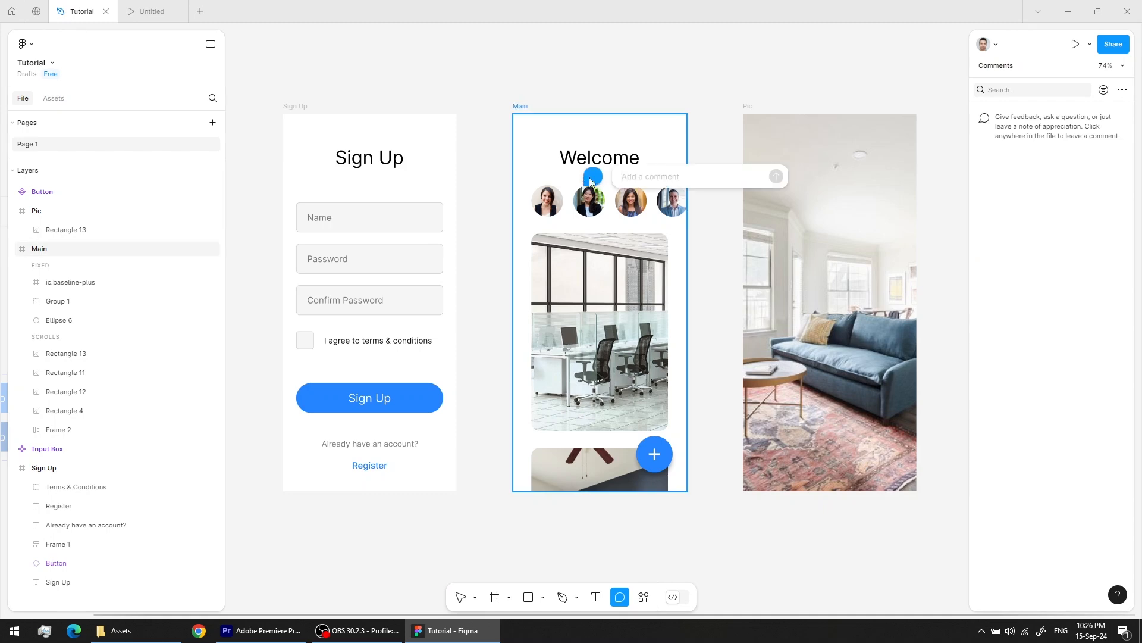
{"action": "left_click", "coordinate": [674, 83]}
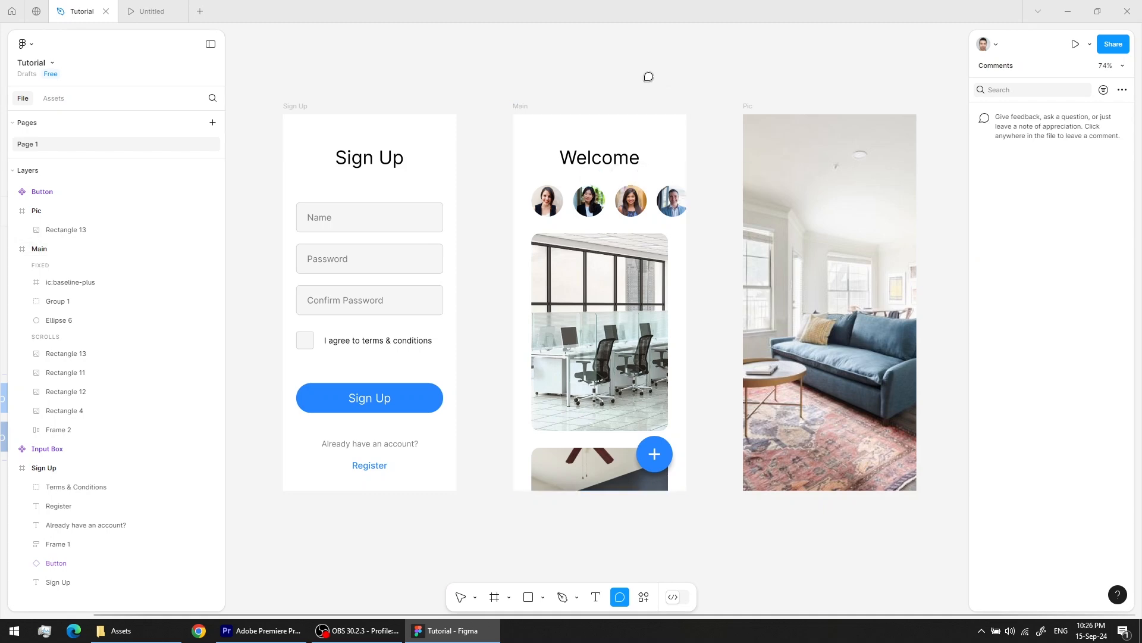
{"action": "left_click", "coordinate": [644, 72]}
{"action": "left_click", "coordinate": [632, 72]}
{"action": "key", "text": "Escape"}
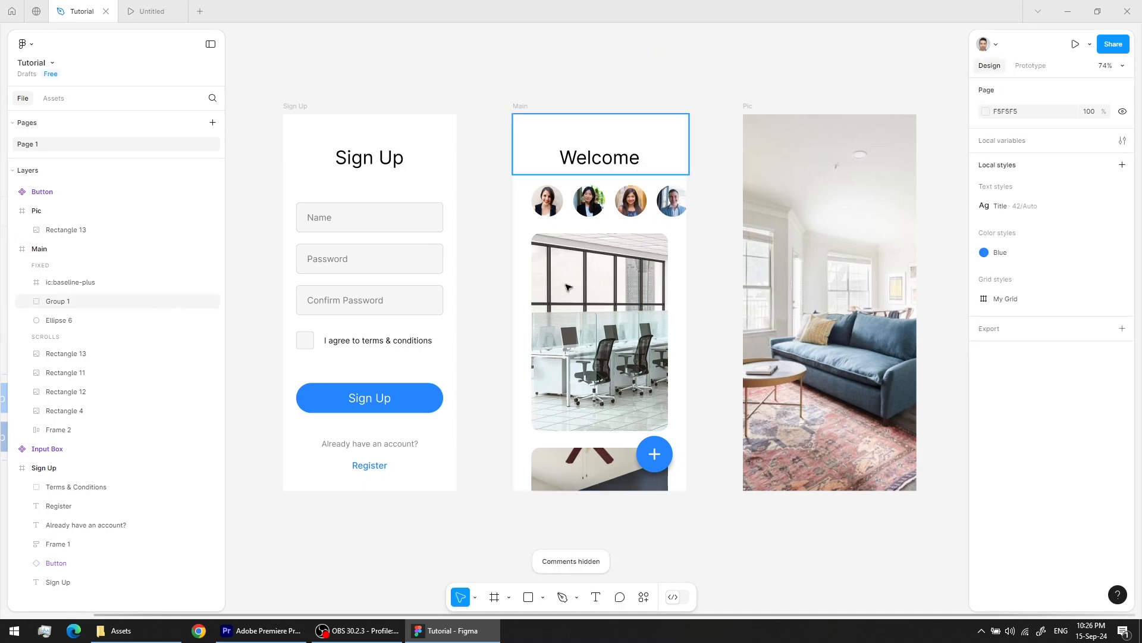
Step: Post the comment "change pic" on the Main frame's first card
{"action": "left_click", "coordinate": [621, 598]}
{"action": "left_click", "coordinate": [597, 264]}
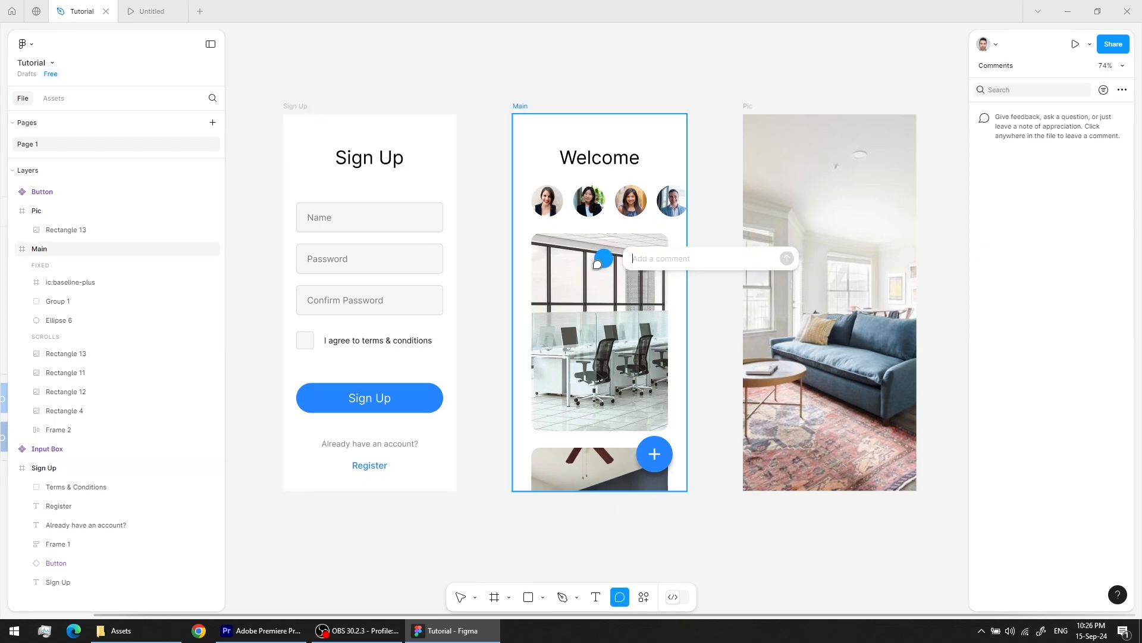
{"action": "type", "text": "change pic"}
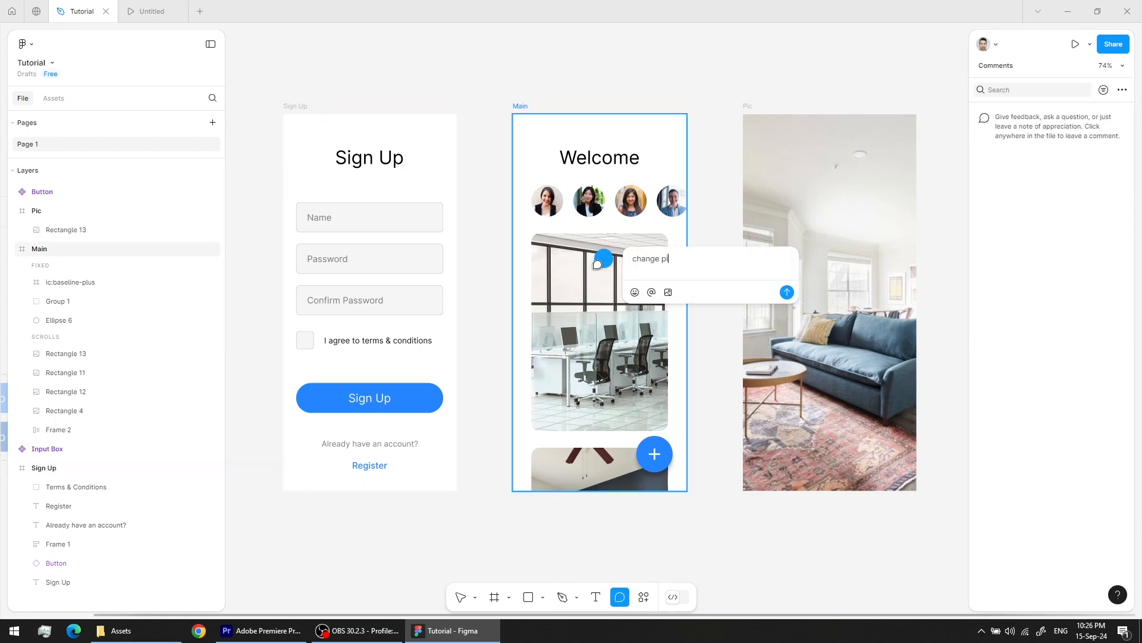
{"action": "left_click", "coordinate": [787, 292]}
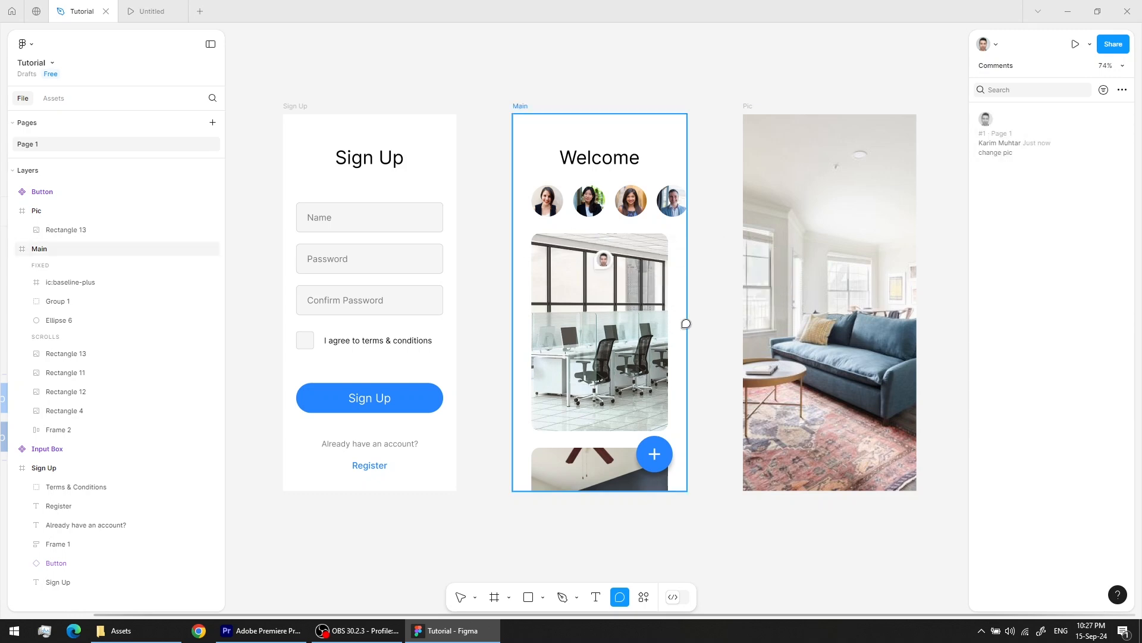
Step: Start a comment with an @ mention on the Pic frame, discard it and leave comment mode
{"action": "left_click", "coordinate": [776, 166]}
{"action": "type", "text": "@"}
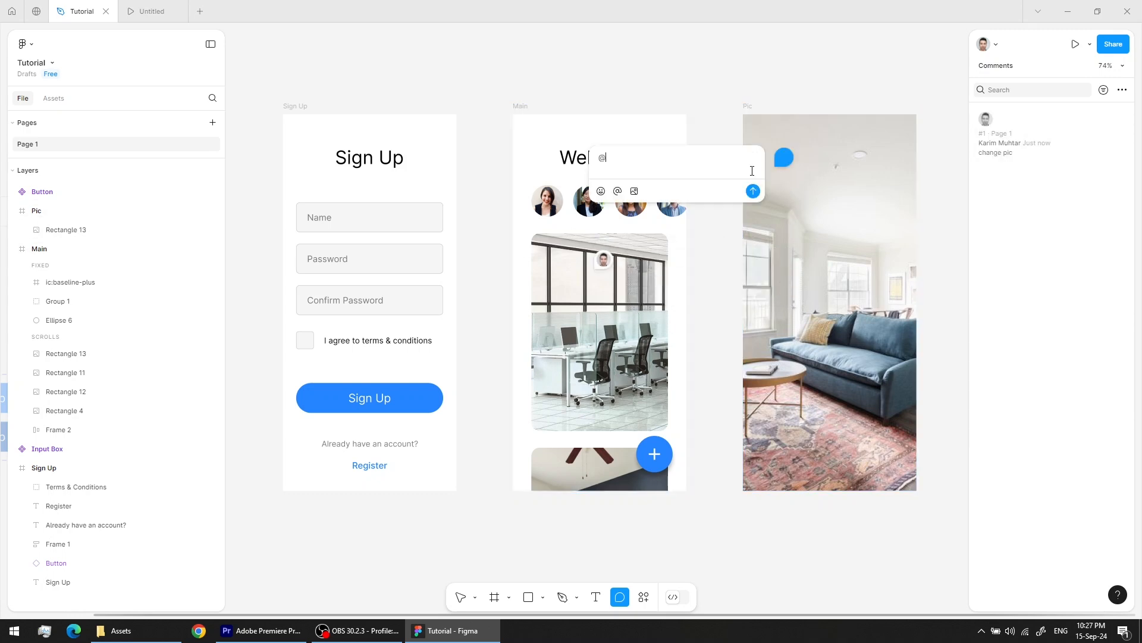
{"action": "key", "text": "BackSpace"}
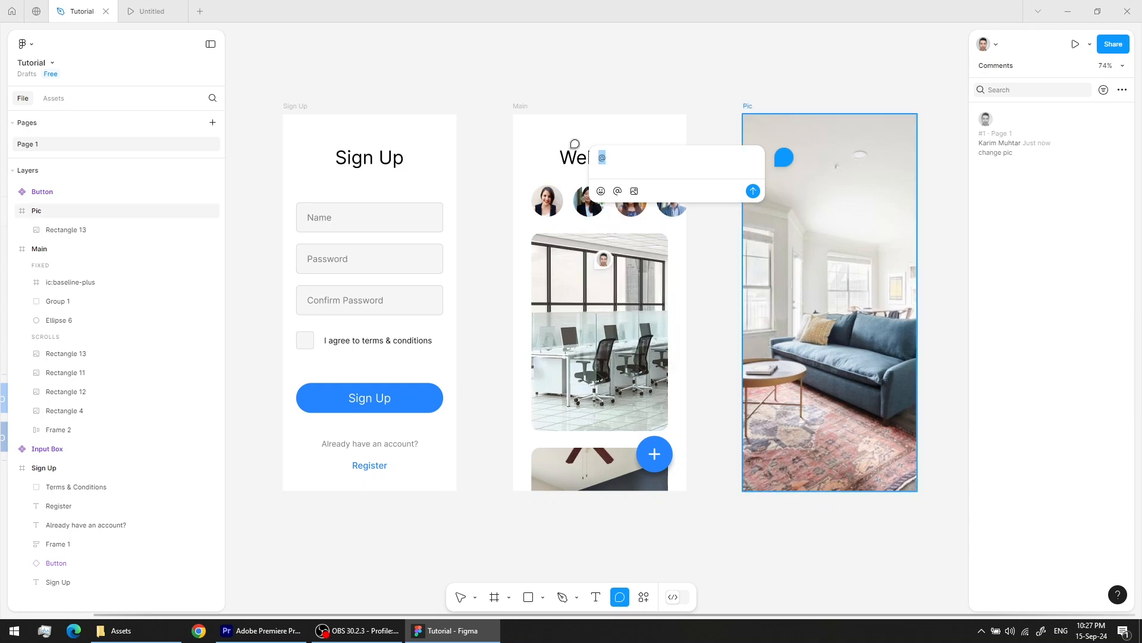
{"action": "key", "text": "Escape"}
{"action": "key", "text": "Escape"}
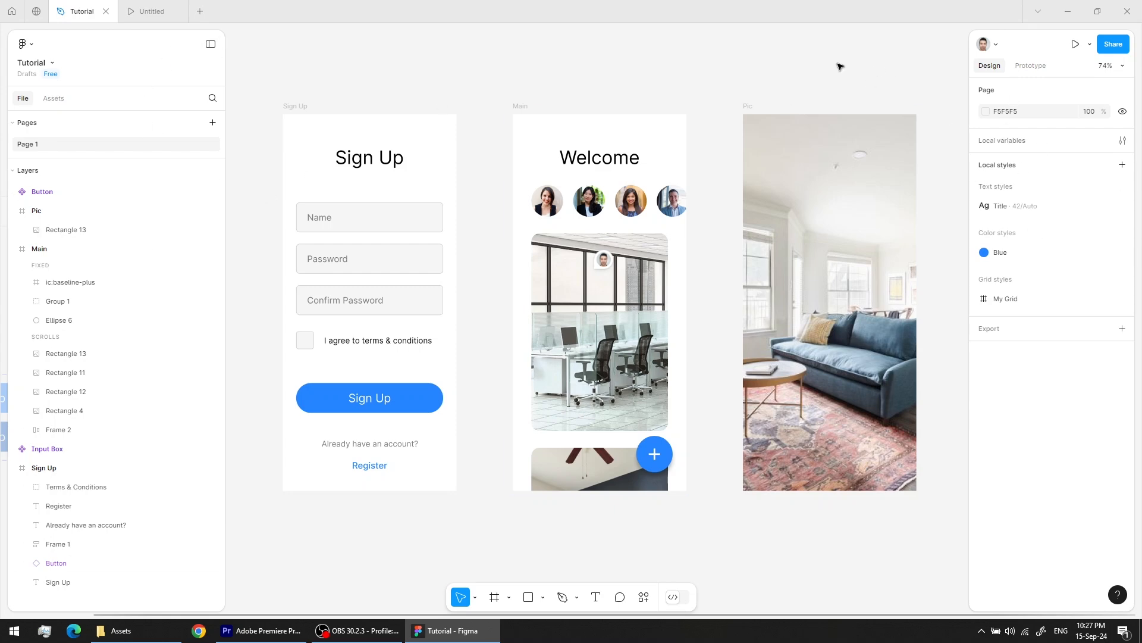
Step: Hide the interface and show it again, review the canvas's Show/Hide UI option and select the Main frame
{"action": "key", "text": "ctrl+backslash"}
{"action": "left_click_drag", "start_coordinate": [823, 74], "coordinate": [798, 82]}
{"action": "key", "text": "ctrl+backslash"}
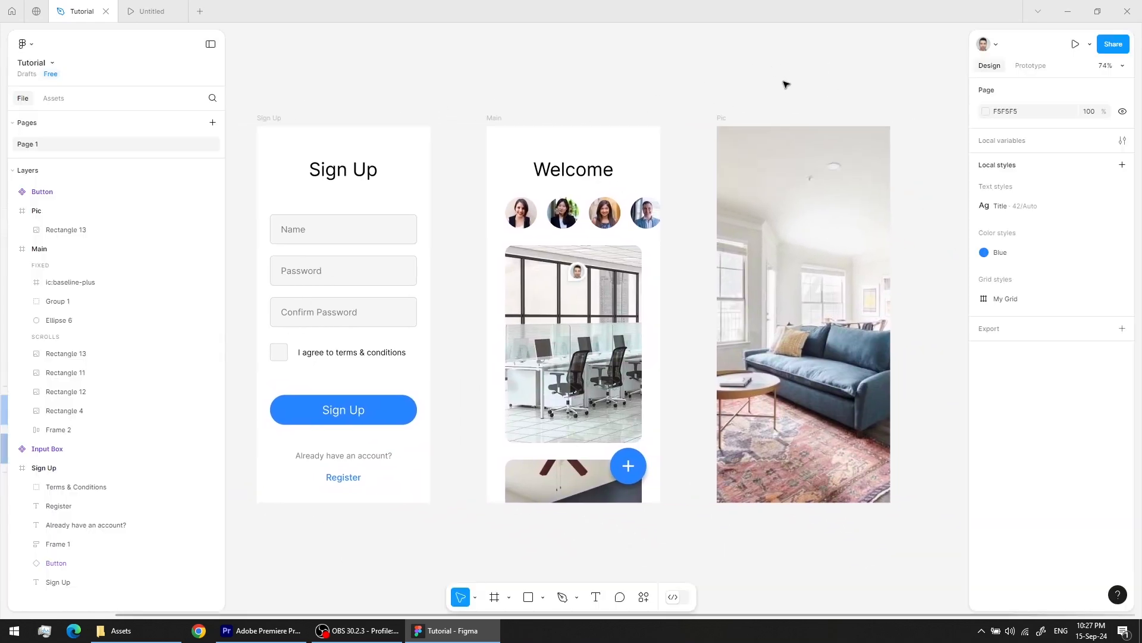
{"action": "right_click", "coordinate": [380, 65]}
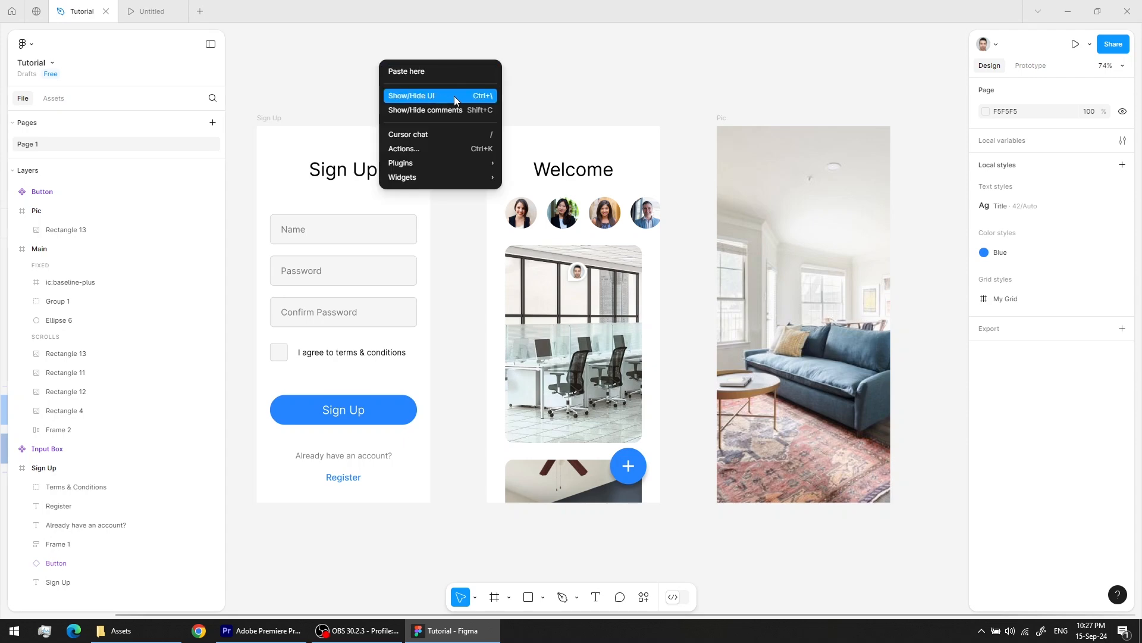
{"action": "left_click", "coordinate": [494, 119]}
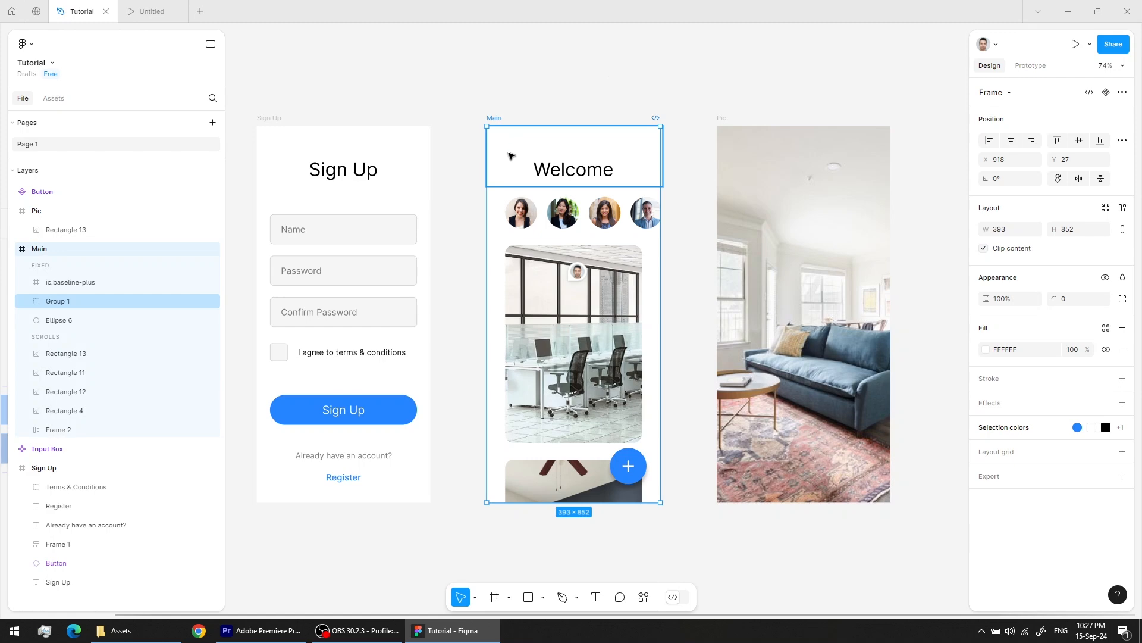
Step: Lock the Main frame's header, avatar row, plus button and icon, and first two visible picture cards, then unlock the first card, Rectangle 13
{"action": "left_click_drag", "start_coordinate": [469, 150], "coordinate": [670, 512]}
{"action": "right_click", "coordinate": [600, 309]}
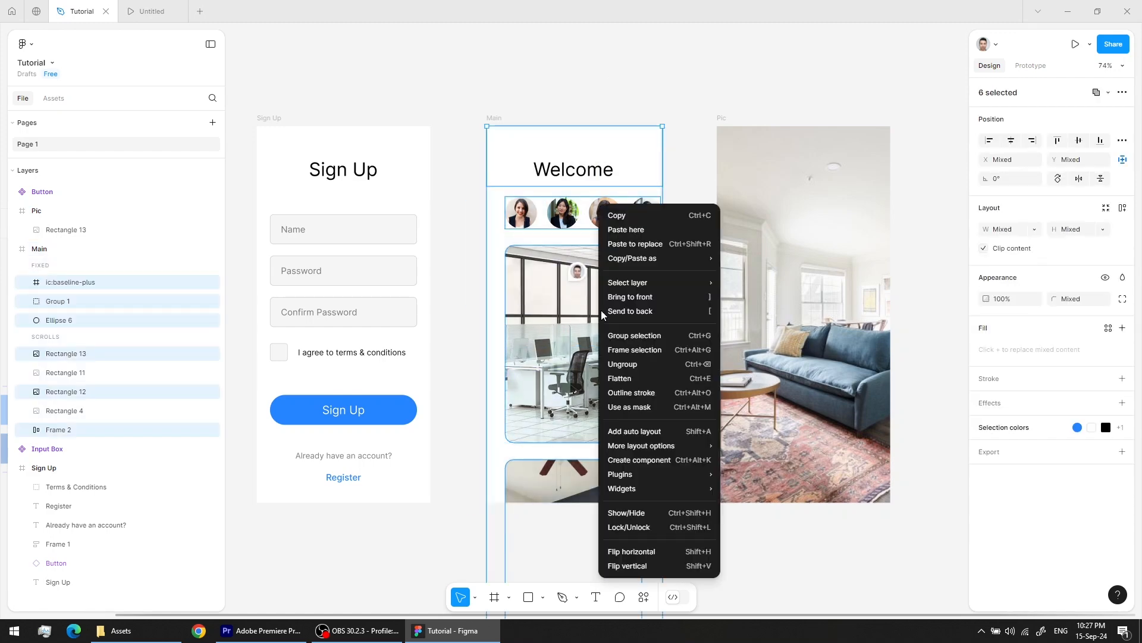
{"action": "left_click", "coordinate": [649, 527]}
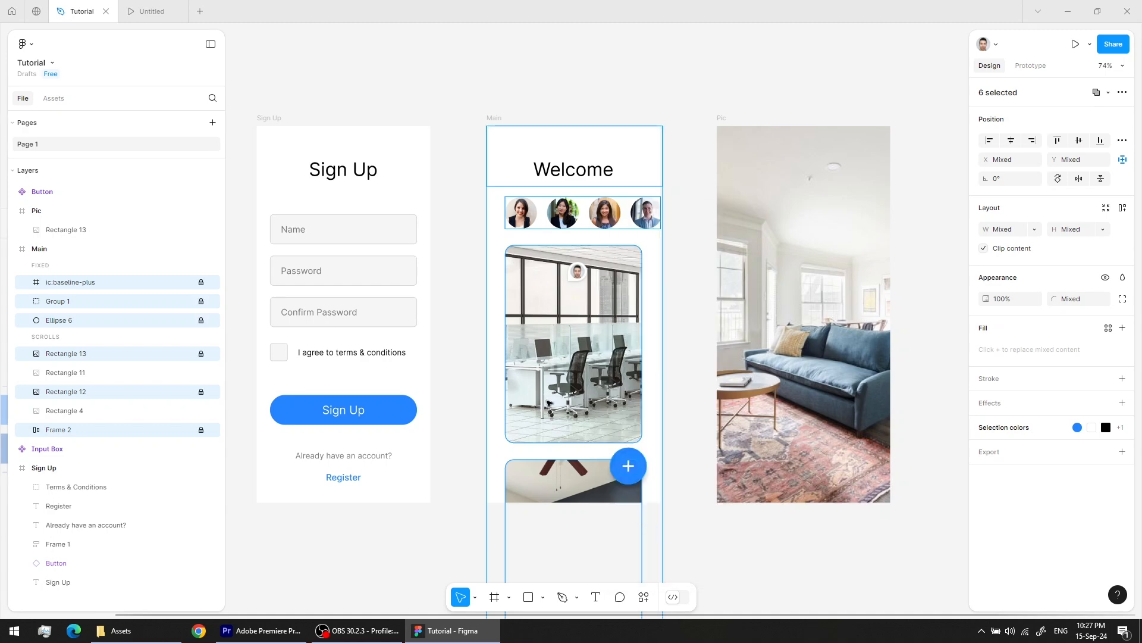
{"action": "left_click", "coordinate": [454, 306]}
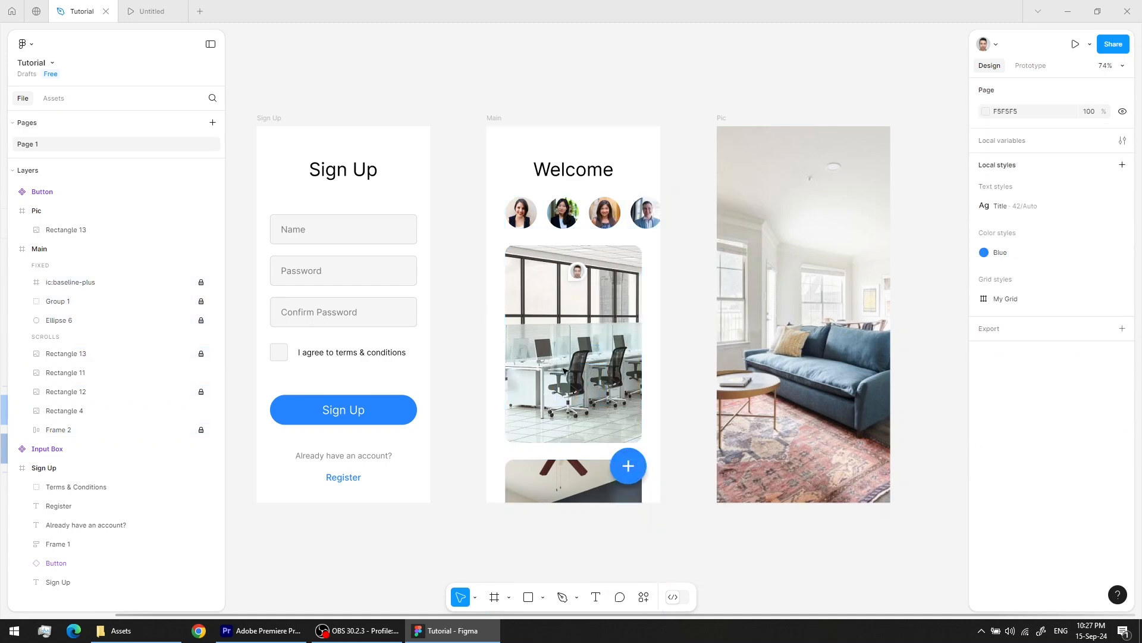
{"action": "right_click", "coordinate": [571, 370]}
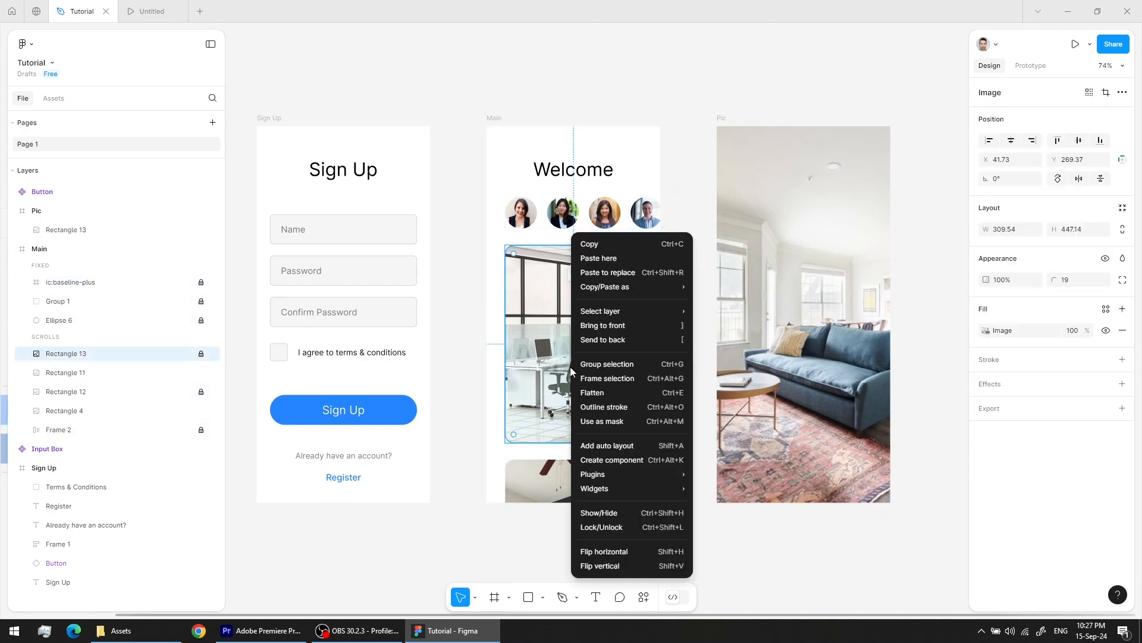
{"action": "left_click", "coordinate": [620, 526]}
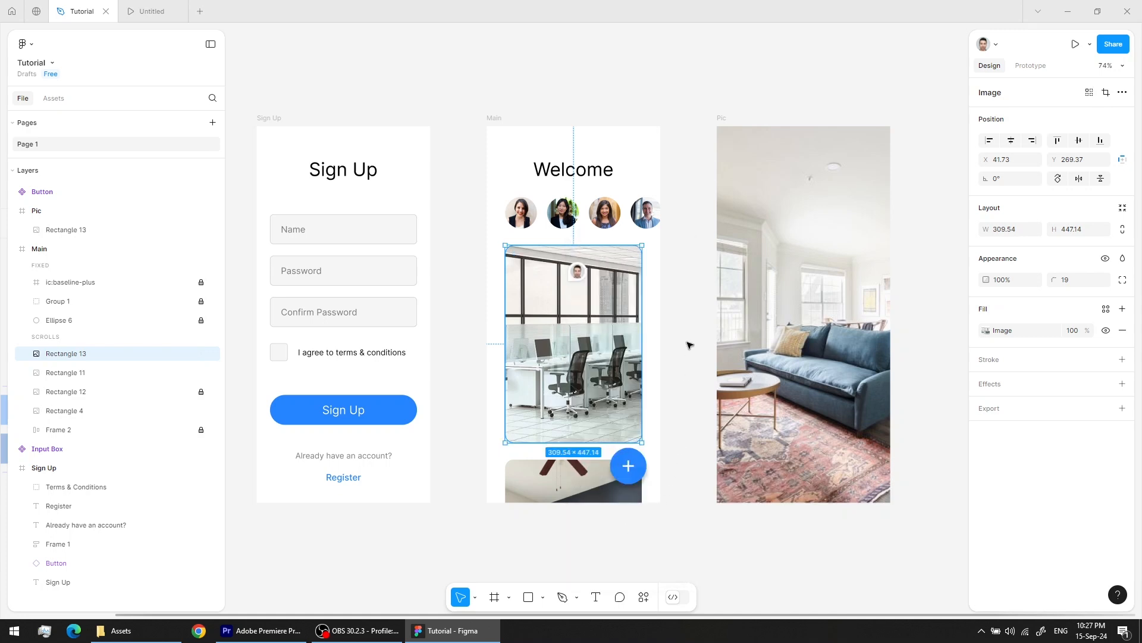
Step: Resolve the "change pic" comment on the Main frame's first card
{"action": "left_click", "coordinate": [577, 271]}
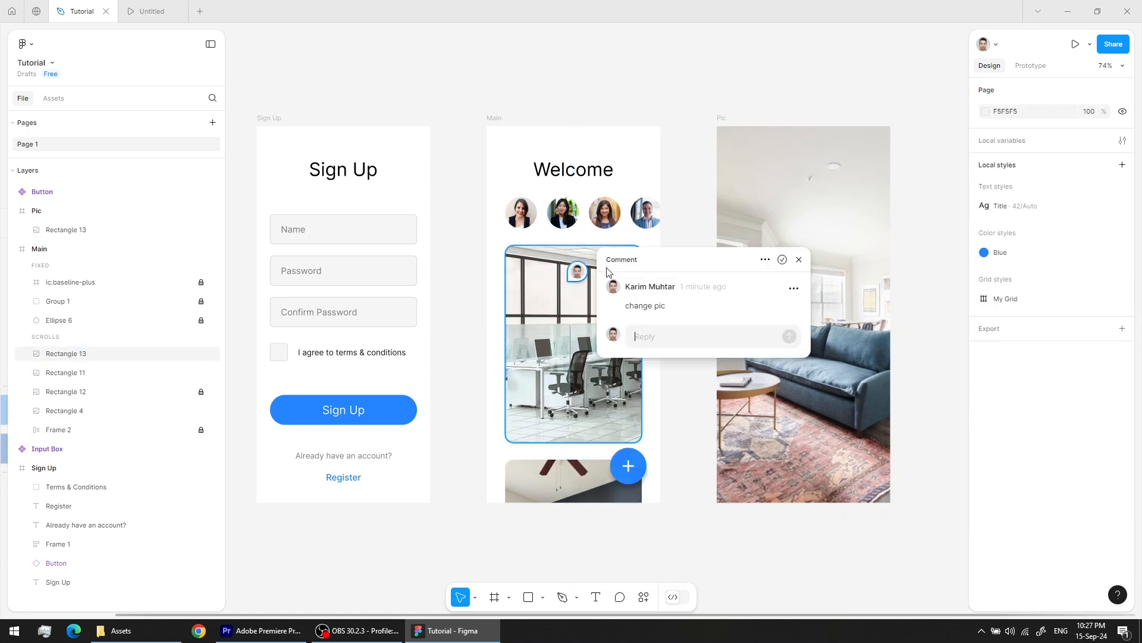
{"action": "left_click", "coordinate": [783, 260]}
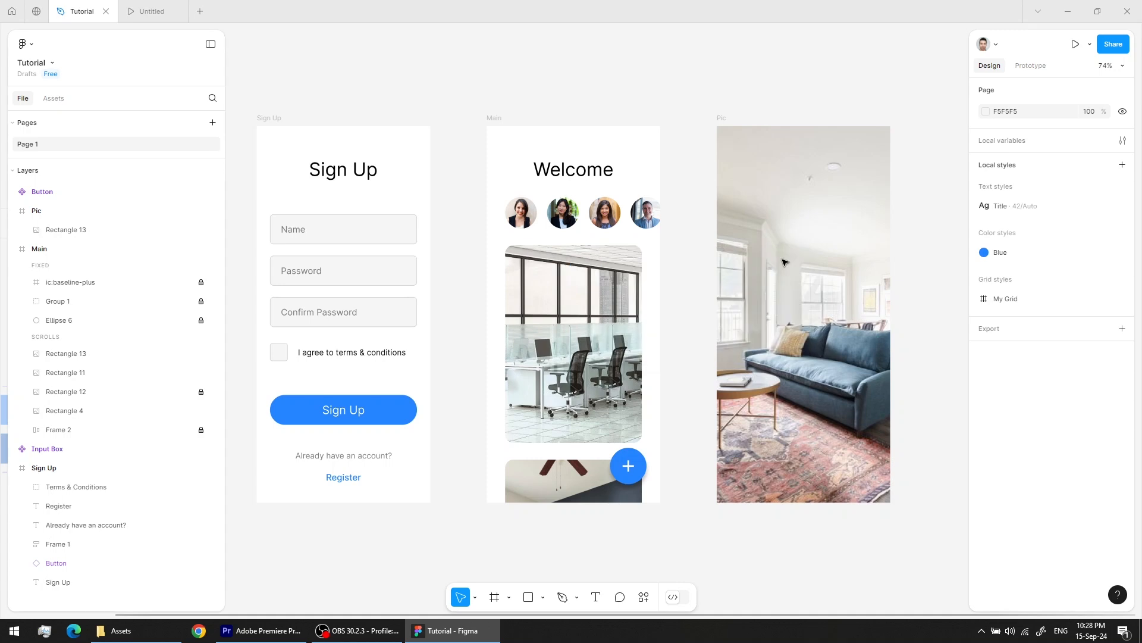